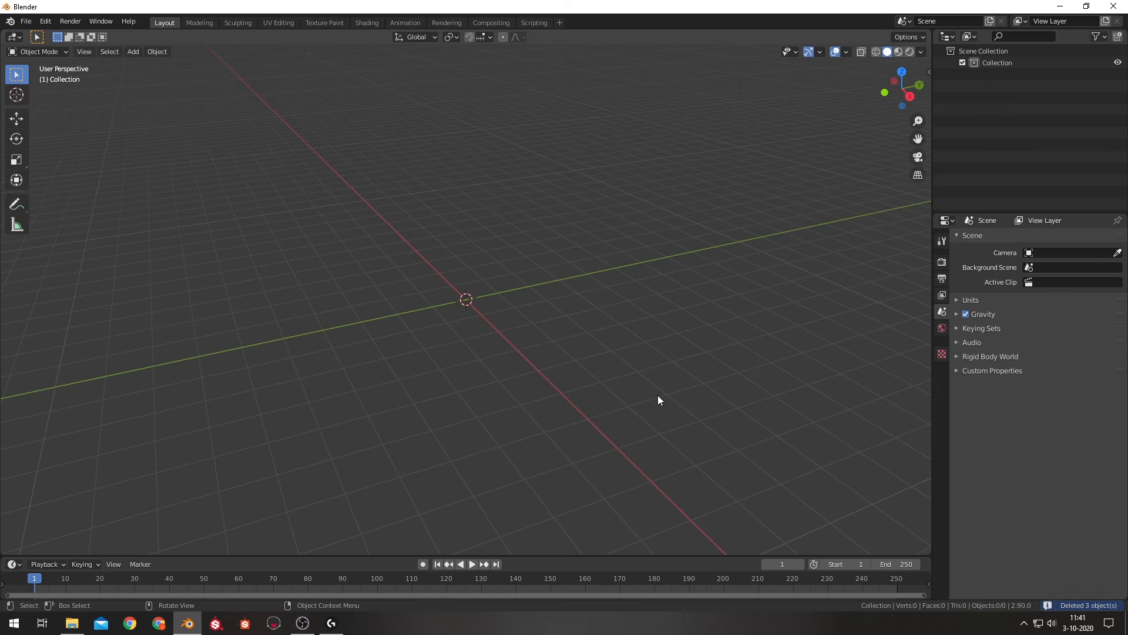
In front view, add a cylinder mesh at the world origin and set its vertex count to 6.
key("KP_1")
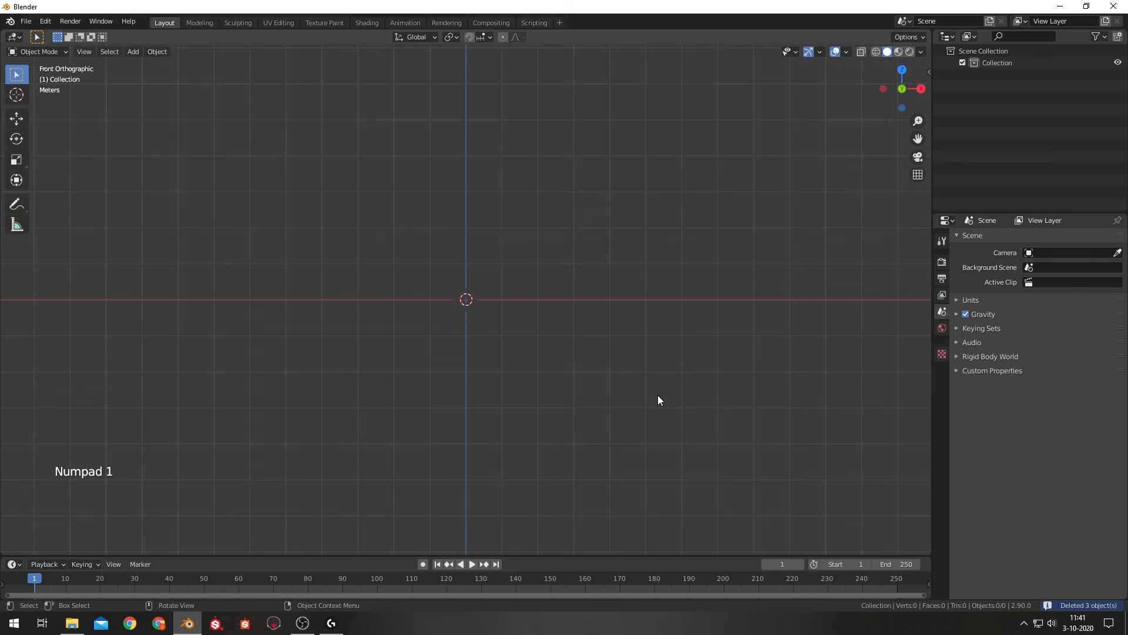
key("shift+a")
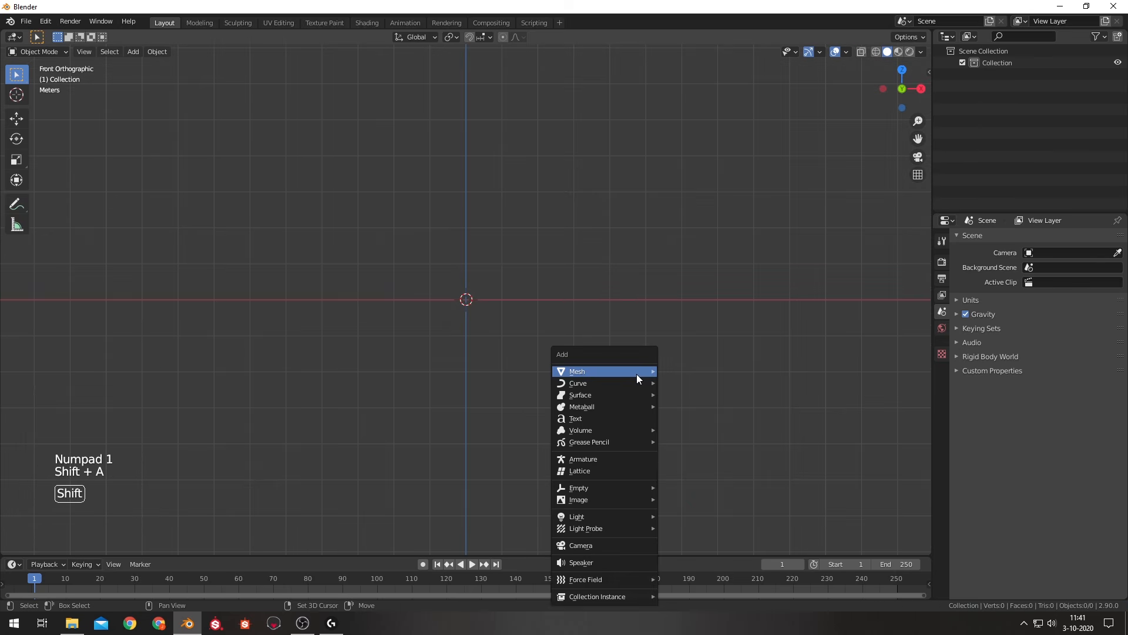
mouse_move(640, 374)
left_click(689, 429)
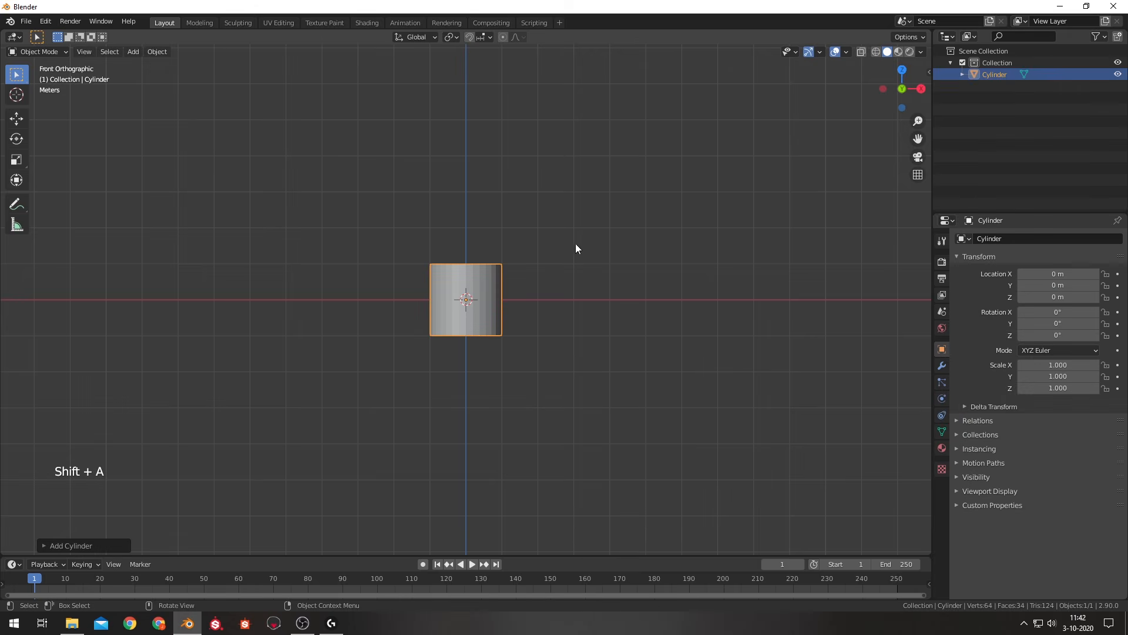
left_click(45, 545)
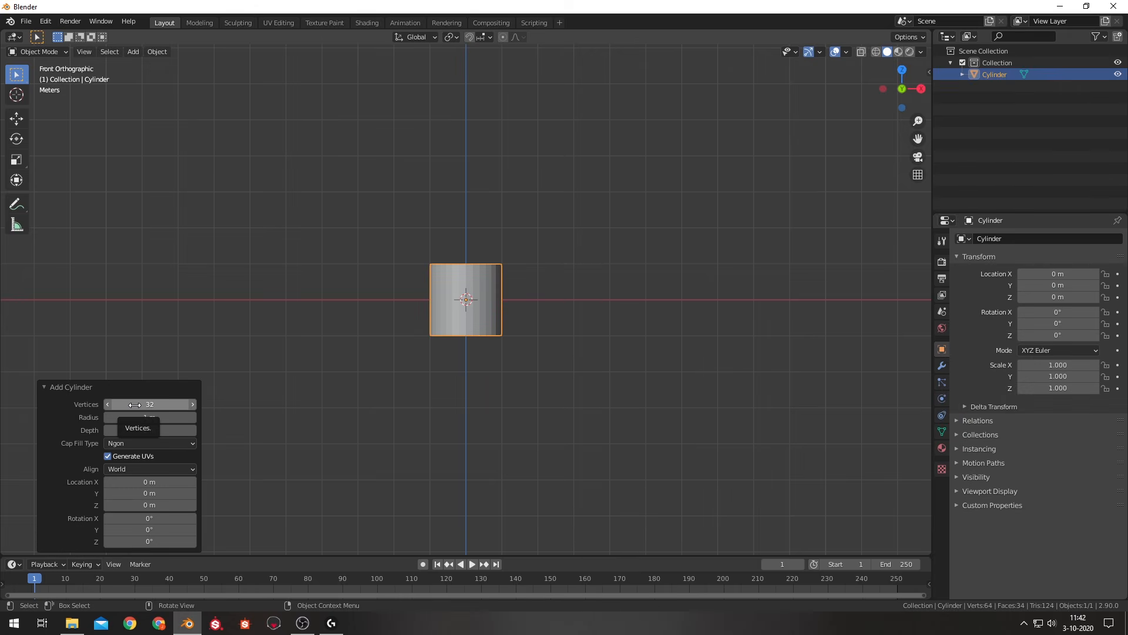
left_click(135, 404)
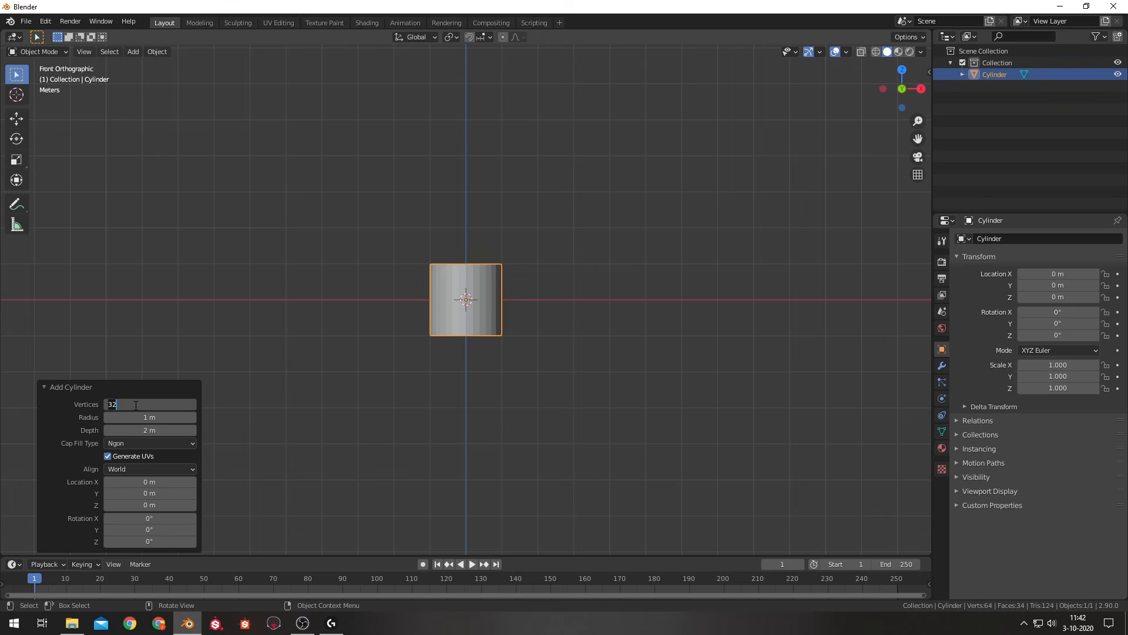
type("6")
key("Return")
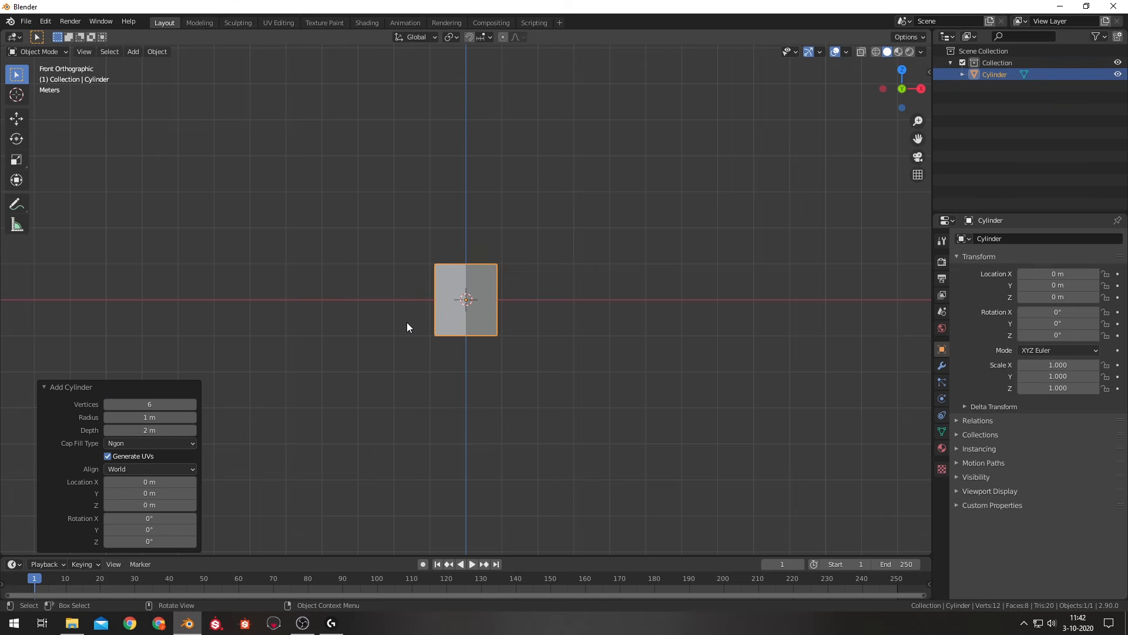
Edit the cylinder's mesh in wireframe shading and delete the vertices of its lower ring.
key("Tab")
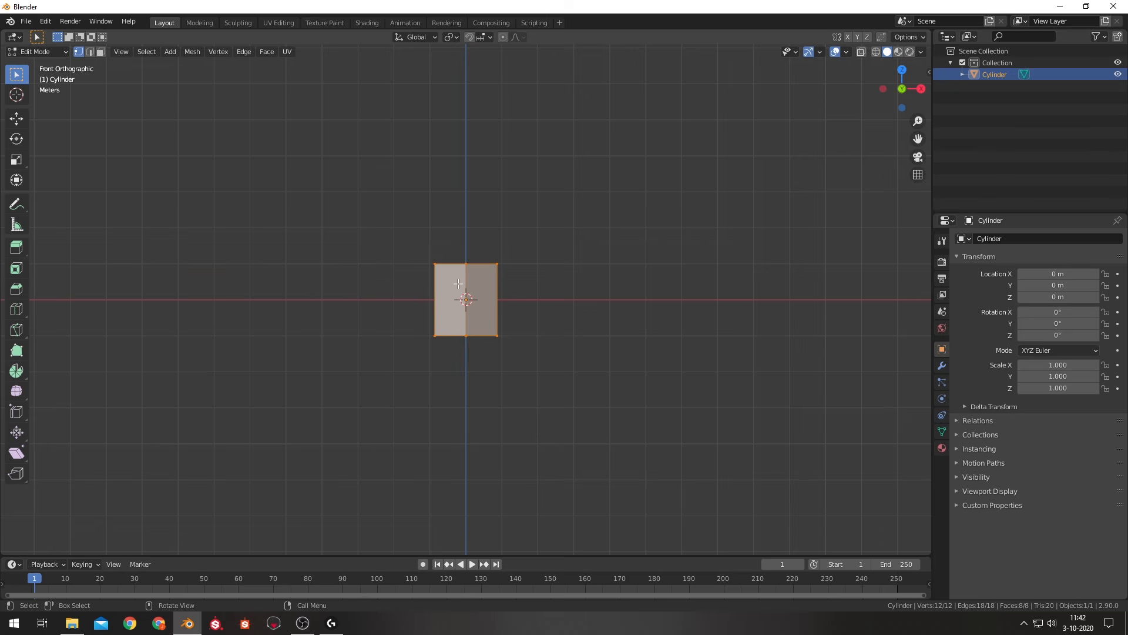
key("z")
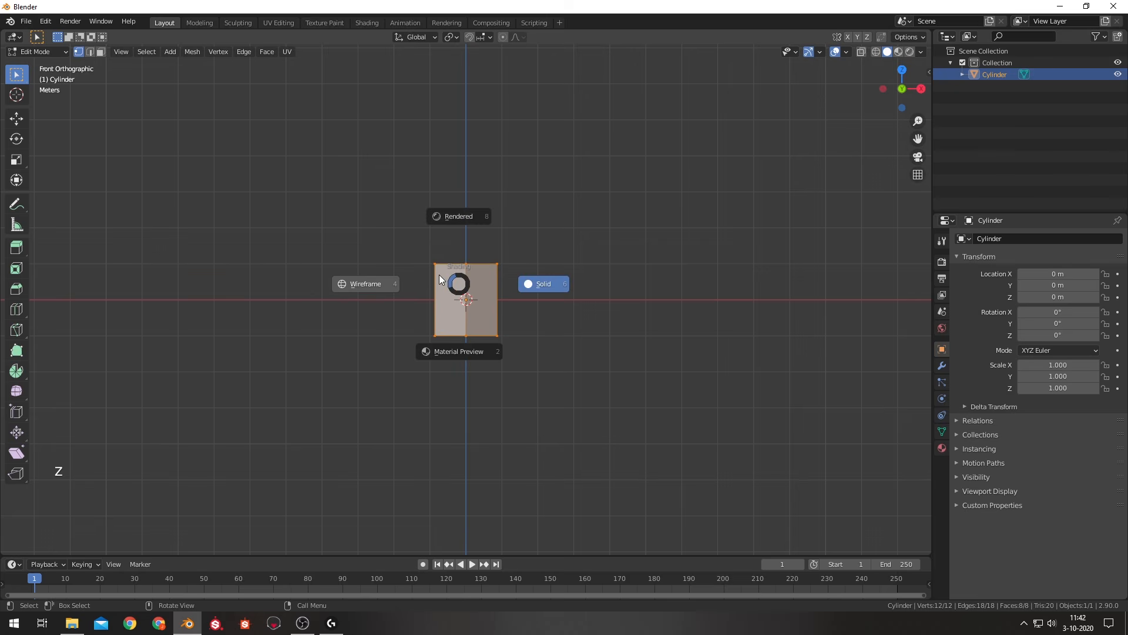
left_click(361, 285)
left_click_drag(379, 374, 610, 298)
key("x")
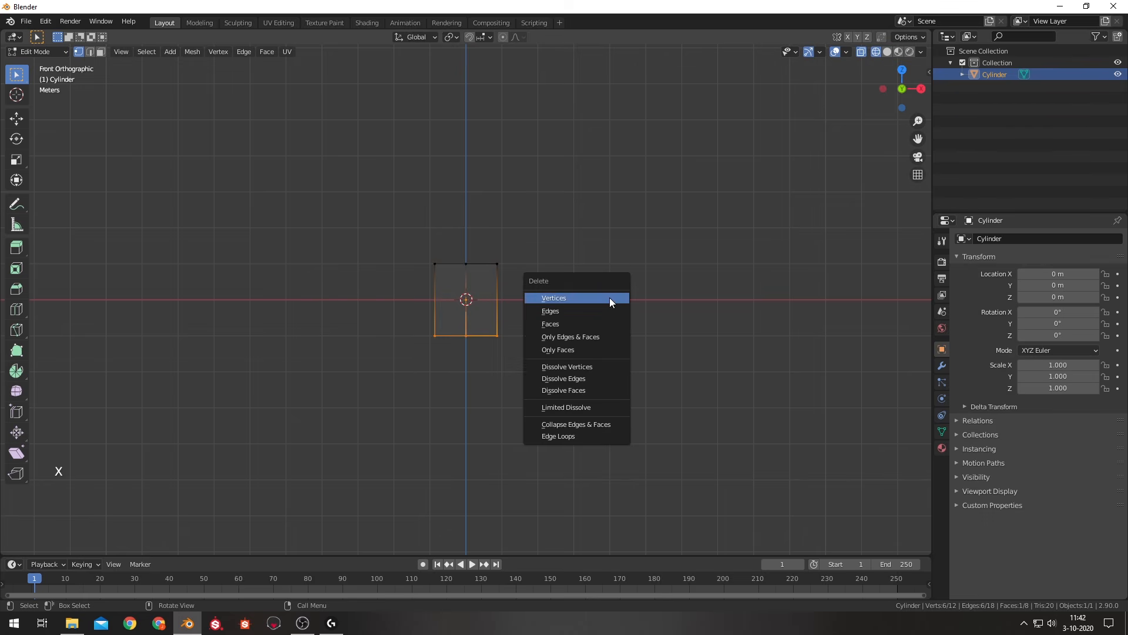
left_click(609, 297)
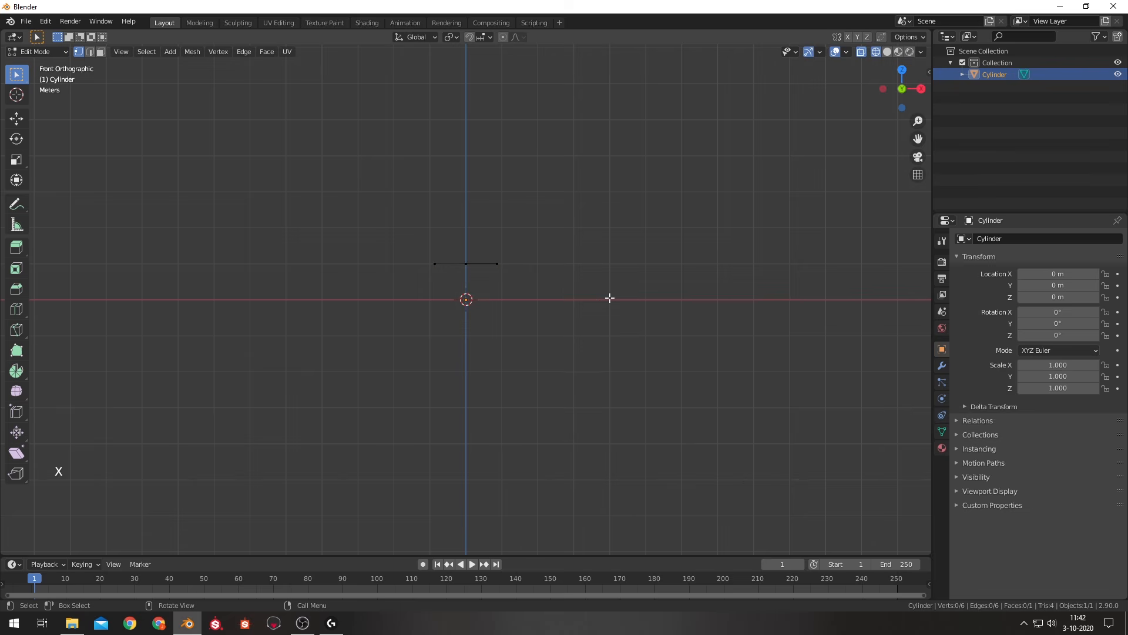
Move the remaining hexagon face -1 m along Z to the origin and return to Object Mode.
left_click_drag(381, 235, 549, 276)
scroll(537, 280, "up", 2)
key("g")
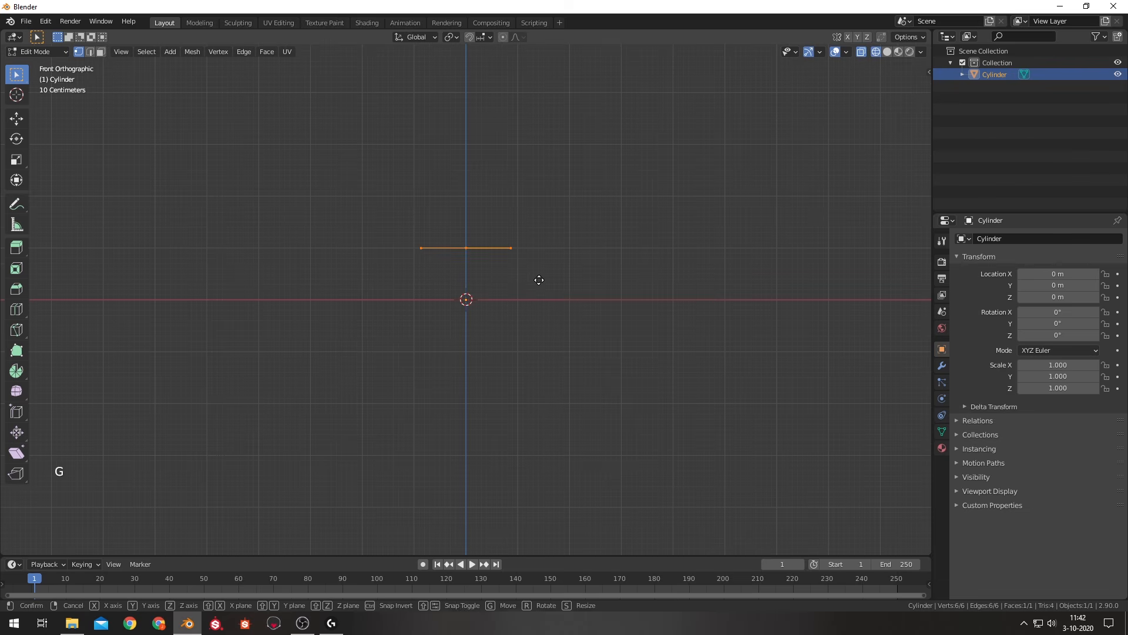
key("z")
key("ctrl")
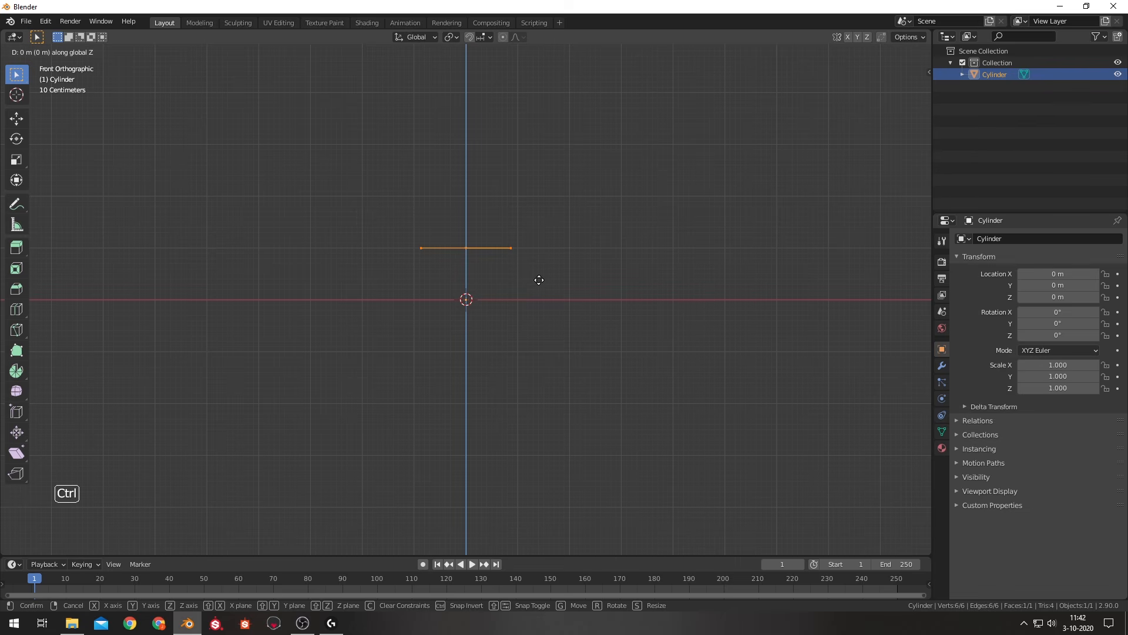
left_click(540, 332)
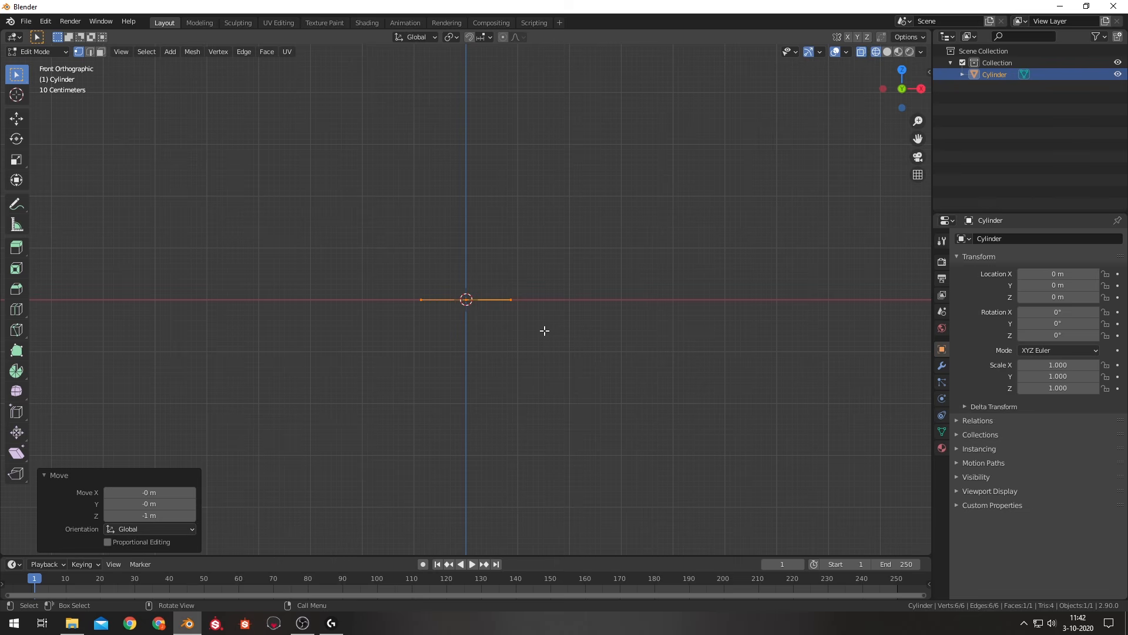
key("Tab")
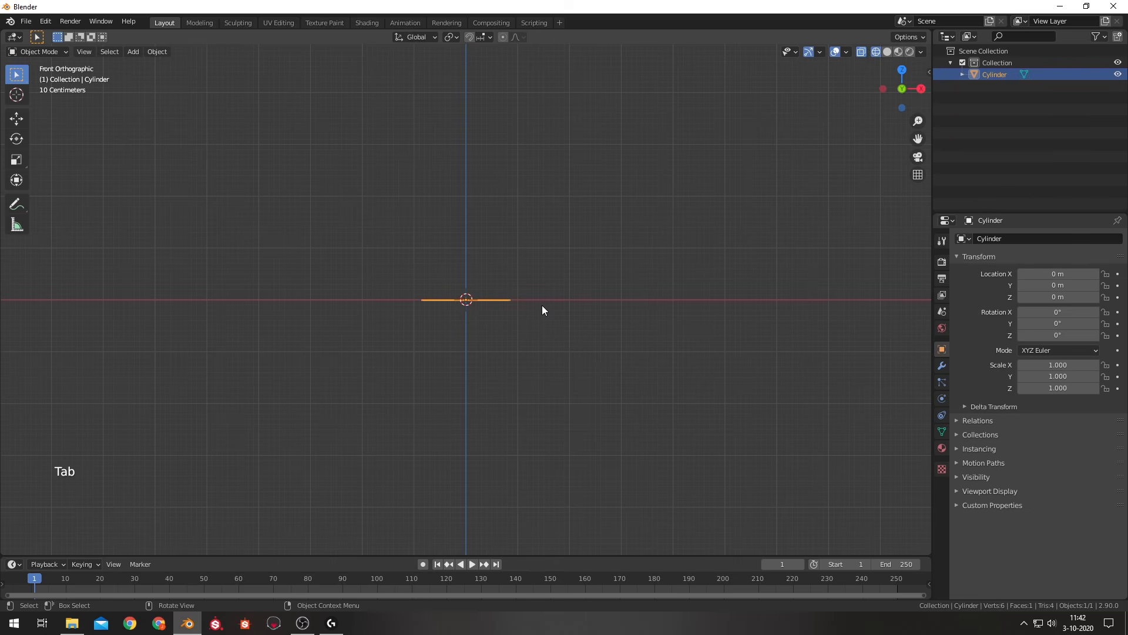
Rotate the hexagon 90° about the X axis.
key("r")
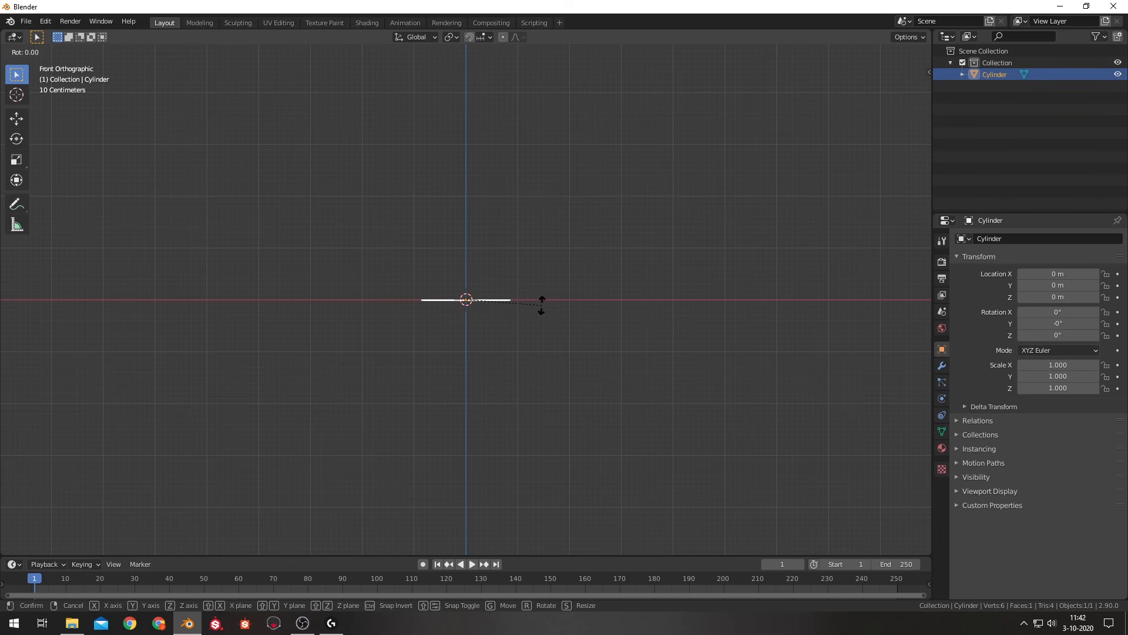
key("x")
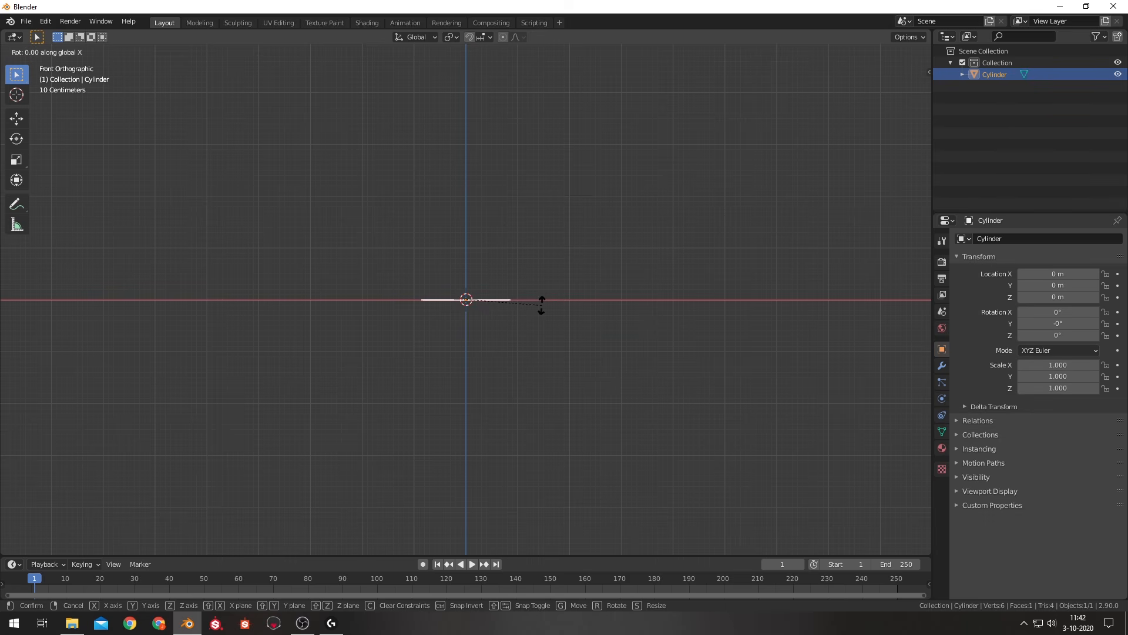
type("90")
key("Return")
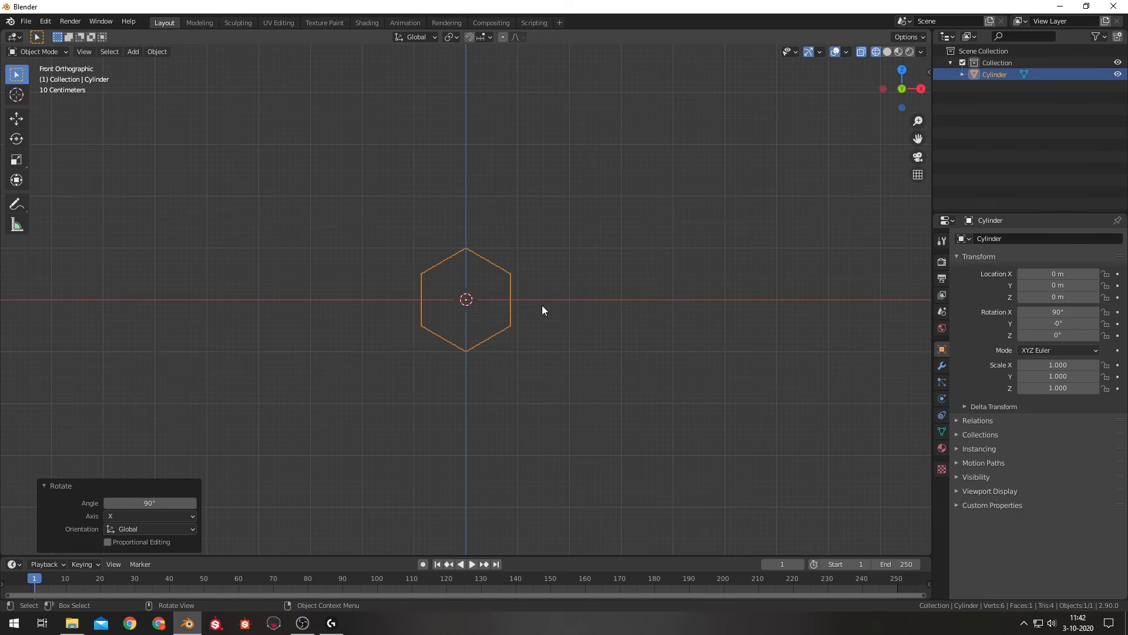
Rotate the hexagon 30° about the Y axis and deselect it.
scroll(505, 238, "up", 2)
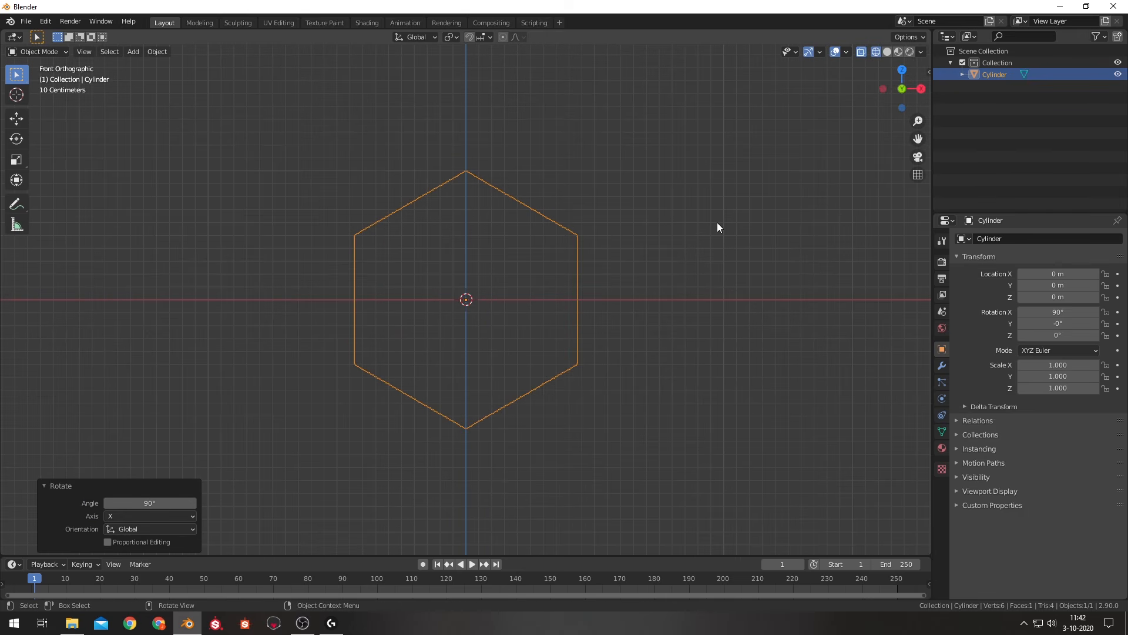
key("r")
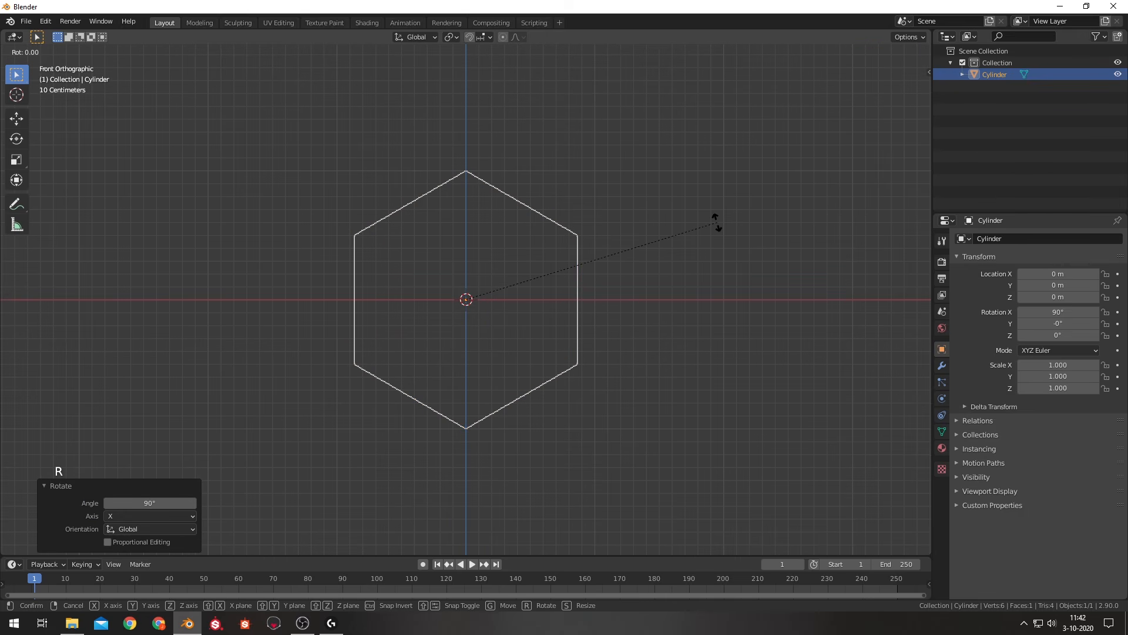
type("y")
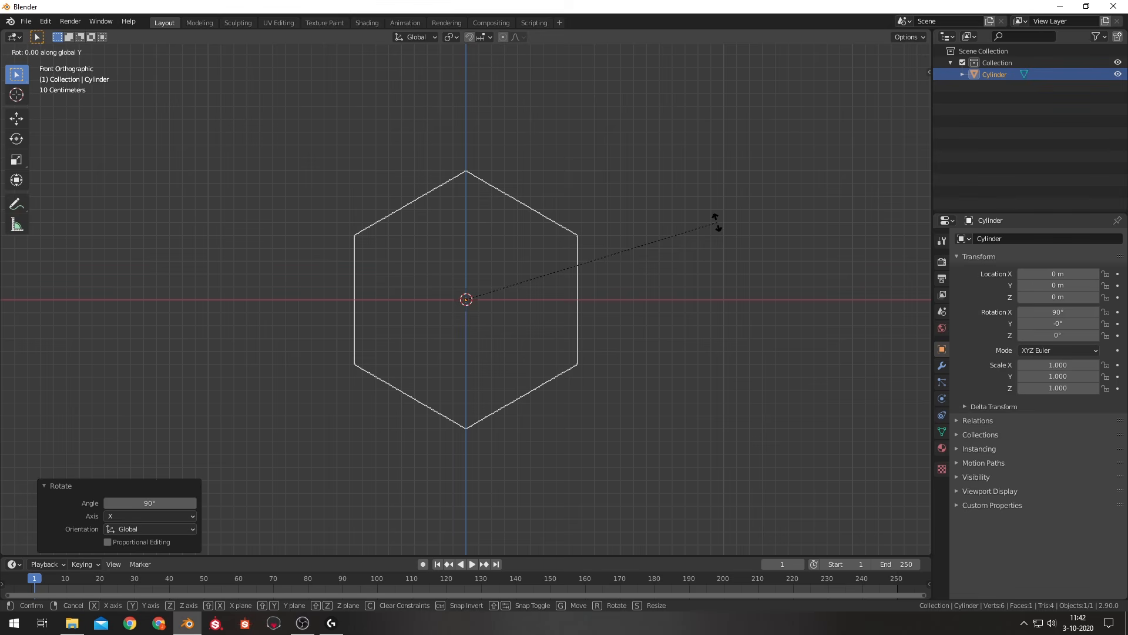
type("60")
key("BackSpace")
key("BackSpace")
type("30")
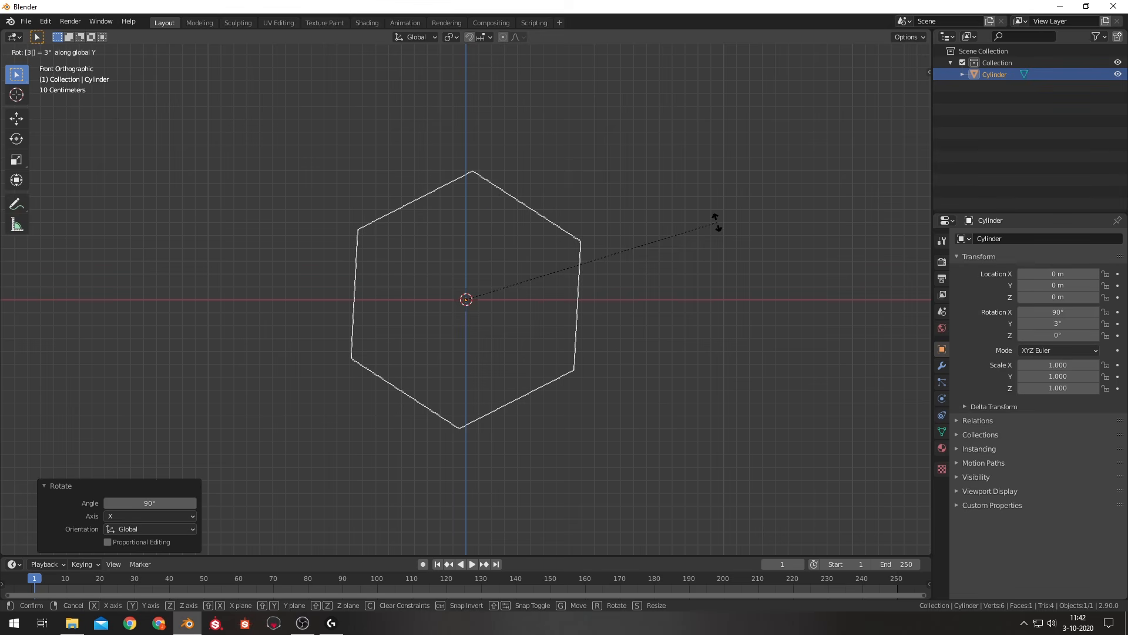
key("Return")
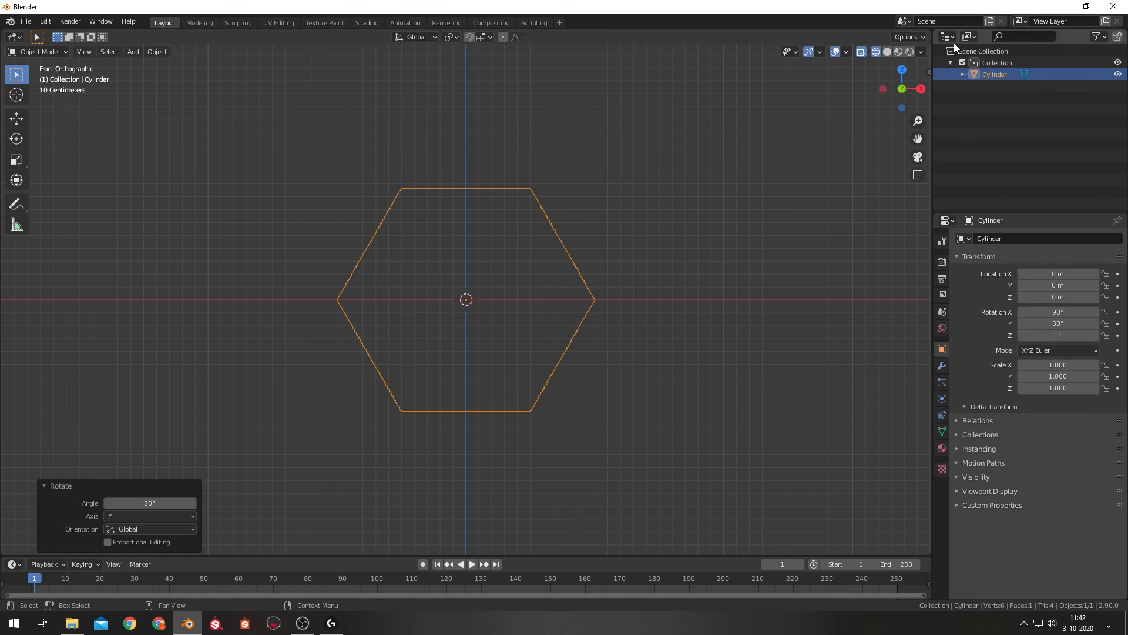
left_click(554, 288)
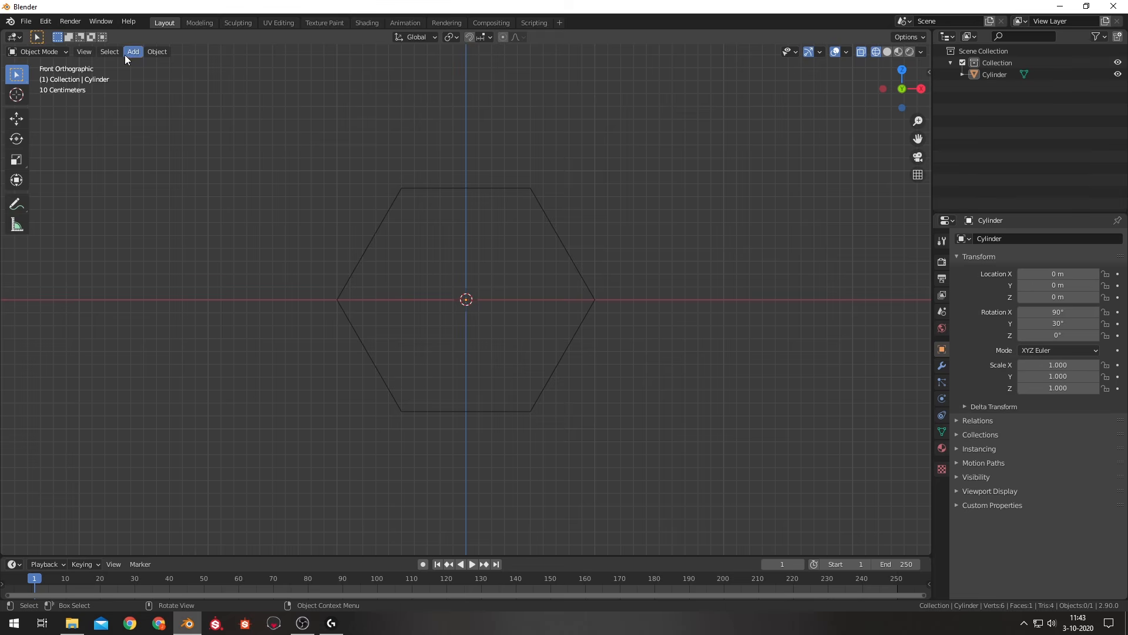
Use Poke Faces on the hexagon face, with face selection and solid shading, to split it into six triangles.
key("Tab")
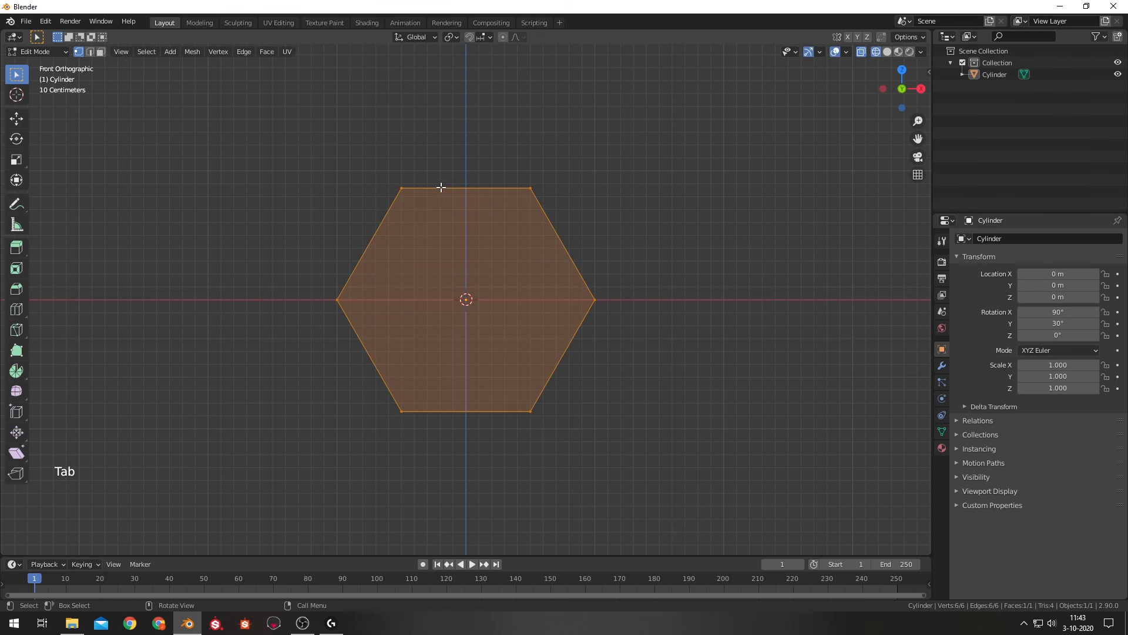
left_click(103, 54)
key("z")
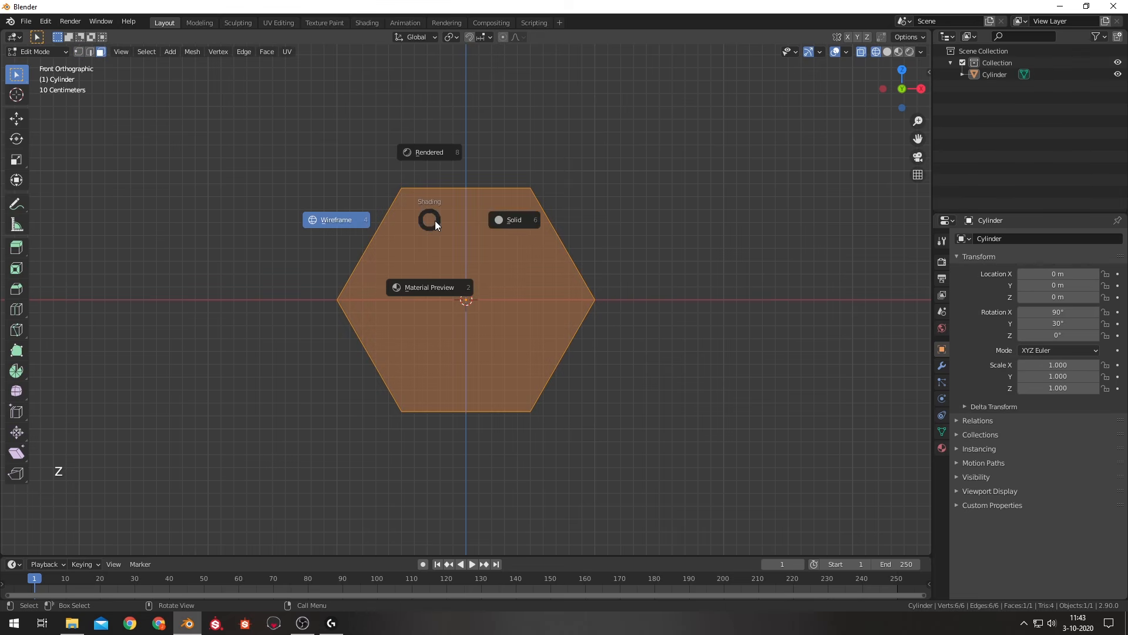
left_click(516, 221)
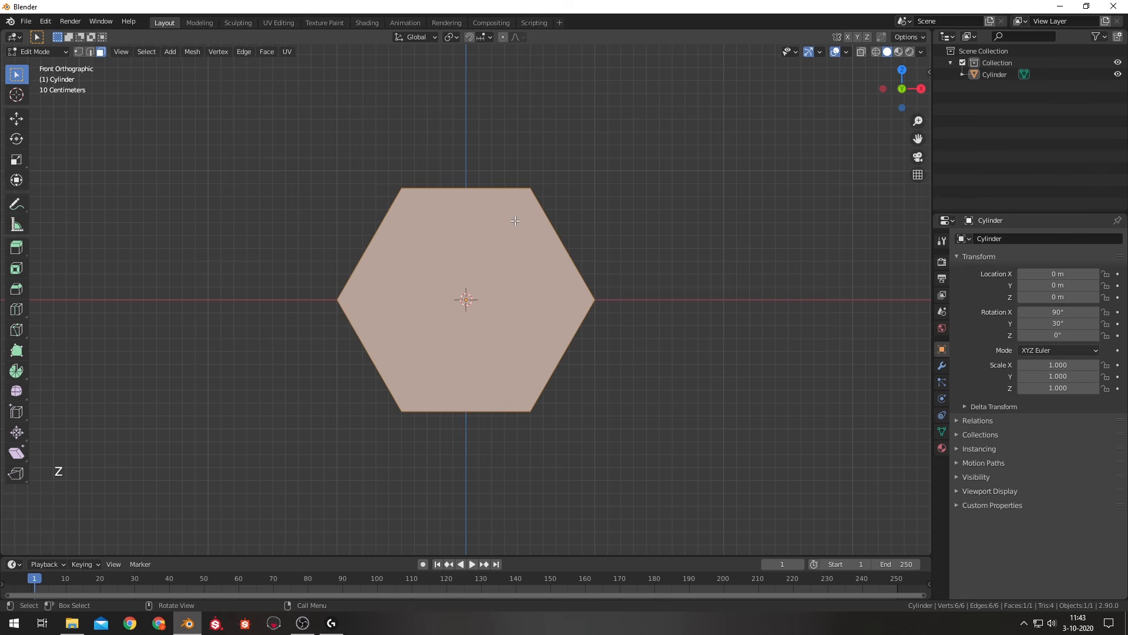
right_click(517, 234)
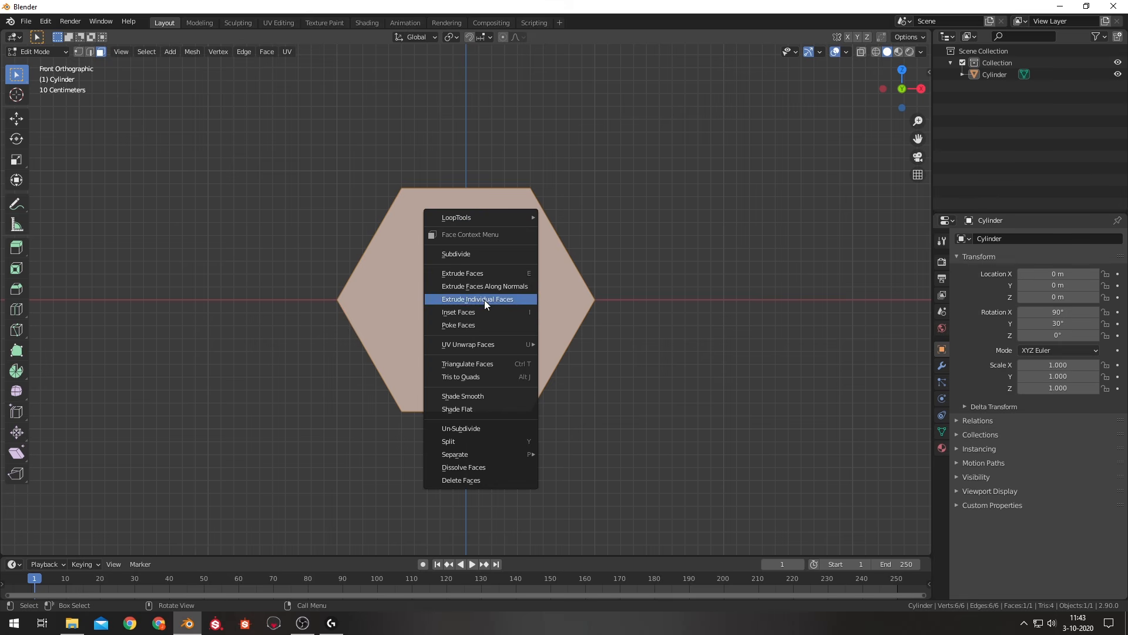
left_click(467, 325)
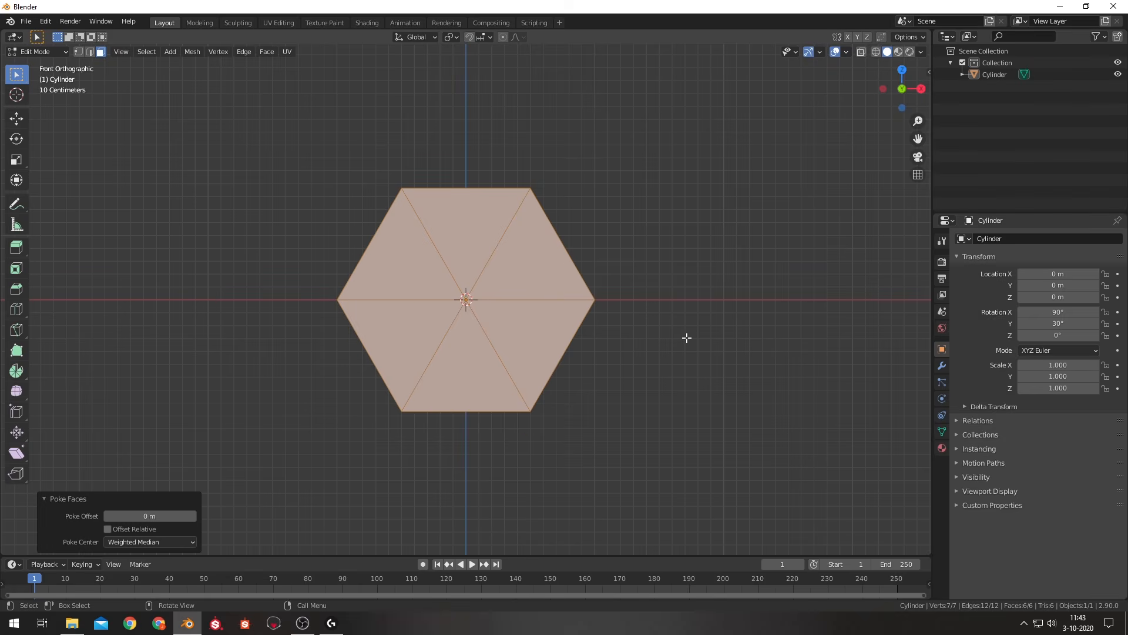
left_click(682, 289)
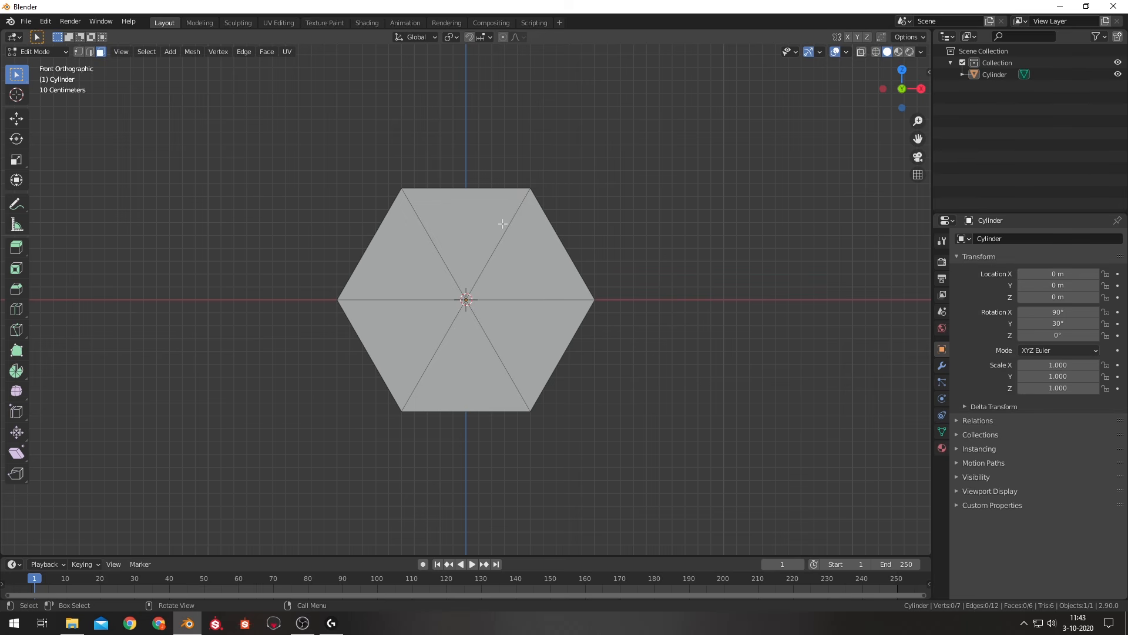
Delete five of the hexagon's triangular faces, keeping only the bottom triangle.
left_click(388, 327)
left_click(391, 275)
left_click(466, 235, "shift")
left_click(407, 319, "shift")
left_click(513, 271, "shift")
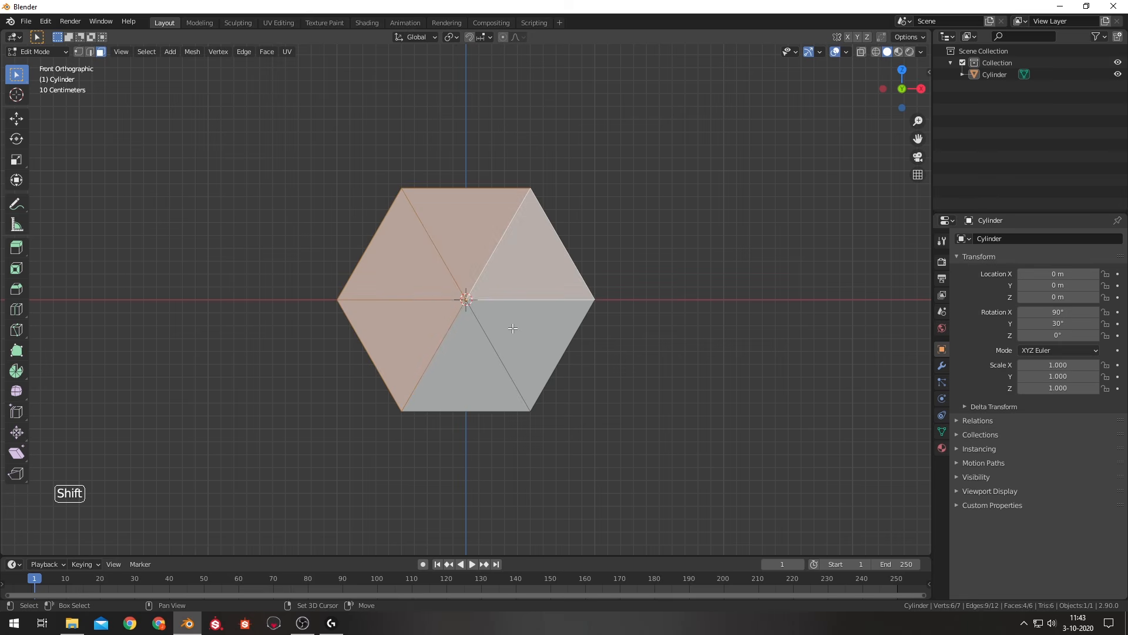
left_click(513, 328, "shift")
key("x")
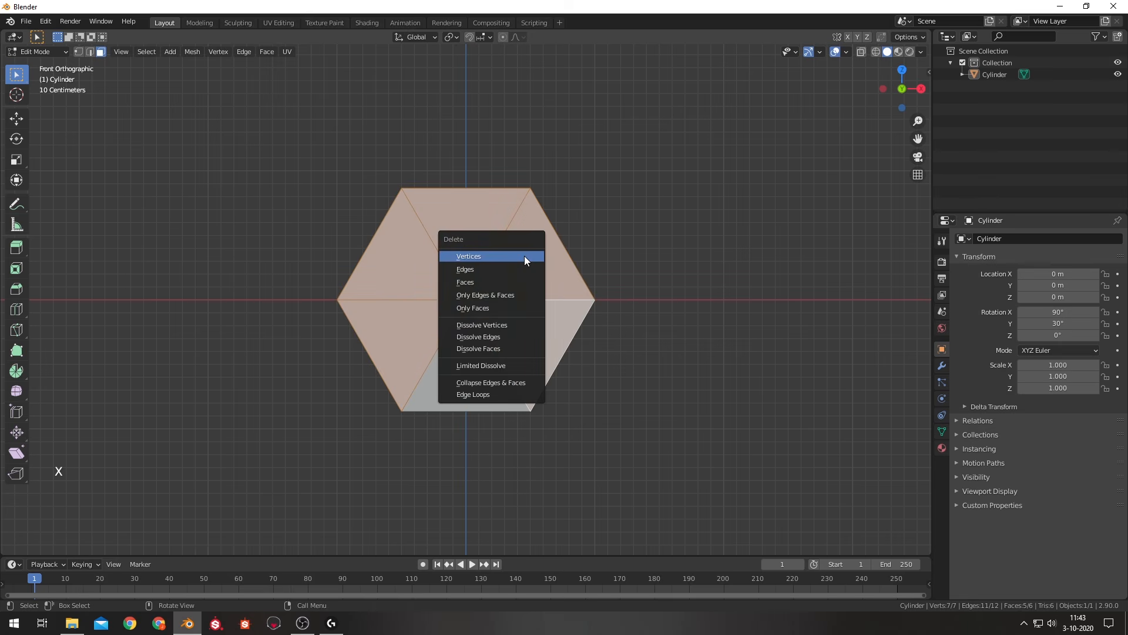
left_click(492, 284)
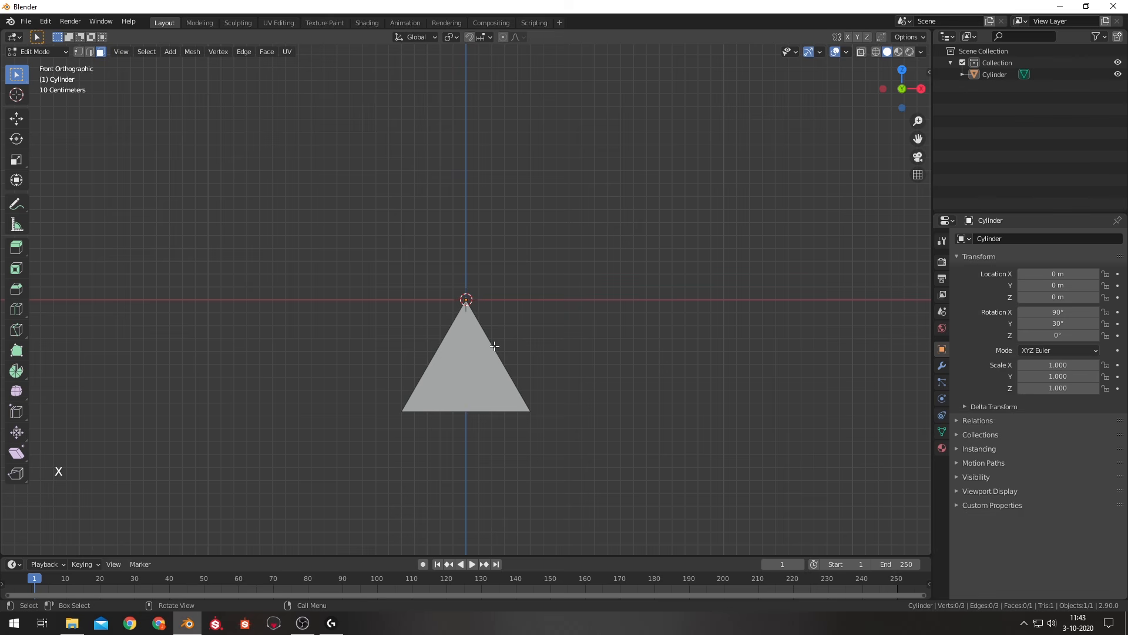
Leave Edit Mode and rename the cylinder object to Airlock Triangle.
scroll(475, 353, "up", 2)
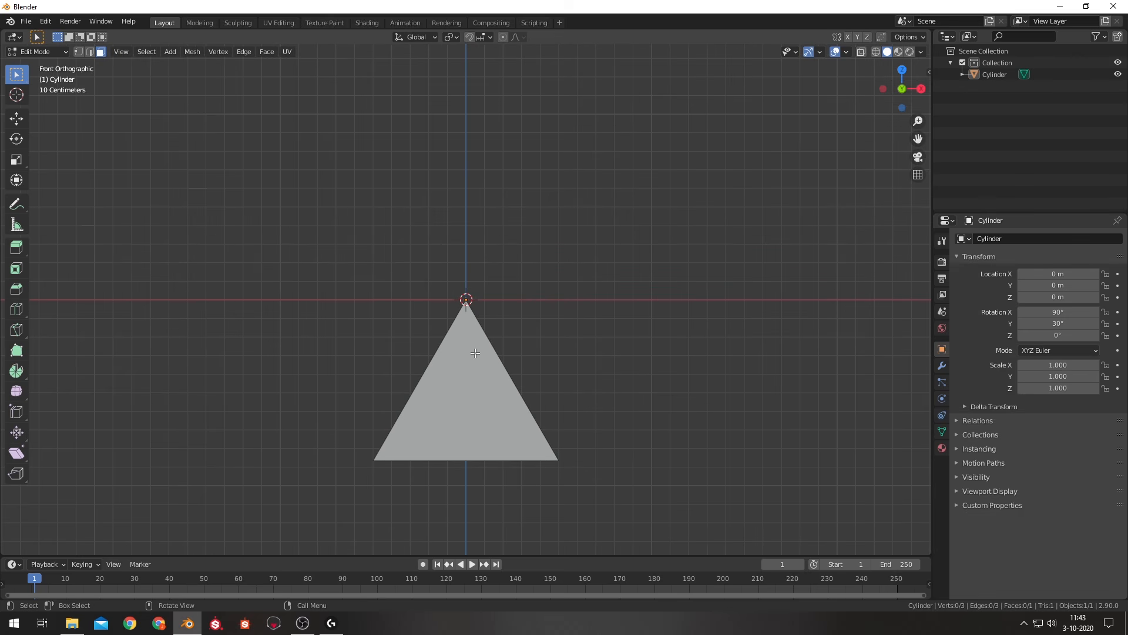
scroll(470, 307, "up", 2)
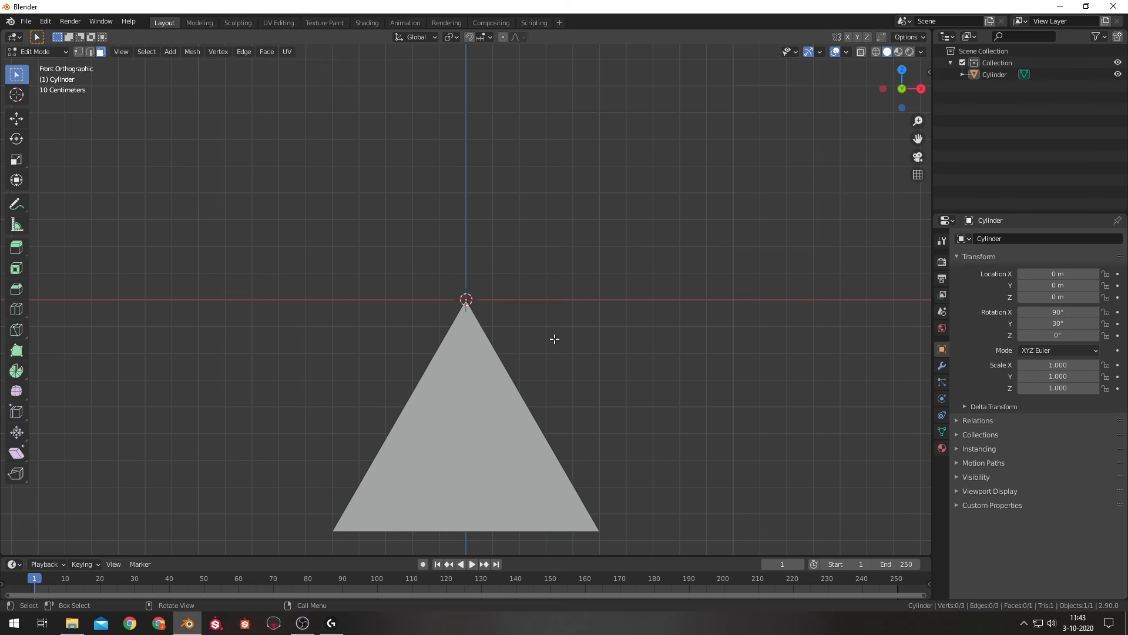
key("Tab")
double_click(996, 76)
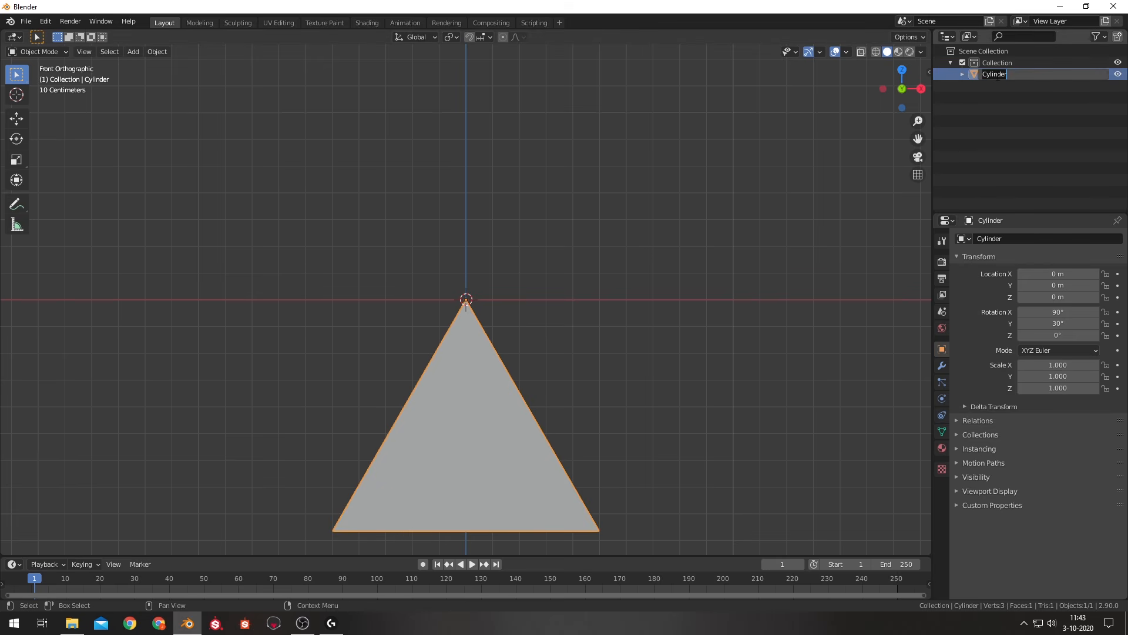
key("BackSpace")
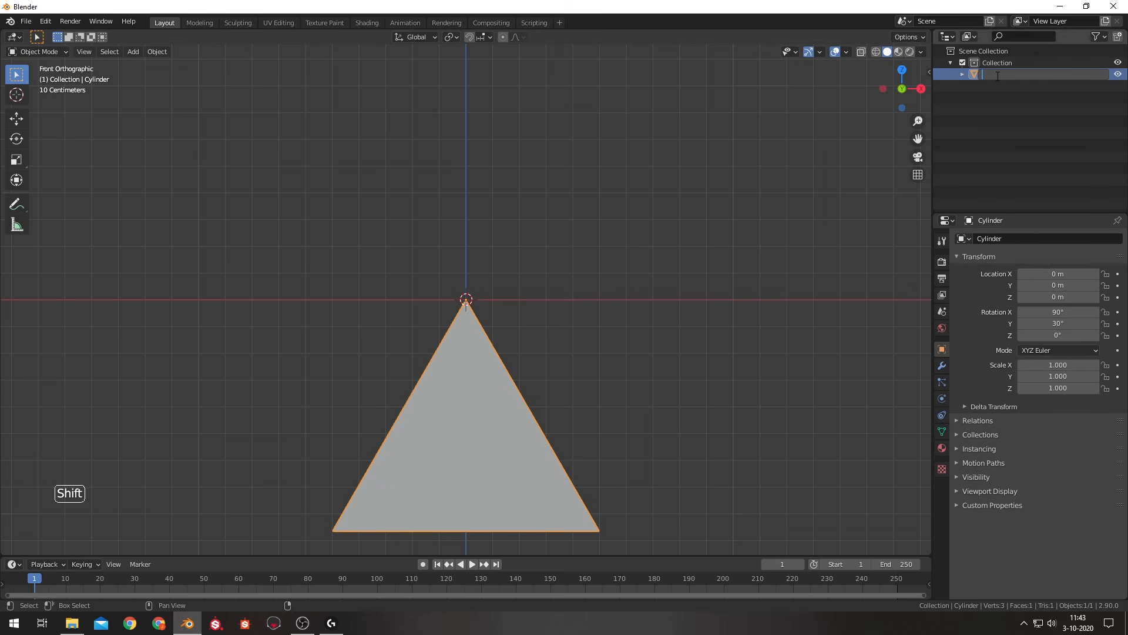
type("Airlockj")
key("BackSpace")
type("Triangle")
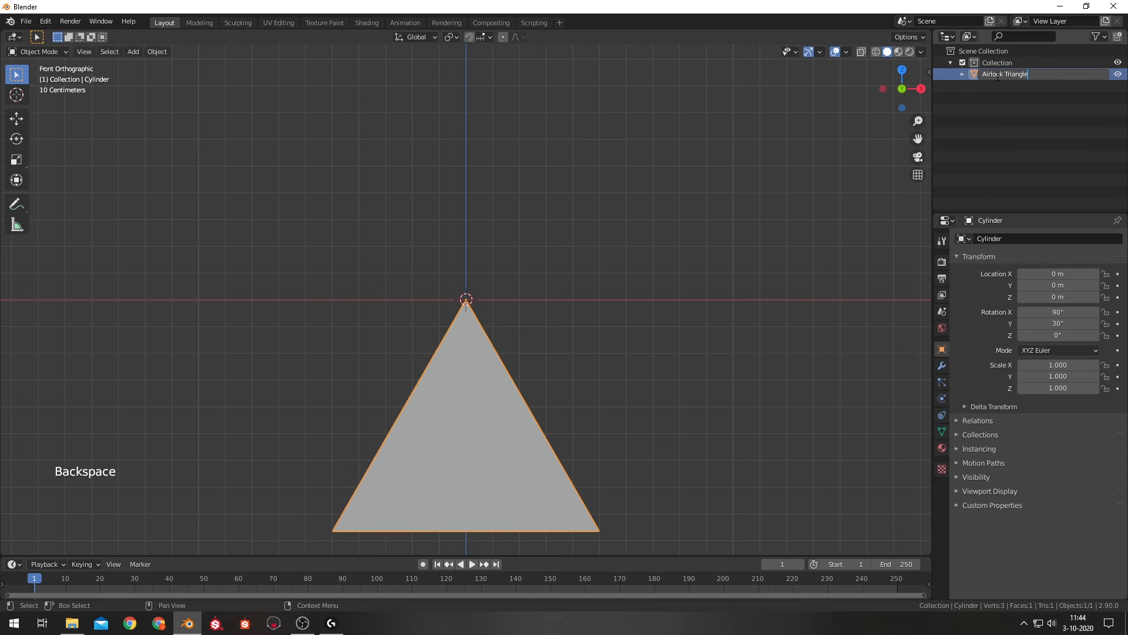
key("Return")
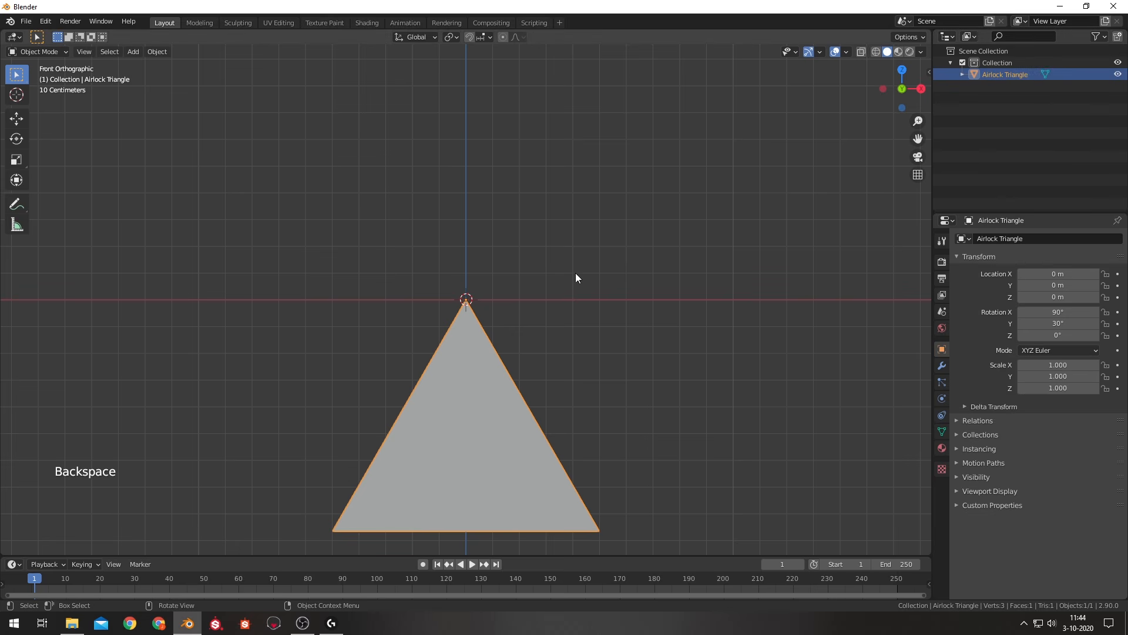
Move the triangle object into a new collection named Airlock Triangle.
key("m")
left_click(435, 418)
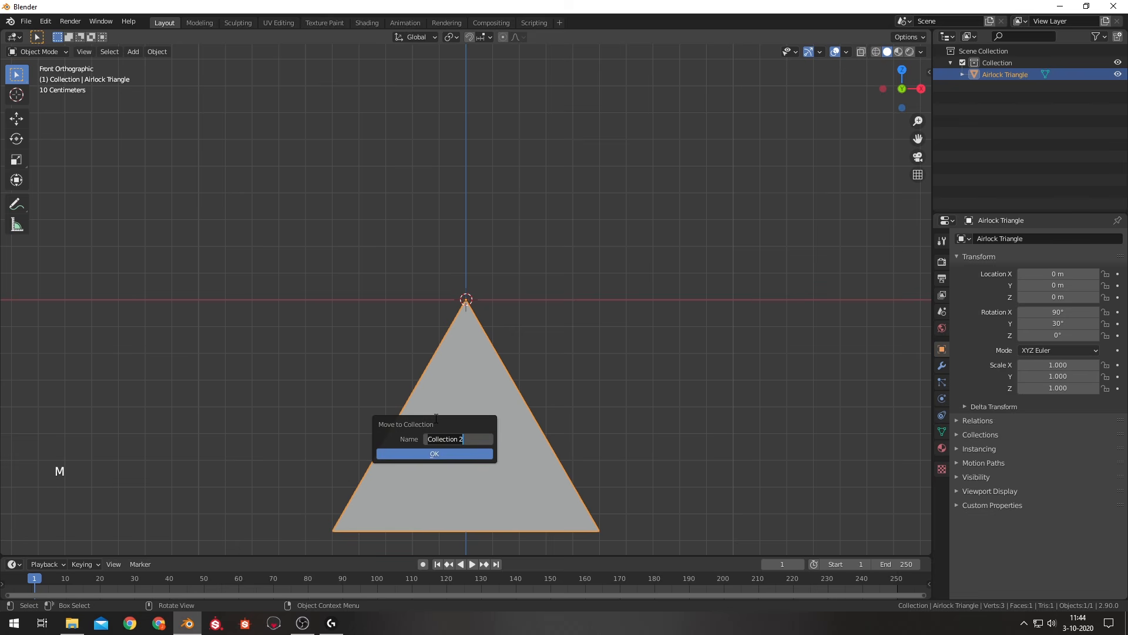
type("Airlock Triangle")
key("Return")
left_click(423, 454)
Extrude the triangle face 0.1 m along its normal to give it thickness.
key("Tab")
key("KP_7")
scroll(588, 288, "down", 5)
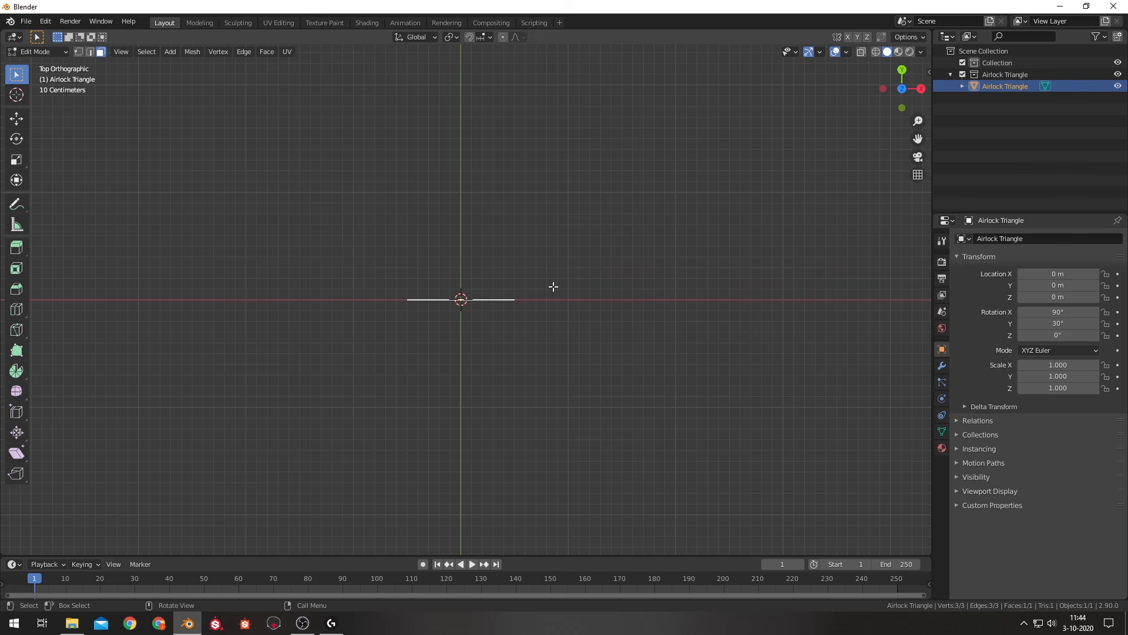
key("e")
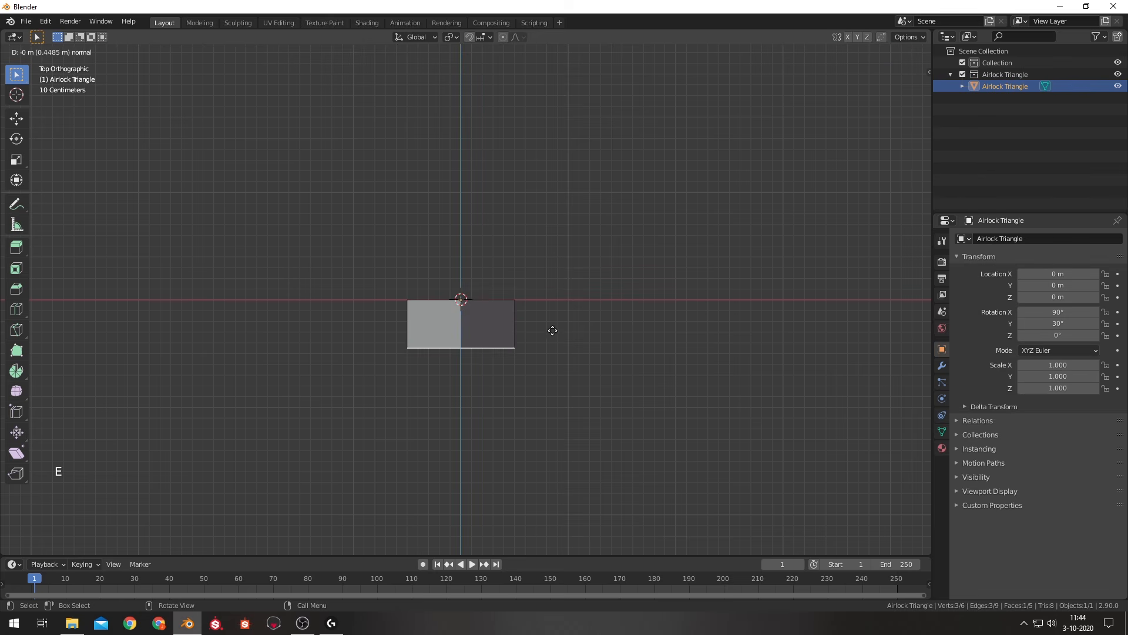
type(".2")
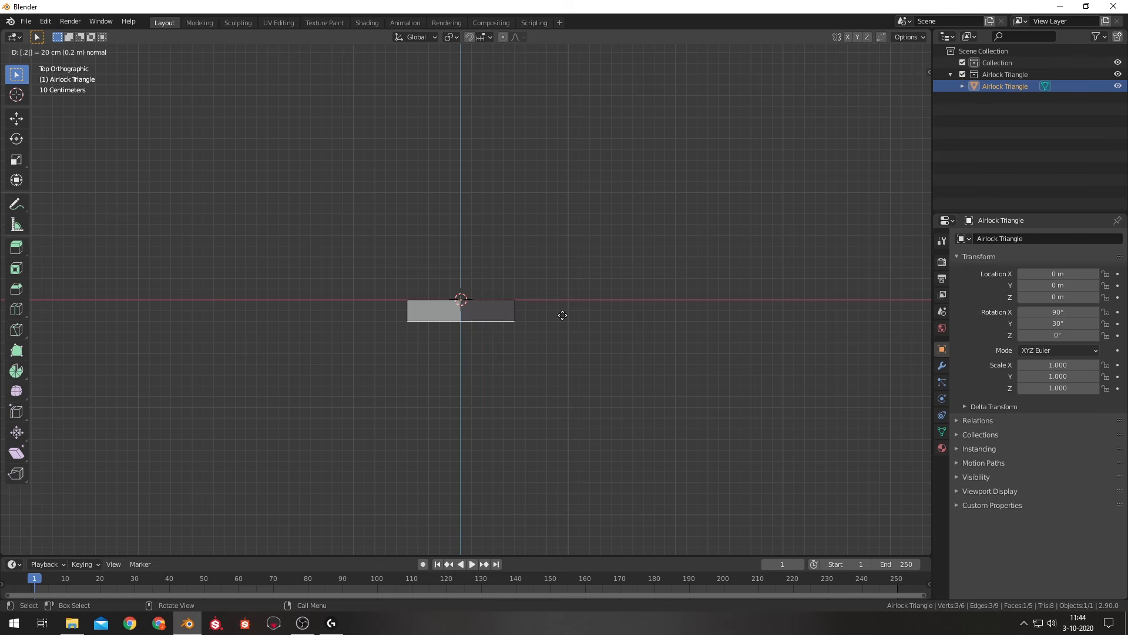
key("BackSpace")
type("1")
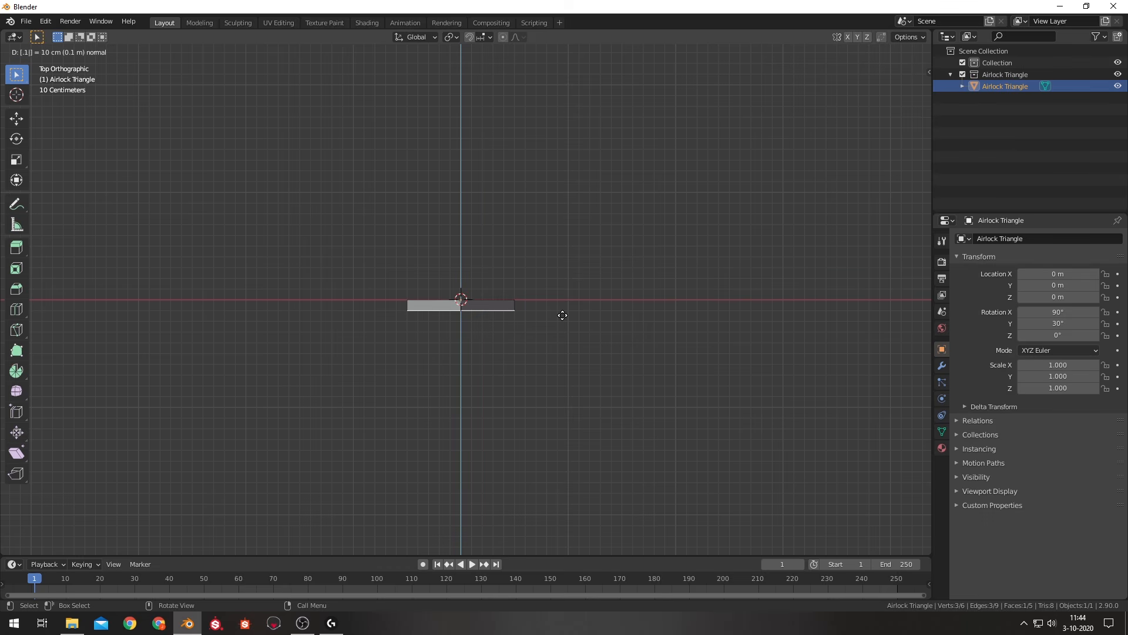
key("Return")
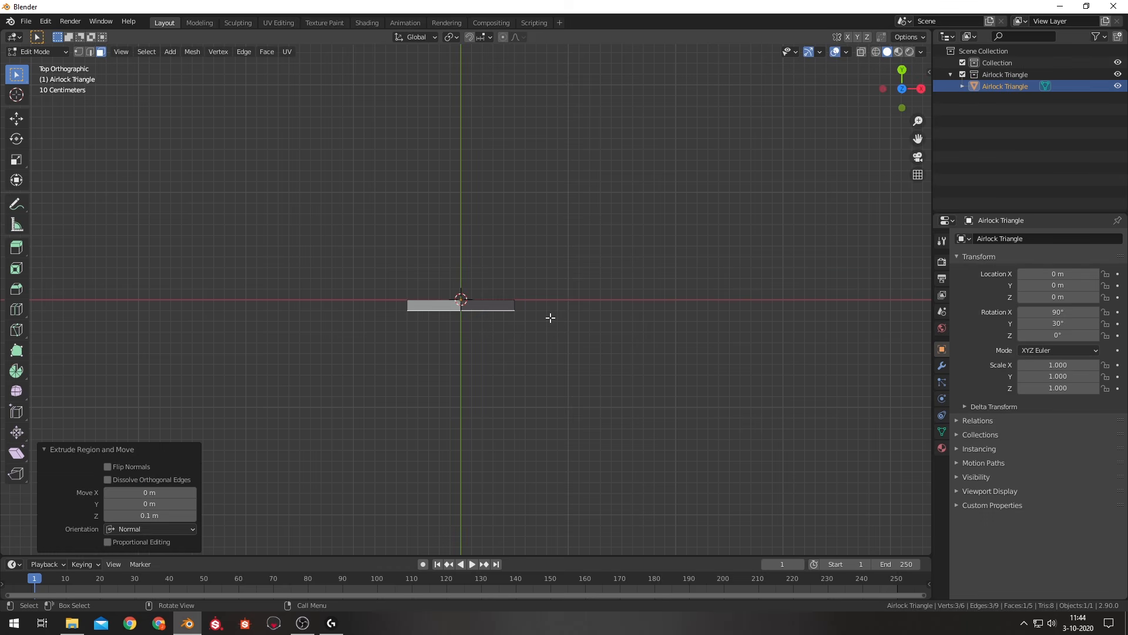
scroll(538, 335, "up", 7)
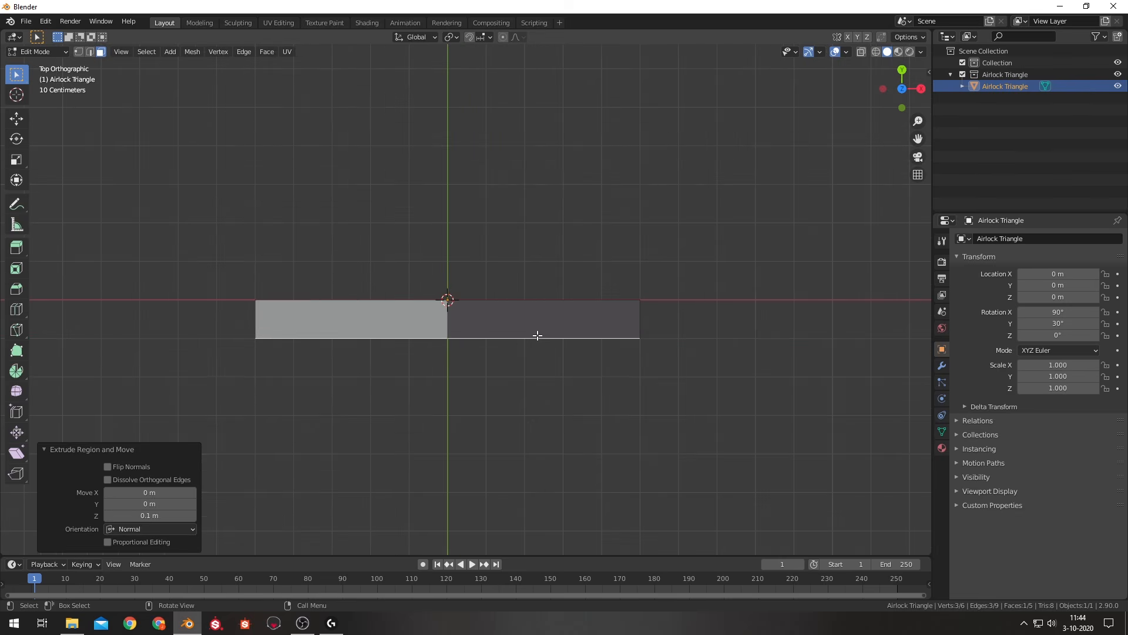
key("Tab")
middle_click_drag(542, 406, 438, 275)
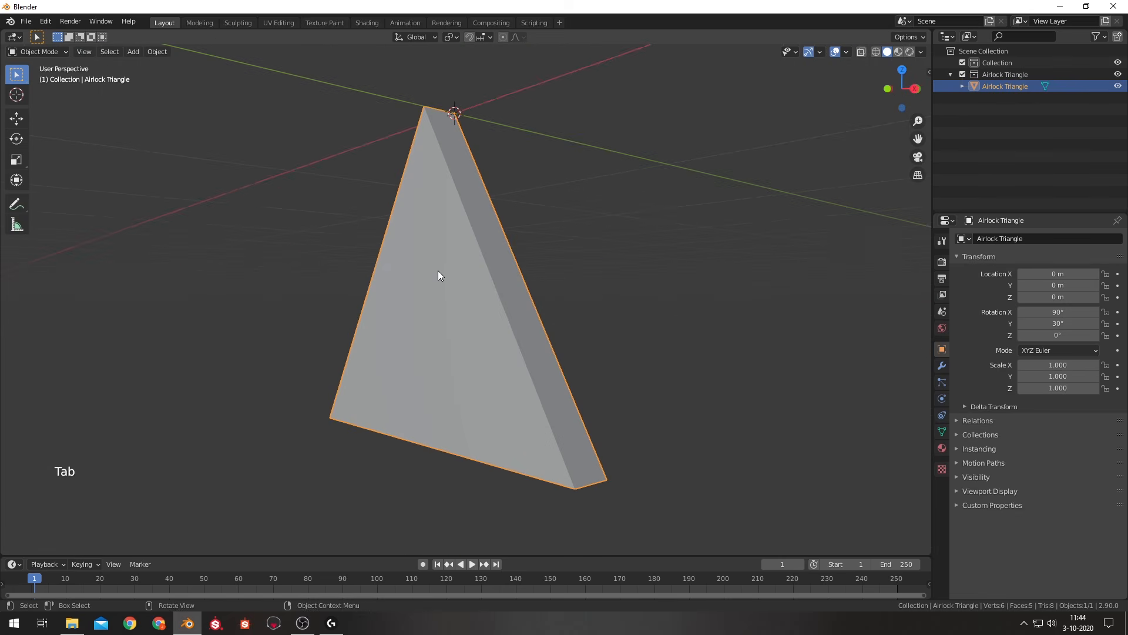
Bevel the edges of the front triangular face with three segments and a width of about 0.014 m.
key("Tab")
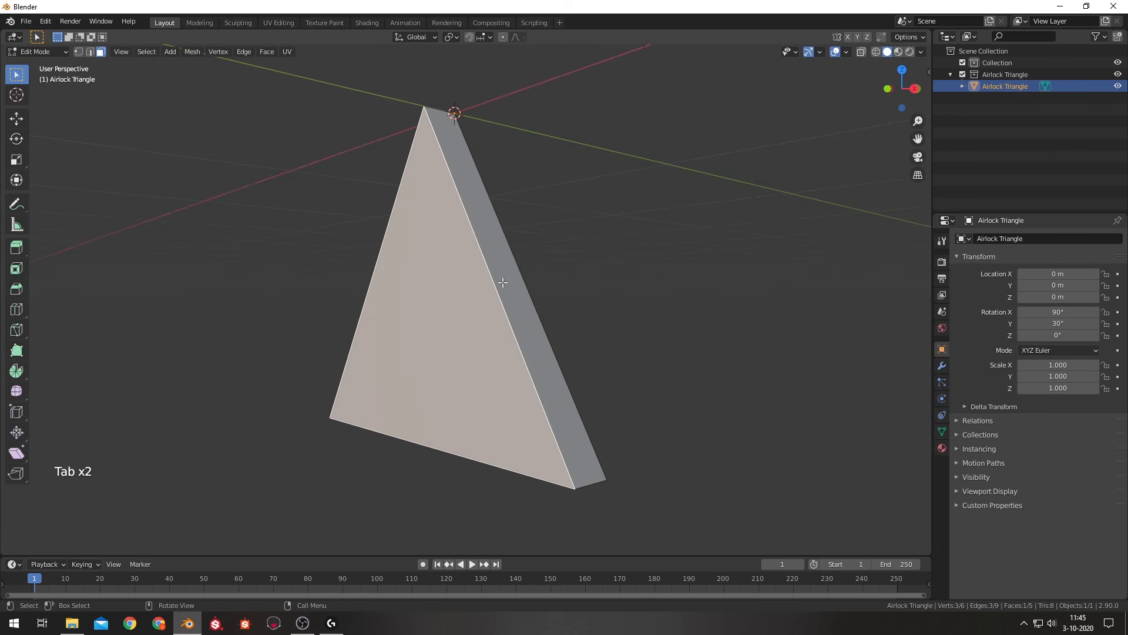
left_click(601, 254)
left_click(443, 297)
key("ctrl+b")
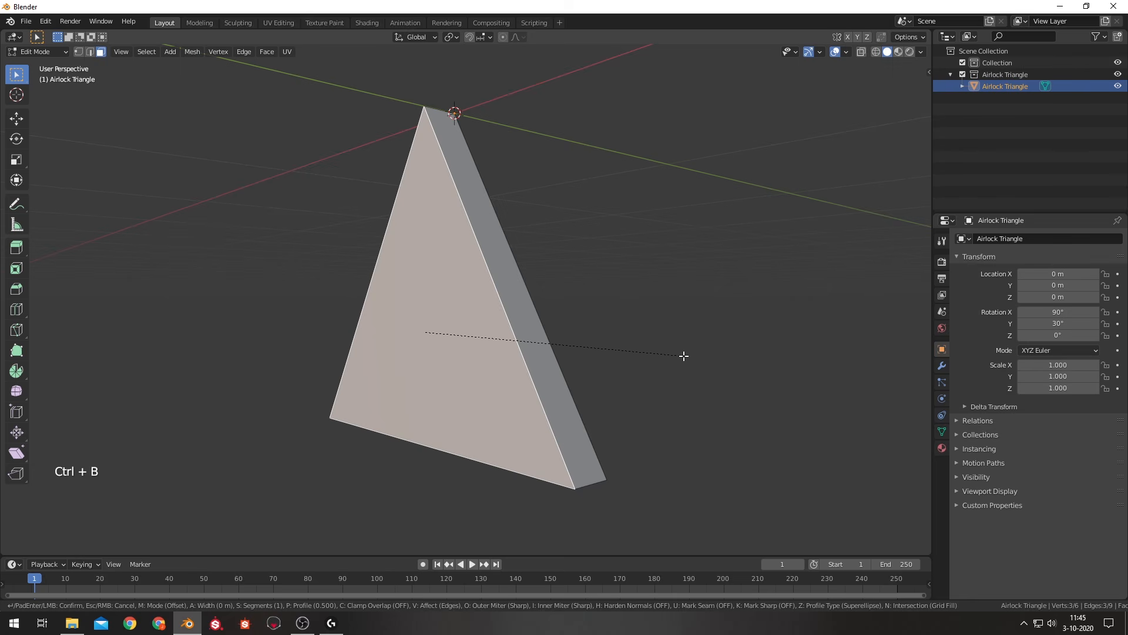
scroll(689, 357, "up", 1)
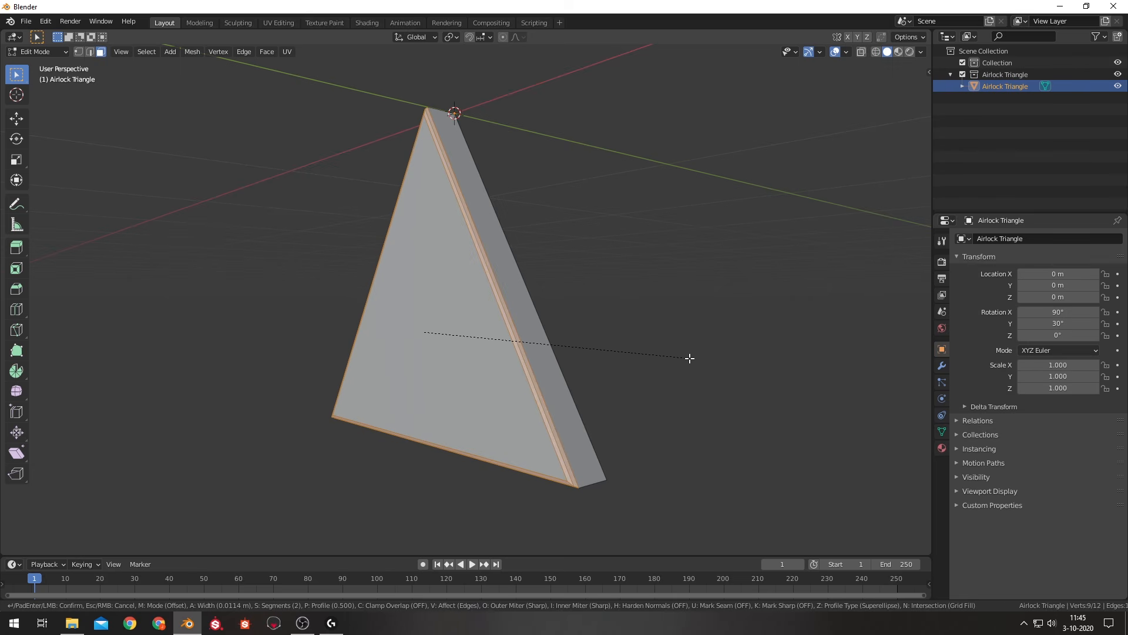
scroll(689, 358, "up", 1)
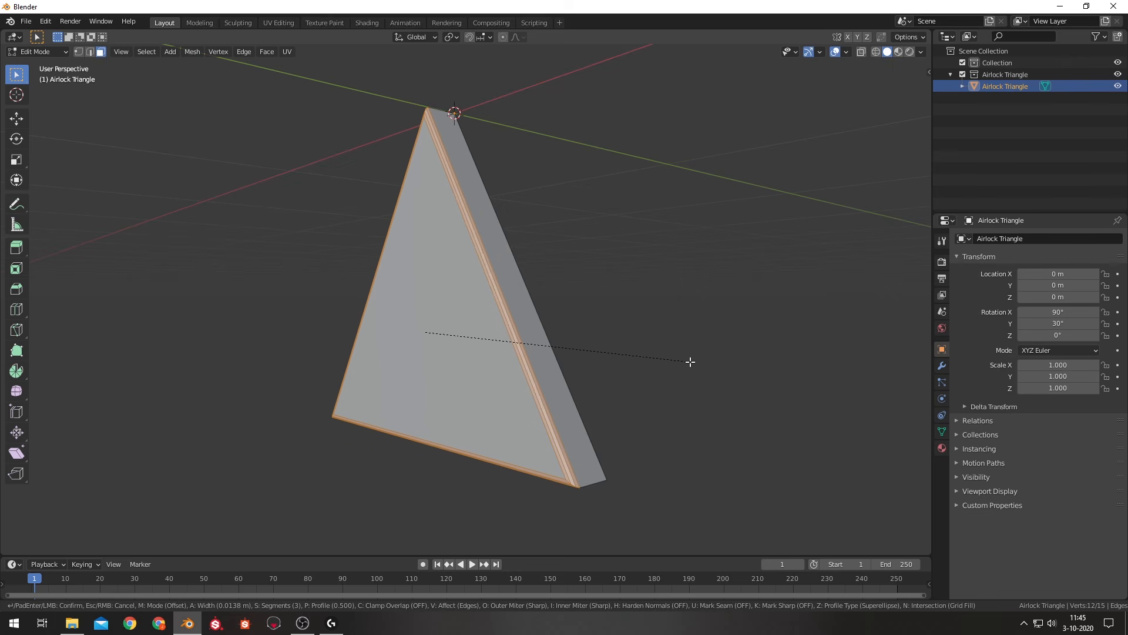
left_click(689, 362)
Apply Shade Smooth to the triangle object in Object Mode.
key("Tab")
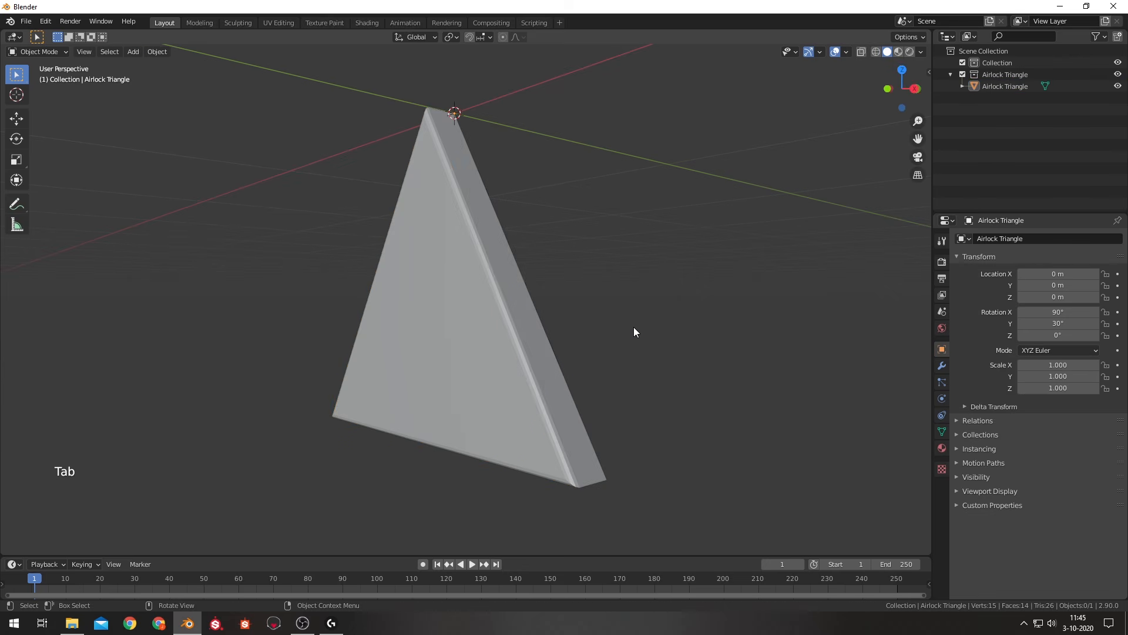
middle_click_drag(635, 329, 560, 334)
right_click(491, 332)
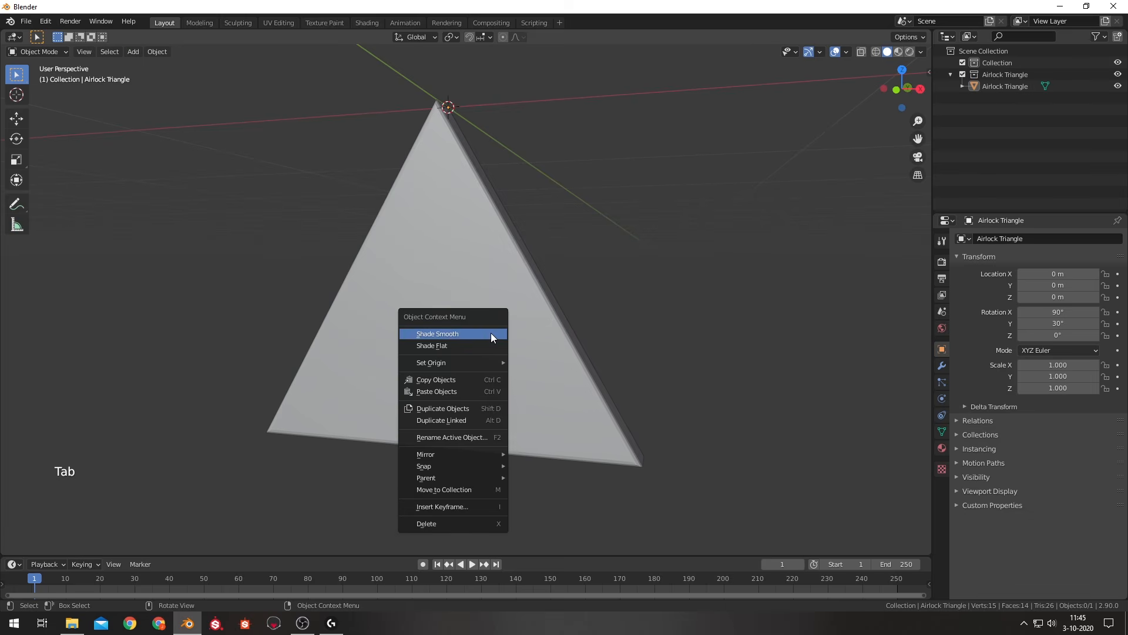
middle_click_drag(658, 296, 485, 331)
left_click(484, 333)
right_click(485, 333)
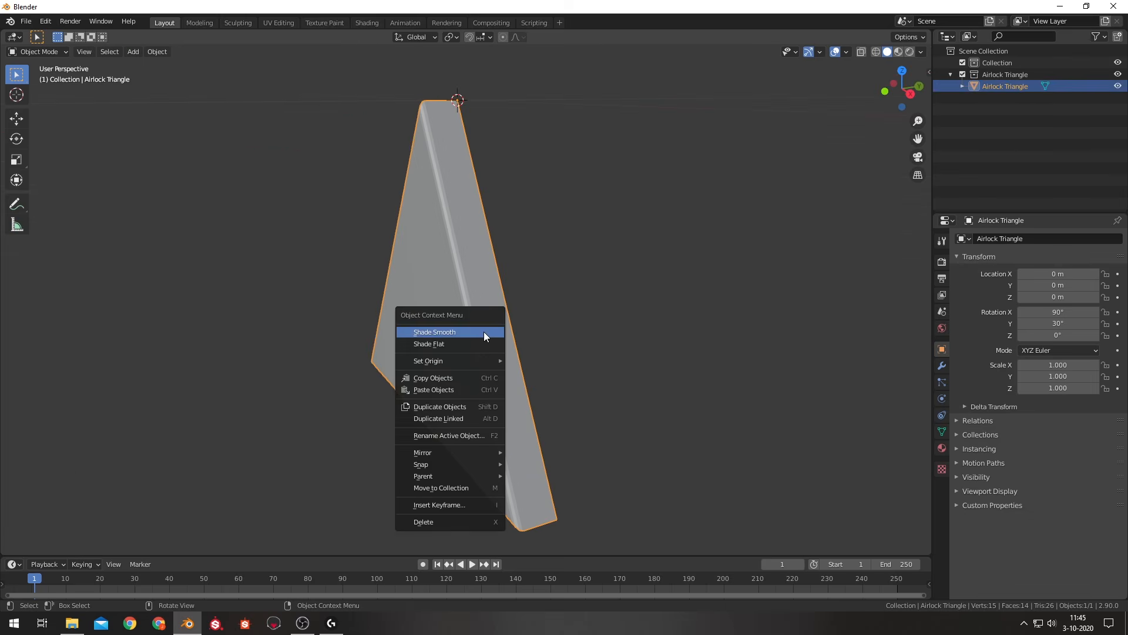
left_click(486, 334)
middle_click_drag(611, 318, 532, 273)
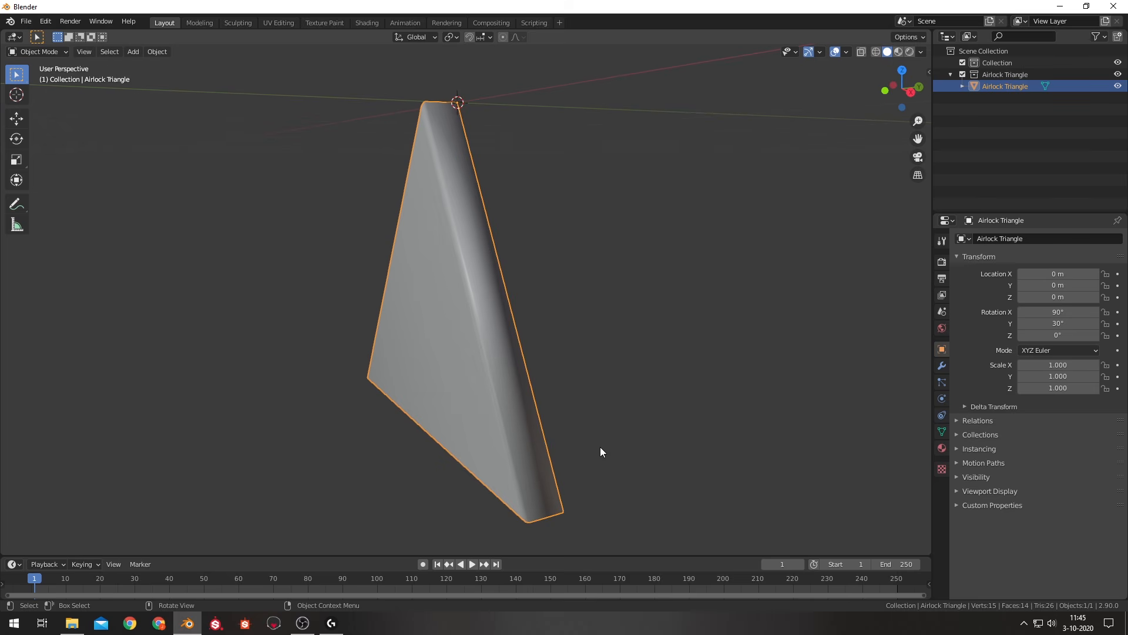
middle_click_drag(600, 447, 663, 420)
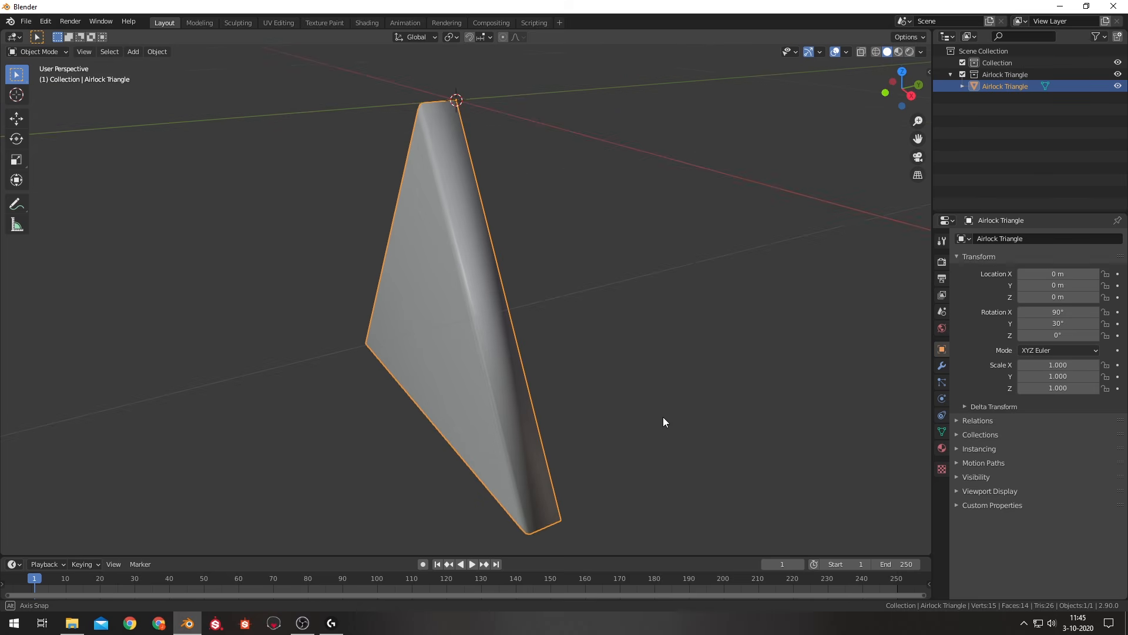
Enable Auto Smooth in the triangle's normals settings and set its angle to 45°.
left_click(941, 431)
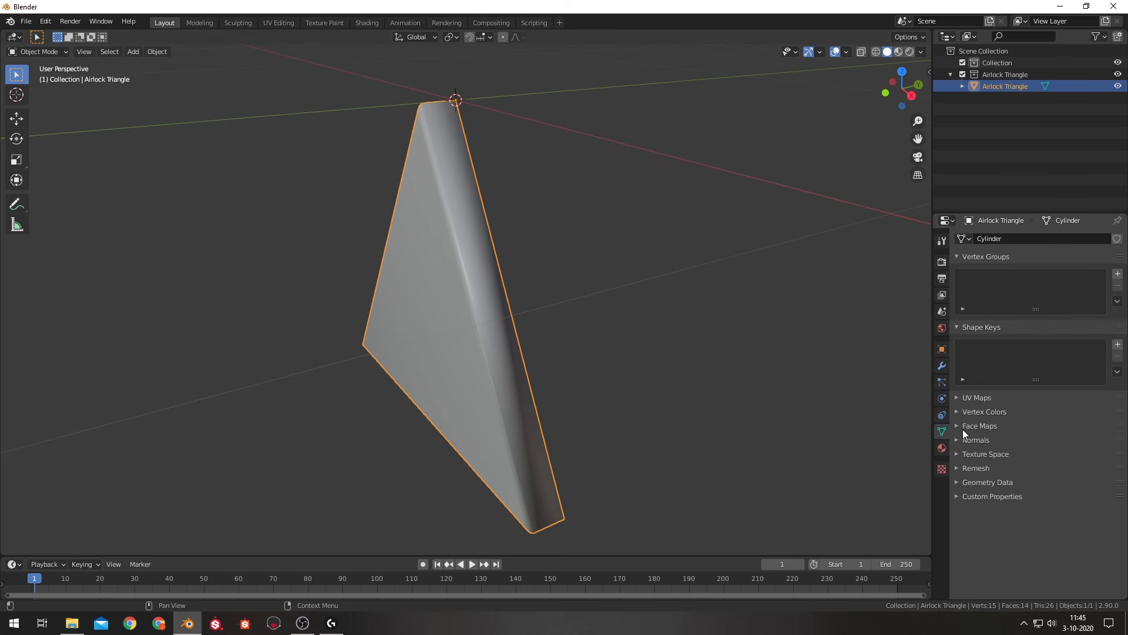
left_click(957, 441)
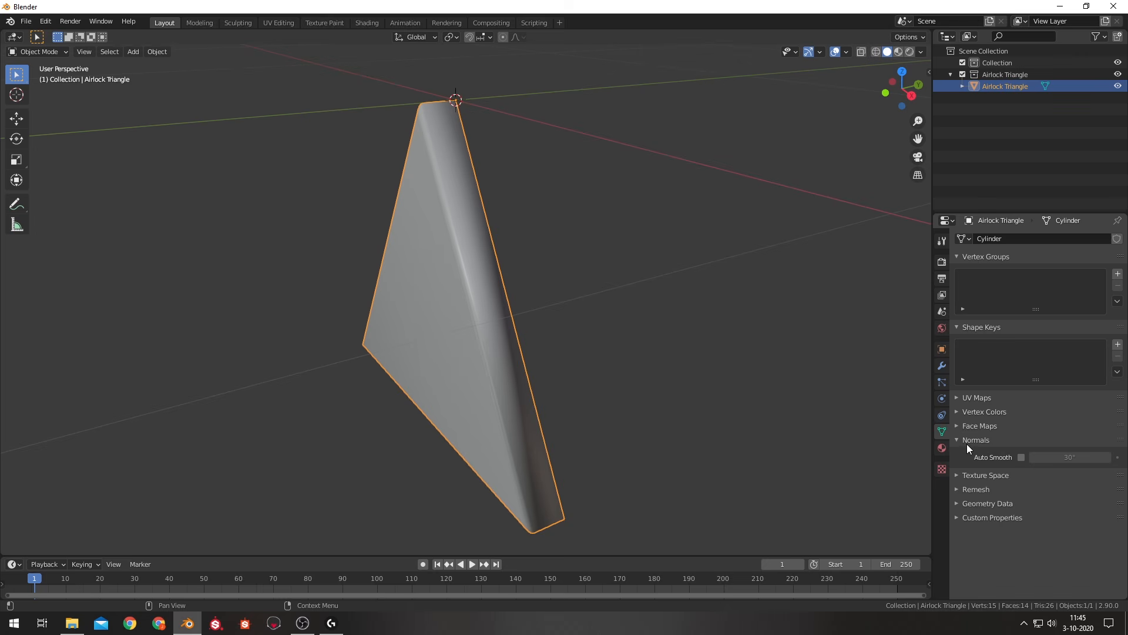
left_click(1021, 457)
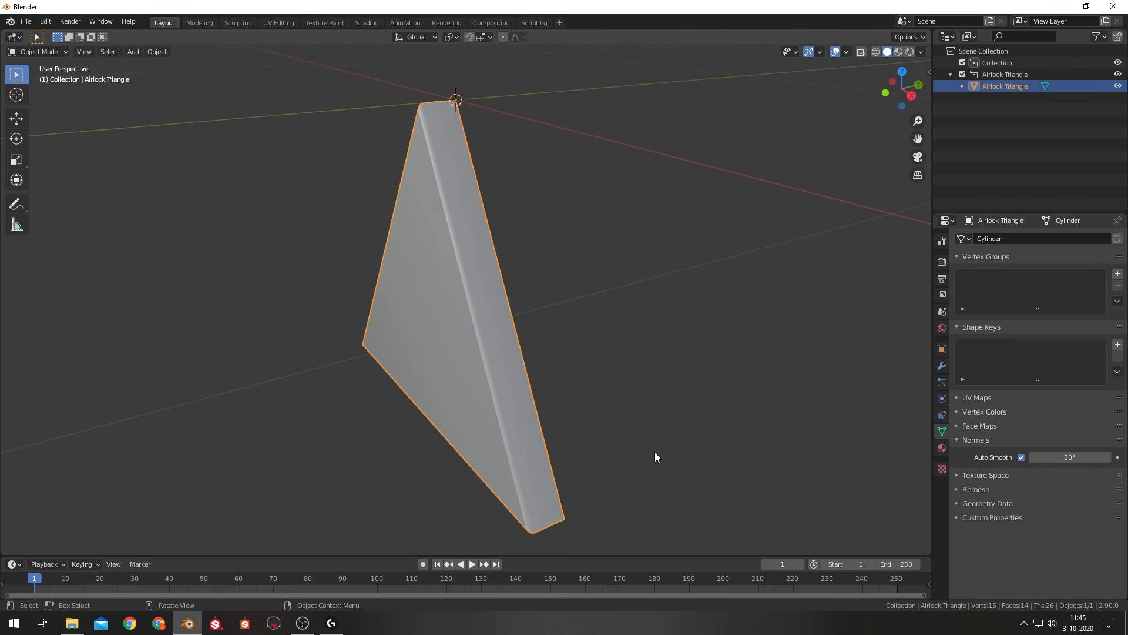
mouse_move(655, 453)
middle_mouse_down()
mouse_move(605, 377)
mouse_move(711, 338)
mouse_move(742, 374)
mouse_move(692, 400)
mouse_move(755, 407)
middle_mouse_up()
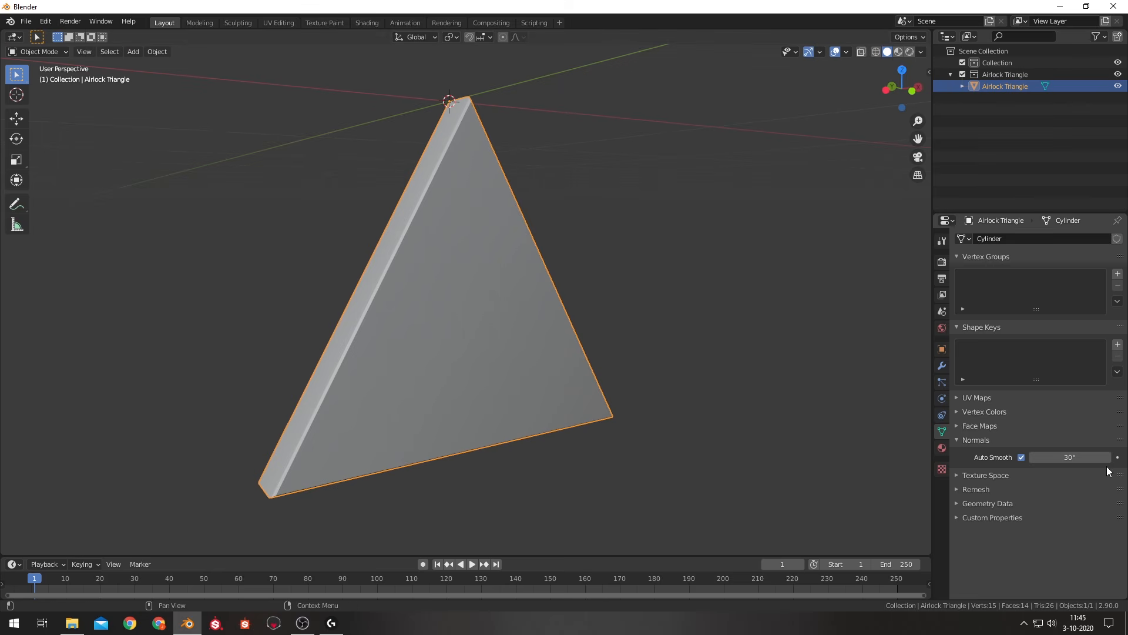
left_click_drag(1100, 457, 1087, 455)
left_click(1070, 457)
type("45")
key("Return")
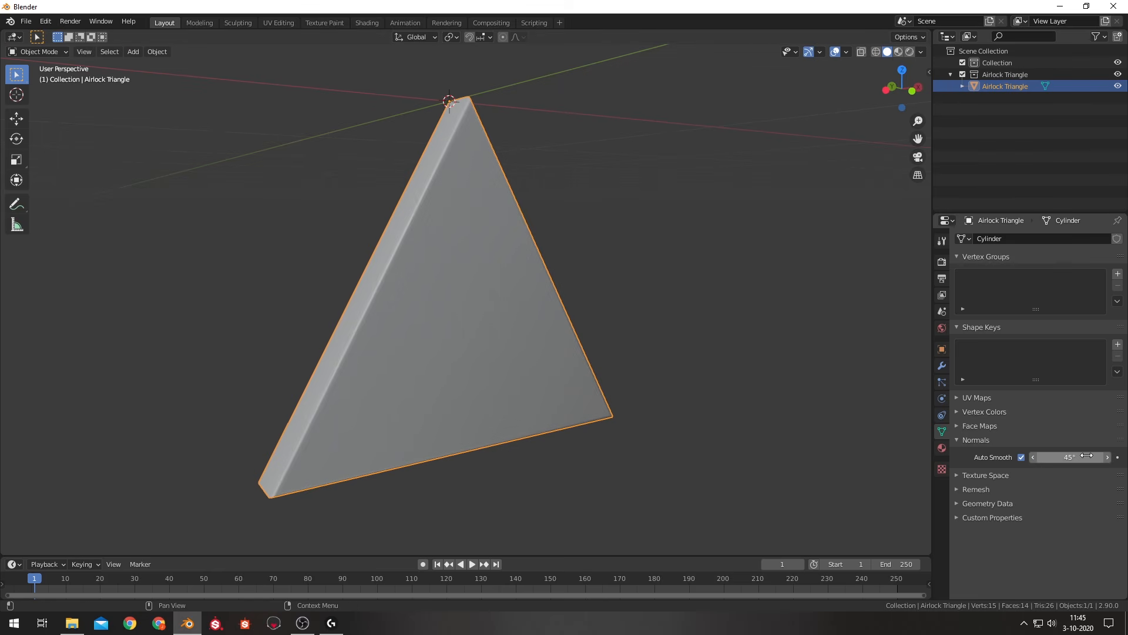
mouse_move(864, 435)
middle_mouse_down()
mouse_move(754, 379)
mouse_move(645, 378)
middle_mouse_up()
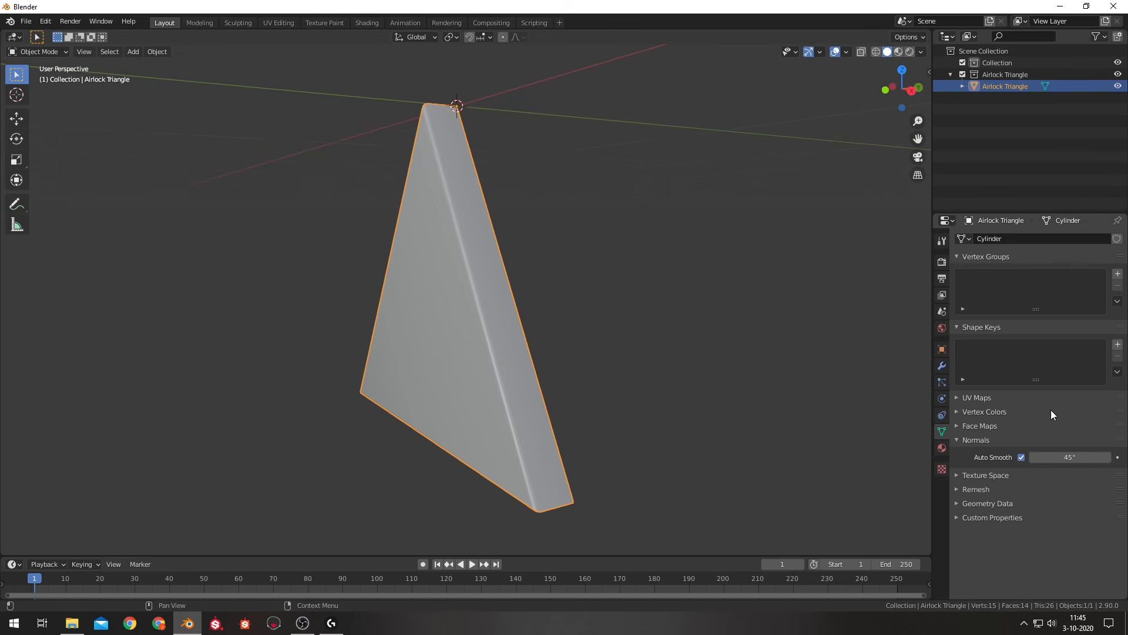
Inset the front triangular face by about 0.078 m in Edit Mode.
middle_click_drag(776, 408, 623, 294)
key("Tab")
left_click(510, 313)
key("i")
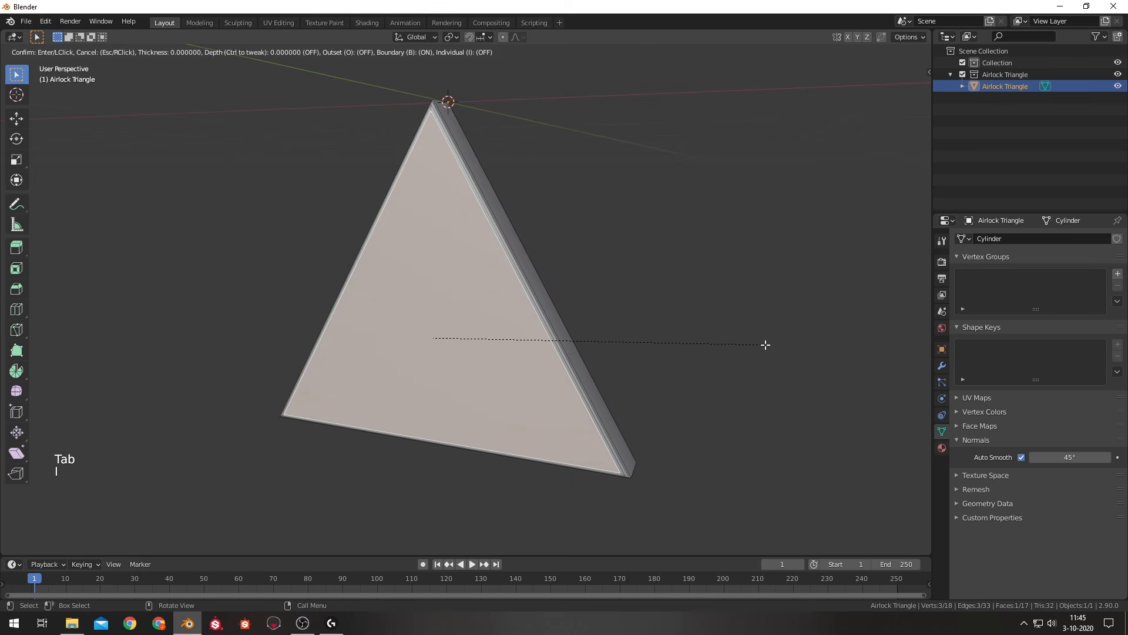
left_click(734, 344)
Inset the inner triangular face a second time by about 0.038 m, working in front view.
key("KP_1")
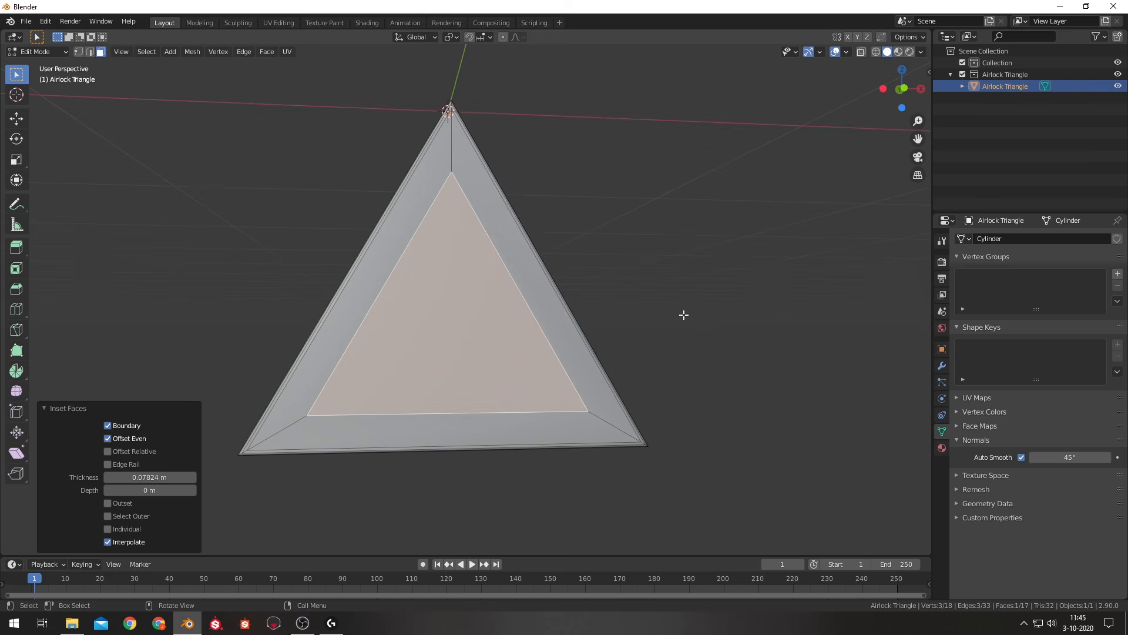
middle_click_drag(665, 310, 763, 320, "shift")
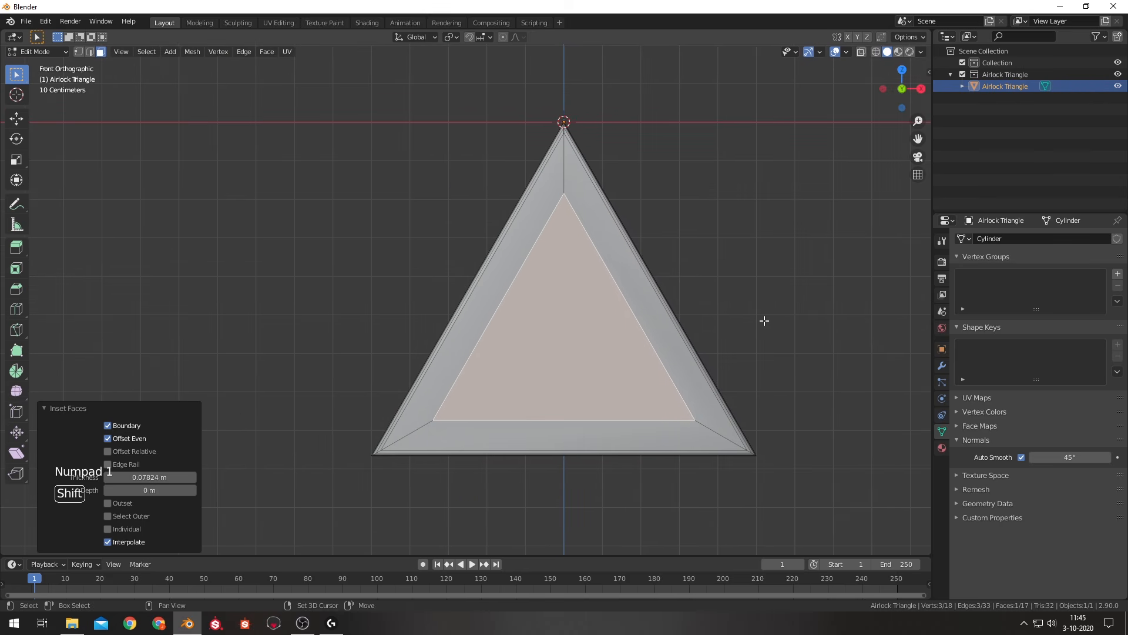
key("i")
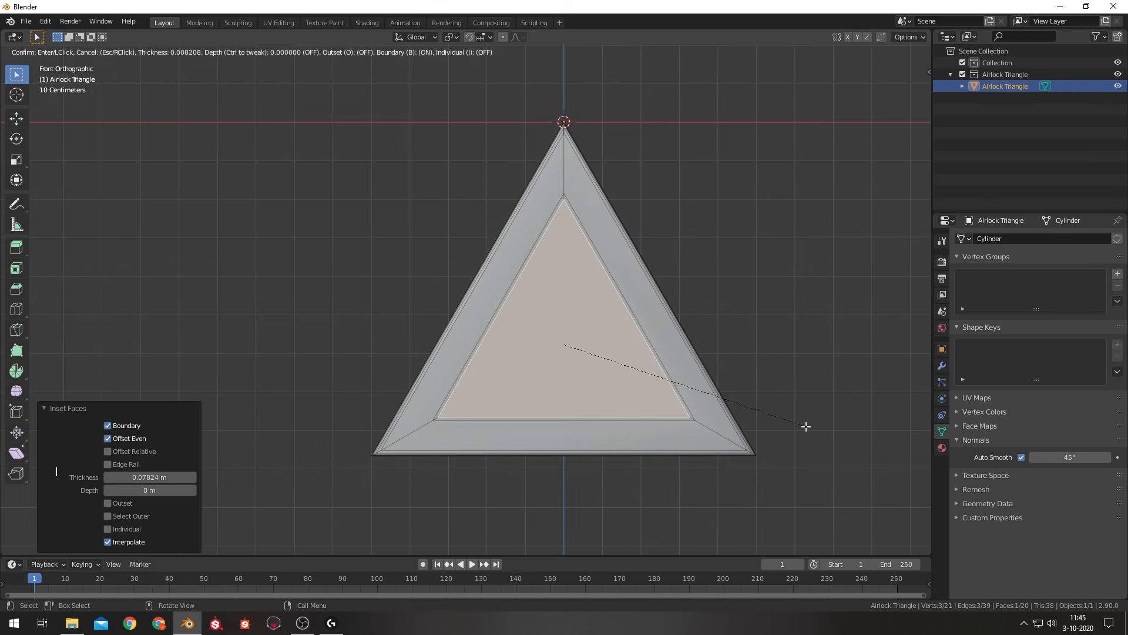
left_click(794, 418)
Extrude the innermost triangular face inward by about 0.02 m to form a shallow recess.
middle_click_drag(791, 415, 542, 443, "shift")
key("e")
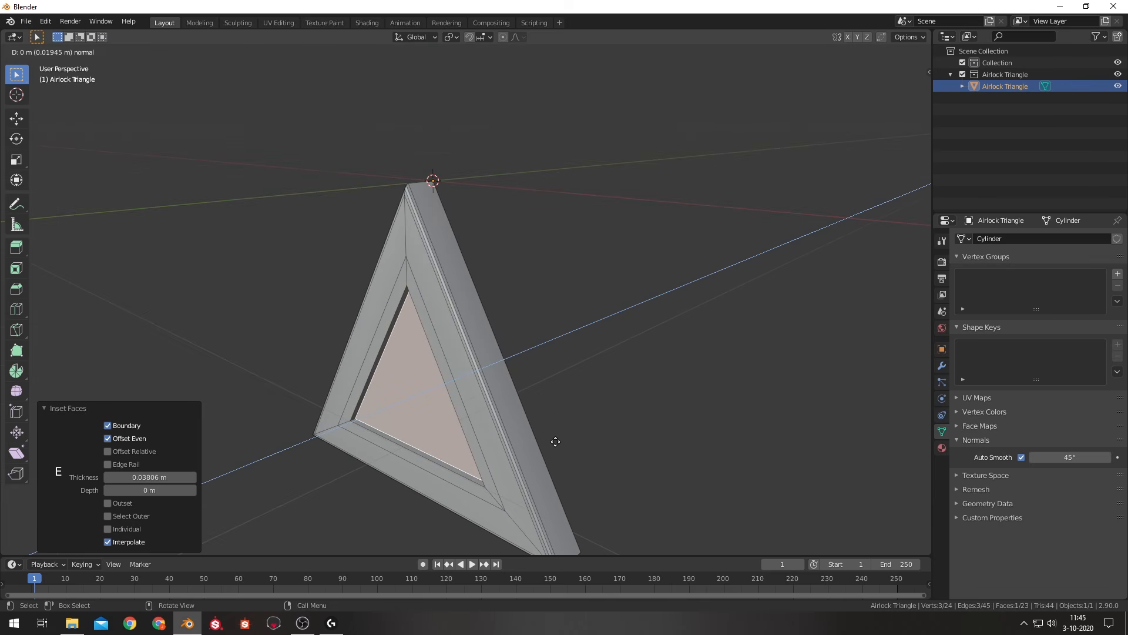
left_click(564, 433, "shift")
middle_click_drag(565, 433, 695, 308)
Scale the recessed triangular face to about 0.84 in front view so the recess walls slope inward.
key("2")
key("KP_1")
scroll(455, 367, "up", 4)
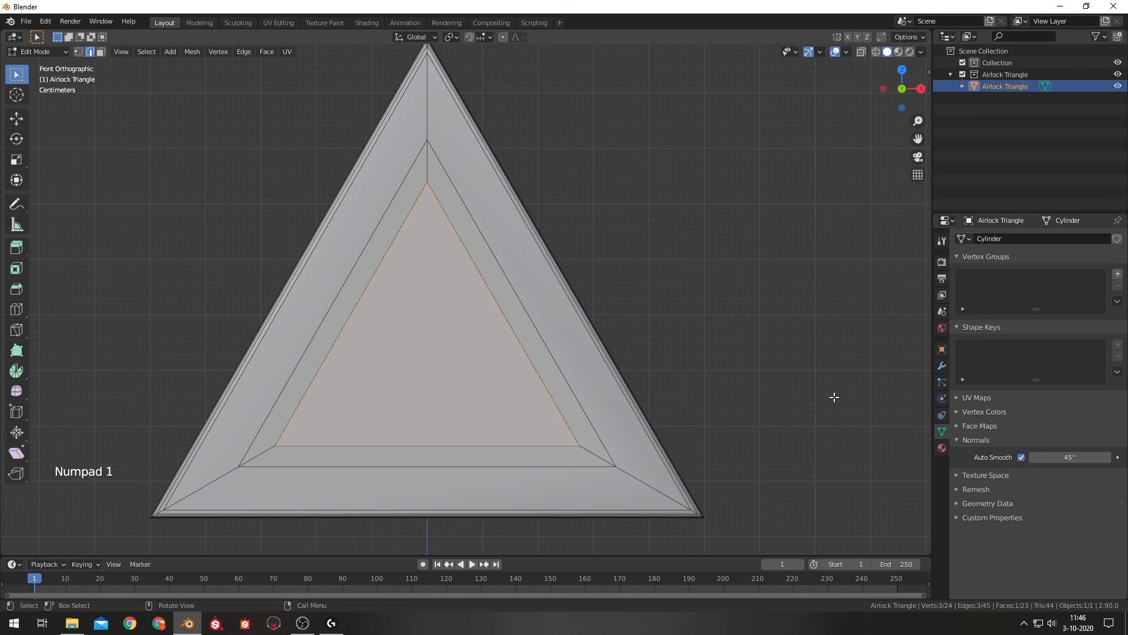
key("s")
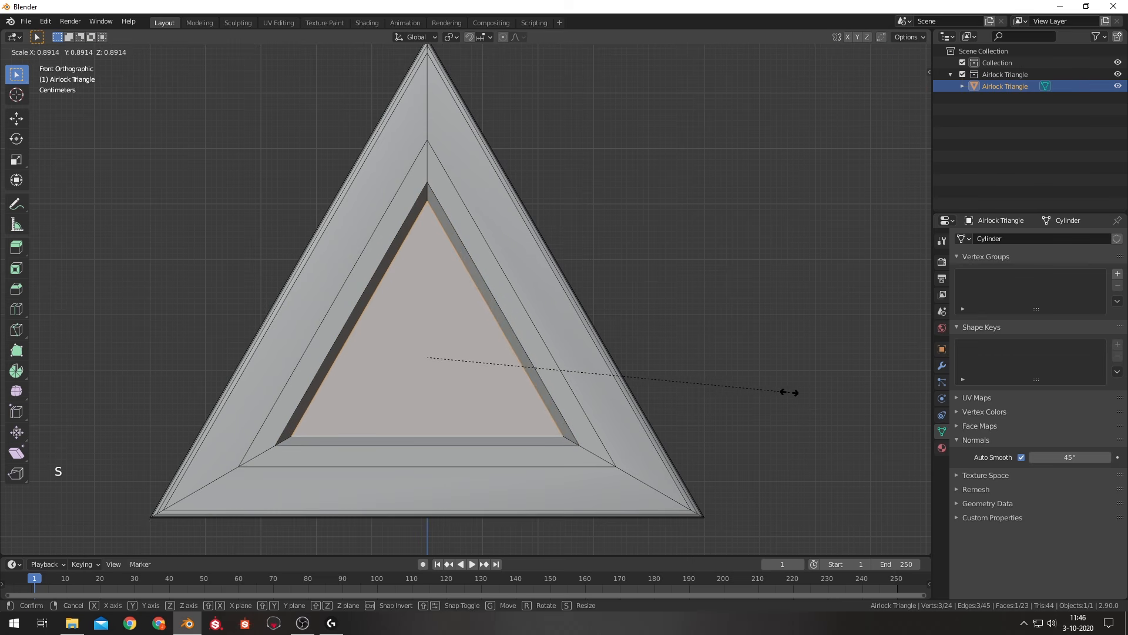
left_click(771, 389)
Bevel the edge loop around the recess's outer rim by about 0.006 m with 2 segments, and return to Object Mode.
middle_click_drag(654, 299, 683, 254)
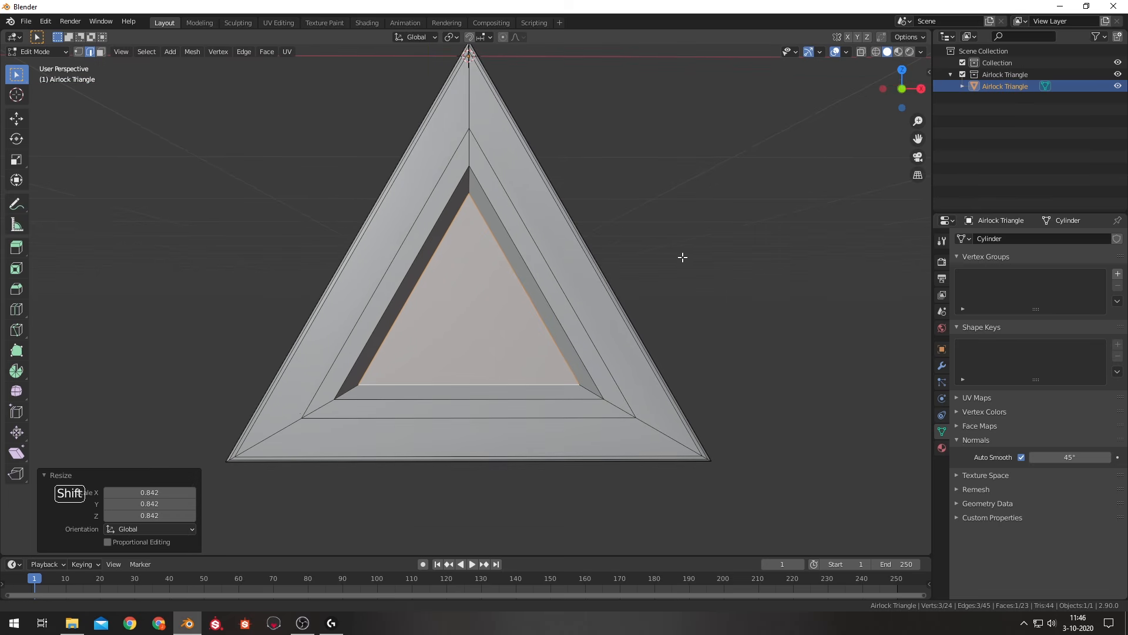
left_click(647, 246)
left_click(532, 240, "alt+shift")
left_click(610, 243)
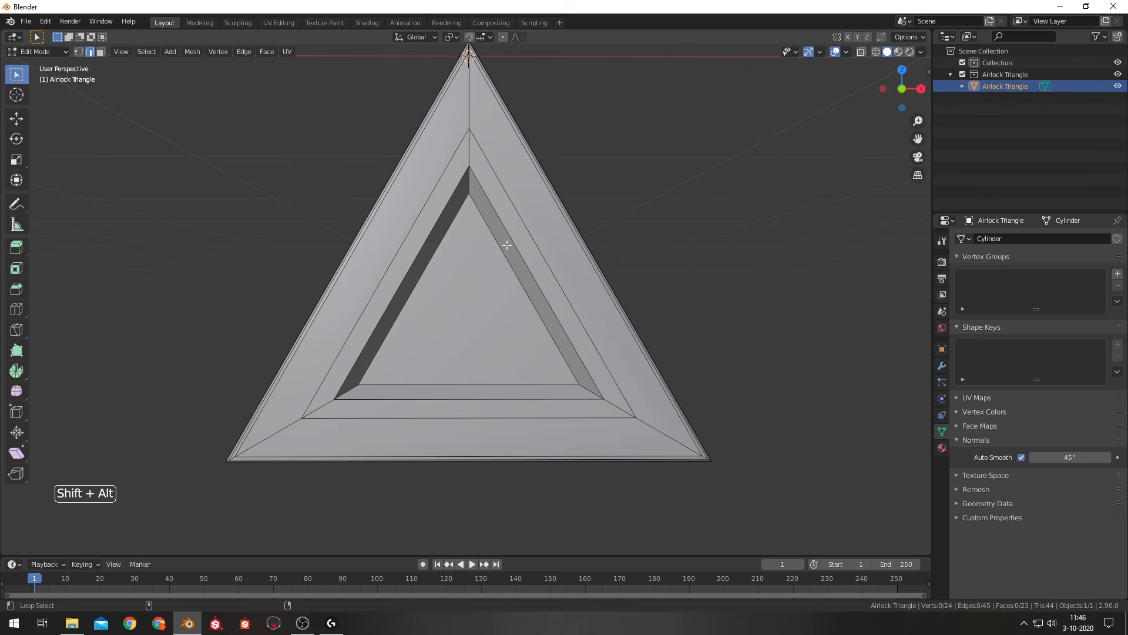
left_click(510, 245, "alt+shift")
key("ctrl+b")
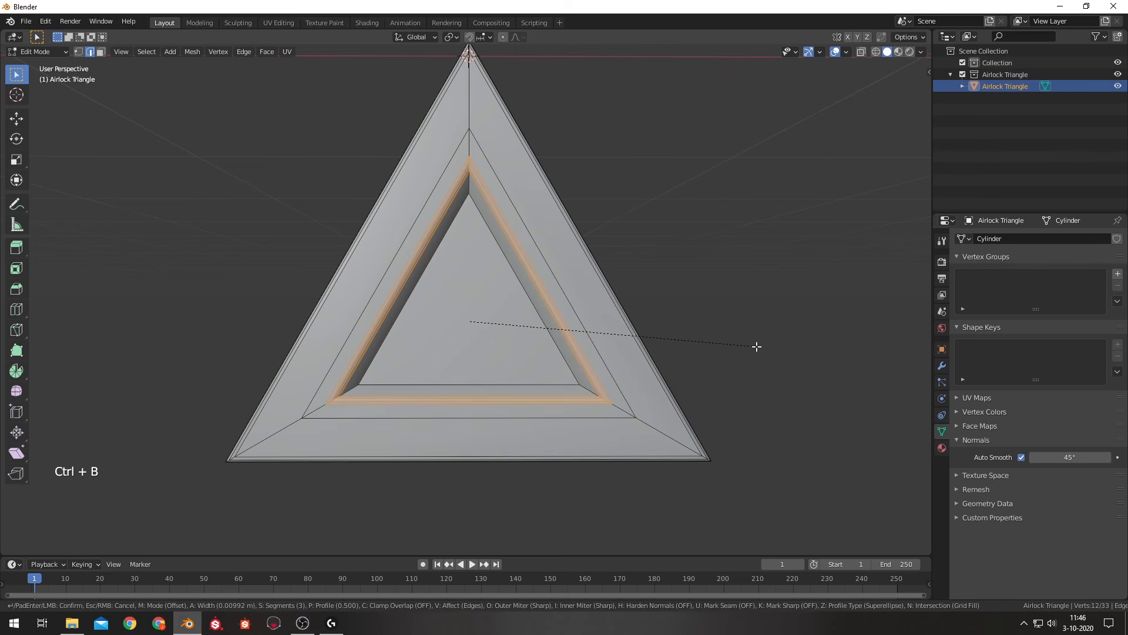
scroll(757, 347, "down", 1)
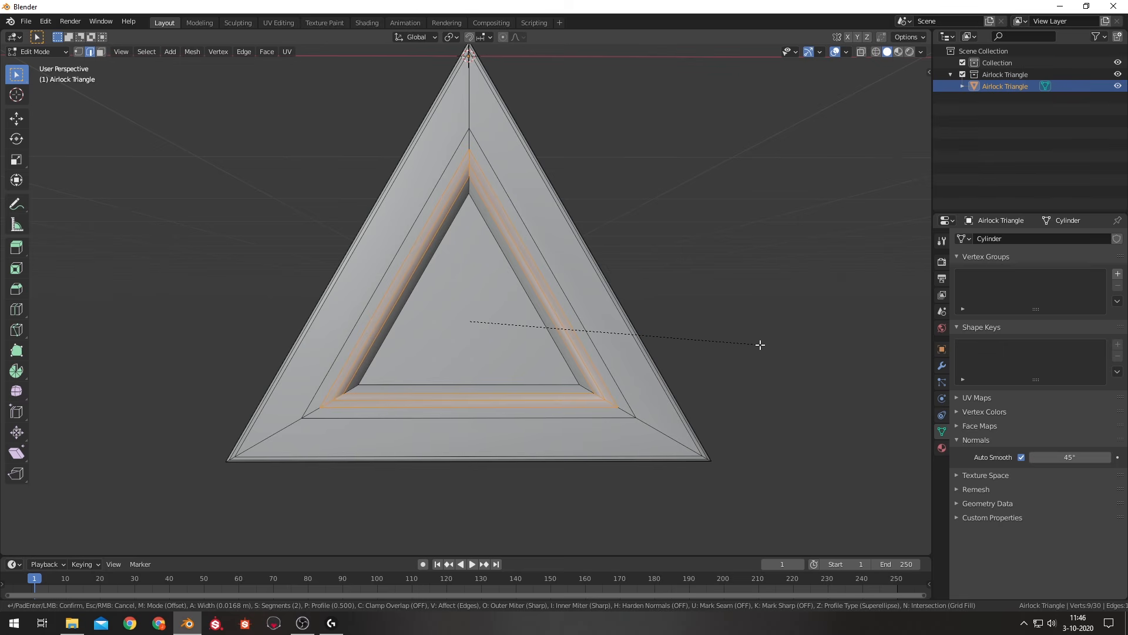
left_click(755, 344)
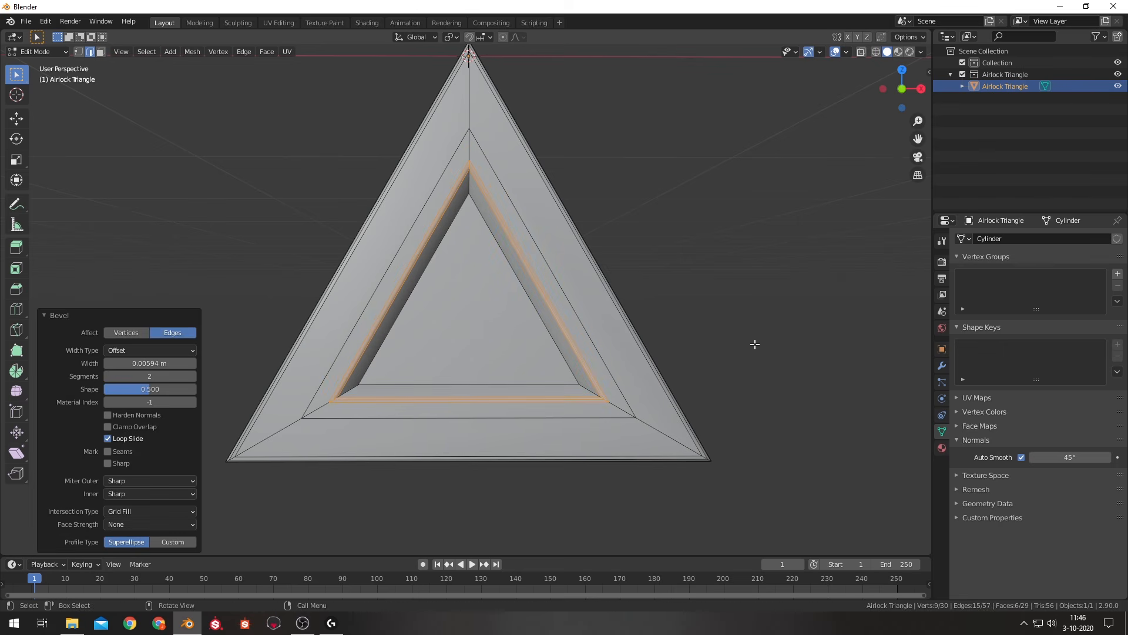
key("Tab")
left_click(758, 343)
scroll(756, 344, "down", 4)
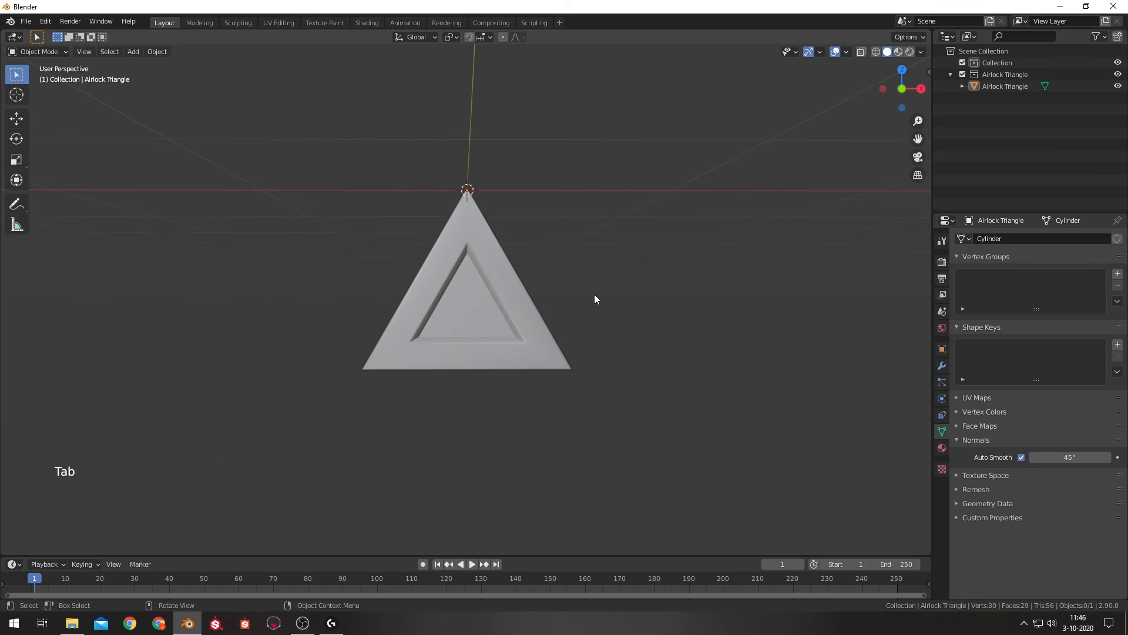
scroll(588, 241, "up", 5)
middle_click_drag(591, 231, 637, 289)
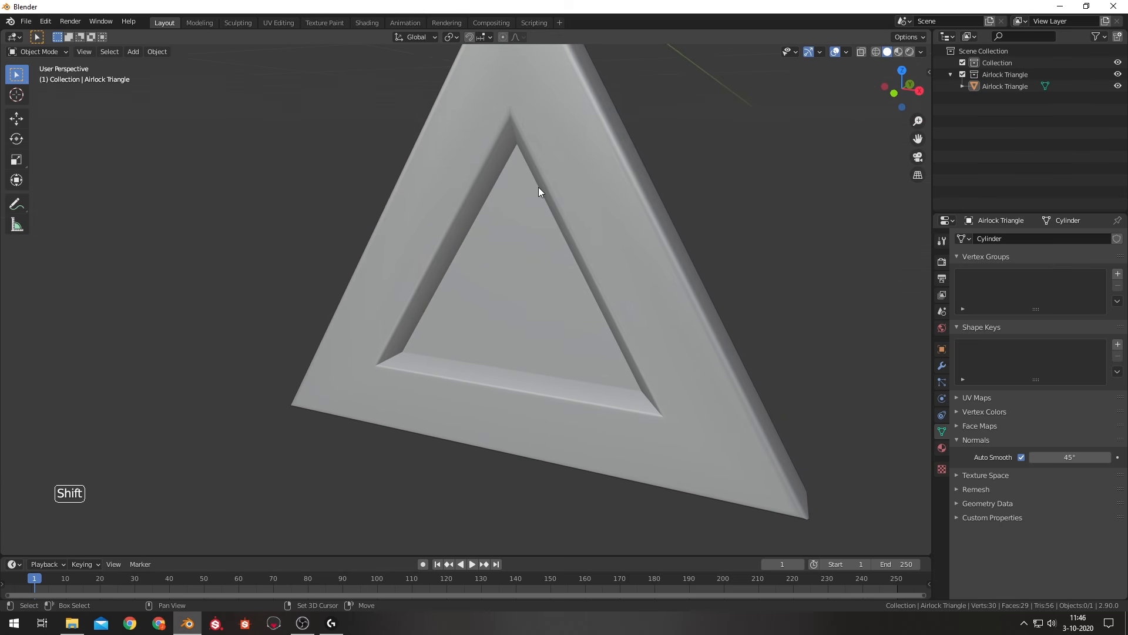
Inset the two sloping side faces of the triangle's outer frame together by about 0.019 m in Edit Mode.
key("Tab")
scroll(675, 219, "down", 4)
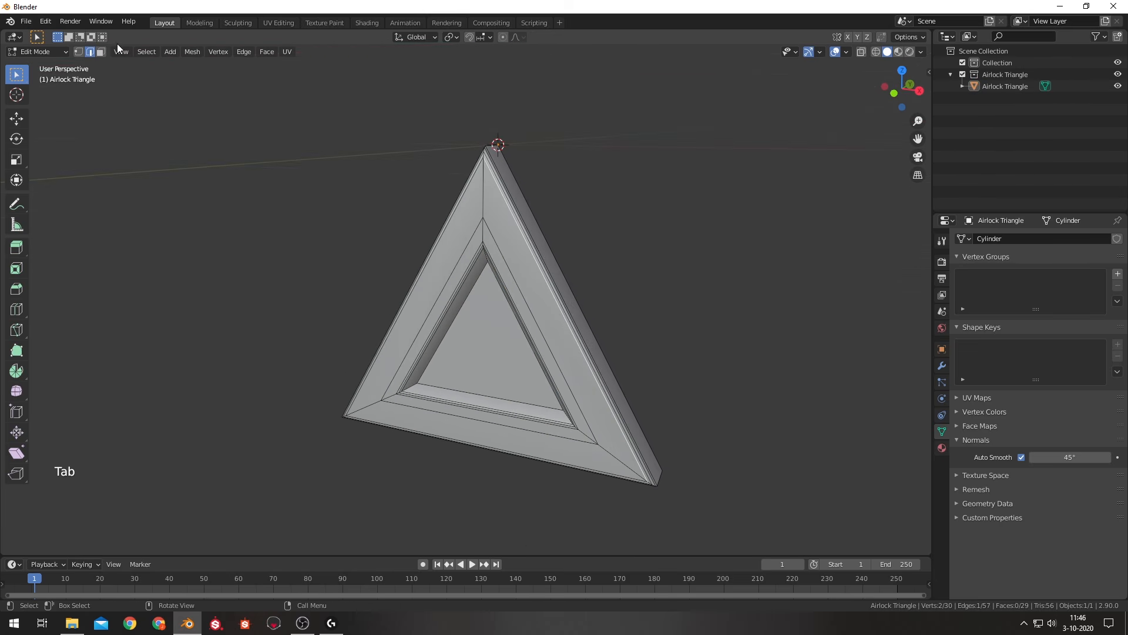
key("3")
left_click(495, 234)
left_click(424, 294, "shift")
key("KP_1")
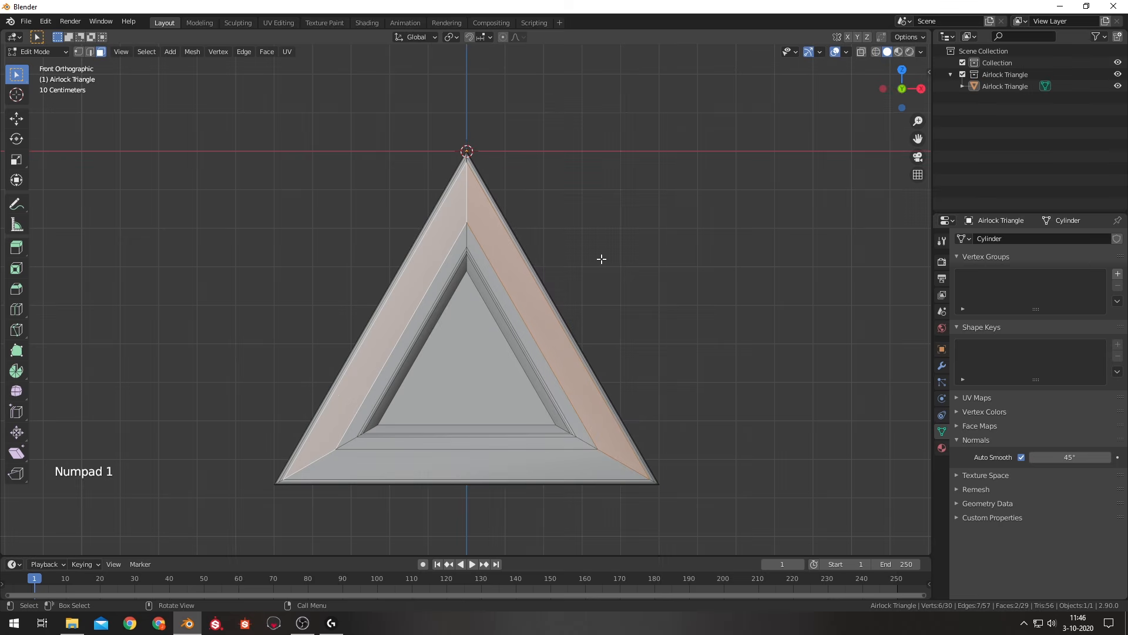
key("i")
left_click(833, 351)
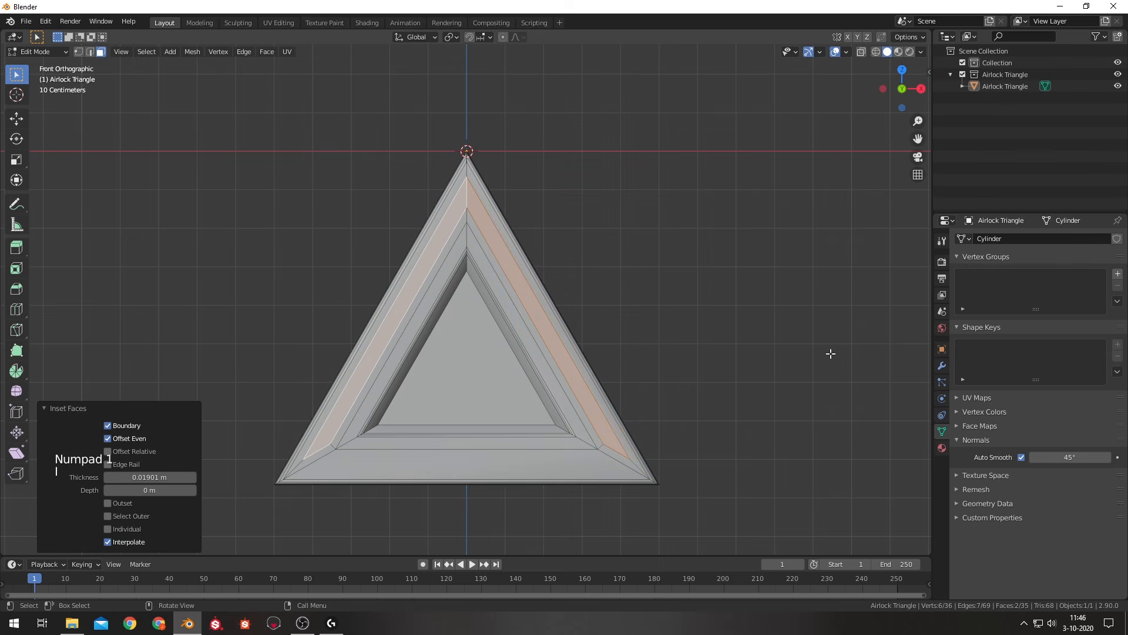
Extrude the two inset side faces inward by about 0.007 m to form a shallow V-shaped groove.
middle_click_drag(763, 255, 662, 298)
key("e")
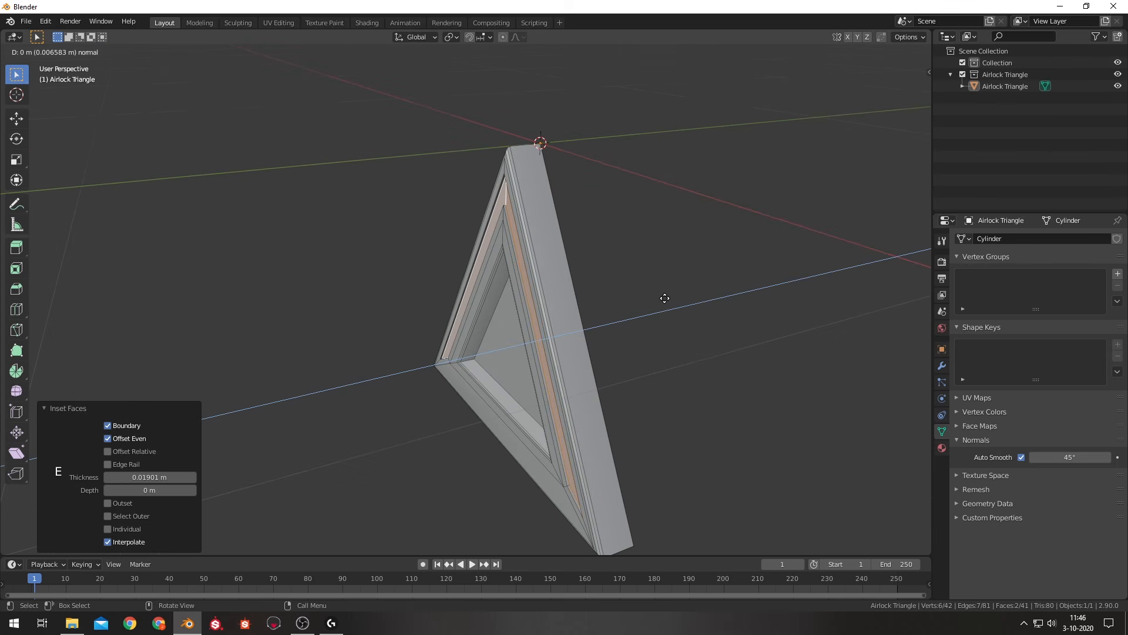
left_click(664, 298)
key("Tab")
middle_click_drag(671, 291, 635, 118)
scroll(480, 153, "up", 3)
Bevel the outer and inner edge loops of the V-shaped groove by about 0.003 m with 2 segments, and return to Object Mode.
key("Tab")
left_click(677, 185)
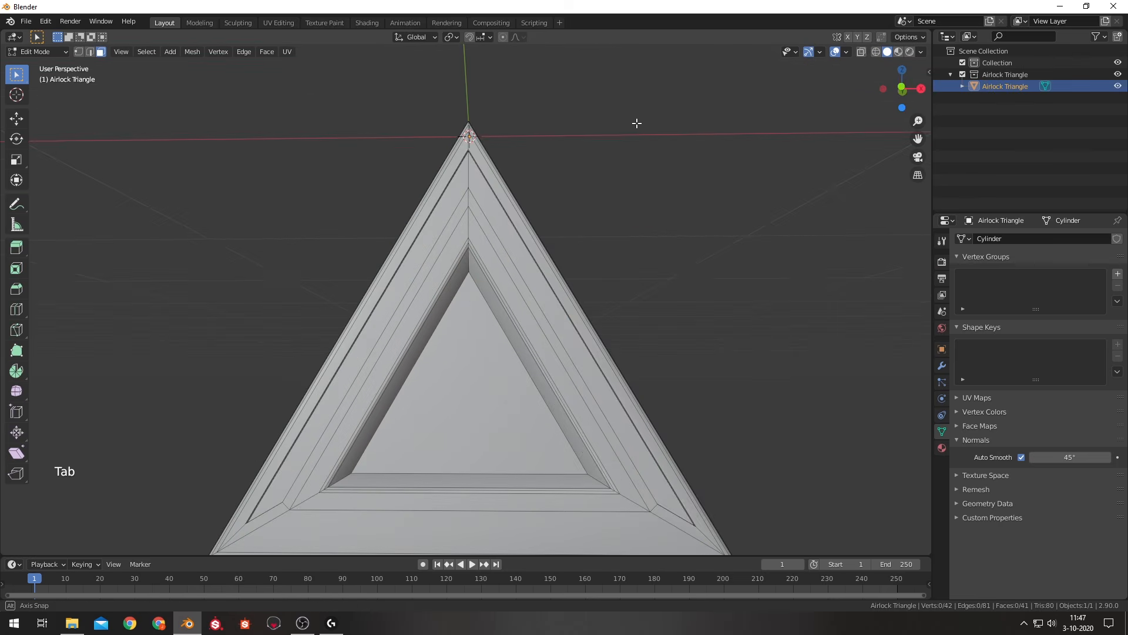
left_click(89, 51)
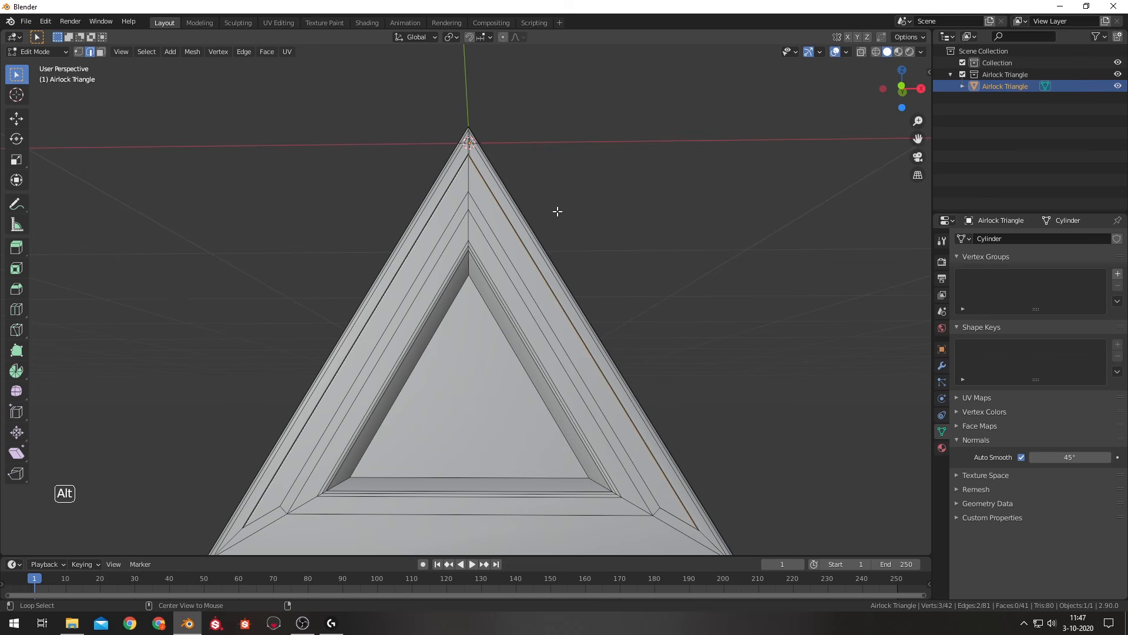
middle_click_drag(559, 209, 465, 183)
left_click(477, 198, "alt+shift")
left_click(477, 198, "alt+shift")
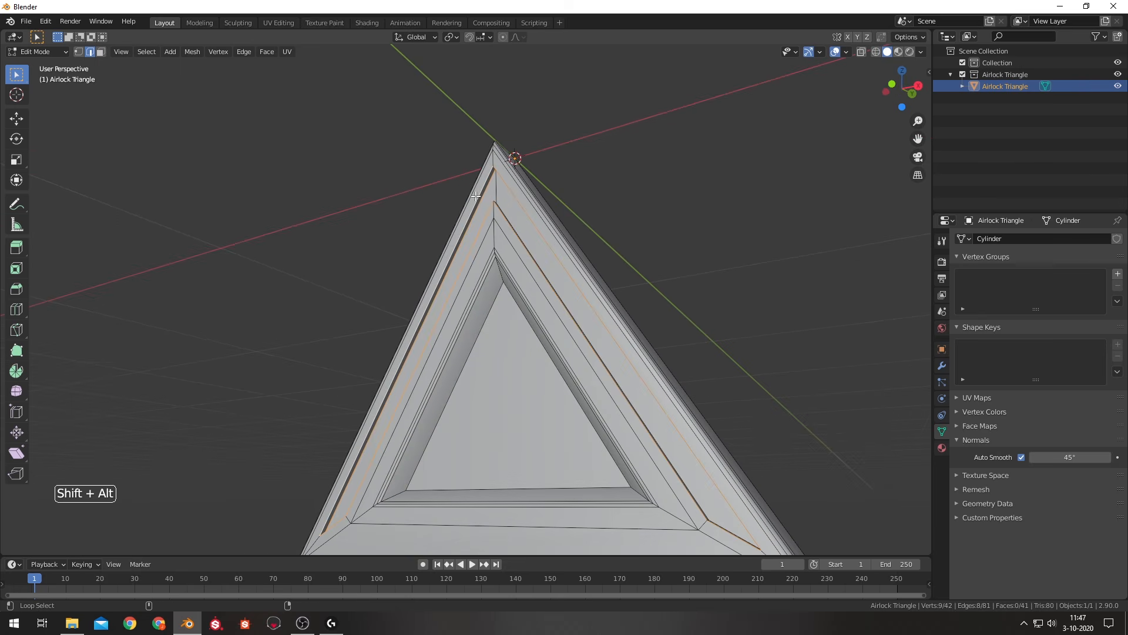
middle_click_drag(685, 289, 652, 353, "alt")
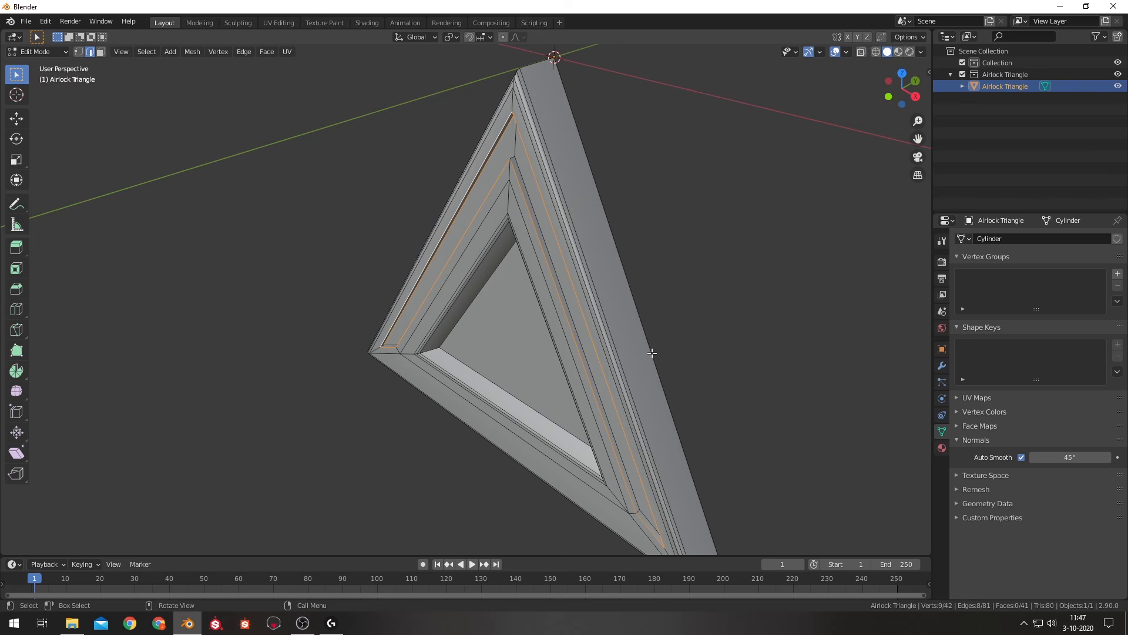
left_click(558, 275, "alt+shift")
mouse_move(577, 232)
middle_mouse_down("alt")
mouse_move(657, 222)
mouse_move(582, 226)
middle_mouse_up("alt")
middle_click_drag(675, 256, 655, 252)
key("ctrl+b")
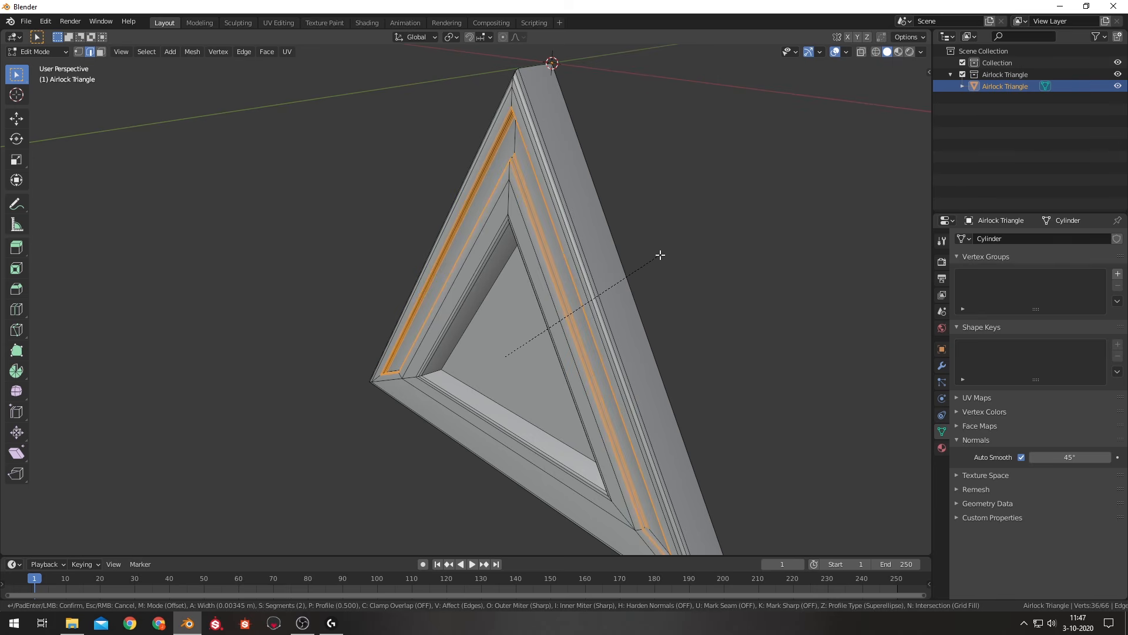
left_click(661, 255)
key("Tab")
left_click(732, 276)
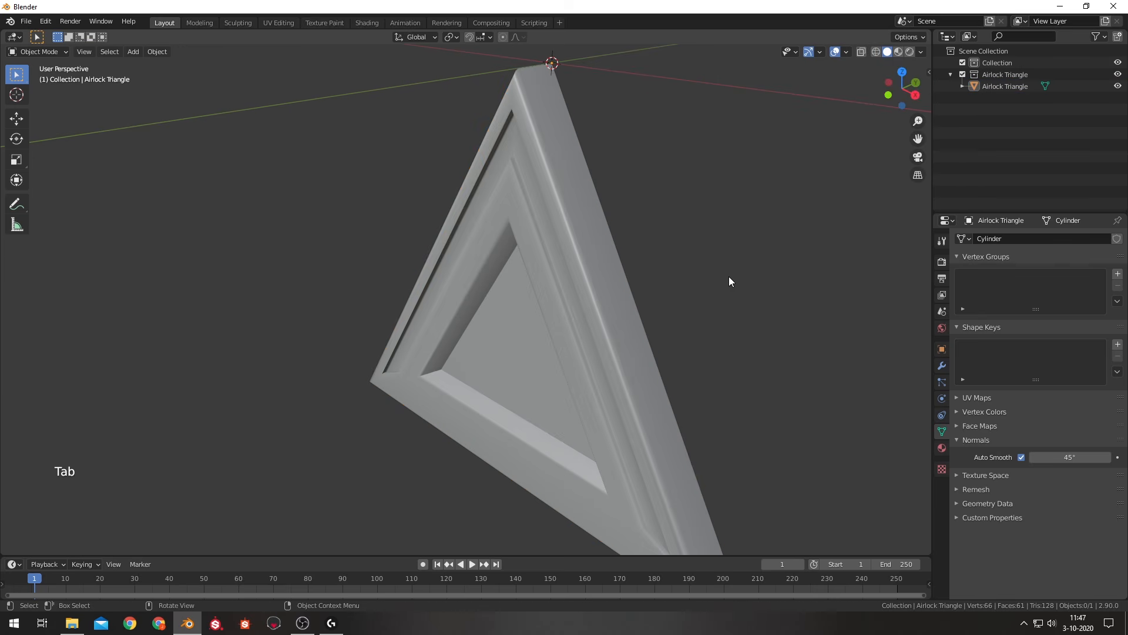
middle_click_drag(728, 277, 772, 246)
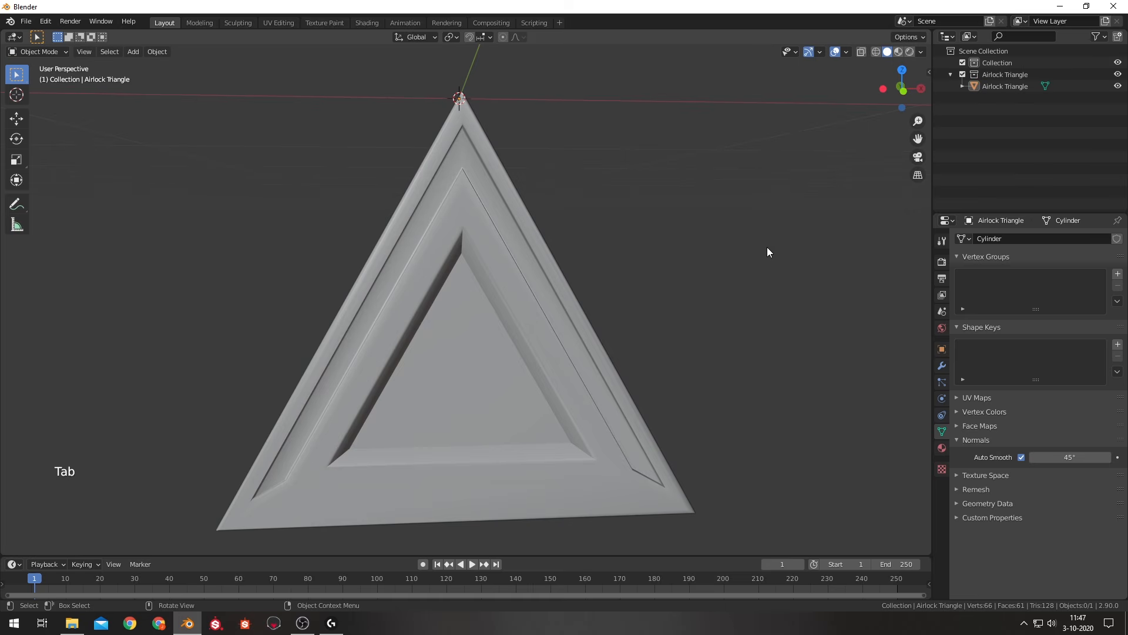
Add a collection instance of the Airlock Triangle collection at the origin, working in front view.
key("KP_1")
scroll(767, 247, "down", 3)
key("a")
middle_click_drag(621, 278, 673, 300, "shift")
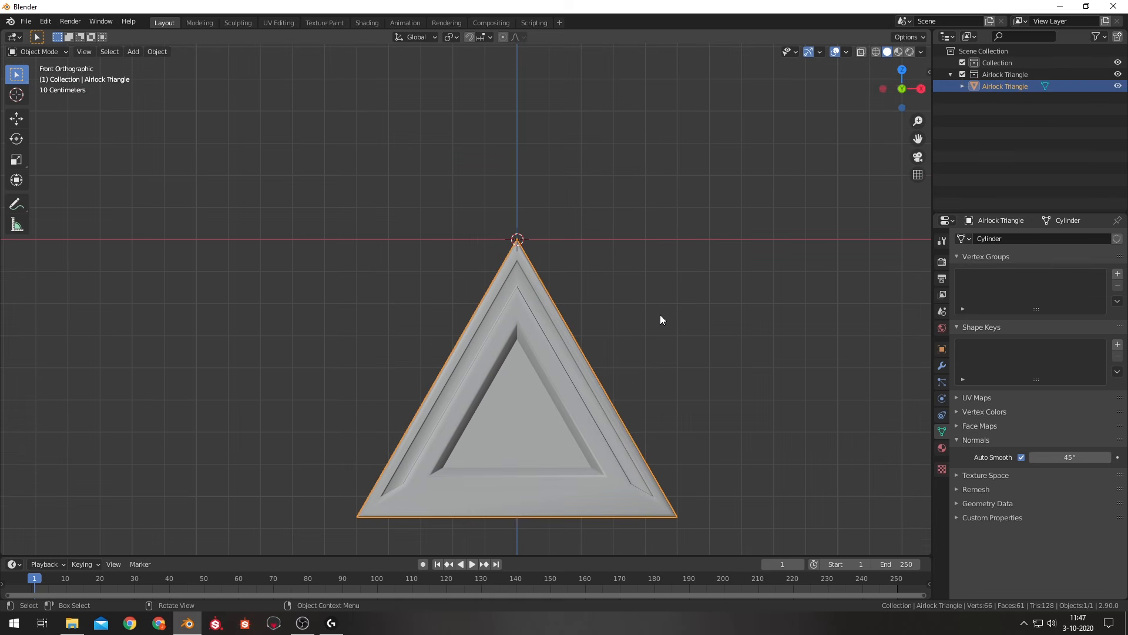
key("shift+a")
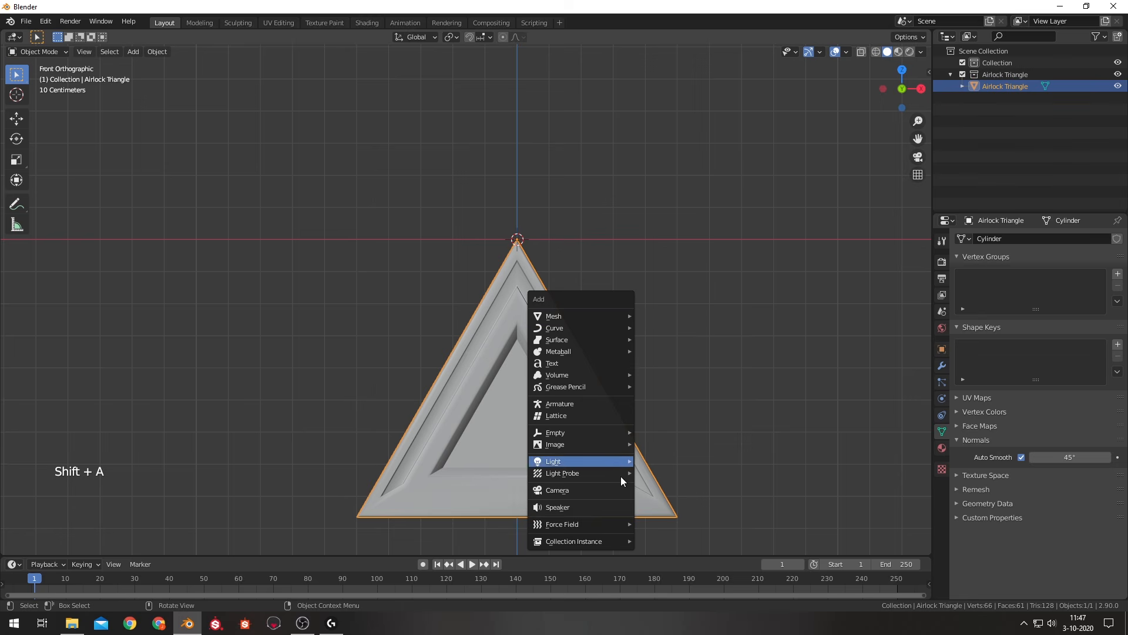
mouse_move(611, 544)
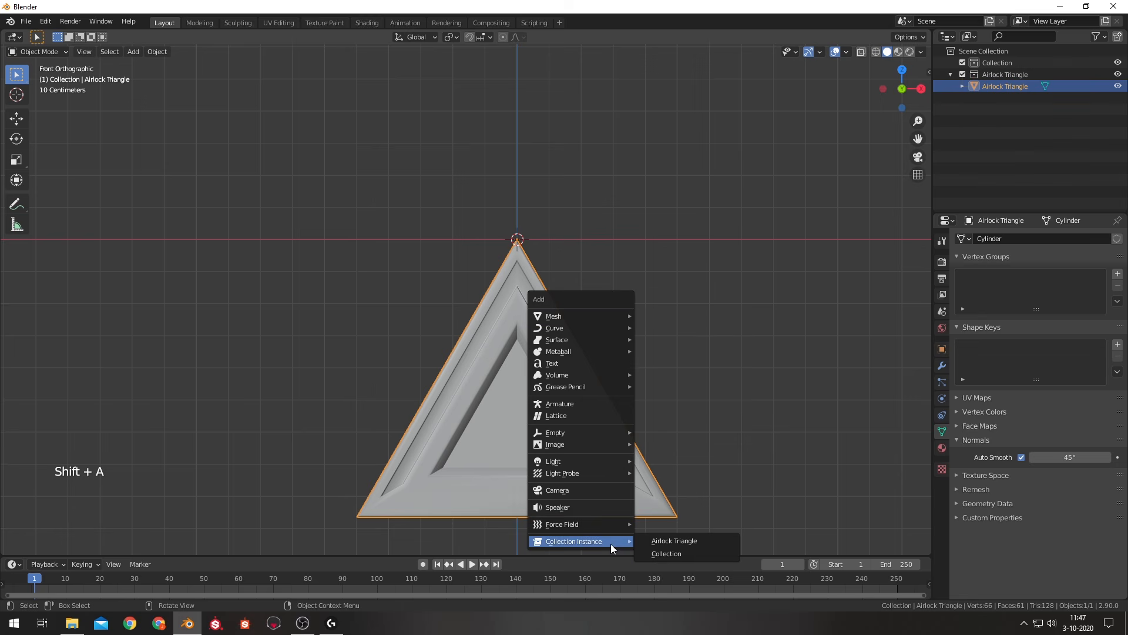
left_click(652, 539)
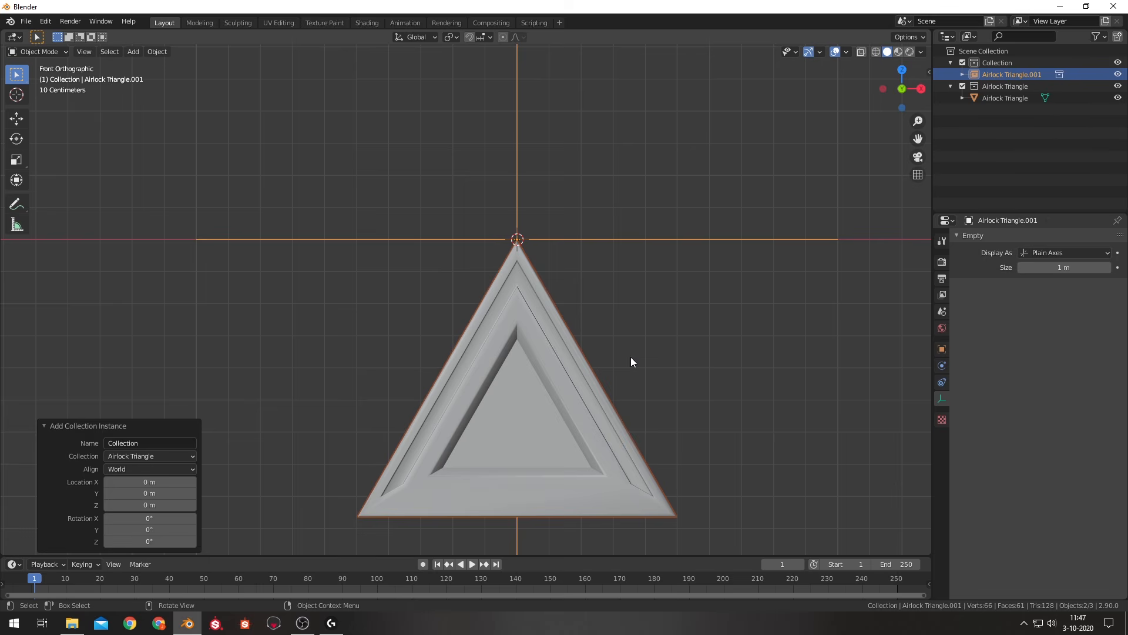
Rotate the new collection instance 60° about the global Y axis and deselect it.
key("r")
key("y")
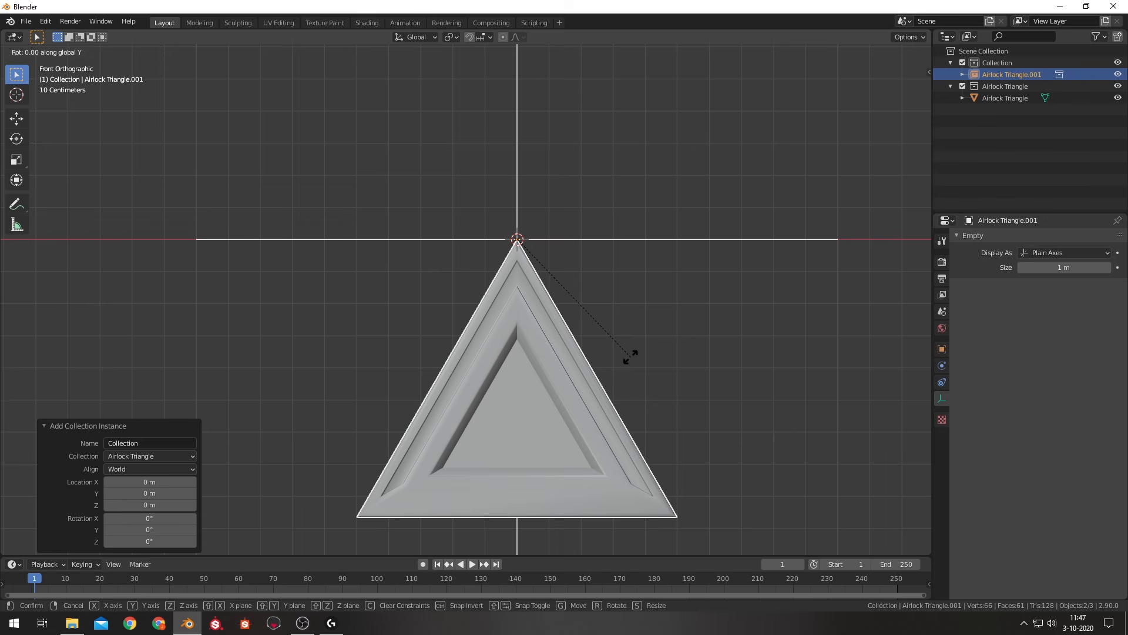
type("60")
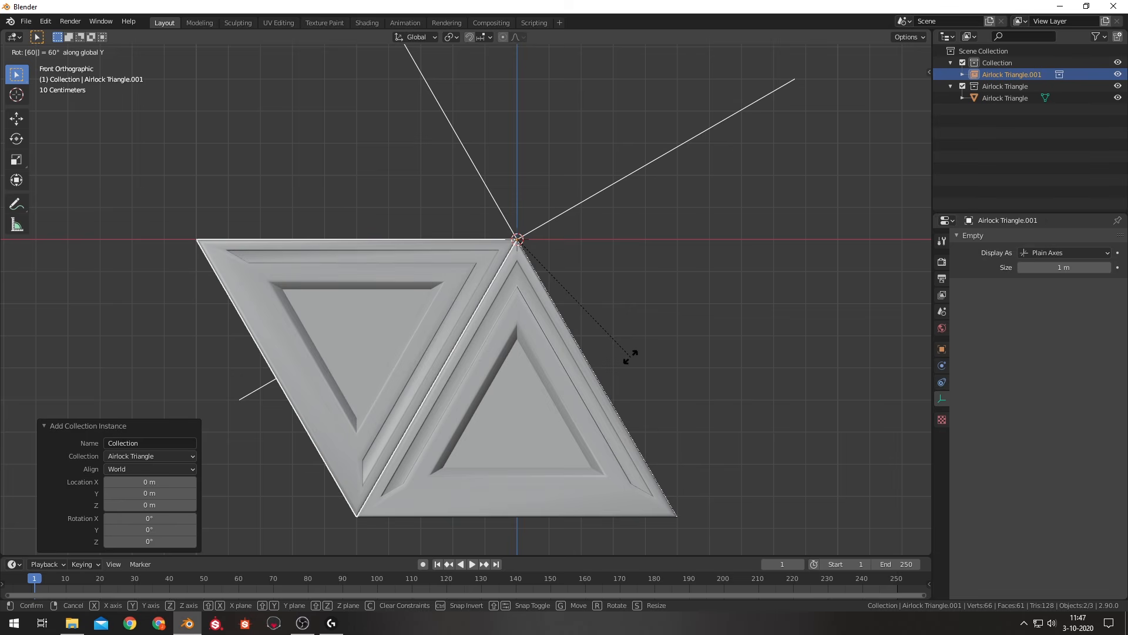
key("Return")
left_click(705, 349)
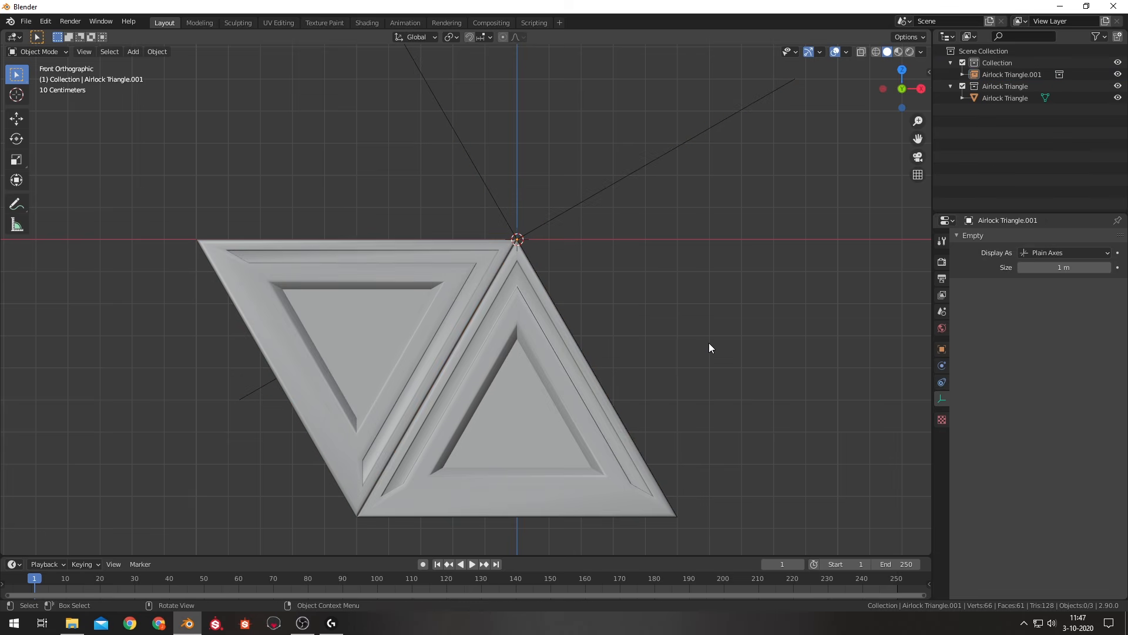
Duplicate the rotated triangle instance in place and rotate the copy 60° about the global Y axis.
left_click(429, 278)
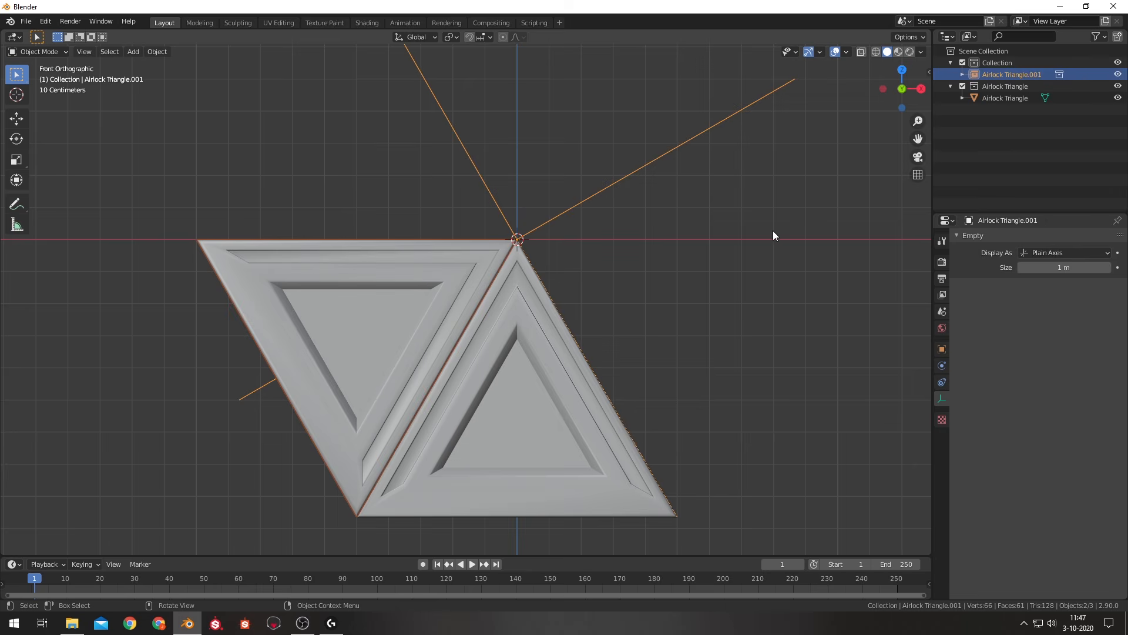
left_click(536, 355)
left_click(383, 299)
key("shift+d")
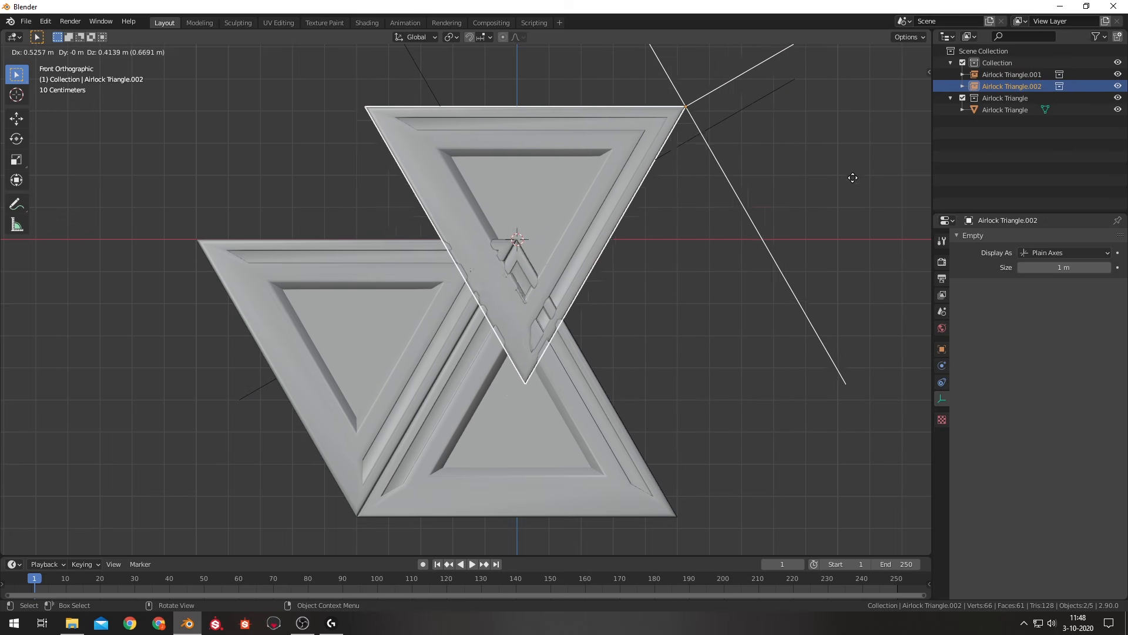
right_click(829, 174)
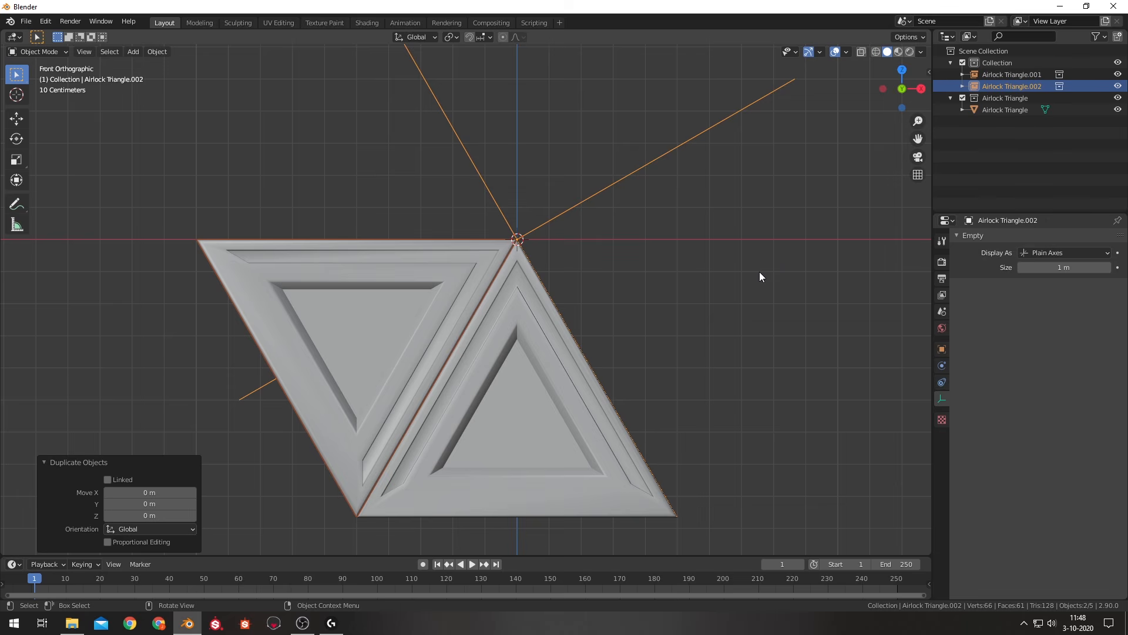
scroll(626, 271, "down", 1)
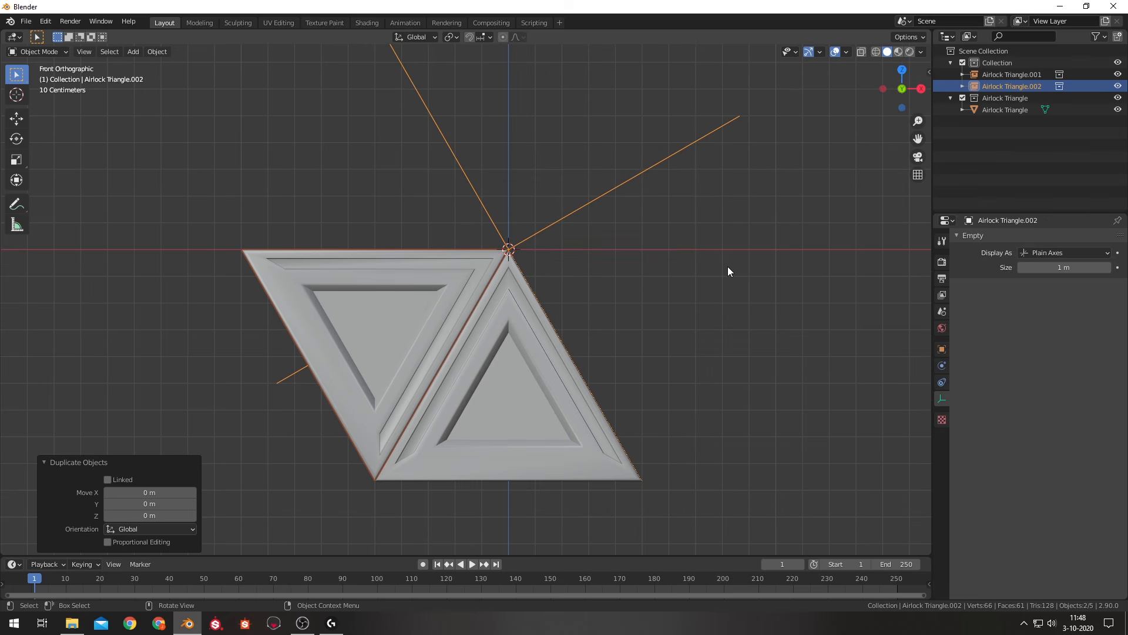
type("r")
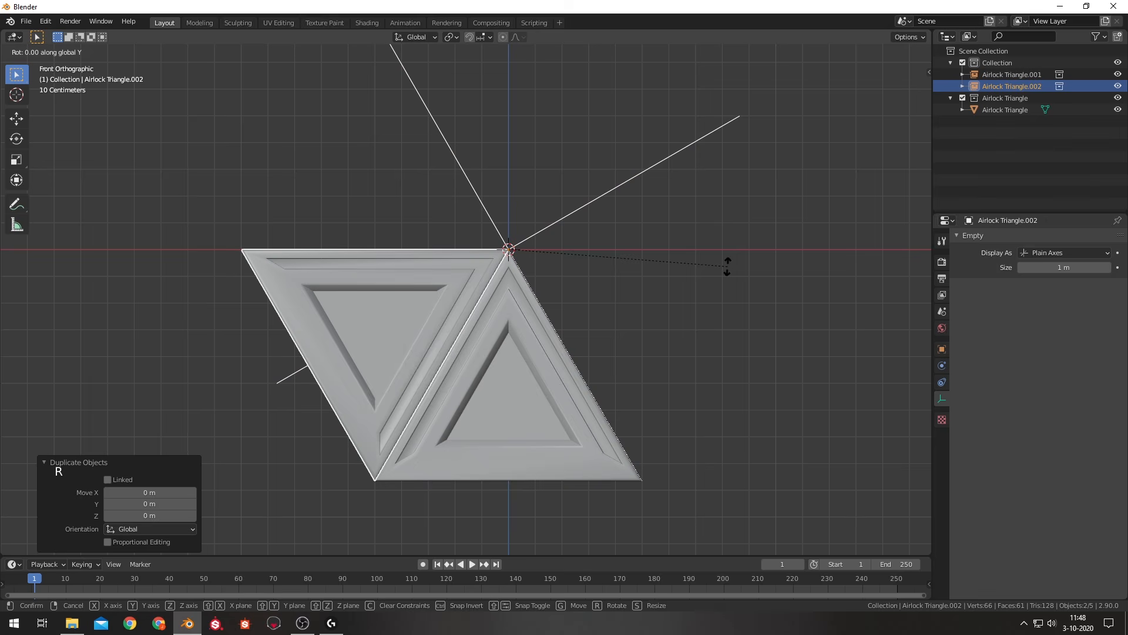
type("60")
key("Return")
Duplicate the upper-left triangle instance in place and rotate the copy 60° about the global Y axis.
middle_click_drag(695, 246, 746, 319, "shift")
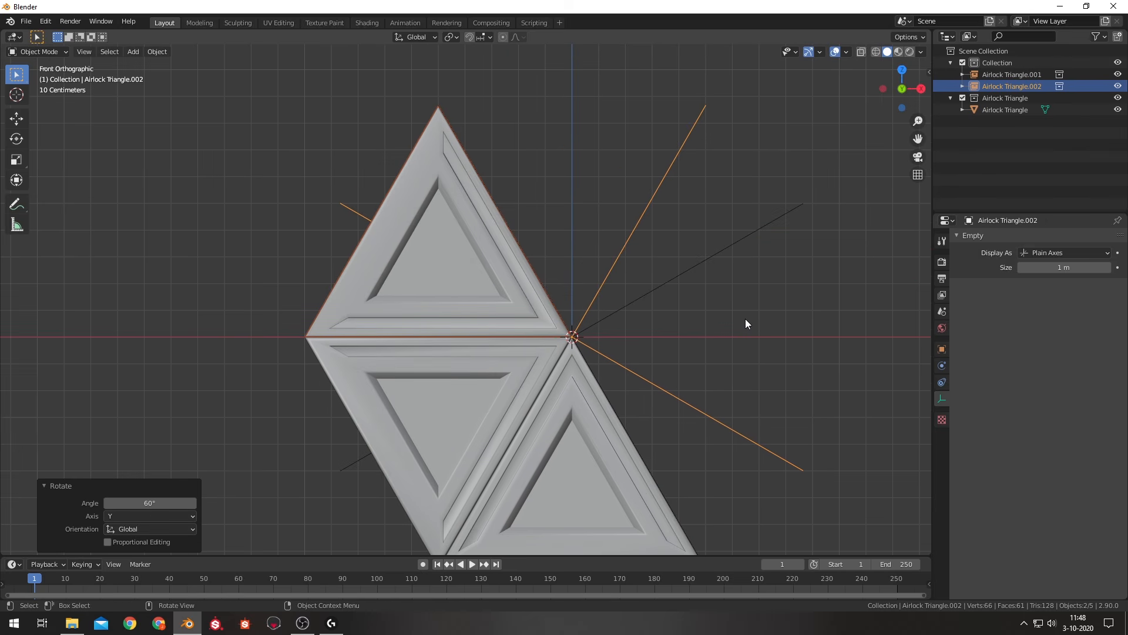
key("shift+d")
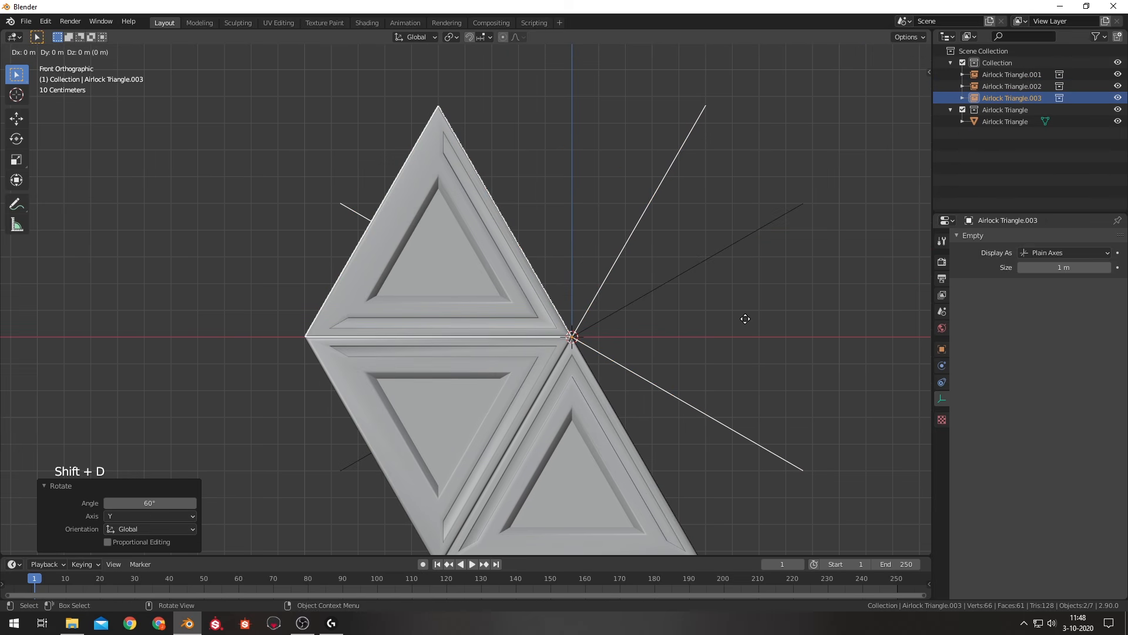
left_click(745, 318)
type("r")
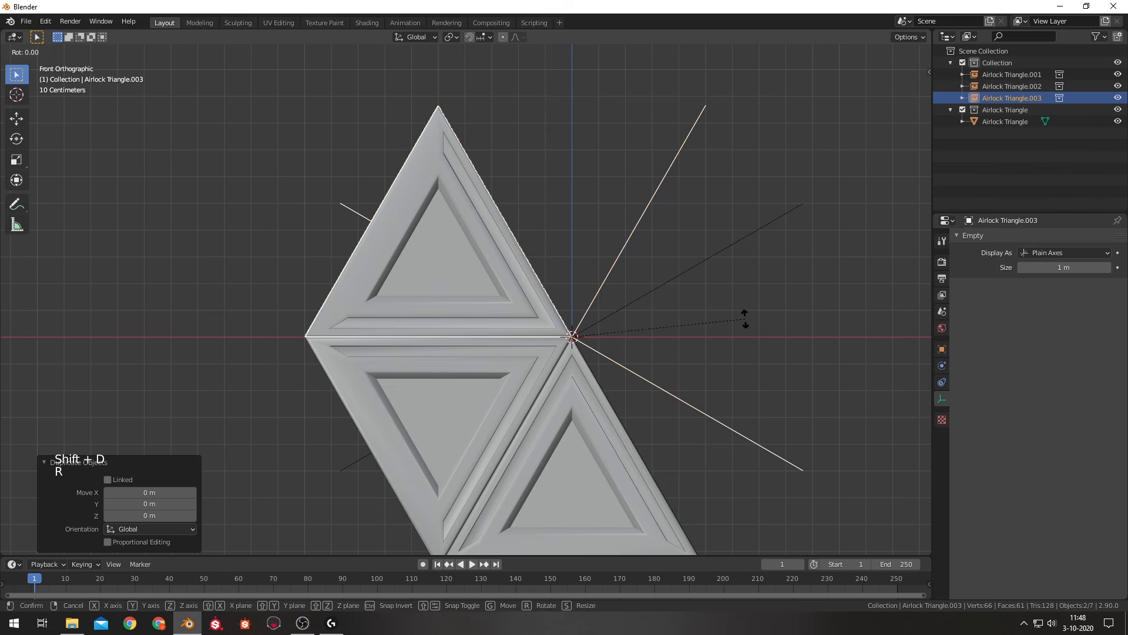
type("60")
key("Return")
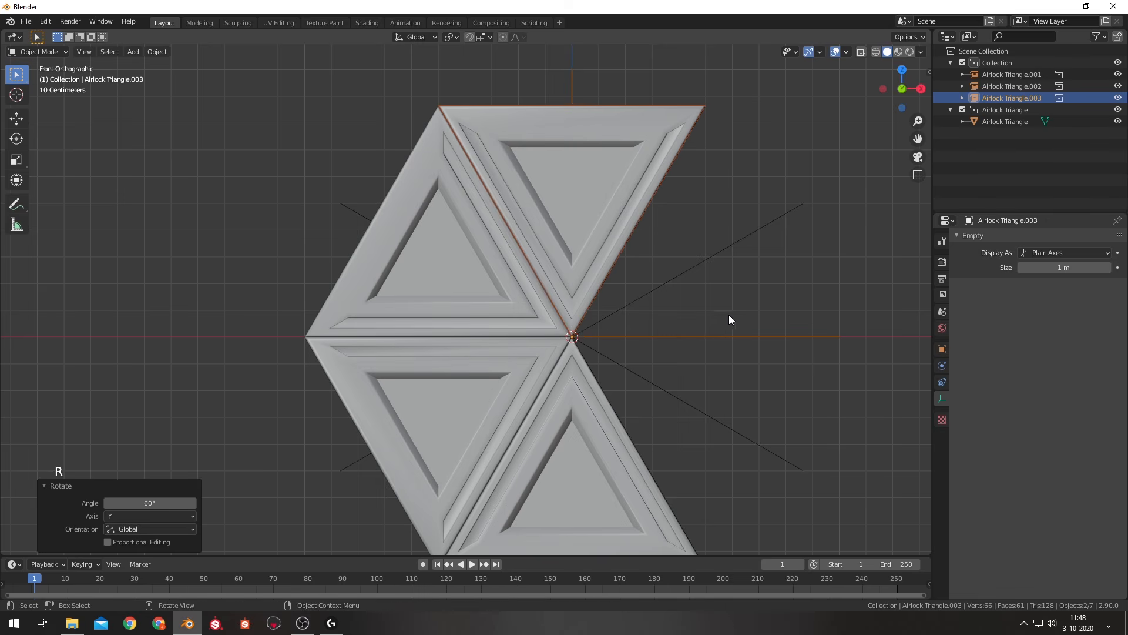
Duplicate the top triangle instance in place and rotate the copy 60° in front view.
key("shift+d")
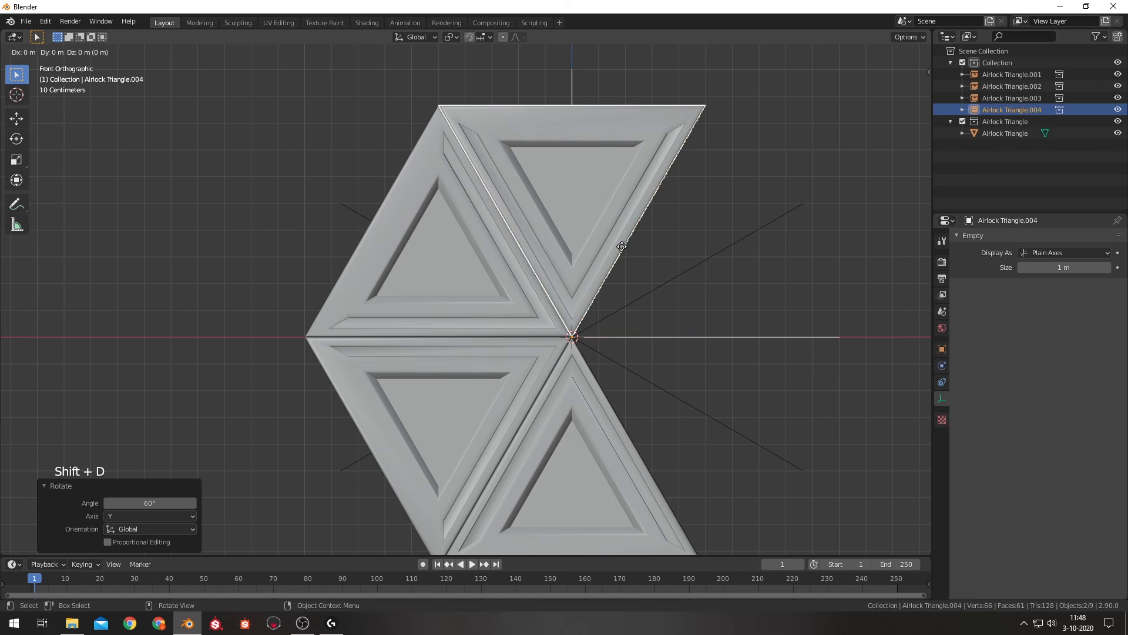
left_click(622, 246)
type("r60")
key("Return")
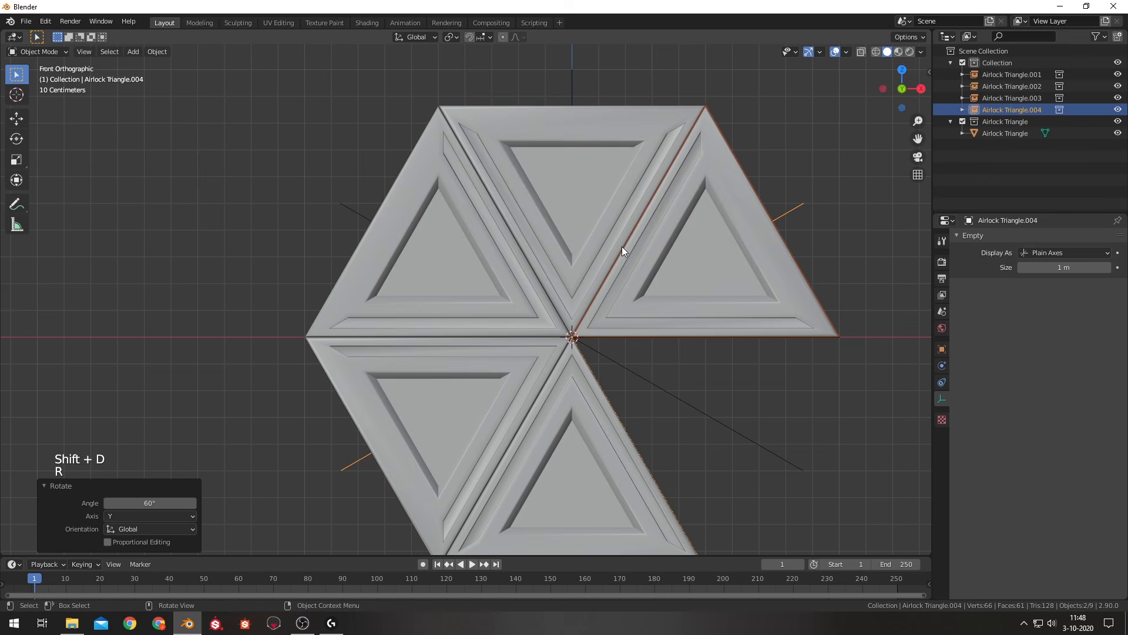
Complete the hexagon by duplicating the upper-right triangle instance in place, rotating the copy 60° about global Y, and deselecting it.
key("shift+d")
left_click(622, 246)
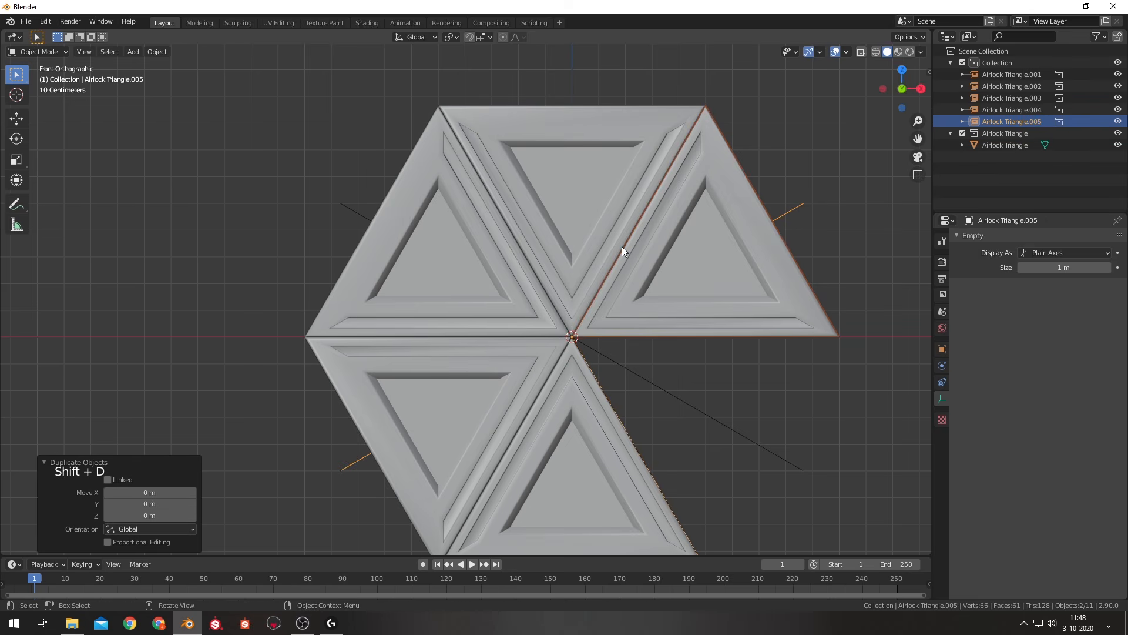
type("r60")
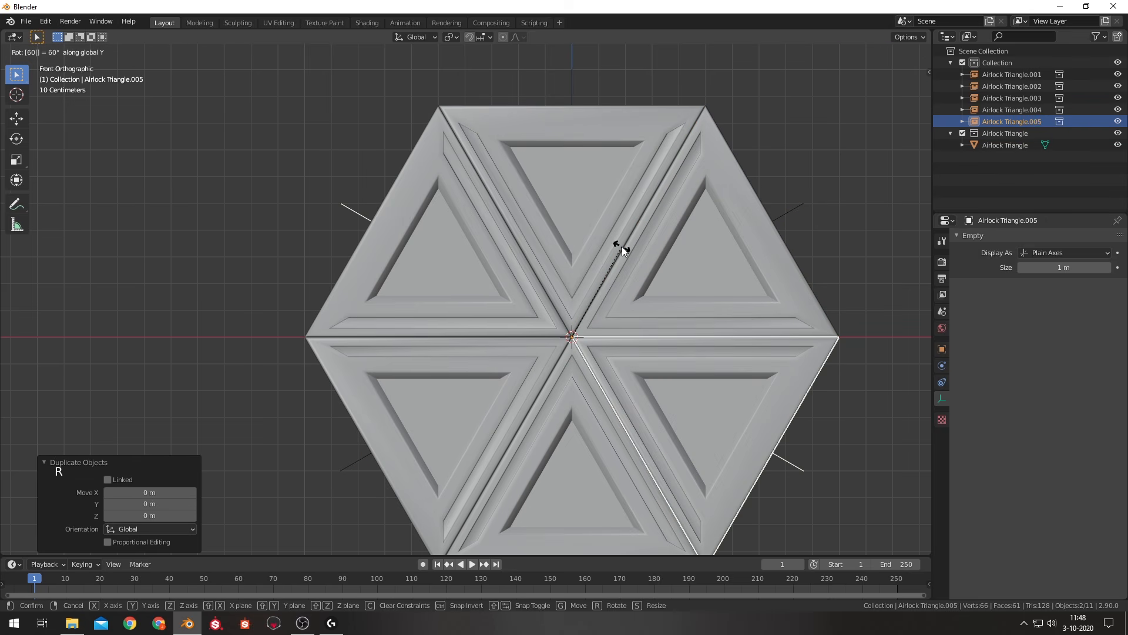
key("Return")
scroll(757, 200, "down", 3)
left_click(727, 268)
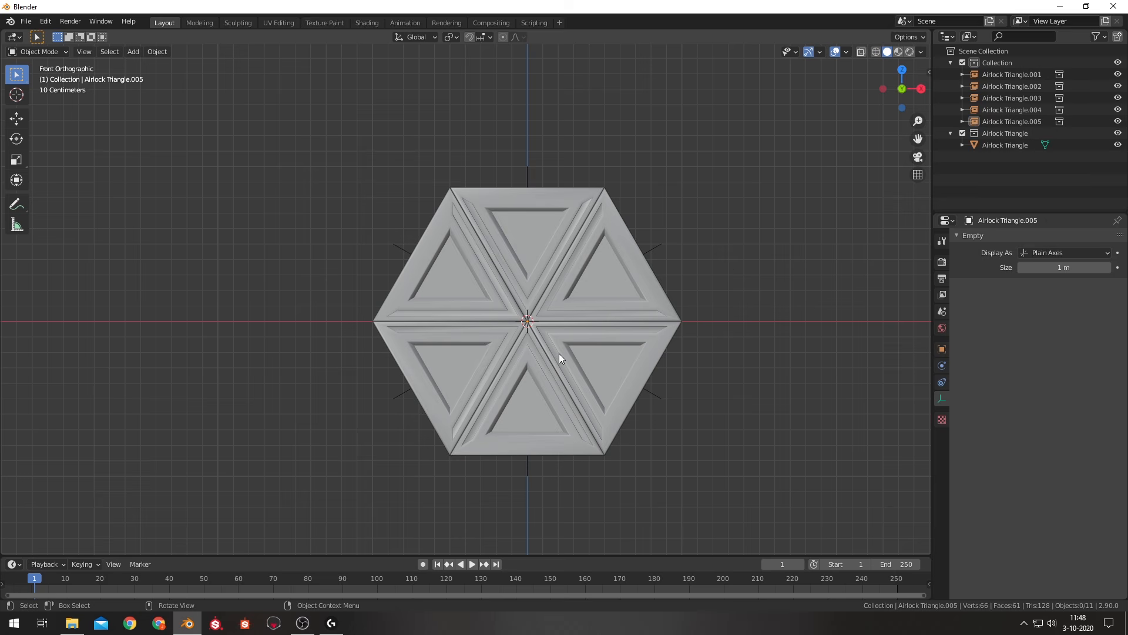
Add a UV sphere at the origin and put it into the Airlock Triangle collection.
key("shift+a")
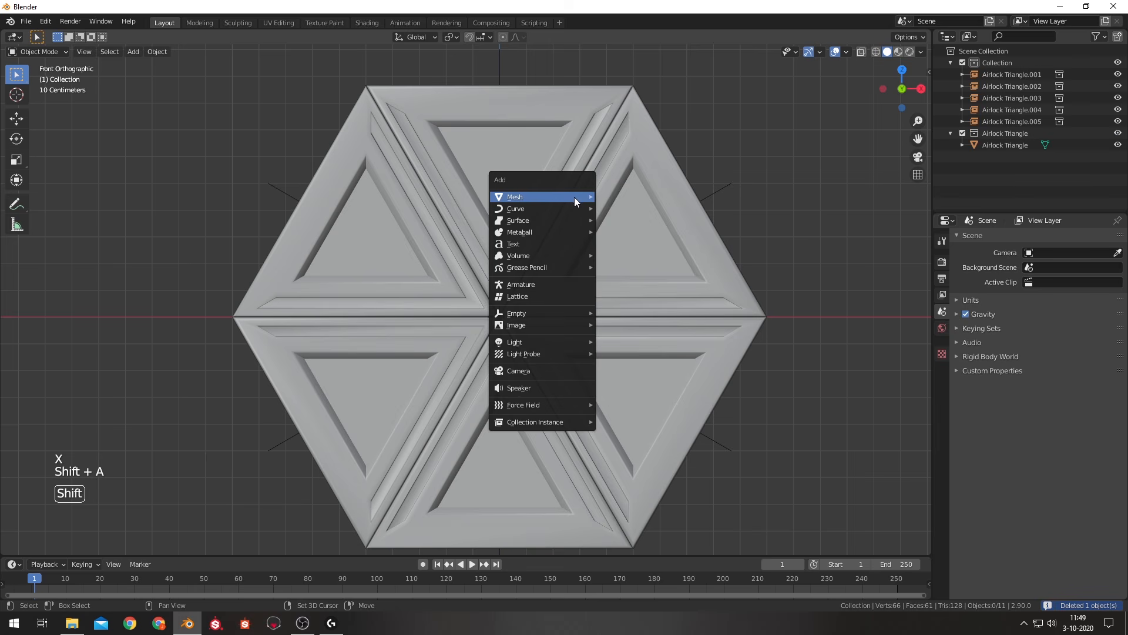
mouse_move(574, 197)
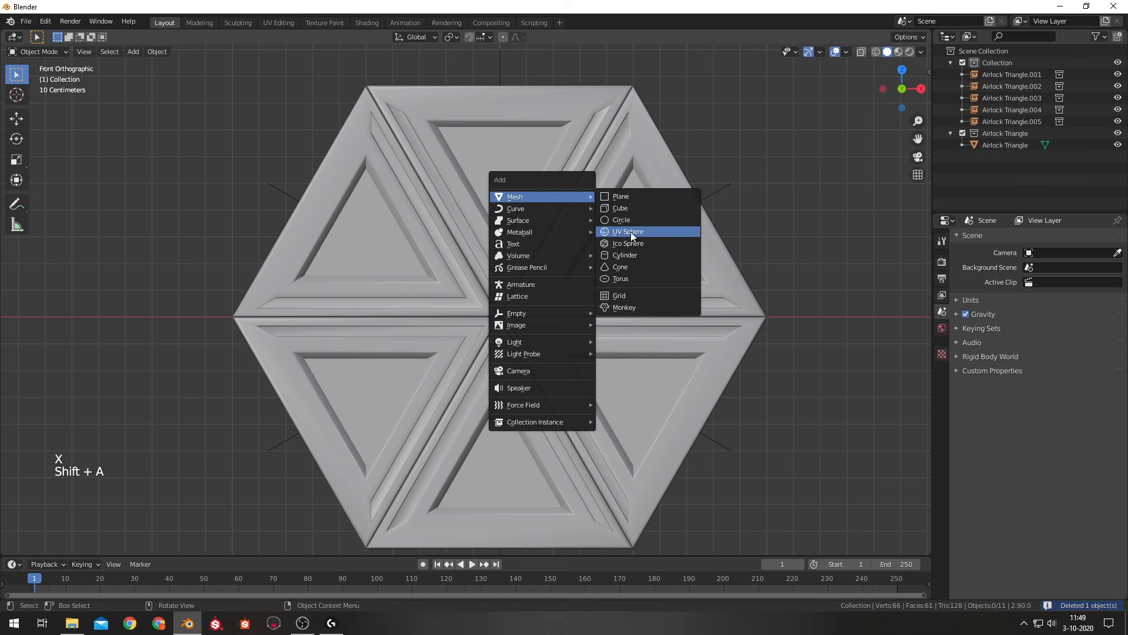
left_click(630, 231)
left_click_drag(1025, 154, 985, 134)
Scale the sphere down and move it about 0.57 m below the origin, into the lower triangle's recess.
key("s")
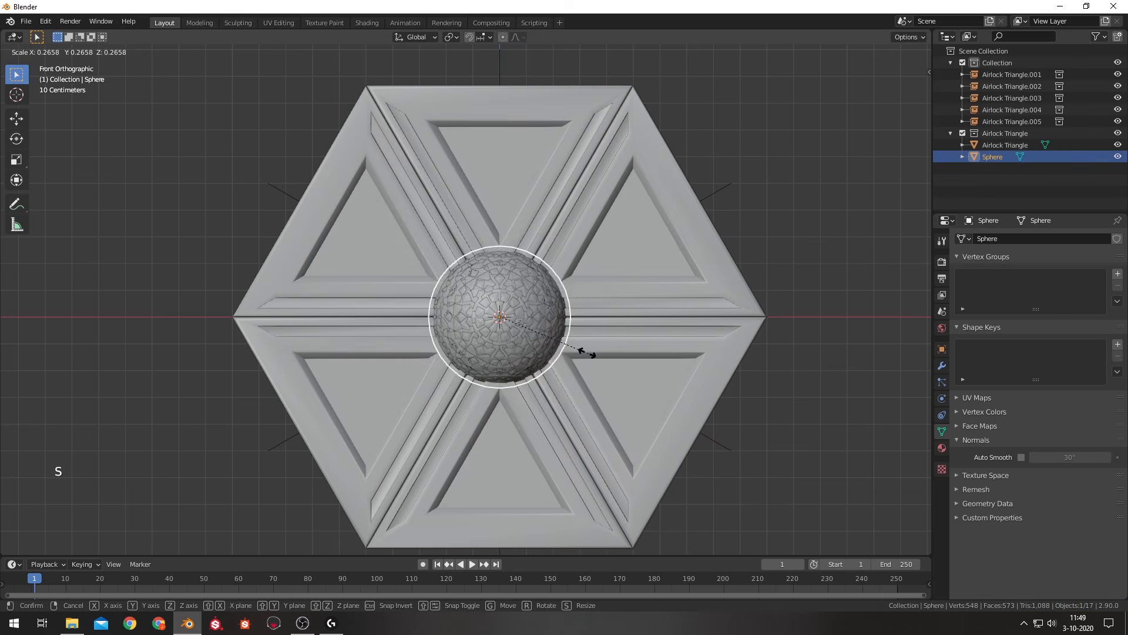
left_click(528, 328)
key("g")
left_click(535, 478)
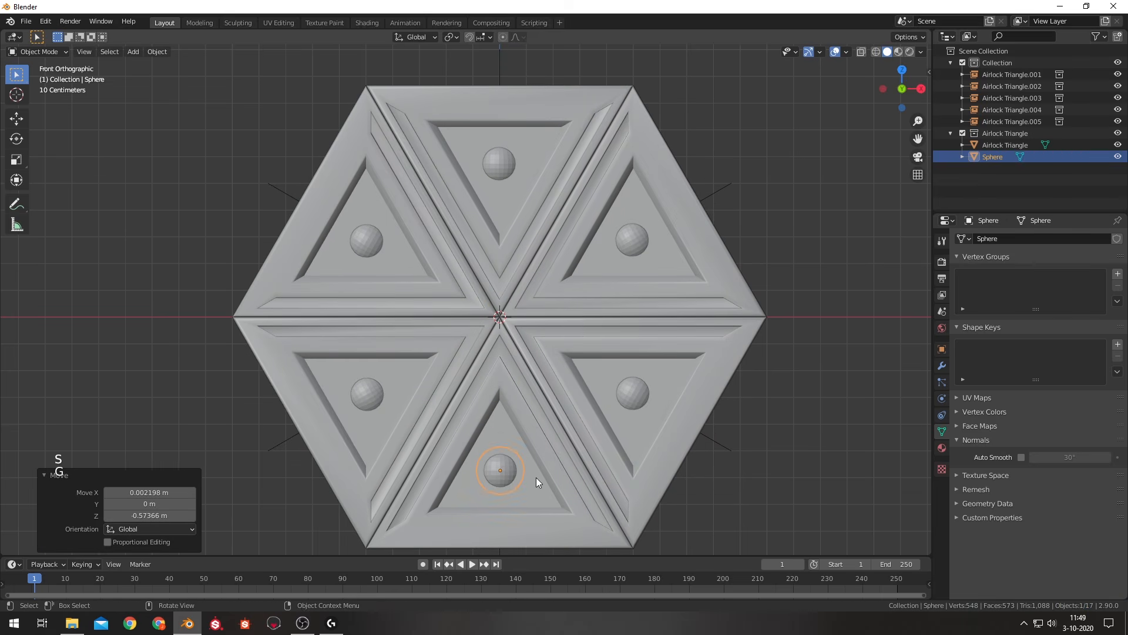
left_click(773, 503)
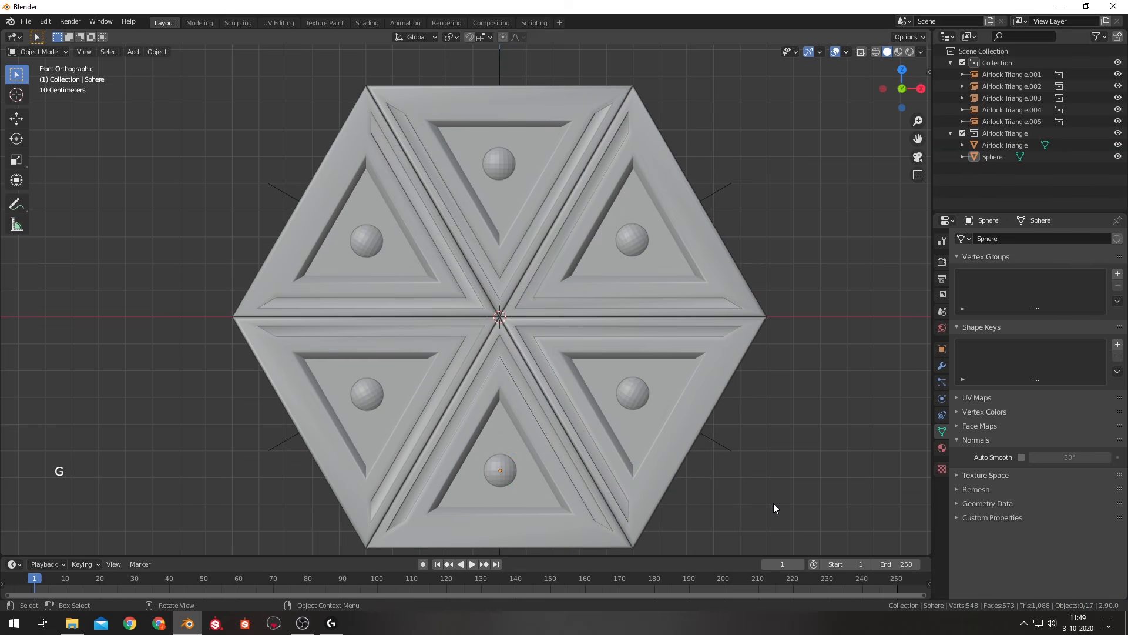
Shade the sphere in the lower triangle smooth and delete it.
right_click(509, 471)
left_click(506, 406)
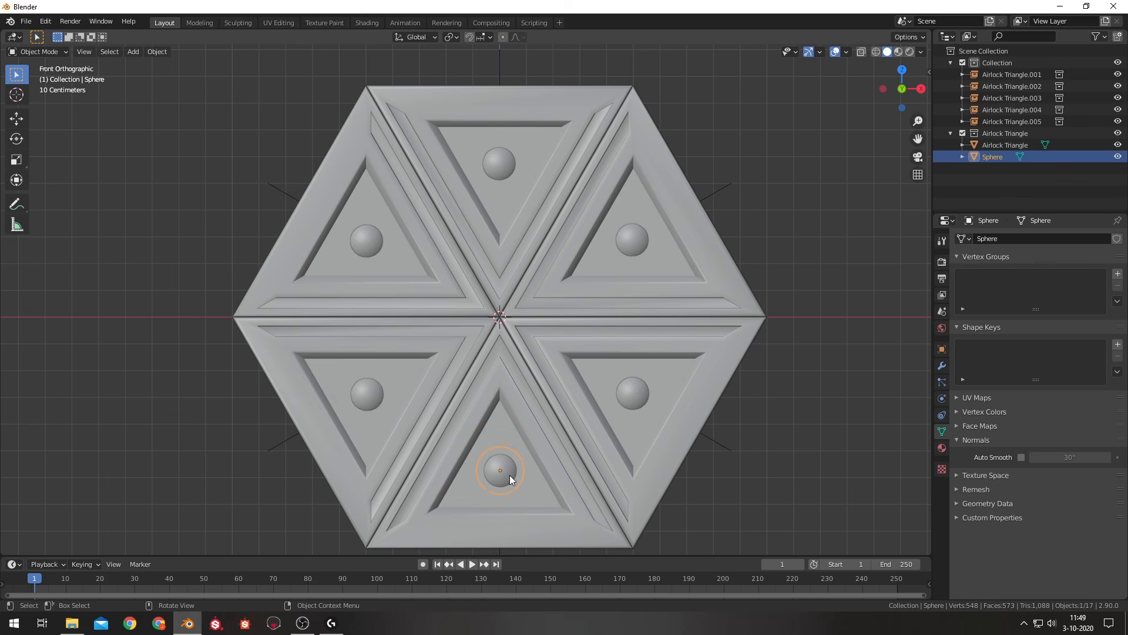
key("x")
left_click(508, 453)
Select the original airlock triangle and enable Bloom and Screen Space Reflections in the Eevee render settings.
left_click(579, 473)
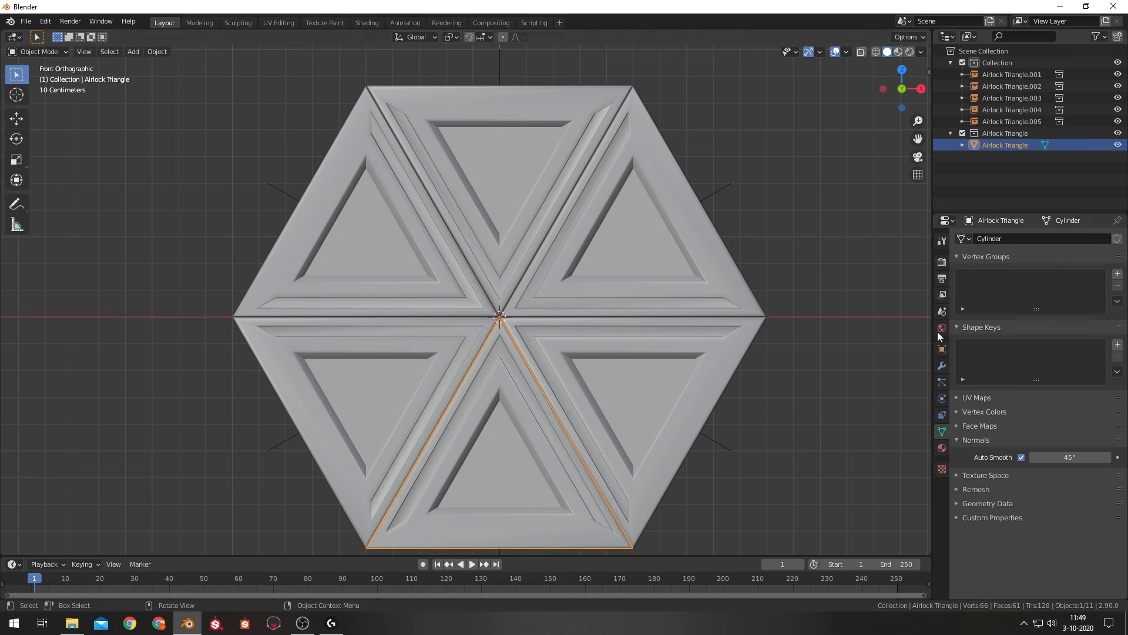
left_click(943, 262)
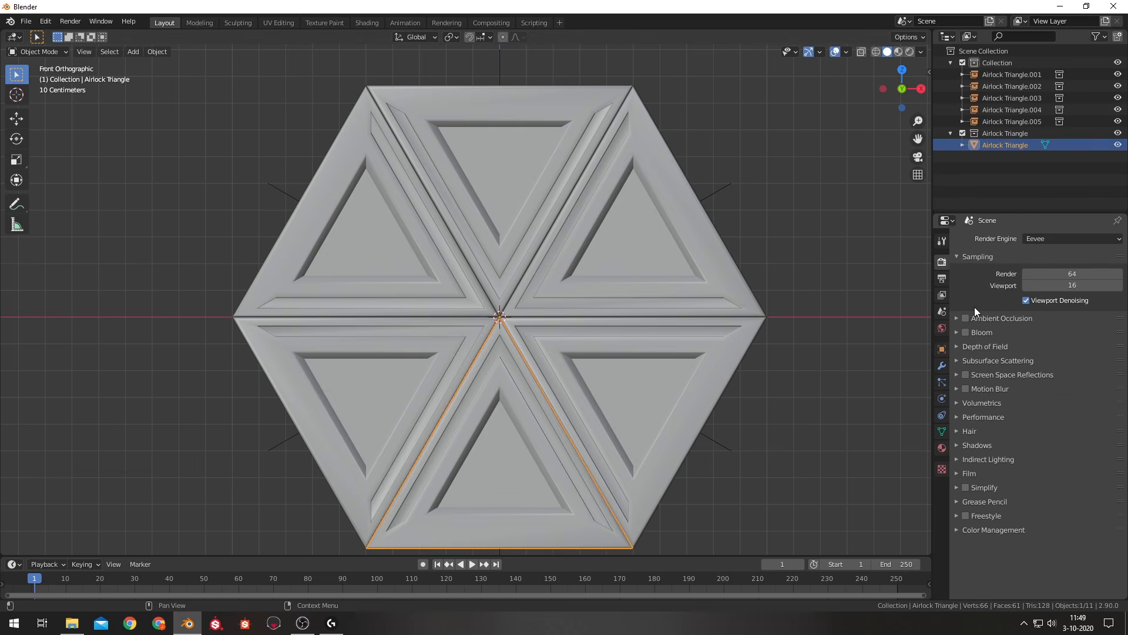
left_click(966, 330)
left_click(966, 375)
Set the viewport samples to 32 and the render samples to 128.
left_click(1060, 284)
type("32")
key("Return")
left_click(1060, 273)
type("128")
key("Return")
Set the output frame rate to 30 fps.
left_click(942, 278)
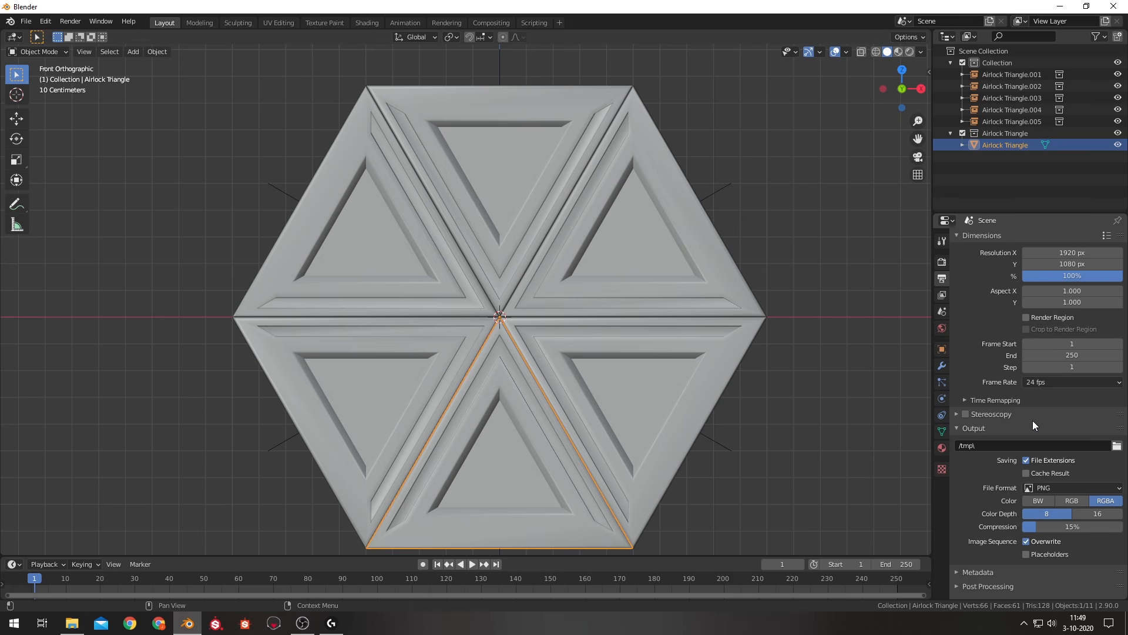
left_click(1052, 382)
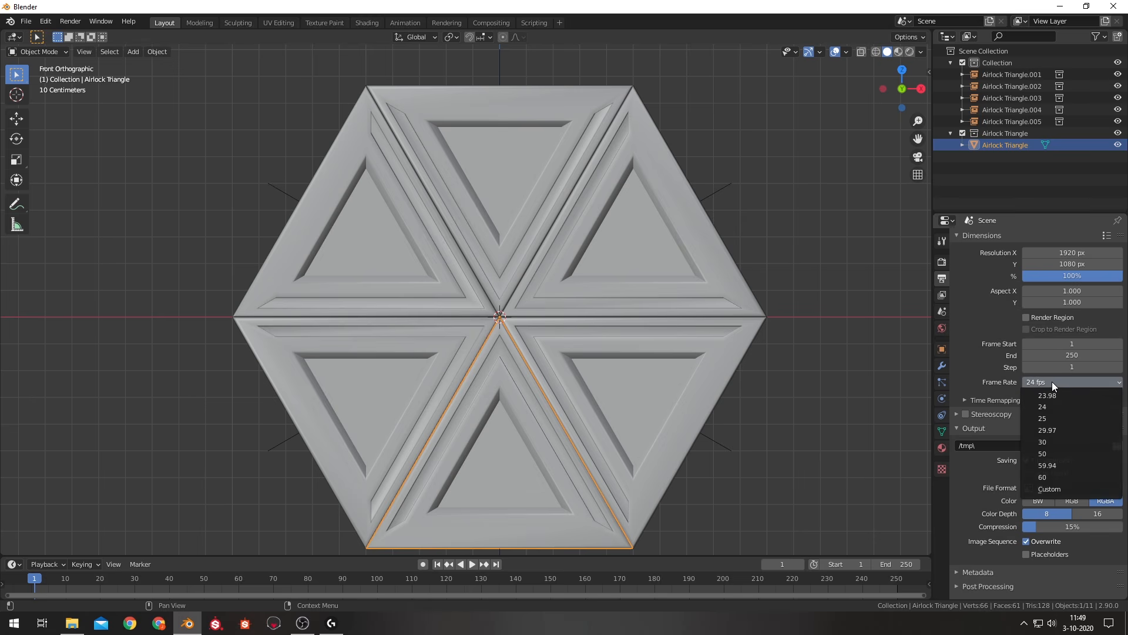
left_click(1049, 441)
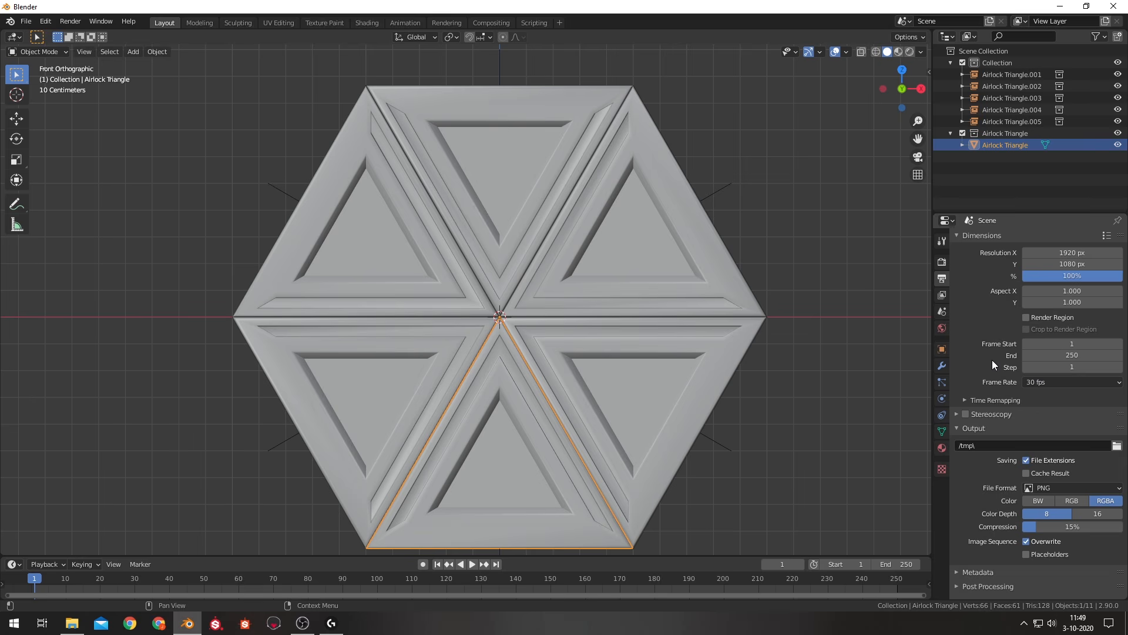
Set the animation's end frame to 150 and enlarge the timeline area.
left_click(1067, 355)
type("1")
key("Return")
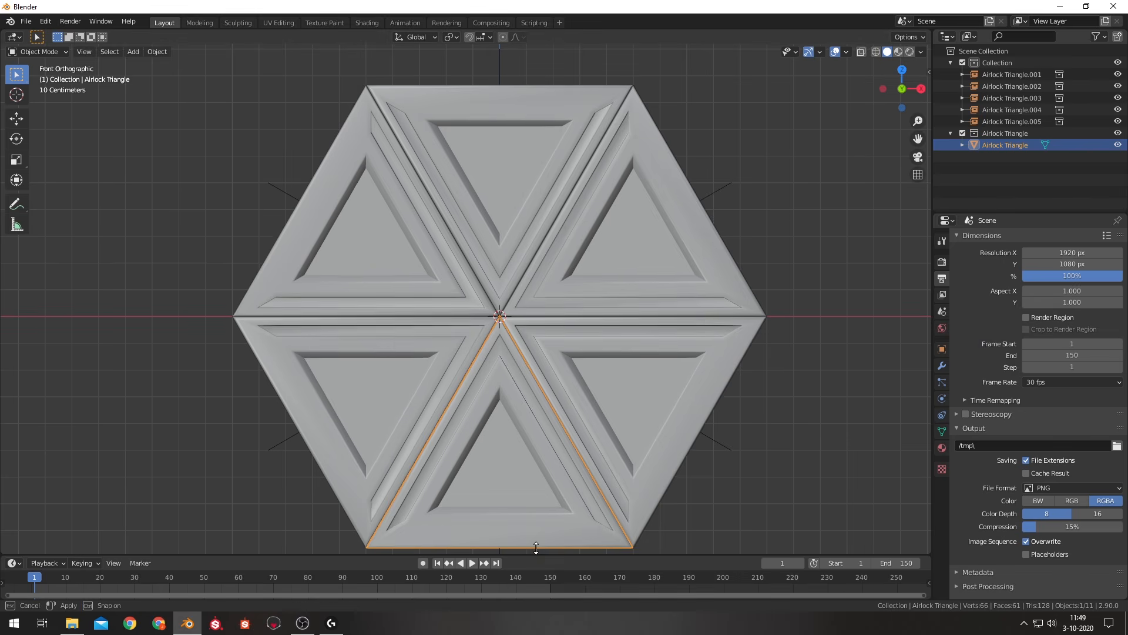
left_click_drag(533, 557, 543, 489)
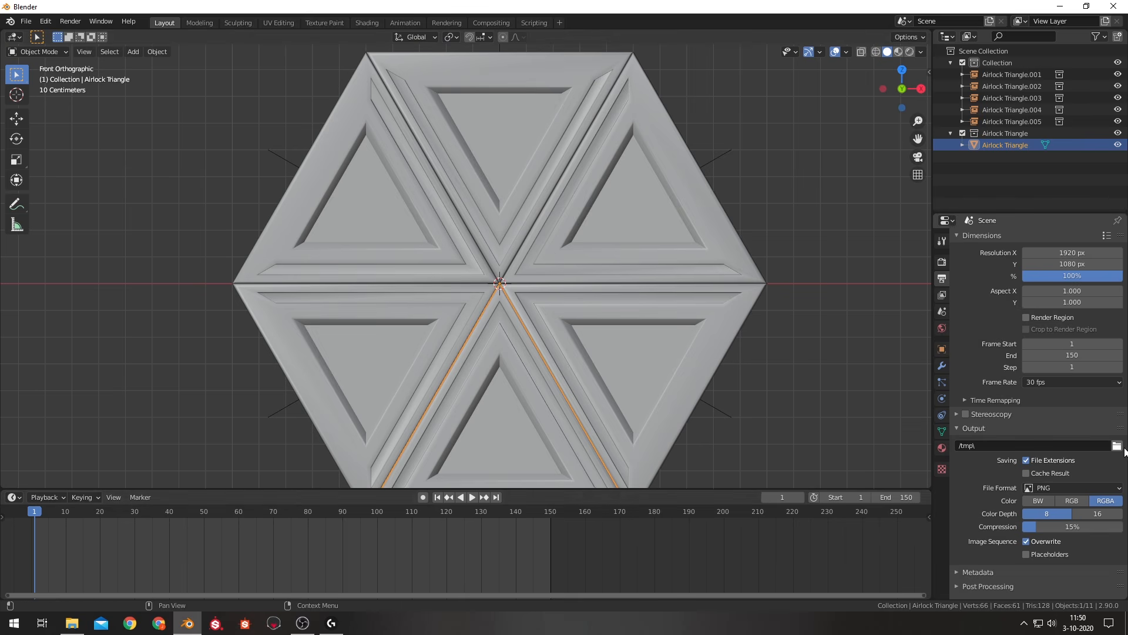
Set the output file format to FFmpeg video with an MPEG-4 container.
left_click(1086, 489)
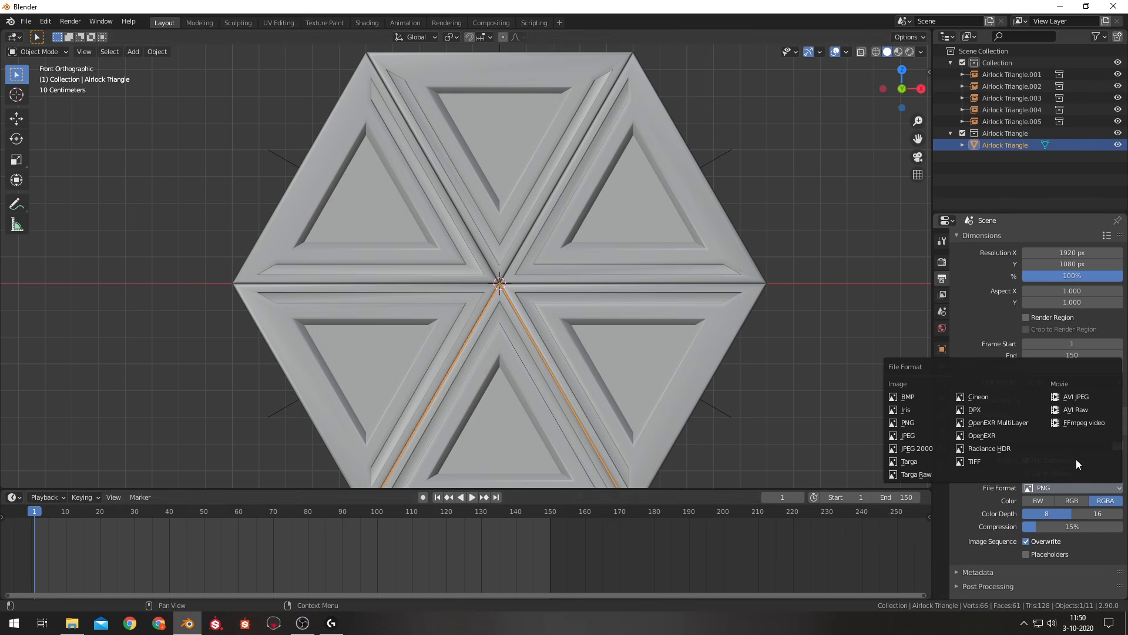
left_click(1069, 424)
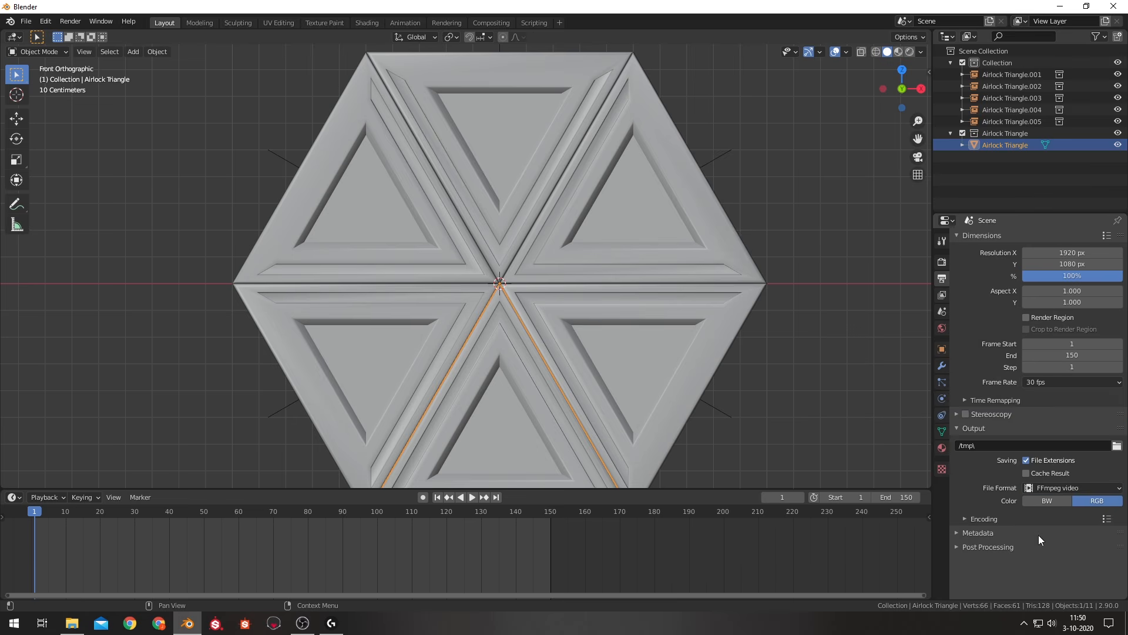
scroll(1009, 472, "down", 3)
scroll(1009, 471, "down", 2)
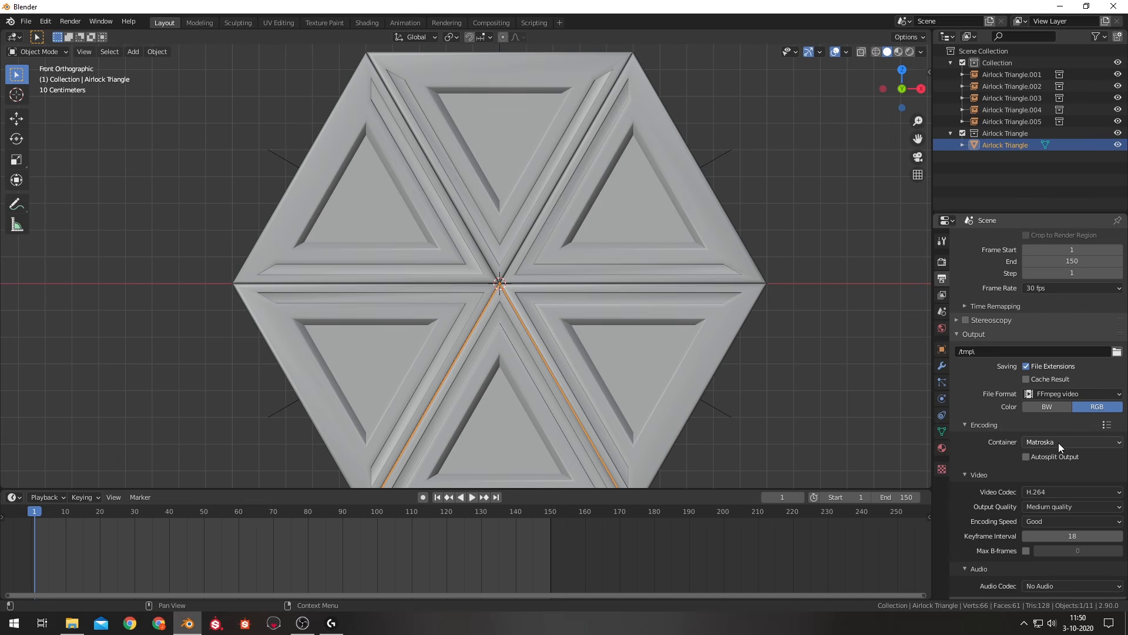
left_click(1052, 442)
left_click(1044, 482)
Set the video's output quality to Perceptually lossless.
scroll(1006, 470, "down", 1)
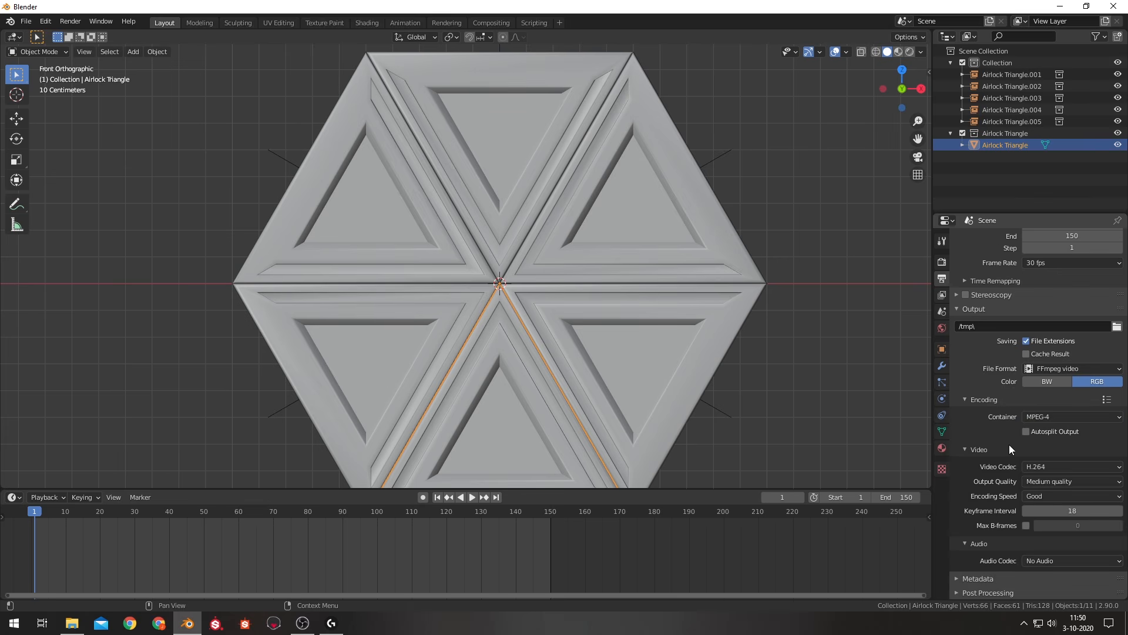
left_click(1052, 482)
left_click(1050, 445)
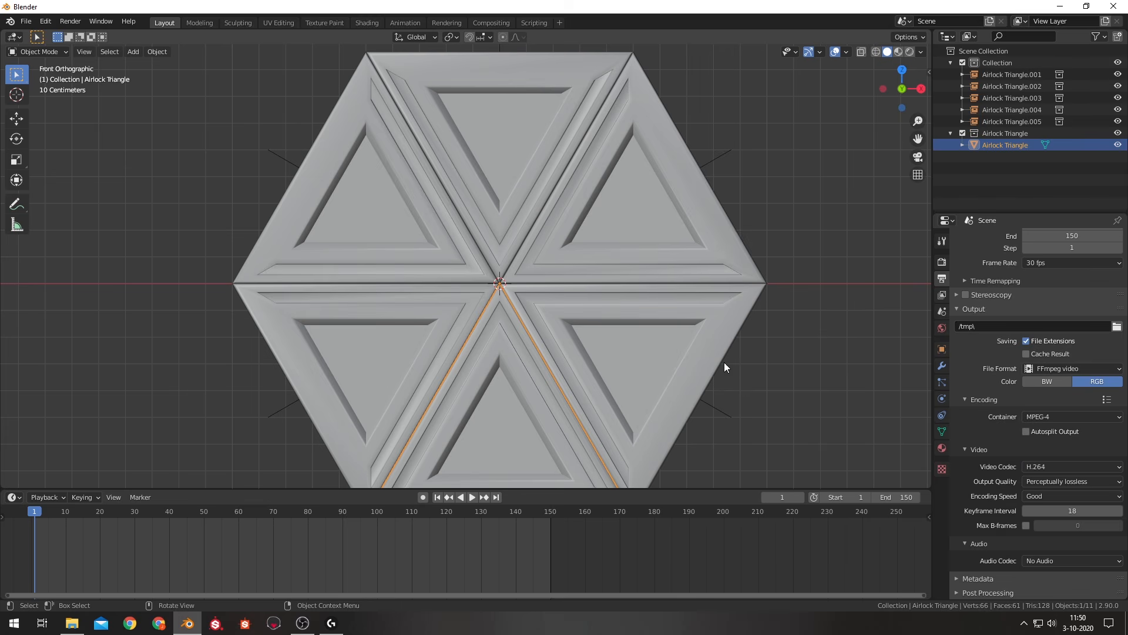
Insert a Location keyframe for the original airlock triangle at frame 90.
middle_click_drag(752, 403, 746, 305, "shift")
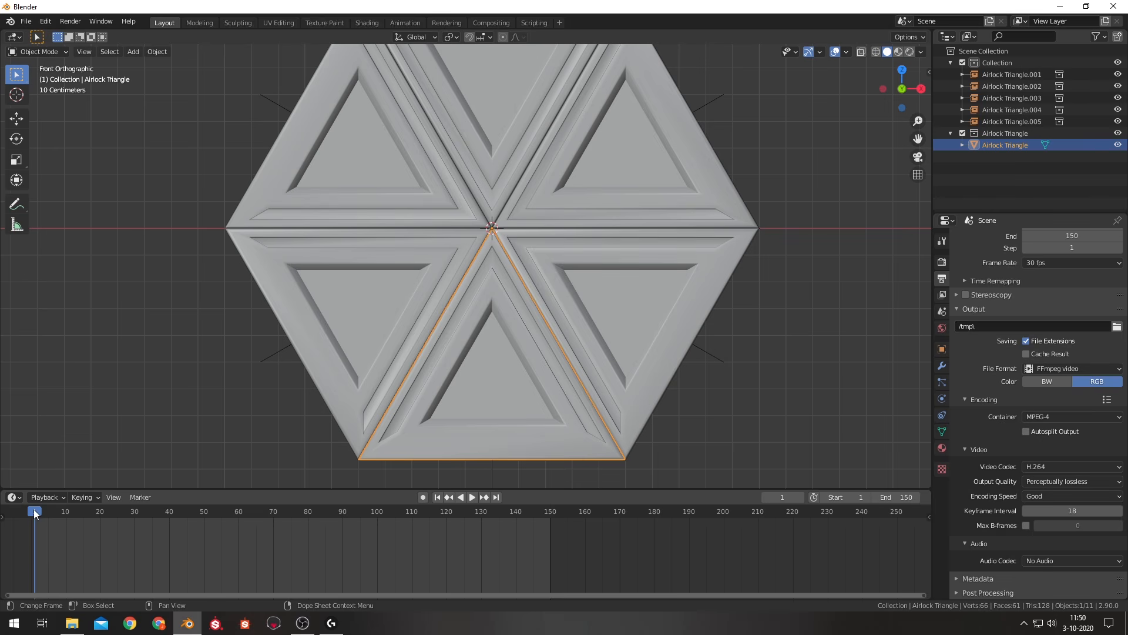
left_click_drag(34, 513, 149, 513)
scroll(493, 318, "down", 6)
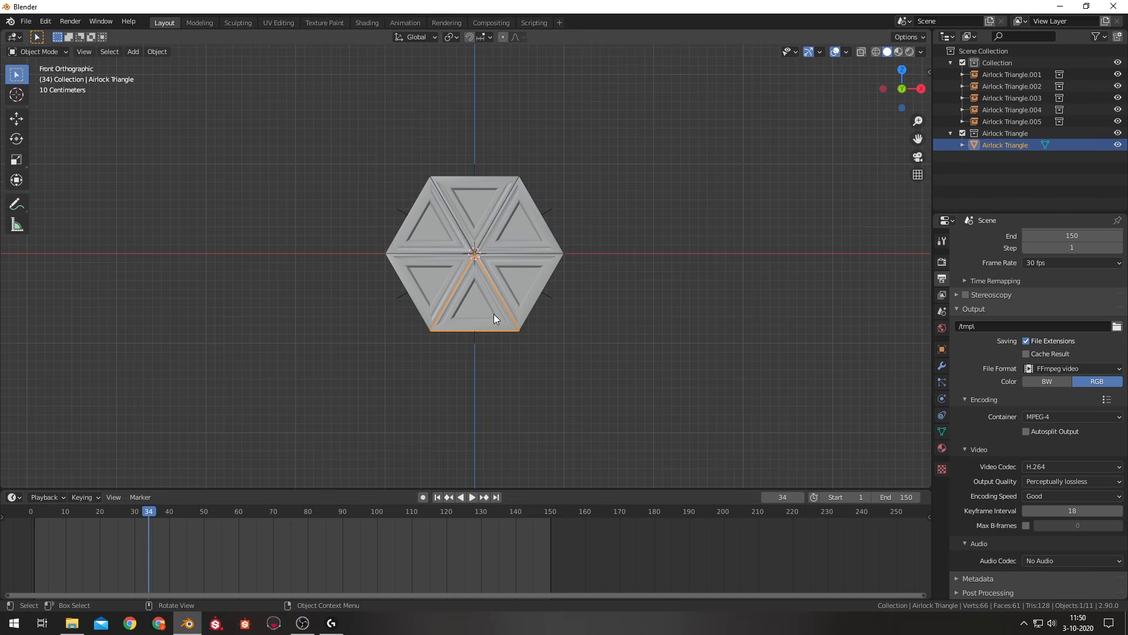
scroll(495, 303, "up", 5)
mouse_move(321, 513)
left_mouse_down()
mouse_move(390, 520)
mouse_move(341, 525)
left_mouse_up()
middle_click_drag(338, 383, 346, 421, "shift")
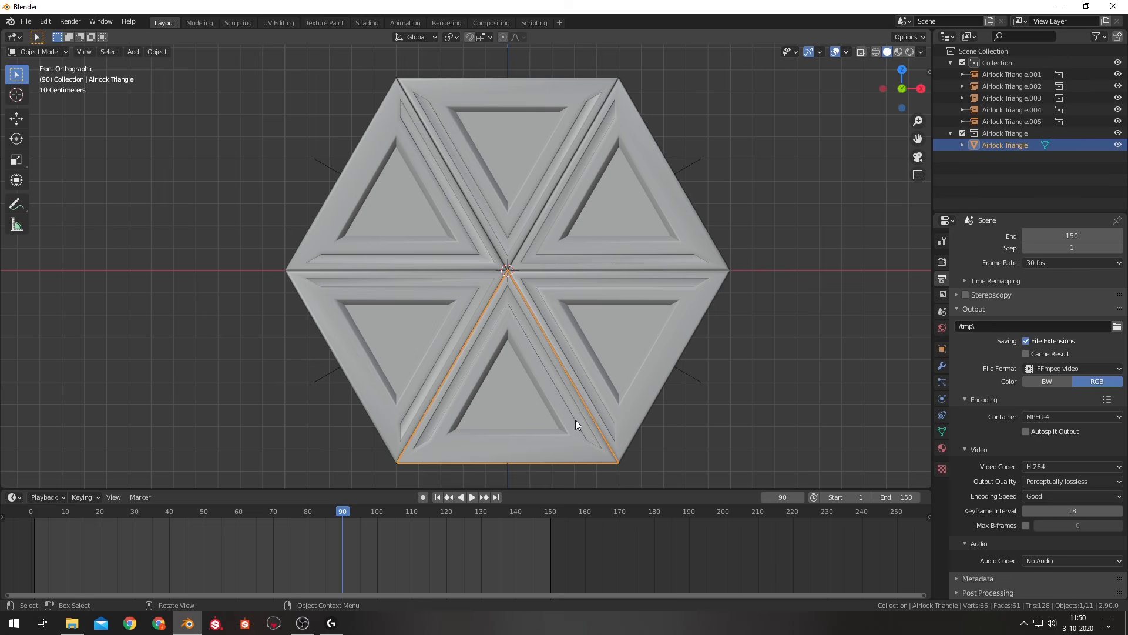
key("i")
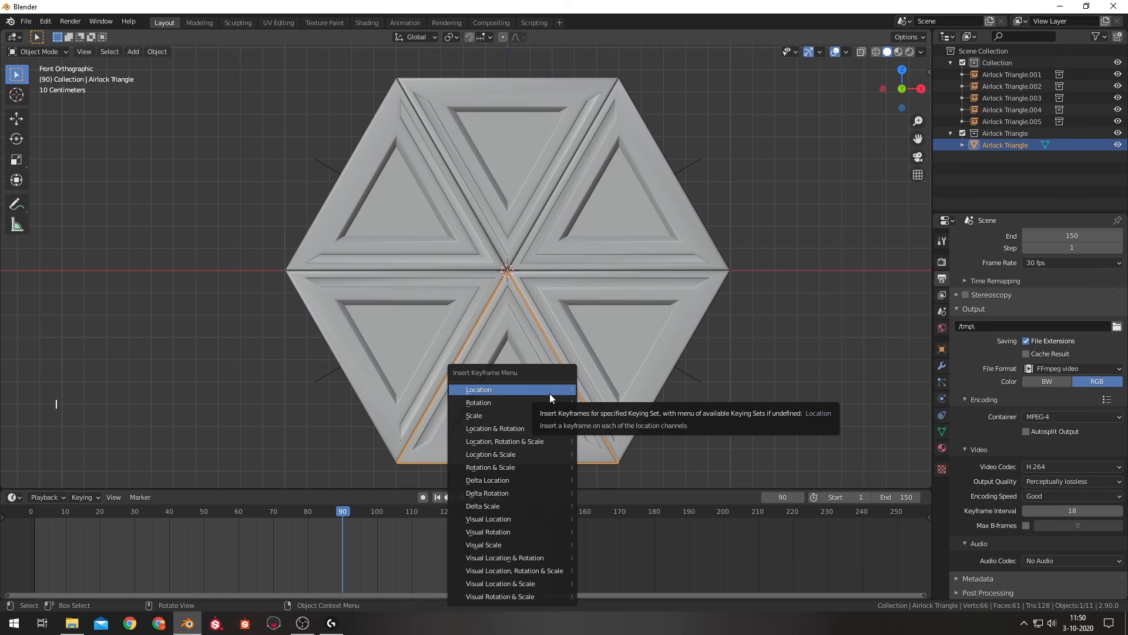
left_click(548, 391)
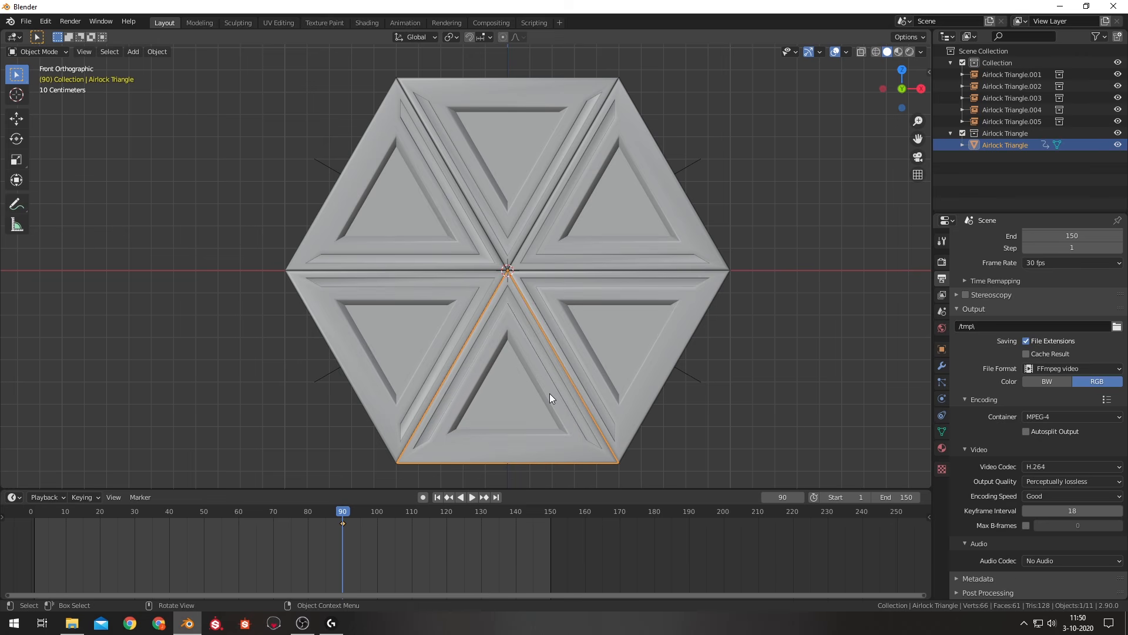
At frame 135, move the original airlock triangle 0.7 m along the global X axis.
left_click_drag(341, 511, 499, 529)
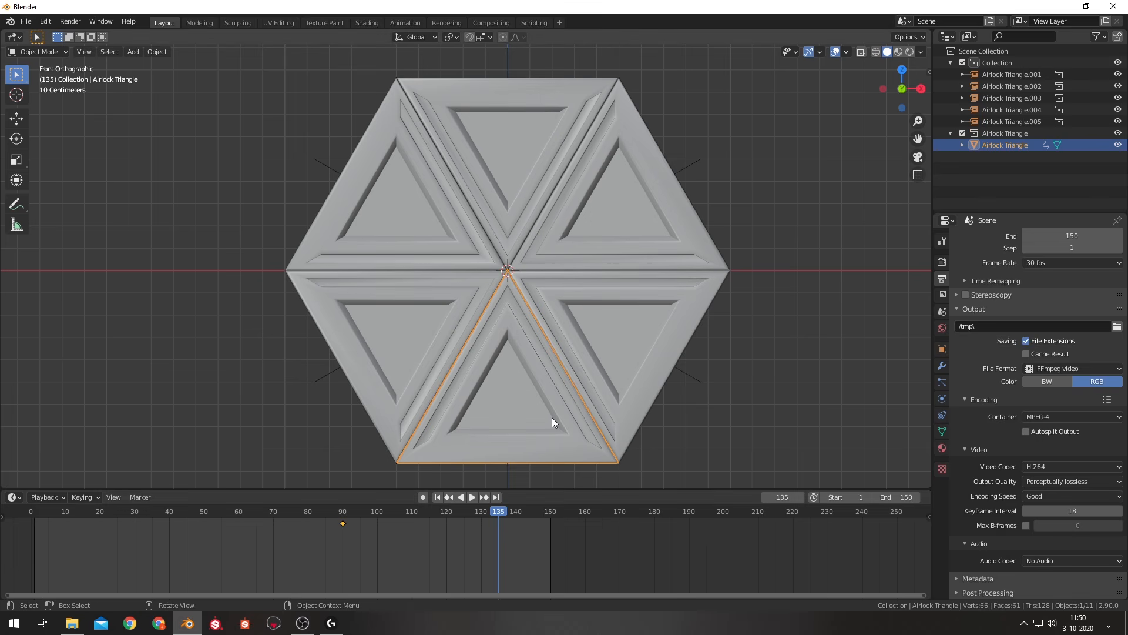
key("g")
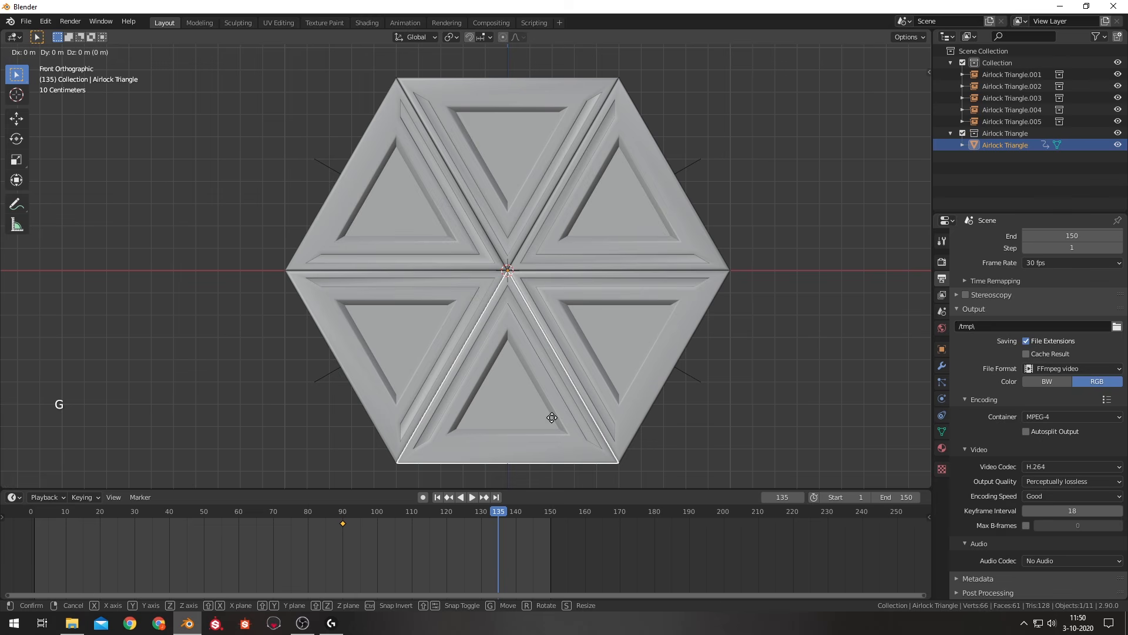
key("x")
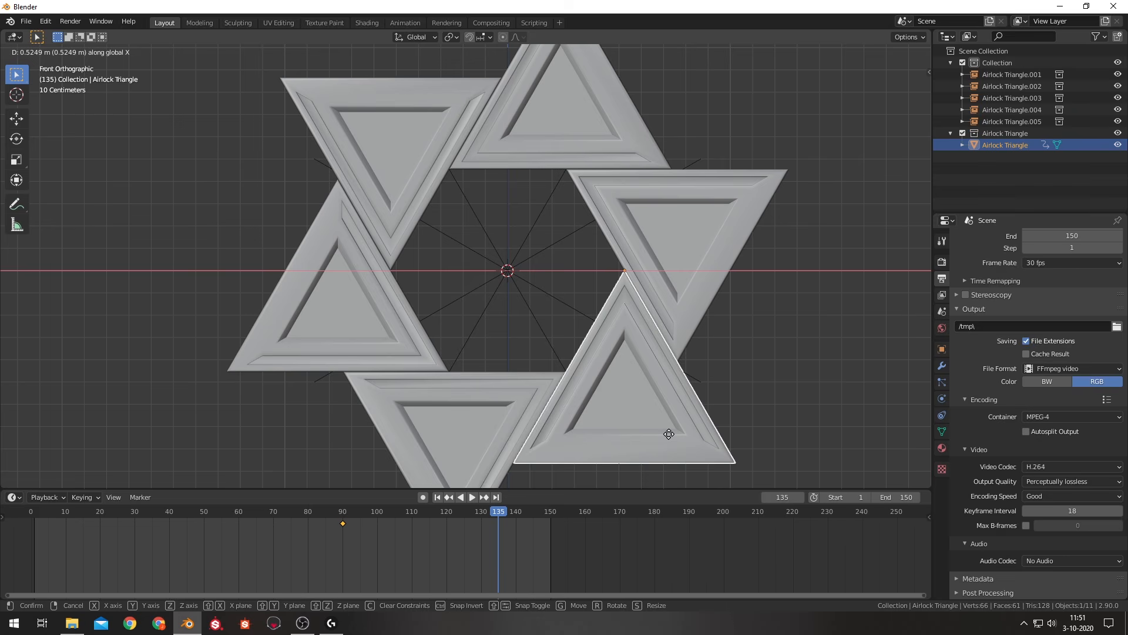
type(".7")
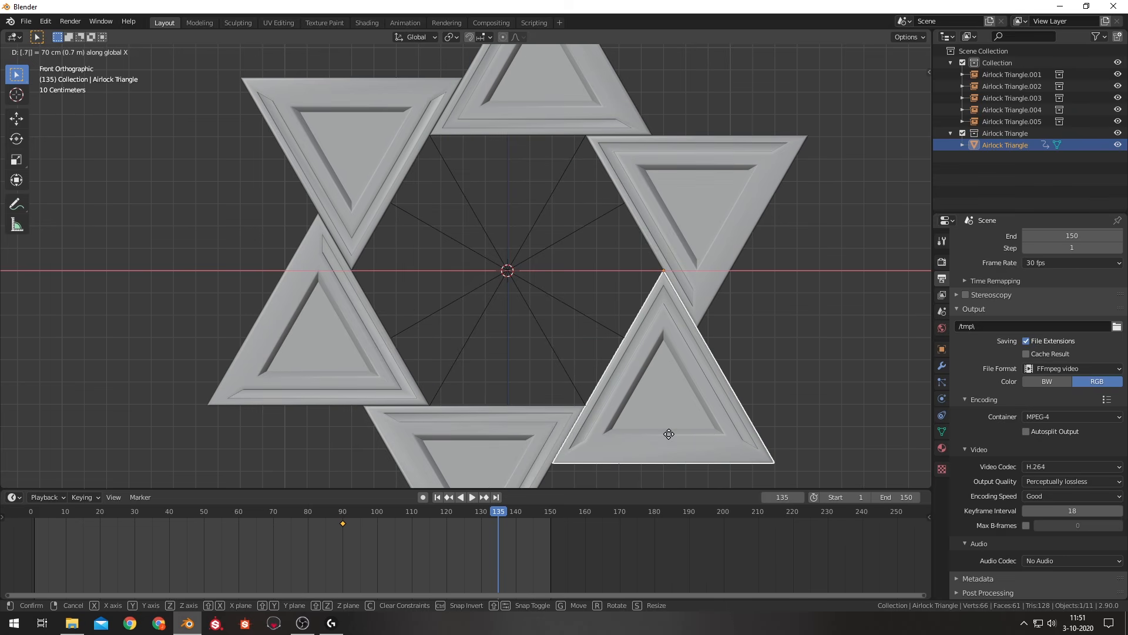
key("BackSpace")
type("6")
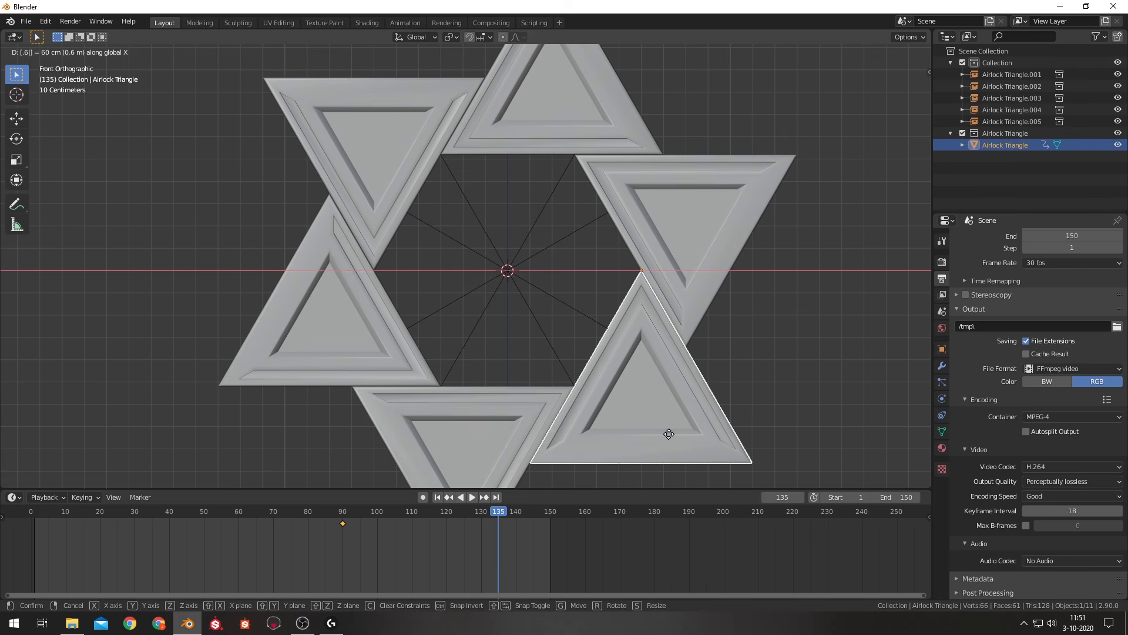
key("BackSpace")
type("7")
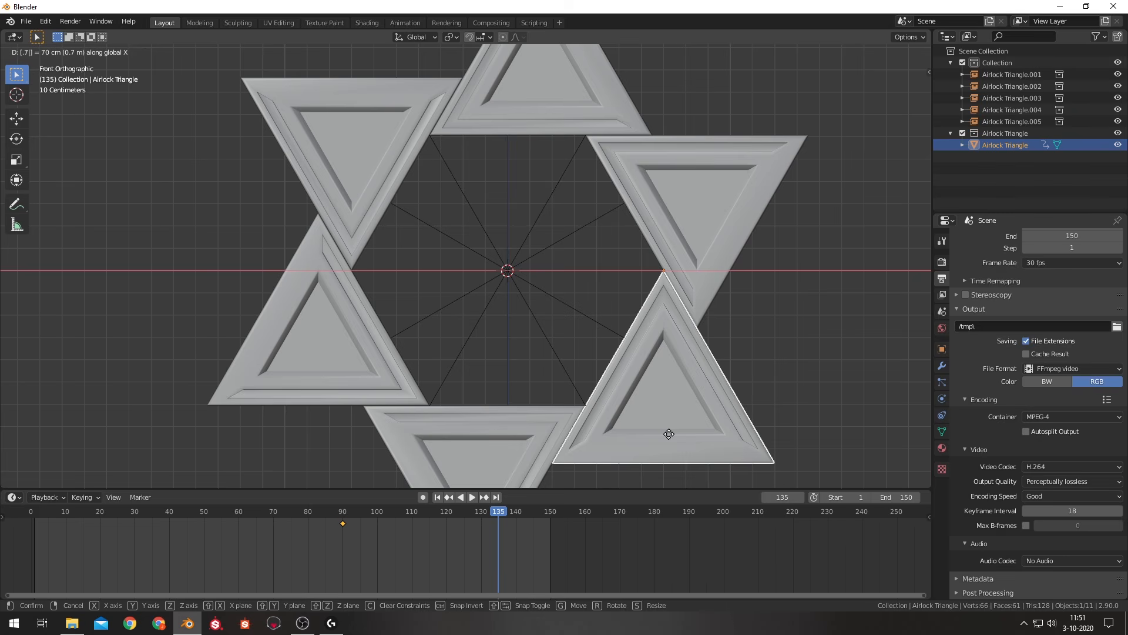
key("Return")
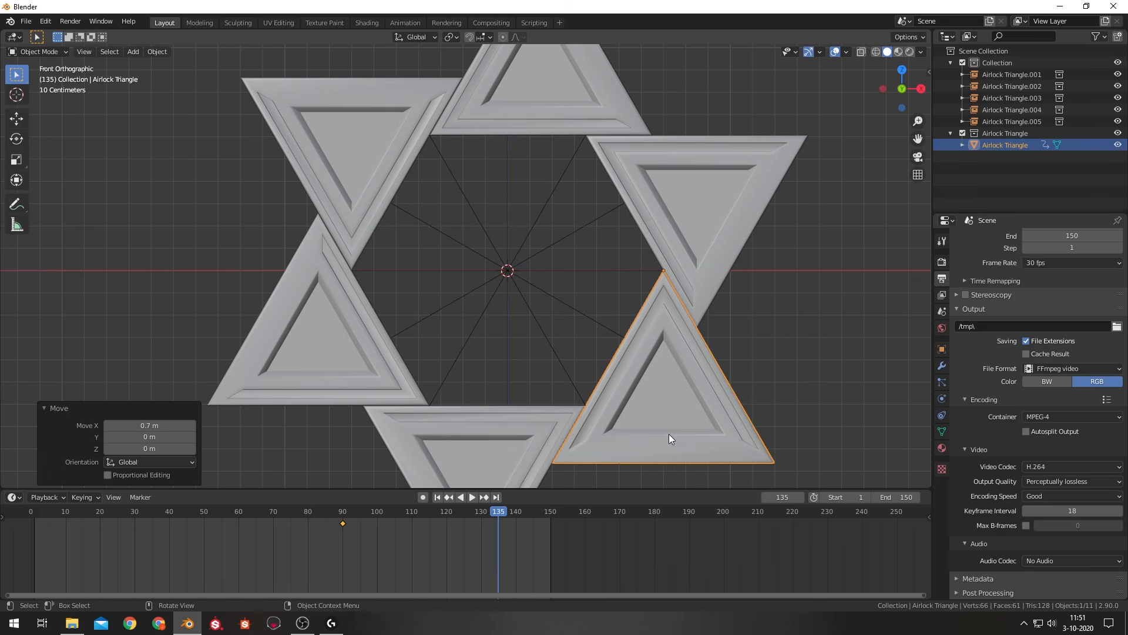
Insert a Location keyframe for the airlock triangle at frame 135 and play back the door animation.
key("i")
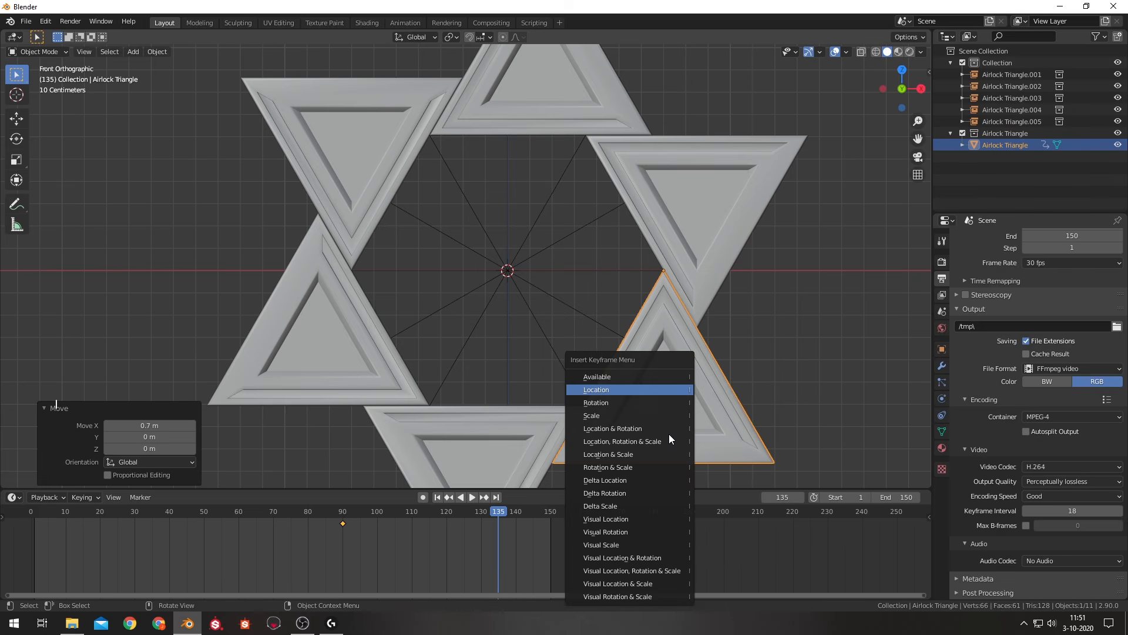
left_click(646, 389)
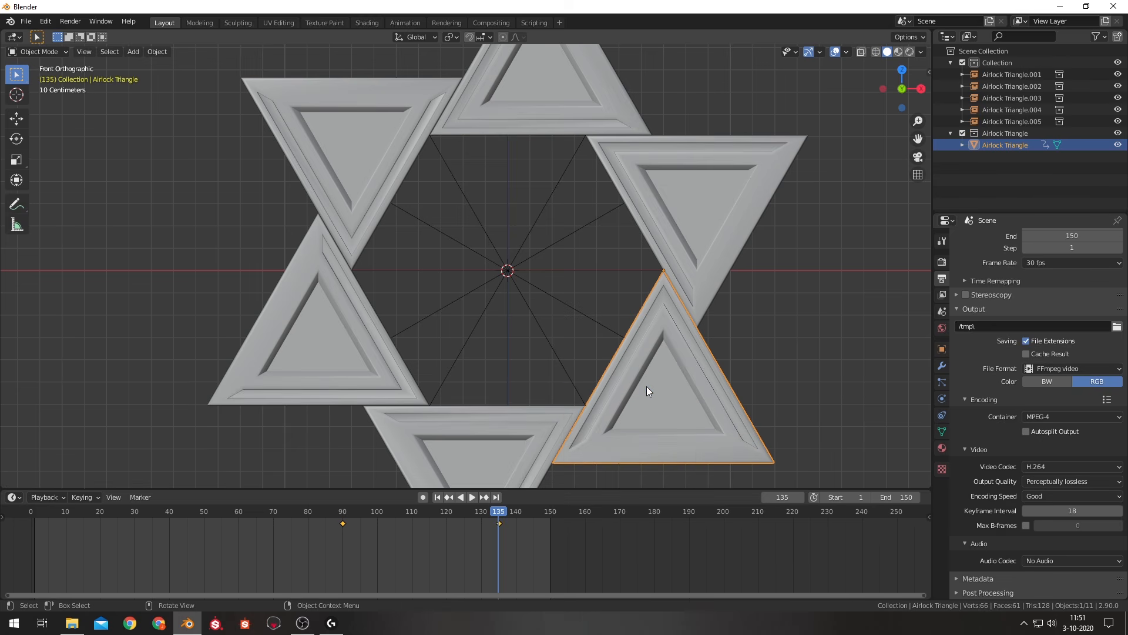
left_click_drag(499, 529, 346, 529)
key("space")
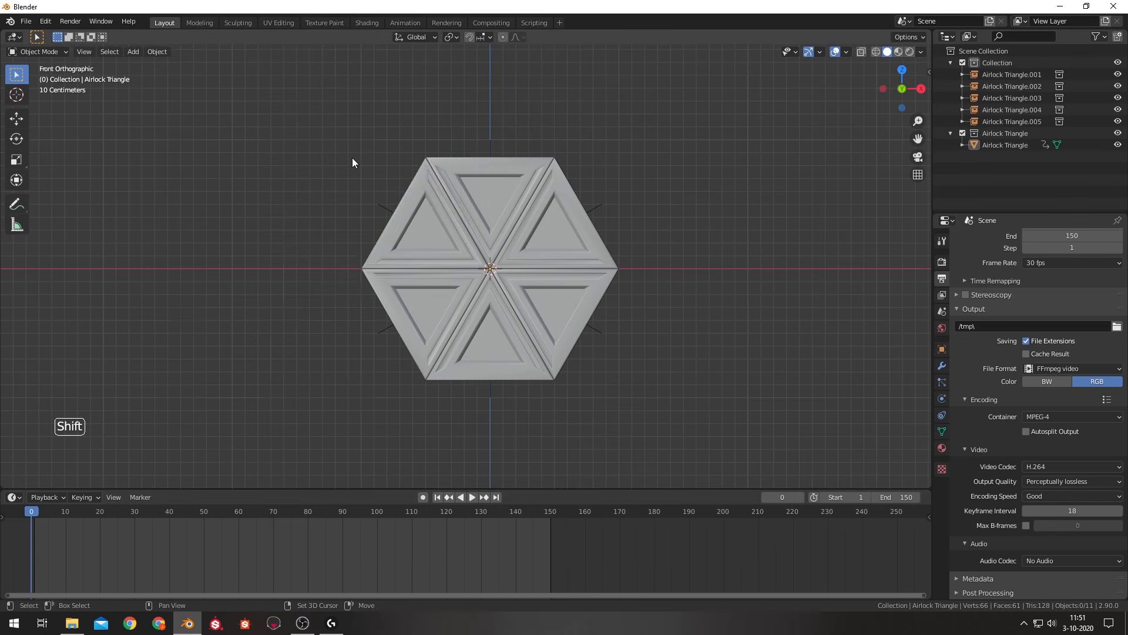
Make the main Collection active and add a cylinder mesh at the door's centre.
key("shift+a")
mouse_move(352, 157)
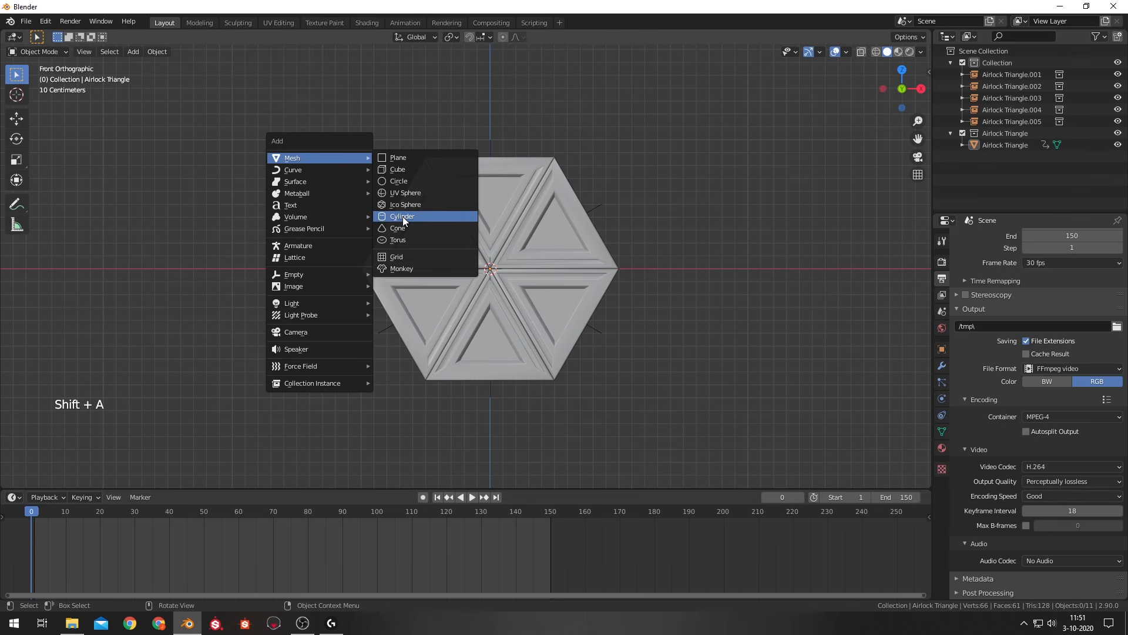
left_click(951, 132)
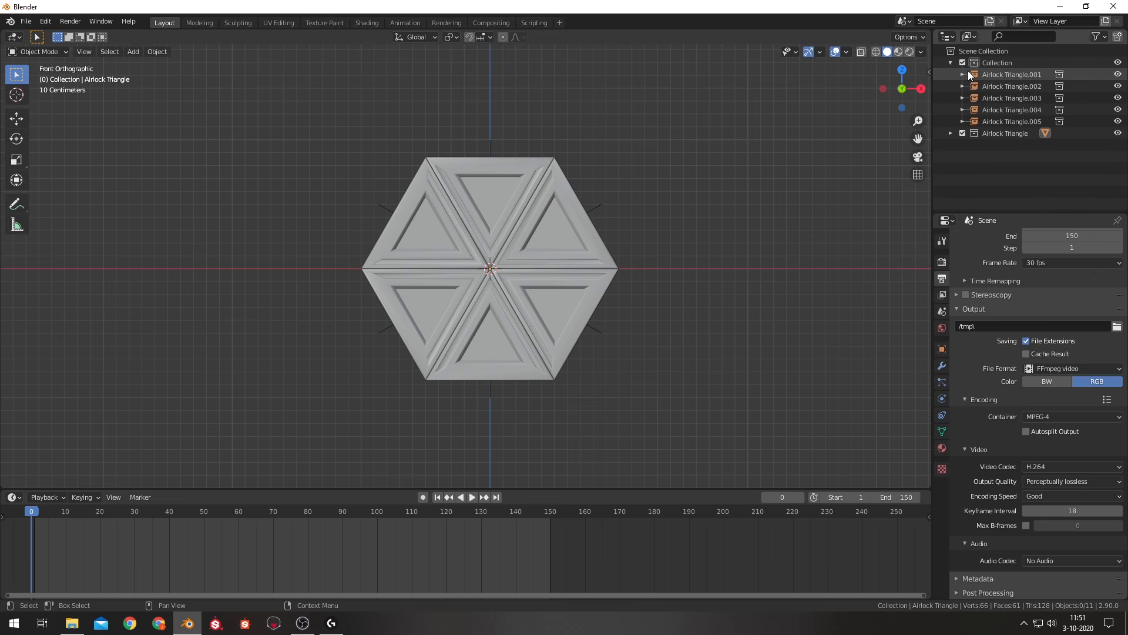
left_click(996, 62)
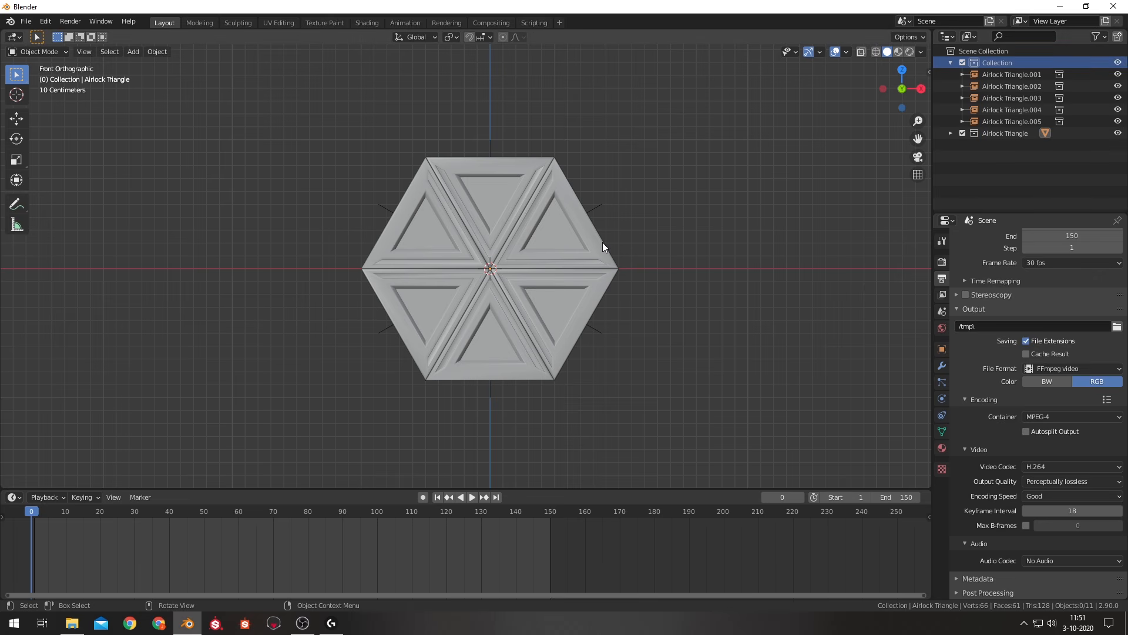
key("shift+a")
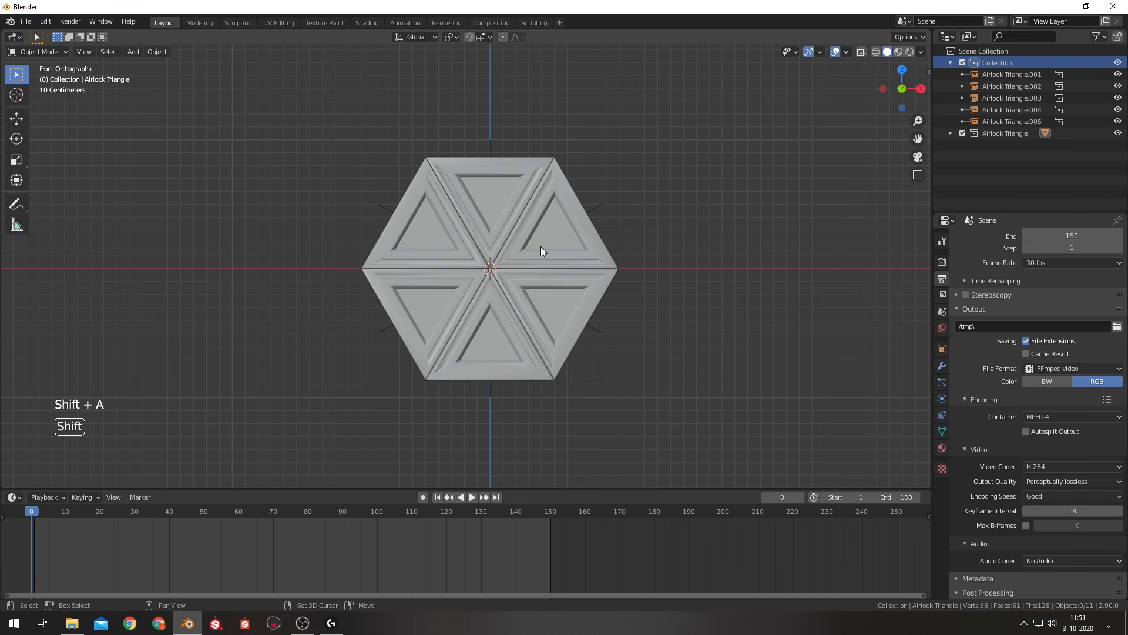
key("shift+a")
mouse_move(518, 258)
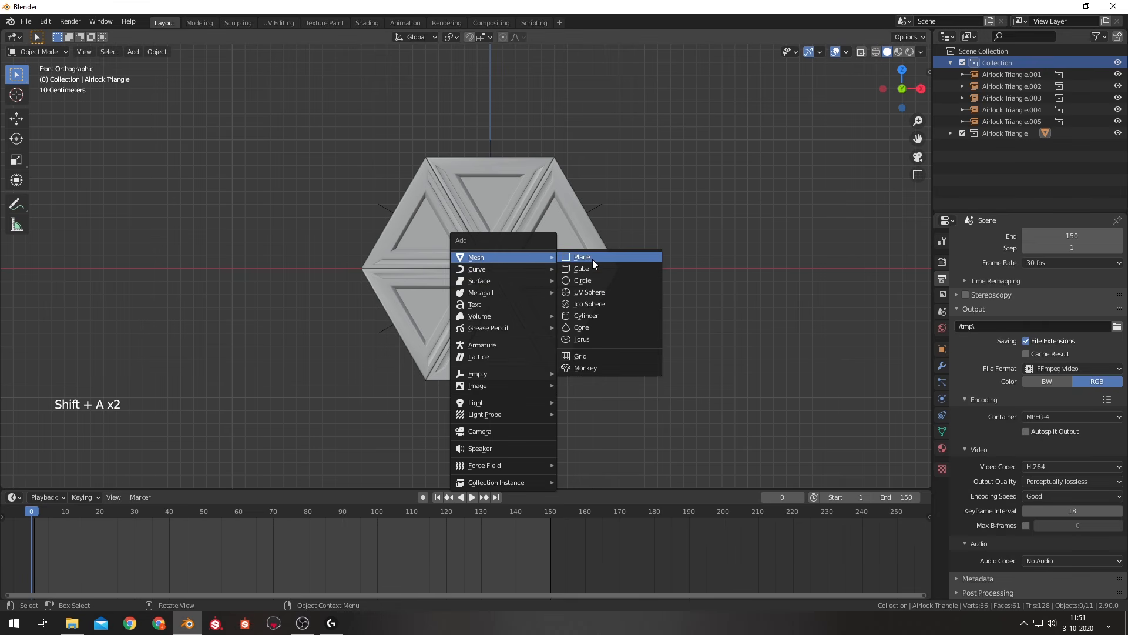
left_click(594, 315)
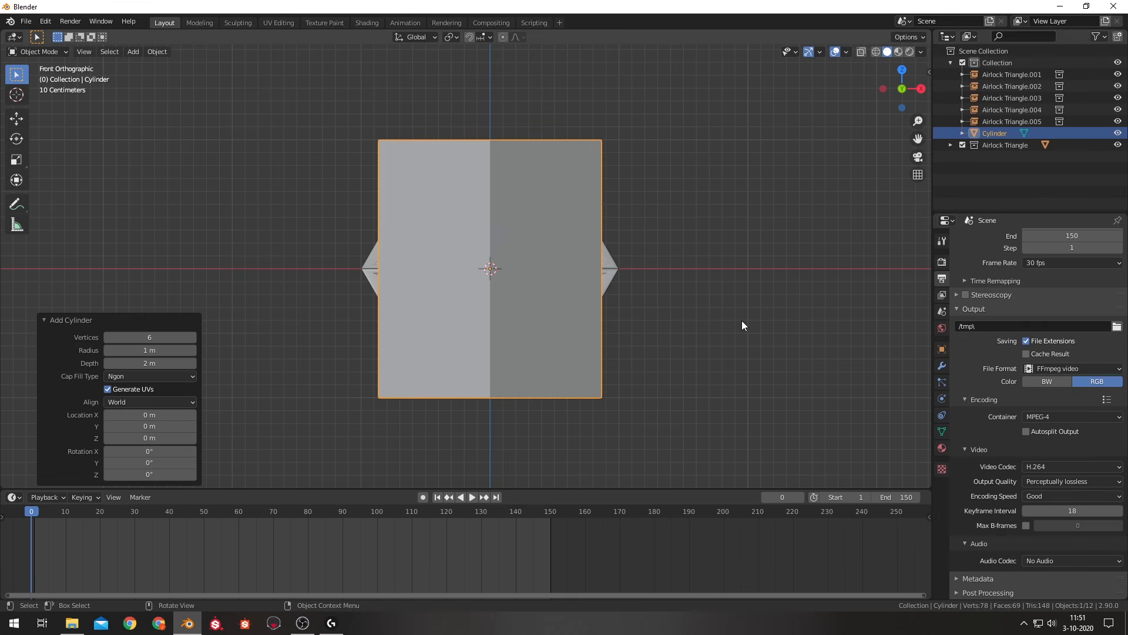
Set the new cylinder's vertices to 64 and its depth to 0.2 m.
key("r")
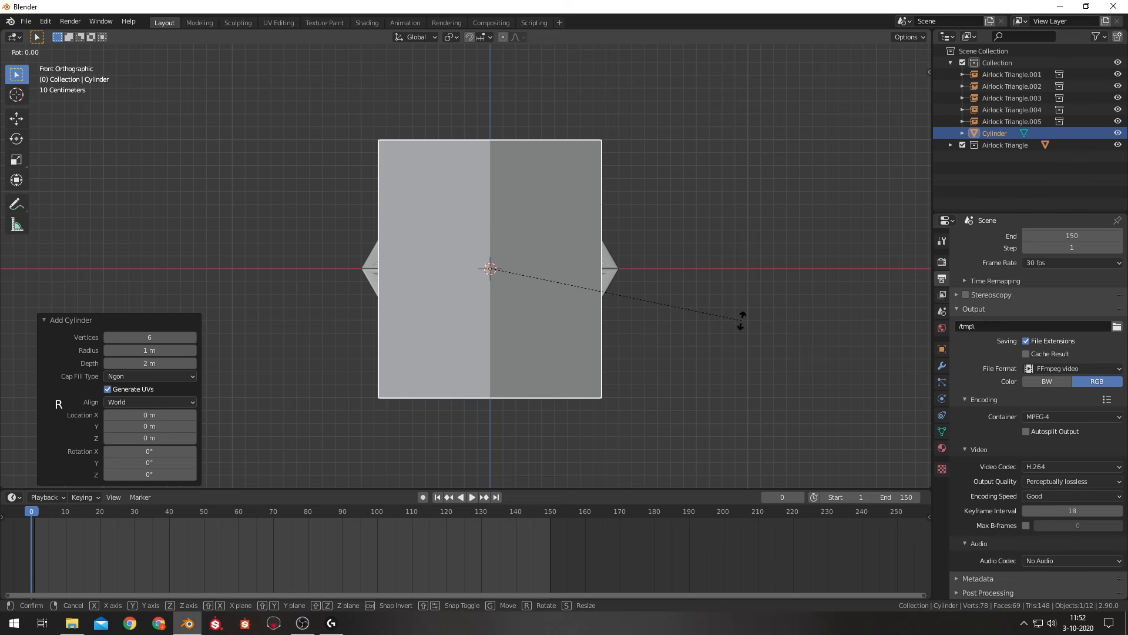
right_click(742, 319)
left_click(177, 338)
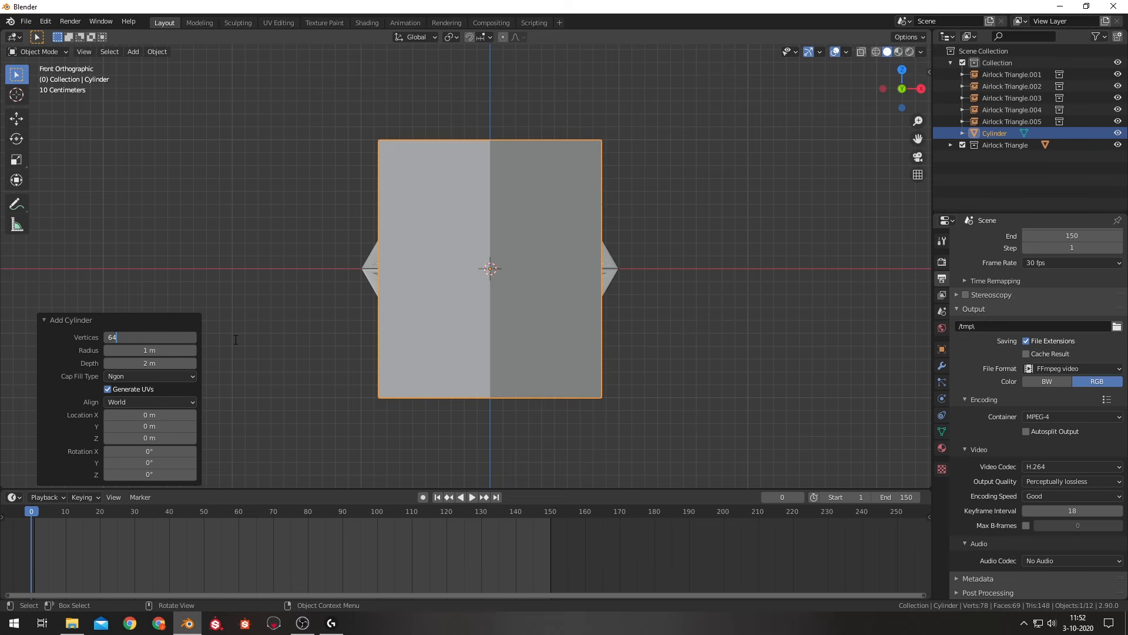
type("64")
key("Return")
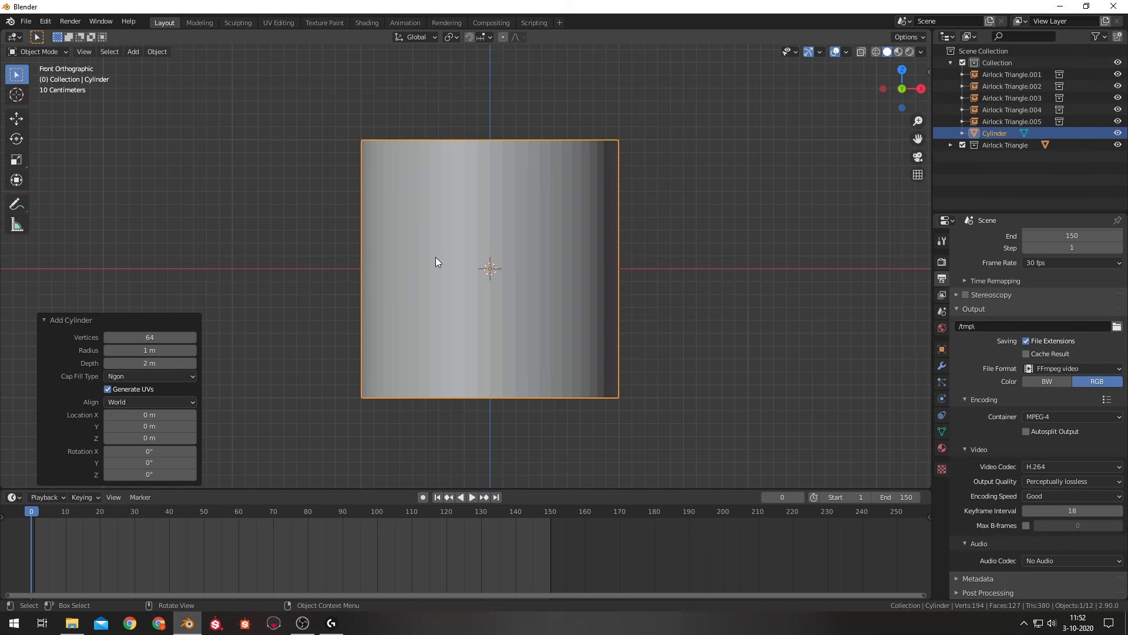
left_click(164, 350)
key("Tab")
type("0.2")
key("Return")
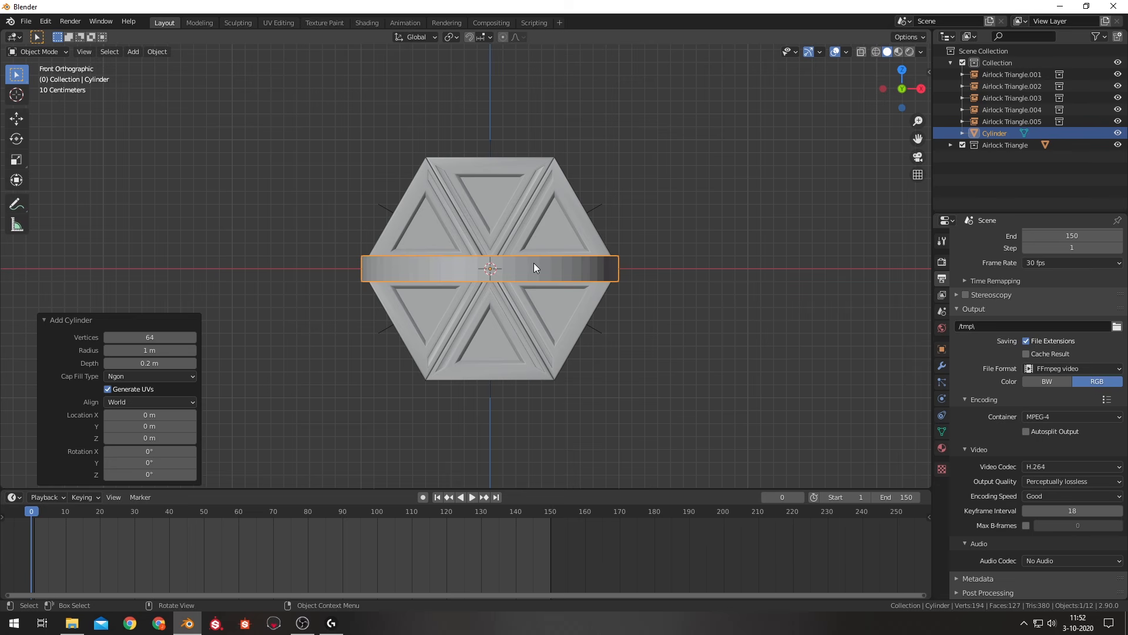
Rotate the cylinder 90° about the X axis so its round face points to the front.
type("rx")
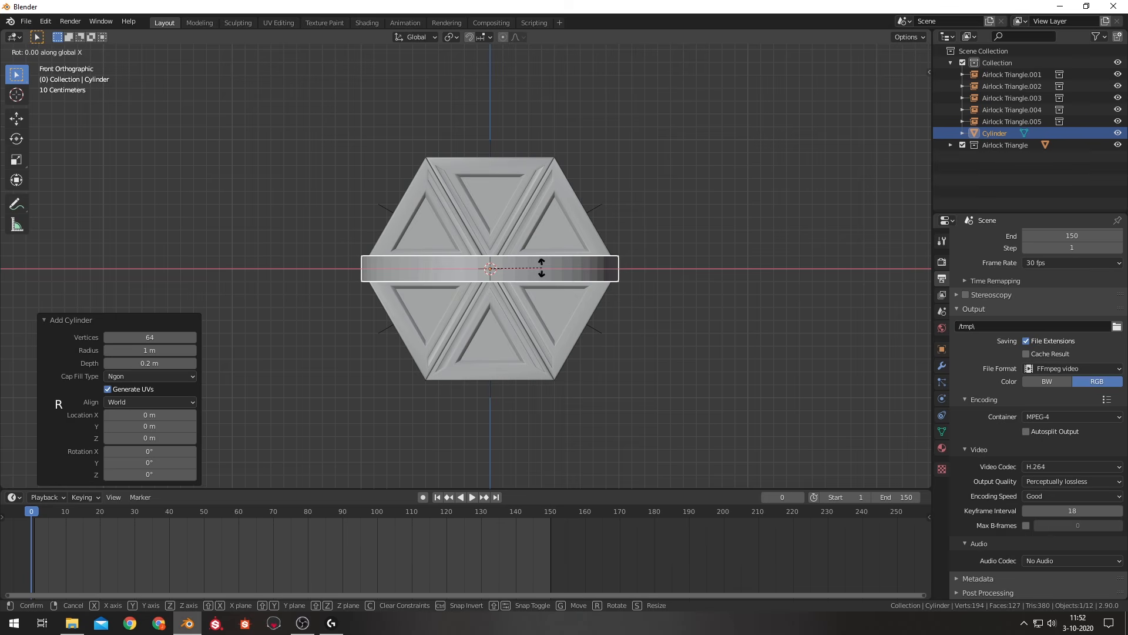
type("90")
key("Return")
Shade the cylinder smooth and enable Auto Smooth for its normals.
right_click(542, 264)
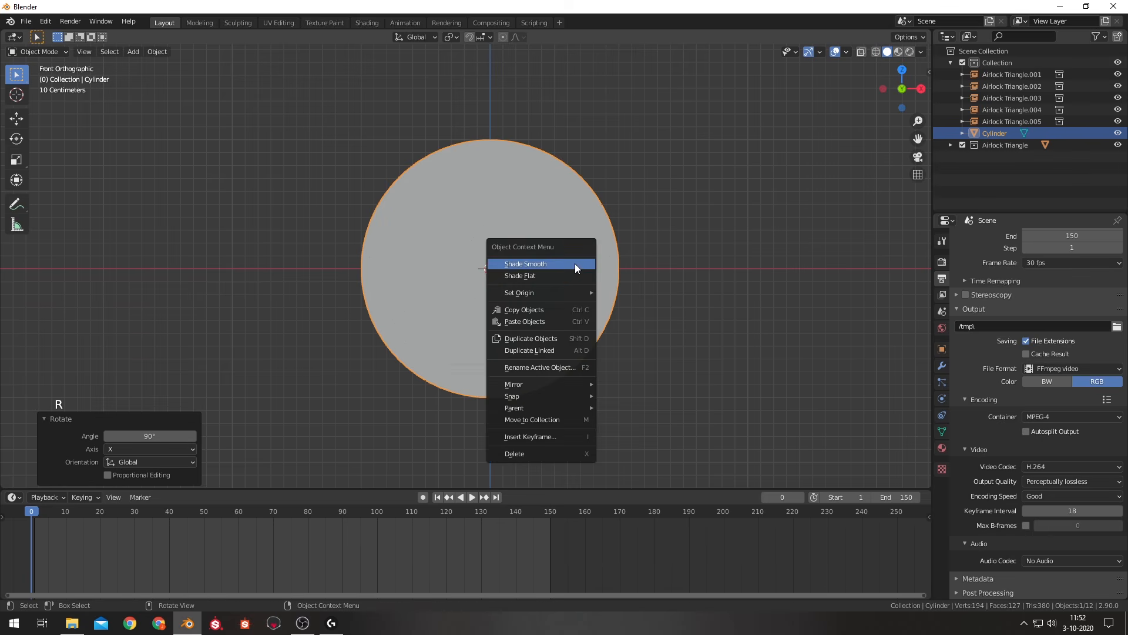
left_click(566, 262)
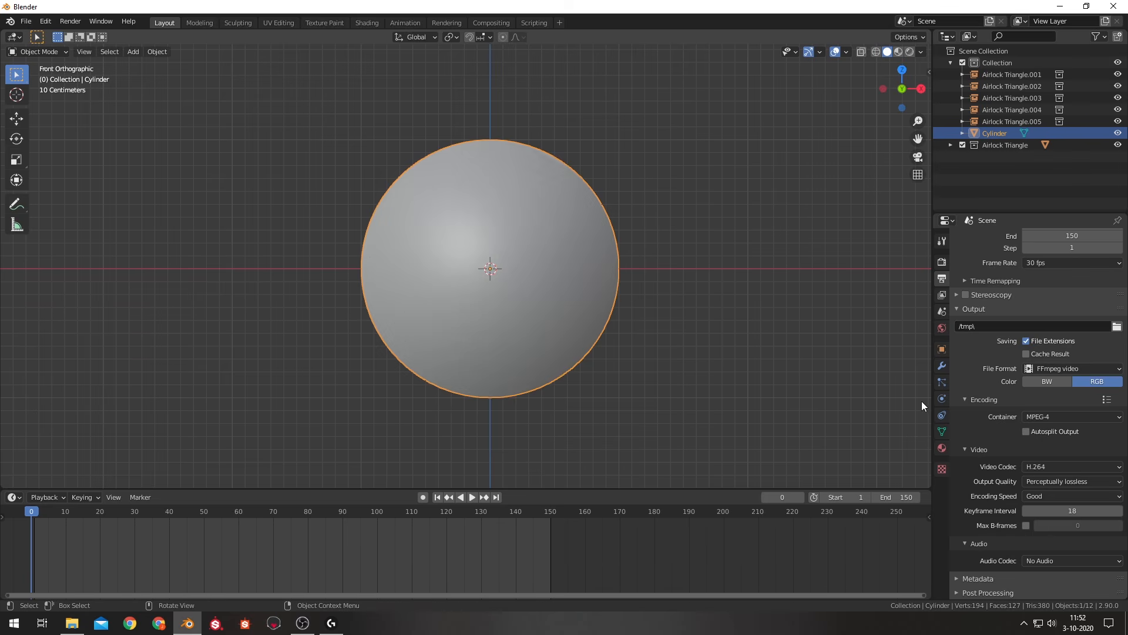
left_click(942, 431)
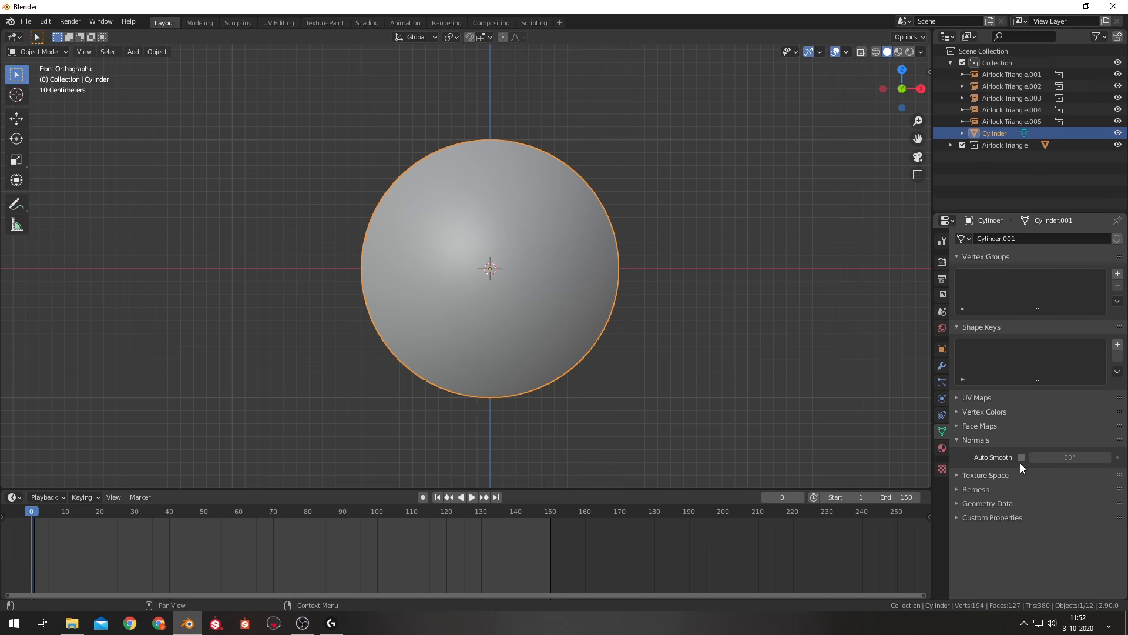
left_click(1021, 456)
mouse_move(750, 292)
middle_mouse_down()
mouse_move(708, 300)
mouse_move(734, 306)
middle_mouse_up()
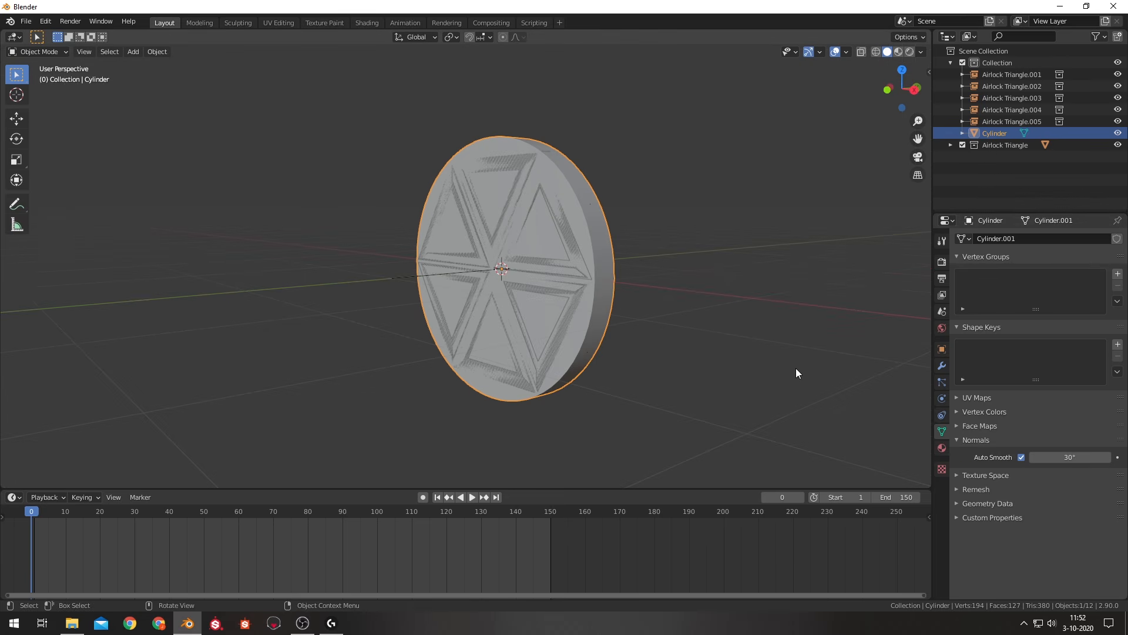
middle_click_drag(796, 368, 481, 339)
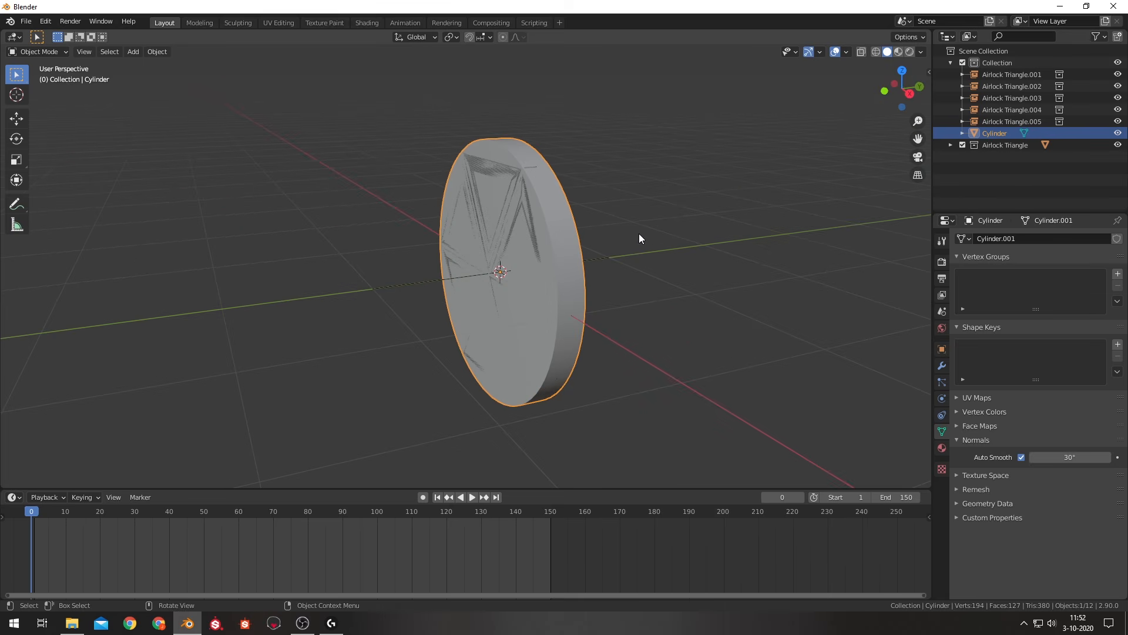
In Edit Mode, inset the cylinder's round front face by about 0.15 m, using wireframe display in front view.
middle_click_drag(639, 234, 693, 235)
key("Tab")
left_click(99, 53)
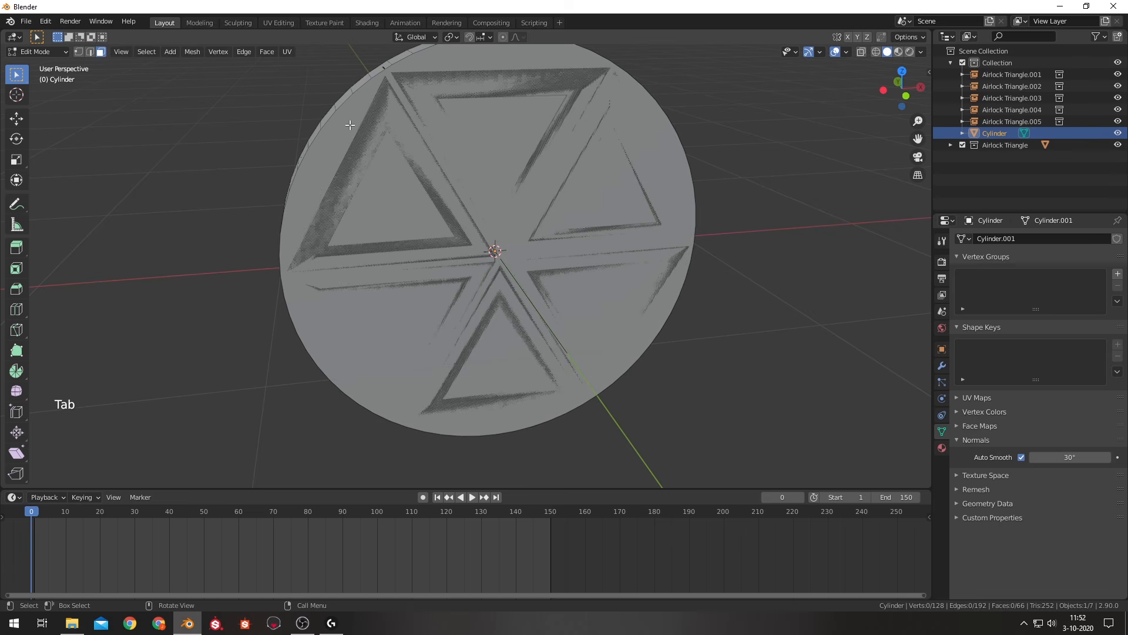
left_click(351, 126)
middle_click_drag(779, 193, 738, 206)
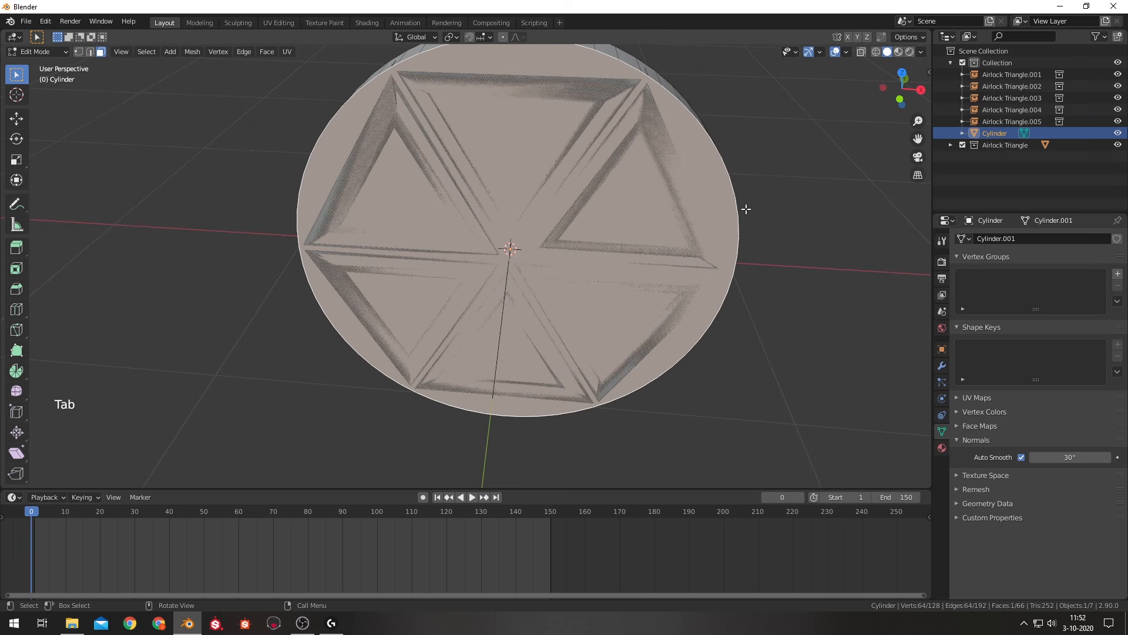
key("KP_1")
key("i")
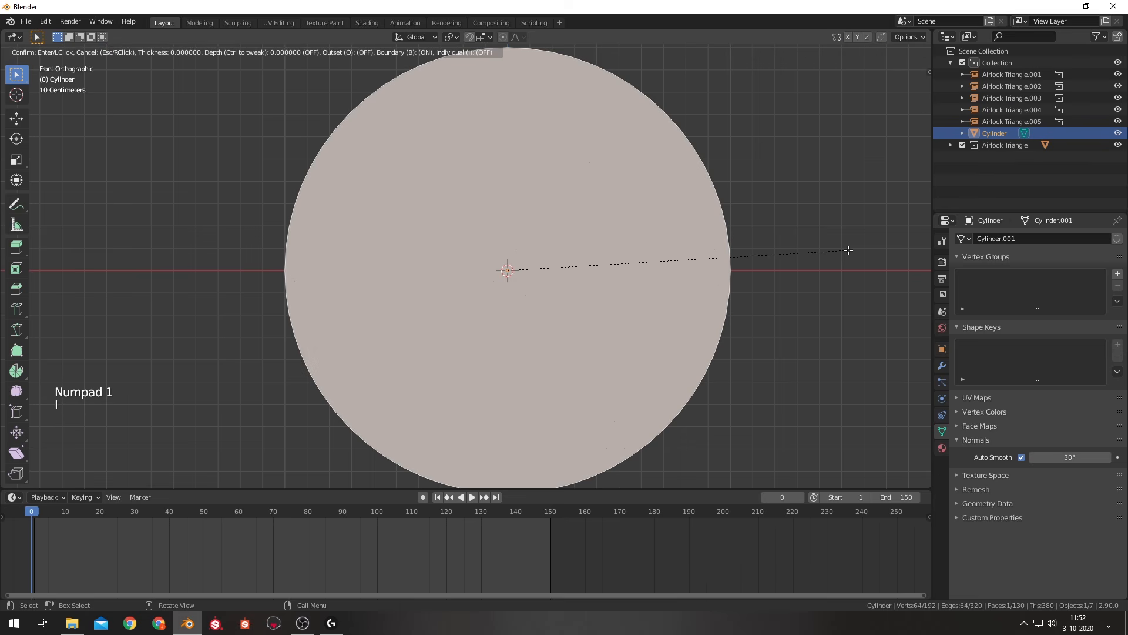
right_click(848, 250)
key("z")
left_click(785, 248)
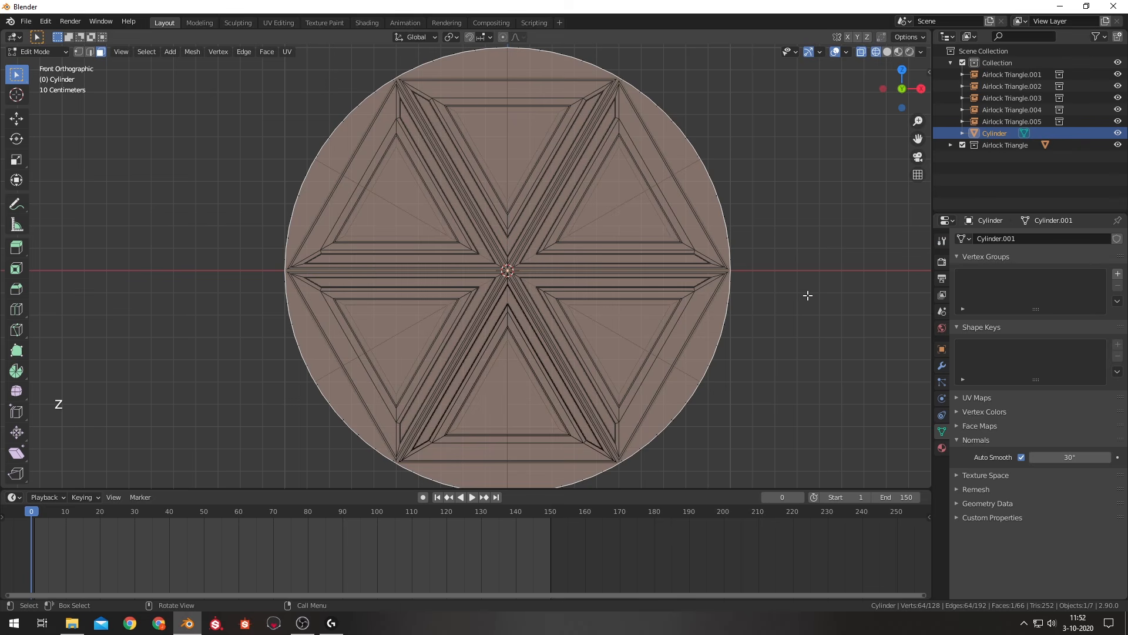
key("i")
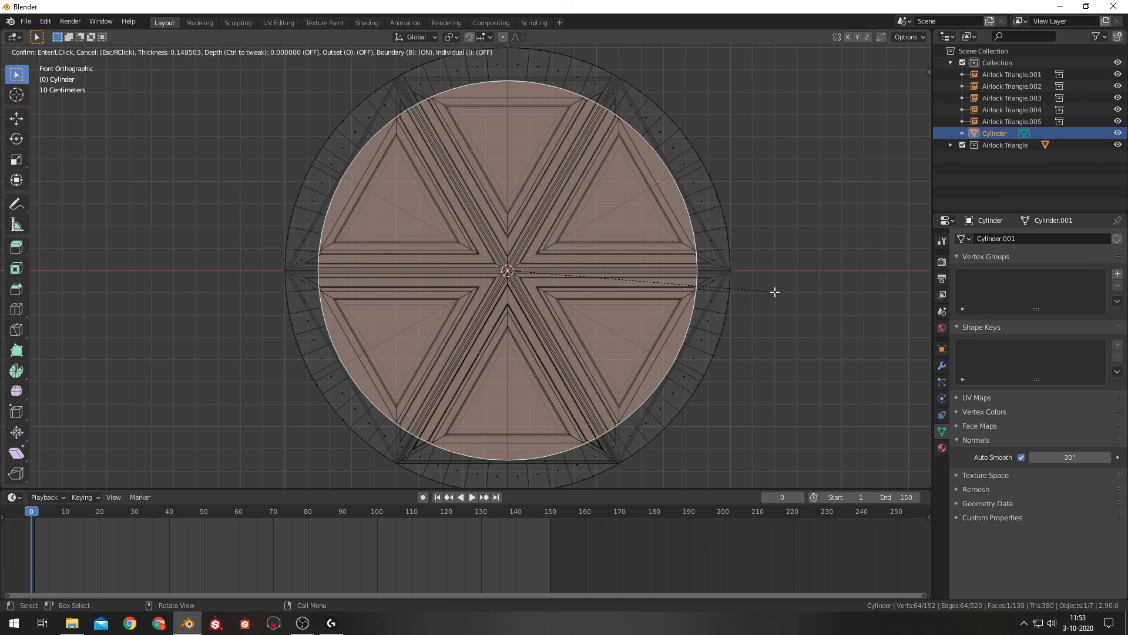
left_click(774, 292)
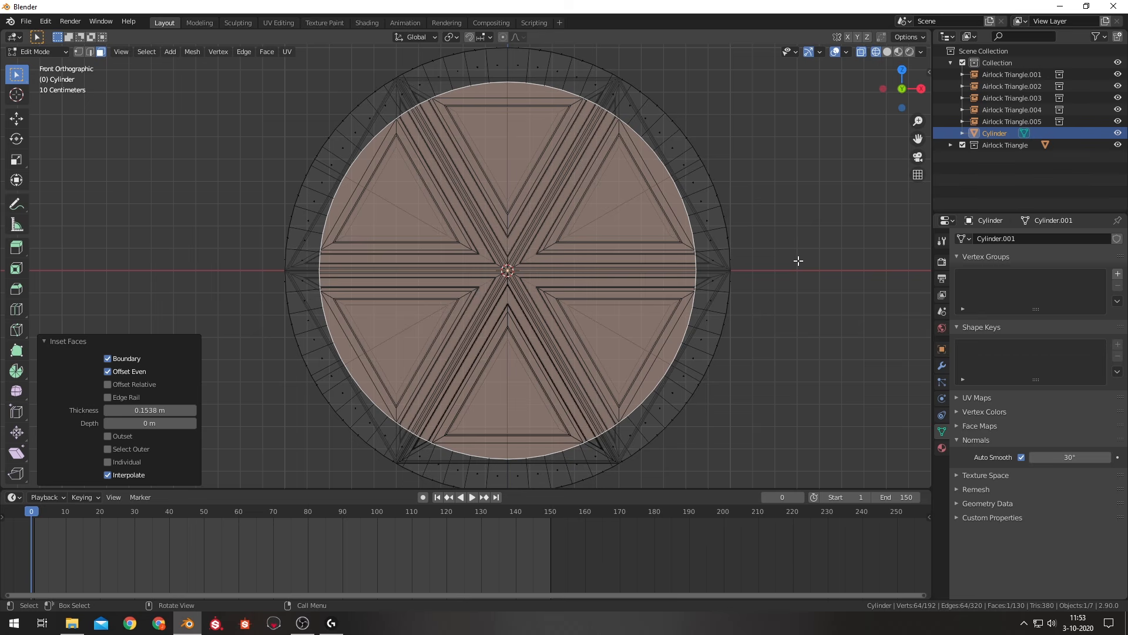
Delete the cylinder's inset front face and the round back face.
key("x")
left_click(622, 237)
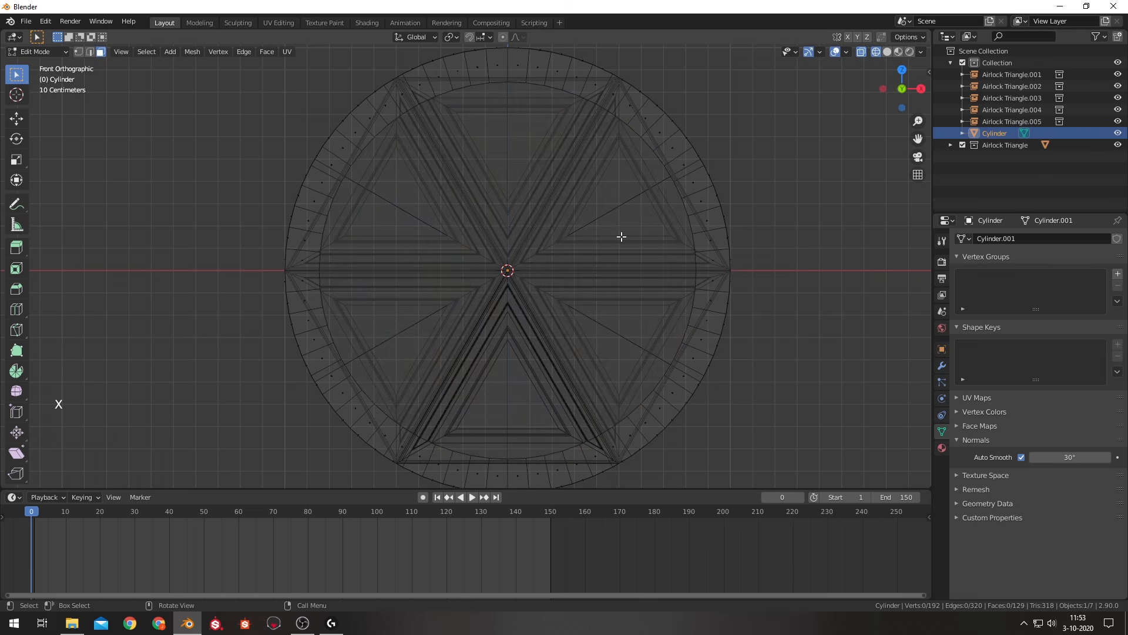
middle_click_drag(831, 226, 549, 229)
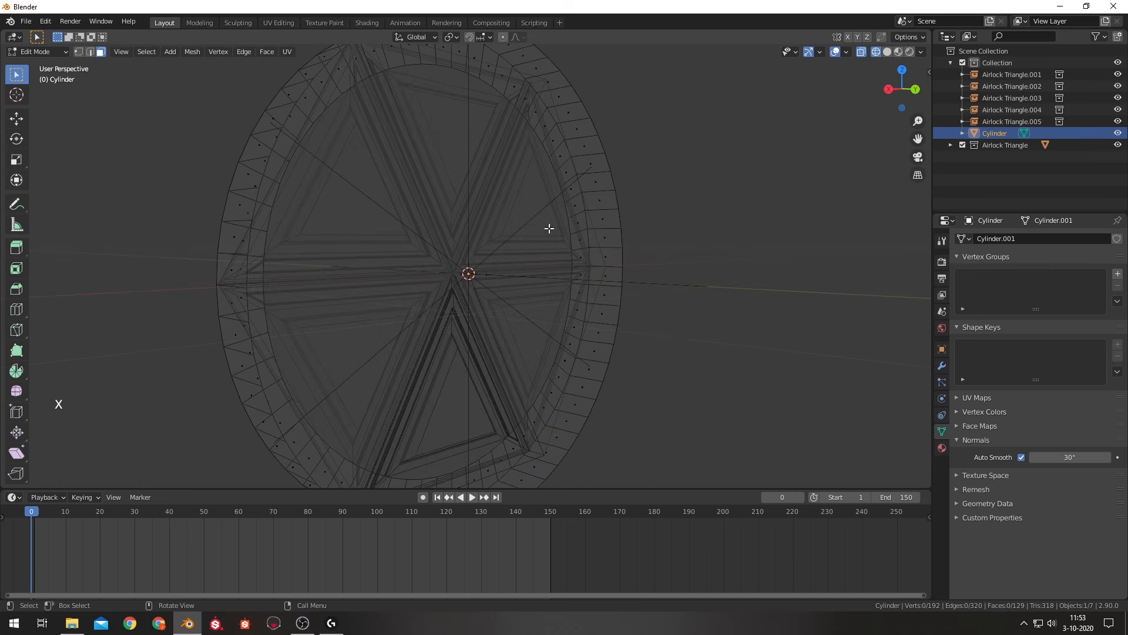
left_click(492, 279)
key("x")
left_click(496, 284)
Extrude the cylinder's inner front edge loop 0.2 m along the Y axis to form the frame's inner wall.
middle_click_drag(151, 198, 289, 207)
key("2")
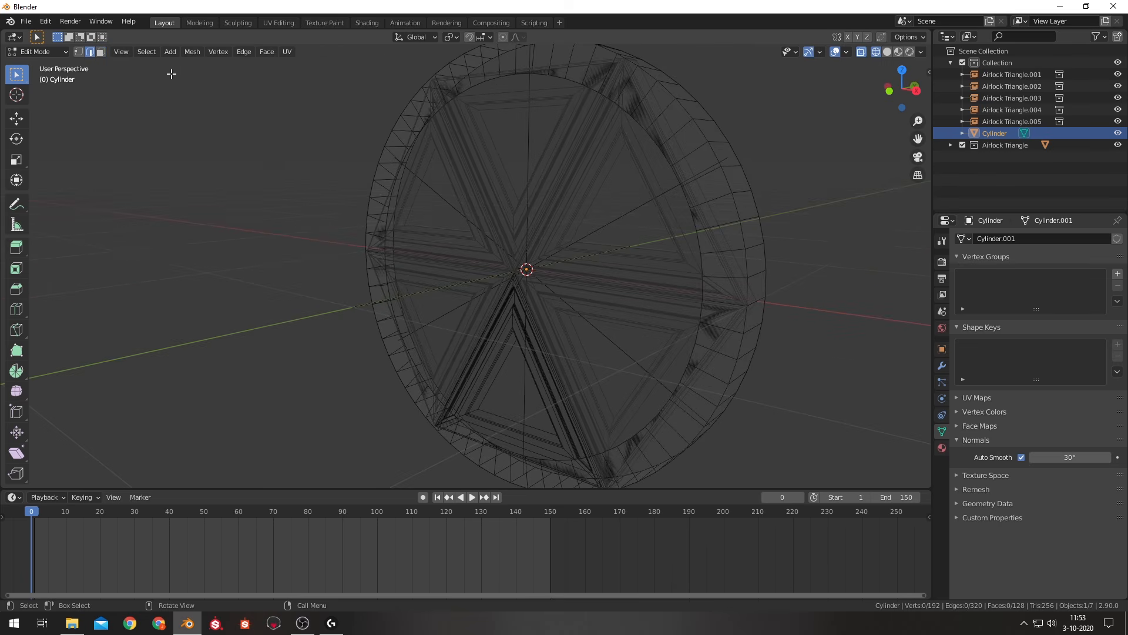
left_click(481, 81, "alt+shift")
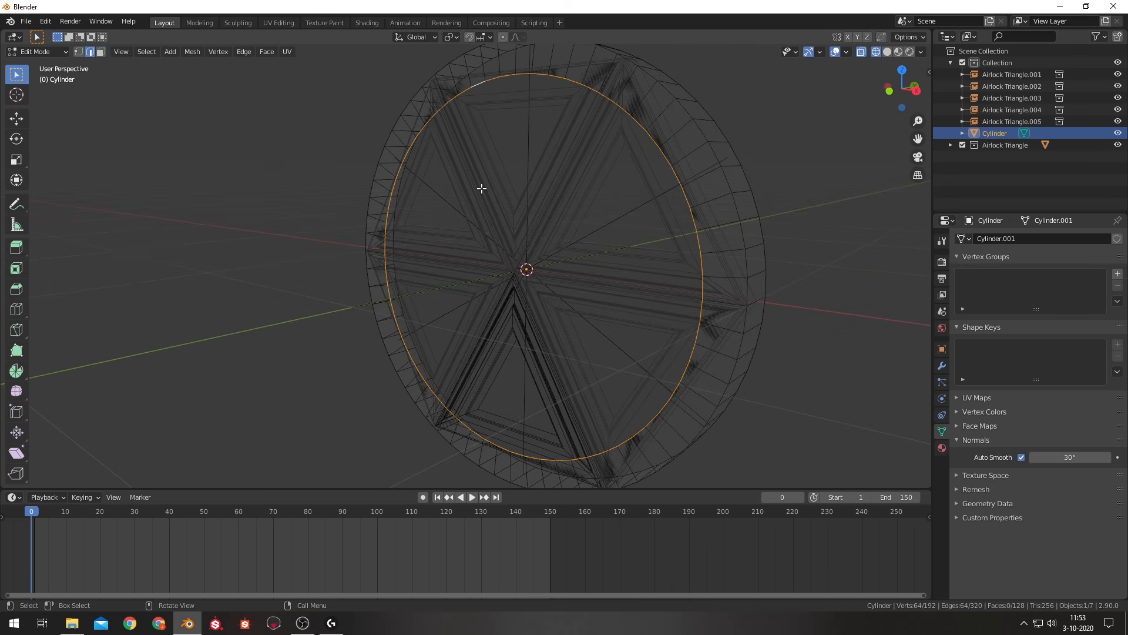
key("KP_1")
middle_click_drag(582, 228, 504, 235)
key("e")
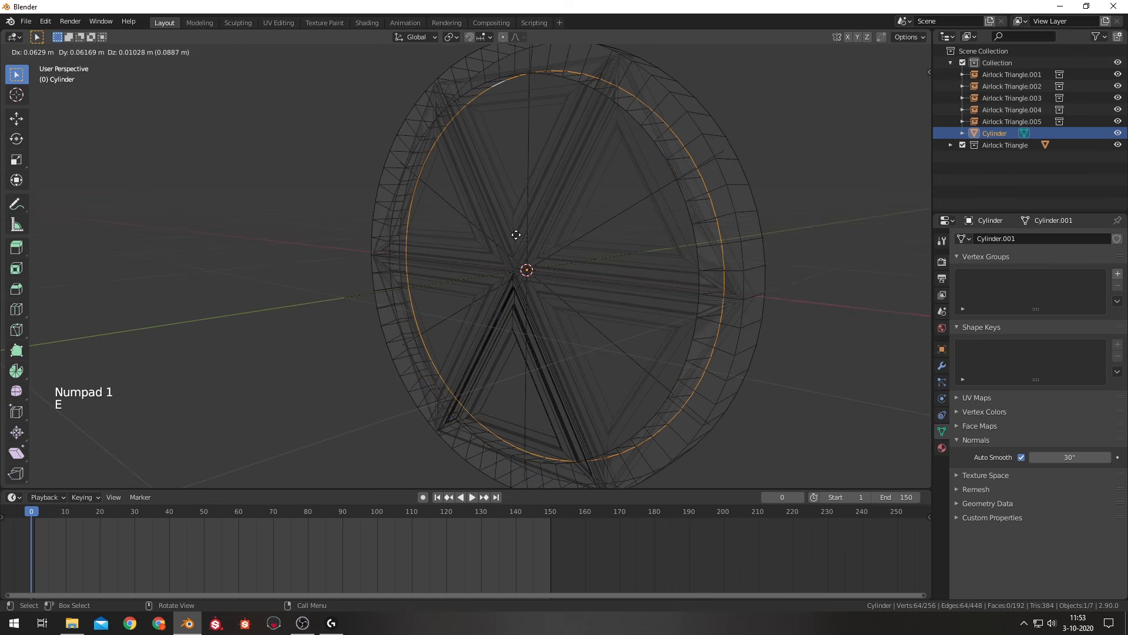
key("y")
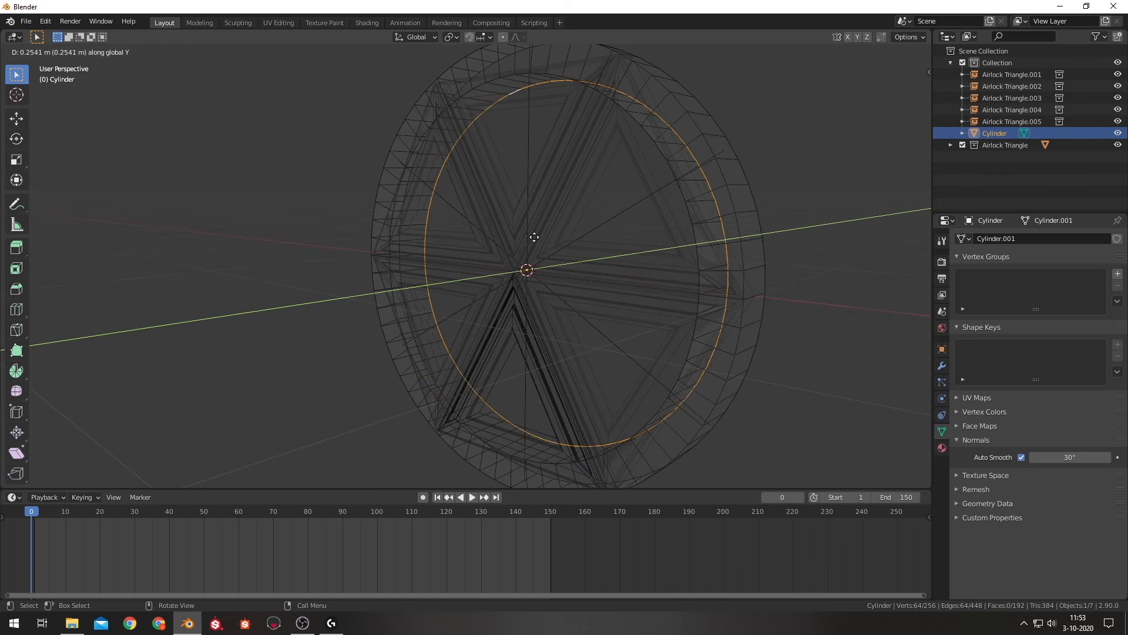
type(".2")
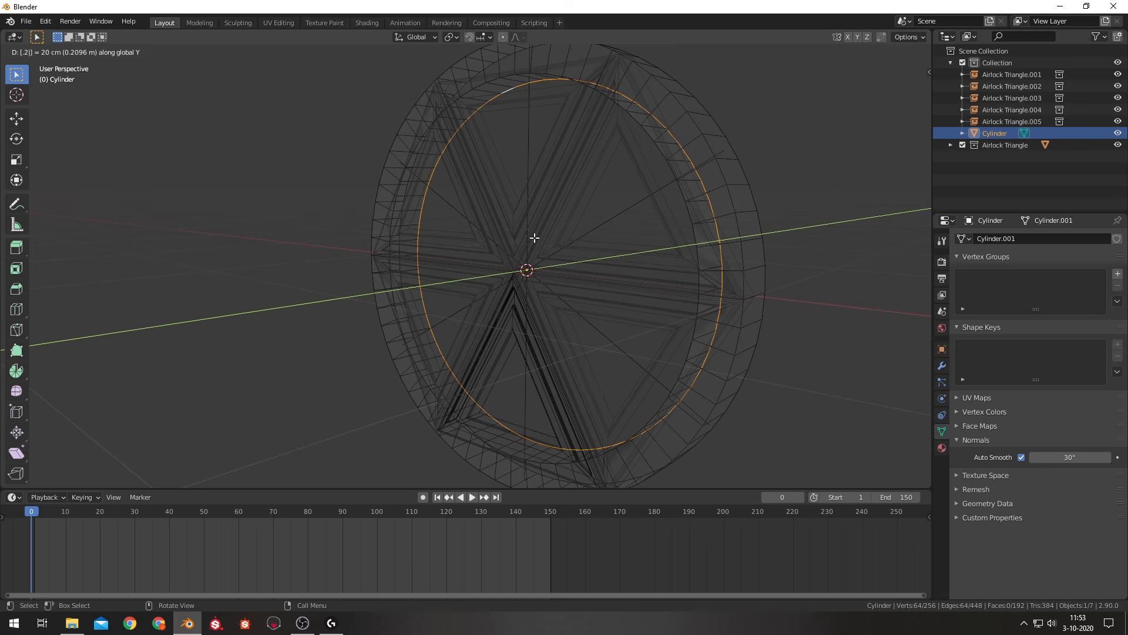
key("Return")
Return to Object Mode, deselect the frame and switch the viewport to solid shading in front view.
scroll(671, 179, "down", 5)
middle_click_drag(695, 193, 743, 195)
key("Tab")
left_click(724, 211)
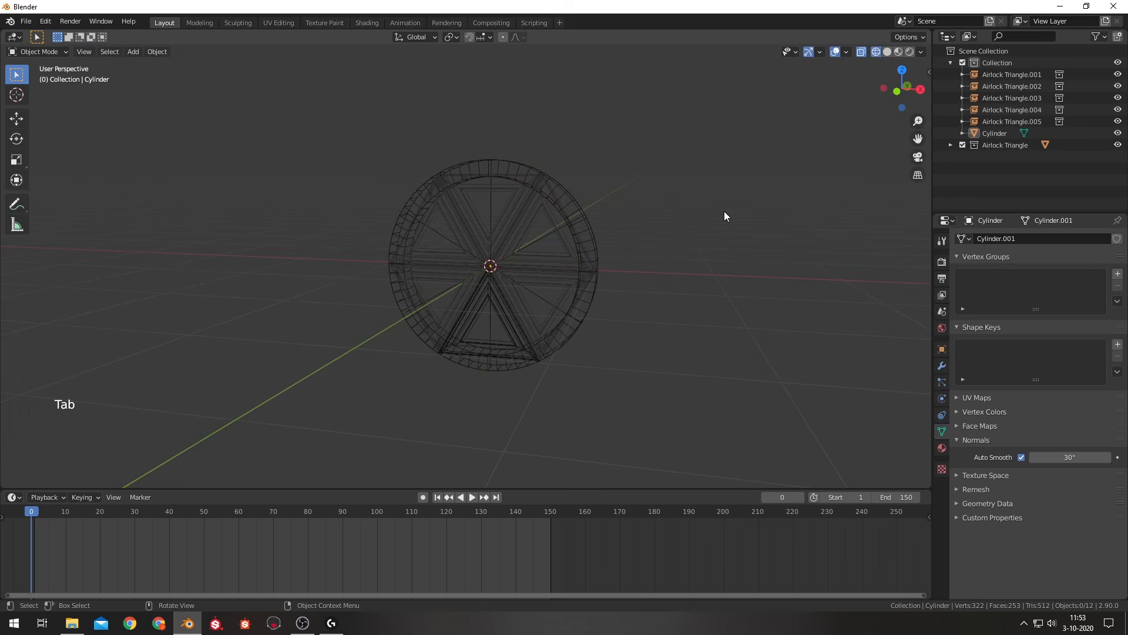
key("z")
key("KP_1")
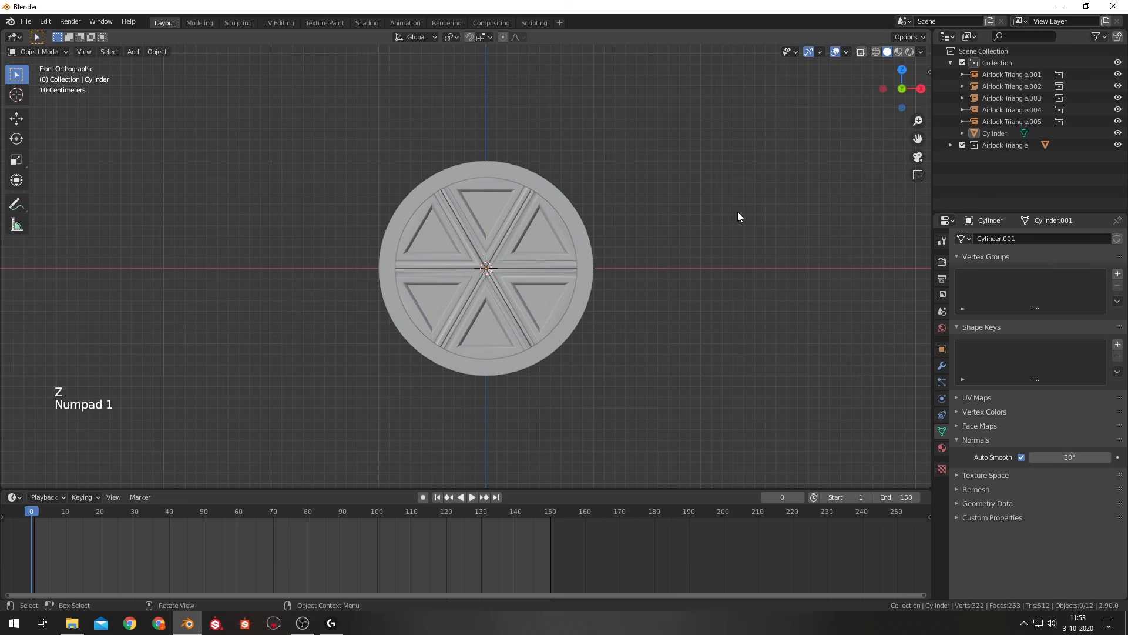
Move the frame ring -0.1 m along the Y axis in top view, snapping to increments.
left_click(509, 161)
middle_click_drag(632, 150, 489, 190)
key("KP_7")
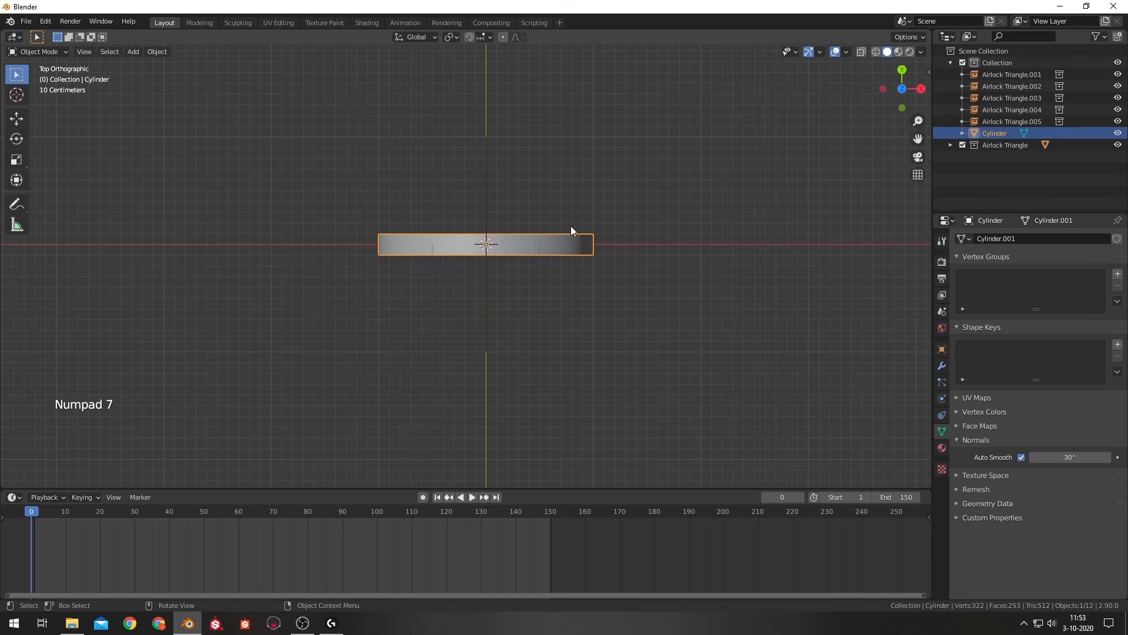
key("g")
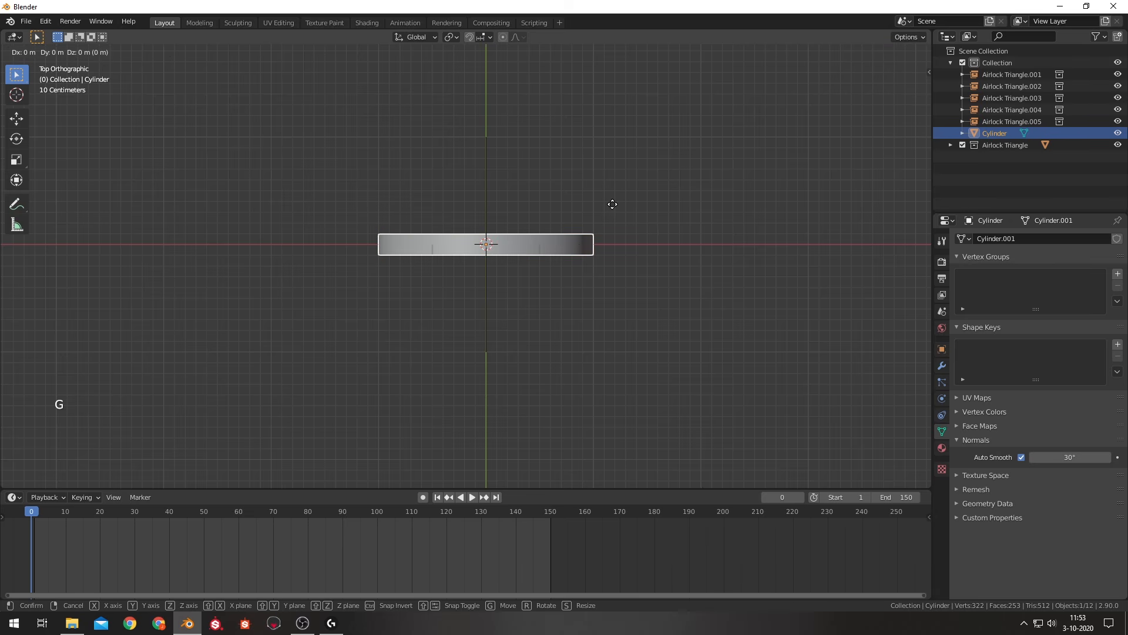
key("y")
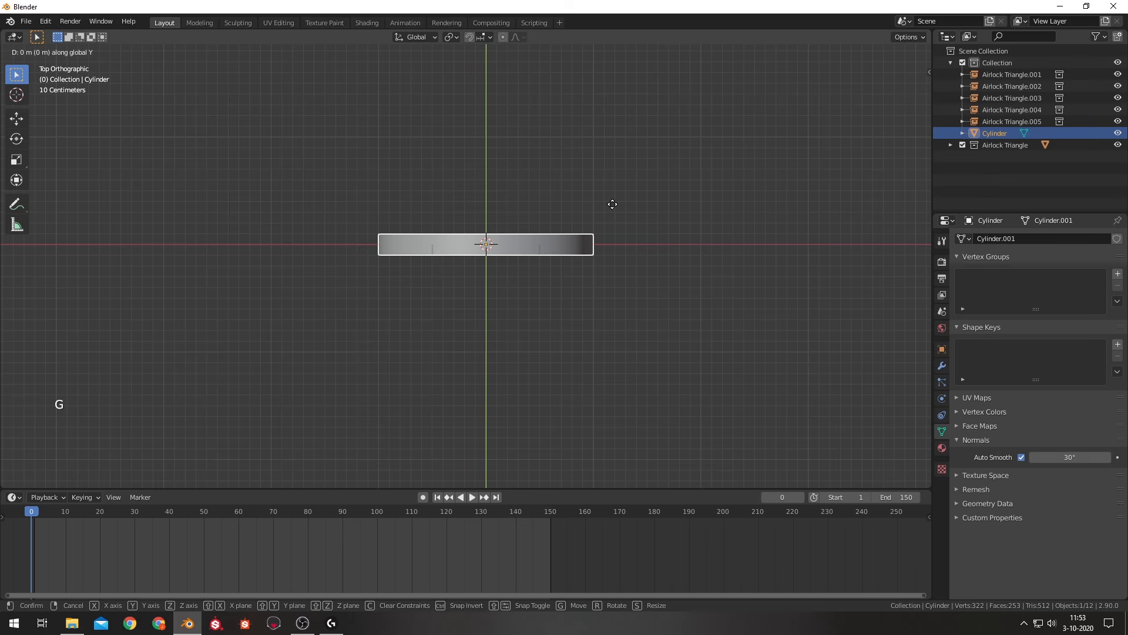
key("ctrl")
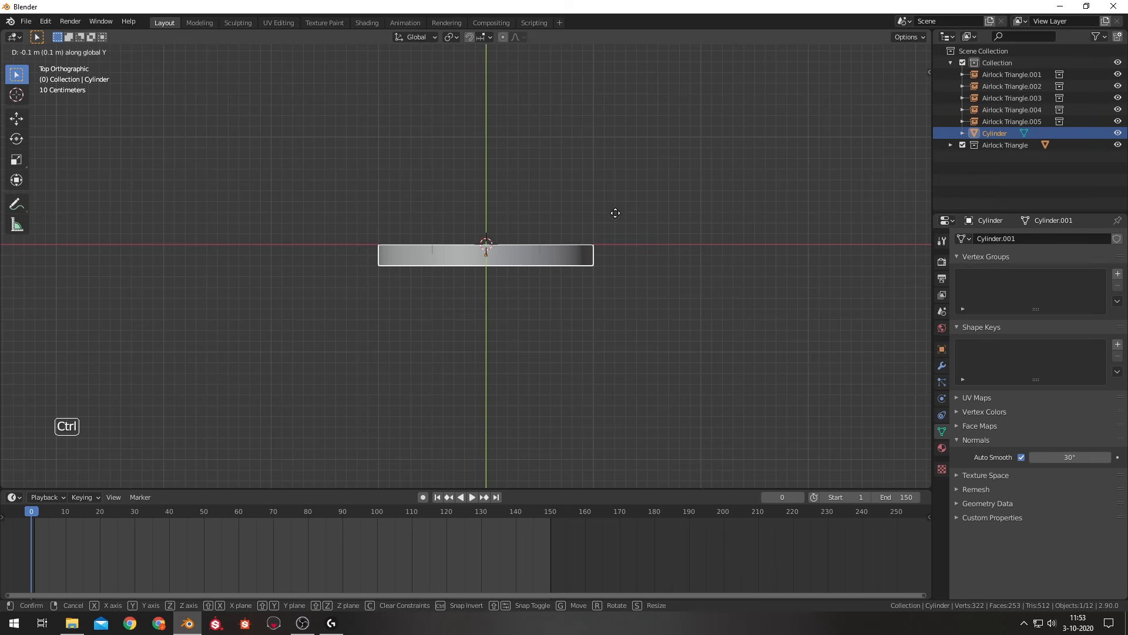
left_click(615, 211)
left_click(616, 210)
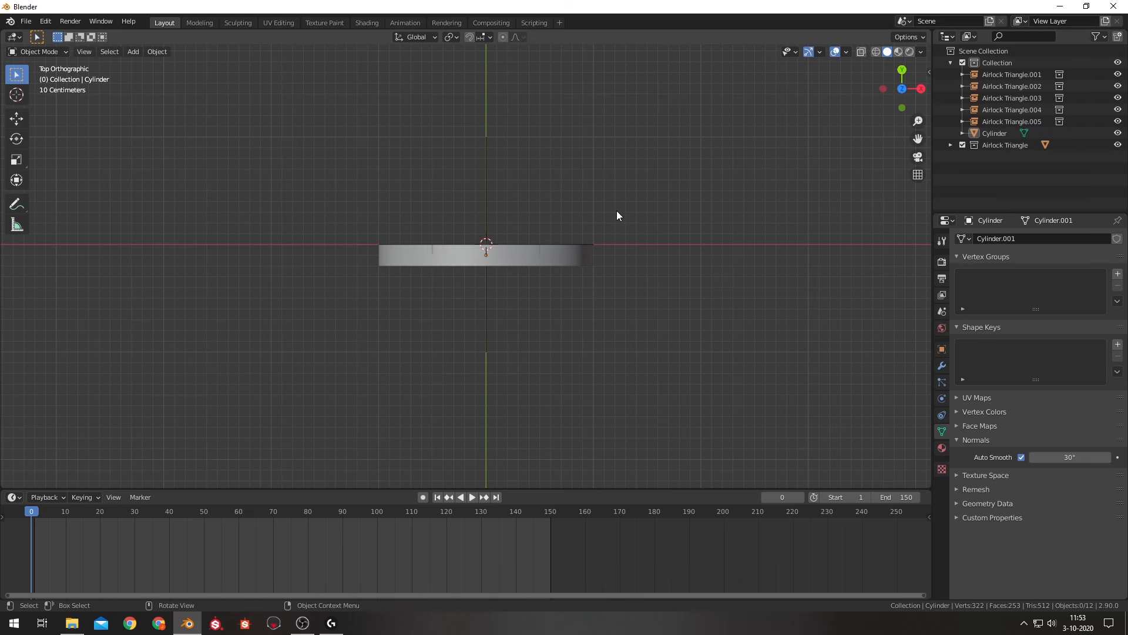
Play the door-opening animation in front view to check the triangles against the frame, stopping at frame 149.
key("KP_1")
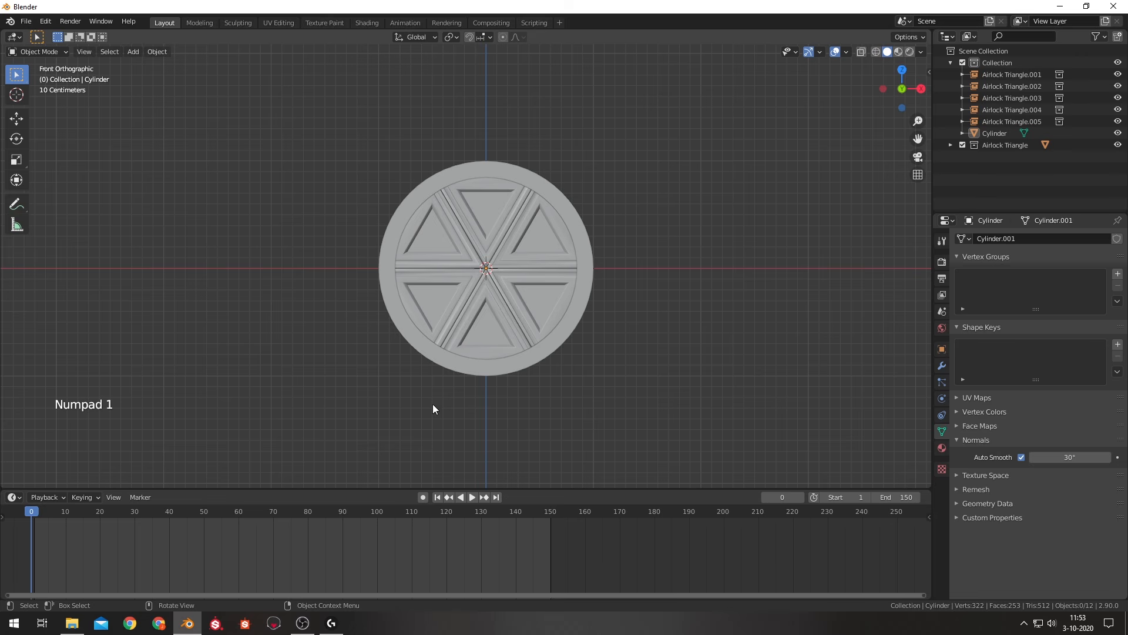
key("space")
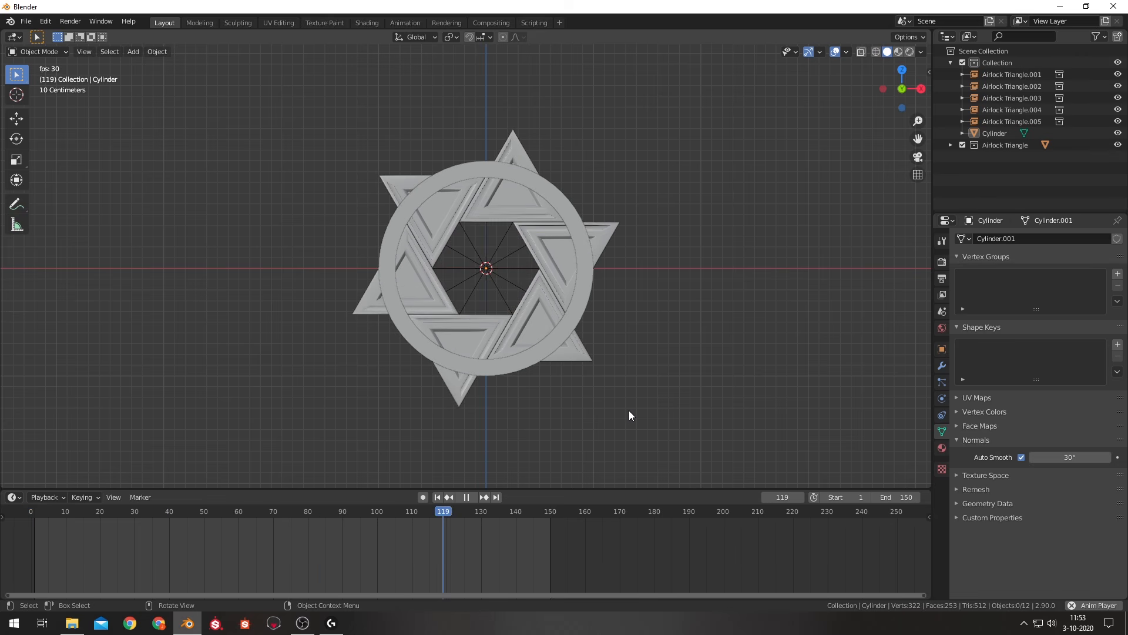
key("space")
In Edit Mode, bevel the frame's outer front edge loop by about 0.06 m with one segment.
scroll(653, 235, "up", 3)
left_click(658, 176)
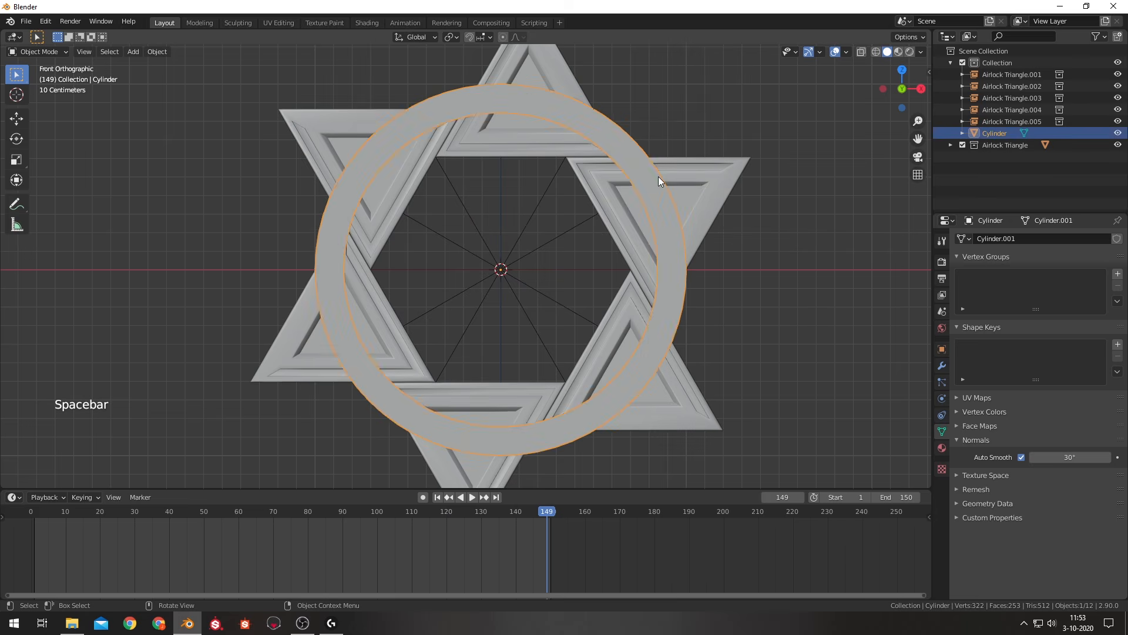
key("Tab")
middle_click_drag(763, 251, 569, 251)
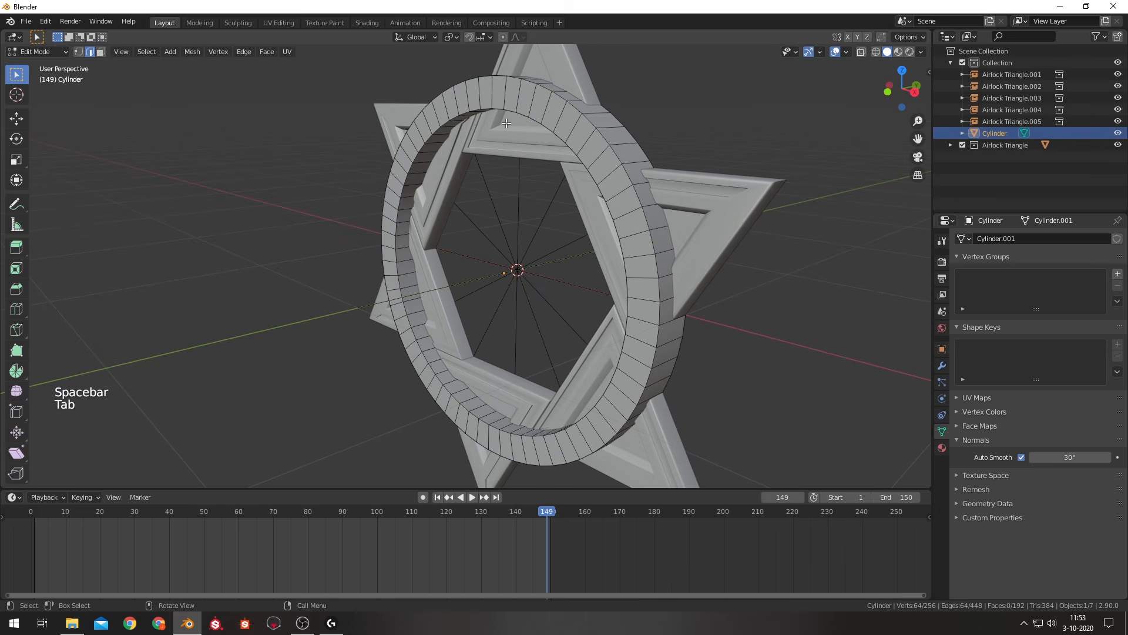
left_click(607, 136, "alt+shift")
key("ctrl+b")
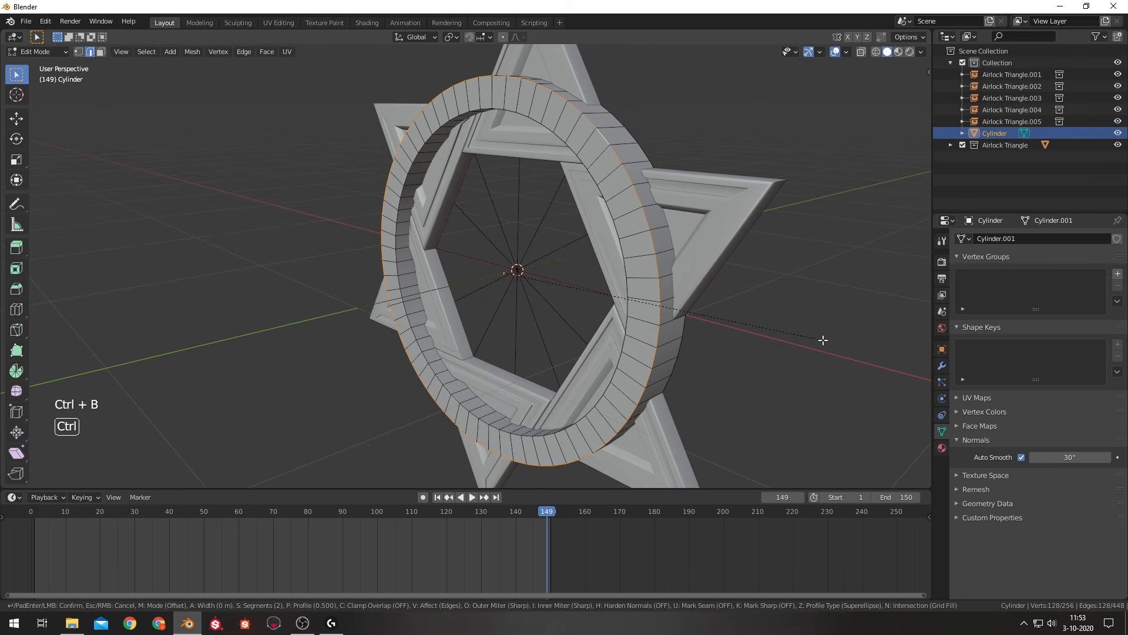
scroll(837, 354, "down", 1)
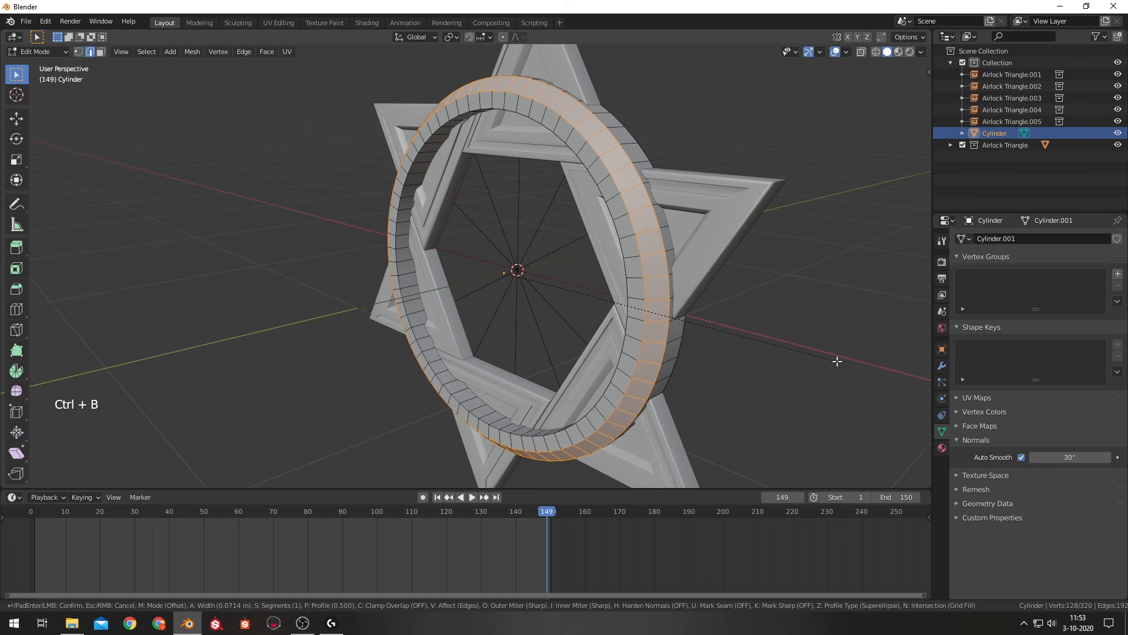
left_click(834, 361)
Bevel the frame's inner front edge loop by about 0.05 m with one segment.
middle_click_drag(833, 360, 588, 270)
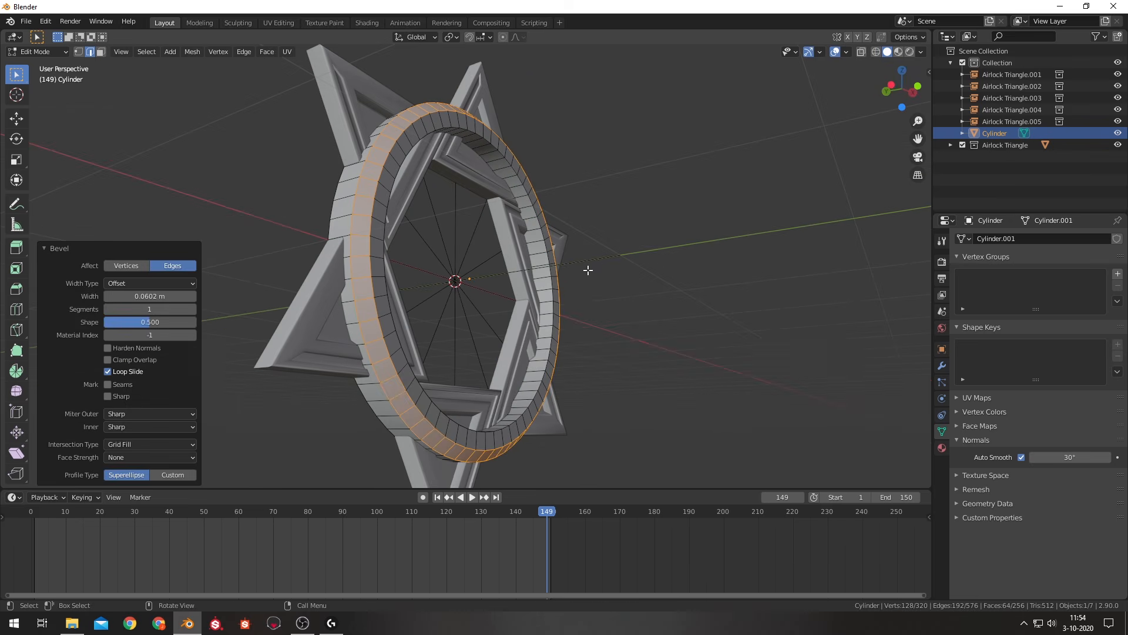
left_click(556, 288, "alt+shift")
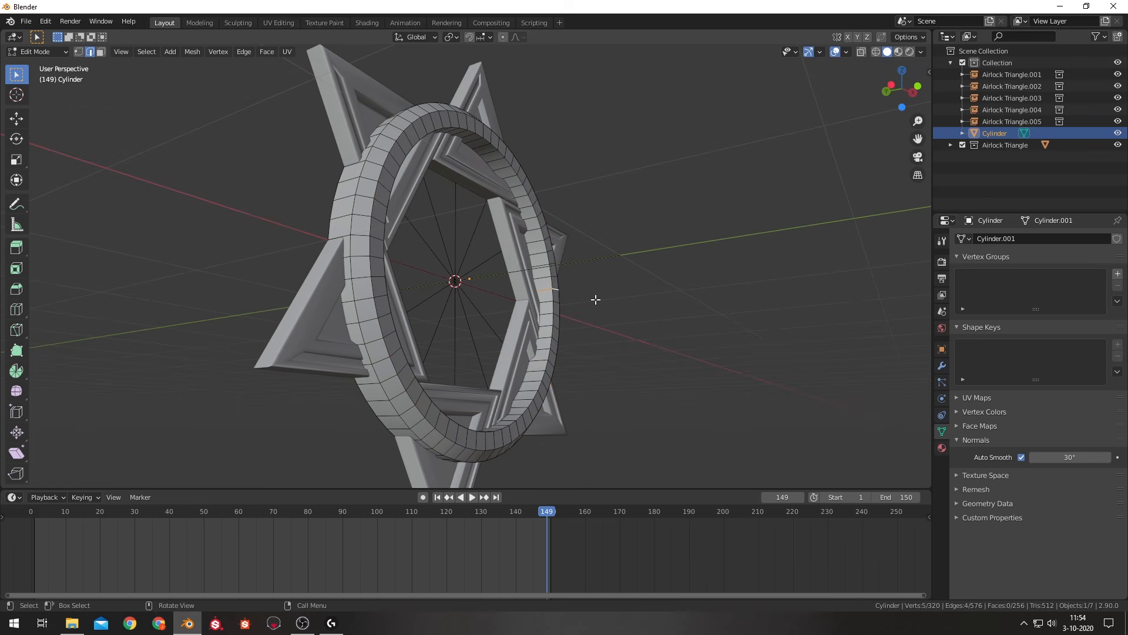
left_click(552, 293, "alt+shift")
key("ctrl+b")
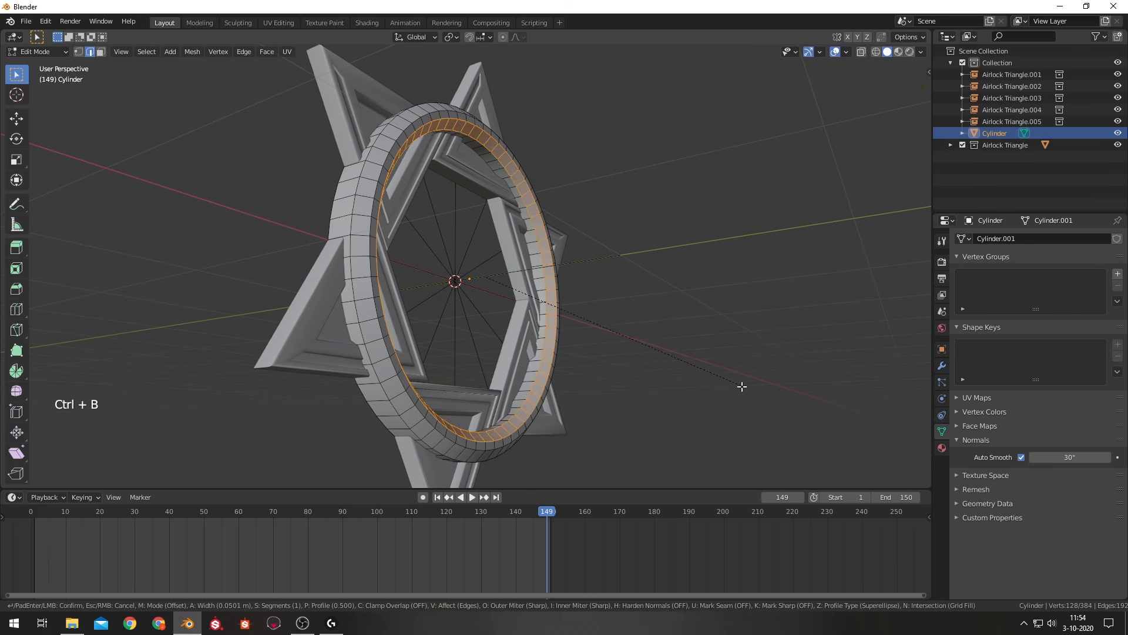
left_click(741, 386)
In face select mode, select the outer bevel's face loop and inset it by about 0.023 m.
middle_click_drag(741, 385, 506, 195)
left_click(199, 105)
left_click(101, 51)
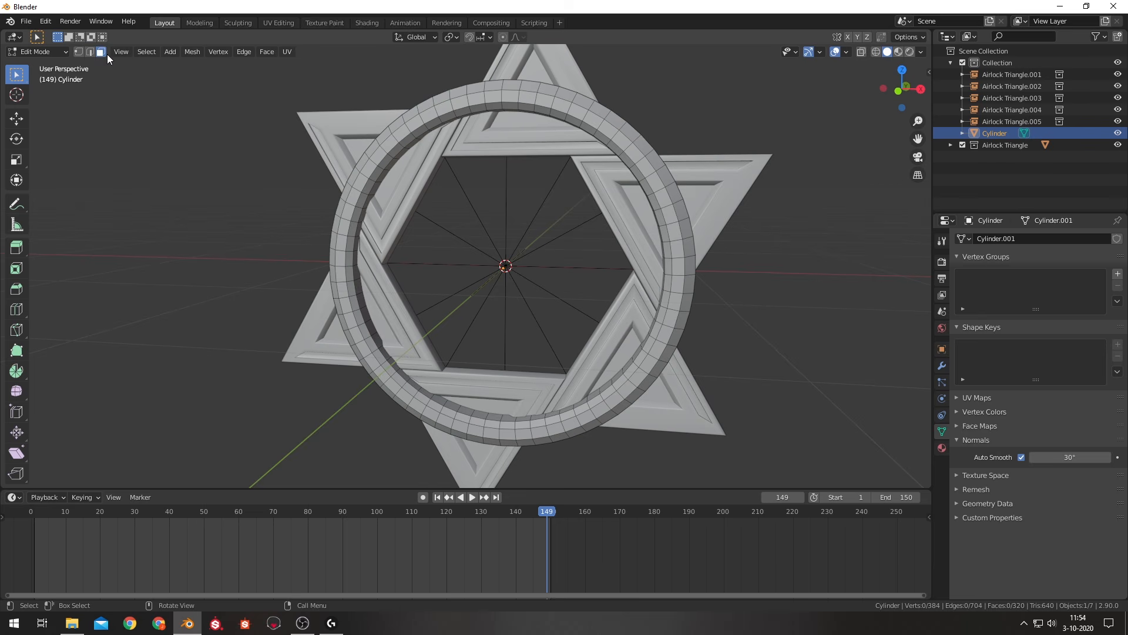
middle_click_drag(285, 98, 679, 221)
left_click(458, 235, "alt+shift")
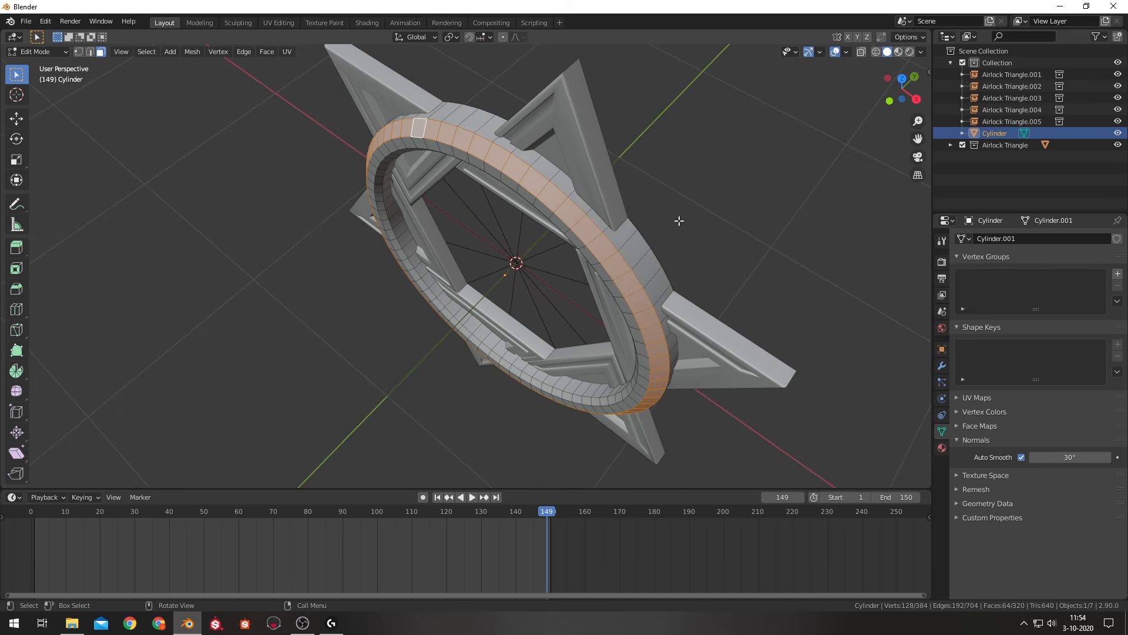
key("i")
left_click(759, 239)
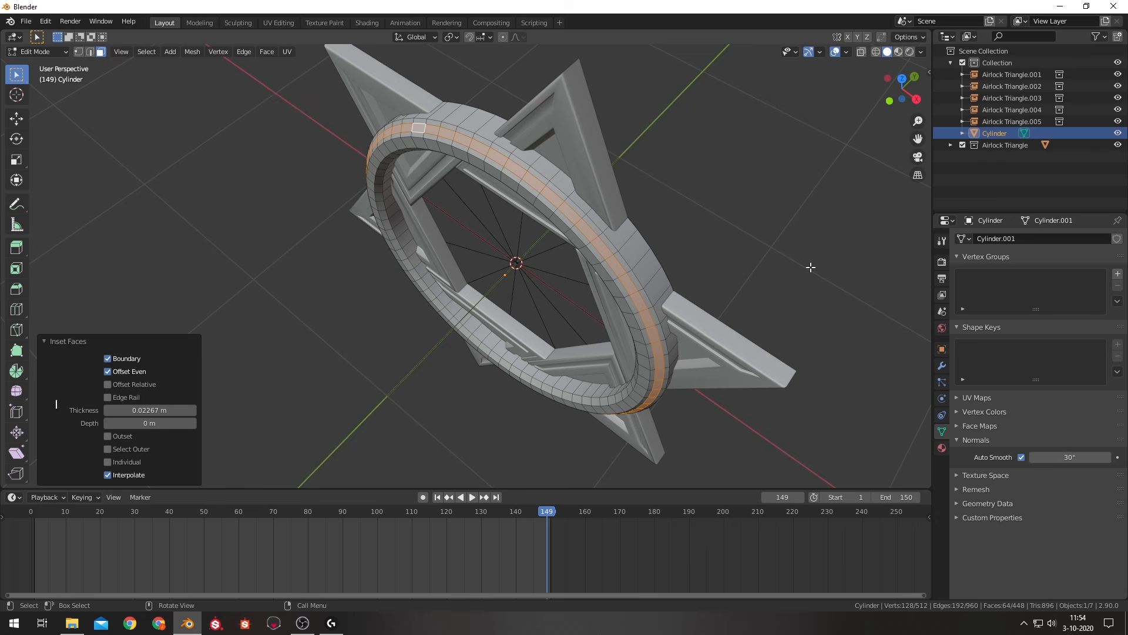
Extrude the inset face loop in place, shrink it inward by about 0.019 m to form a groove, and return to Object Mode.
key("e")
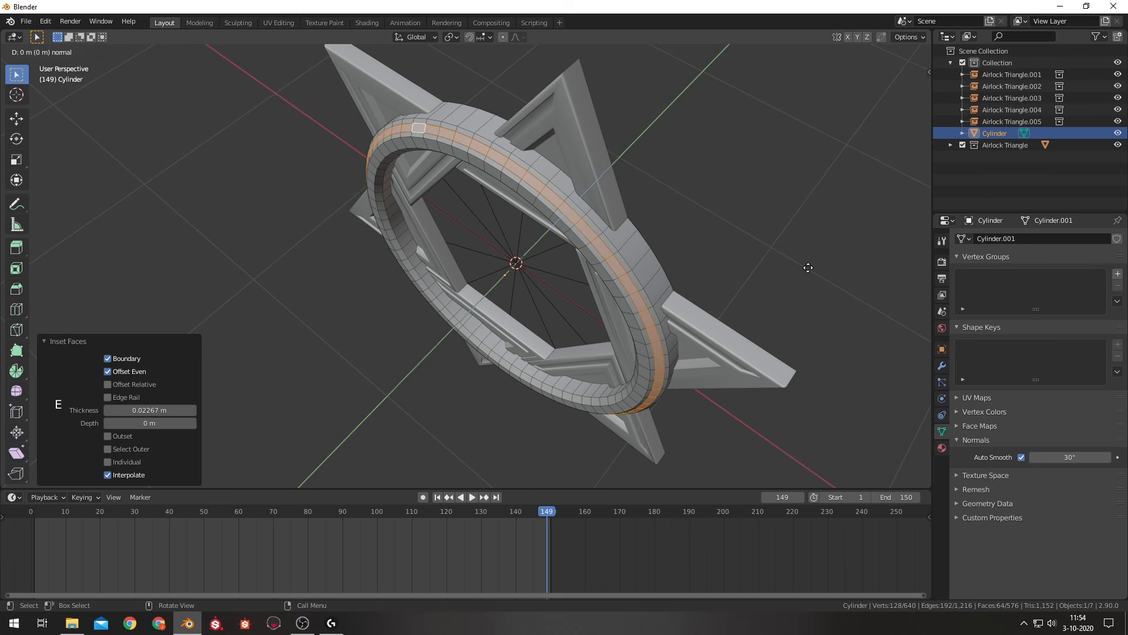
right_click(808, 267)
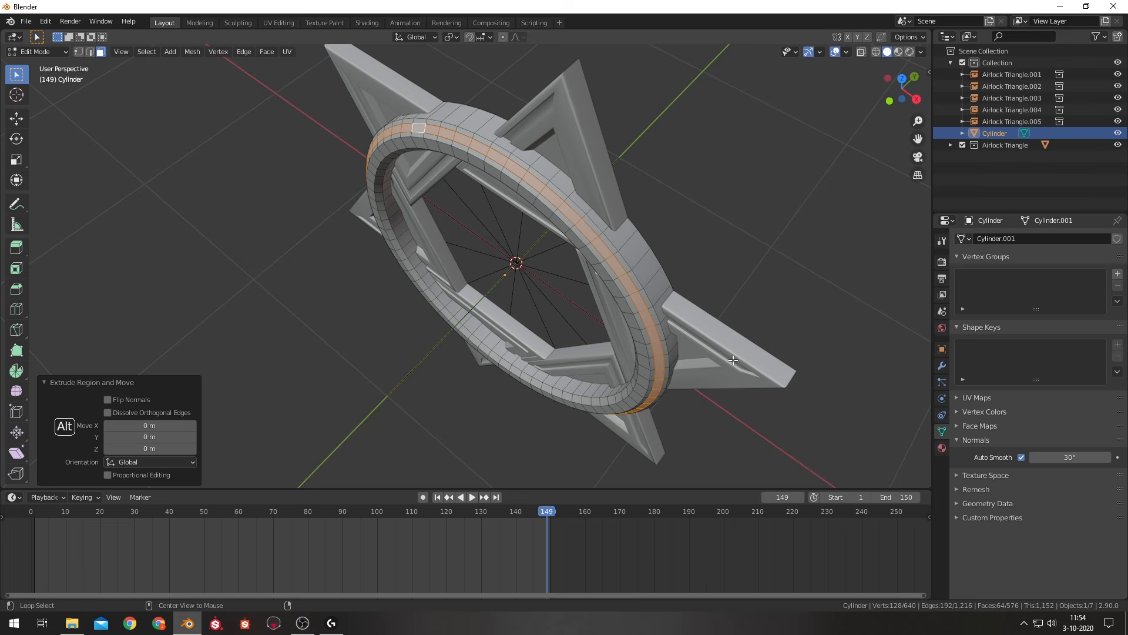
key("alt+s")
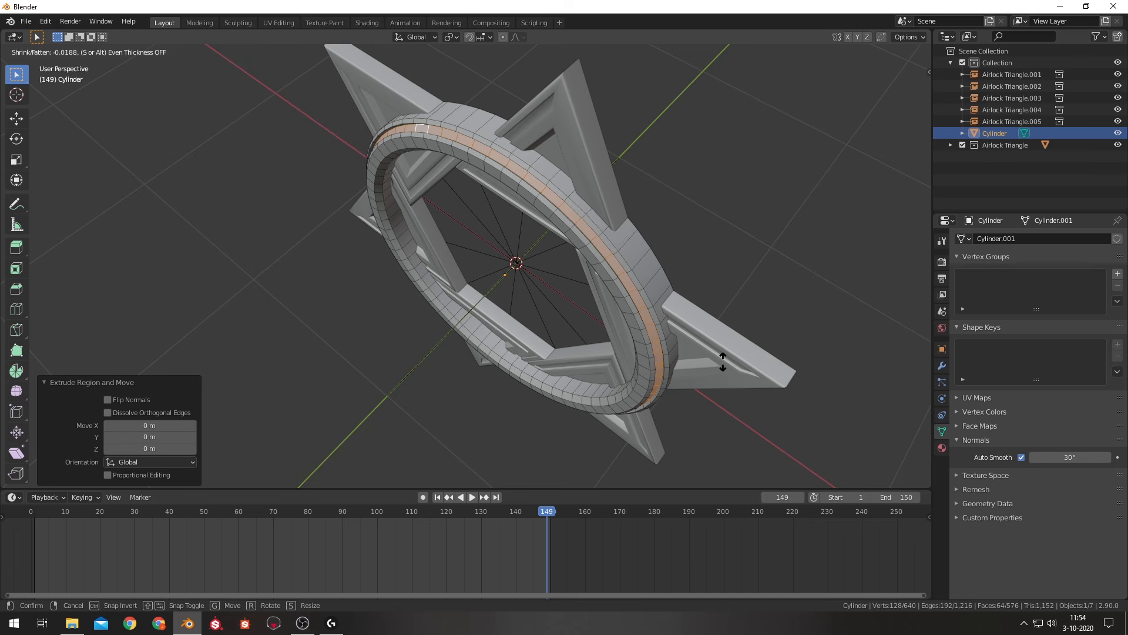
left_click(723, 362)
key("Tab")
key("KP_1")
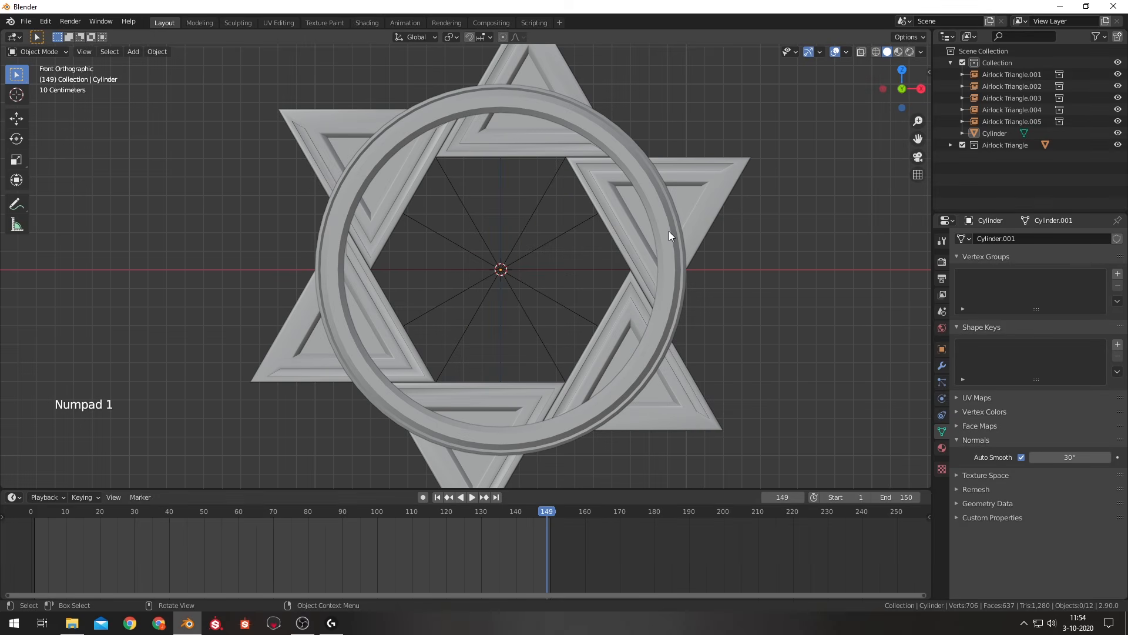
Switch the viewport to Material Preview shading and inspect the frame with the opened door.
scroll(799, 266, "down", 2)
key("z")
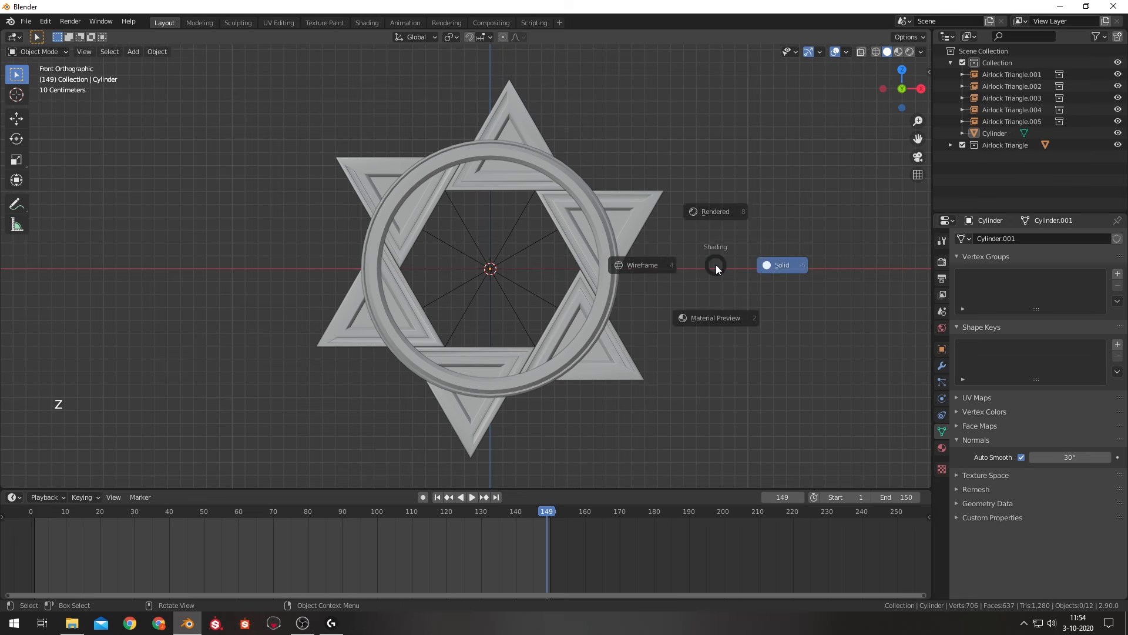
left_click(718, 336)
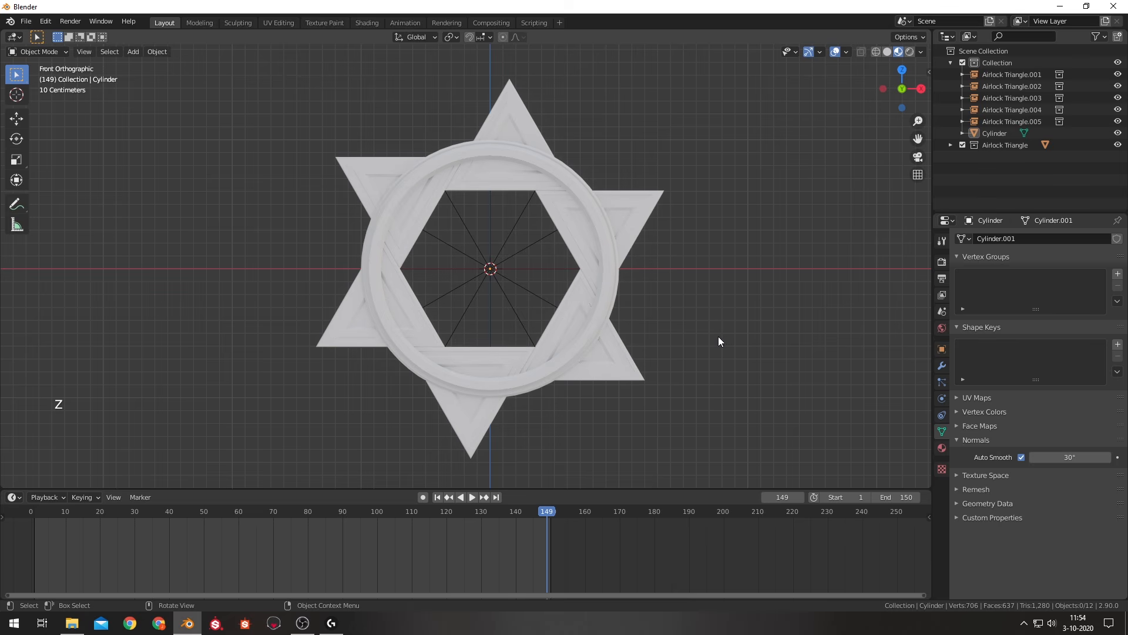
scroll(686, 298, "up", 2)
mouse_move(737, 268)
middle_mouse_down()
mouse_move(714, 262)
mouse_move(686, 281)
mouse_move(747, 267)
middle_mouse_up()
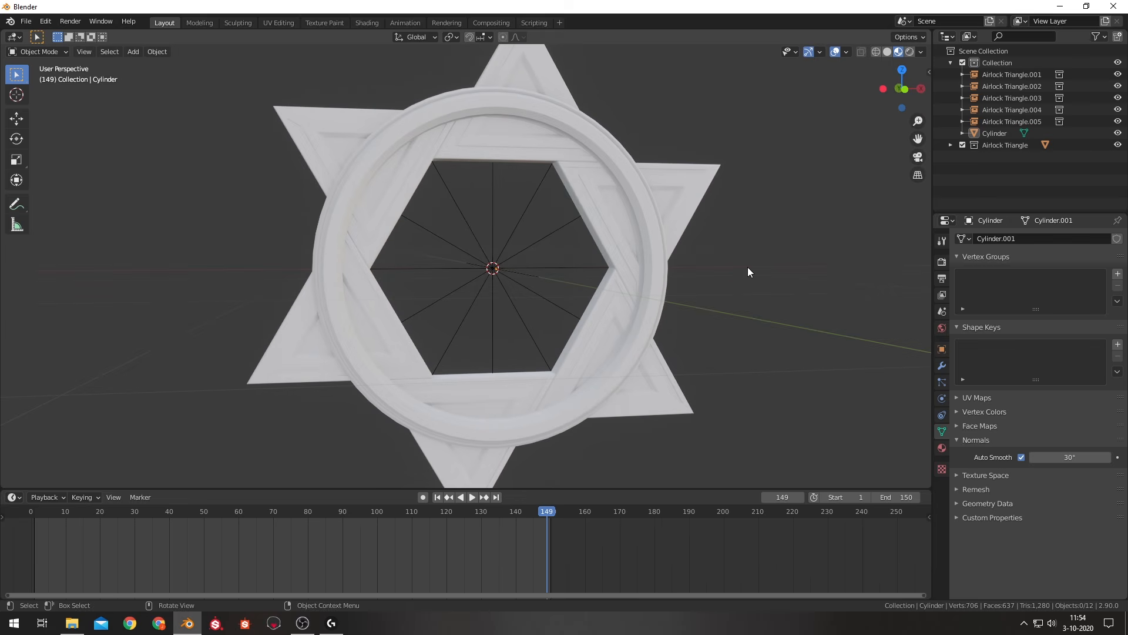
Add a second cylinder at the origin with 64 vertices, 1 m radius and 8 m depth.
key("KP_1")
key("shift+a")
mouse_move(523, 177)
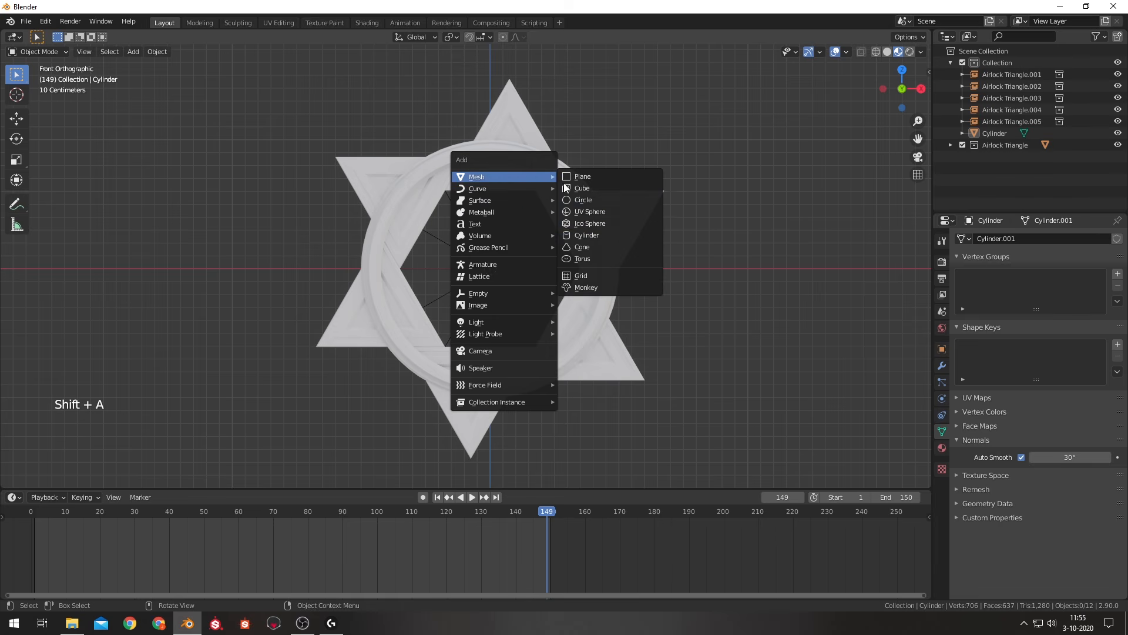
left_click(601, 234)
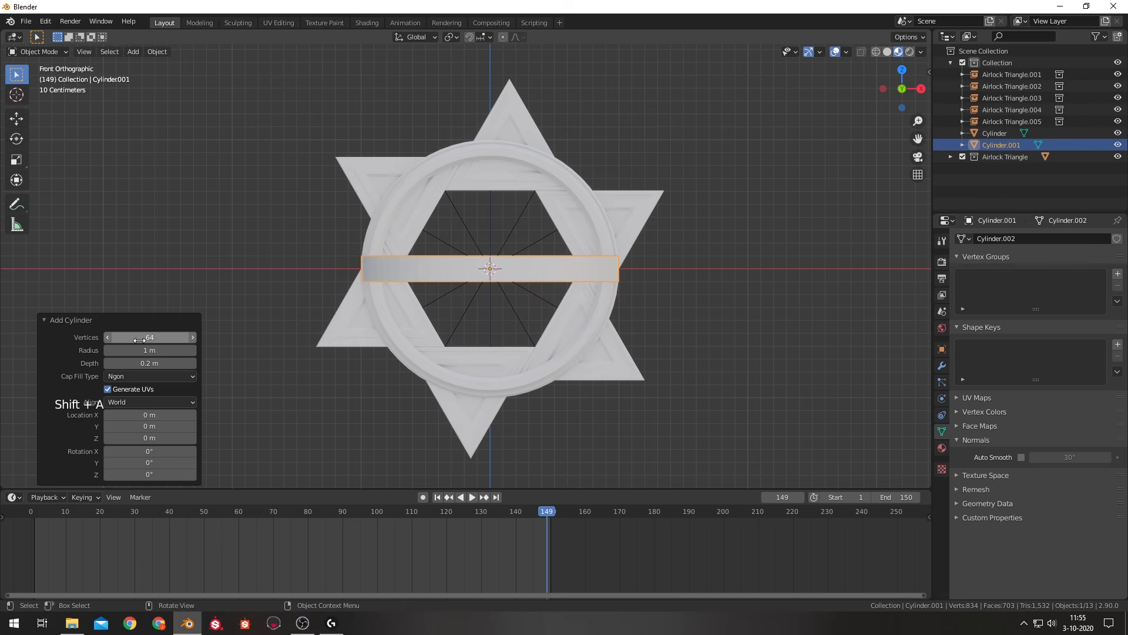
left_click(170, 363)
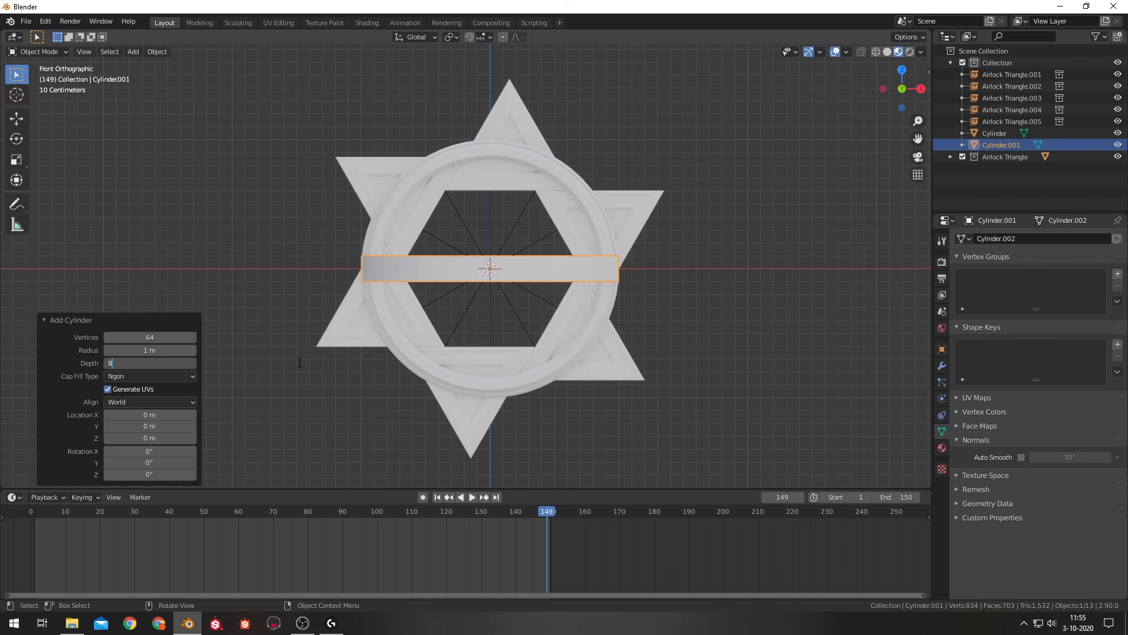
type("8")
key("Return")
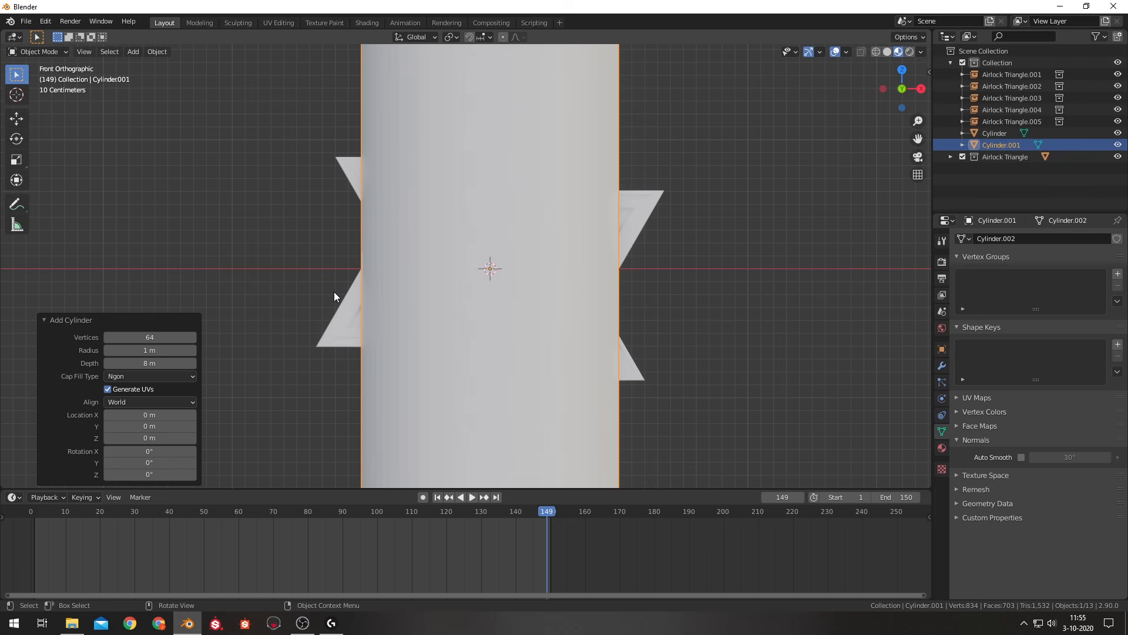
Shade the new large cylinder smooth and enable Auto Smooth for its normals.
left_click(153, 363)
right_click(478, 290)
left_click(480, 291)
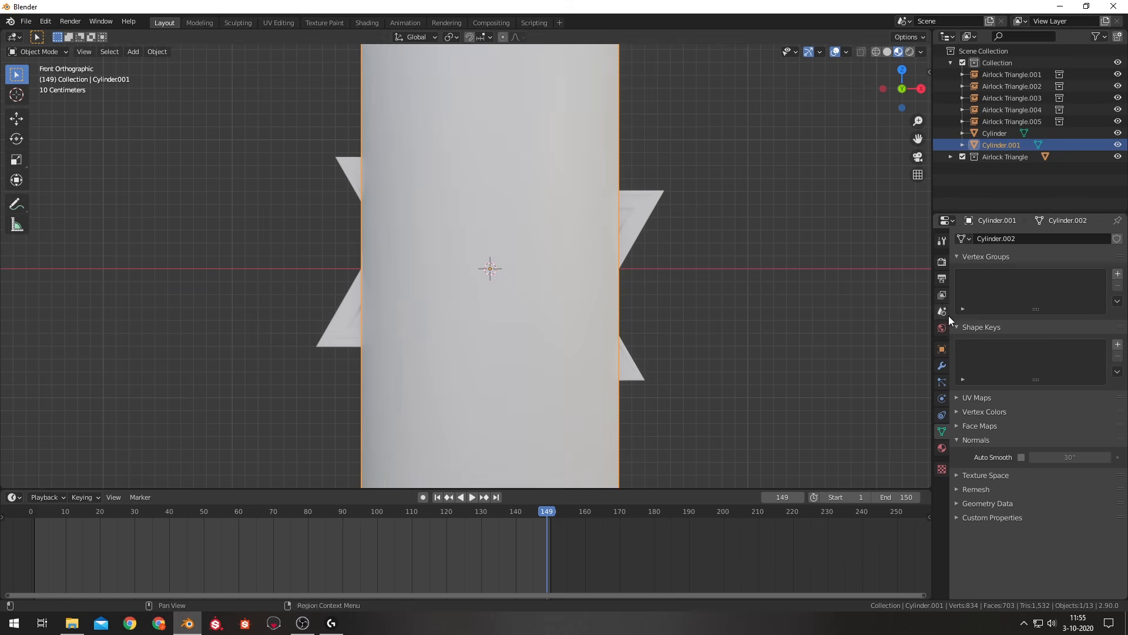
left_click(1020, 457)
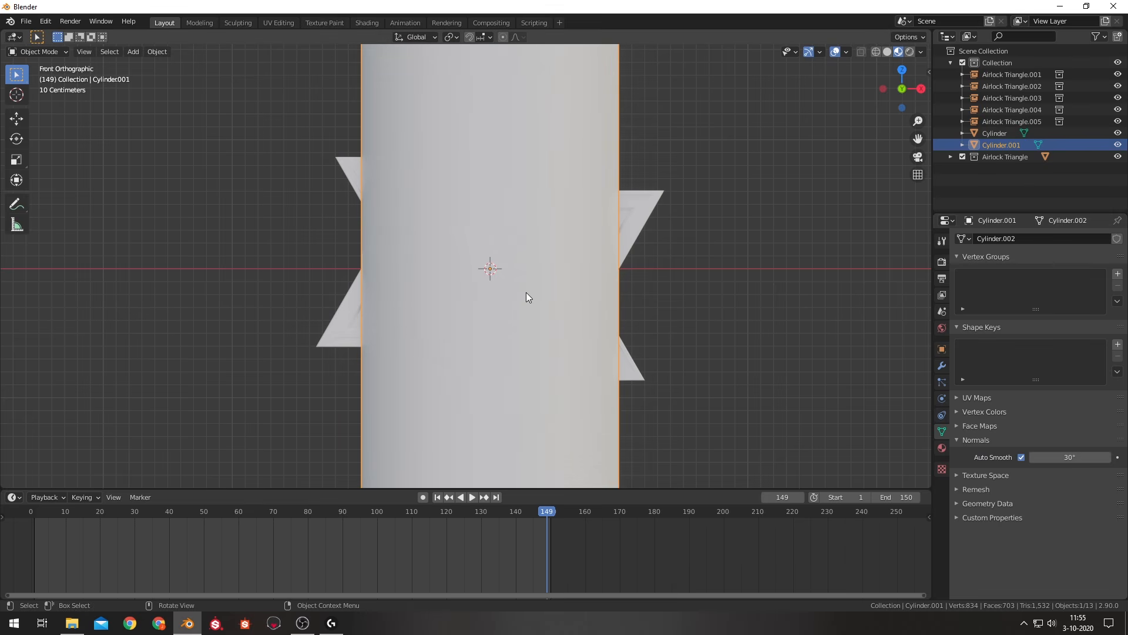
Rotate the large cylinder 90° about the global X axis.
key("r")
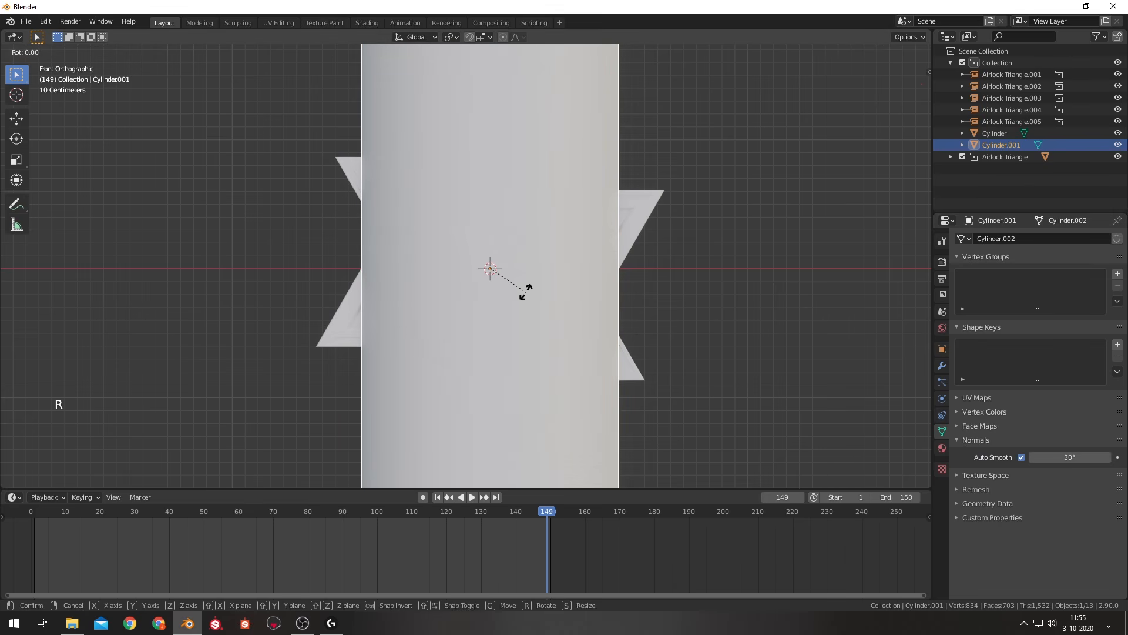
key("x")
key("9")
key("0")
key("Return")
In top view, move the large cylinder along negative Y until its far end sits at the airlock door, then deselect it.
key("KP_7")
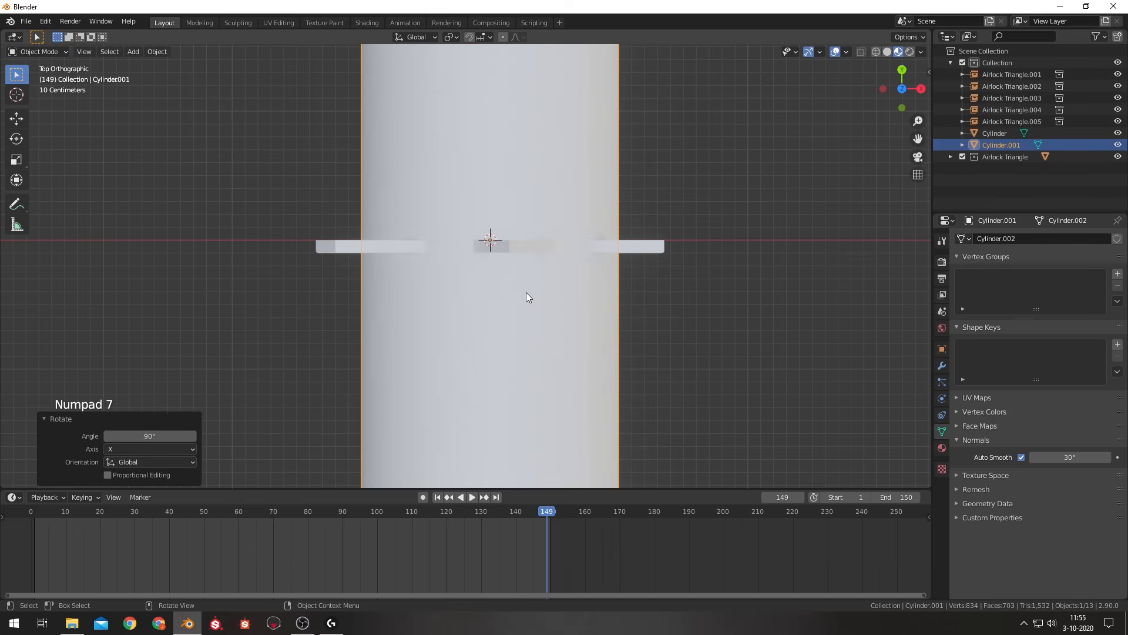
scroll(537, 249, "down", 6)
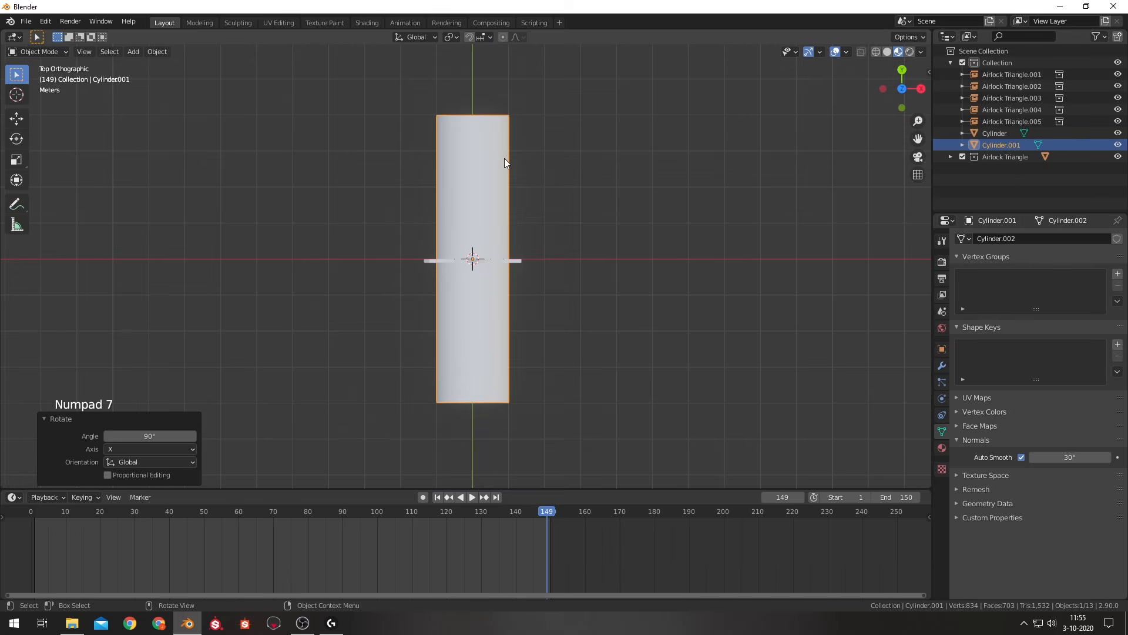
scroll(492, 168, "up", 1)
key("g")
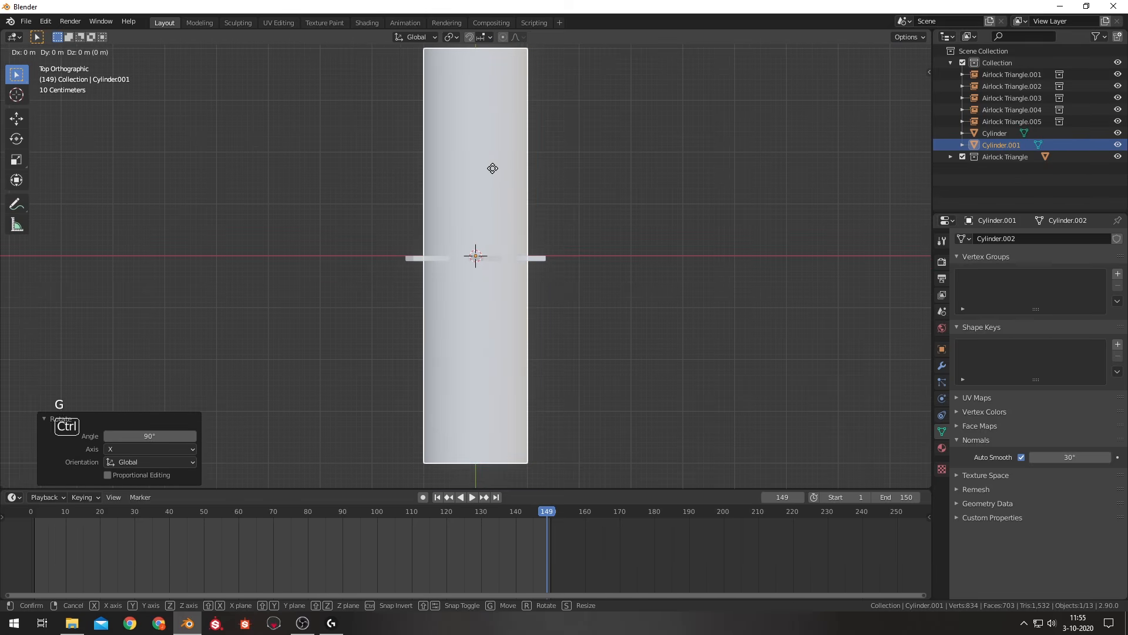
key("y")
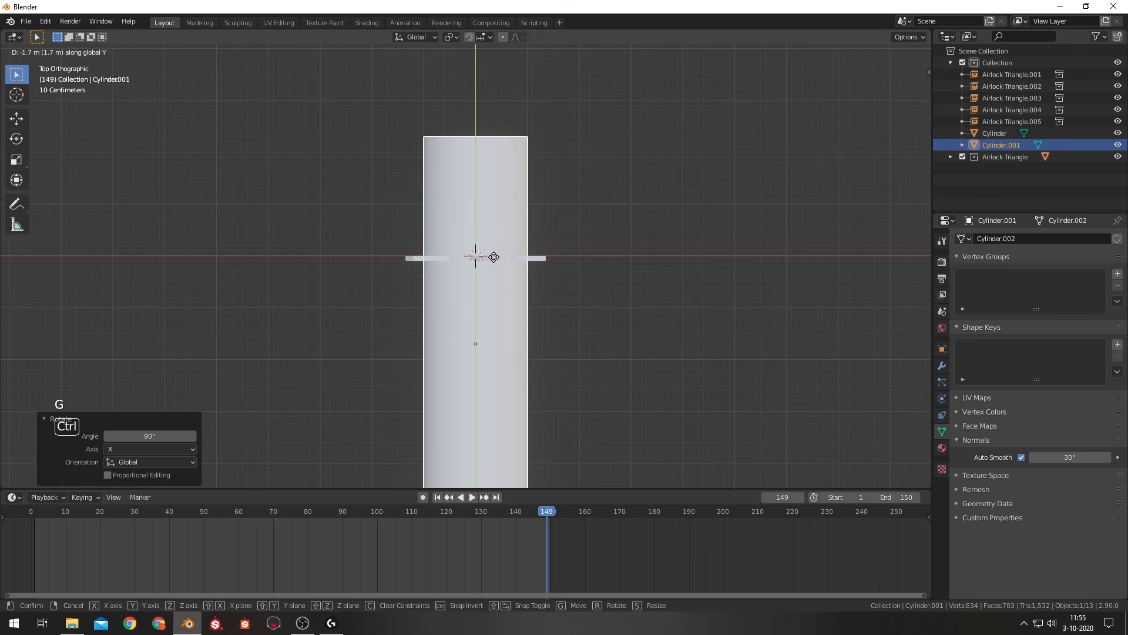
left_click(511, 375)
left_click(612, 392)
Enter Edit Mode on the large cylinder and delete the cap face at the end away from the door.
middle_click_drag(597, 370, 583, 129, "shift")
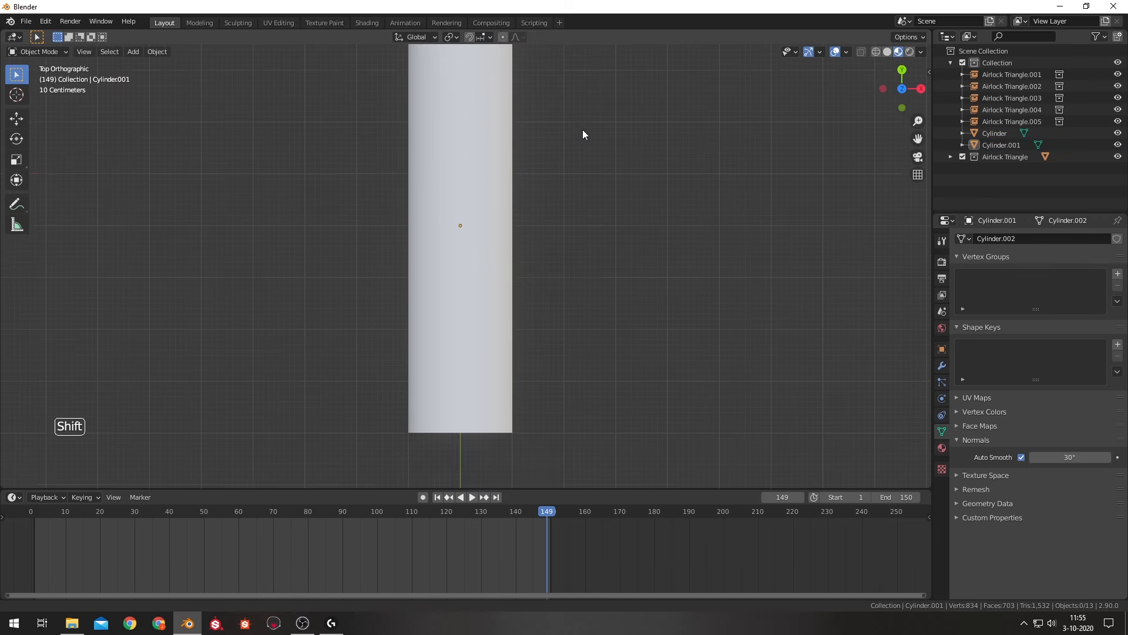
middle_click_drag(574, 269, 571, 125)
middle_click_drag(576, 187, 496, 251)
key("Tab")
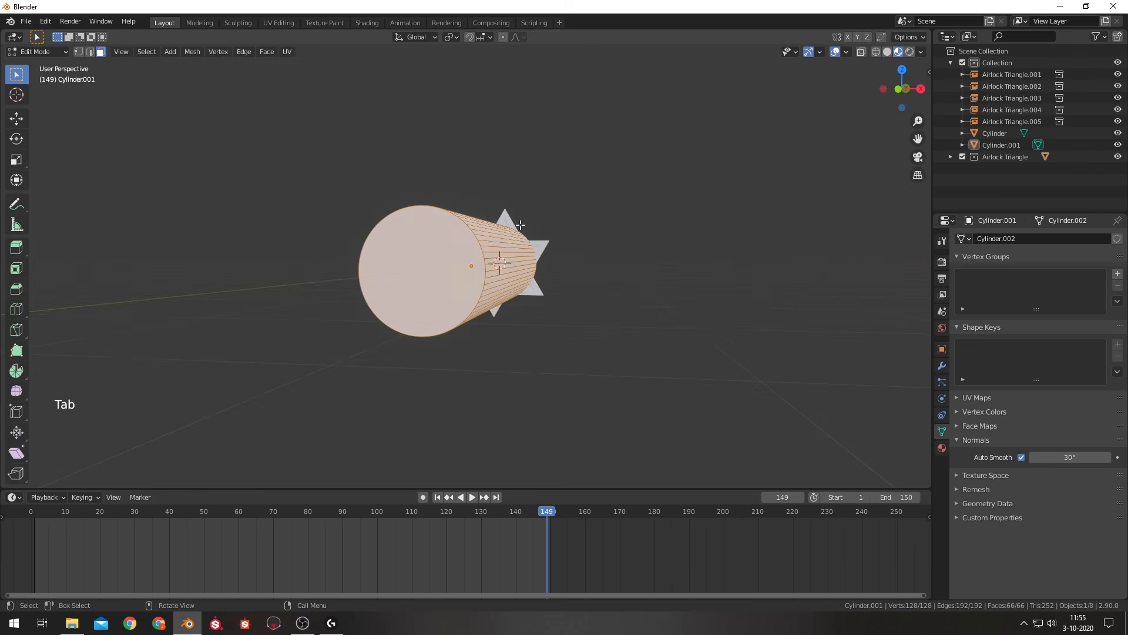
left_click(480, 250)
key("x")
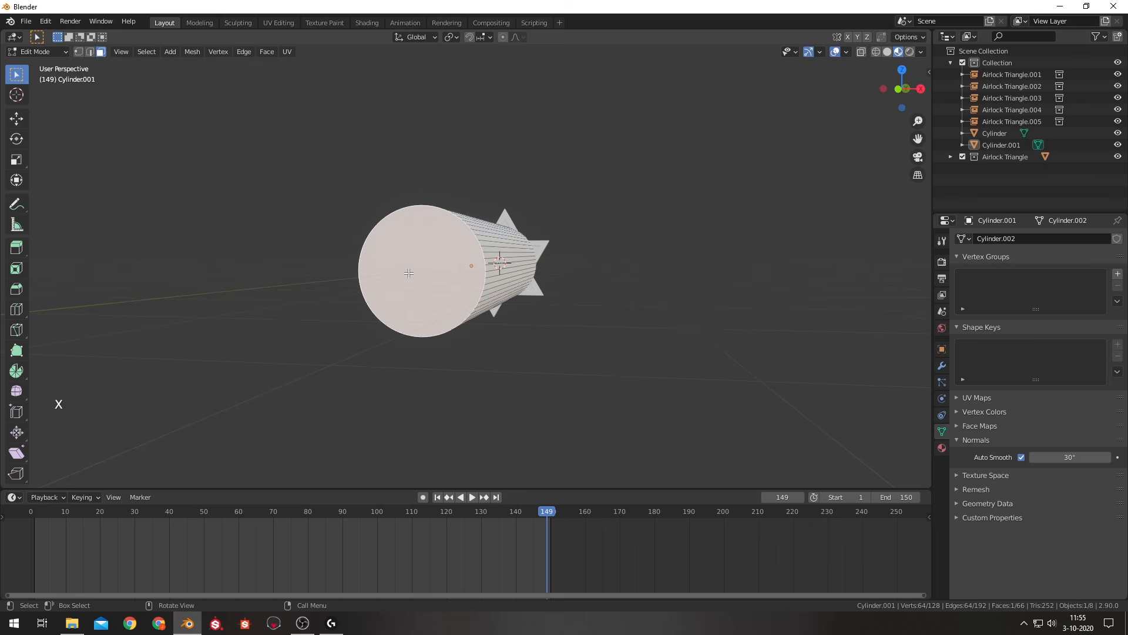
key("x")
left_click(408, 273)
middle_click_drag(511, 111, 535, 129)
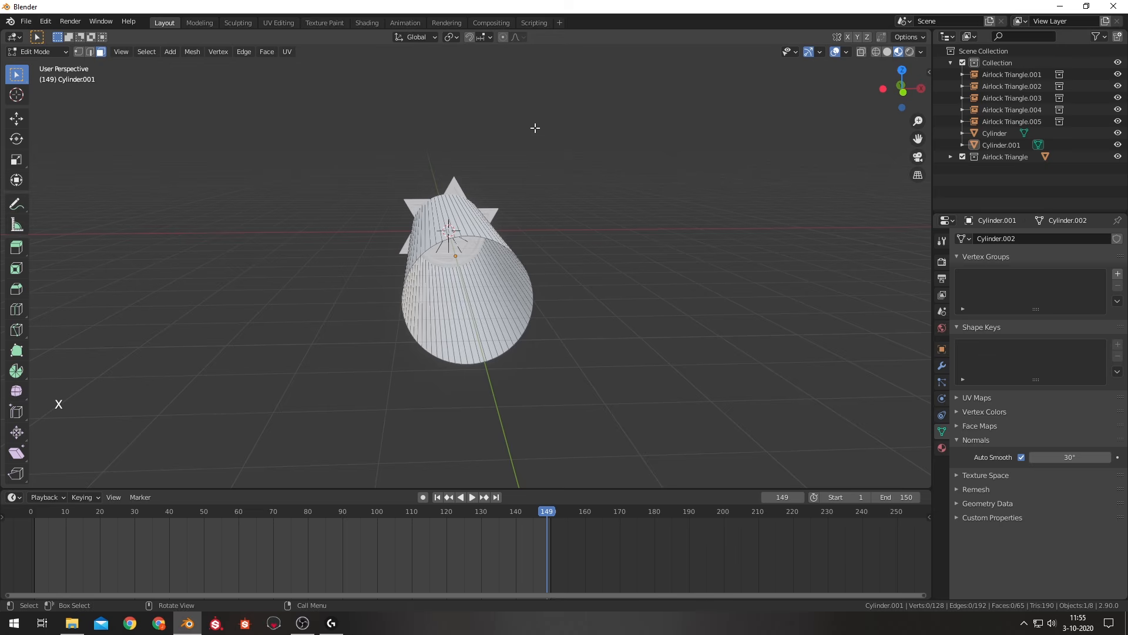
Inset the remaining cap face on the door side by about 0.253 m and delete the inner face.
key("KP_1")
scroll(450, 272, "up", 5)
middle_click_drag(450, 272, 467, 174)
scroll(468, 173, "down", 3)
middle_click_drag(650, 169, 461, 166, "shift")
scroll(339, 200, "up", 4)
left_click(462, 167)
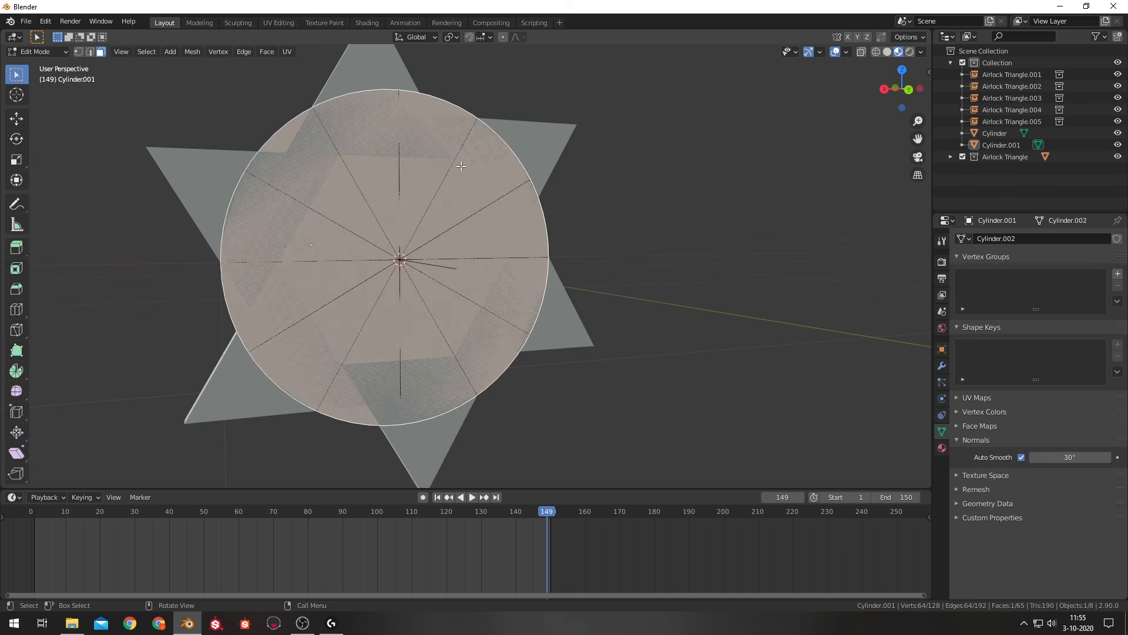
key("i")
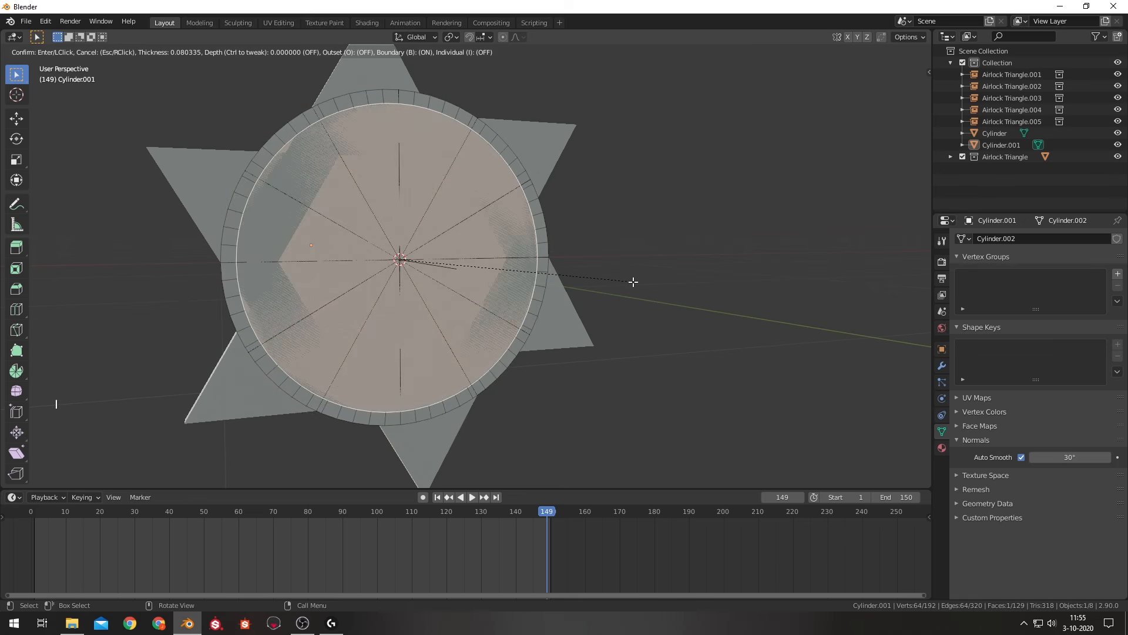
left_click(605, 284)
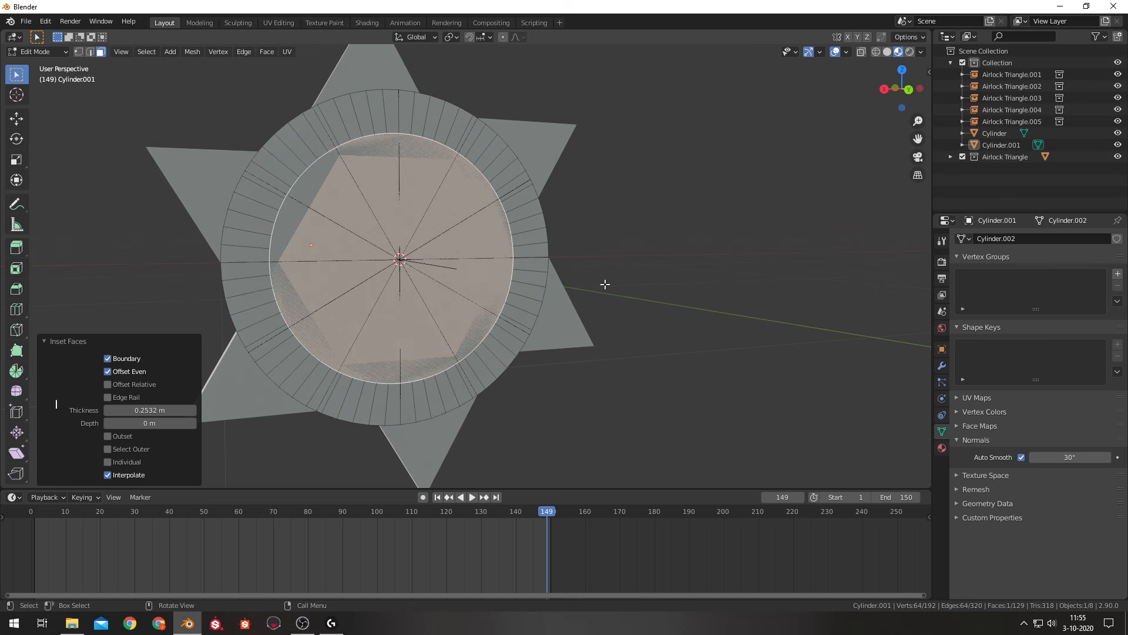
key("x")
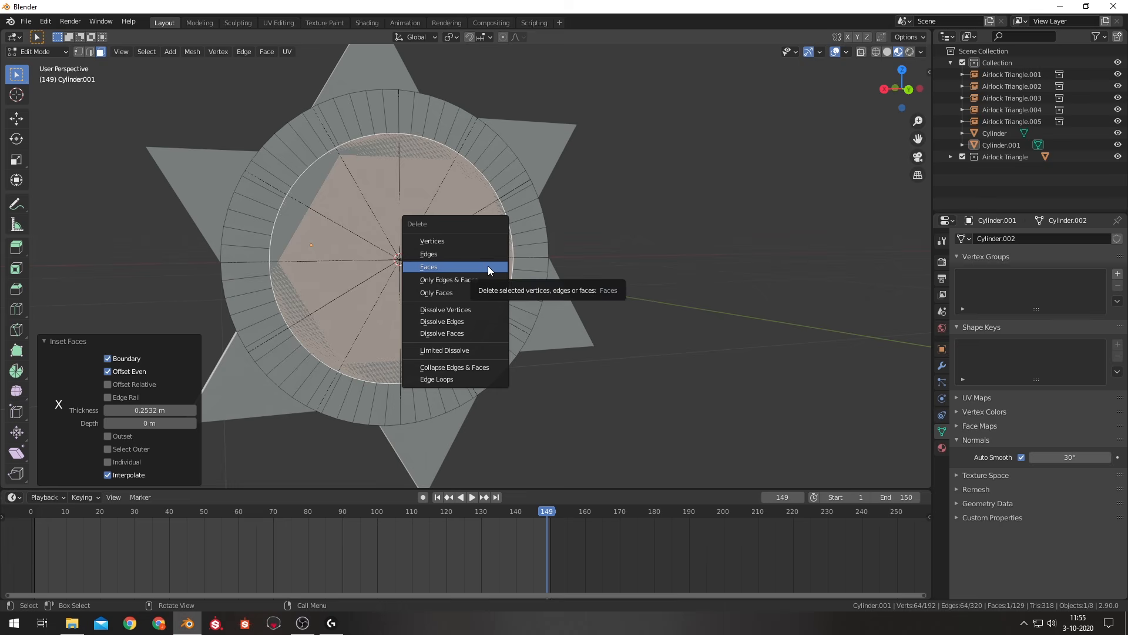
left_click(487, 266)
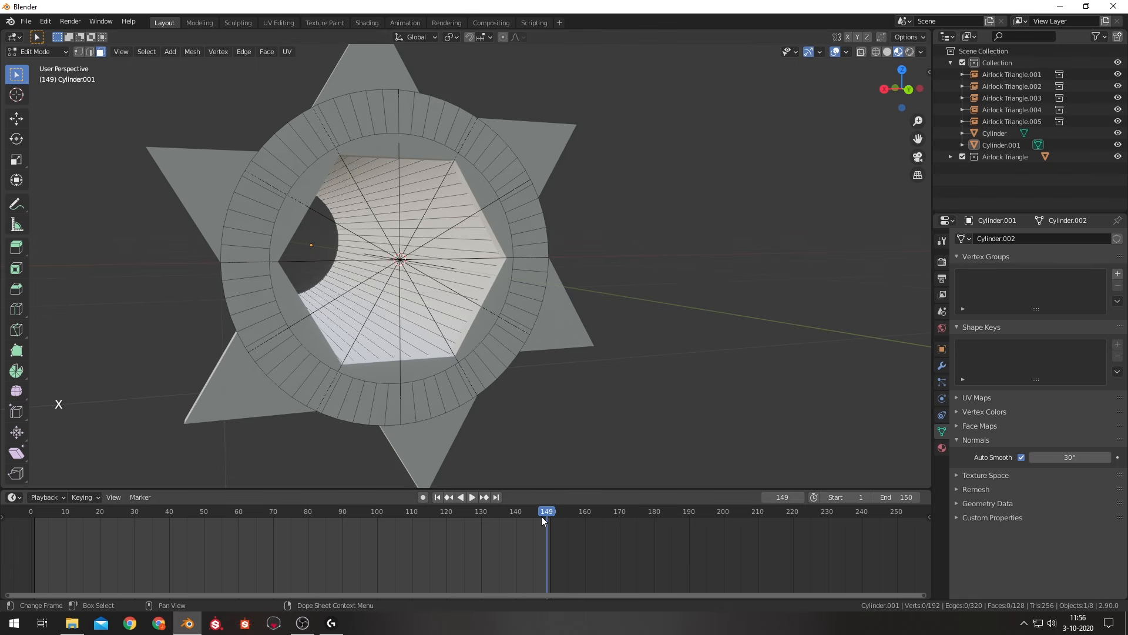
In Object Mode, scale the large cylinder up in X and Z only, making it clearly wider than the round frame.
mouse_move(541, 516)
left_mouse_down()
mouse_move(394, 516)
mouse_move(555, 520)
mouse_move(347, 520)
mouse_move(533, 525)
left_mouse_up()
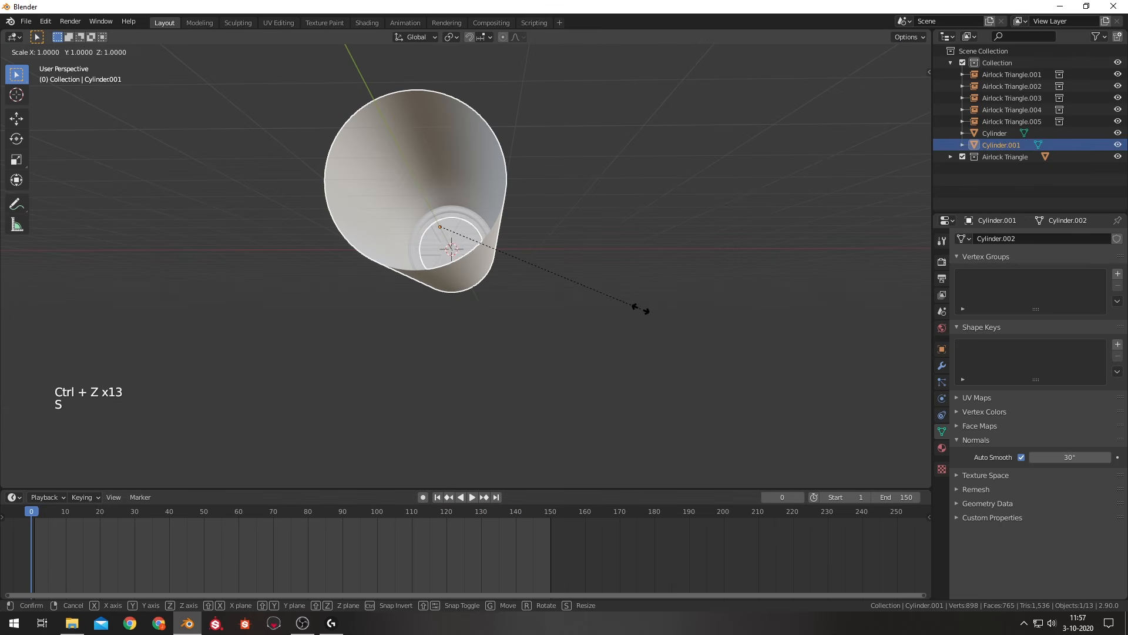
key("shift+y")
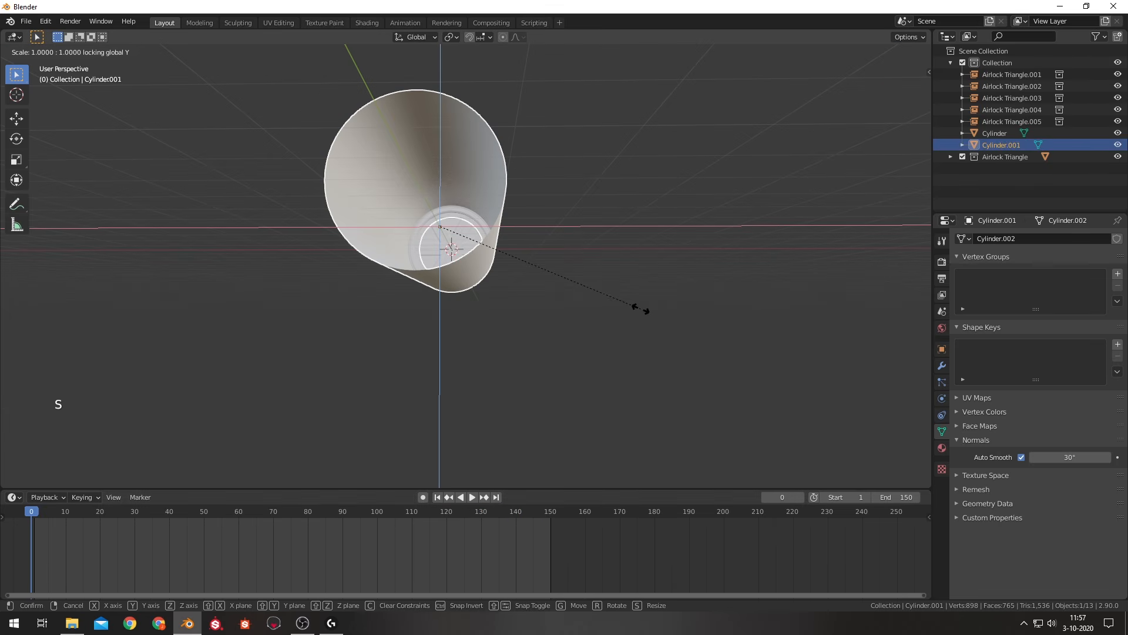
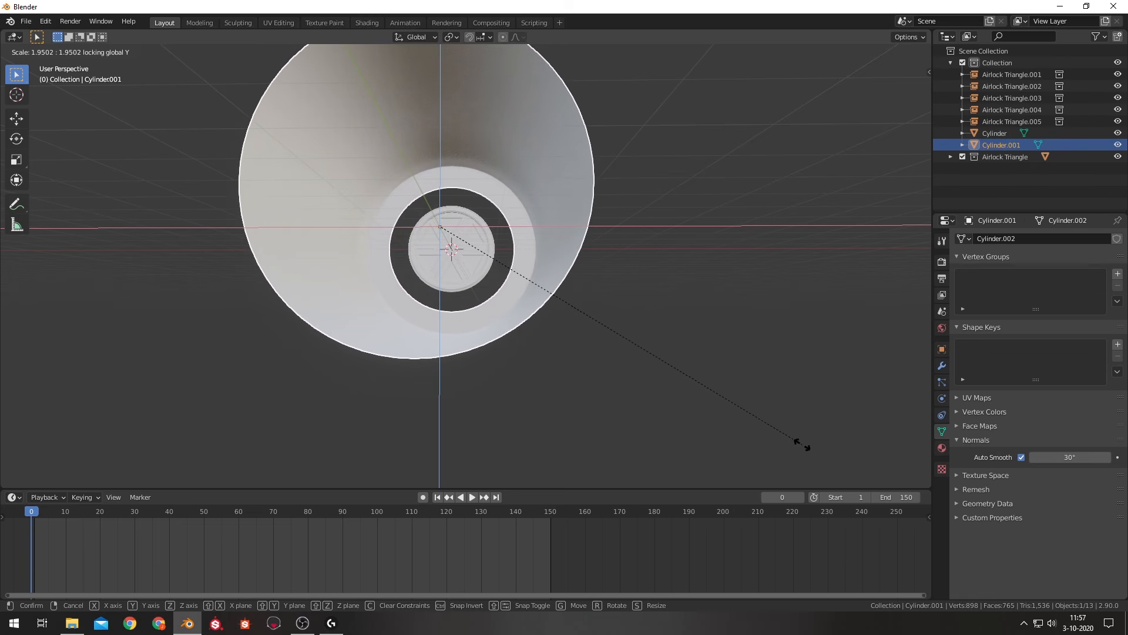
left_click(779, 417)
In edge select mode, scale the cap hole's edge loop to about 0.77 in X and Z to meet the round frame, then return to Object Mode.
key("Tab")
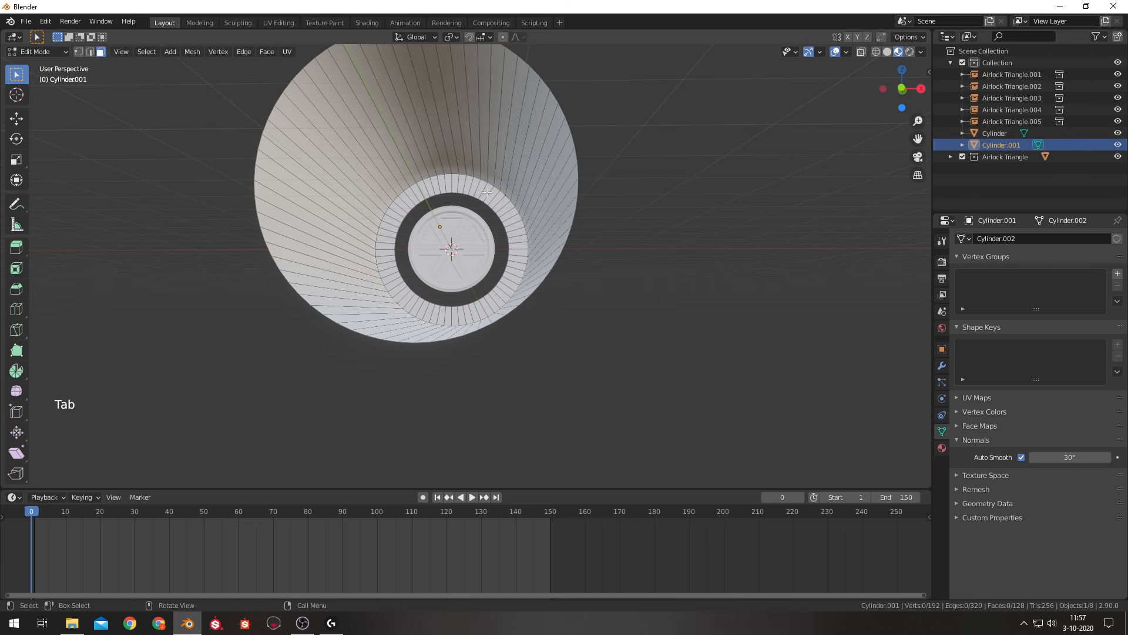
left_click(89, 51)
left_click(458, 191, "alt+shift")
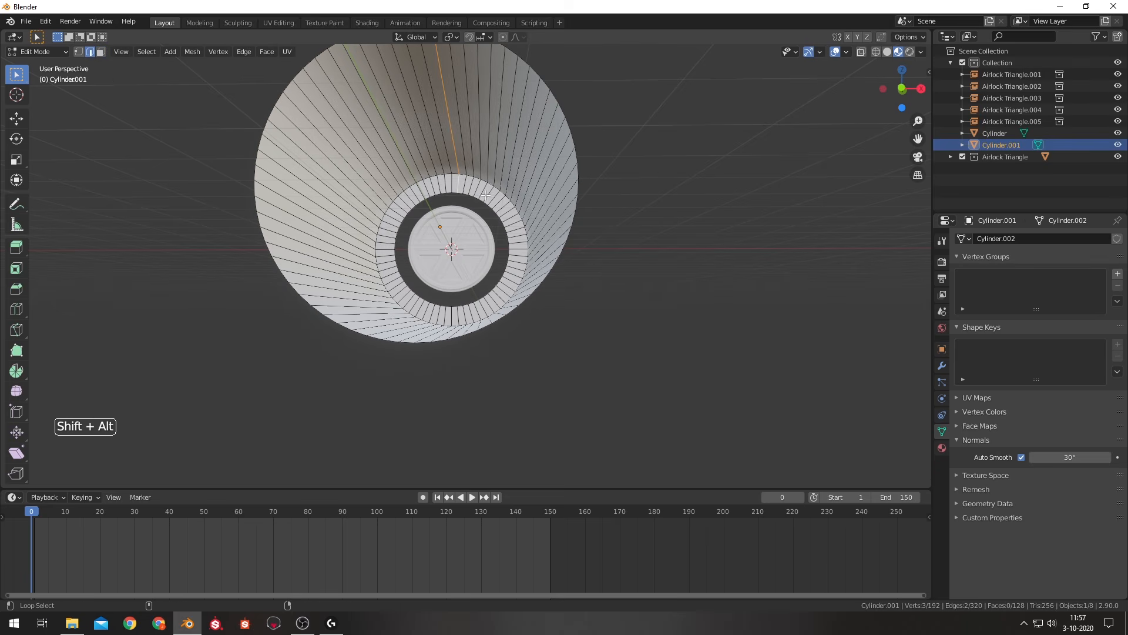
left_click(468, 197, "alt+shift")
left_click(468, 194, "alt+shift")
key("s")
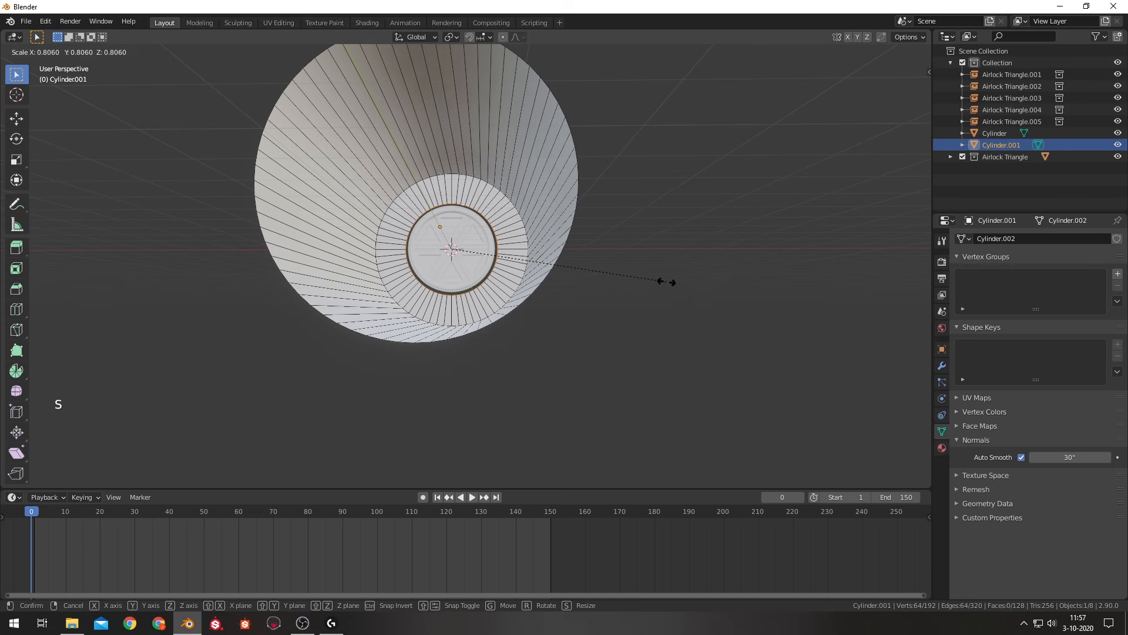
key("shift+y")
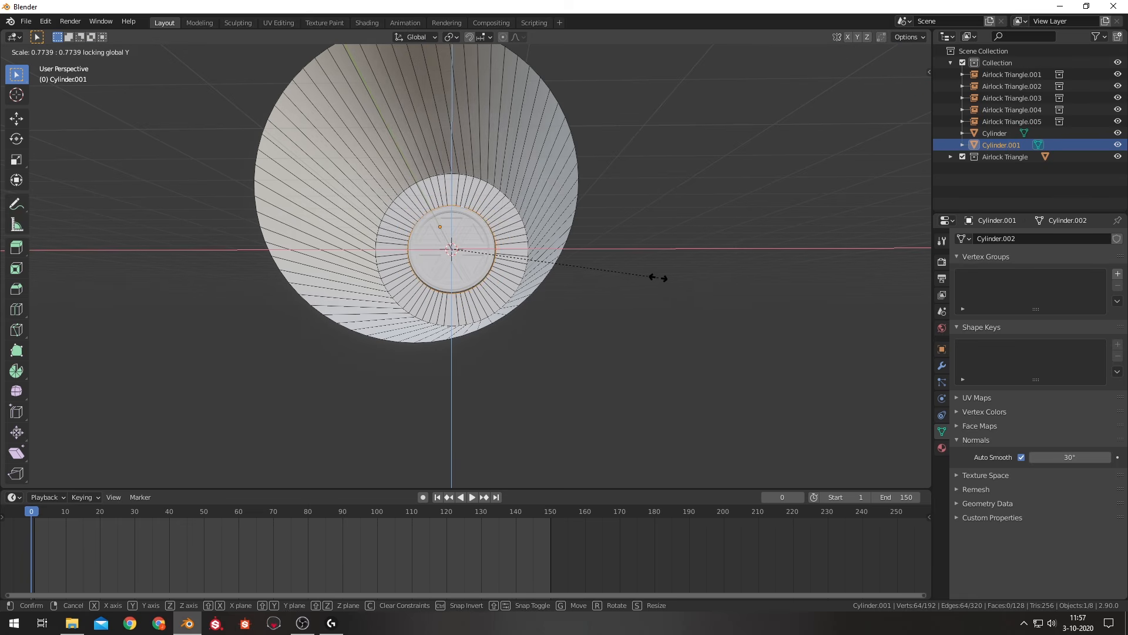
left_click(650, 273)
left_click(677, 291)
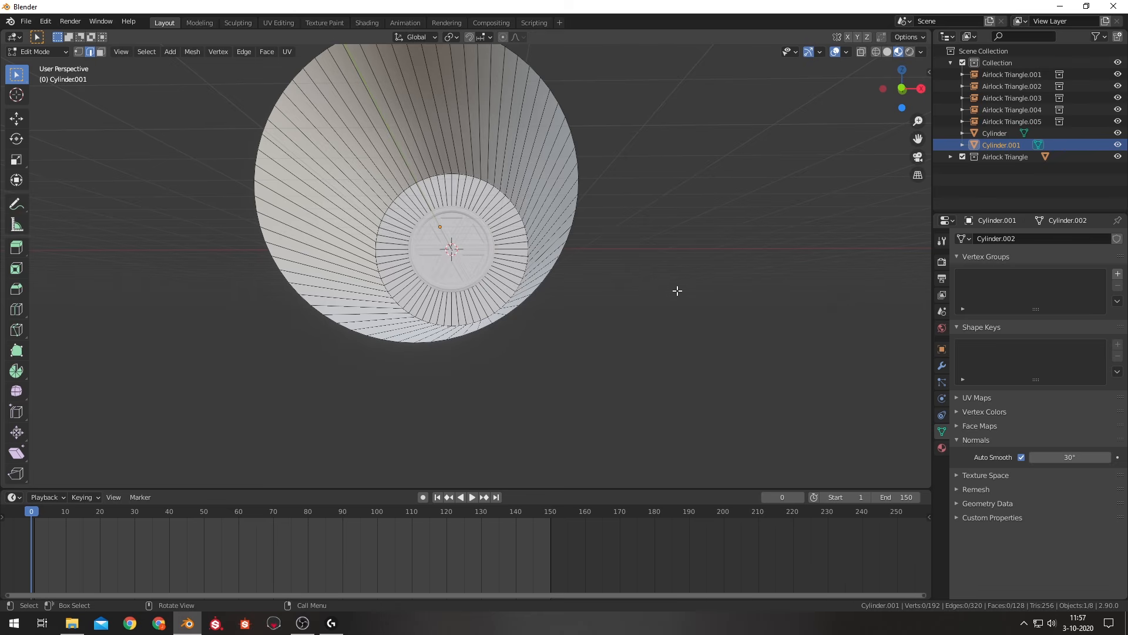
key("Tab")
Go to frame 164 with the door open and scale the cap hole's edge loop to about 0.85 to hide the protruding triangles.
middle_click_drag(664, 285, 446, 339)
left_click_drag(497, 510, 598, 521)
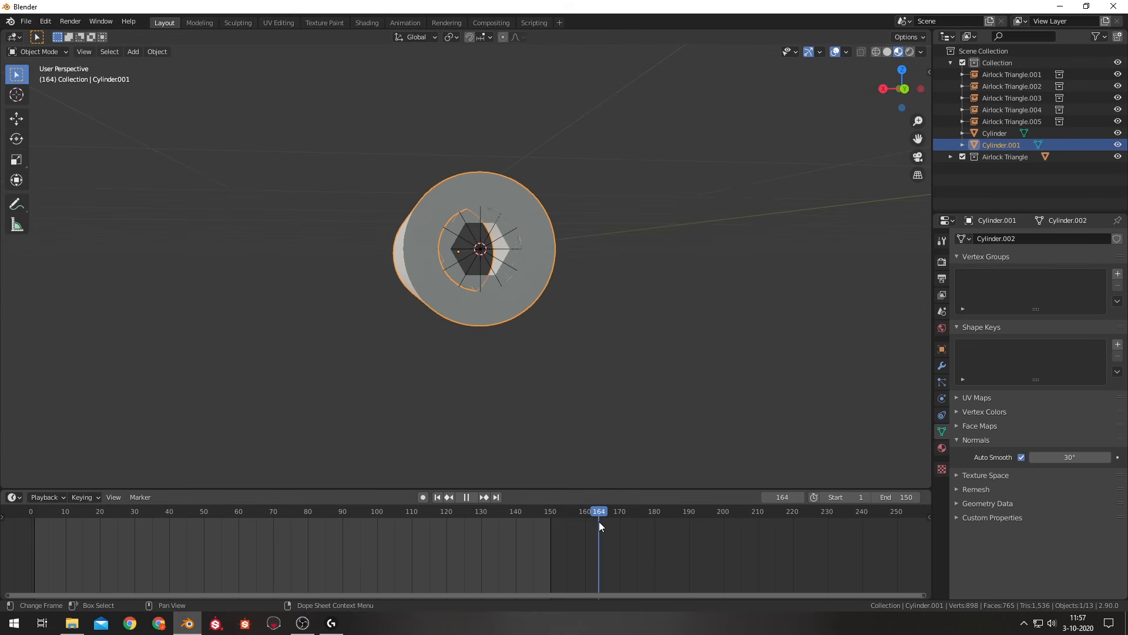
scroll(617, 305, "up", 6)
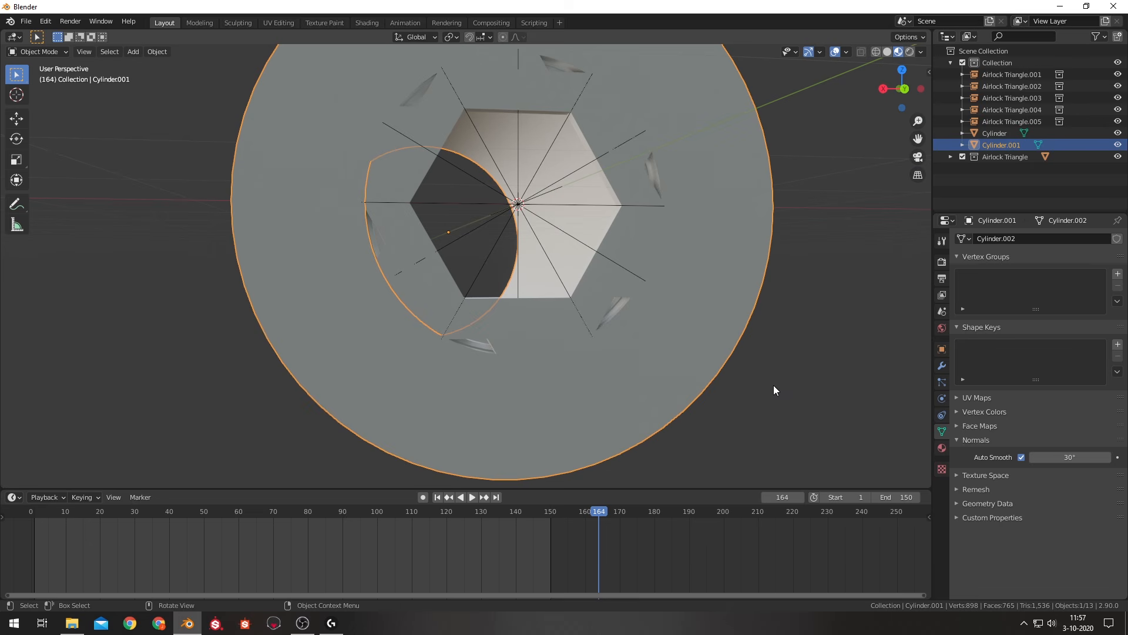
middle_click_drag(774, 389, 736, 233)
key("Tab")
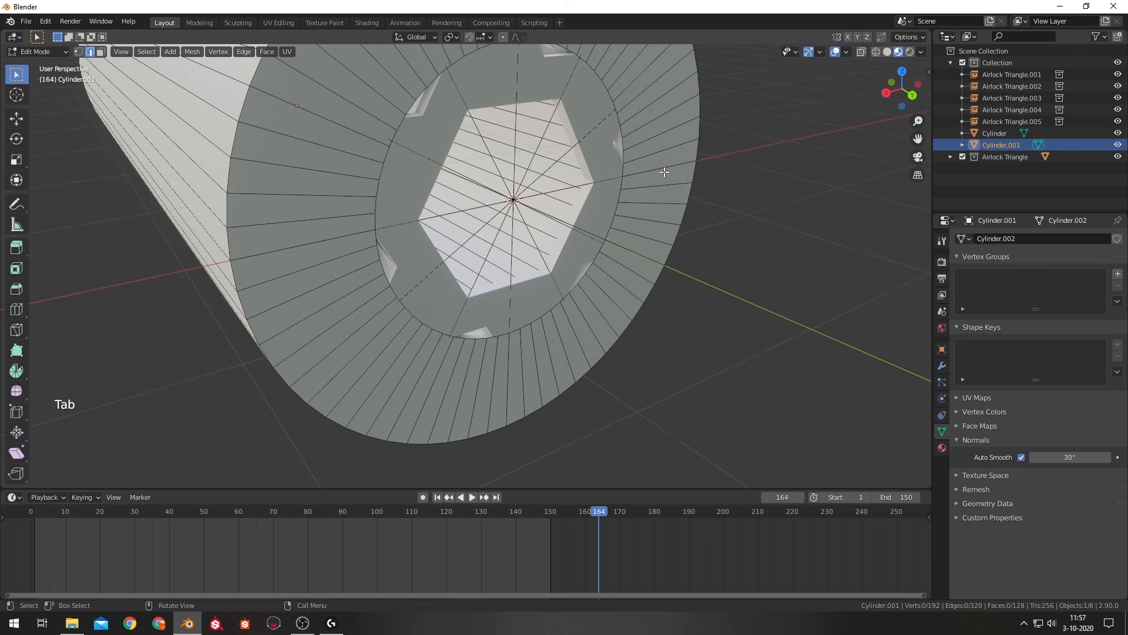
left_click(620, 142, "alt+shift")
key("s")
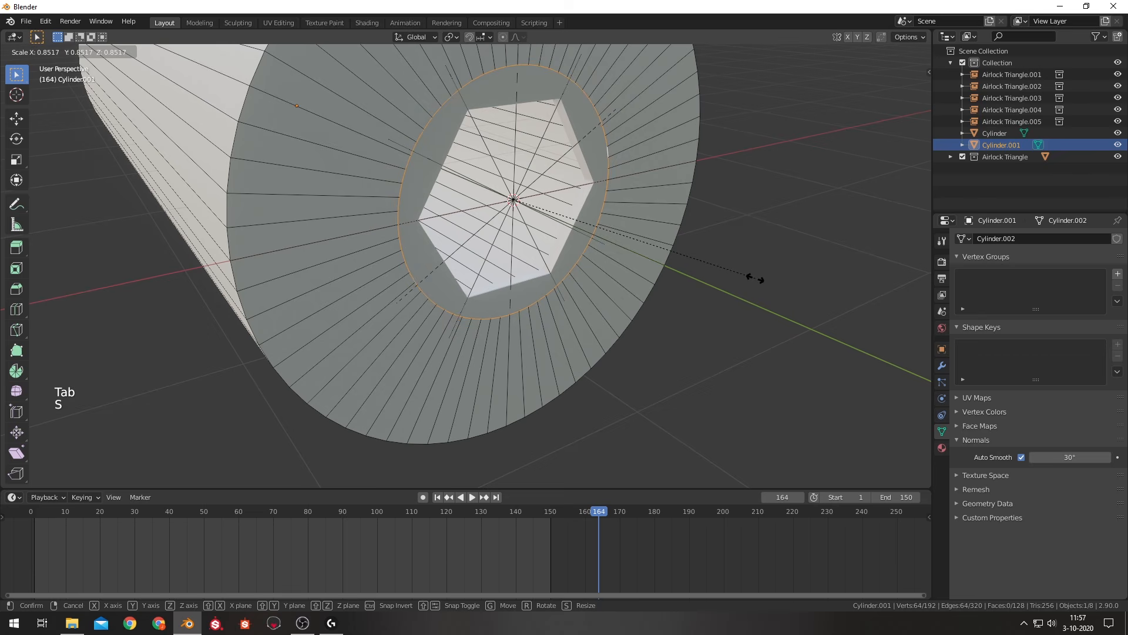
left_click(755, 277)
Move to frame 84, return to Object Mode and inspect the closed door, frame and surrounding cylinder from the front and at an angle.
left_click_drag(556, 511, 321, 465)
key("Tab")
key("KP_1")
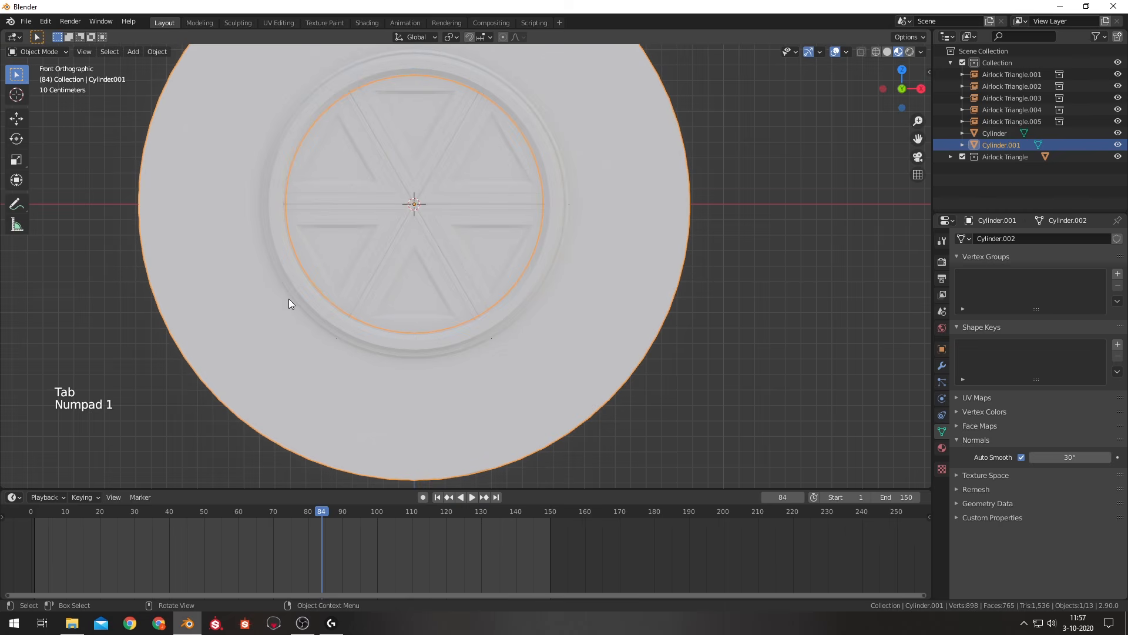
scroll(288, 303, "down", 3)
key("Tab")
middle_click_drag(631, 189, 510, 274, "shift")
key("Tab")
scroll(510, 273, "down", 5)
middle_click_drag(579, 303, 596, 324)
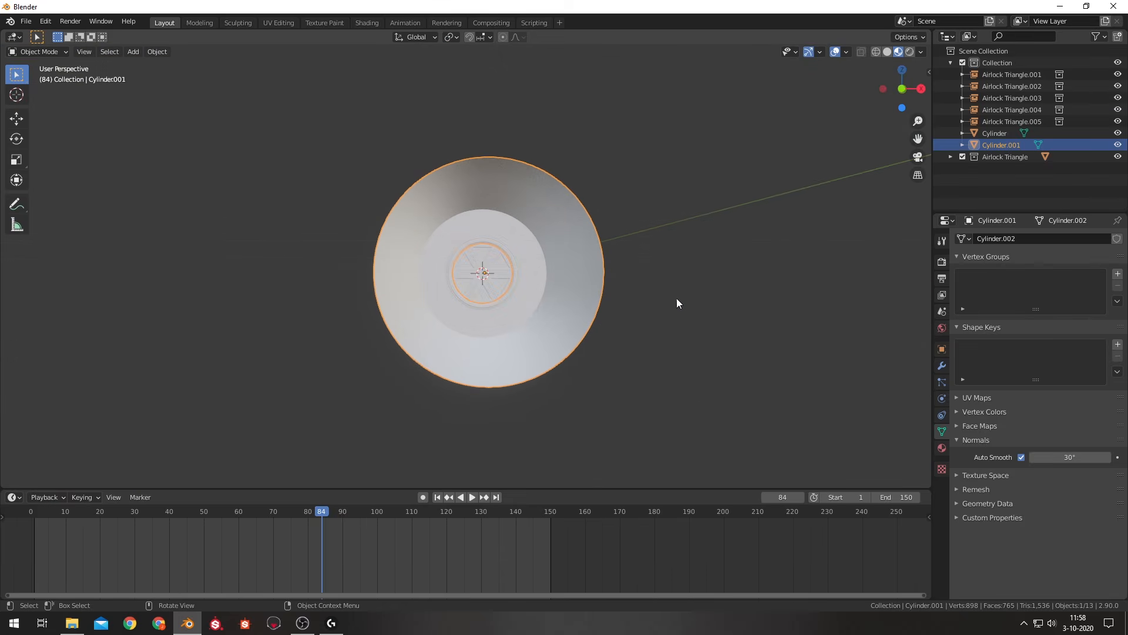
middle_click_drag(776, 238, 799, 216)
Rename the round frame object Airlock Edge and the large surrounding cylinder Hallway.
left_click(987, 134)
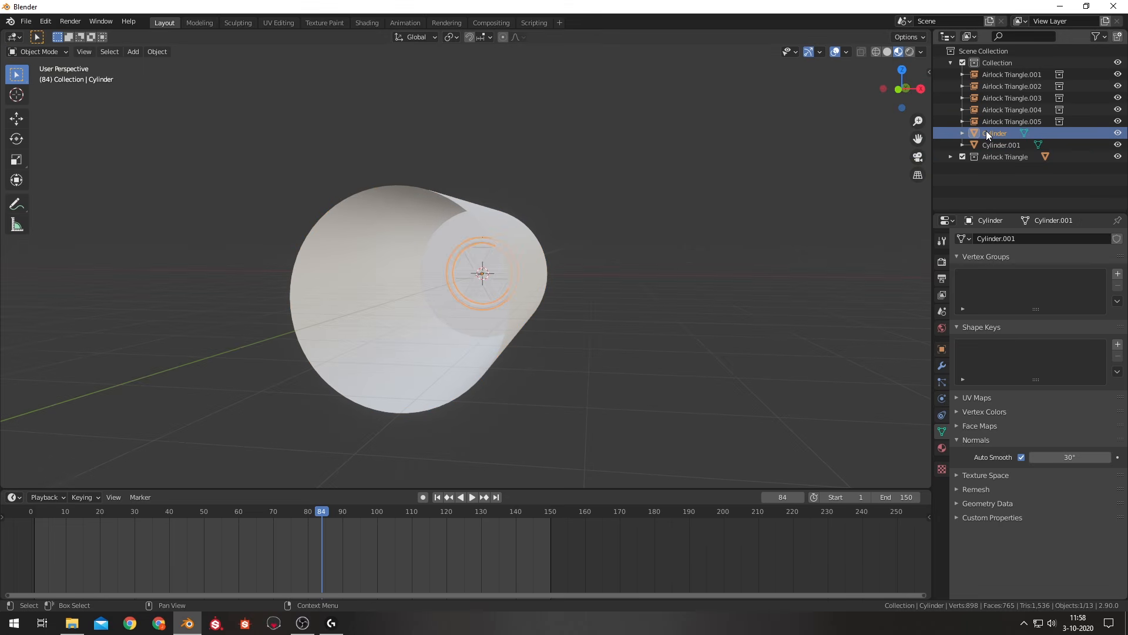
double_click(986, 132)
type("Airlock")
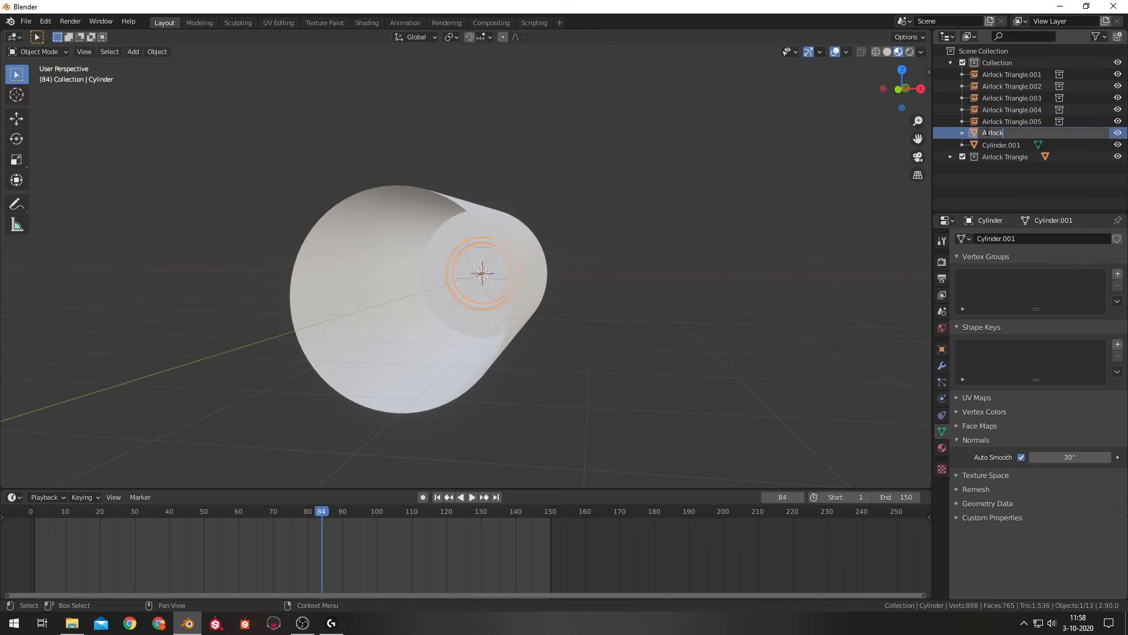
type(" Edge")
key("Return")
double_click(998, 142)
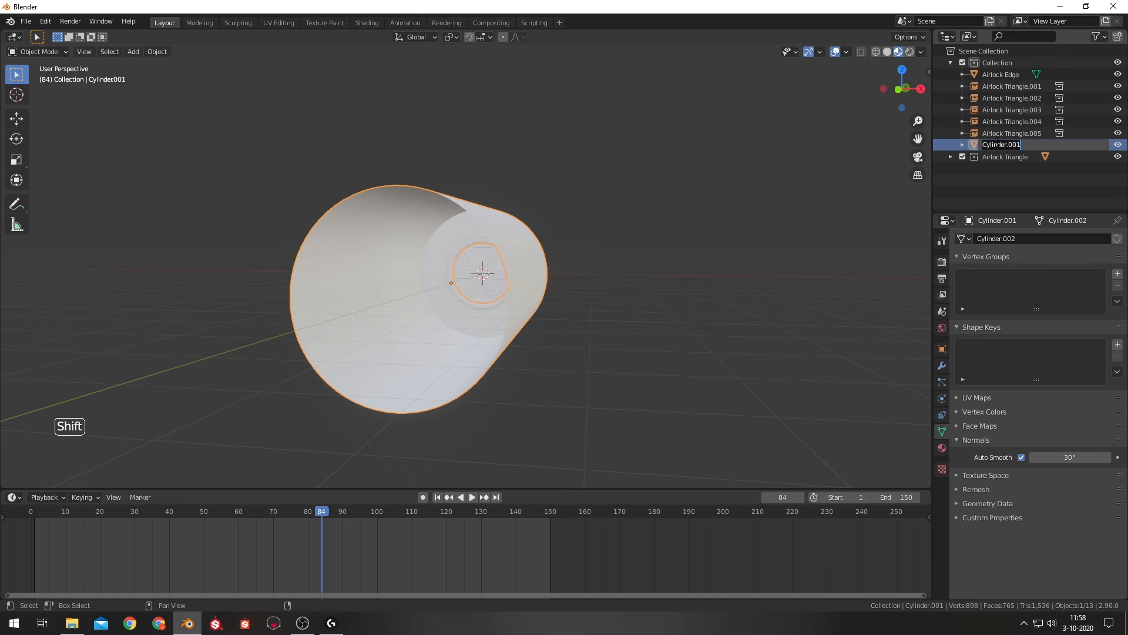
type("Hallway")
key("Return")
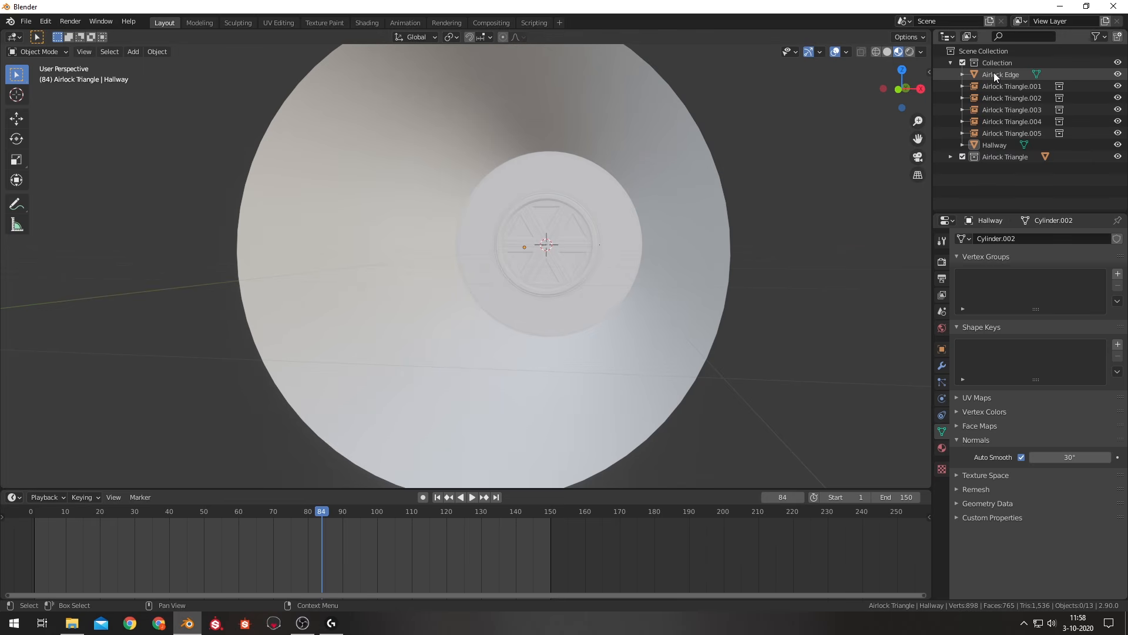
Move the Airlock Edge and Hallway objects into a new collection named Hallway.
left_click(994, 72)
left_click(995, 146, "ctrl")
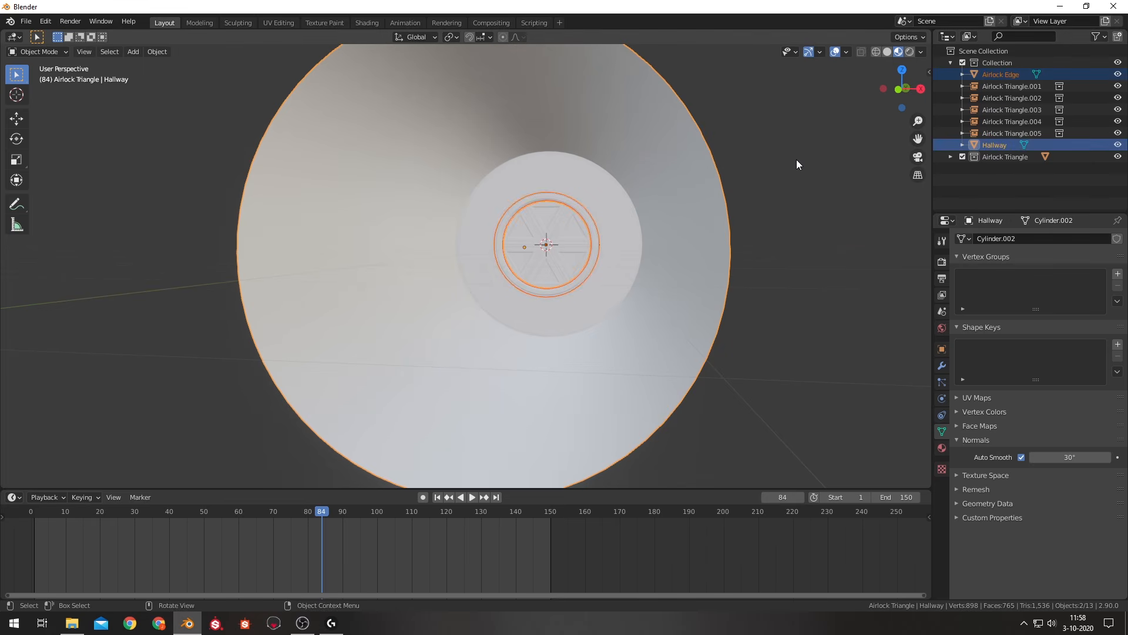
key("m")
left_click(778, 160)
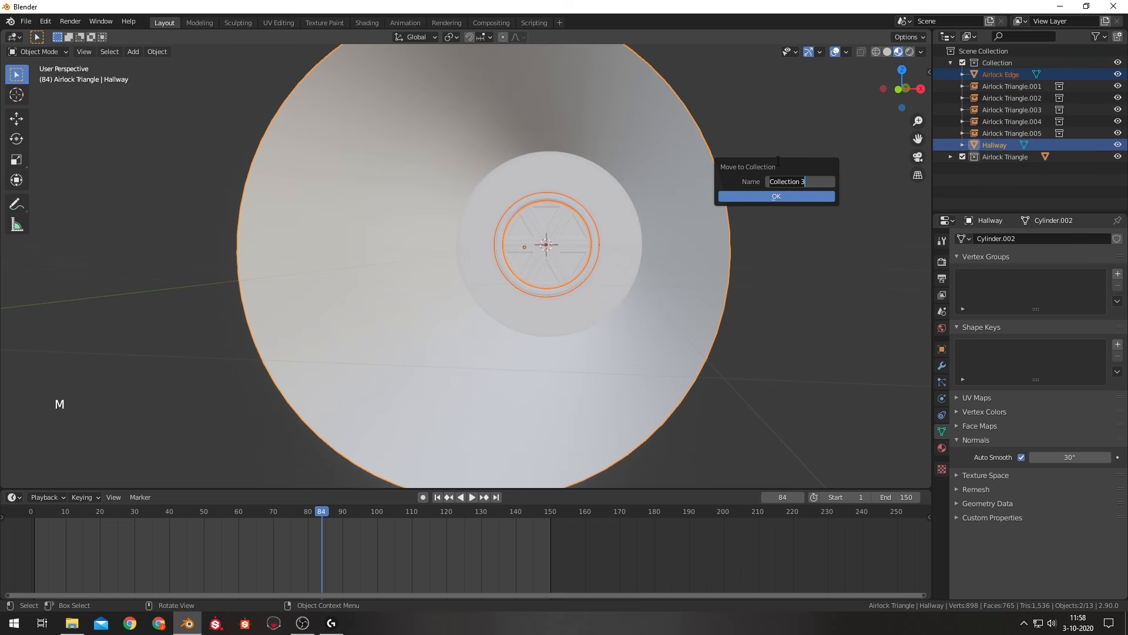
type("Hallway")
left_click(774, 196)
left_click(951, 144)
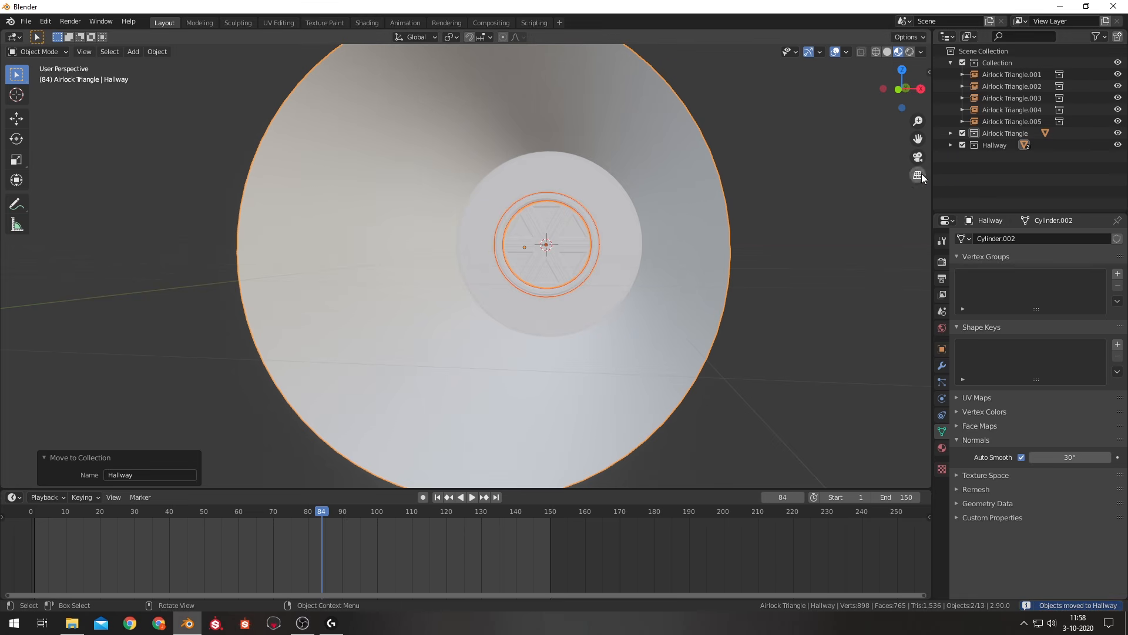
left_click(906, 199)
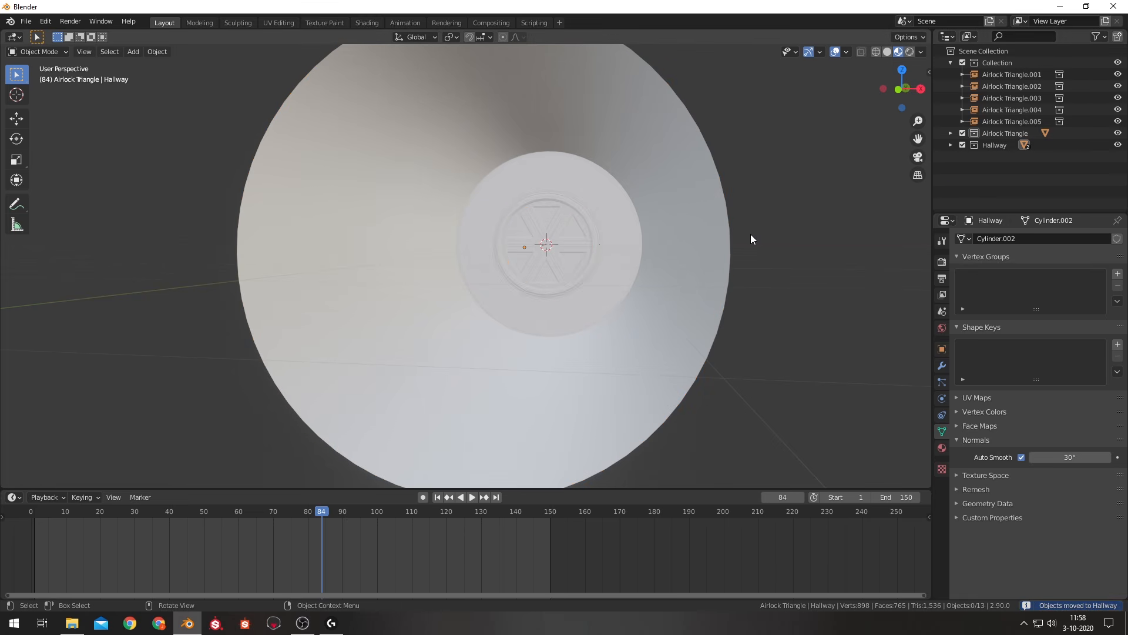
Add a camera at the world origin while viewing the scene from the top.
scroll(684, 232, "down", 2)
key("shift+a")
mouse_move(683, 235)
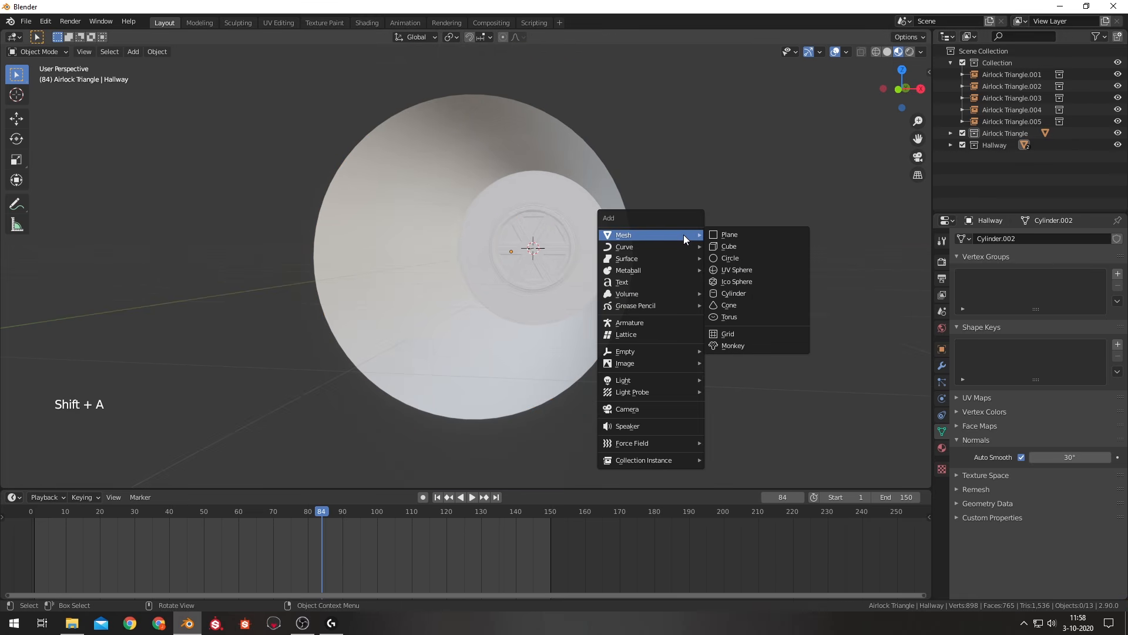
key("KP_7")
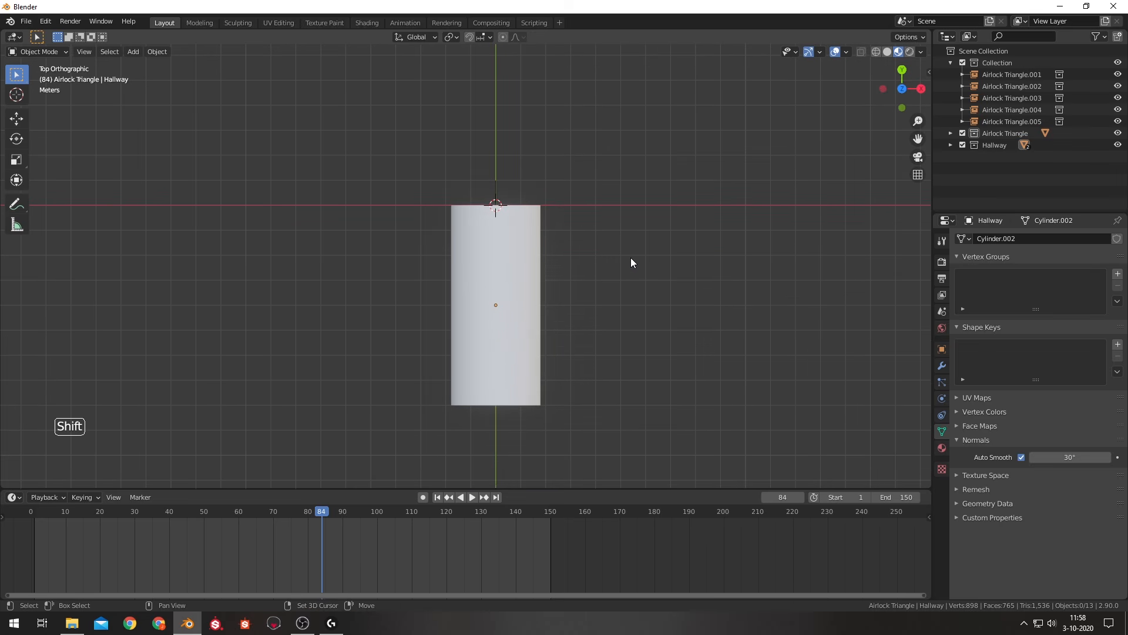
key("shift+a")
mouse_move(631, 258)
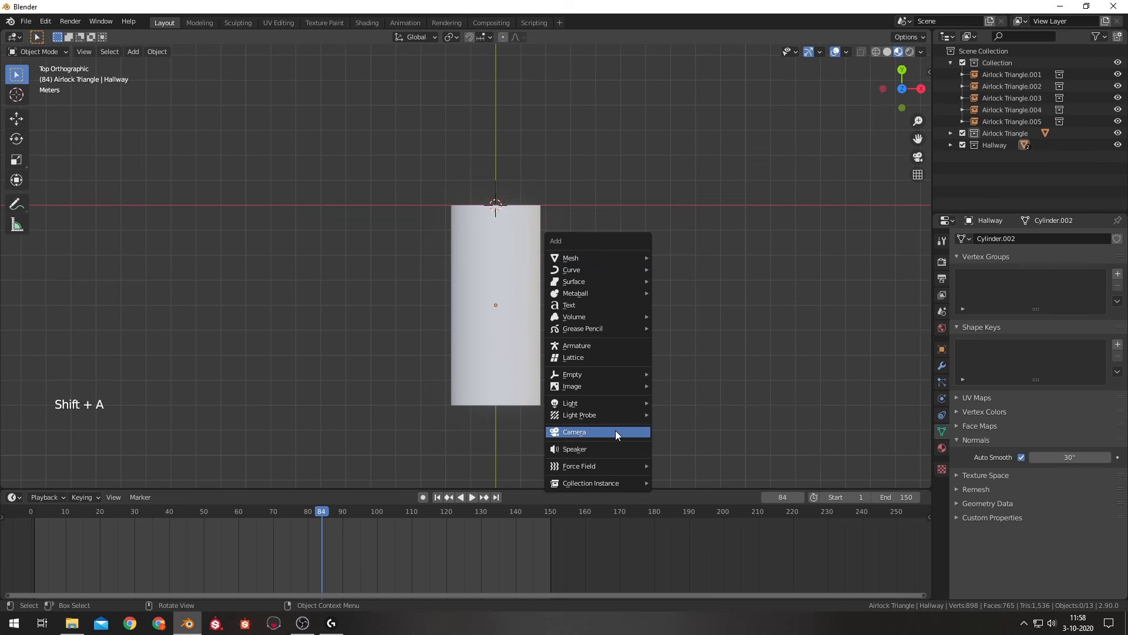
left_click(616, 431)
Move the new camera from the Airlock Triangle collection into the main Collection and collapse the other collections.
middle_click_drag(585, 272, 896, 154)
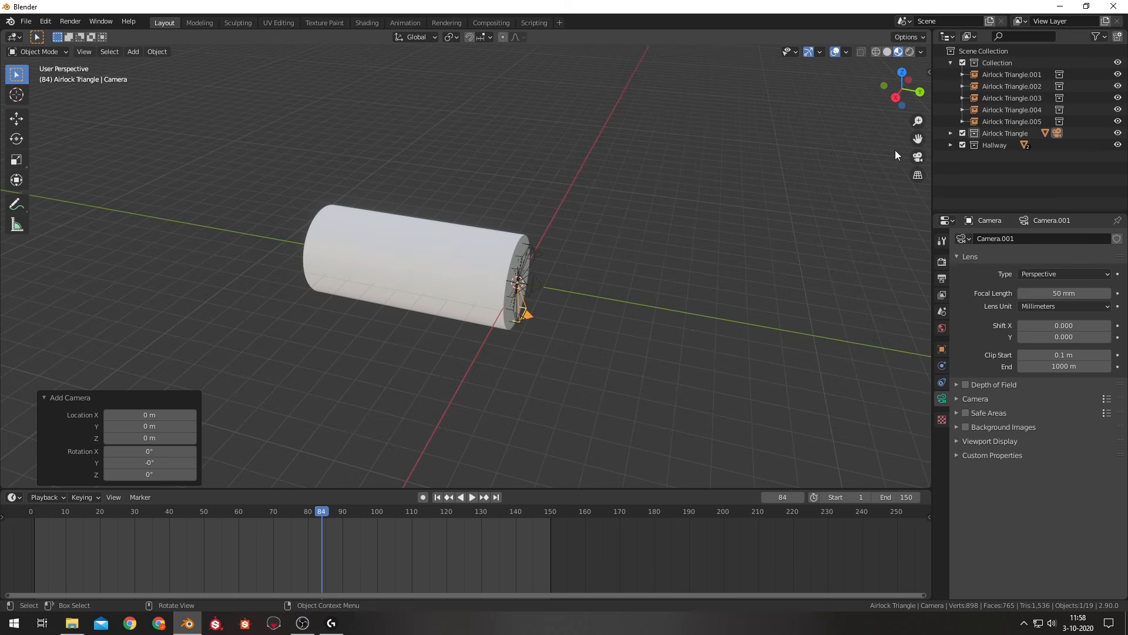
left_click(951, 133)
left_click_drag(993, 156, 994, 63)
left_click(949, 134)
left_click(951, 146)
left_click(951, 157)
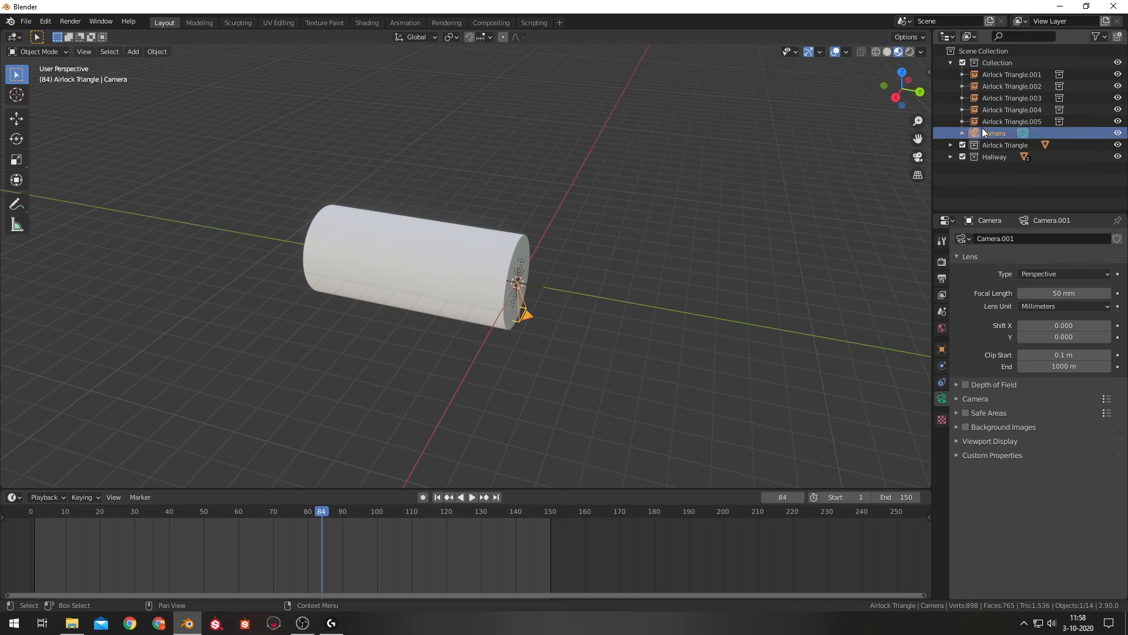
Move the instances Airlock Triangle.001 to Airlock Triangle.005 into a new collection named Instances and collapse it.
left_click(986, 76)
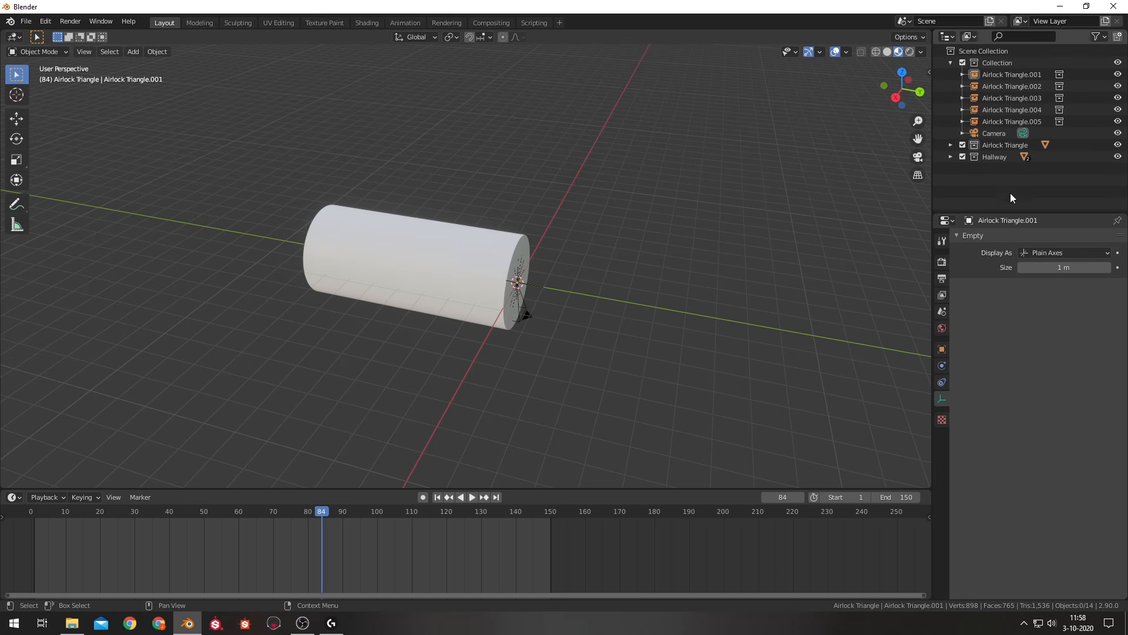
left_click(999, 122)
left_click(980, 72, "shift")
key("m")
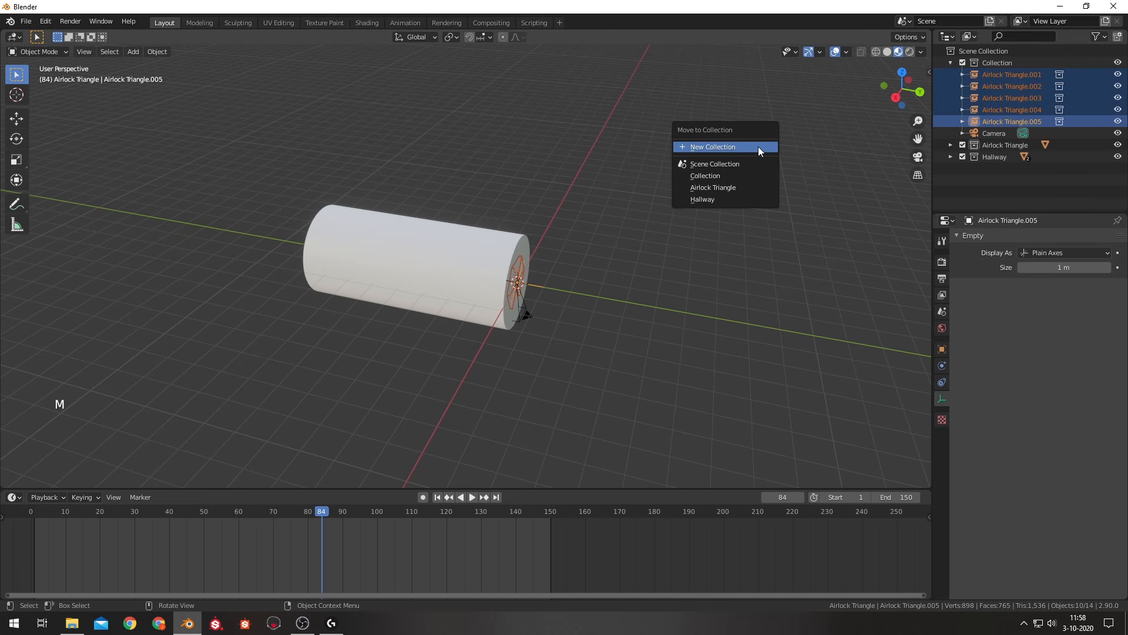
left_click(758, 147)
type("I")
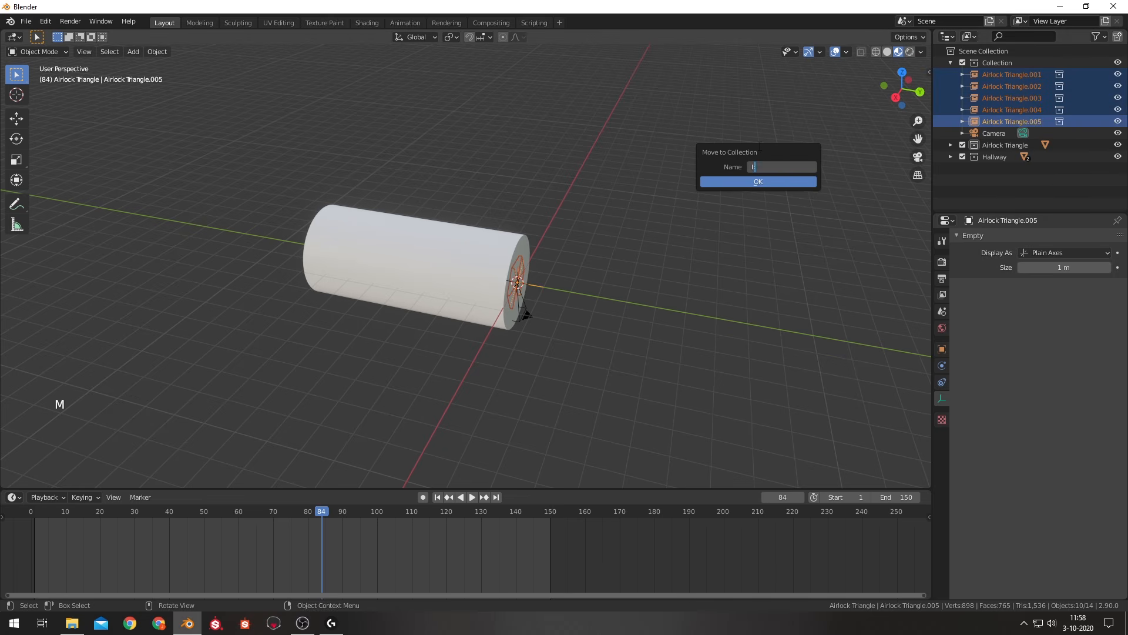
key("BackSpace")
key("BackSpace")
type("nstances")
left_click(753, 182)
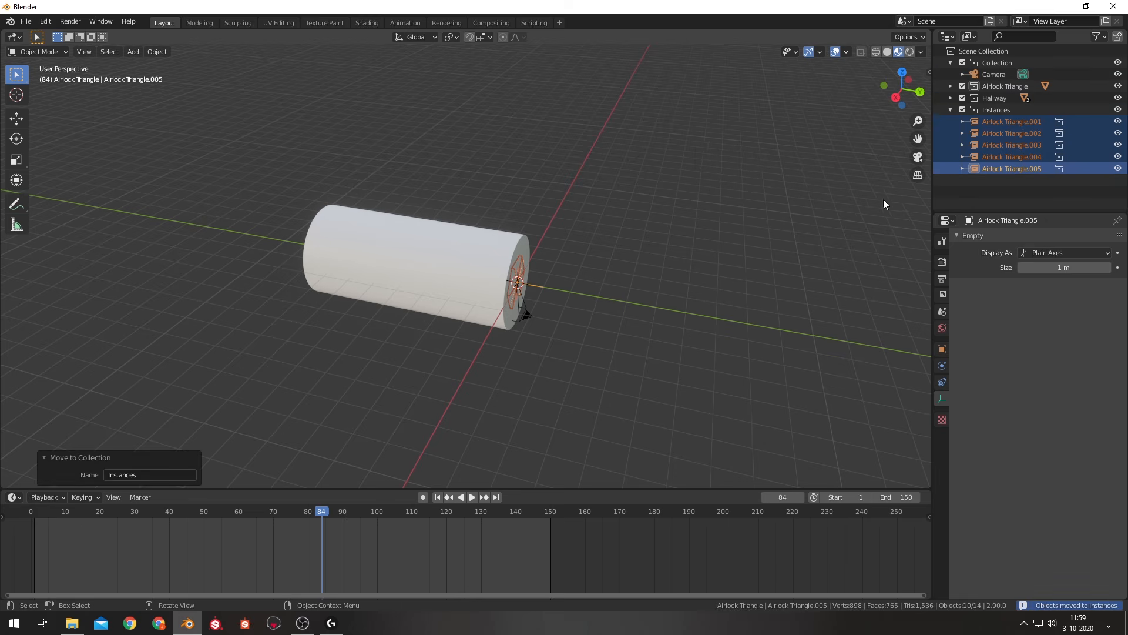
left_click(950, 108)
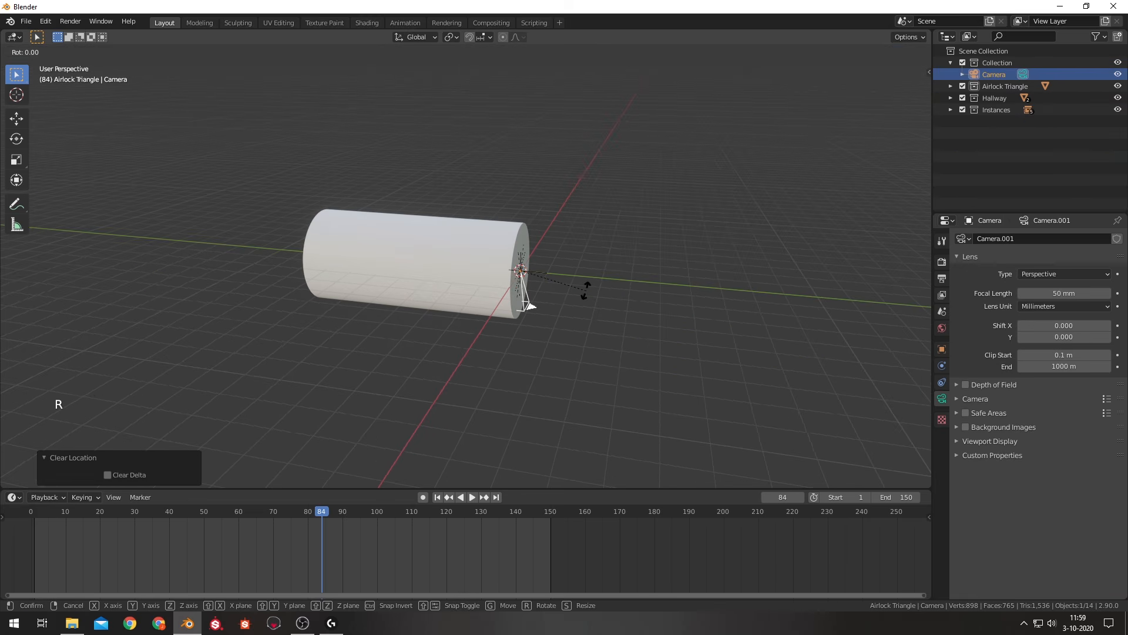
Rotate the camera 90° about the X axis and check its direction through the camera view.
type("rx90")
key("Return")
key("KP_0")
key("KP_0")
Insert a location keyframe for the camera at frame 150, keeping it at the airlock door.
key("KP_7")
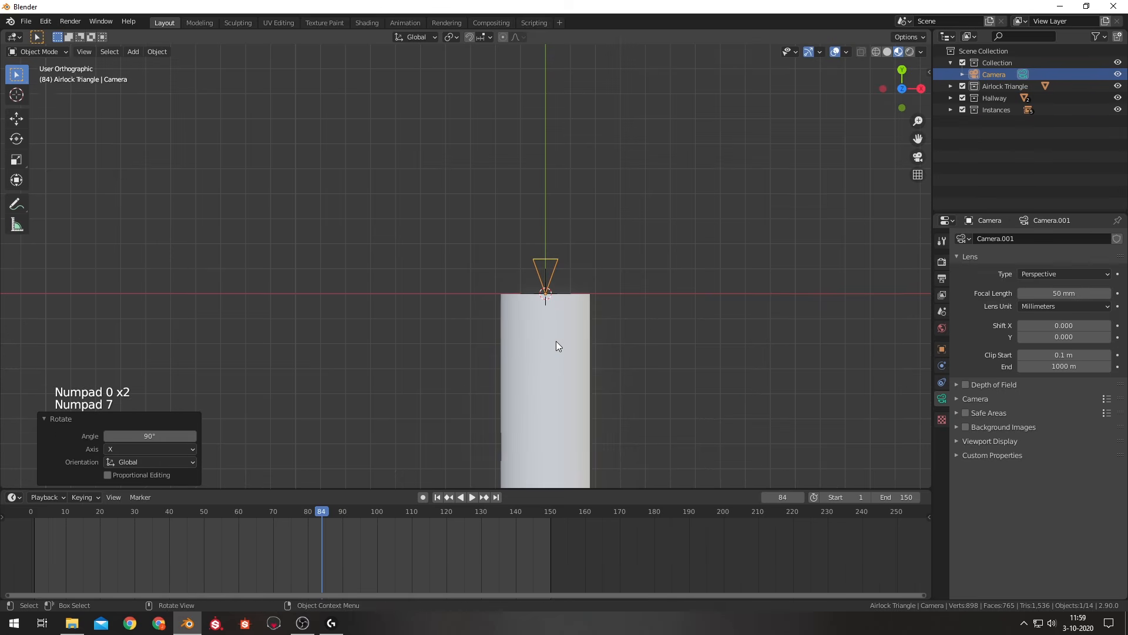
left_click_drag(322, 513, 549, 534)
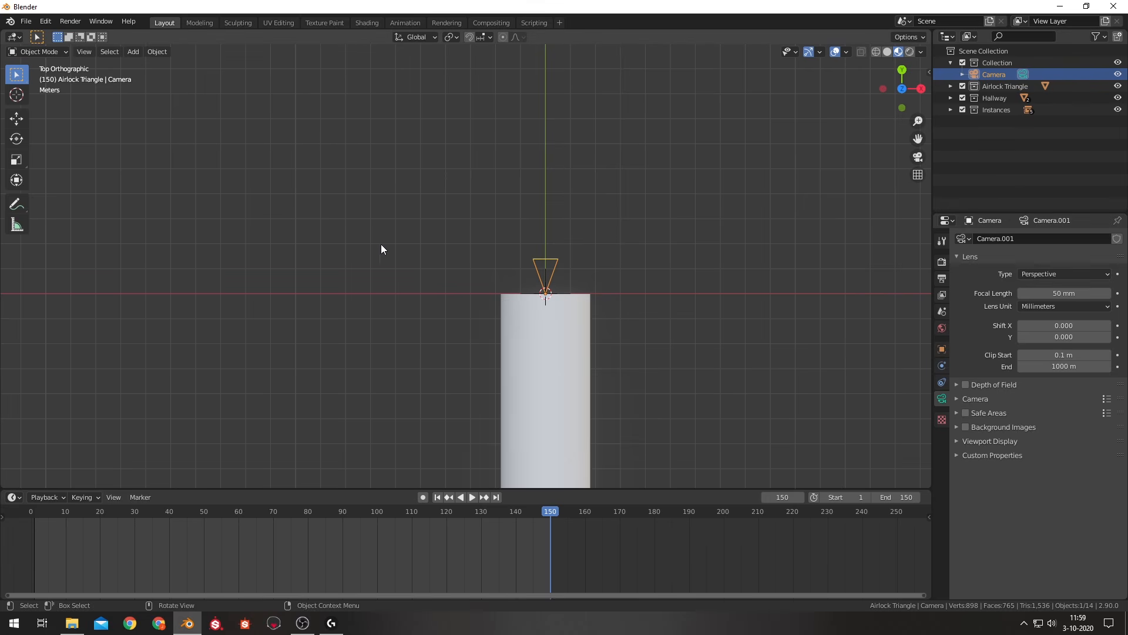
key("i")
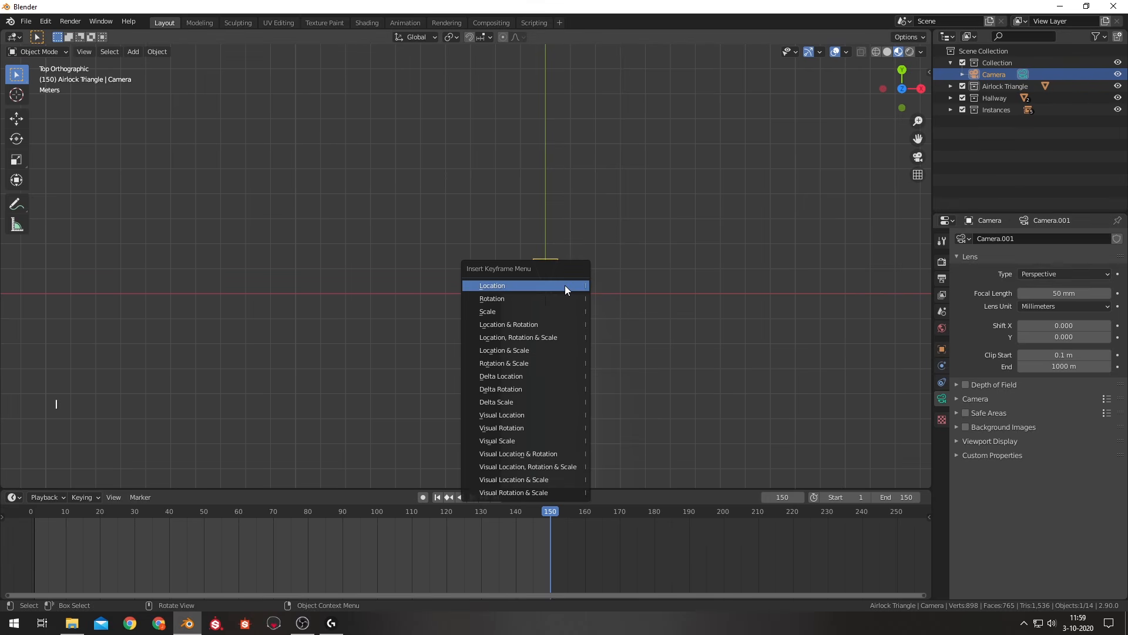
left_click(566, 285)
At frame 1, move the camera -8 m along Y to the hallway's far end and insert a location keyframe.
left_click_drag(552, 520, 35, 544)
middle_click_drag(686, 377, 650, 292, "shift")
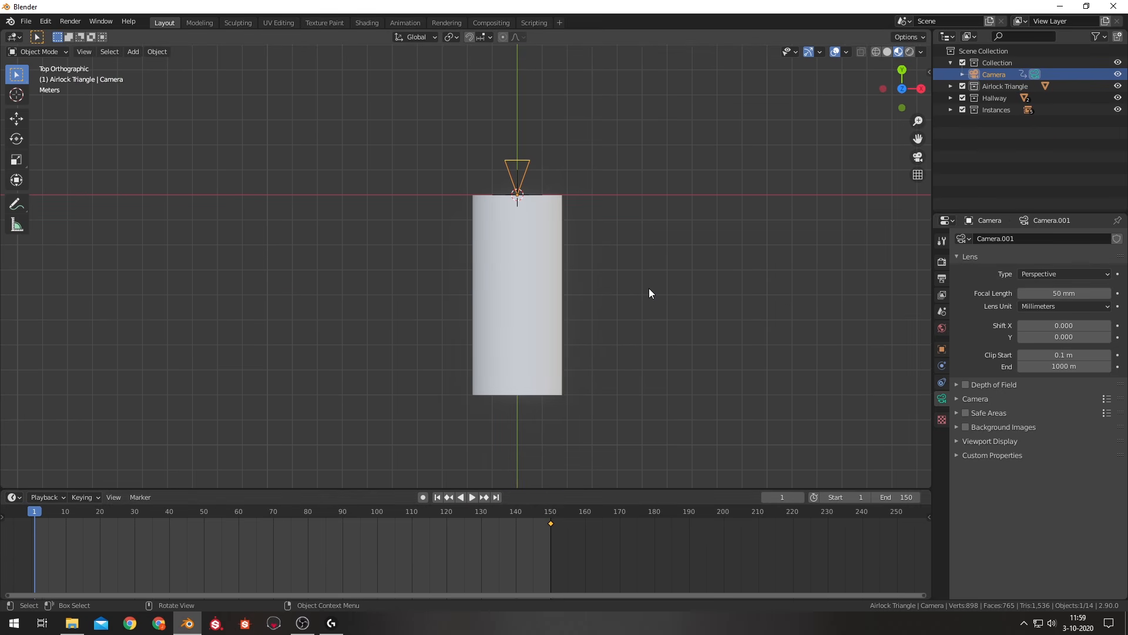
key("g")
type("y")
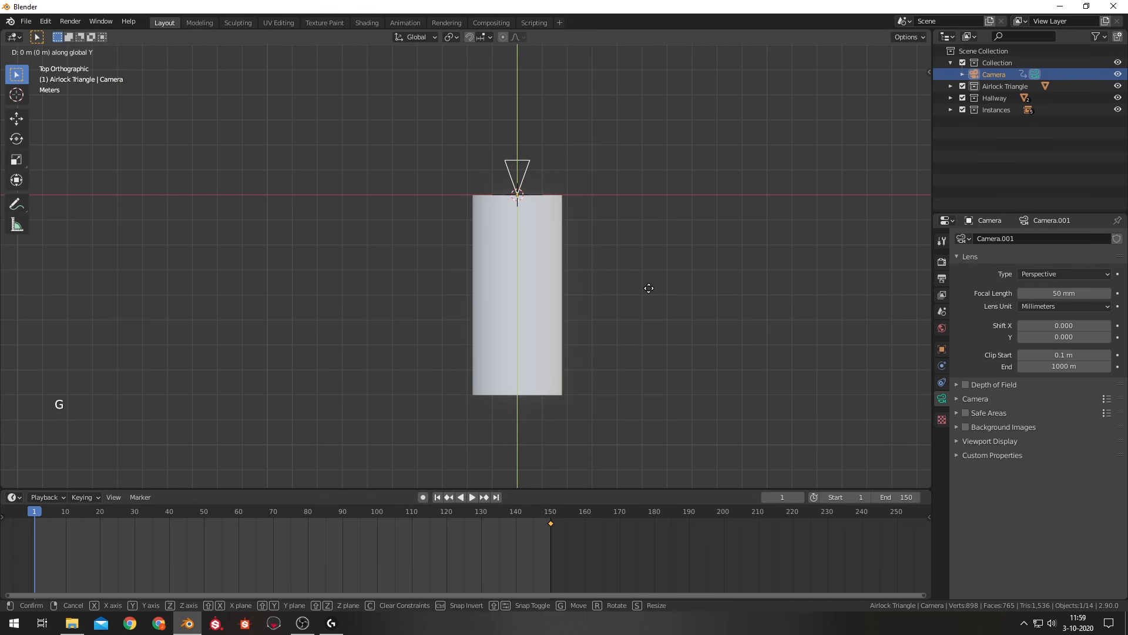
type("8-")
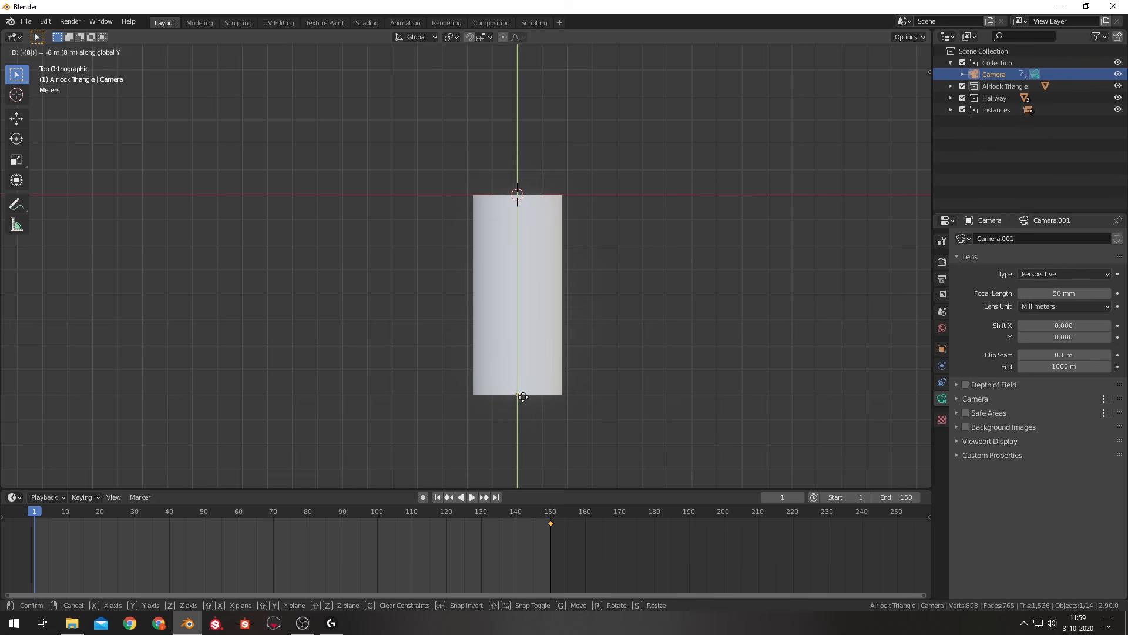
left_click(522, 396)
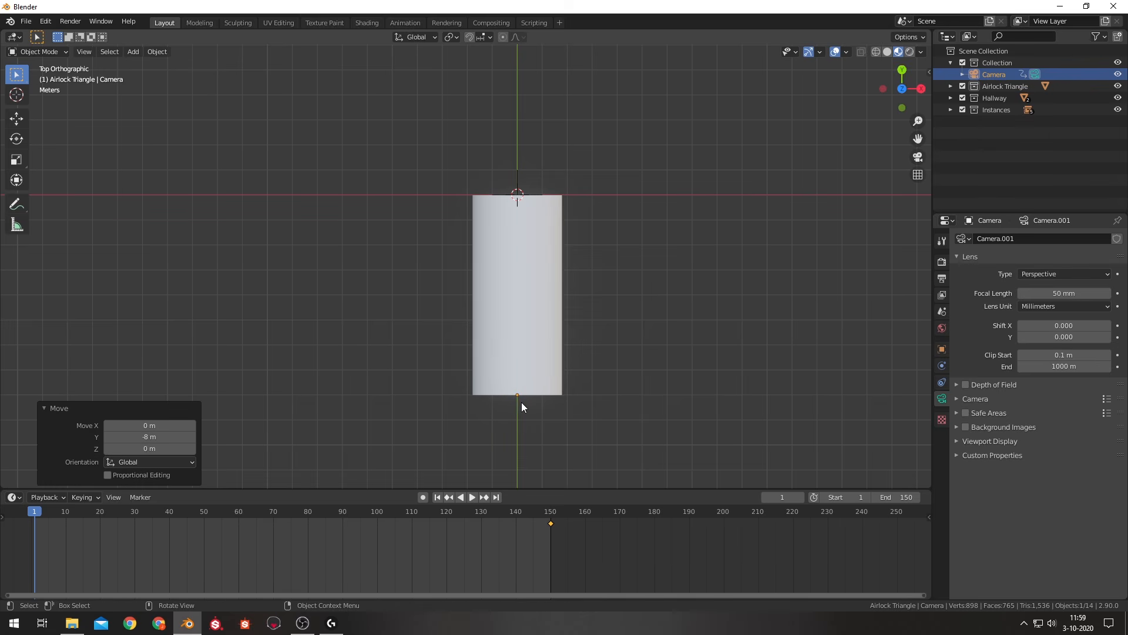
key("i")
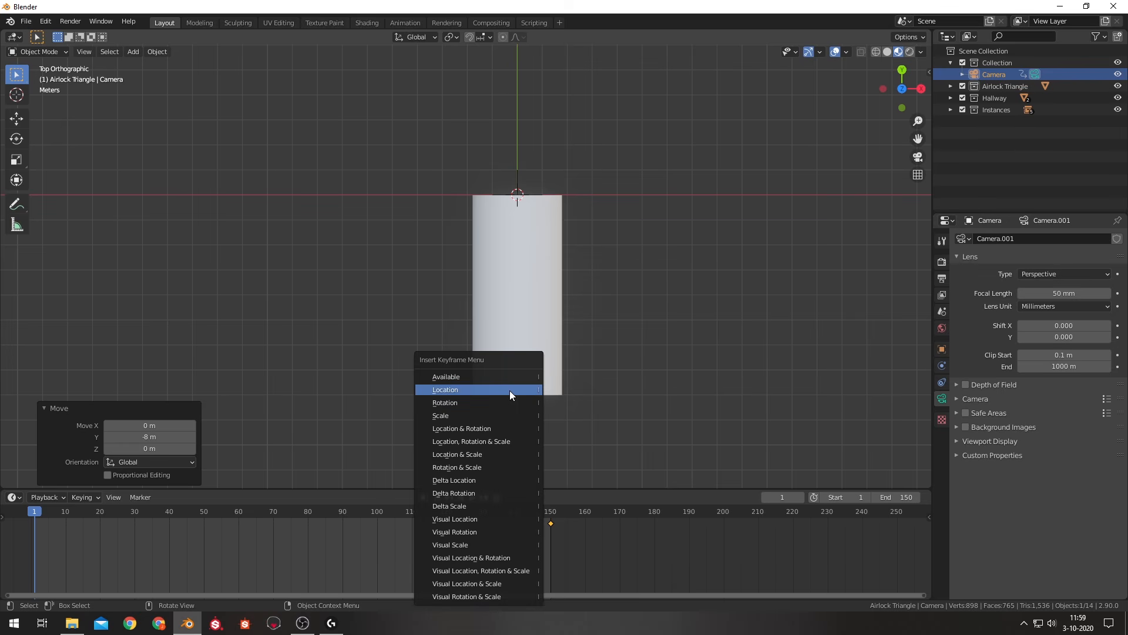
left_click(510, 390)
Play the camera animation through the camera view, stop it and return to frame 0.
key("KP_0")
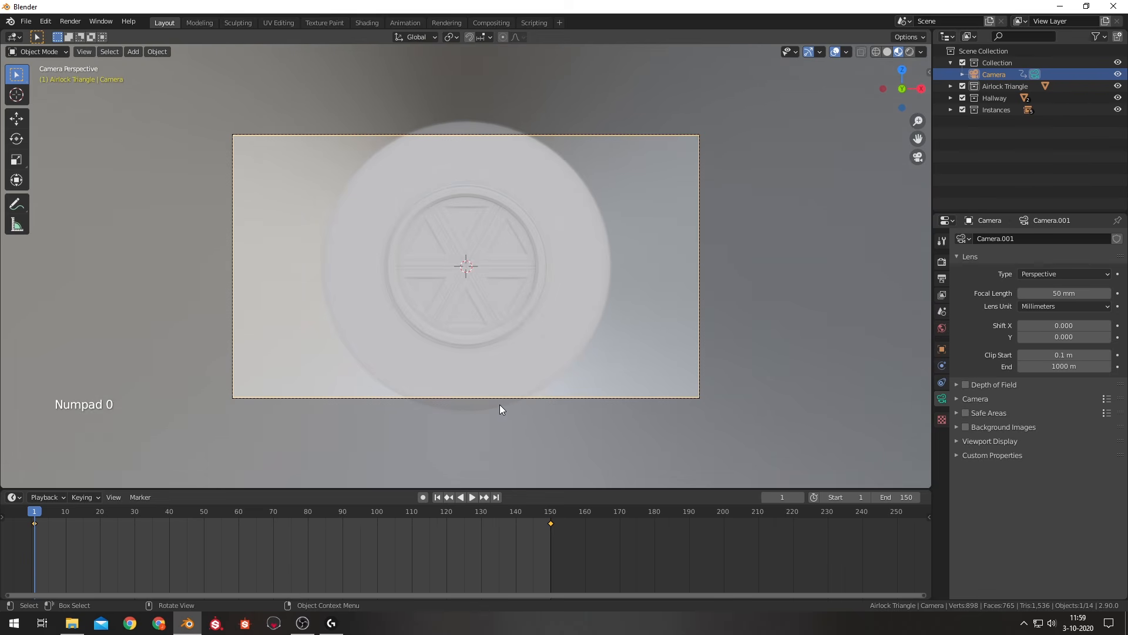
key("space")
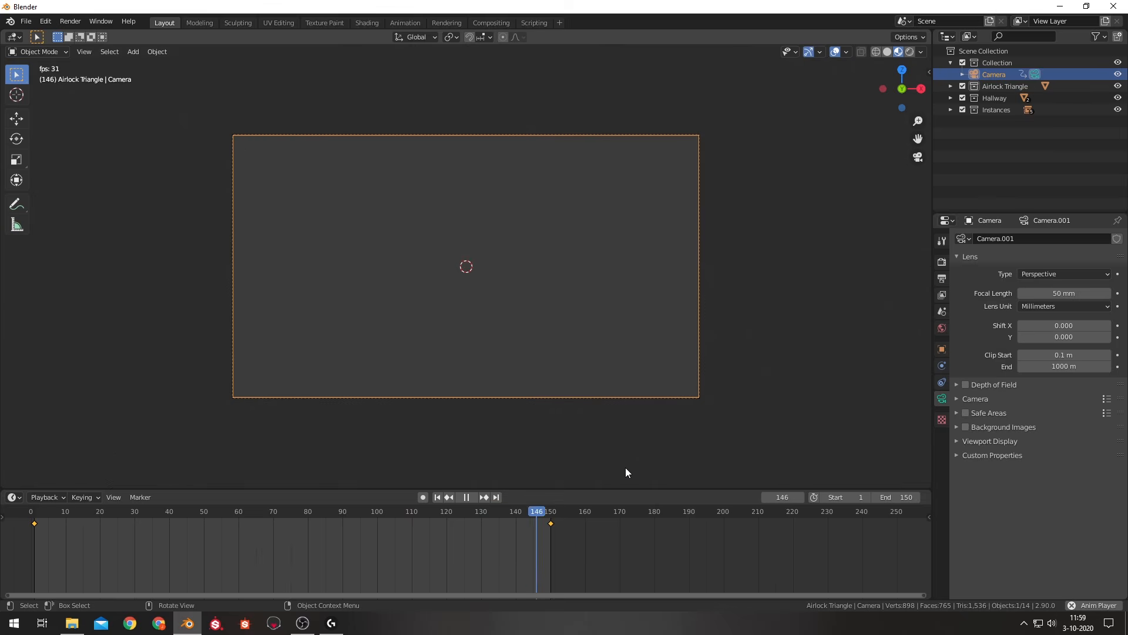
key("Escape")
left_click_drag(611, 552, 38, 516)
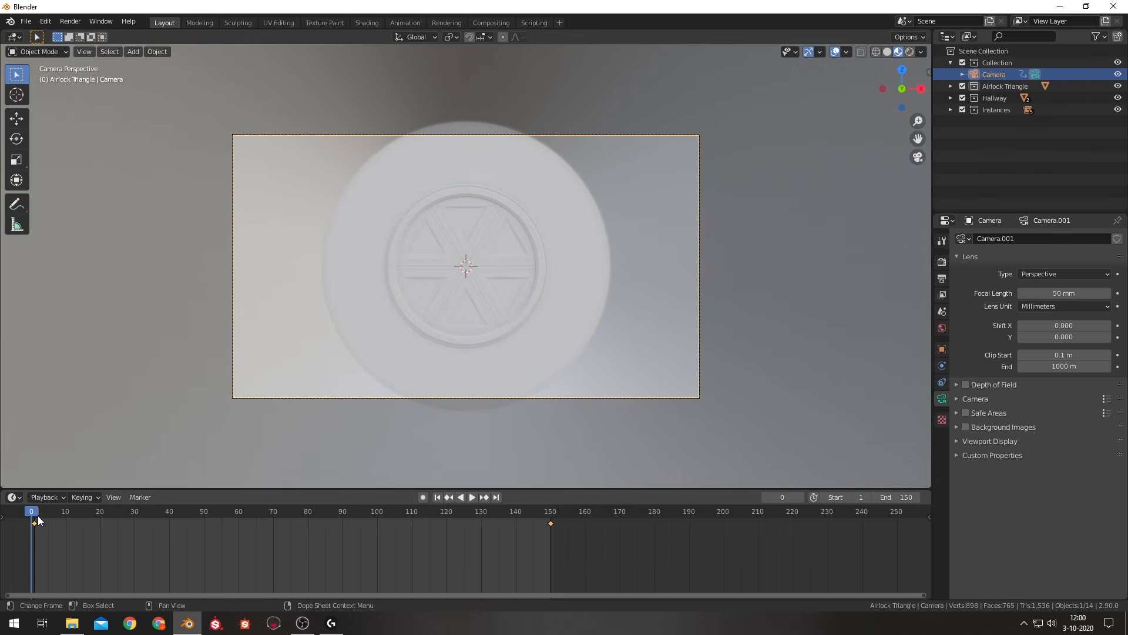
Set the camera keyframes' interpolation to Linear and play the animation to check the motion.
right_click(33, 523)
mouse_move(71, 515)
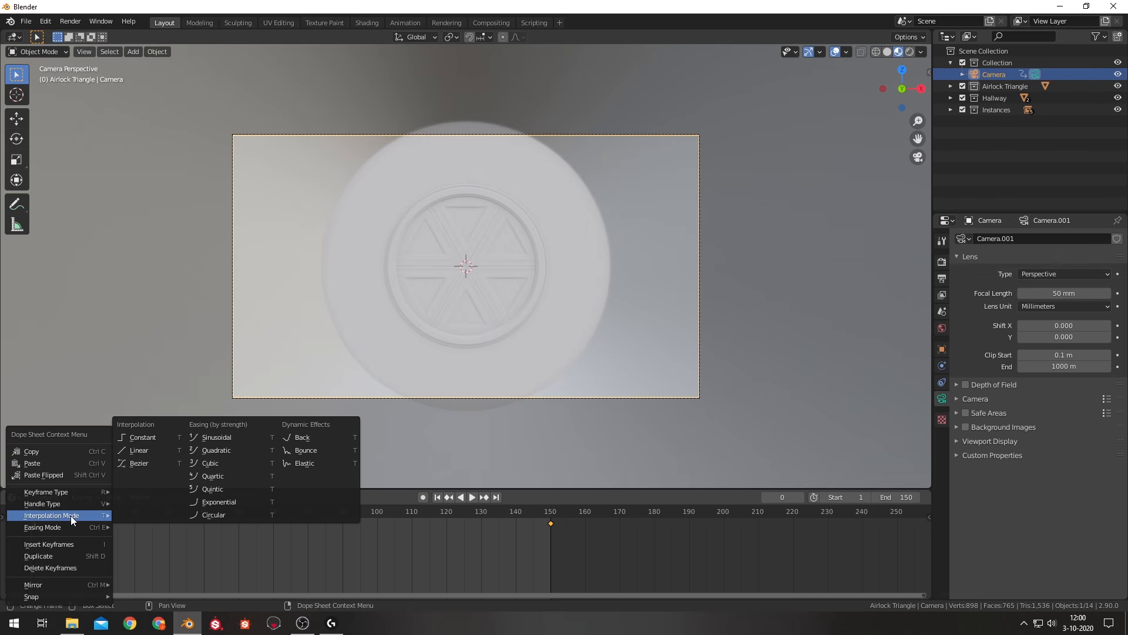
left_click(139, 451)
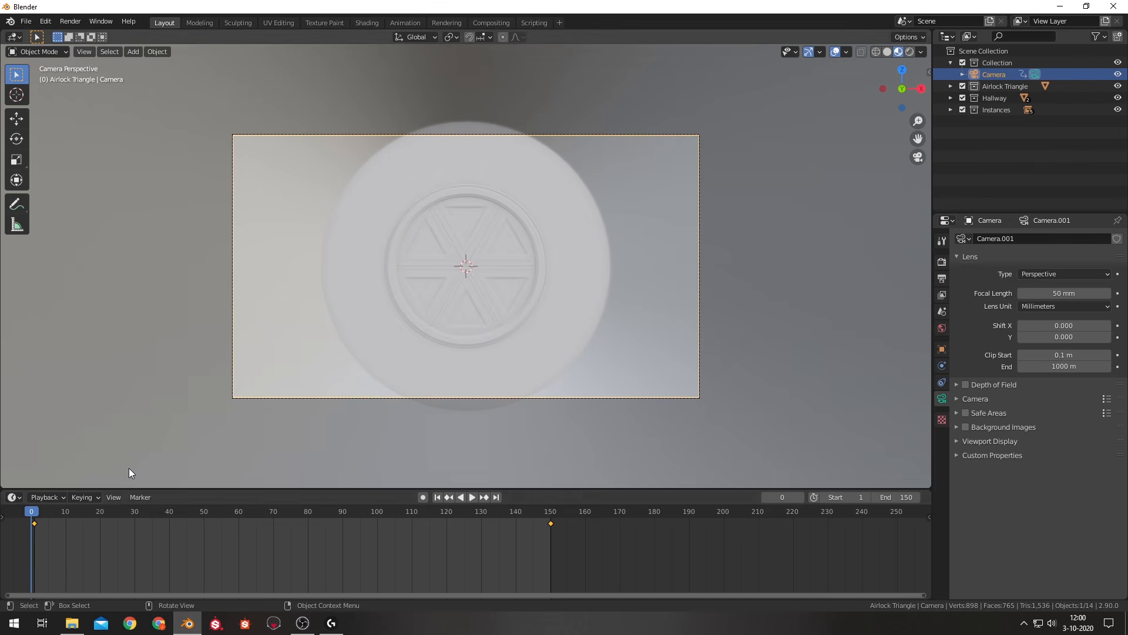
key("space")
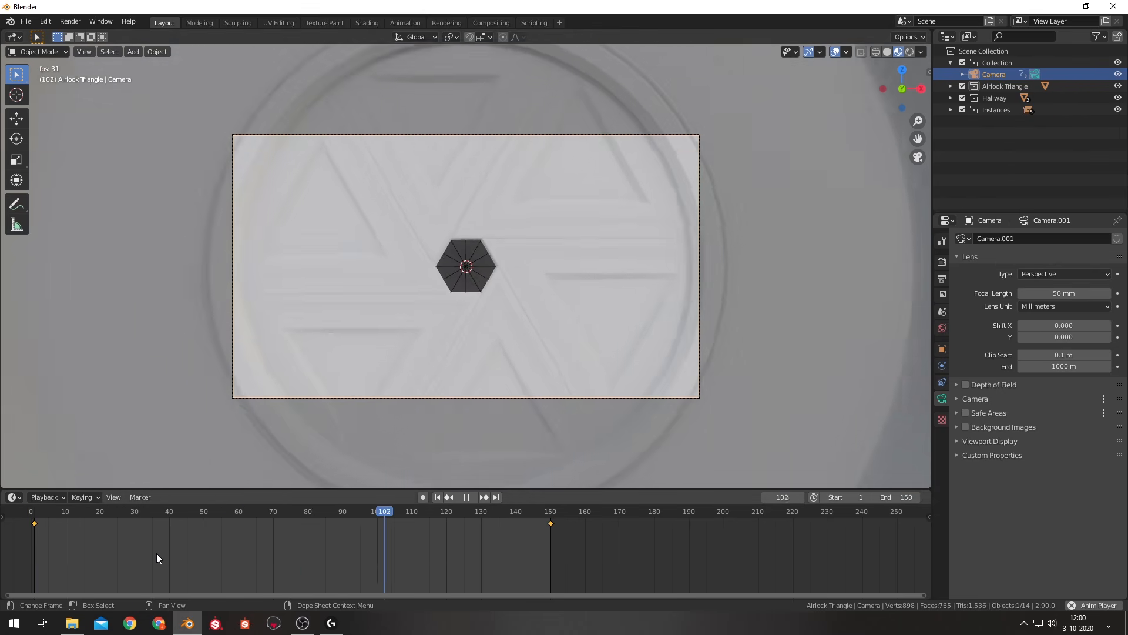
key("Escape")
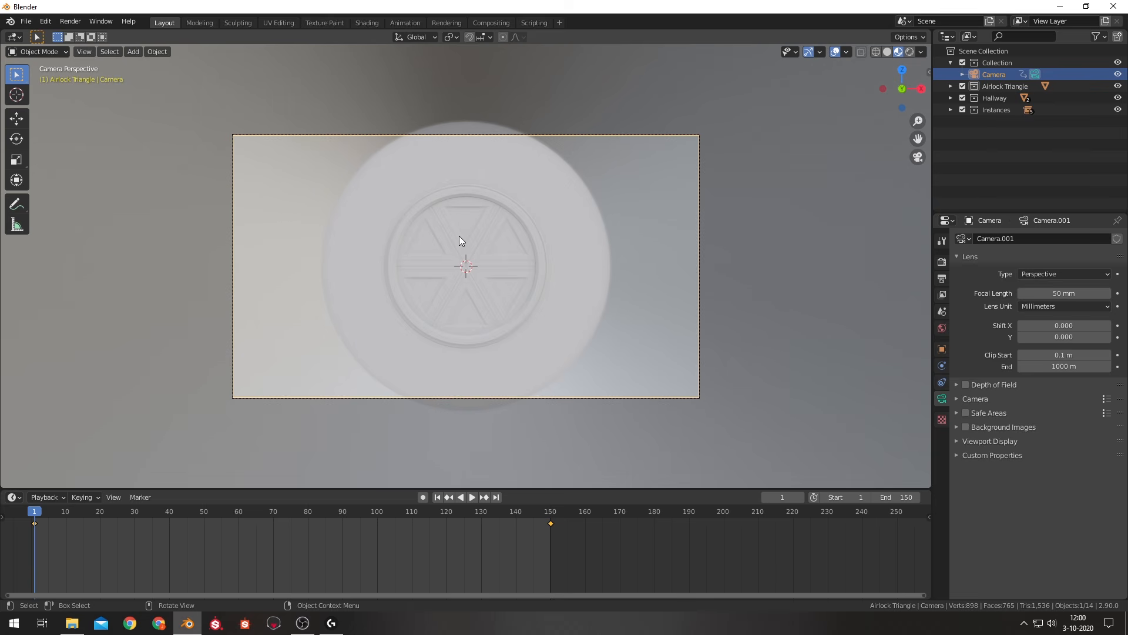
Set the camera's focal length to 30 mm and its sensor size to 50 mm, and play back the animation.
left_click(1053, 292)
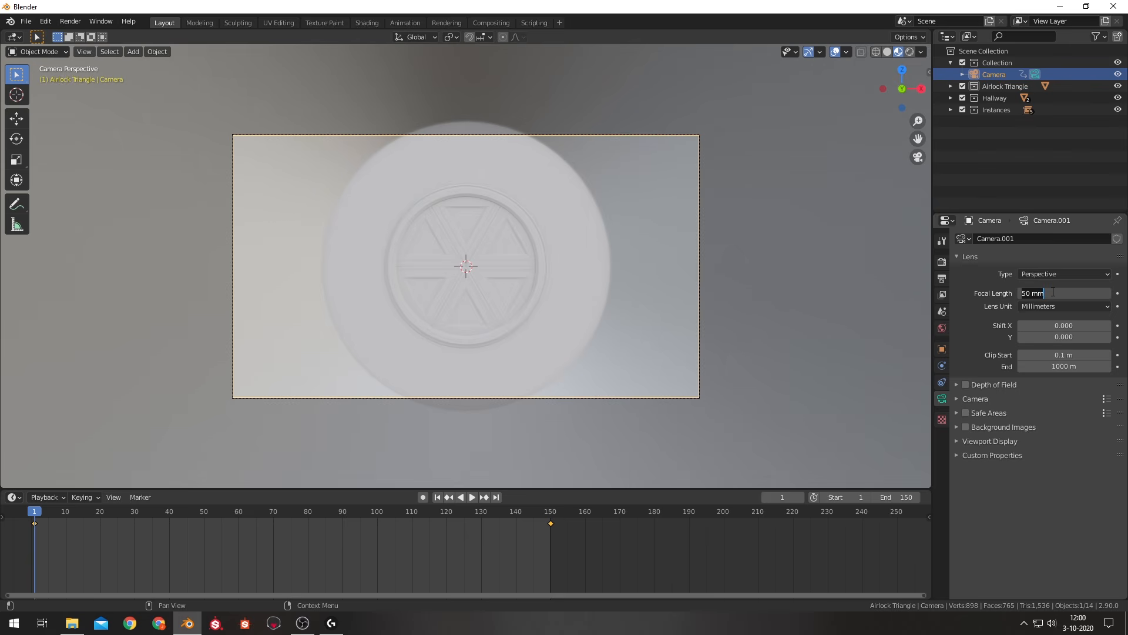
type("30")
key("Return")
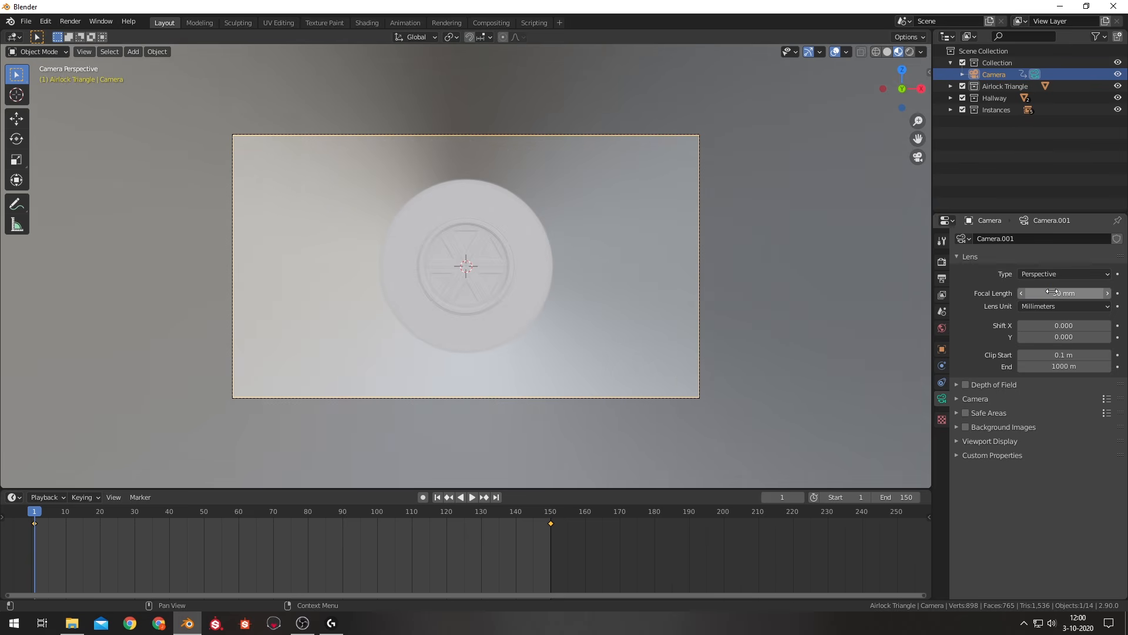
left_click(962, 398)
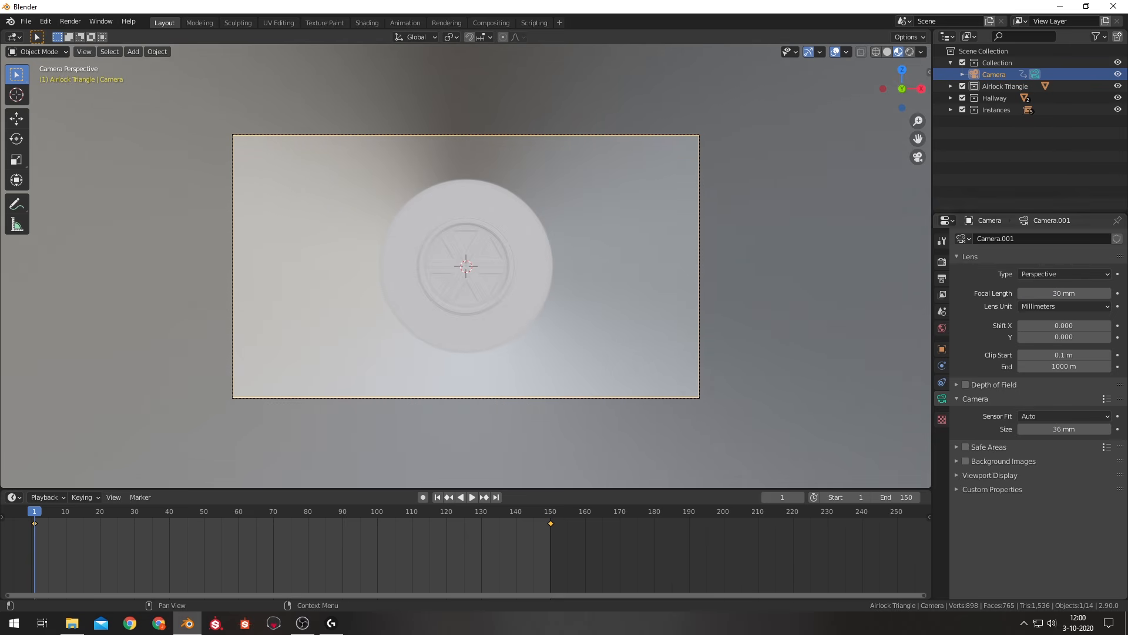
left_click(1048, 429)
type("50")
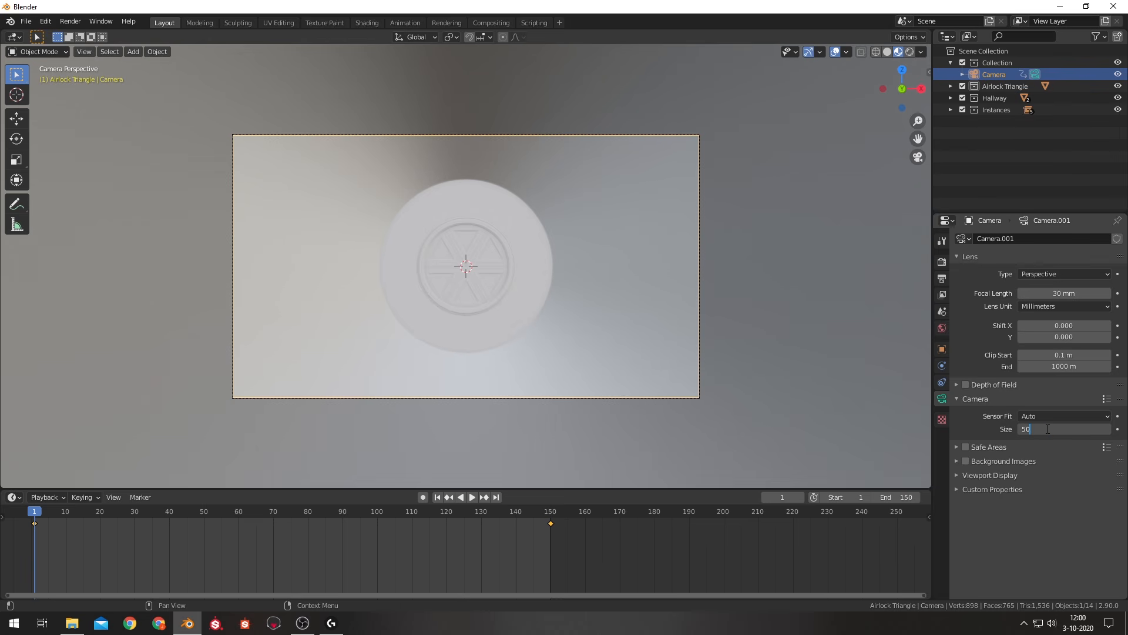
key("Return")
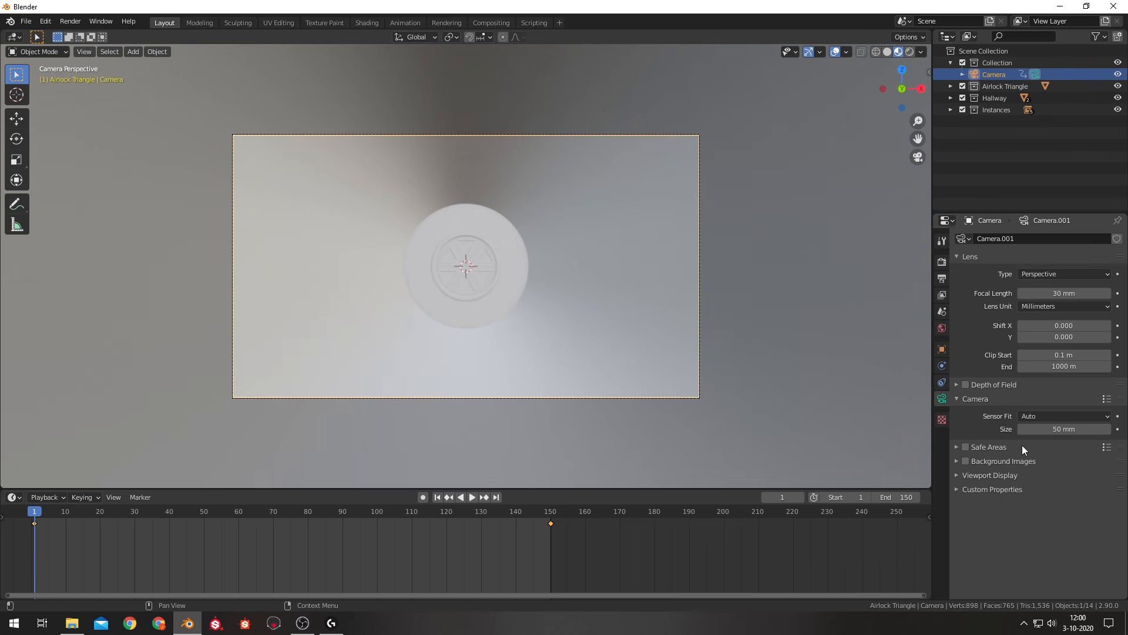
key("space")
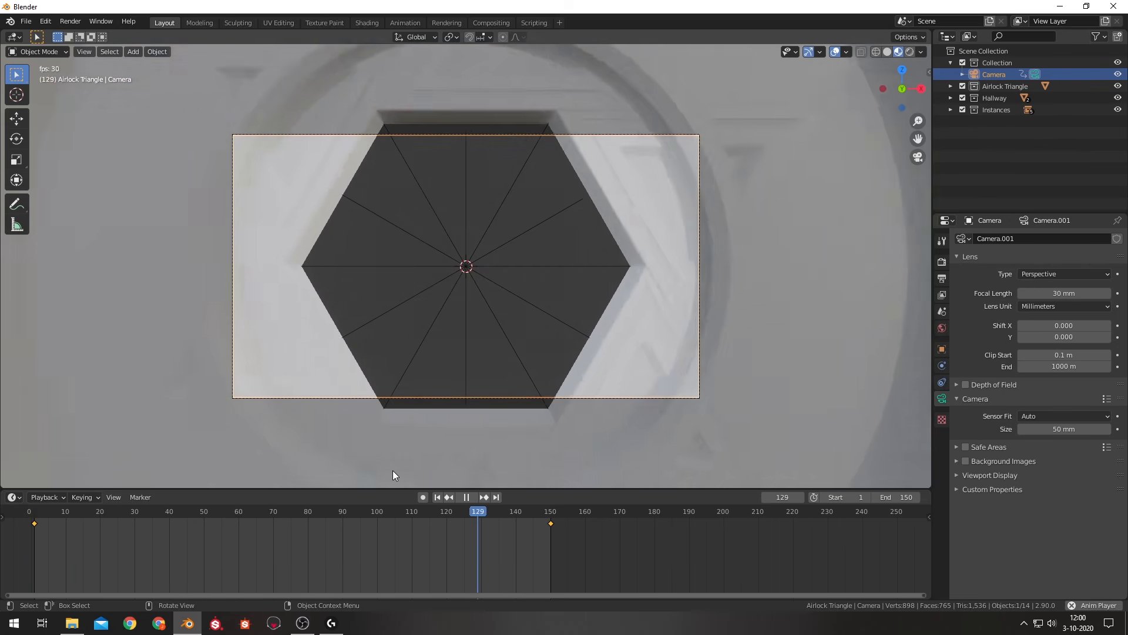
Stop the animation playback and return the timeline to frame 0.
key("space")
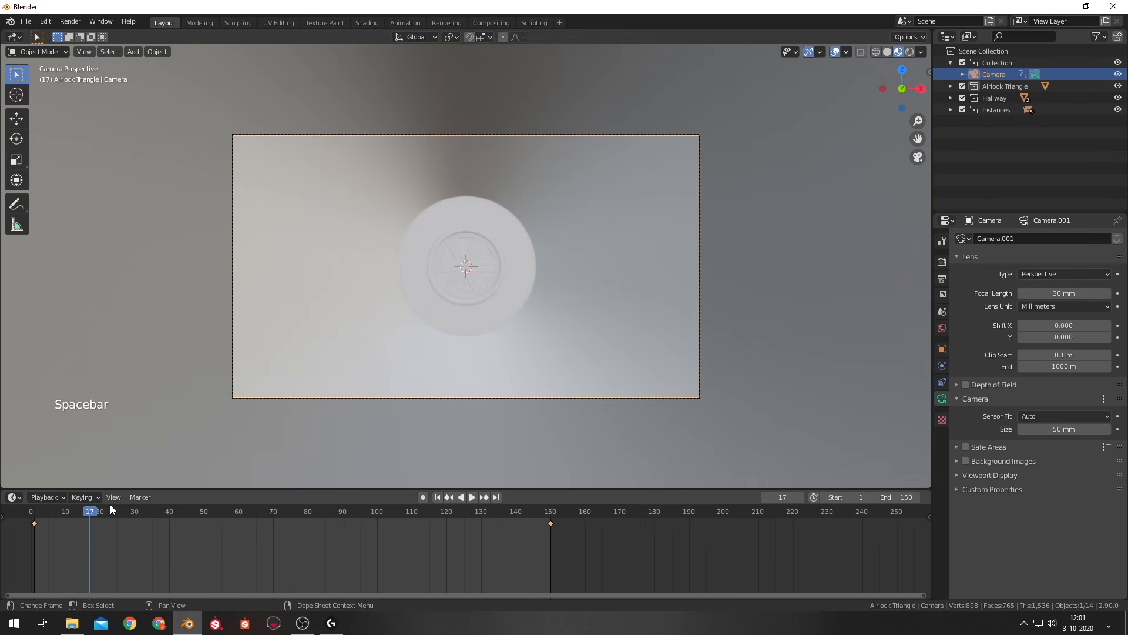
left_click_drag(110, 509, 30, 511)
key("KP_0")
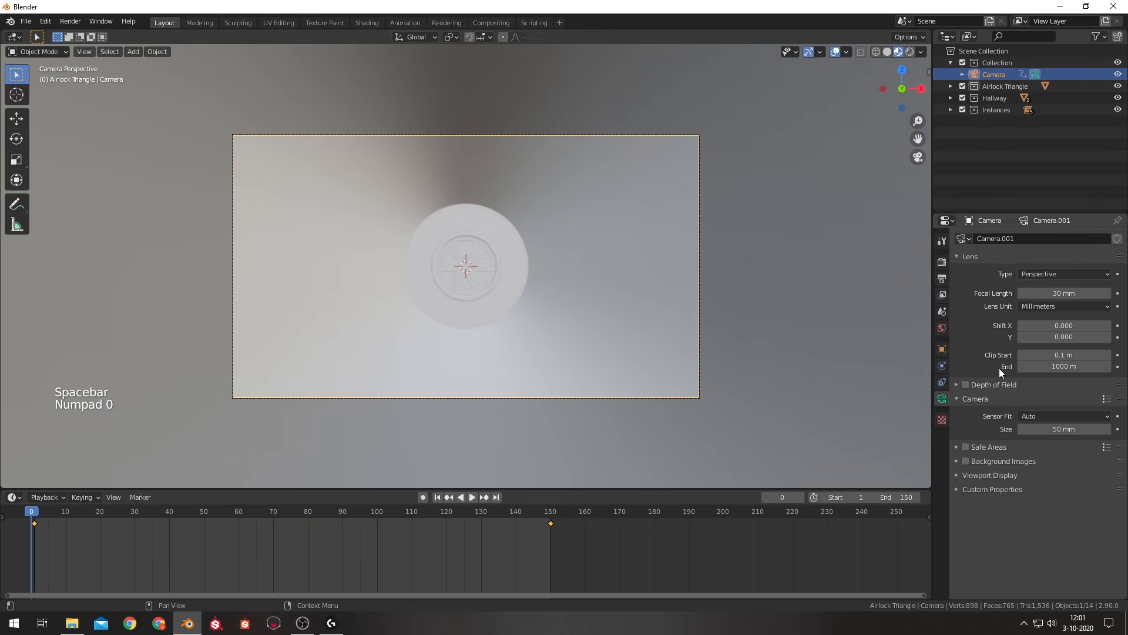
Show the scene in wireframe from the top view and open the hallway cylinder for mesh editing.
key("KP_7")
key("z")
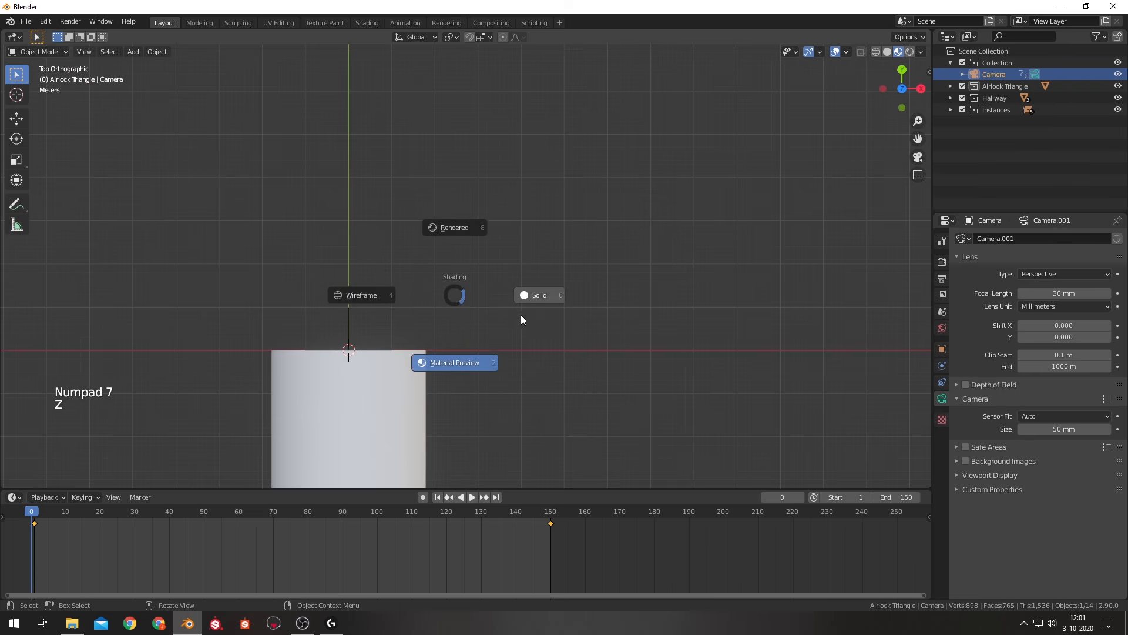
left_click(346, 294)
middle_click_drag(411, 308, 551, 217, "shift")
scroll(392, 247, "up", 3)
scroll(391, 242, "up", 2)
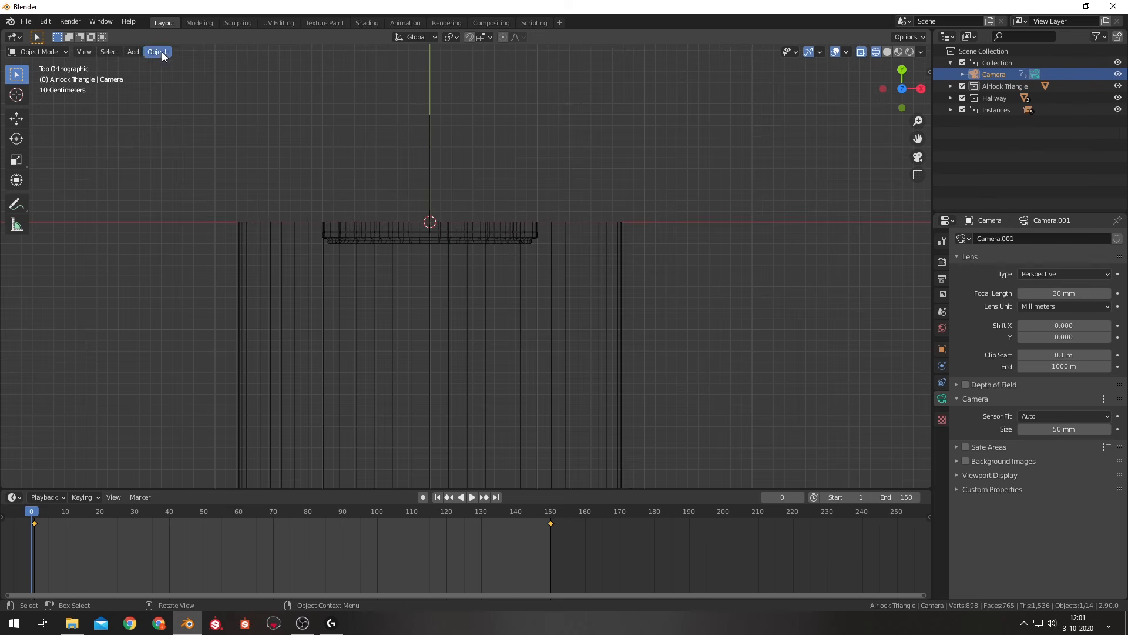
left_click(263, 226)
key("Tab")
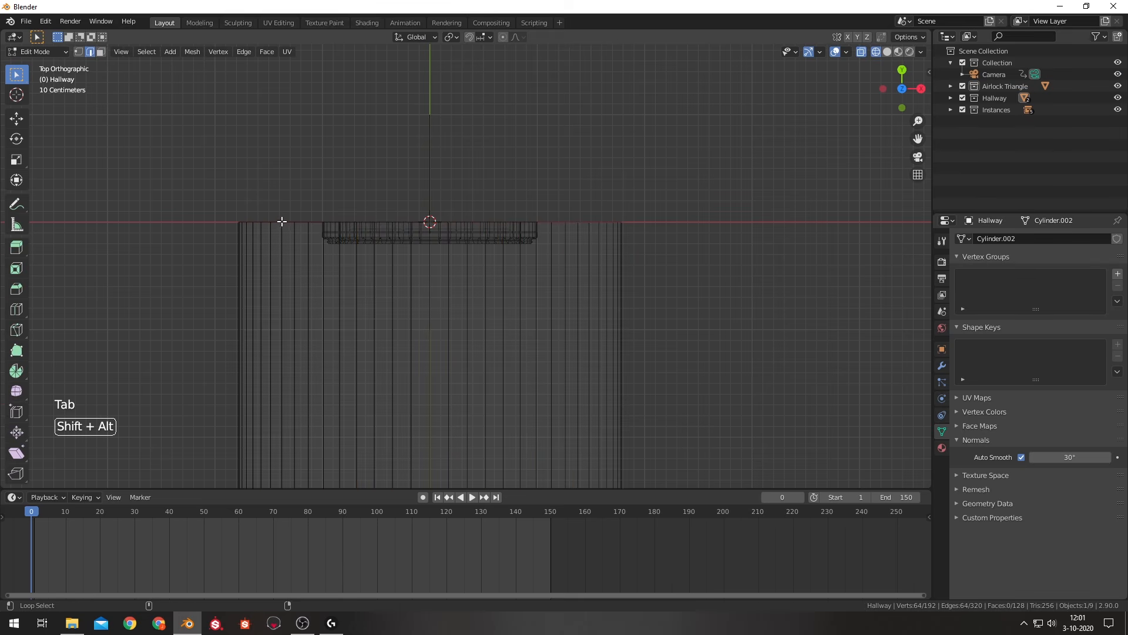
Select the outer circular edge loop at the door end of the hallway.
left_click(276, 221, "alt+shift")
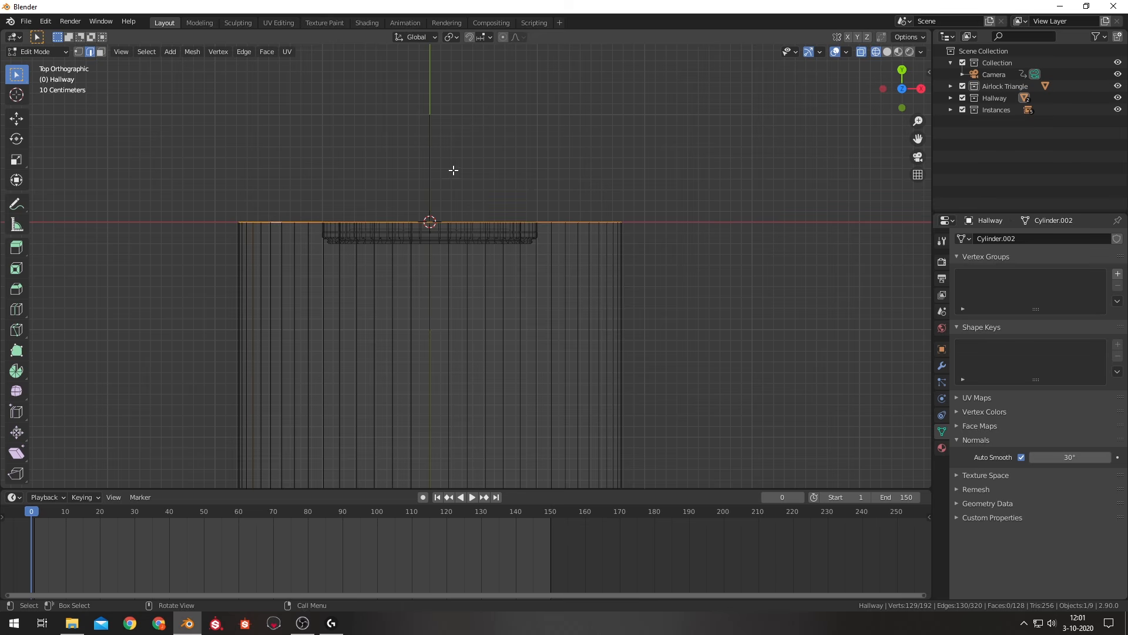
middle_click_drag(453, 171, 394, 126)
left_click(393, 127)
left_click(418, 253, "alt+shift")
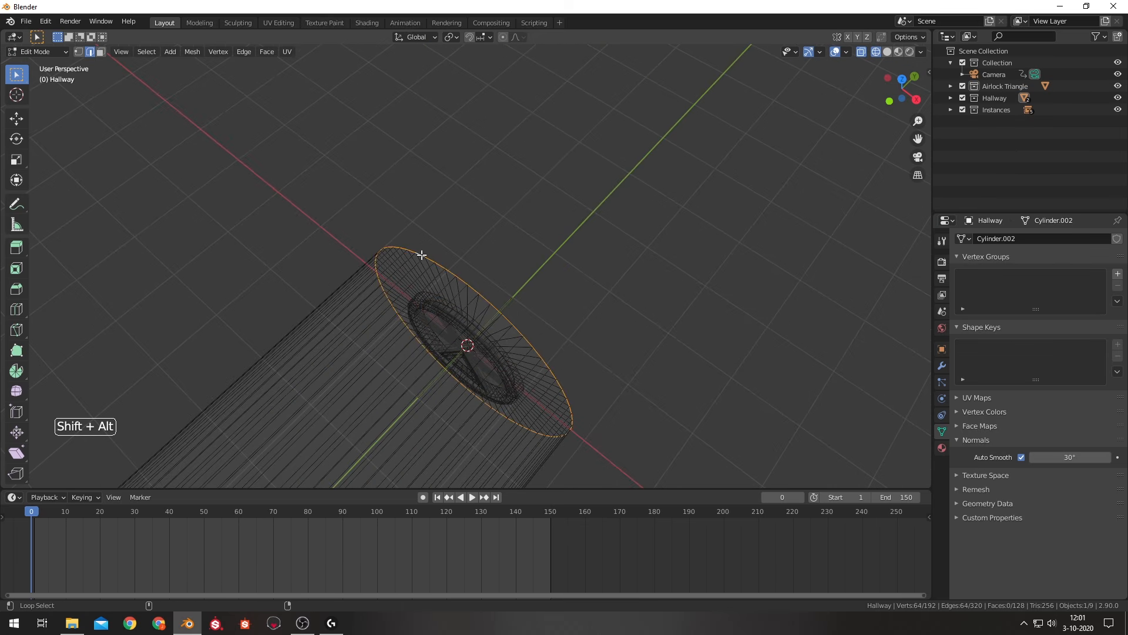
Move the selected outer edge loop at the Hallway's end by -0.1 m along Y, working from the top view.
key("KP_7")
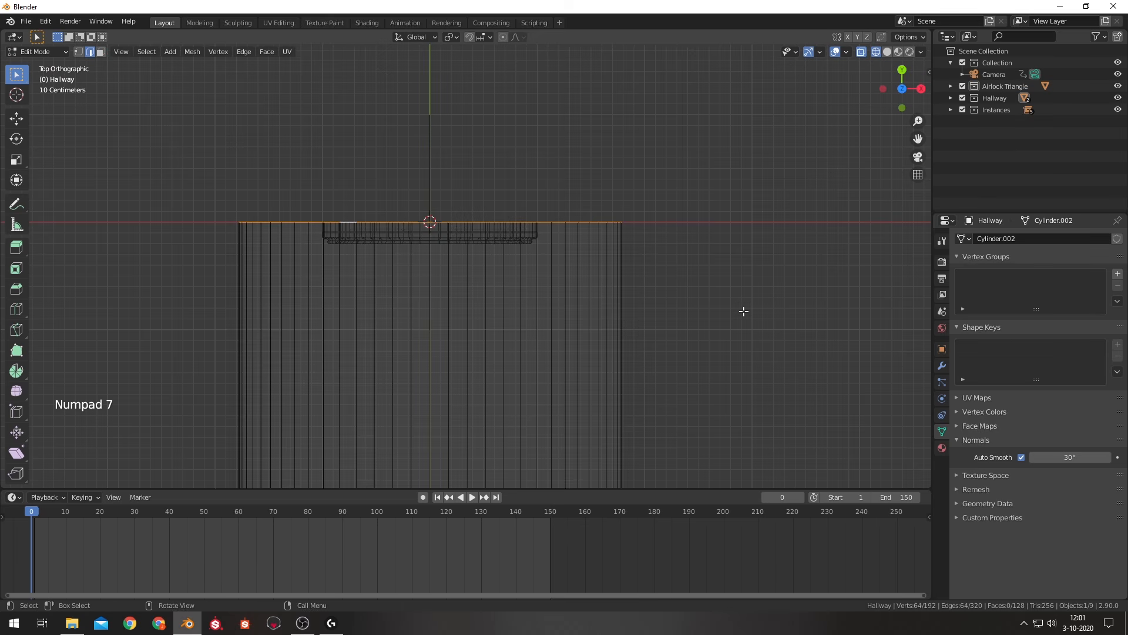
key("g")
key("y")
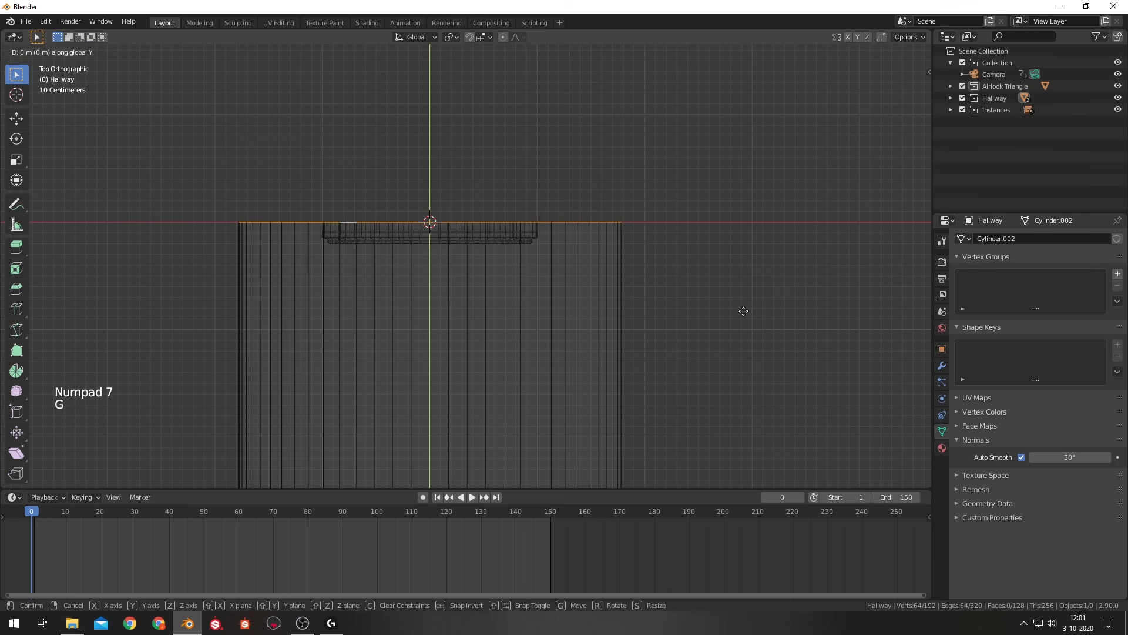
key("ctrl")
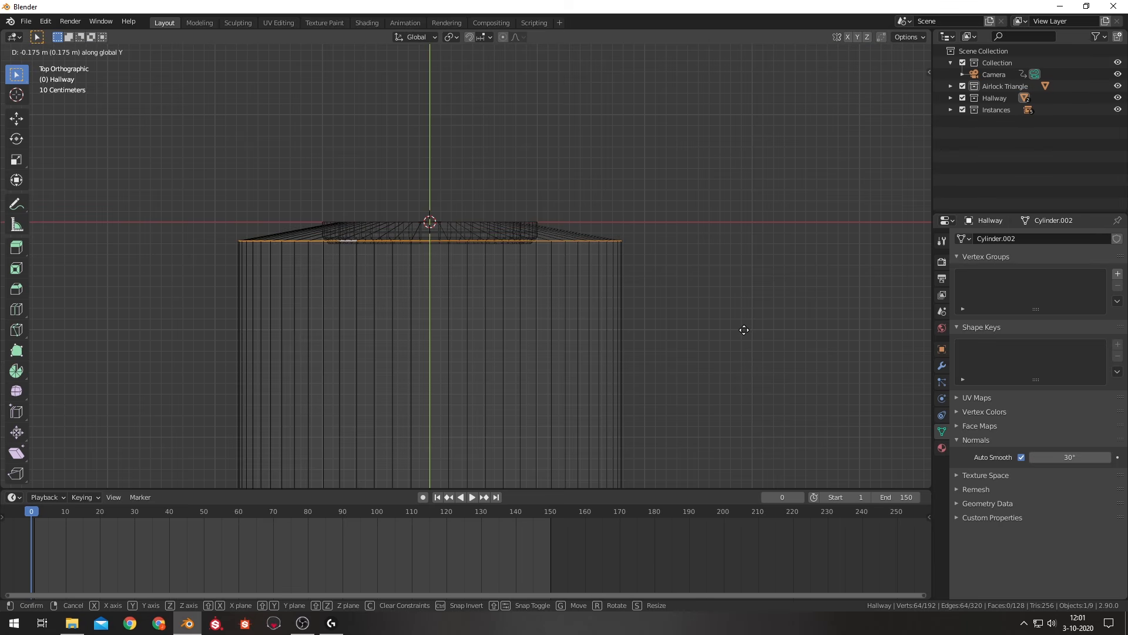
key("ctrl")
left_click(742, 314)
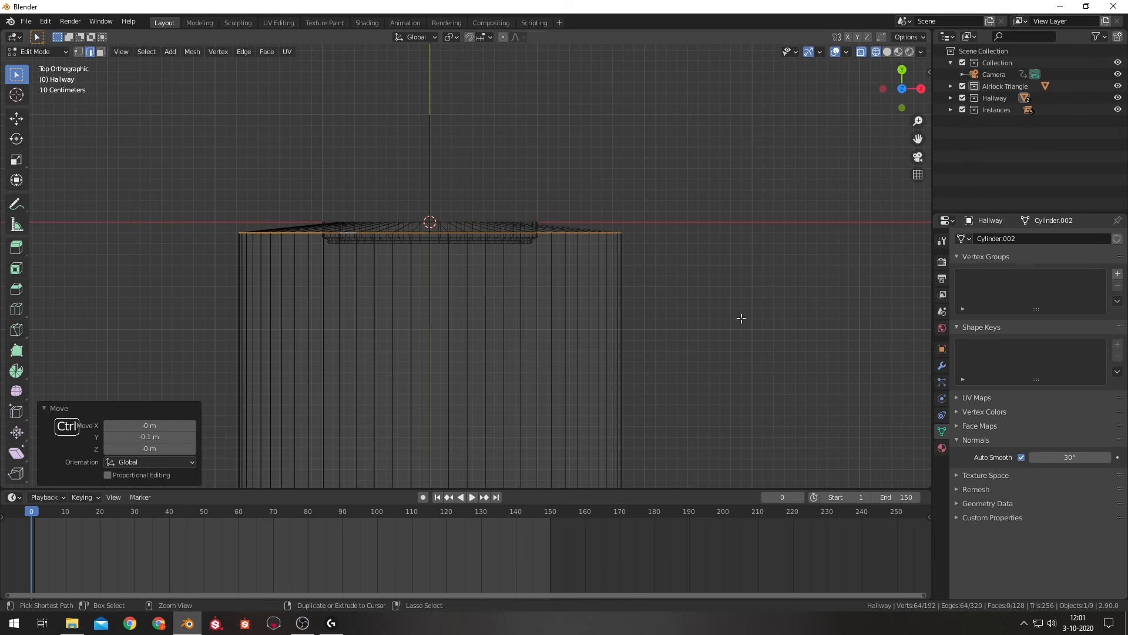
Leave mesh editing and show the scene through the camera in Material Preview shading.
key("Tab")
key("KP_1")
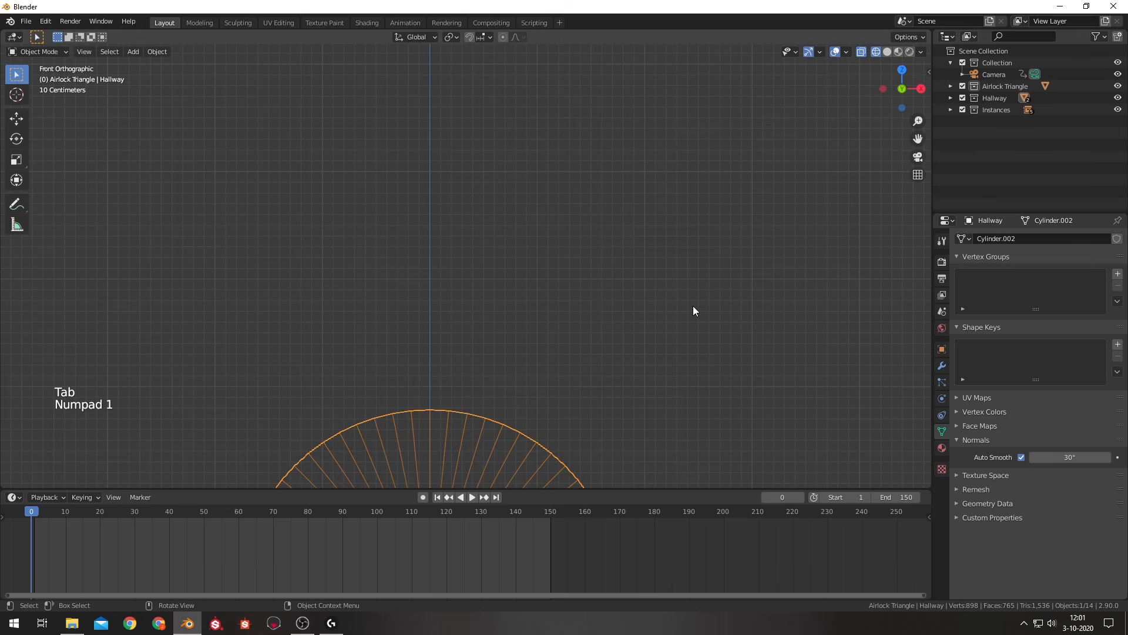
key("KP_0")
key("z")
left_click(827, 294)
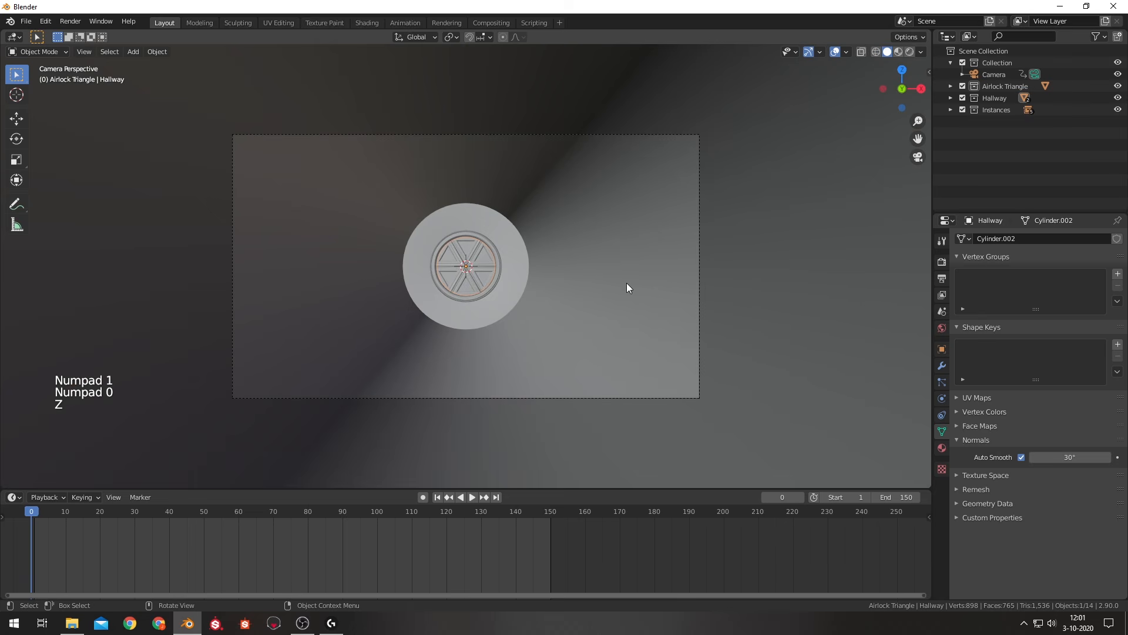
key("z")
left_click(542, 389)
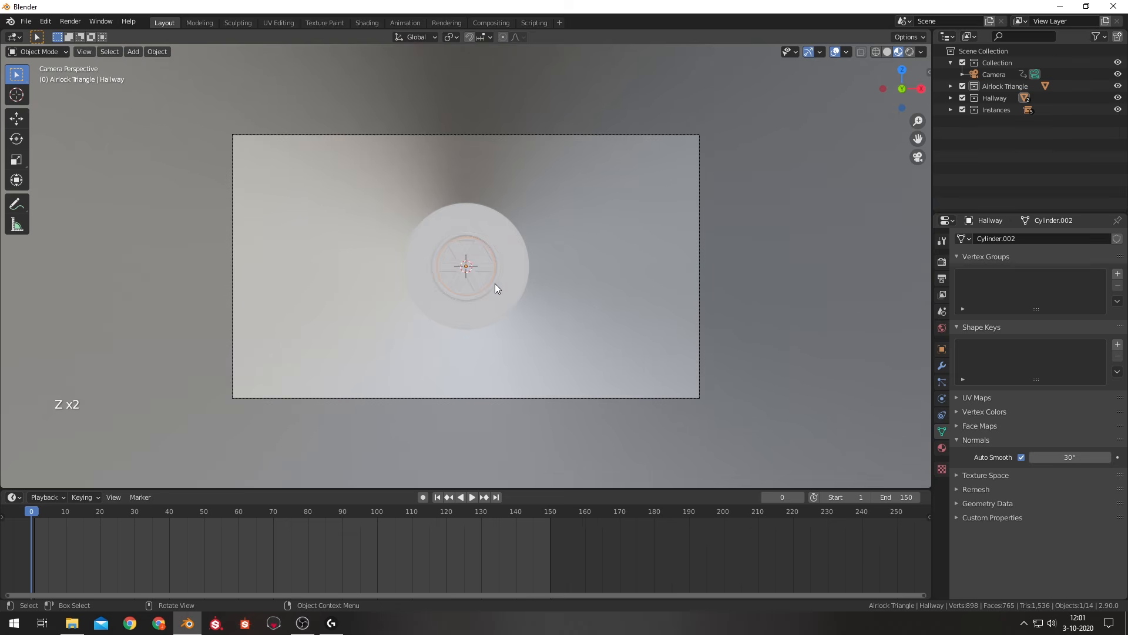
Select all faces of the Hallway's end ring surrounding the round airlock door using circle select.
key("Tab")
scroll(493, 121, "up", 6)
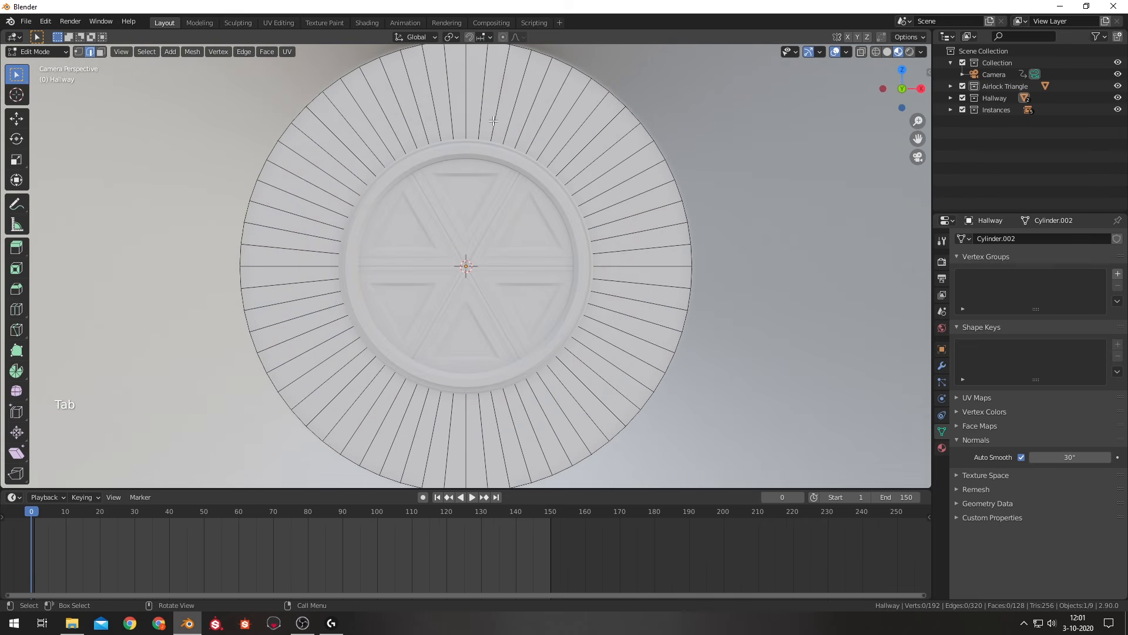
scroll(324, 87, "down", 1)
key("3")
key("c")
mouse_move(466, 111)
left_mouse_down()
mouse_move(370, 133)
mouse_move(332, 335)
left_mouse_up()
mouse_move(267, 179)
left_mouse_down("shift")
mouse_move(196, 211)
mouse_move(275, 293)
left_mouse_up("shift")
mouse_move(368, 321)
left_mouse_down()
mouse_move(477, 410)
mouse_move(609, 272)
mouse_move(476, 113)
left_mouse_up()
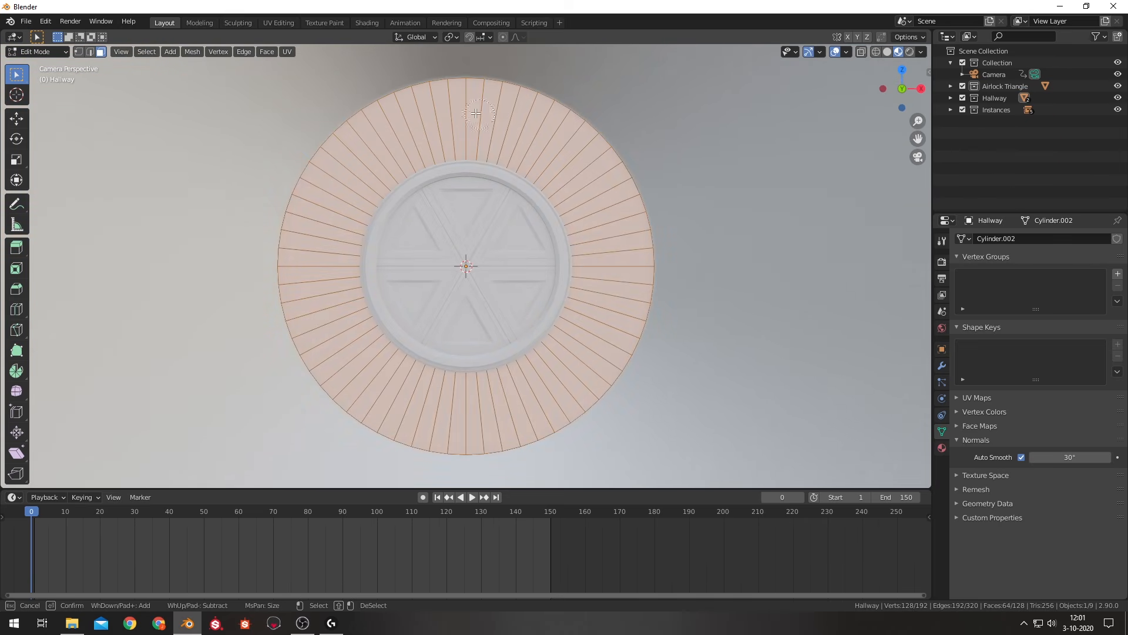
right_click(635, 314)
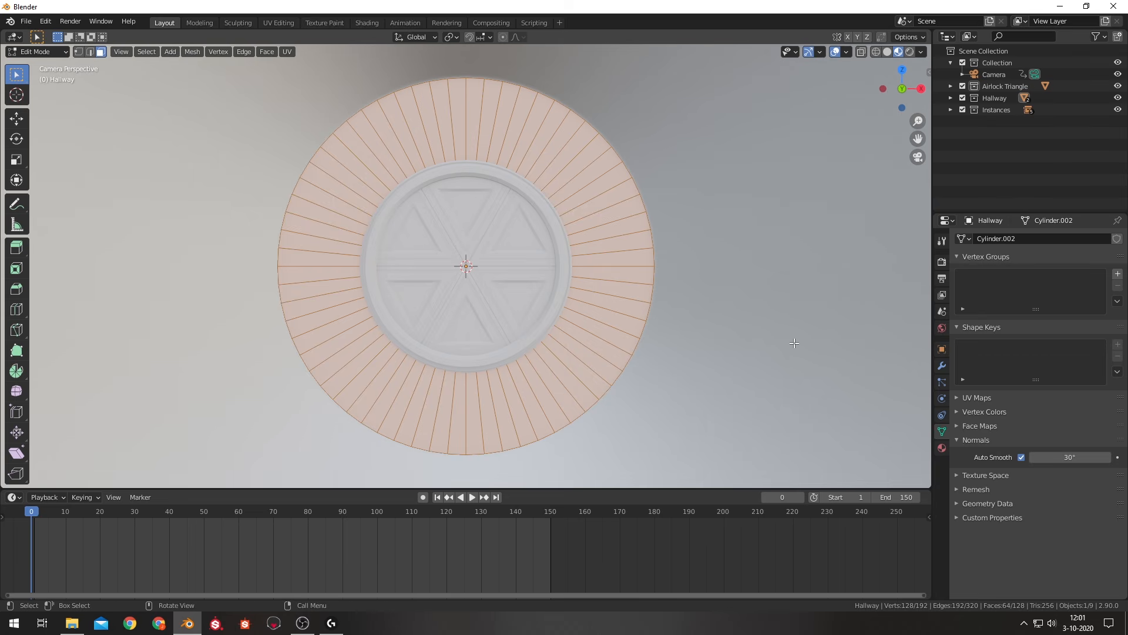
Inset the selected face ring by about 0.11 m, and inset the resulting ring a second time.
key("i")
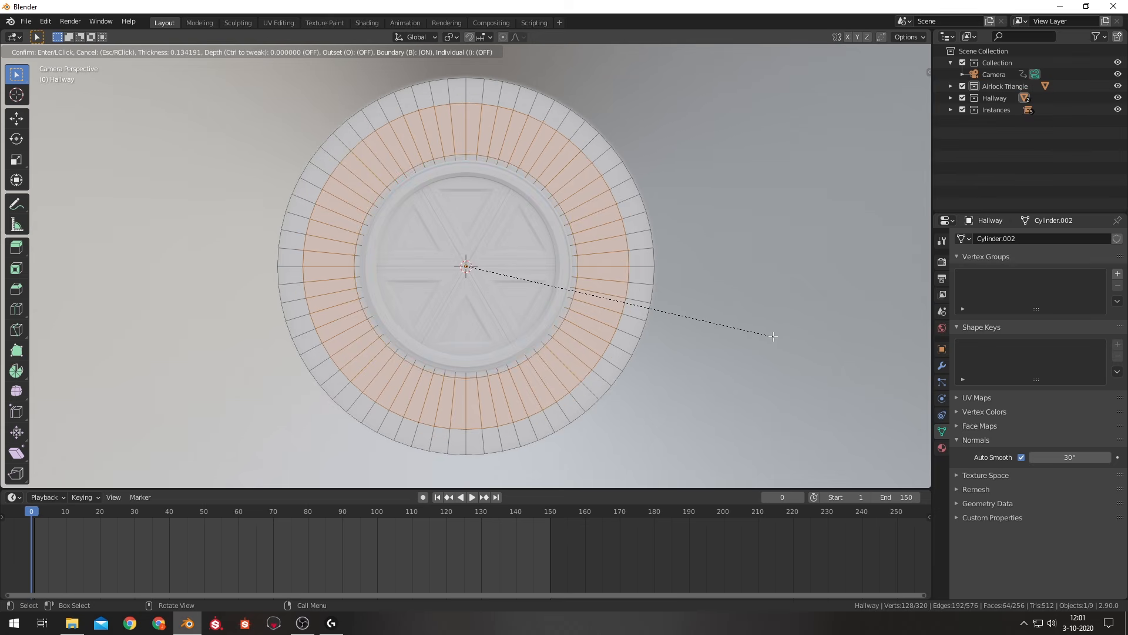
left_click(776, 338)
key("i")
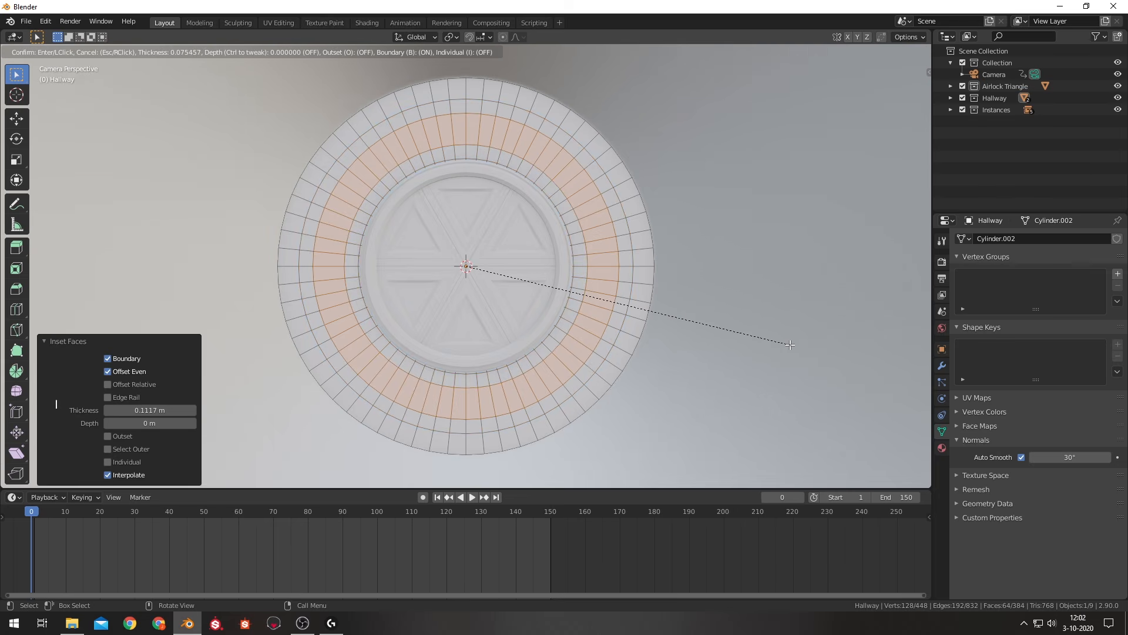
left_click(788, 345)
Try nudging the middle face ring along Y, and extrude the narrower ring just outside it about 0.05 m along its normal.
left_click(578, 187, "alt")
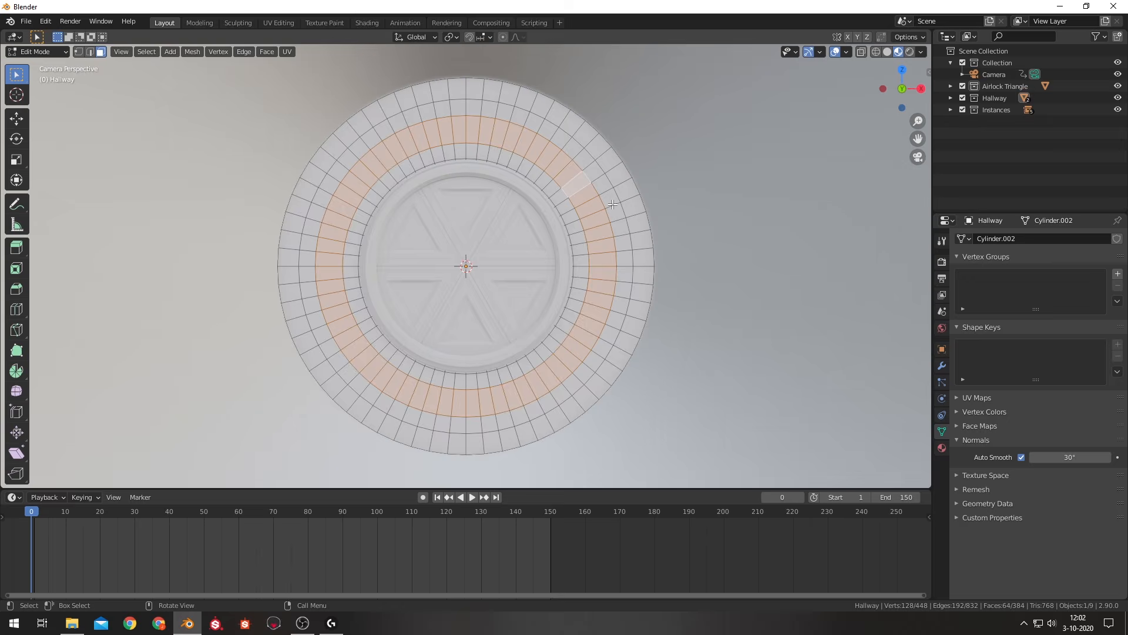
middle_click_drag(577, 189, 534, 214)
scroll(552, 221, "up", 5)
key("g")
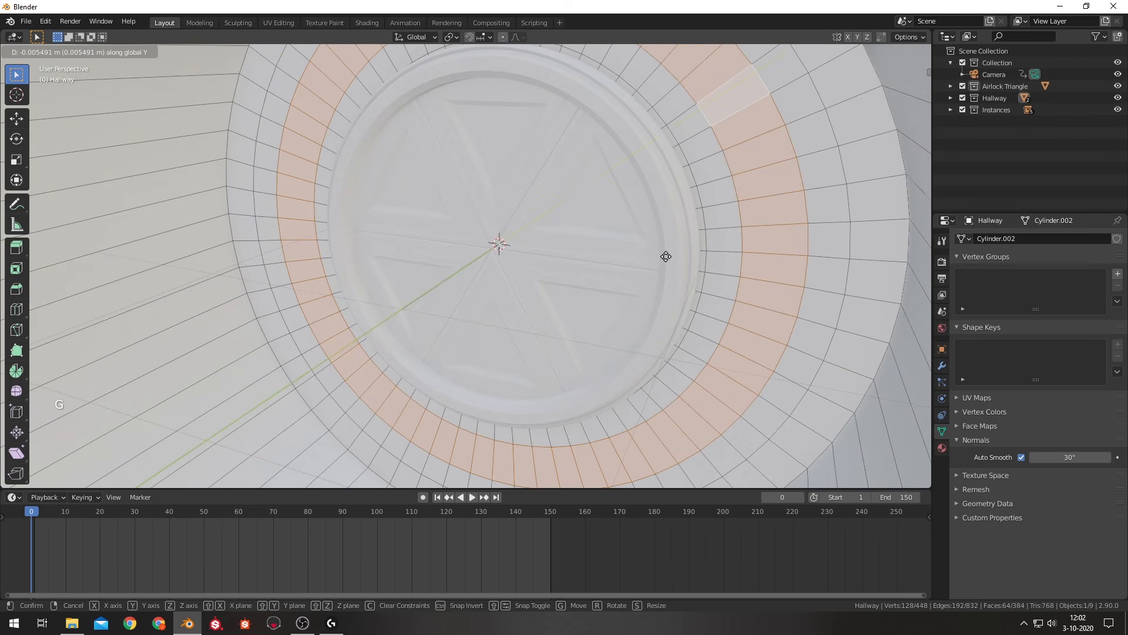
key("y")
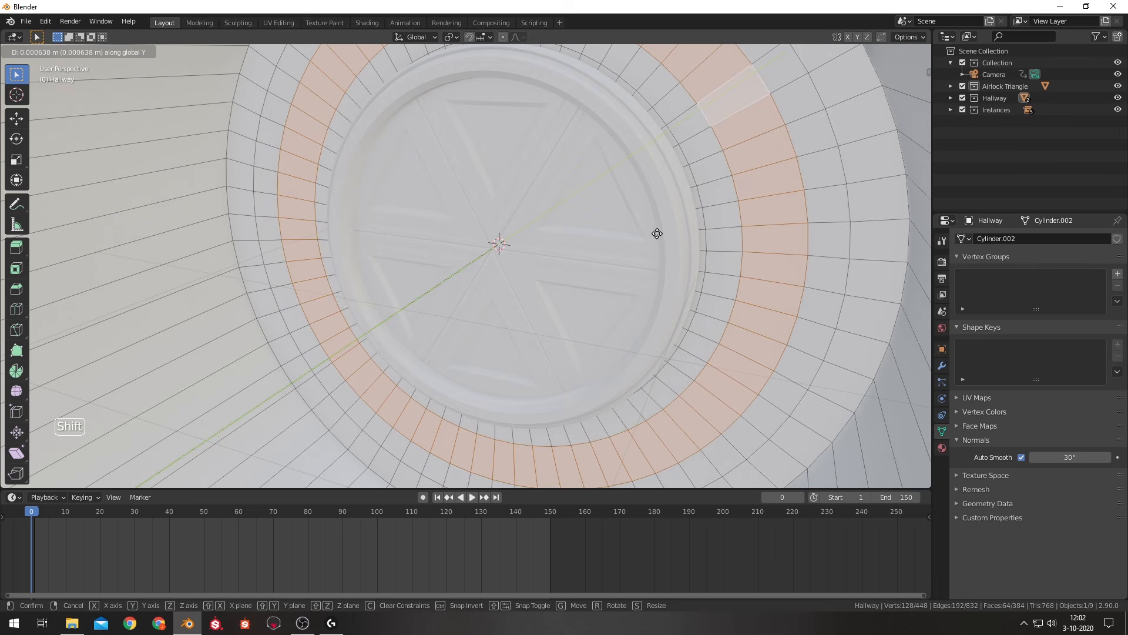
left_click(657, 234)
key("e")
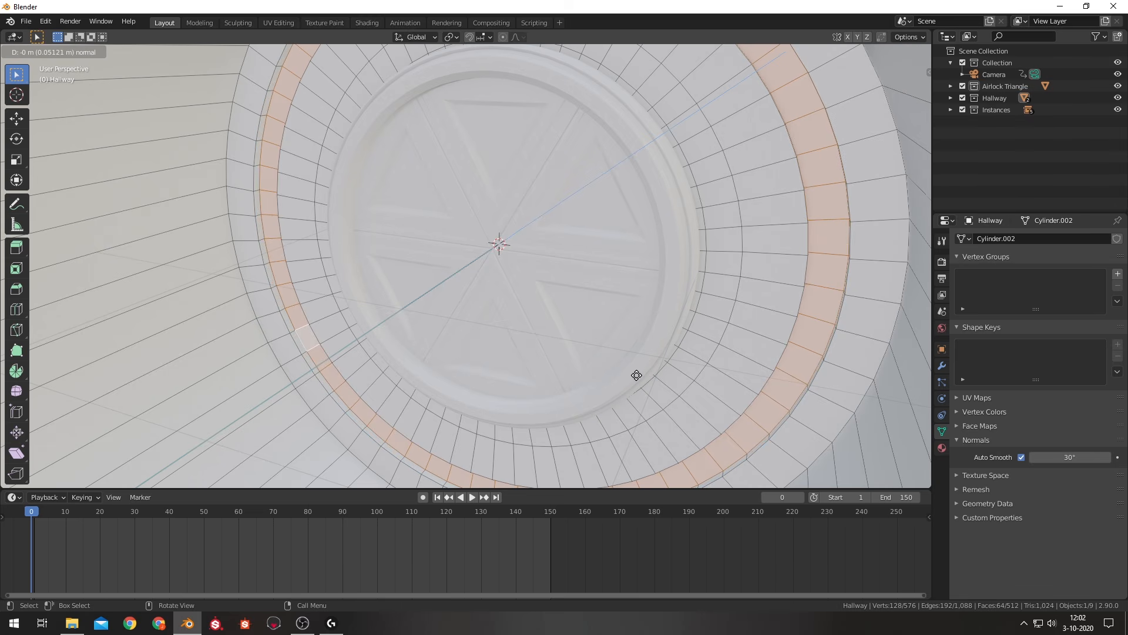
left_click(636, 375)
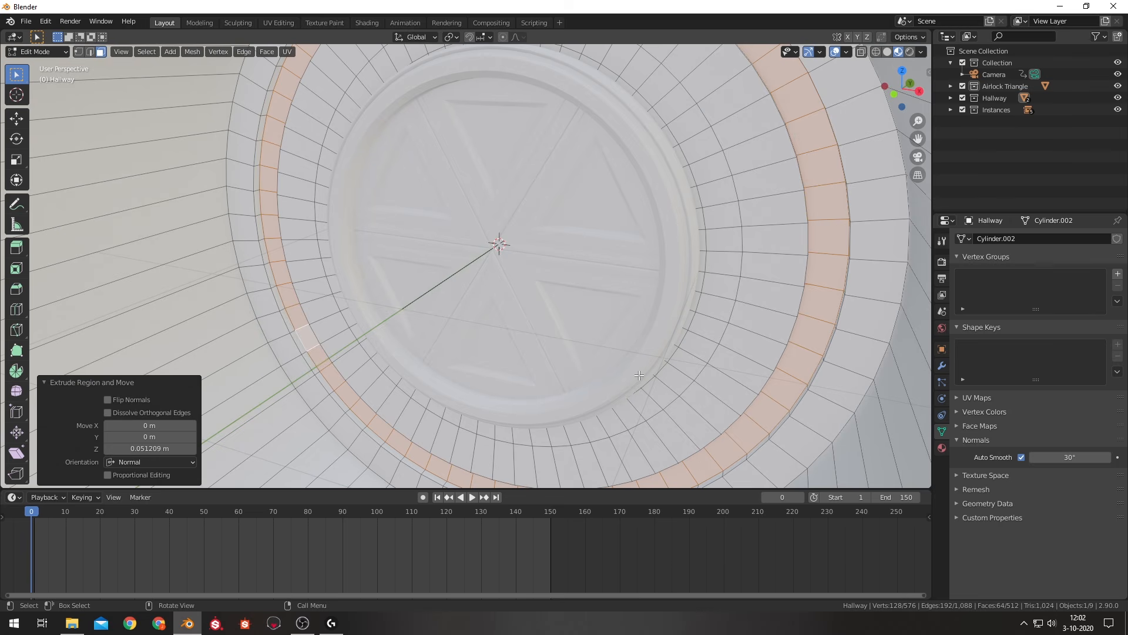
Select the complete middle face loop around the airlock door, just inside the extruded ring.
left_click(669, 237)
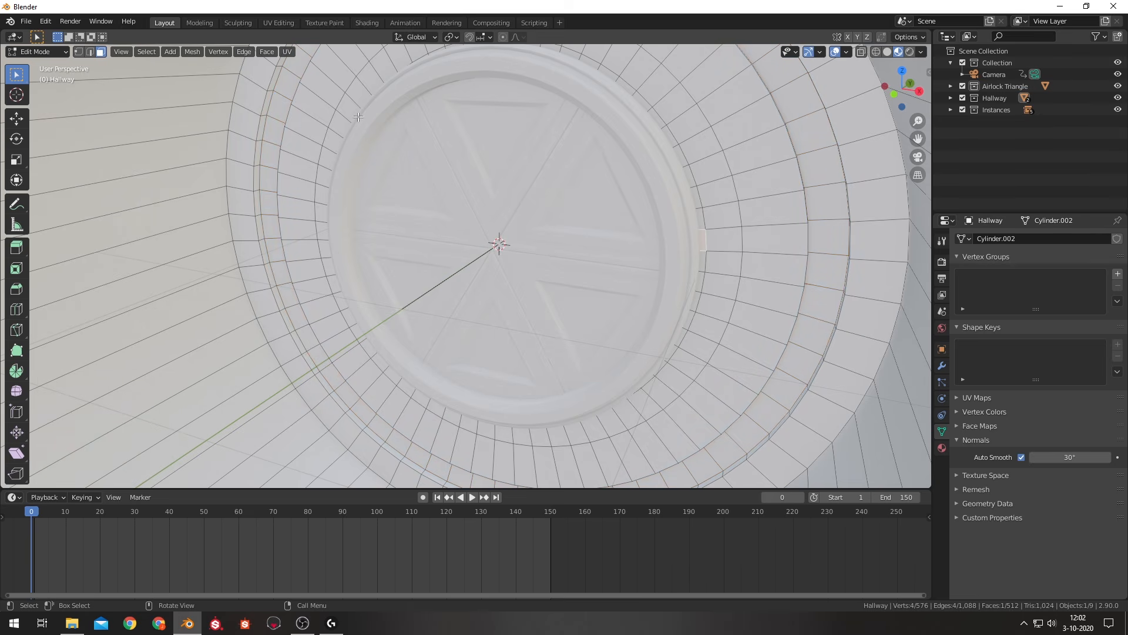
left_click(318, 148, "alt+shift")
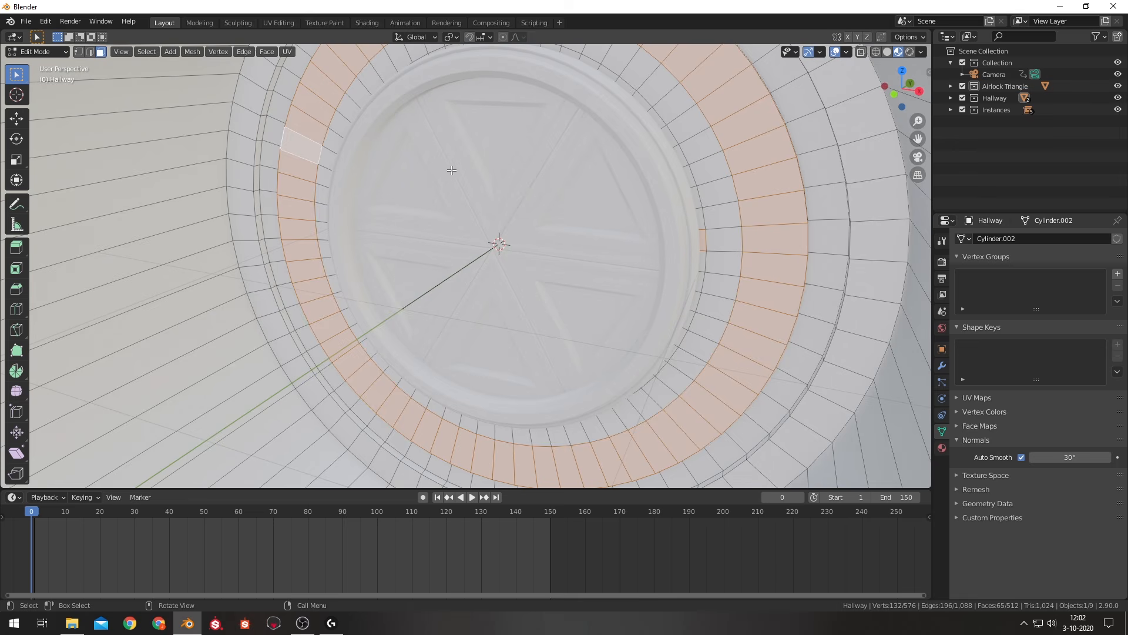
left_click(726, 245)
left_click(777, 240)
left_click(769, 192, "alt")
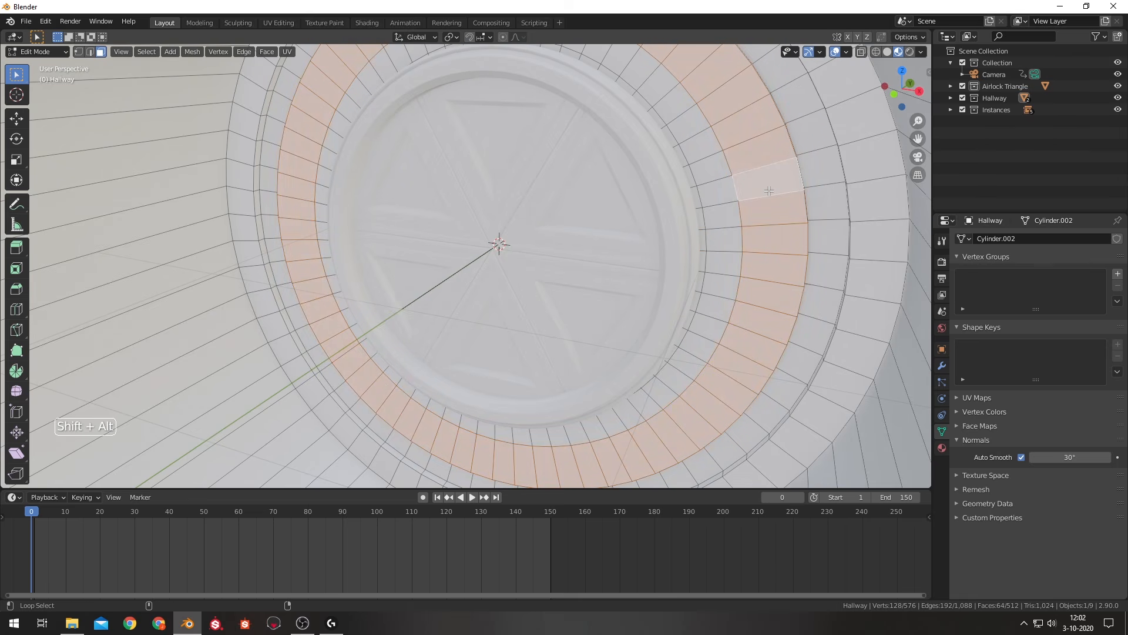
key("i")
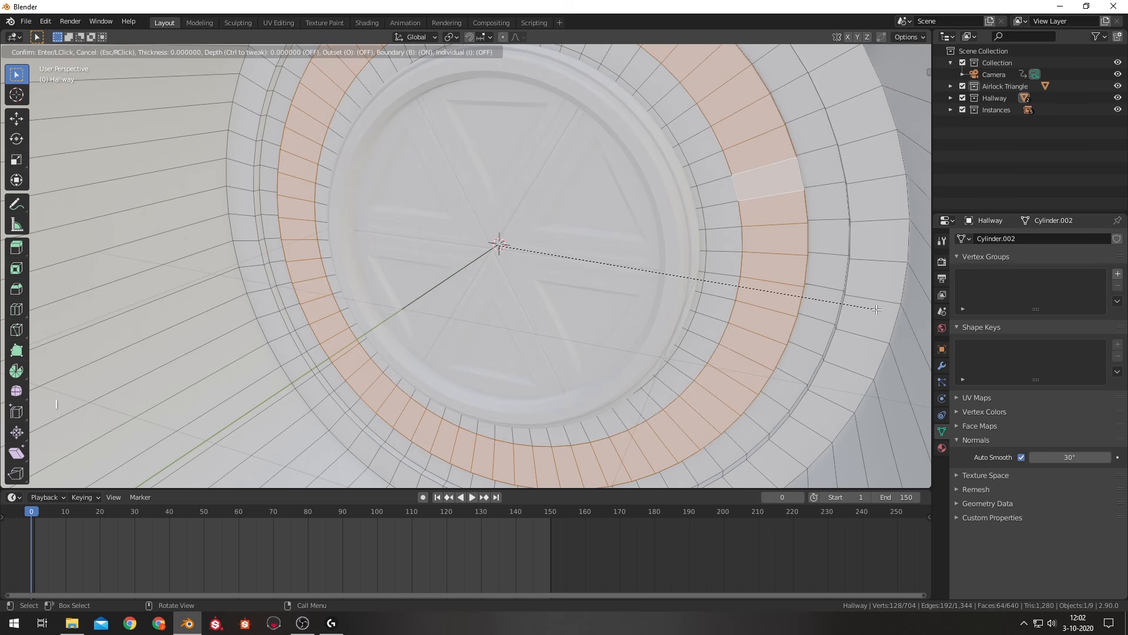
key("Escape")
From the front view, deselect the lower faces of the middle ring using circle select, keeping the upper and side faces selected.
key("KP_1")
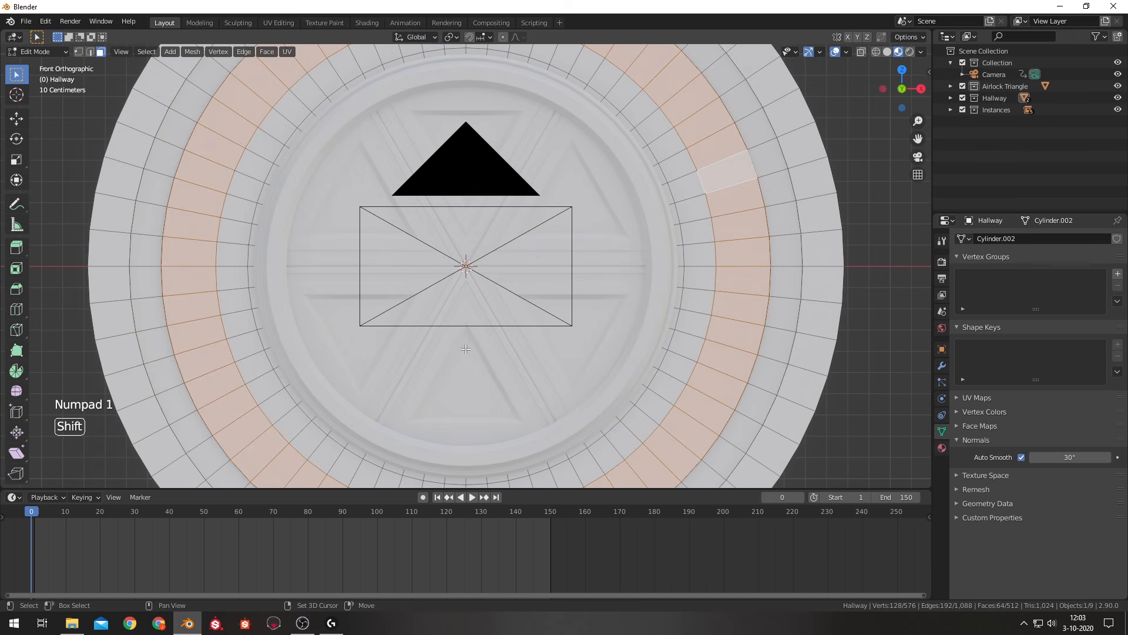
mouse_move(458, 350)
middle_mouse_down("shift")
mouse_move(460, 231)
mouse_move(460, 242)
middle_mouse_up("shift")
scroll(429, 285, "down", 1)
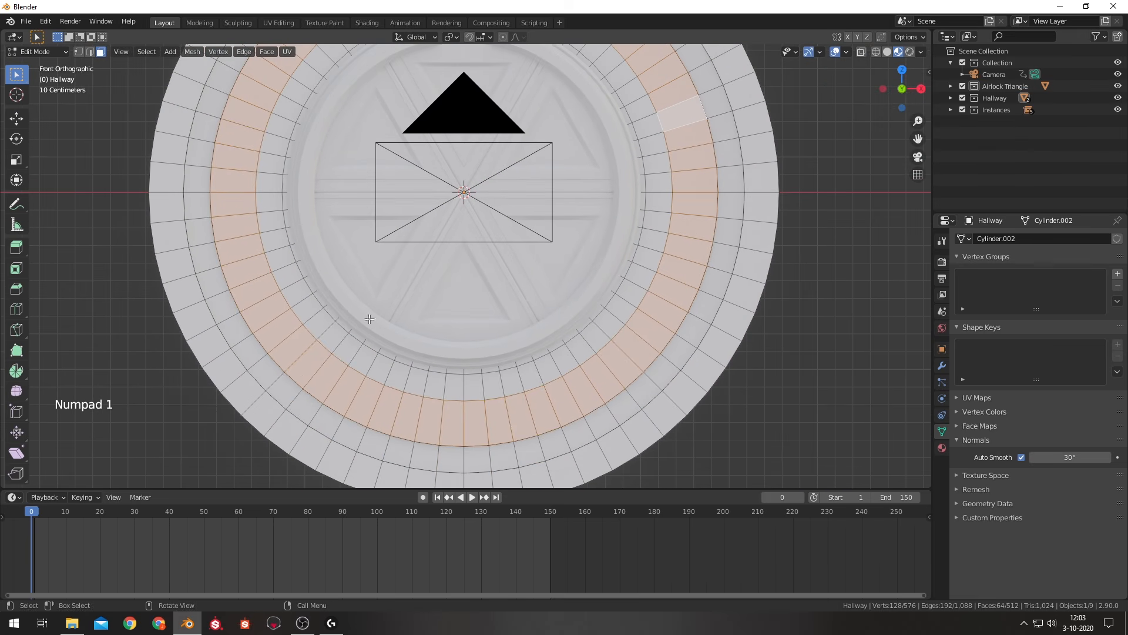
key("c")
mouse_move(286, 339)
left_mouse_down("shift")
mouse_move(481, 411)
mouse_move(618, 397)
mouse_move(655, 352)
left_mouse_up("shift")
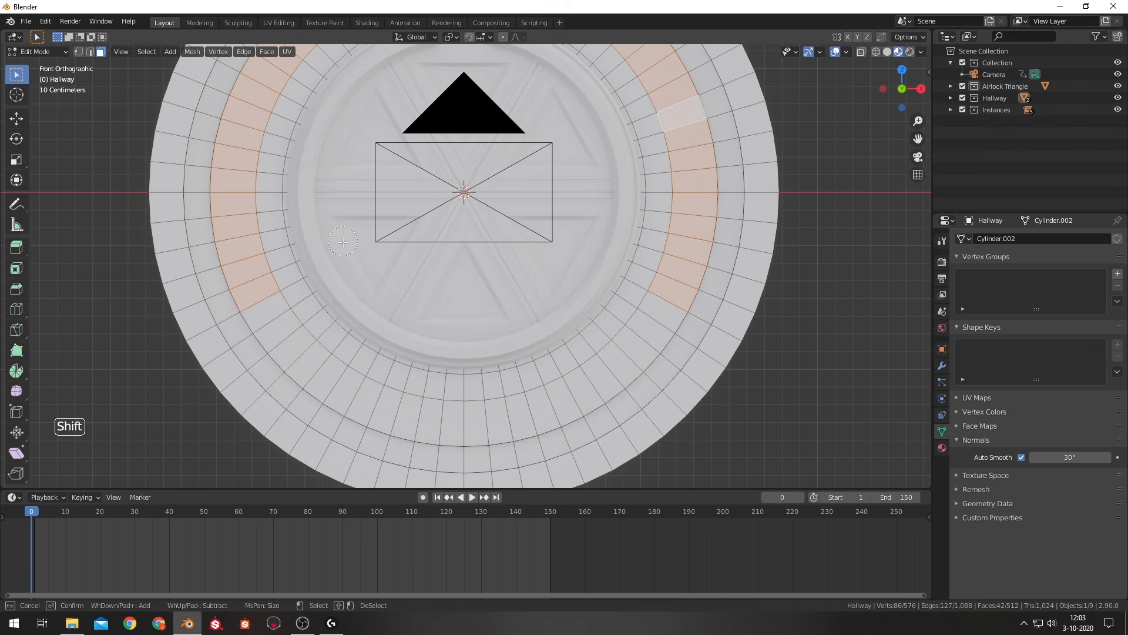
right_click(580, 274)
Inset the selected ring faces individually by about 0.019 m and extrude them about -0.066 m along their normals.
middle_click_drag(634, 189, 686, 330, "shift")
key("i")
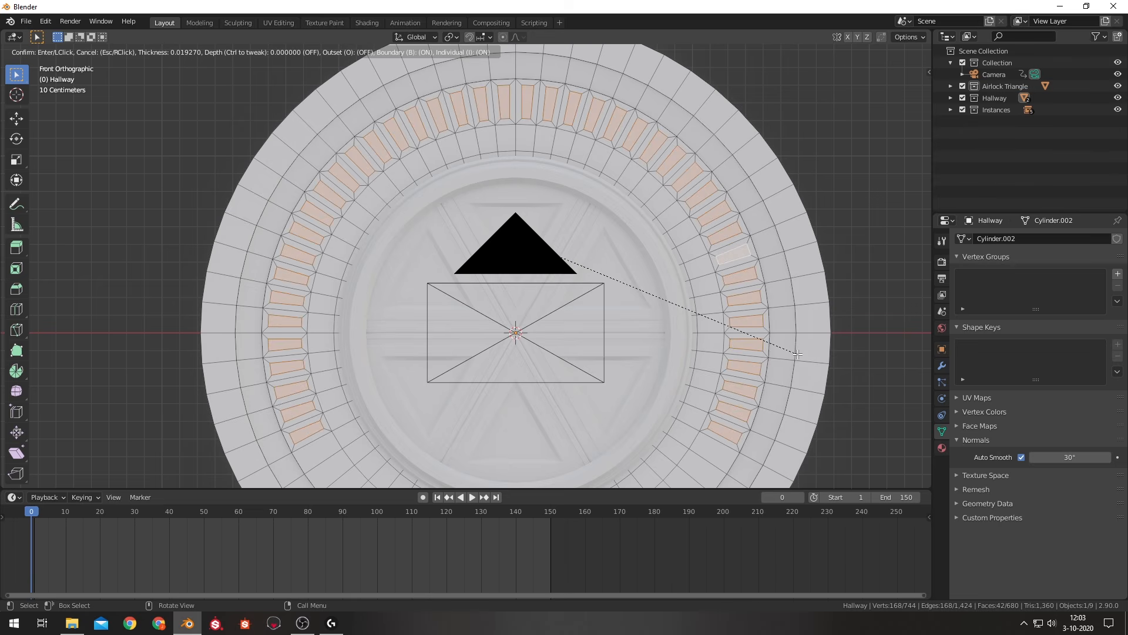
left_click(797, 354)
middle_click_drag(586, 244, 598, 257)
key("e")
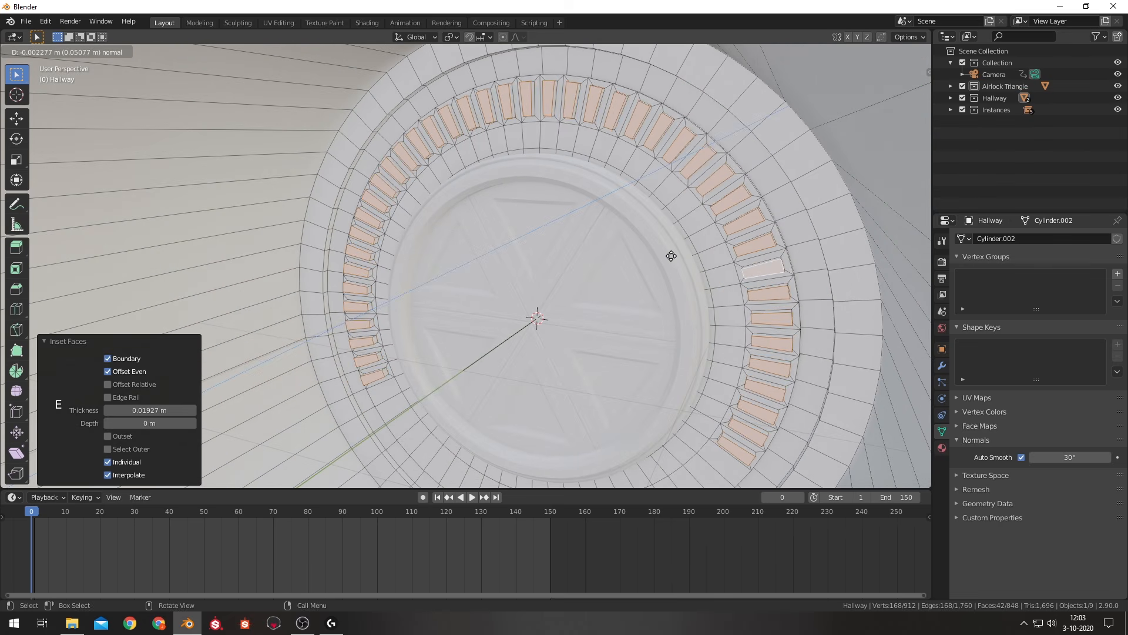
left_click(670, 256)
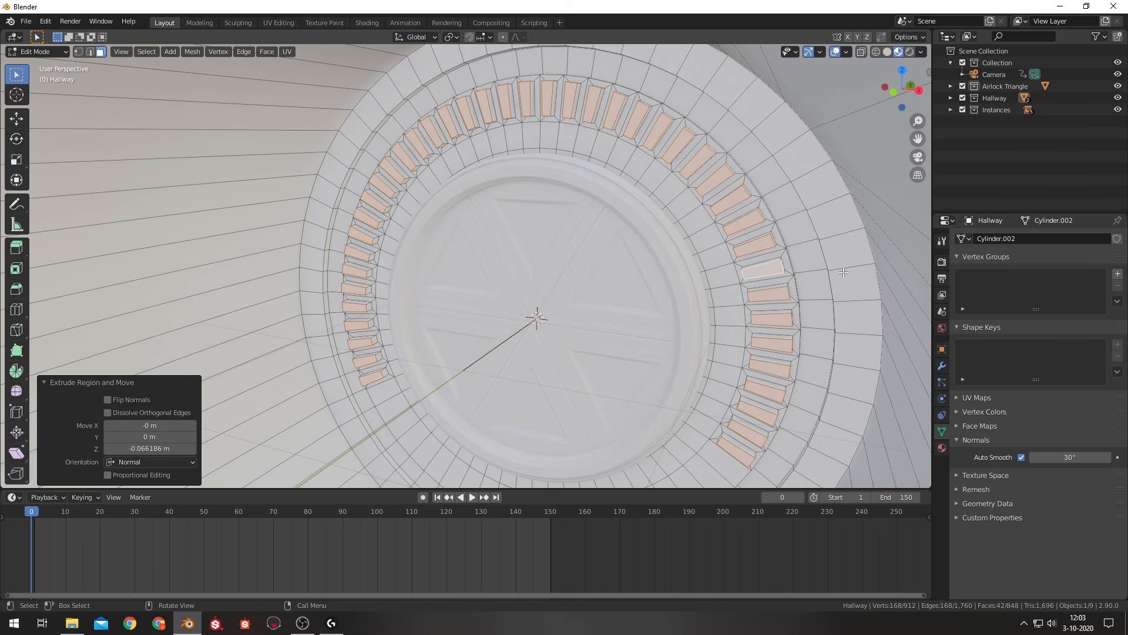
Add a Bevel modifier to the Hallway object with an amount of 0.03 m and 3 segments.
key("Tab")
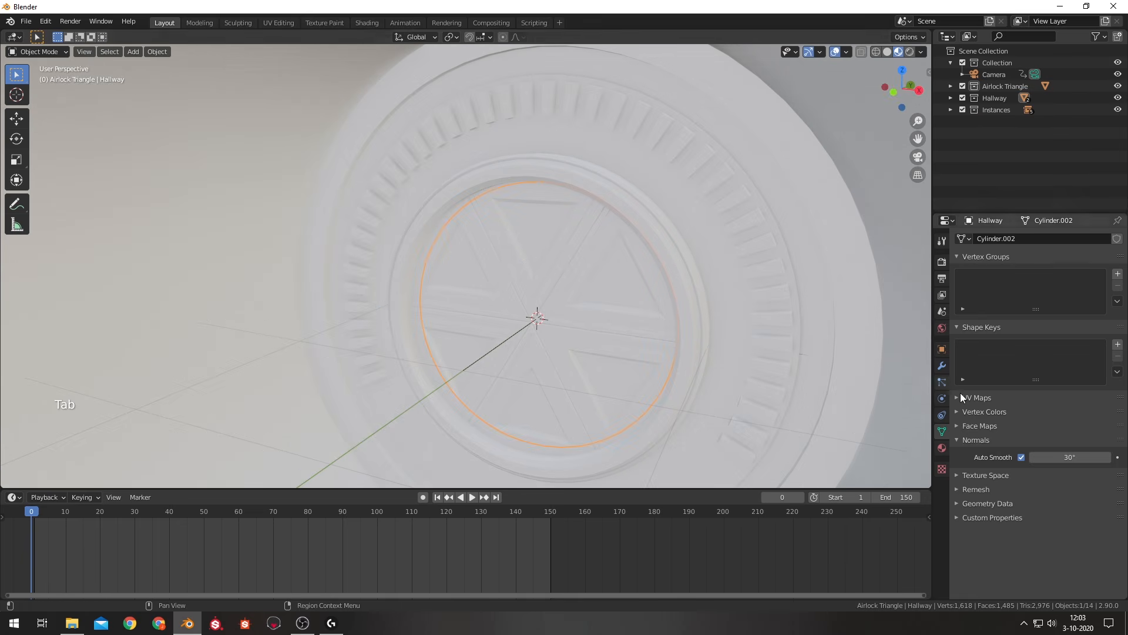
left_click(943, 366)
left_click(974, 240)
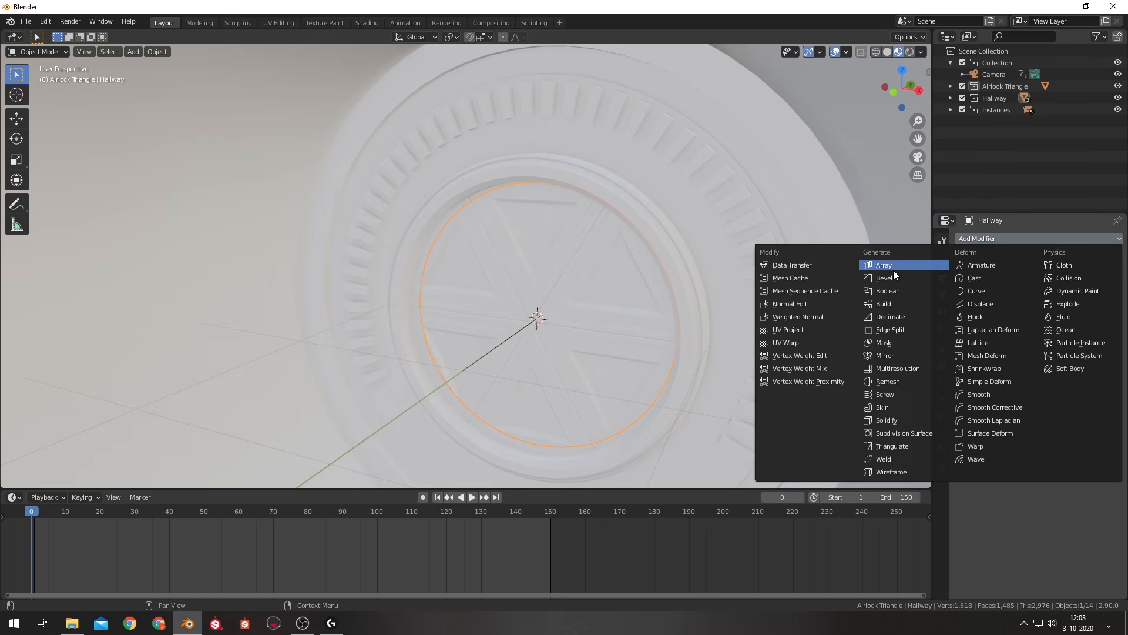
left_click(890, 276)
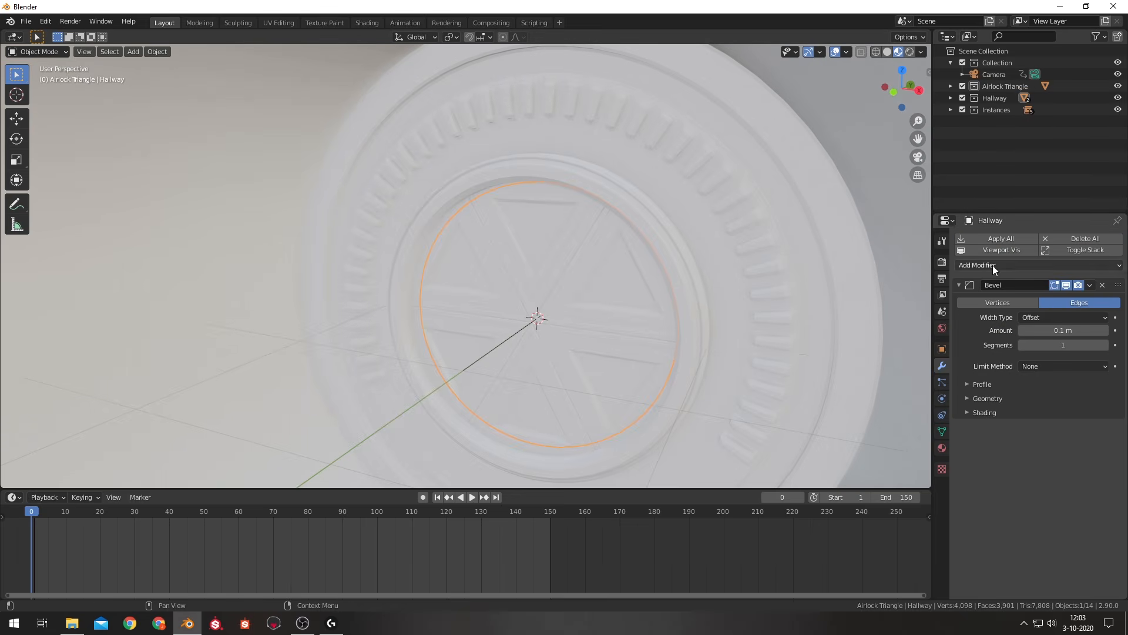
left_click(1057, 330)
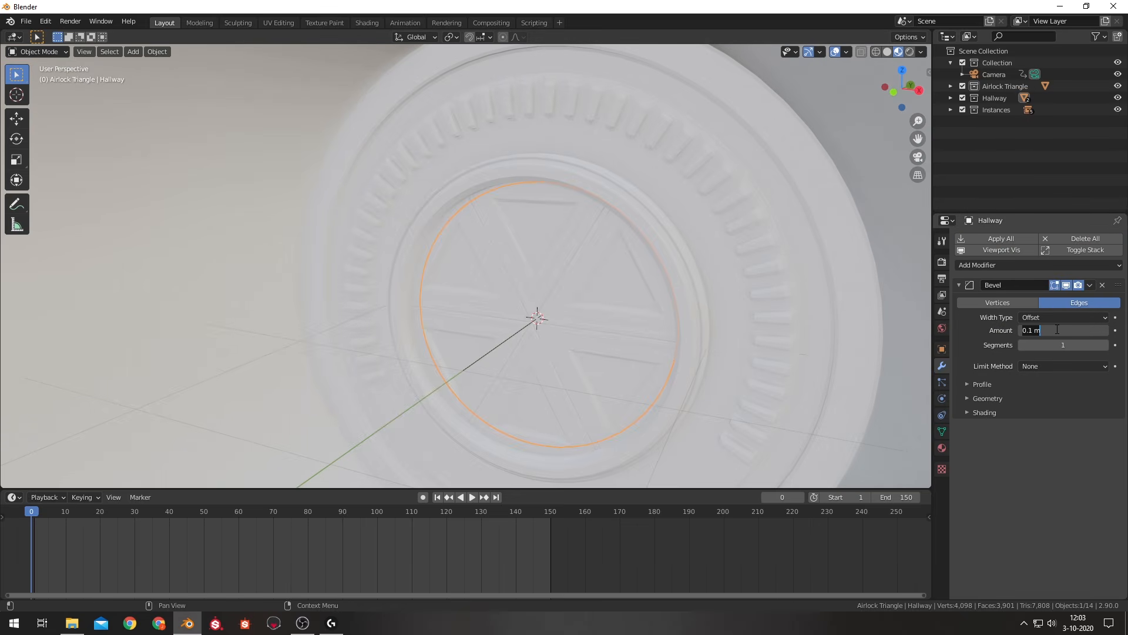
key("BackSpace")
type(".03")
key("Return")
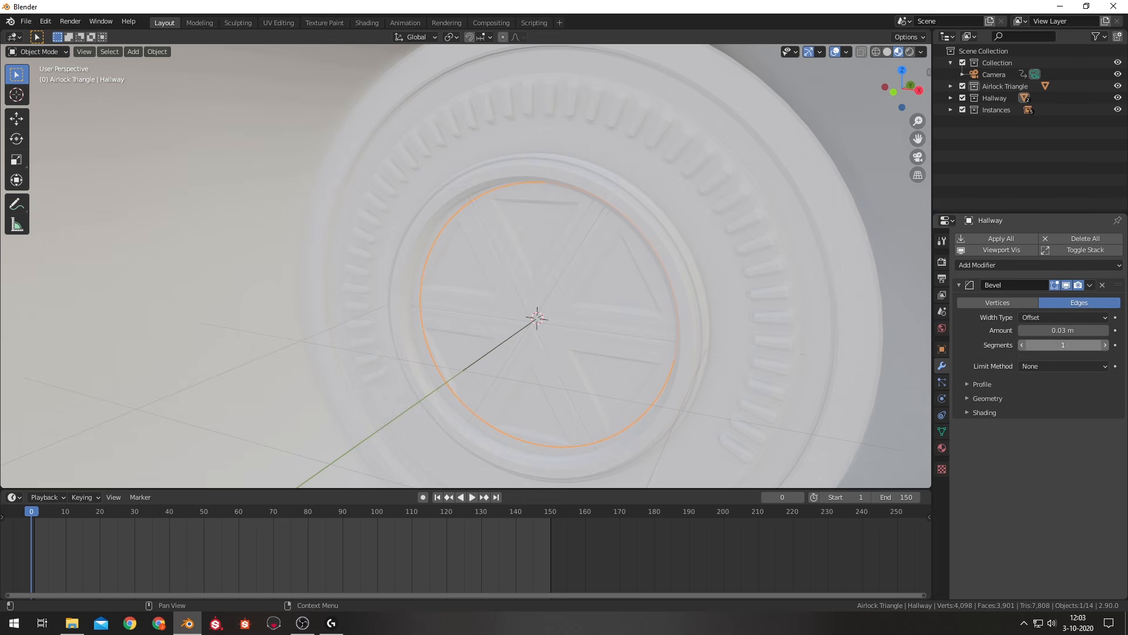
left_click(1071, 344)
key("Return")
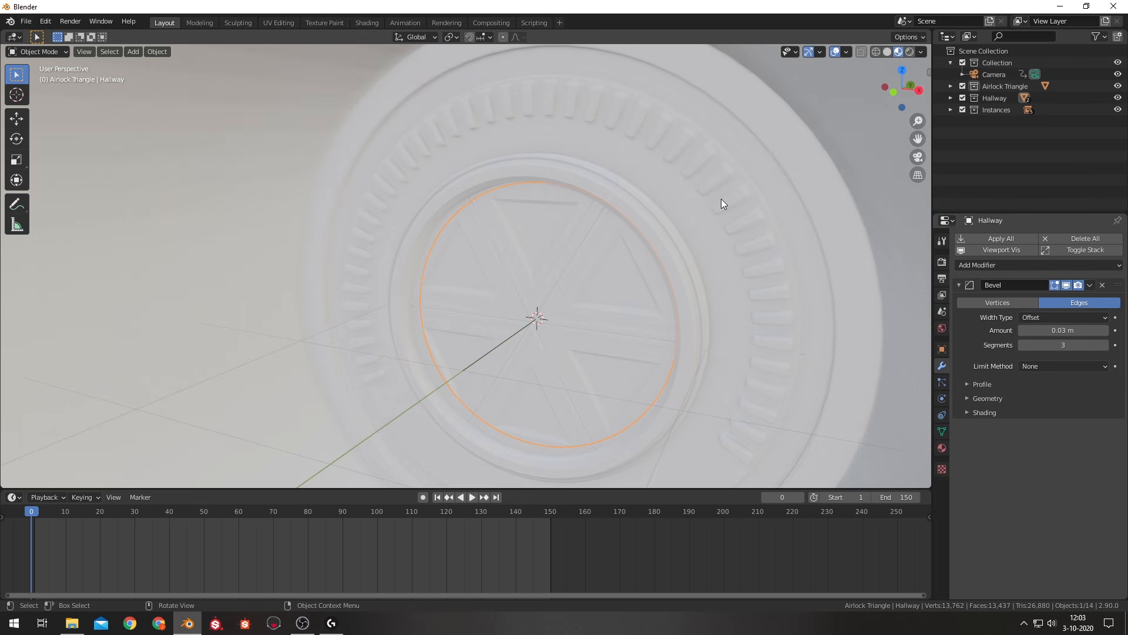
From the front view, circle-select the lower faces of the Hallway's middle ring, between the two ends of the recessed slots.
key("KP_1")
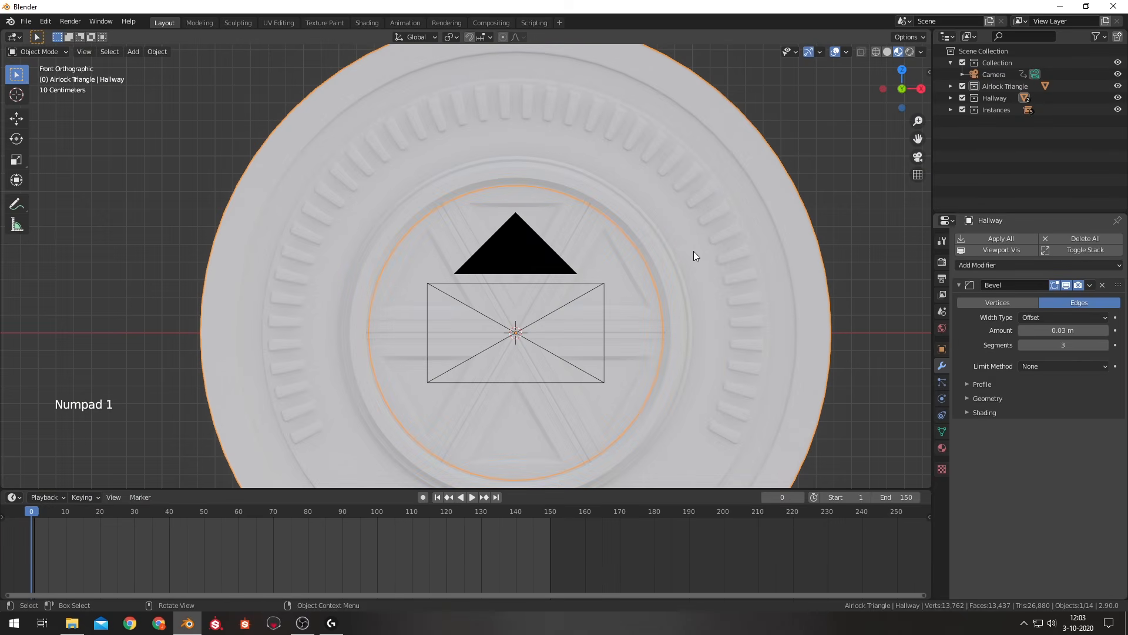
middle_click_drag(693, 251, 667, 171, "shift")
key("Tab")
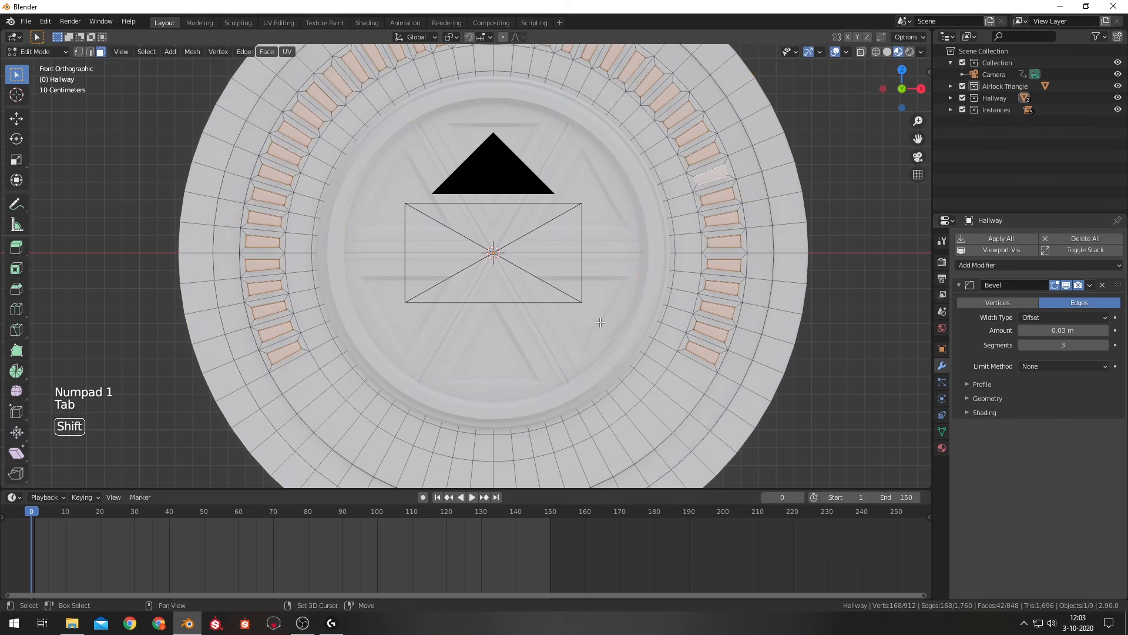
middle_click_drag(600, 322, 606, 250, "shift")
left_click(318, 321)
key("c")
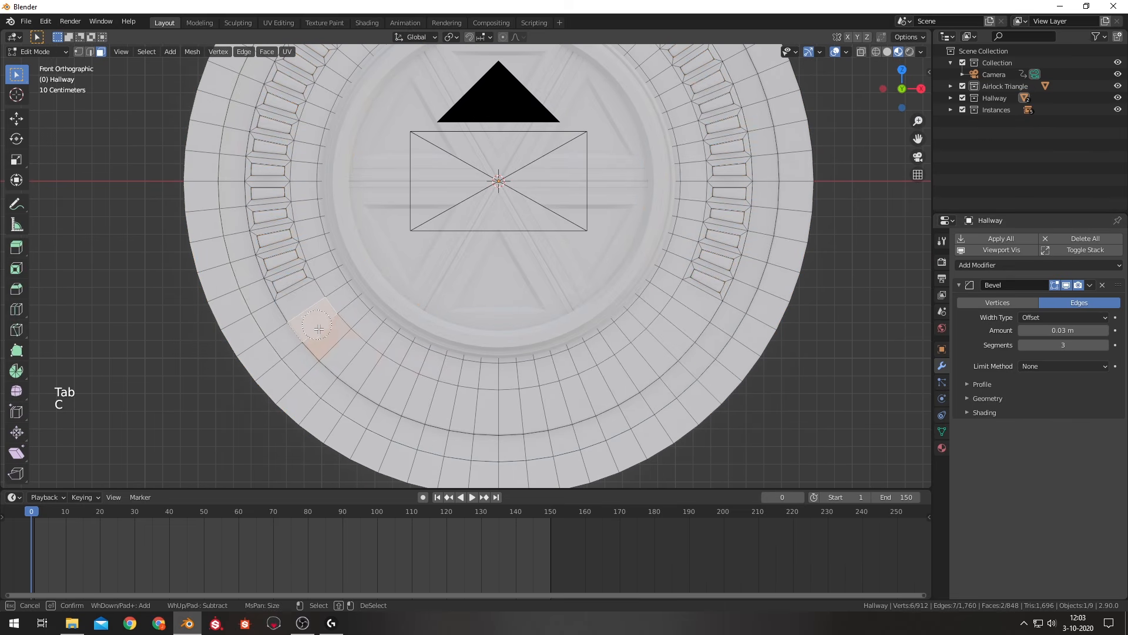
mouse_move(318, 325)
left_mouse_down()
mouse_move(476, 405)
mouse_move(644, 365)
left_mouse_up()
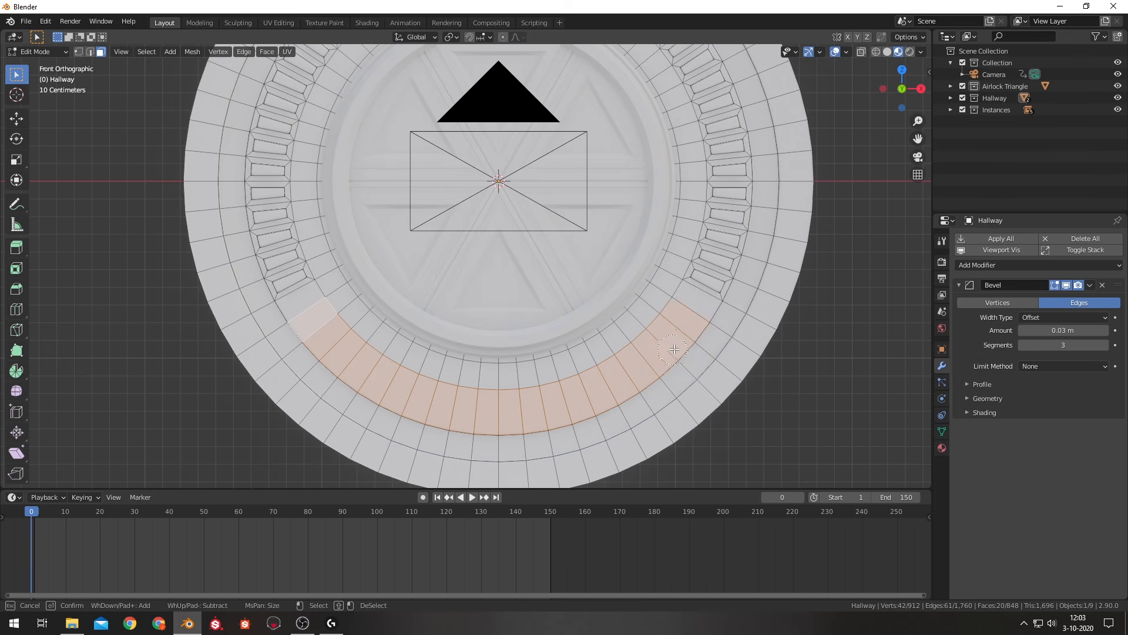
key("Escape")
Inset the selected lower ring faces together as one region, not individually, by about 0.032 m.
key("i")
key("i")
key("i")
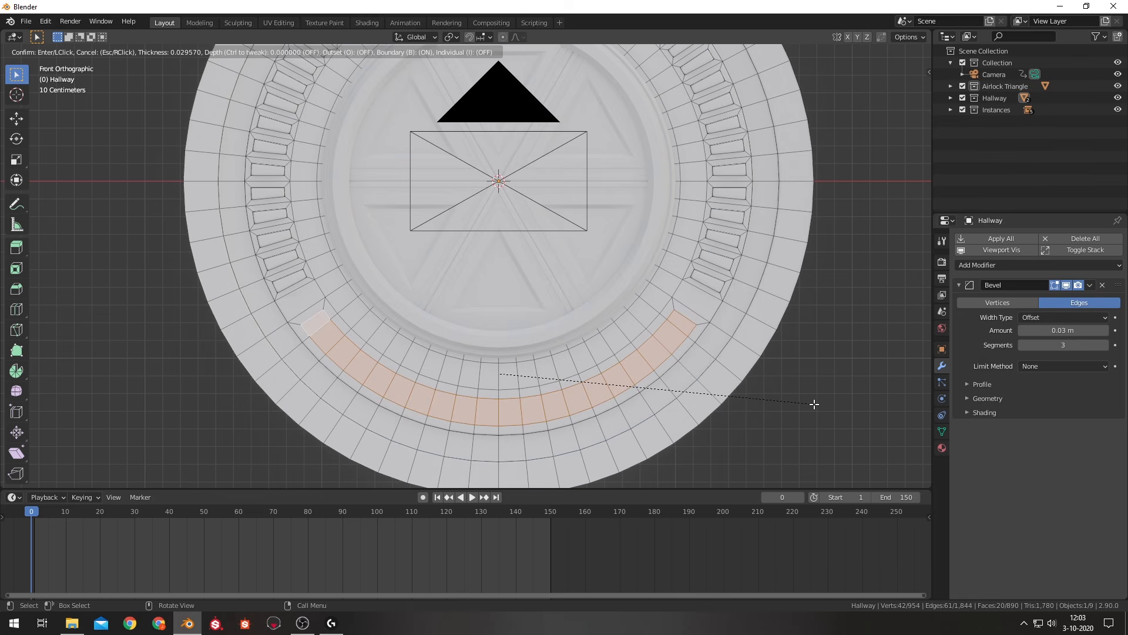
left_click(818, 404)
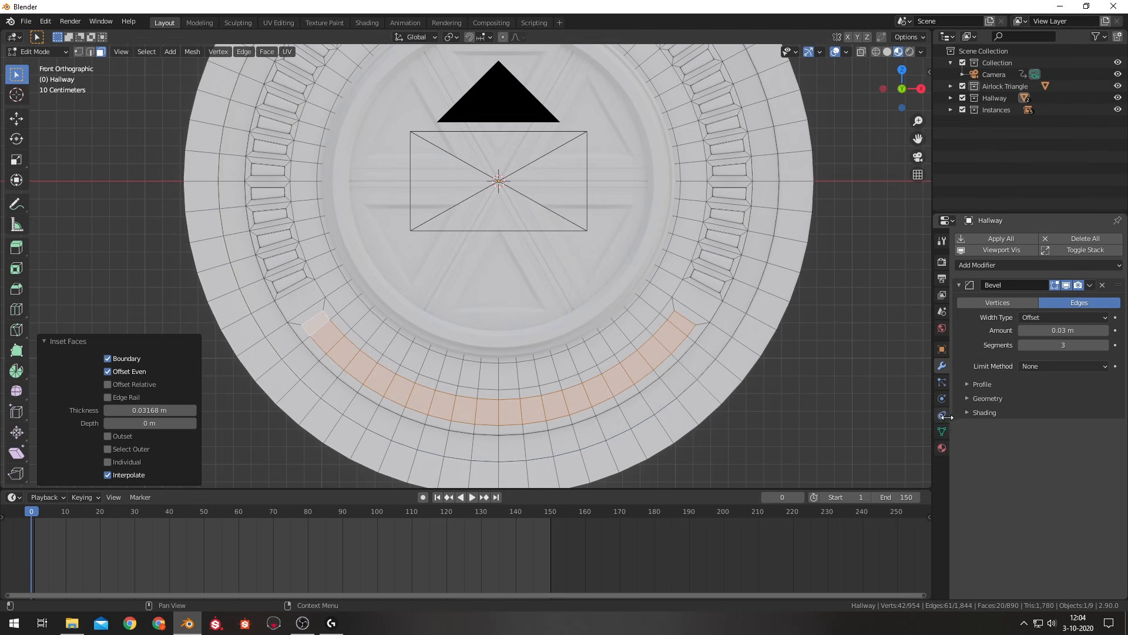
Create a new material on the Hallway object and name it Walls.
left_click(942, 448)
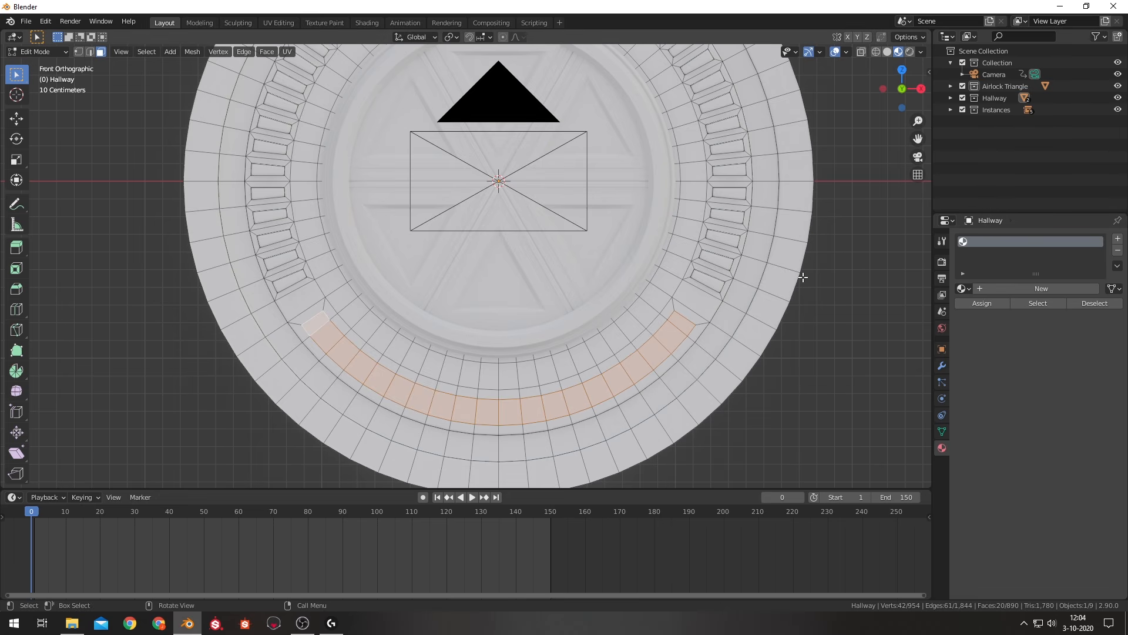
left_click(1044, 288)
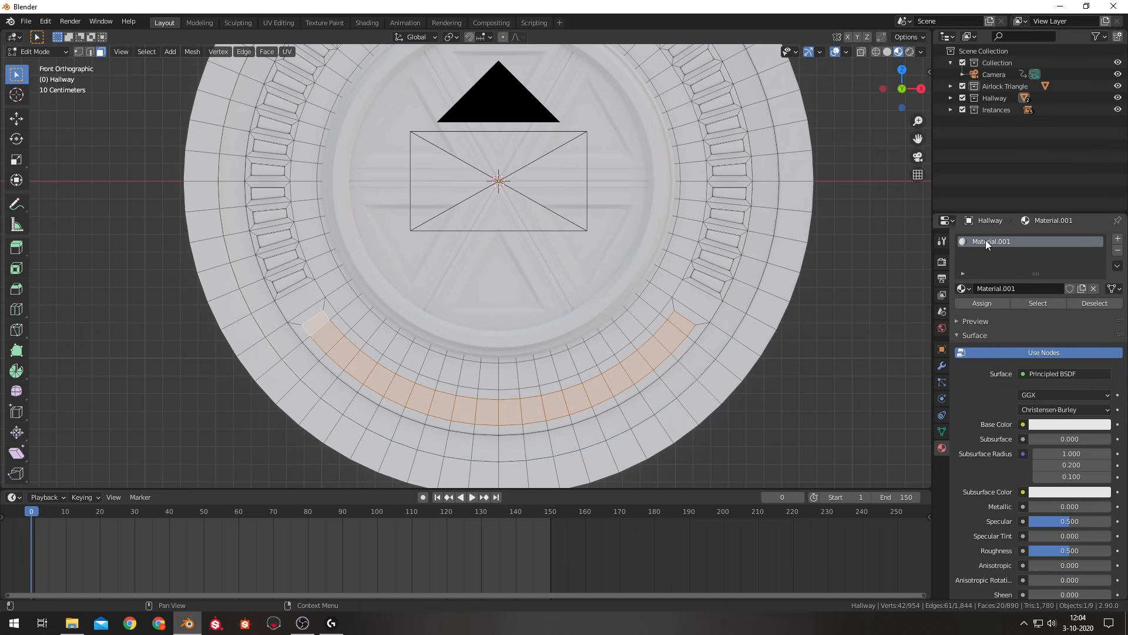
type("Walls")
key("Return")
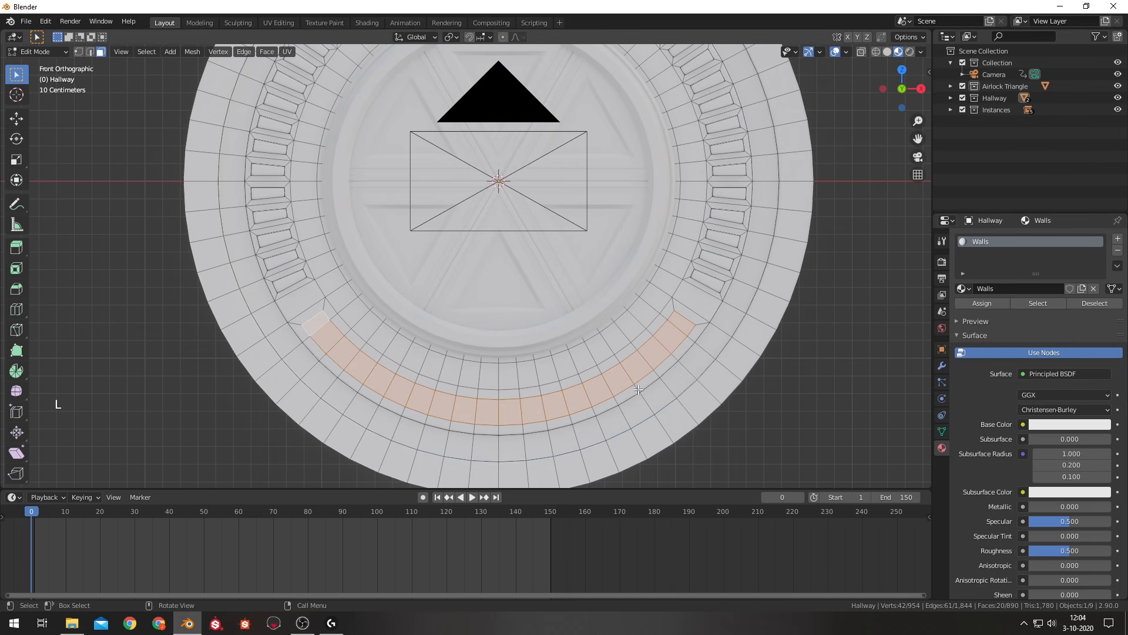
Add a second material named Light to the Hallway and assign it to the inset lower arc faces.
left_click(1118, 239)
left_click(1007, 312)
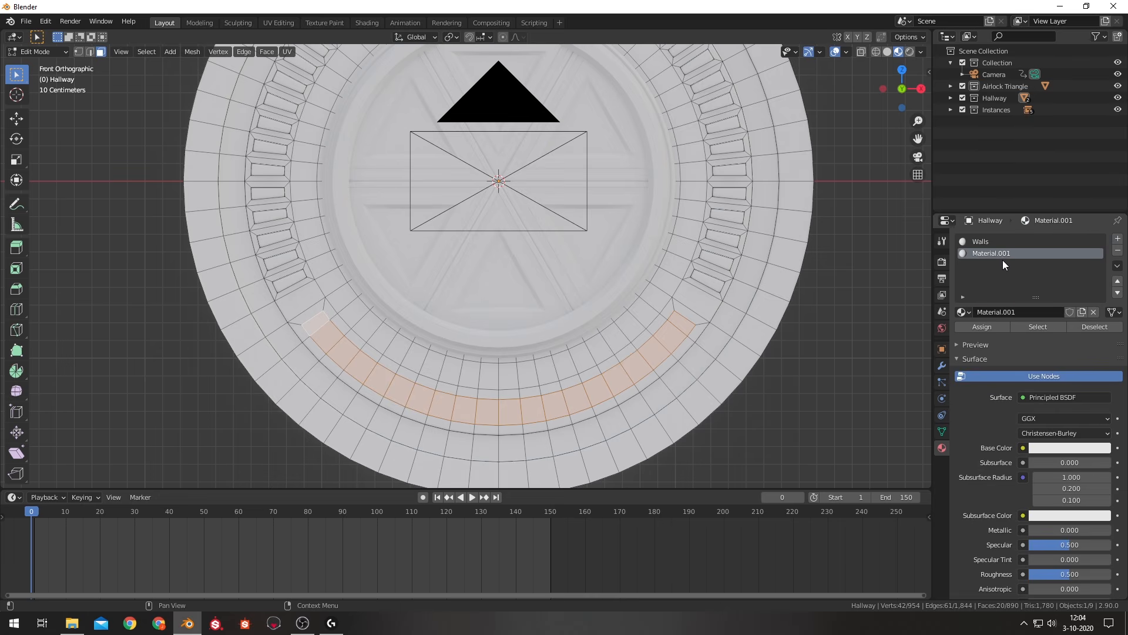
type("Light")
key("Return")
left_click(976, 327)
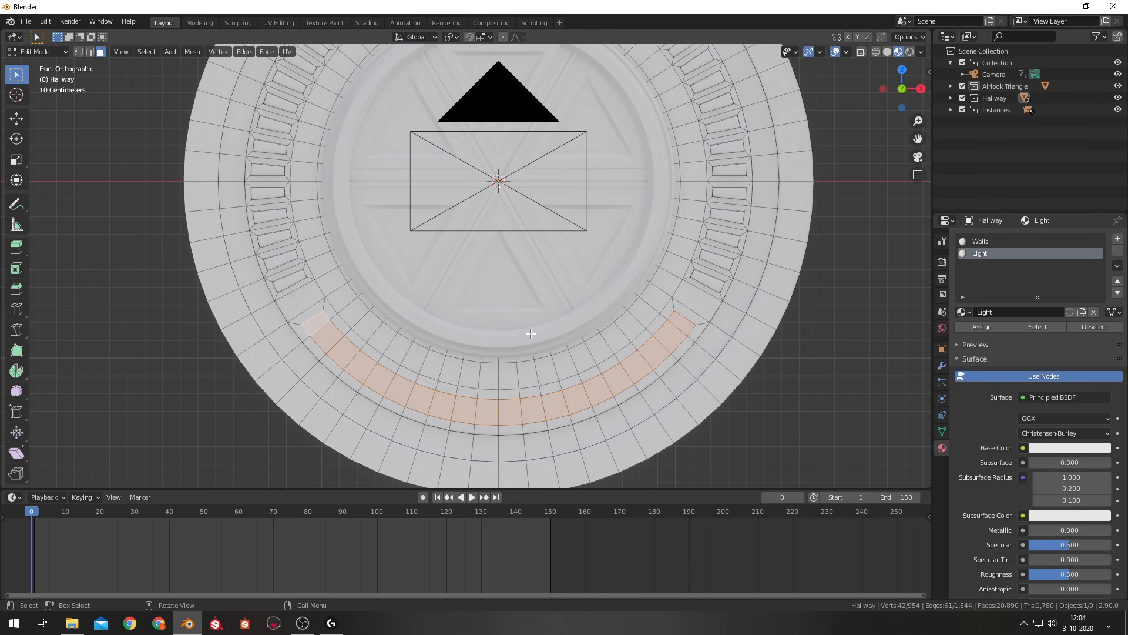
left_click(987, 328)
Change the Light material's surface to an Emission shader with a light cyan colour, about hue 0.523 and saturation 0.458.
scroll(994, 470, "down", 10)
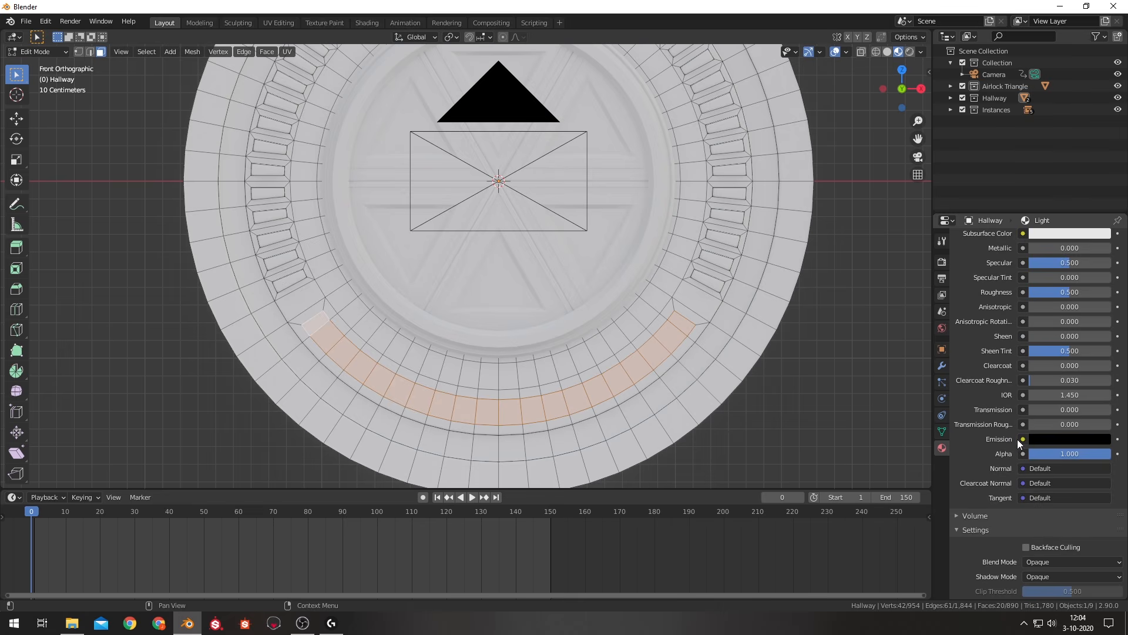
scroll(1017, 439, "up", 9)
scroll(1018, 270, "down", 1)
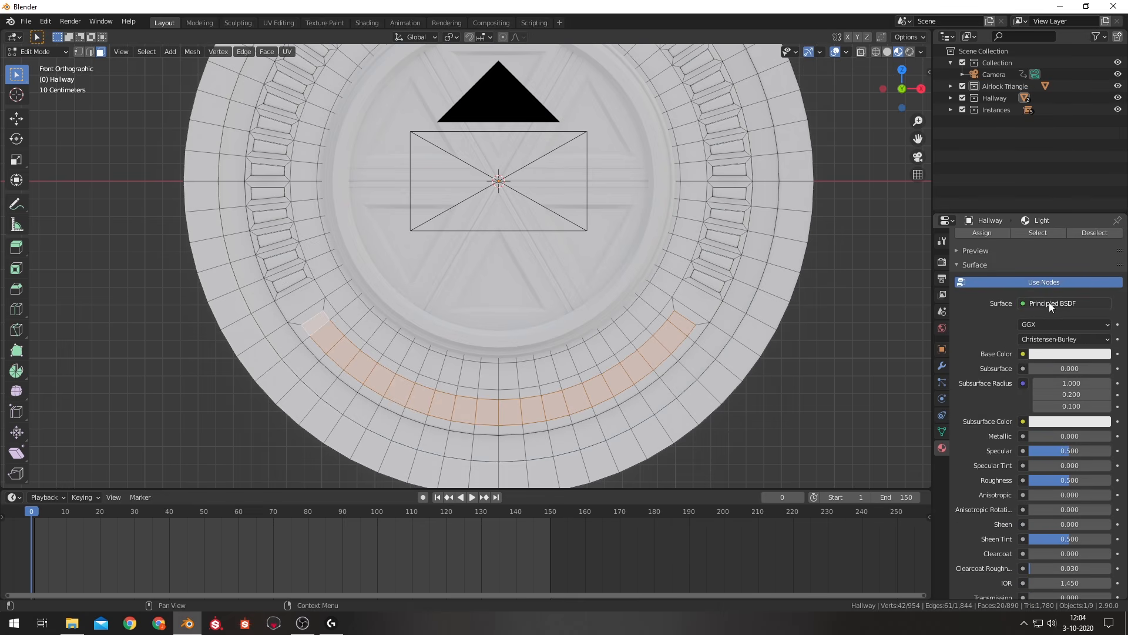
left_click(1050, 303)
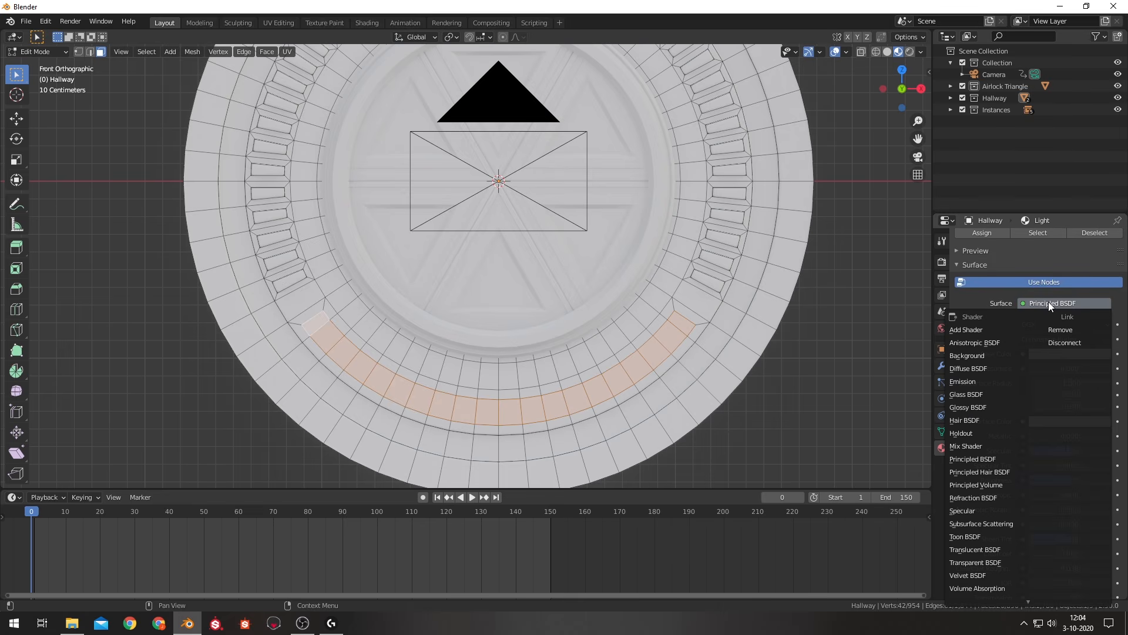
left_click(964, 381)
left_click(1048, 395)
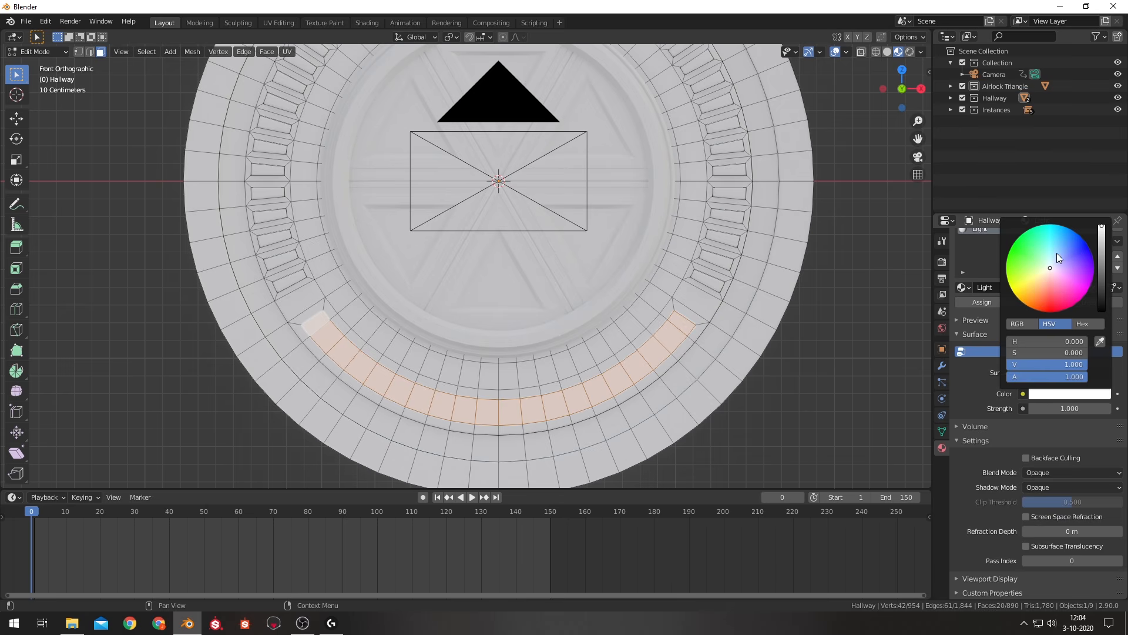
left_click(1056, 252)
left_click_drag(1053, 252, 1053, 248)
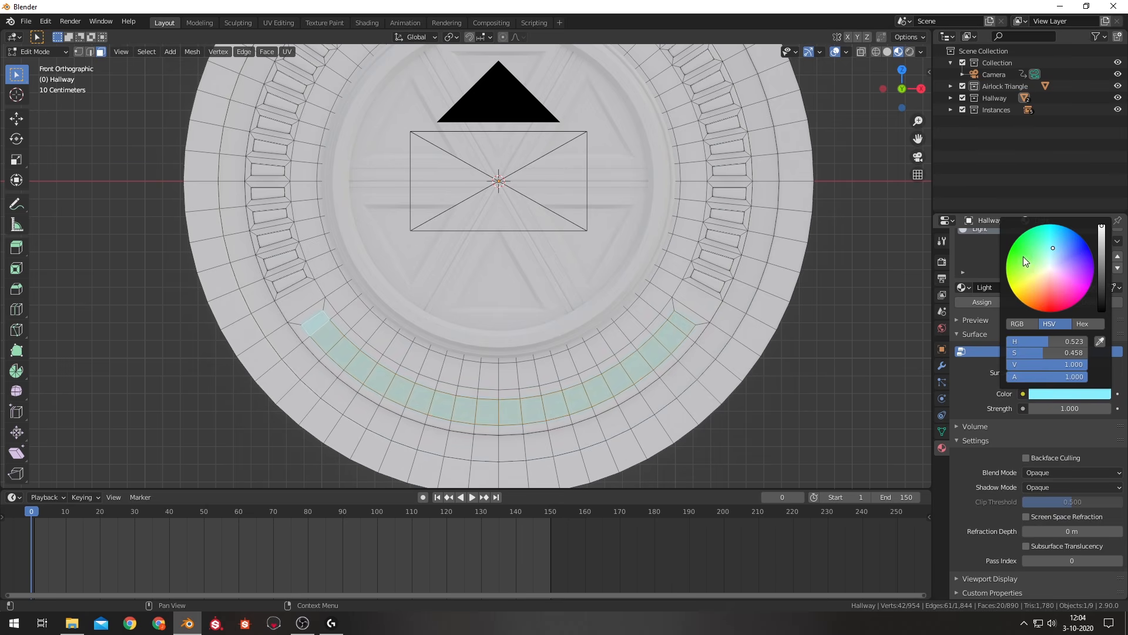
Set the Light material's emission strength to 3 and enable Screen Space Refraction.
key("Tab")
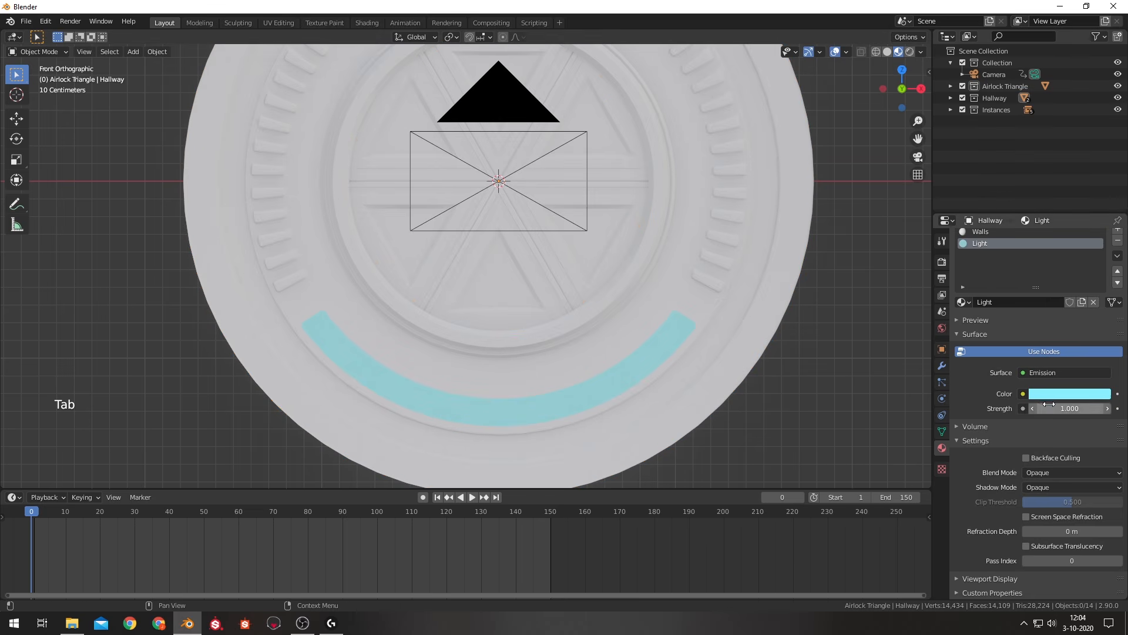
left_click(1049, 405)
type("3")
key("Return")
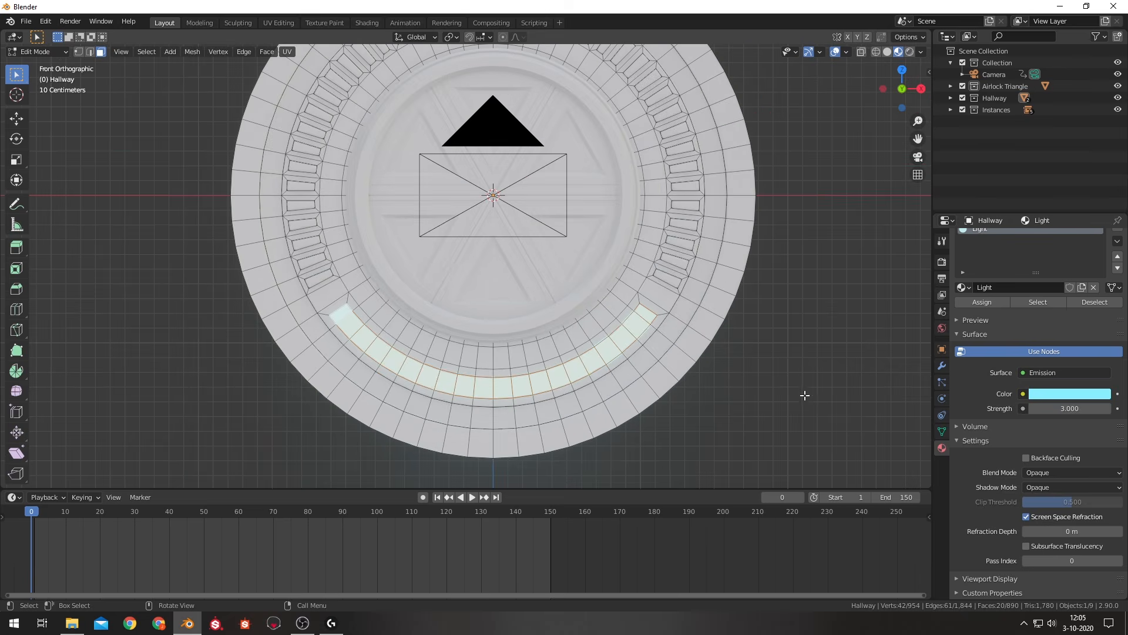
Examine the glowing arc through the camera in rendered shading.
key("Tab")
scroll(751, 394, "down", 1)
scroll(685, 373, "down", 5)
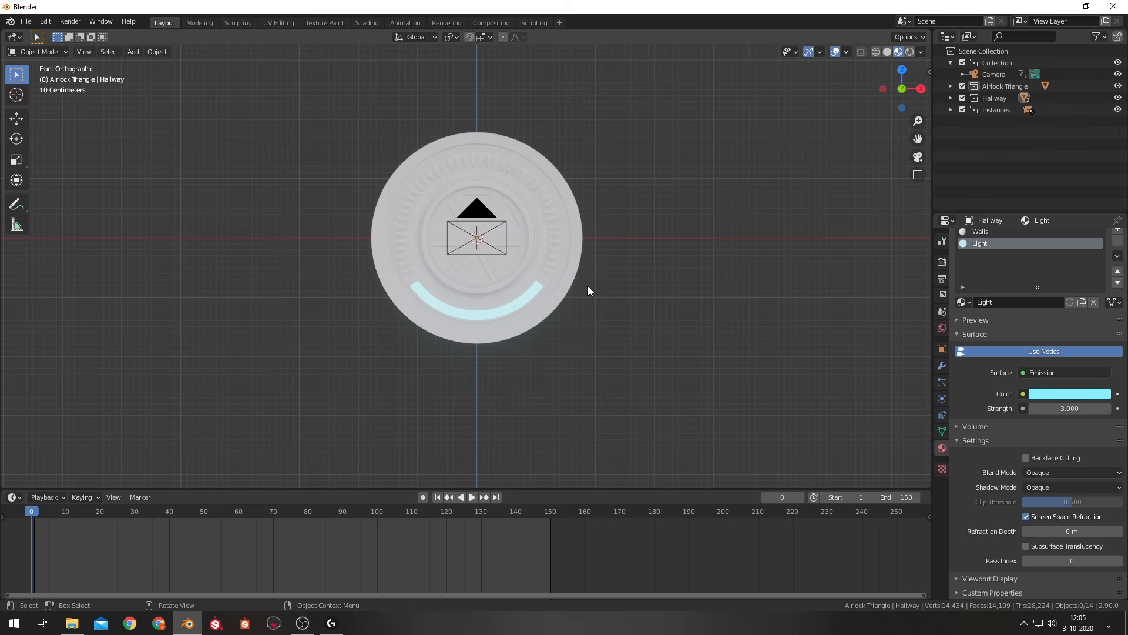
key("KP_0")
key("z")
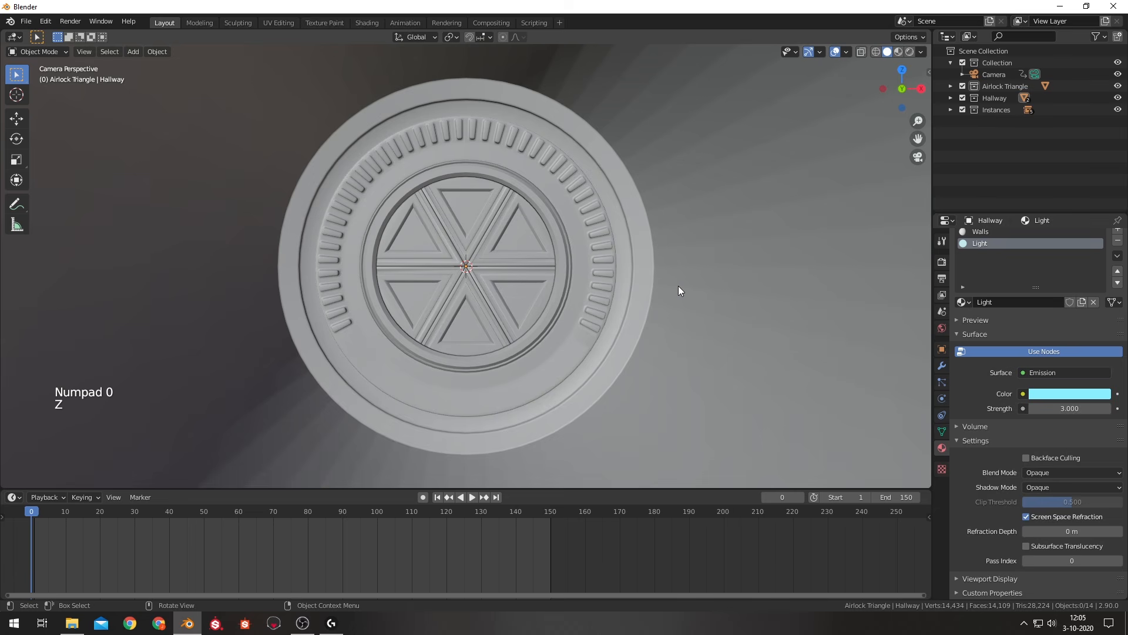
key("z")
left_click(639, 214)
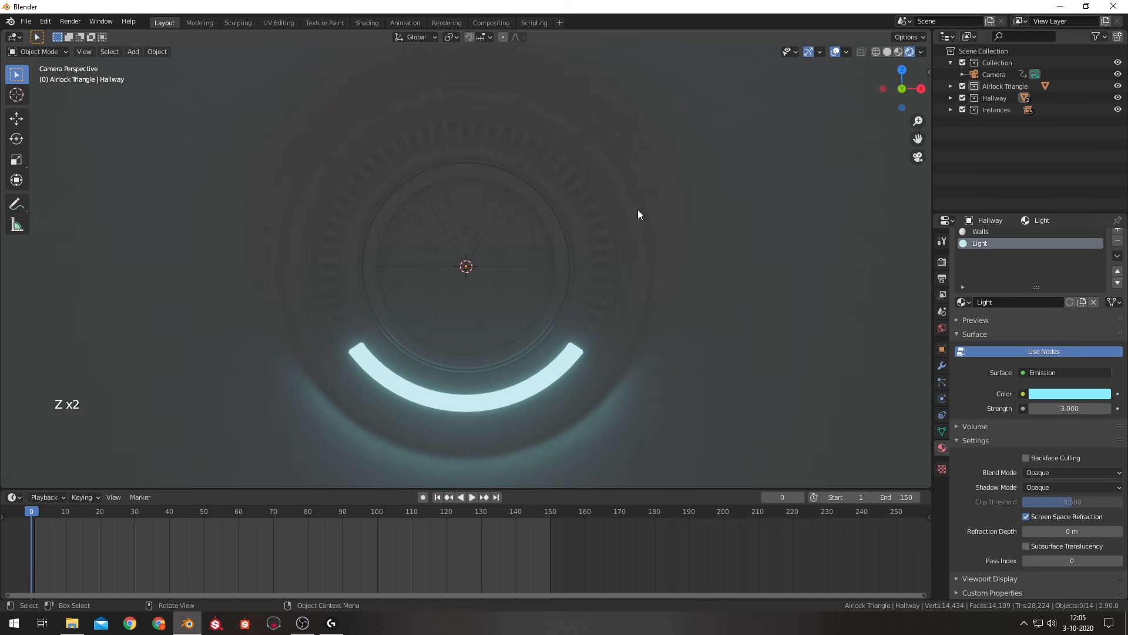
scroll(634, 223, "down", 3)
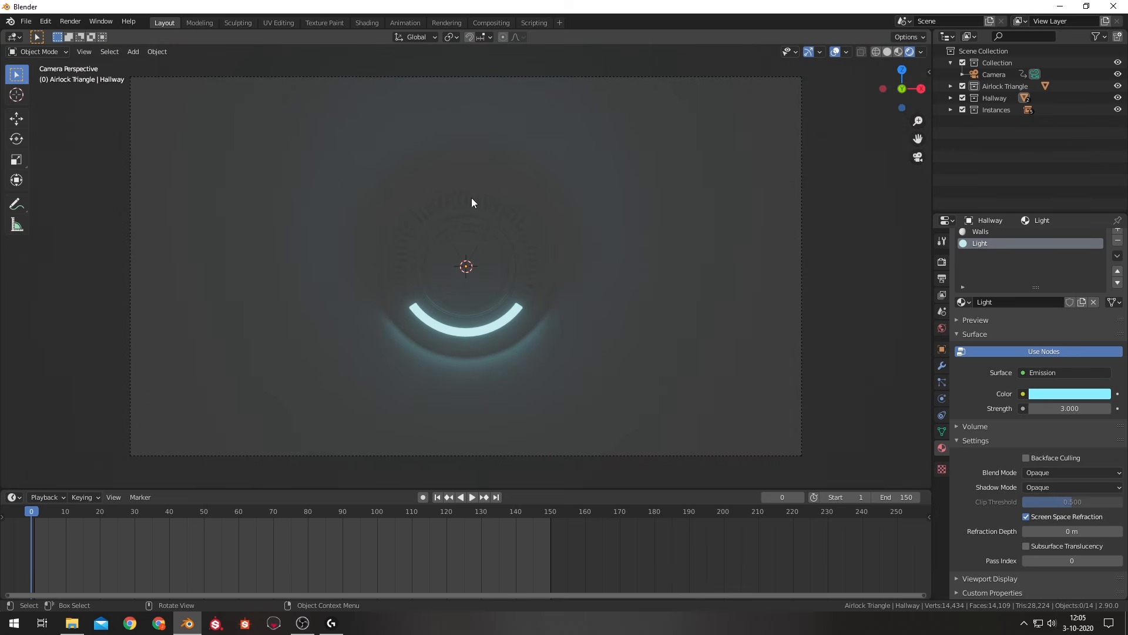
key("Tab")
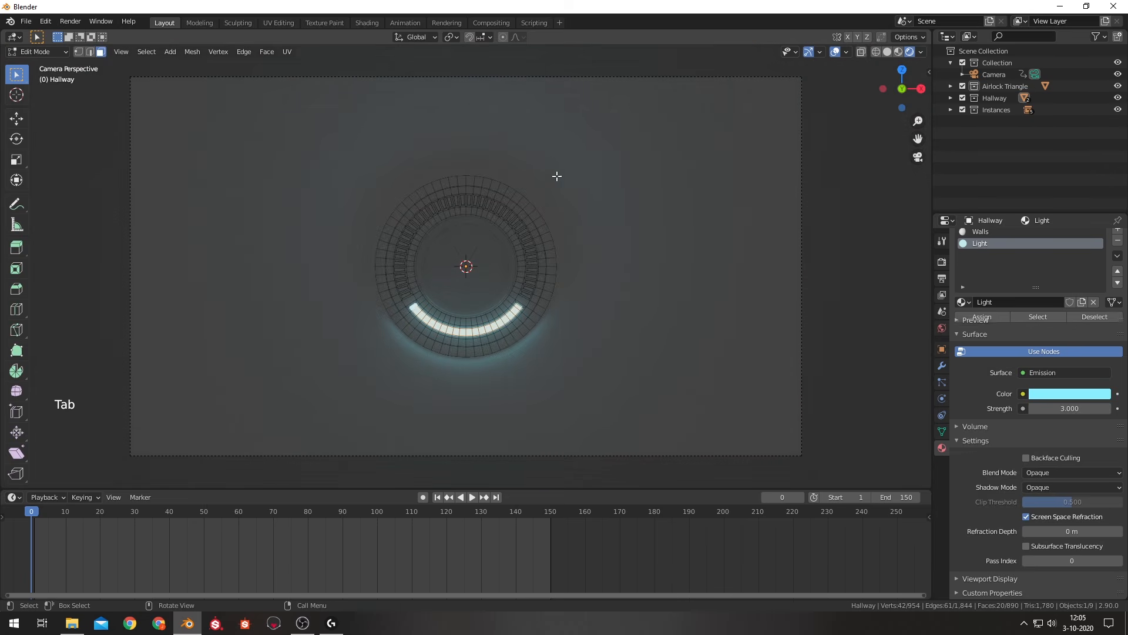
scroll(433, 252, "up", 4)
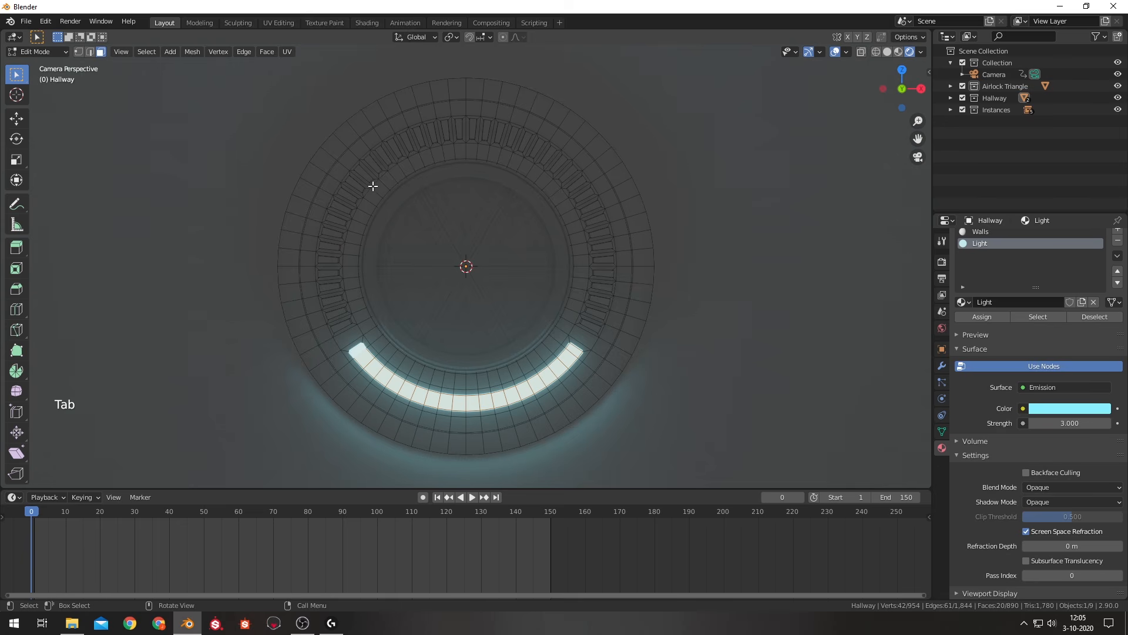
middle_click_drag(408, 174, 396, 166)
key("Tab")
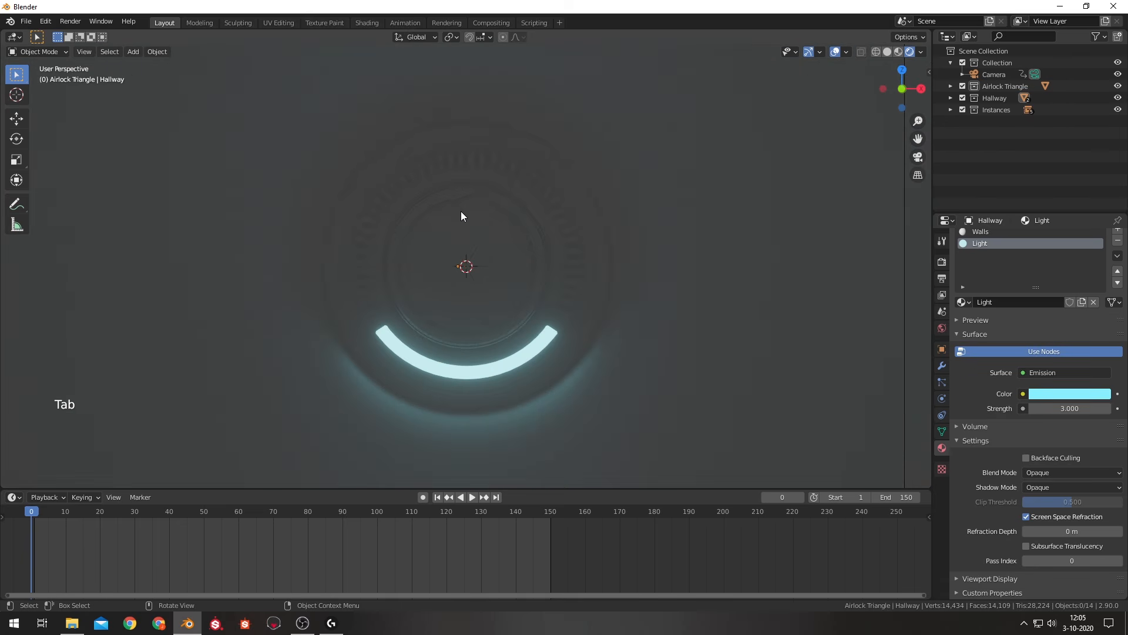
scroll(446, 218, "up", 4)
scroll(429, 222, "down", 4)
scroll(452, 223, "up", 5)
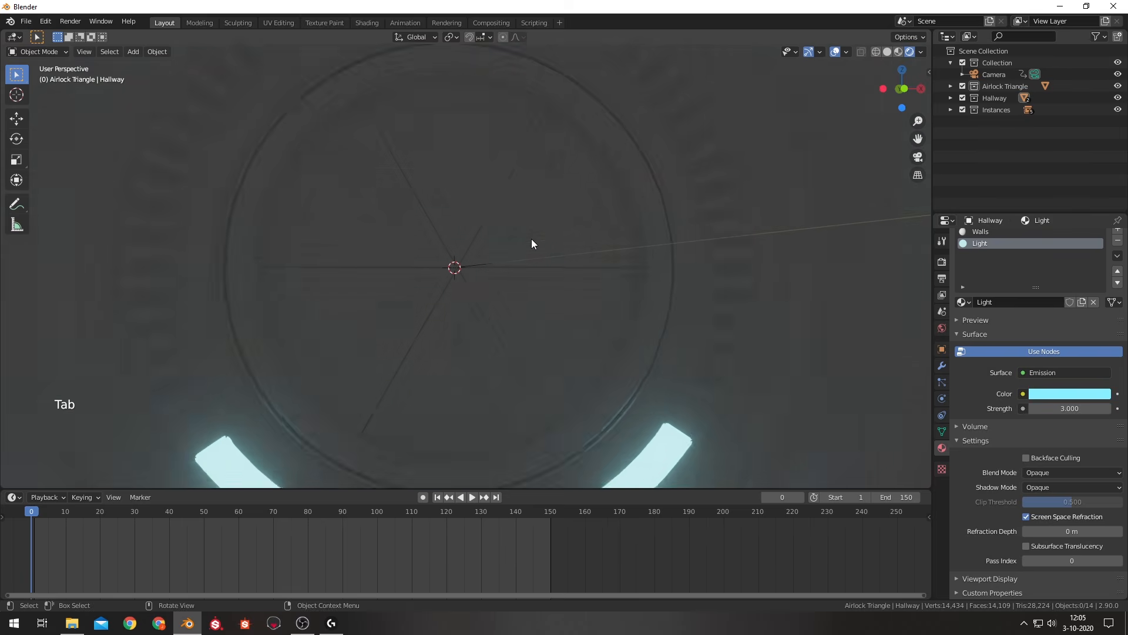
Select the narrow inner face loop running around the Airlock Edge ring for editing.
middle_click_drag(532, 244, 597, 262)
key("Tab")
key("Tab")
left_click(697, 252)
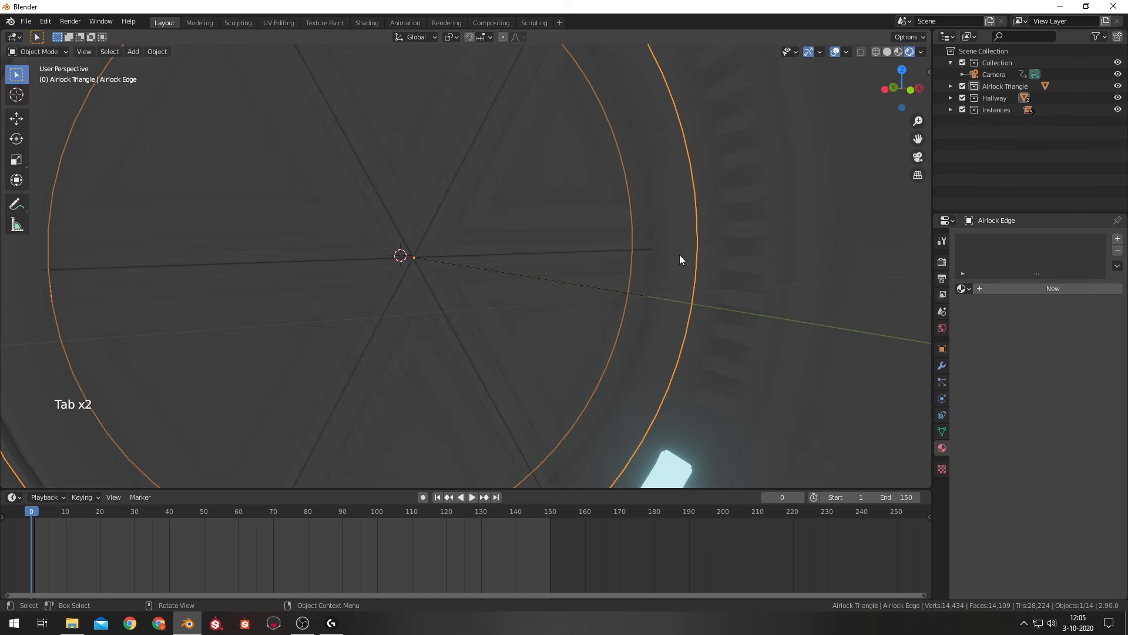
key("Tab")
middle_click_drag(675, 250, 650, 238)
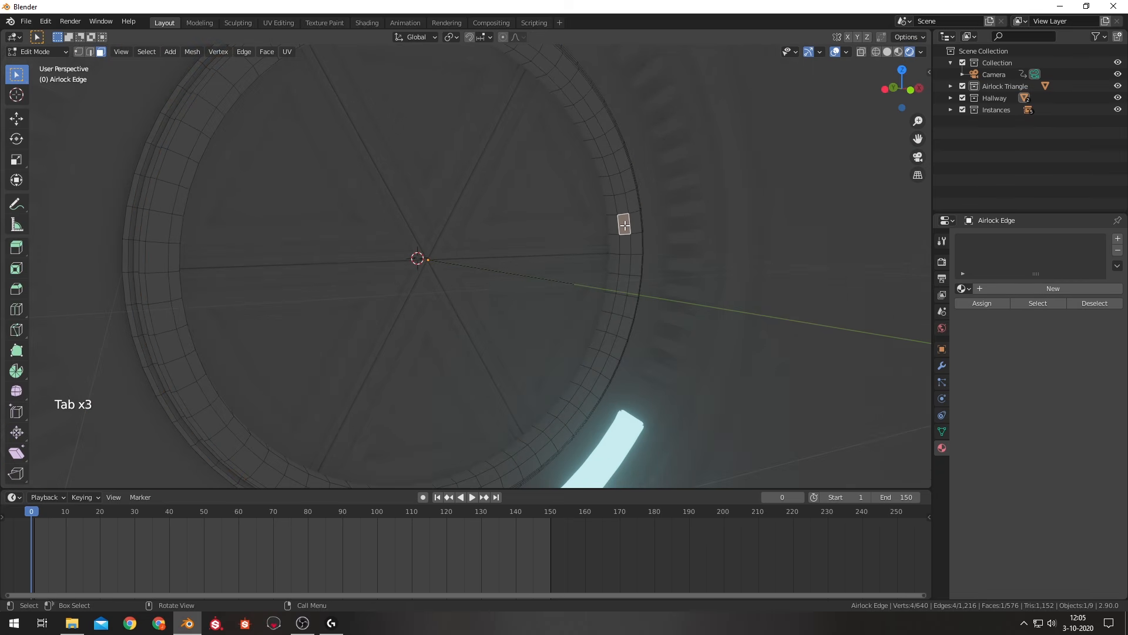
left_click(624, 249, "alt+shift")
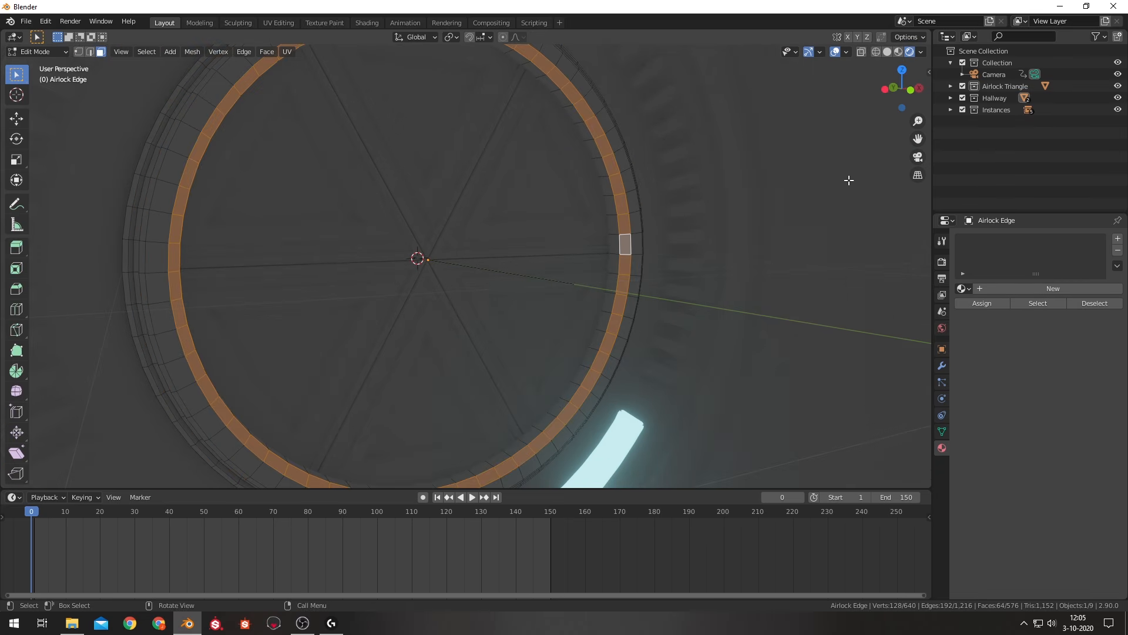
Create a new material on the ring around the door and name it Airlock Edge.
left_click(1117, 240)
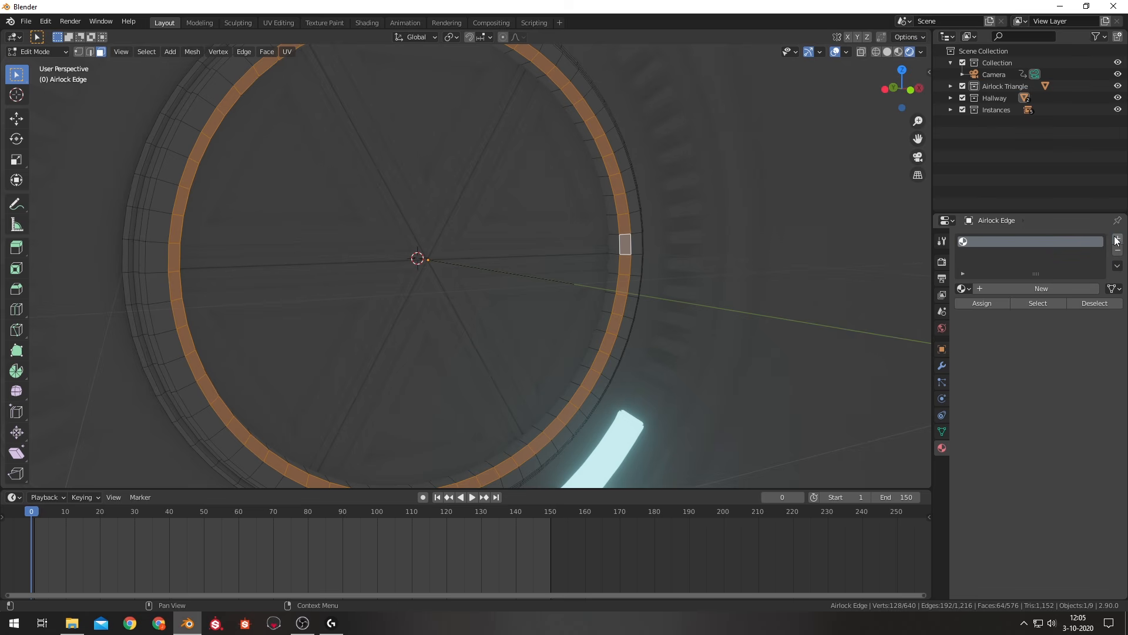
left_click(1011, 288)
double_click(993, 242)
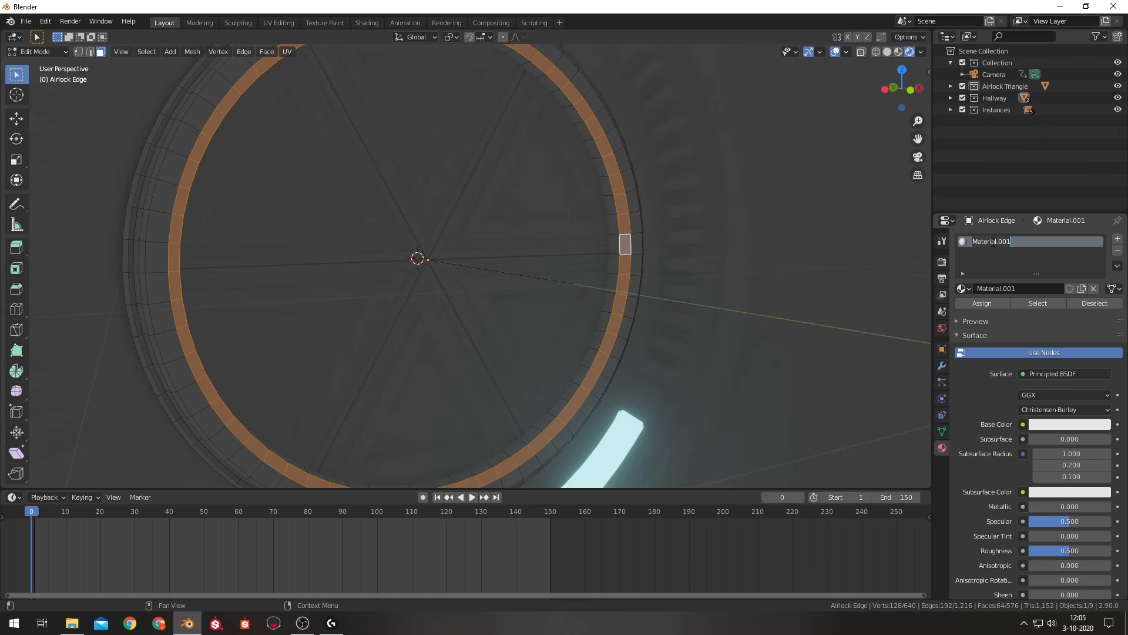
type("Air")
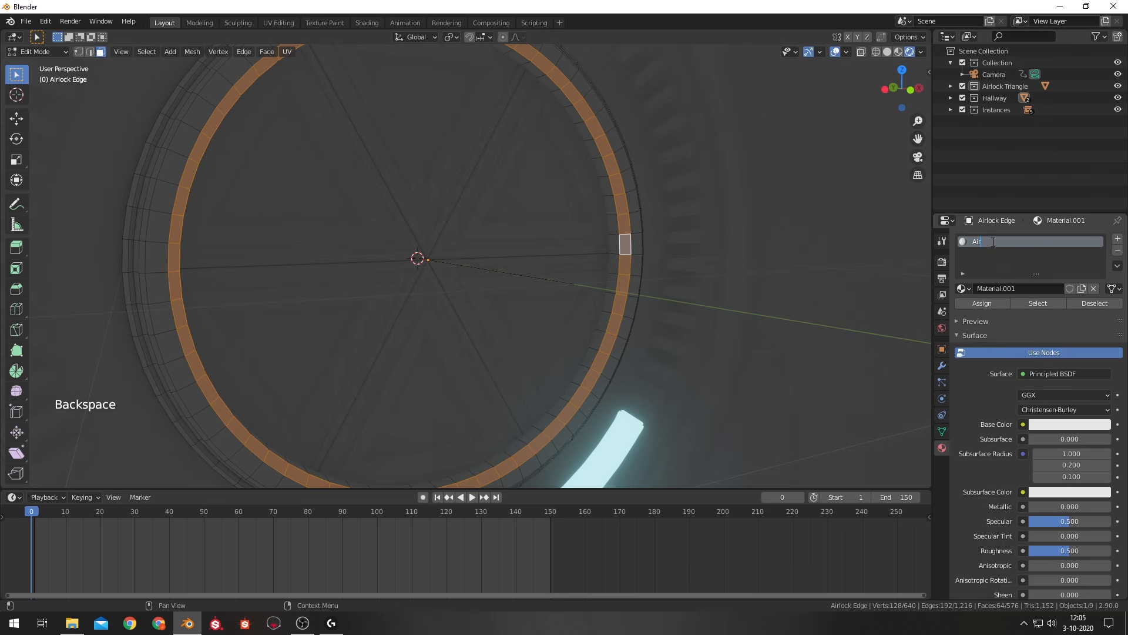
type("lock Edge")
key("Return")
Add the existing Light material in a second slot and assign it to the ring's selected face loop.
left_click(1117, 239)
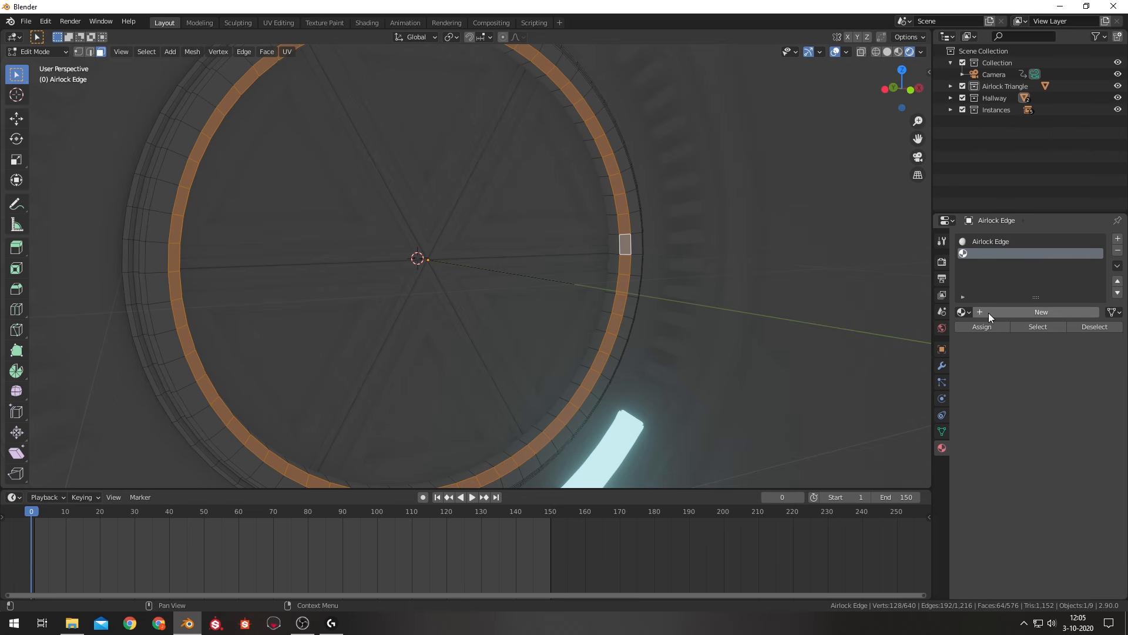
left_click(964, 312)
left_click(973, 341)
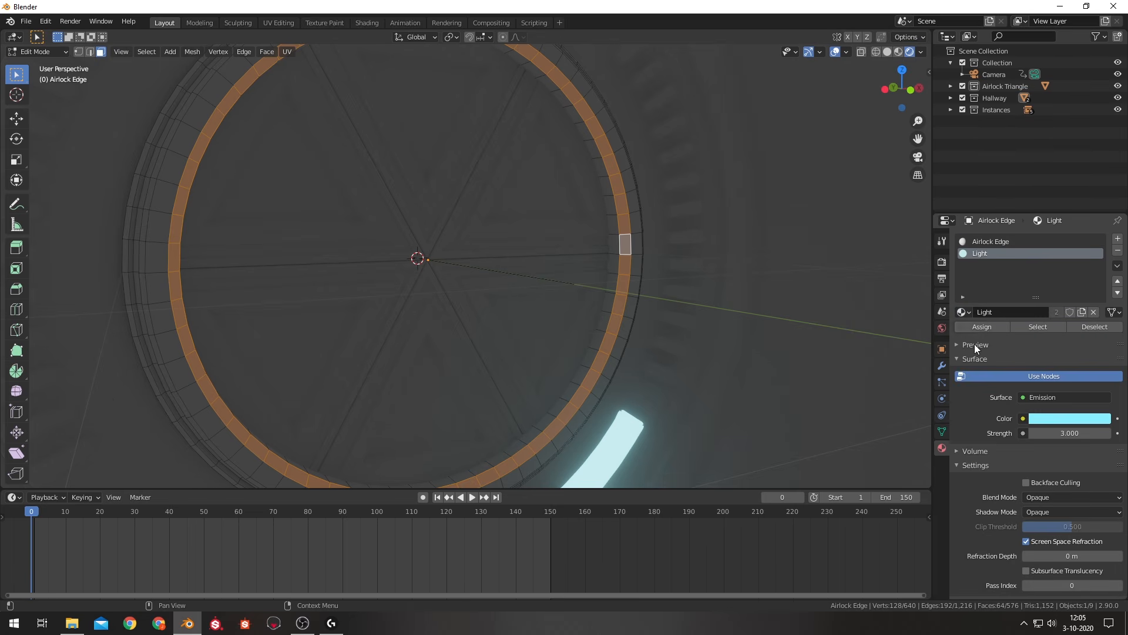
left_click(982, 327)
key("Tab")
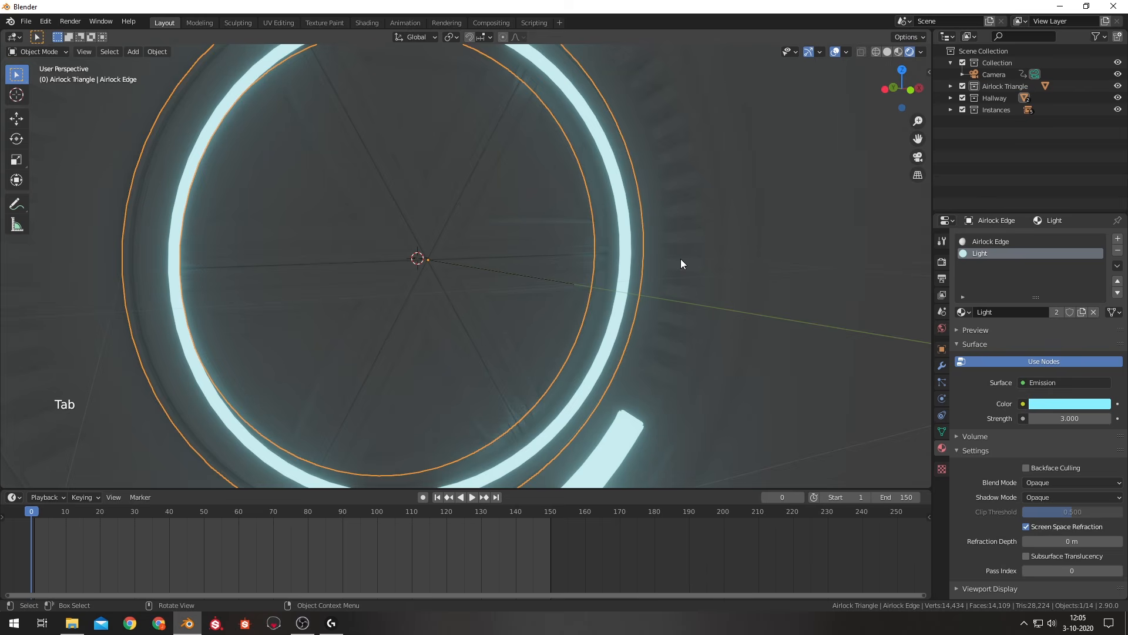
Save the file and check the ring's glow around the door through the camera.
key("KP_0")
key("ctrl+s")
scroll(640, 292, "down", 6)
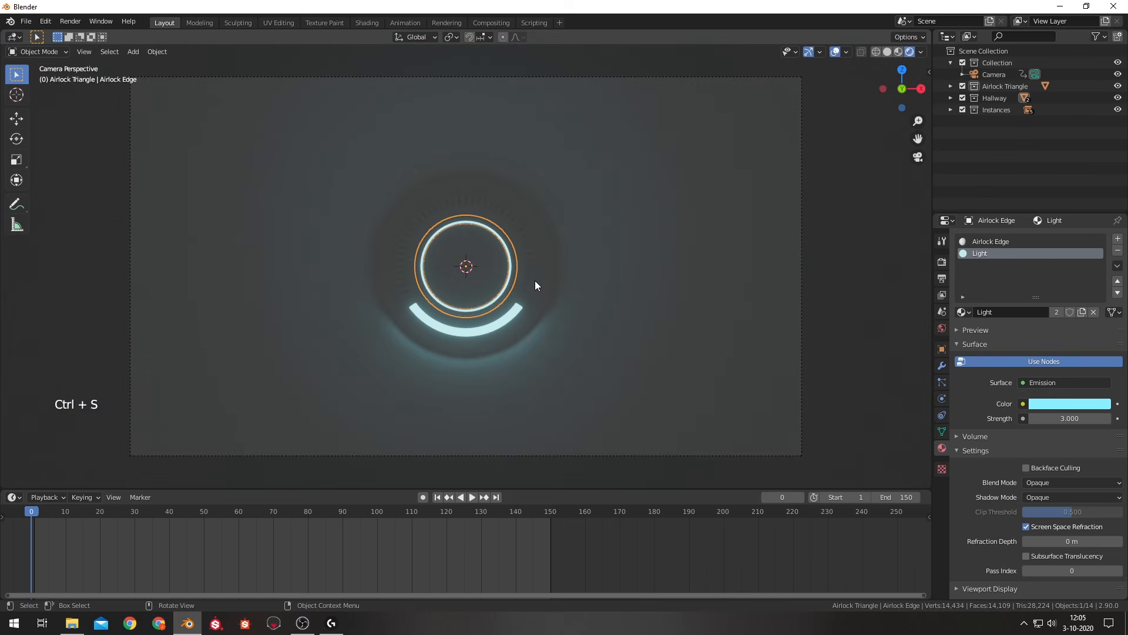
scroll(535, 280, "up", 4)
key("Tab")
key("Tab")
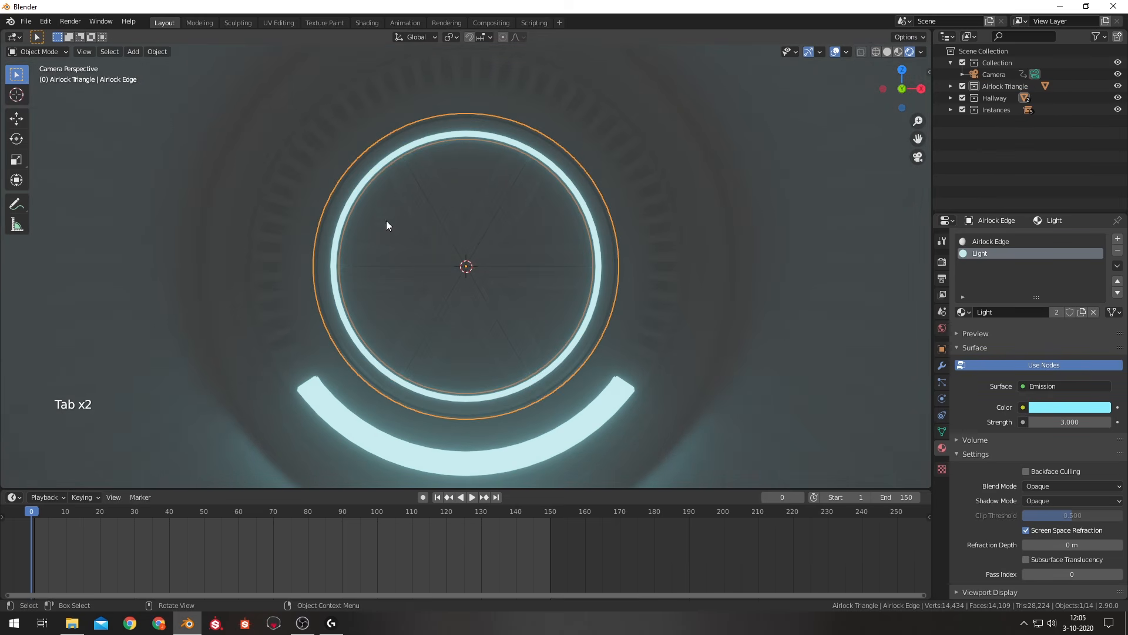
scroll(421, 130, "down", 3)
scroll(422, 131, "down", 3)
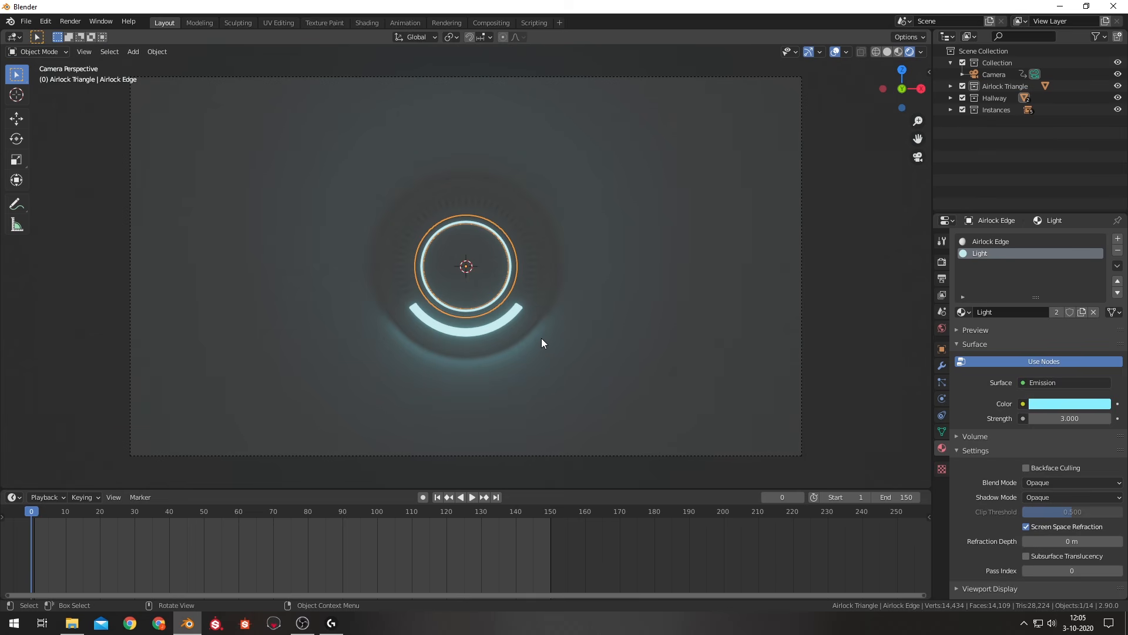
Make the Hallway collection active and add a mesh plane to it.
key("shift+a")
mouse_move(545, 139)
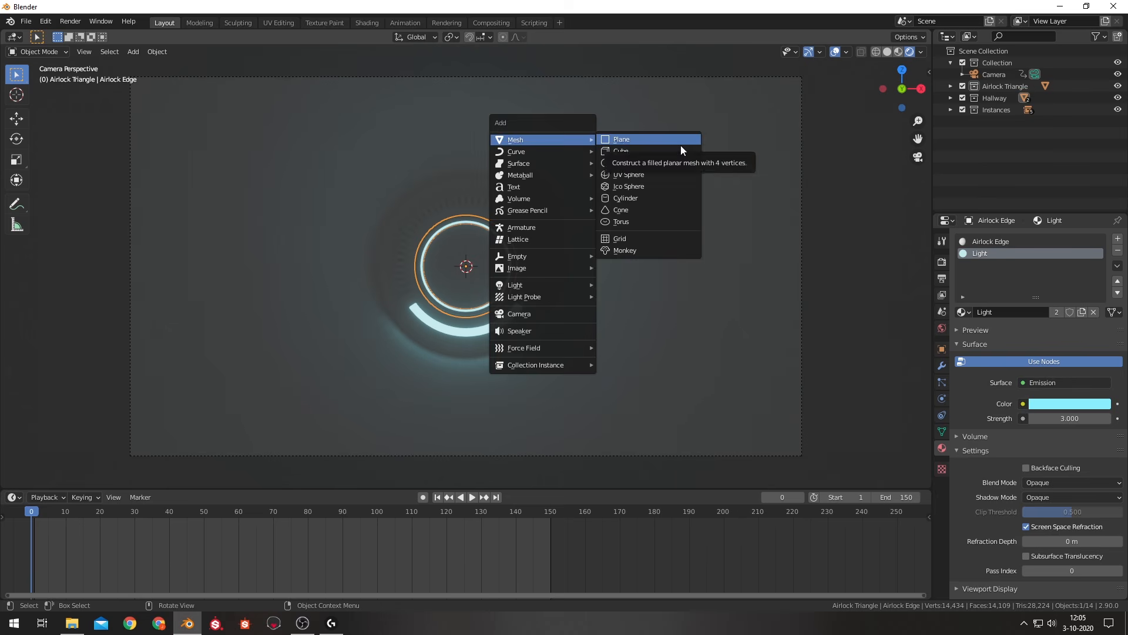
left_click(997, 99)
left_click(951, 98)
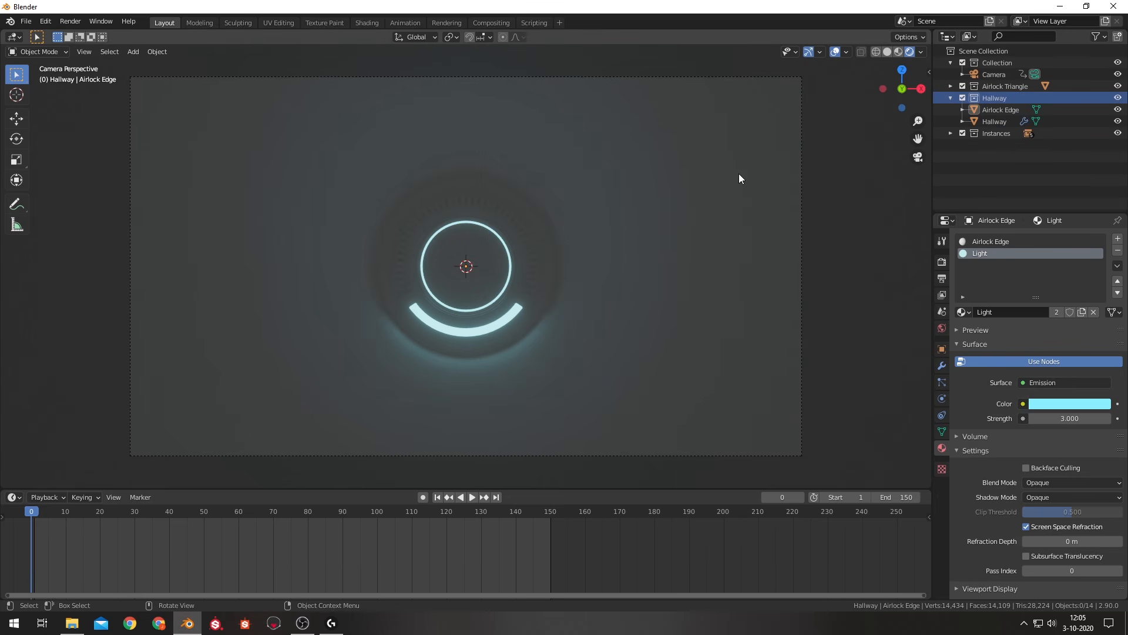
key("Tab")
key("Tab")
key("shift+a")
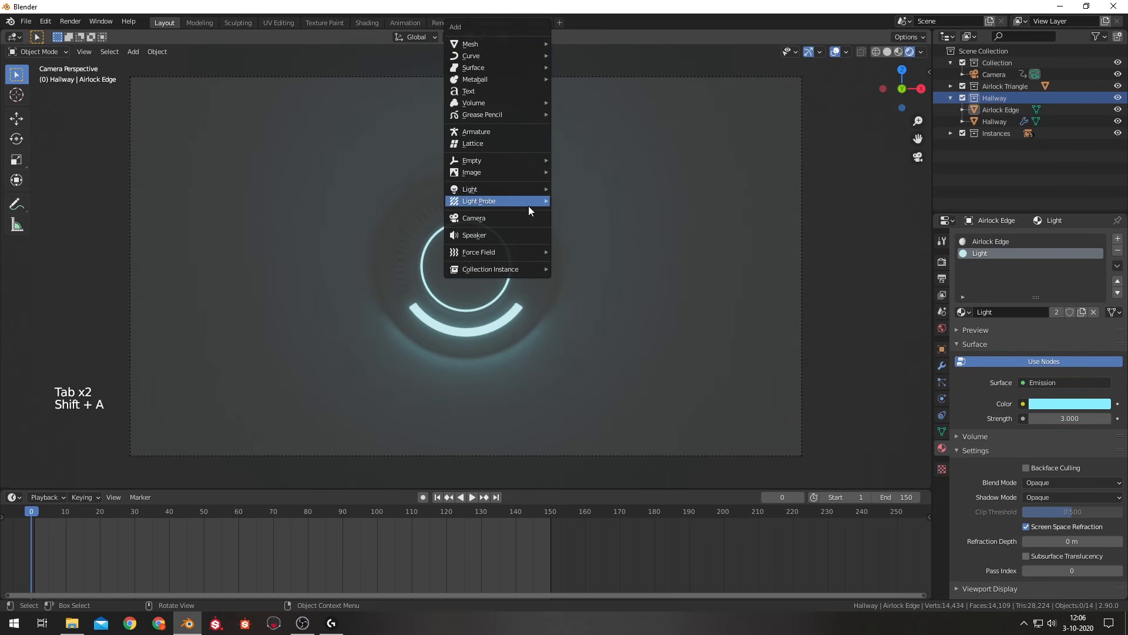
mouse_move(507, 45)
left_click(585, 43)
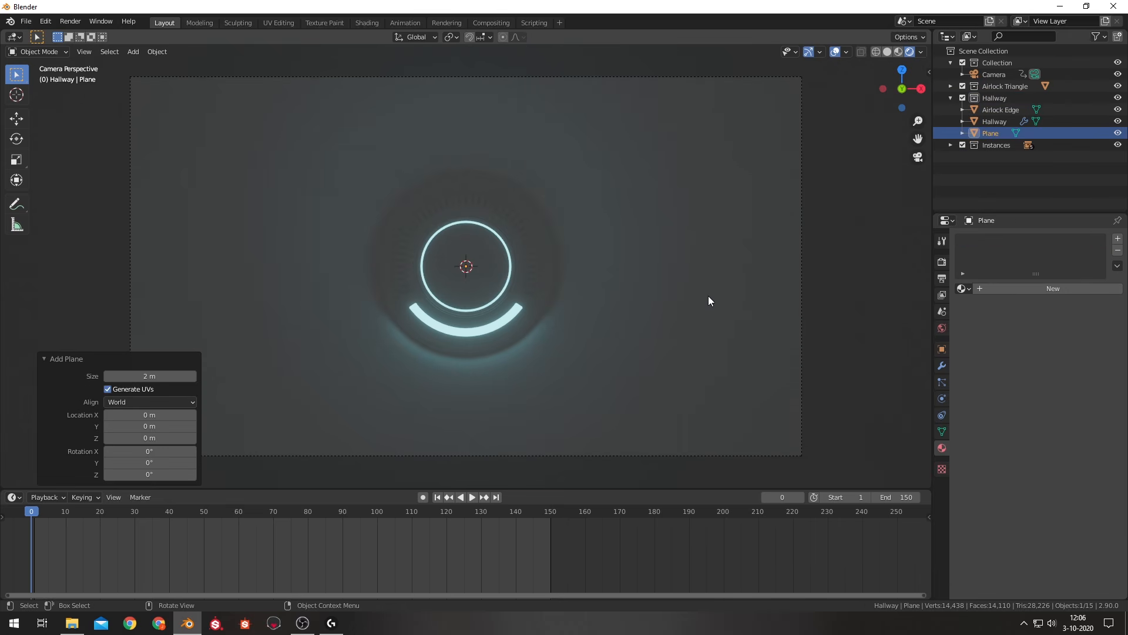
Move the plane -1 m along Y in the top wireframe view so it starts at the door wall.
key("KP_7")
key("z")
left_click(623, 294)
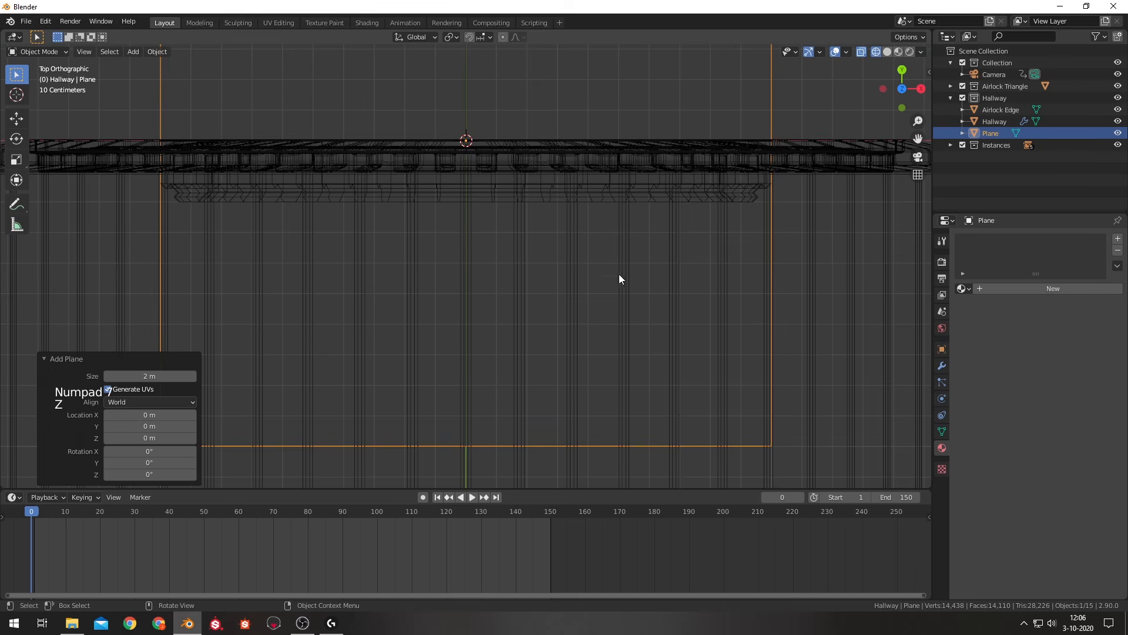
scroll(620, 279, "down", 5)
middle_click_drag(629, 255, 652, 248, "shift")
key("g")
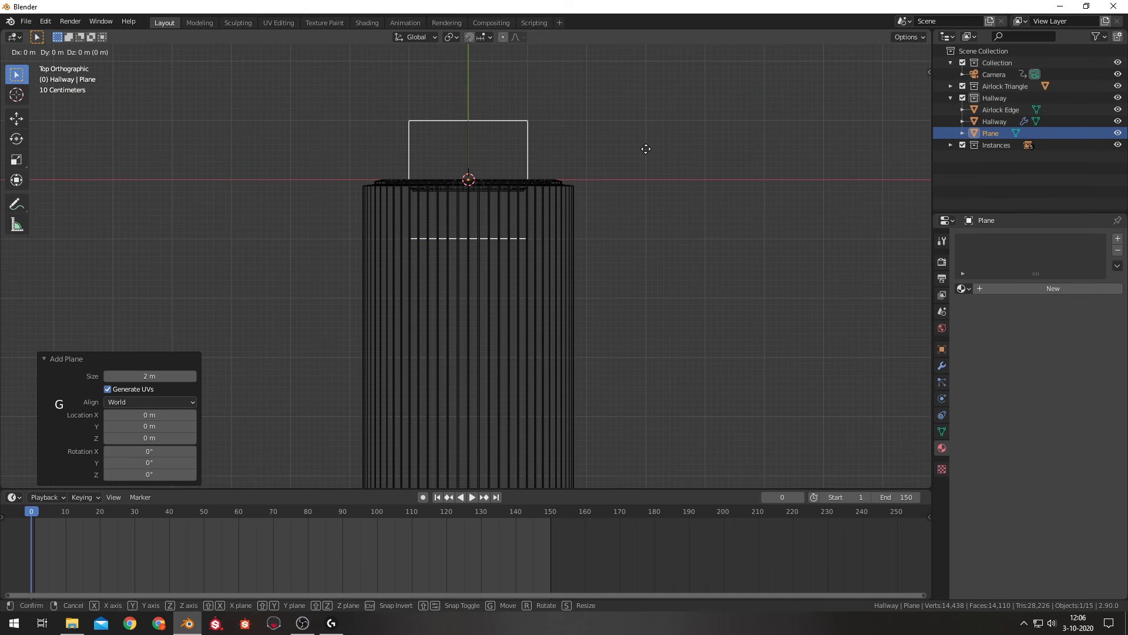
key("y")
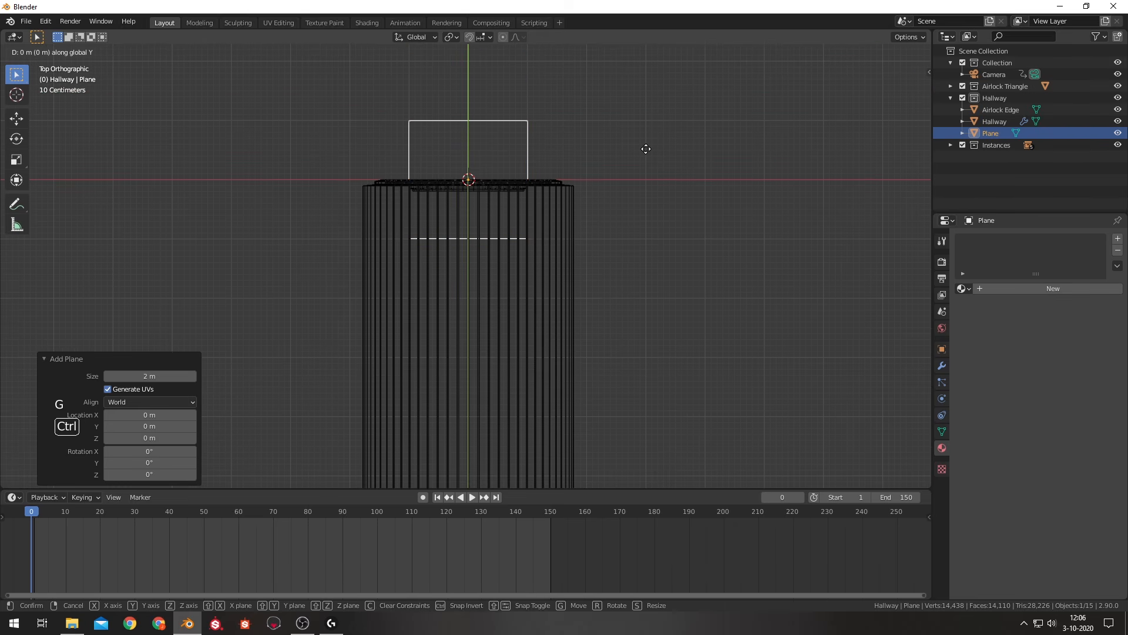
left_click(650, 209, "ctrl")
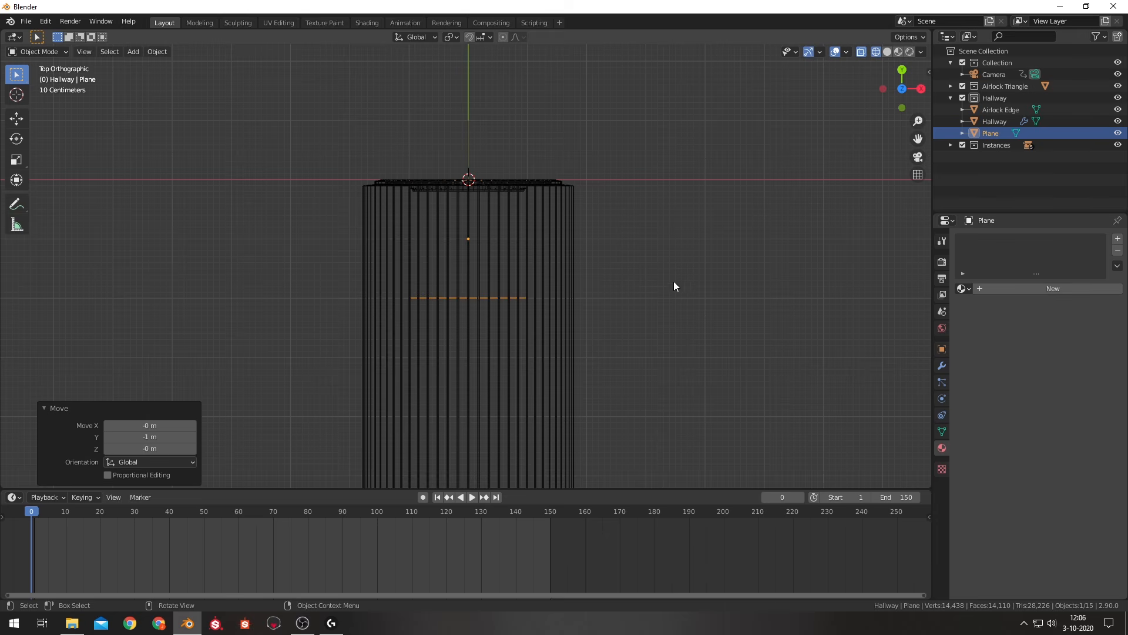
Move the plane's edge farthest from the door -6 m along Y to the open end of the hallway.
scroll(656, 310, "down", 4)
key("Tab")
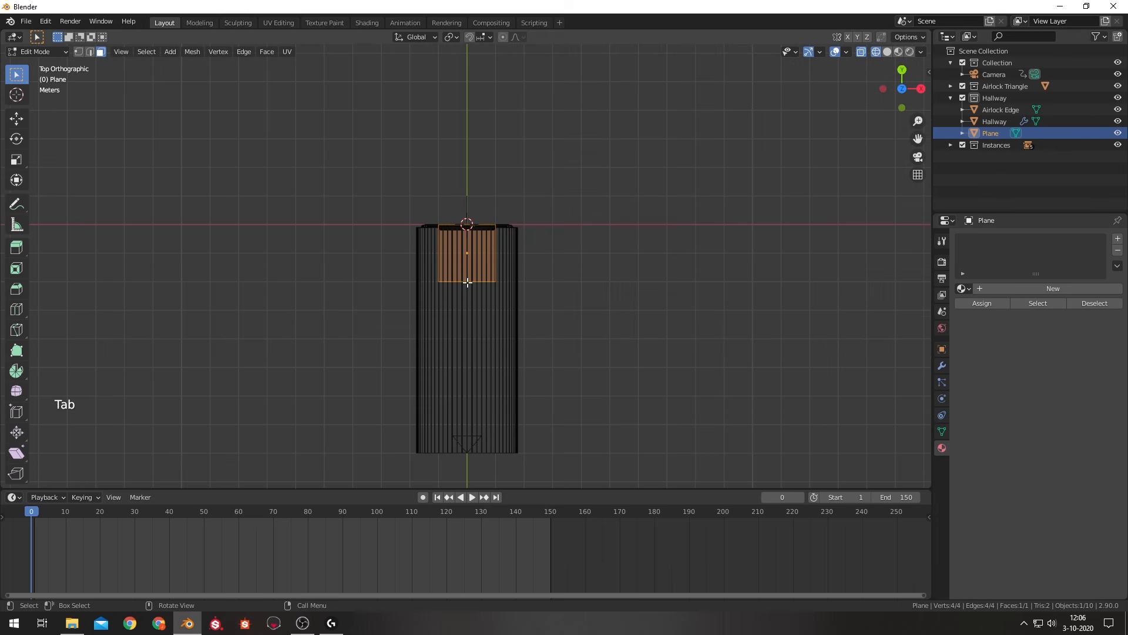
left_click(92, 51)
left_click(458, 280)
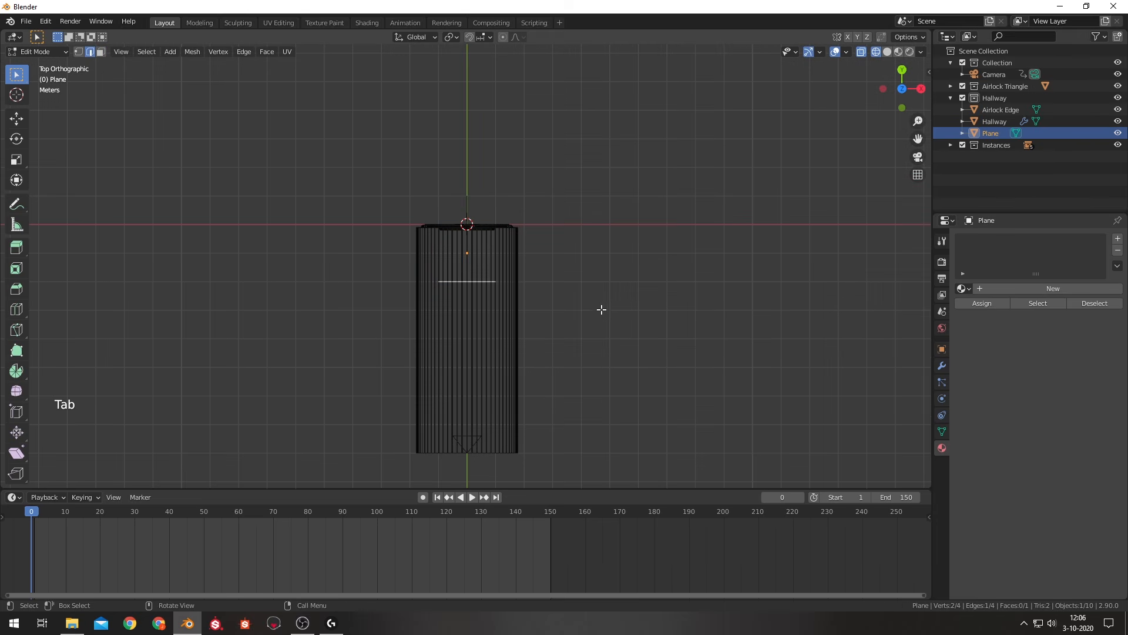
key("g")
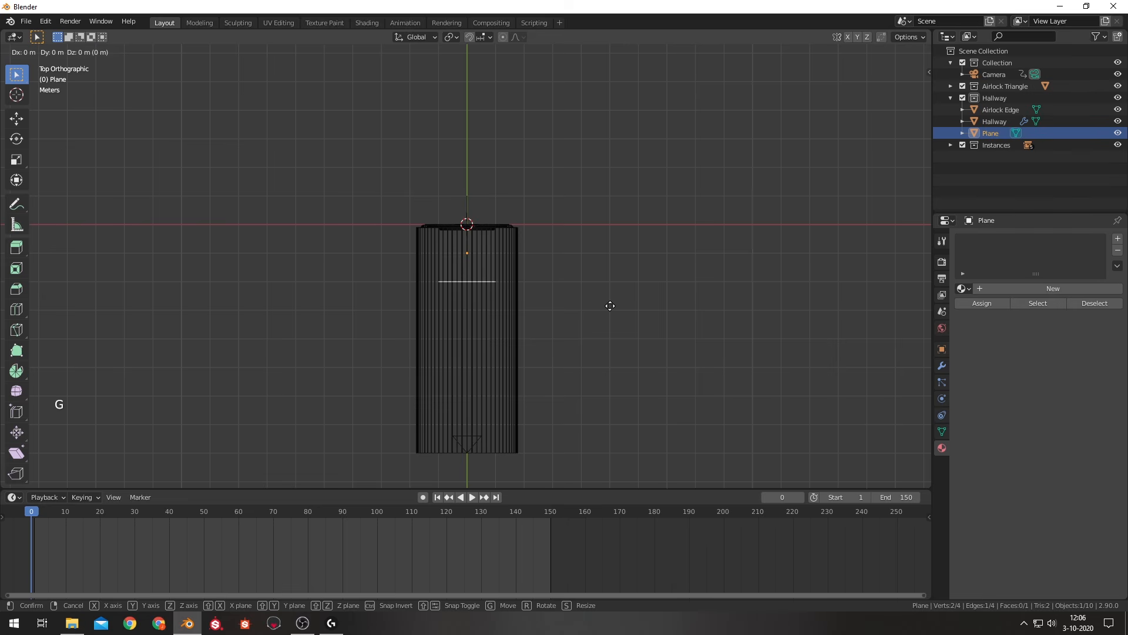
key("y")
key("ctrl")
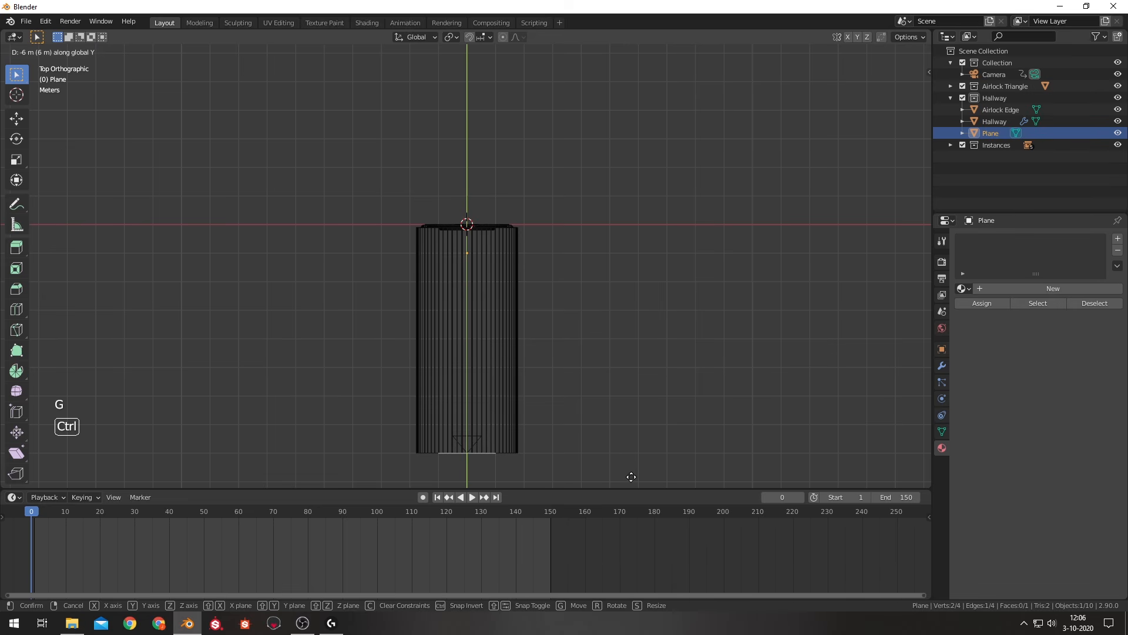
left_click(630, 473)
middle_click_drag(612, 451, 591, 324, "shift")
key("Tab")
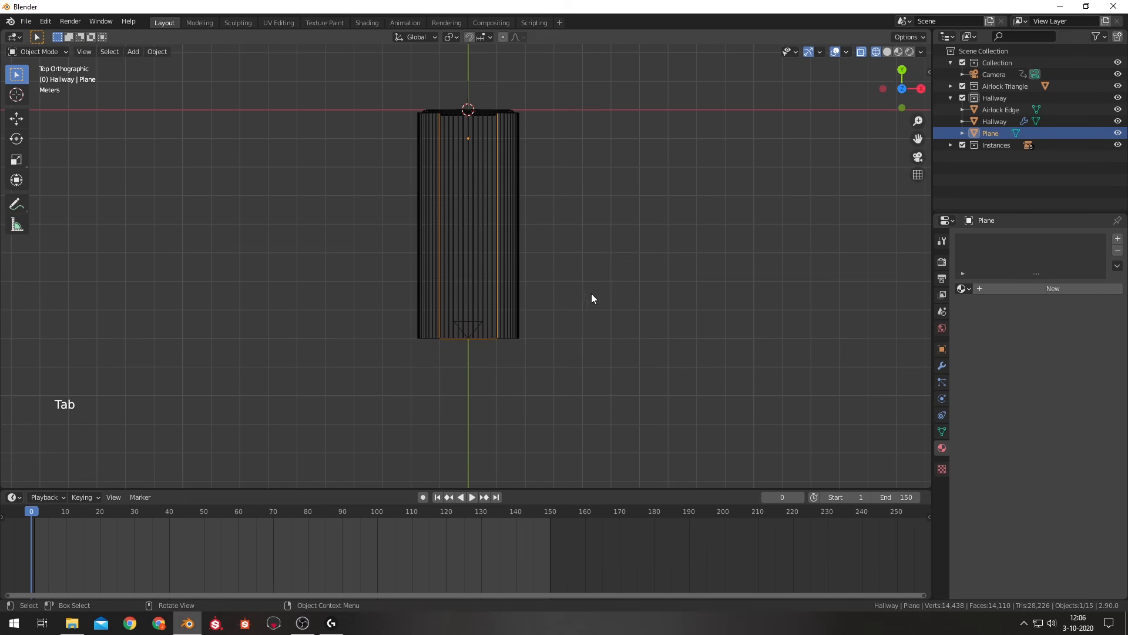
Scale the plane along X by about 2.84 so it extends past both hallway walls.
key("s")
key("x")
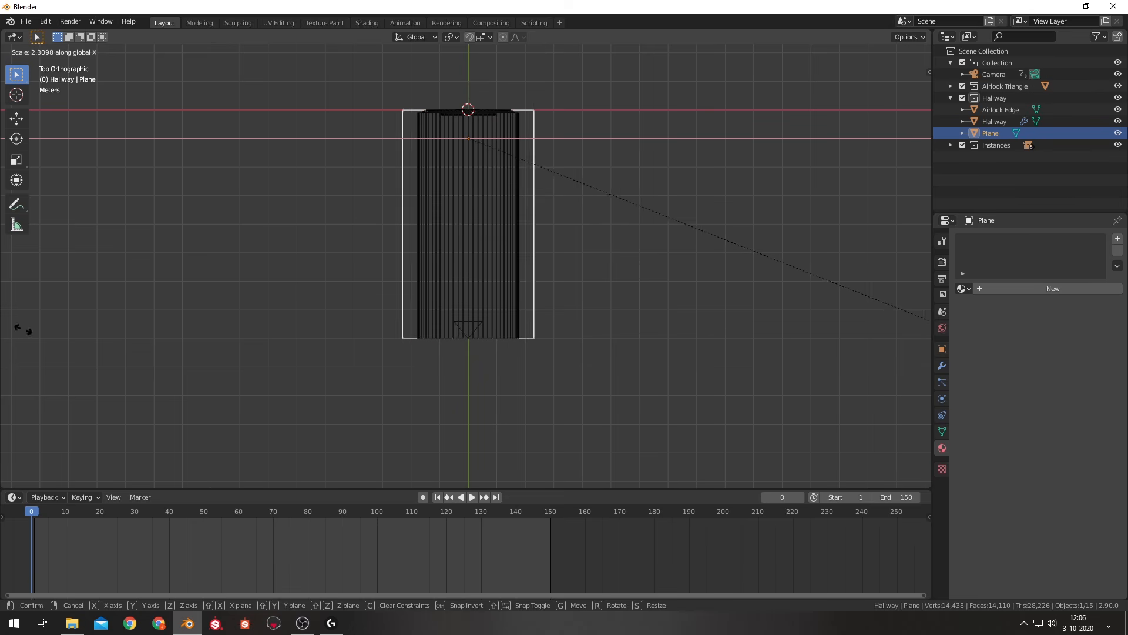
left_click(149, 341)
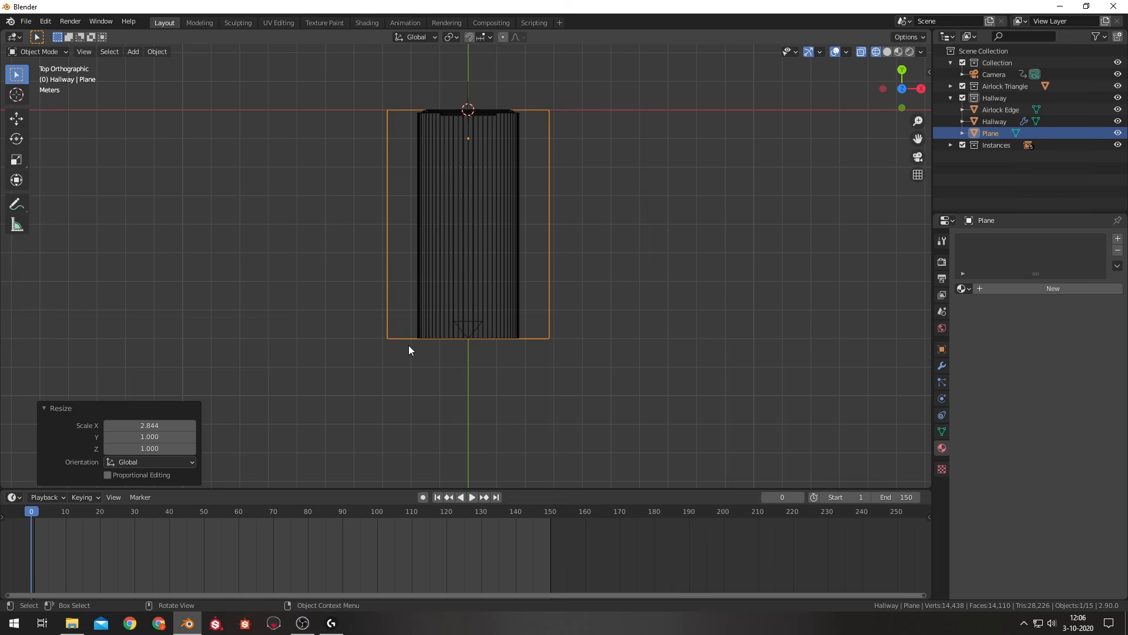
Lower the plane about 1.19 m along Z in the camera view to form the hallway floor.
key("KP_0")
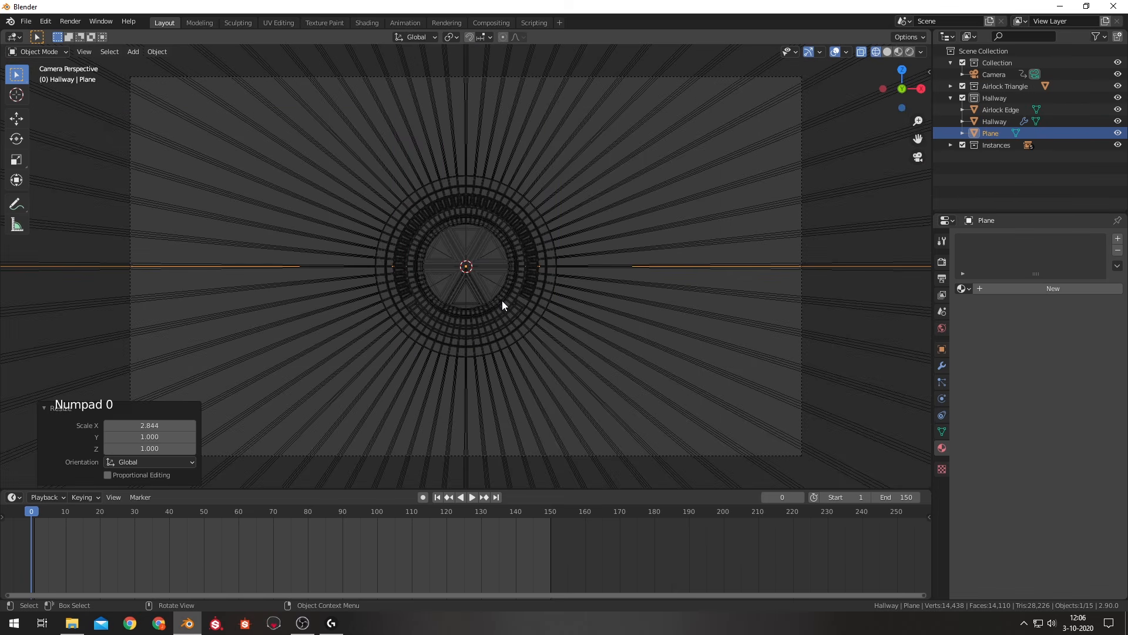
key("z")
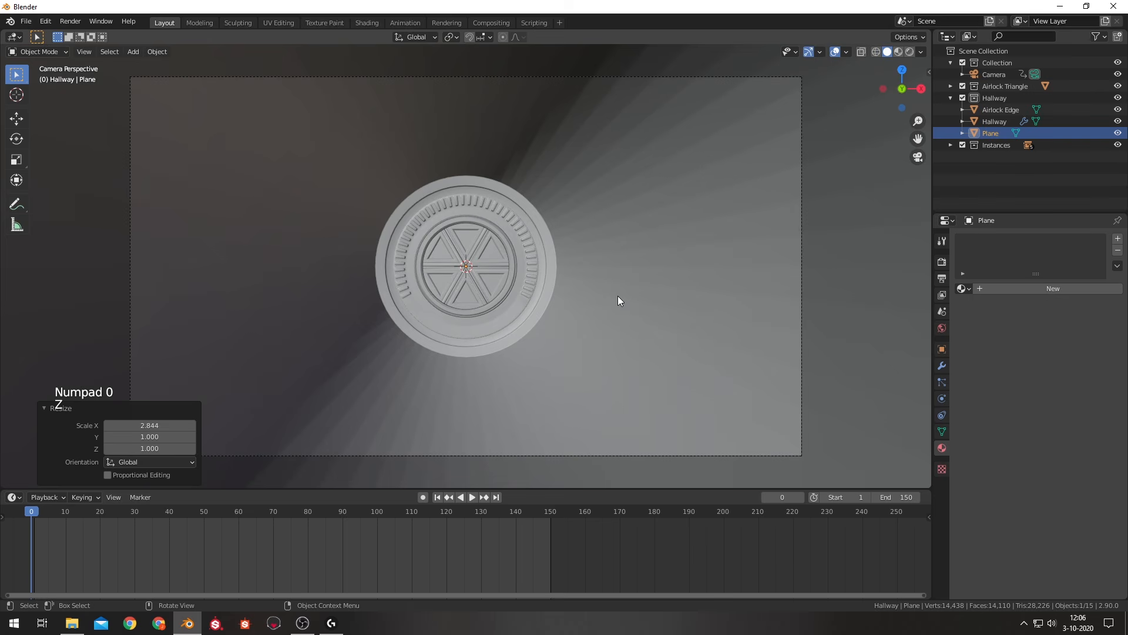
key("g")
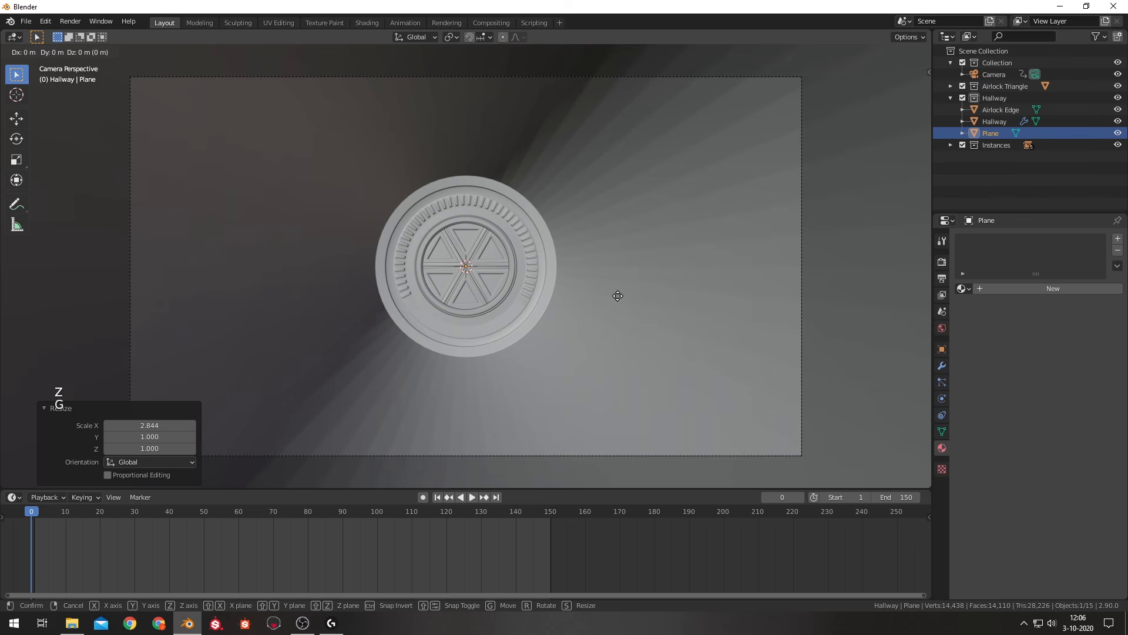
key("z")
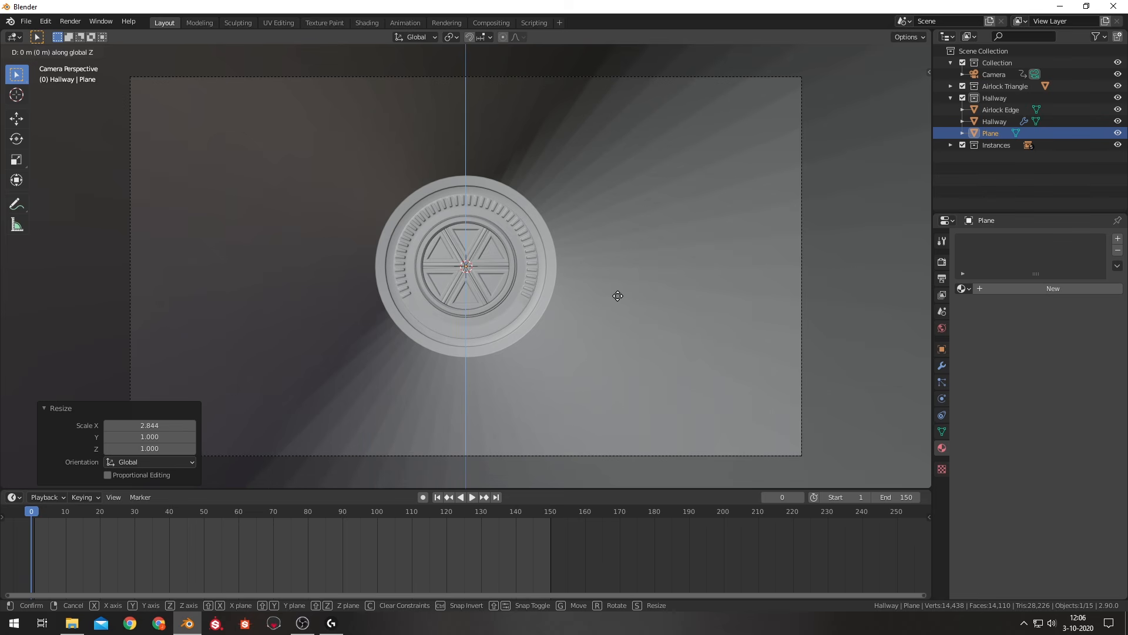
key("ctrl")
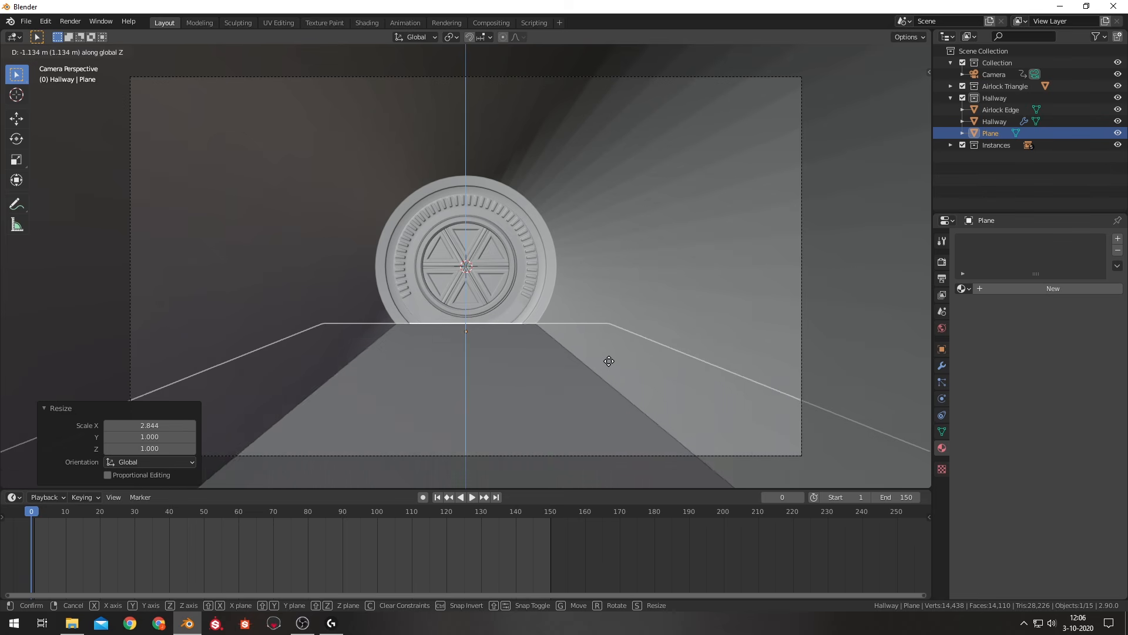
left_click(608, 365)
Raise the floor plane about 0.05 m along Z, viewed in Material Preview shading.
key("z")
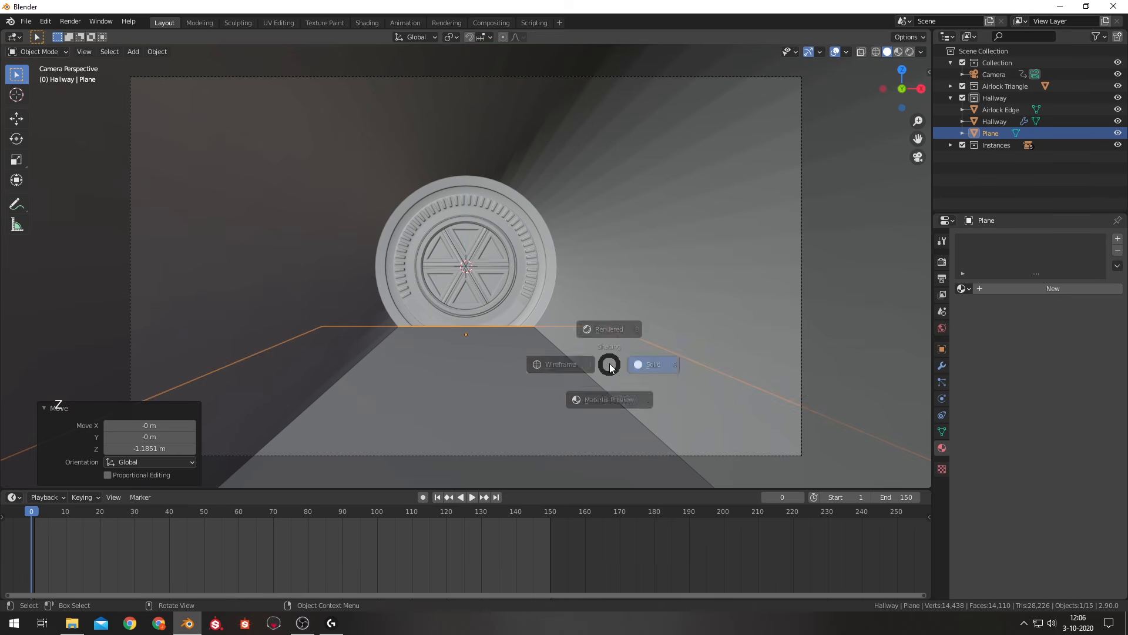
left_click(609, 431)
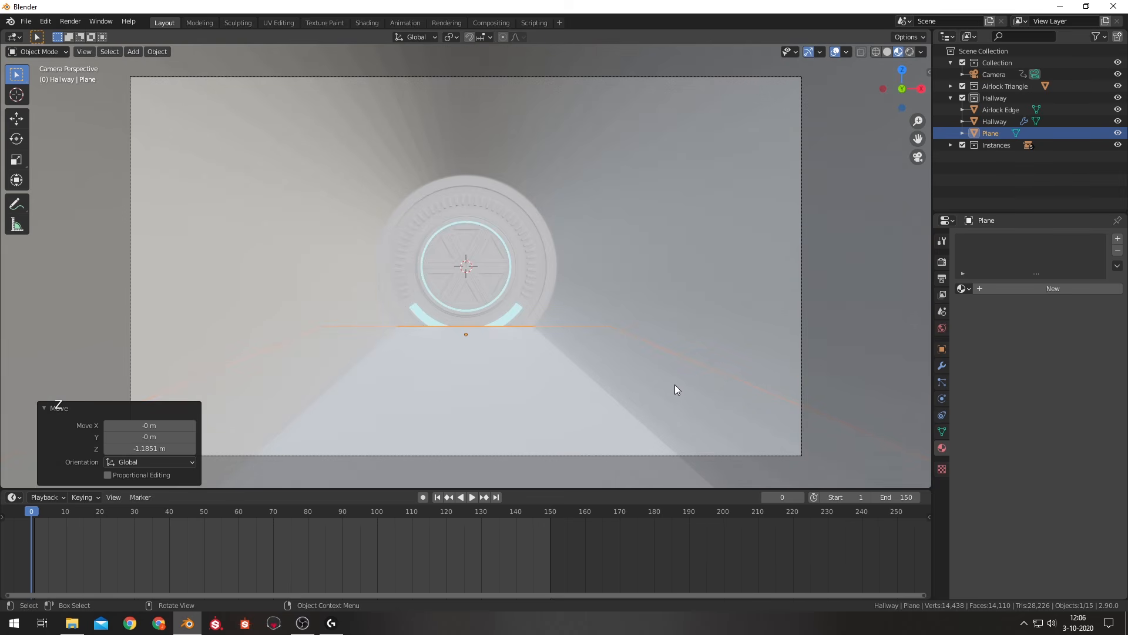
key("g")
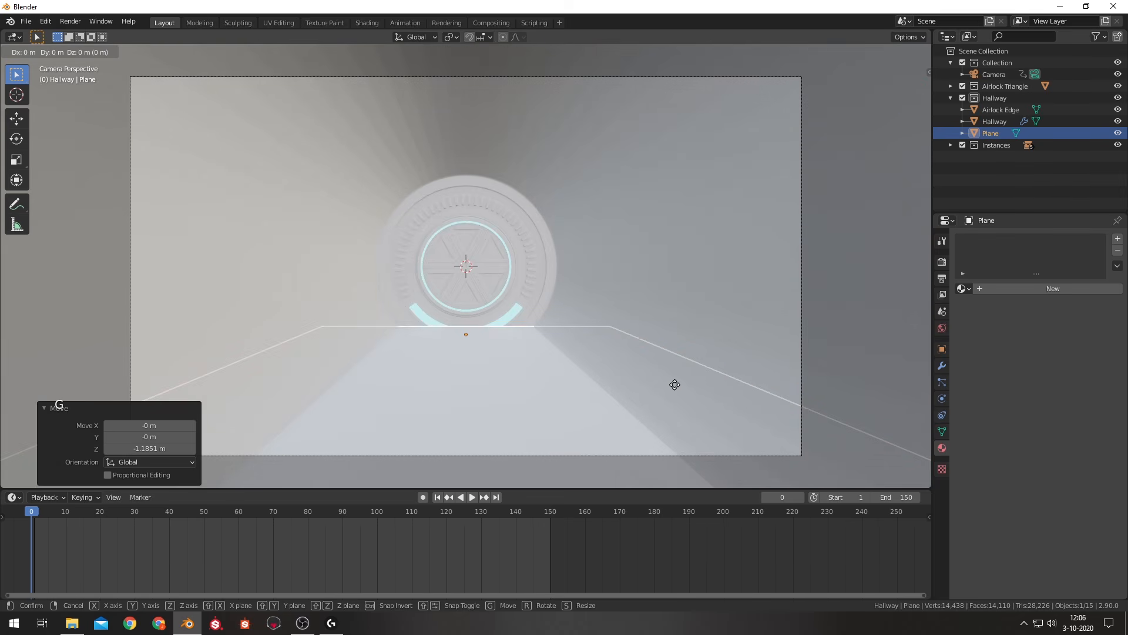
key("z")
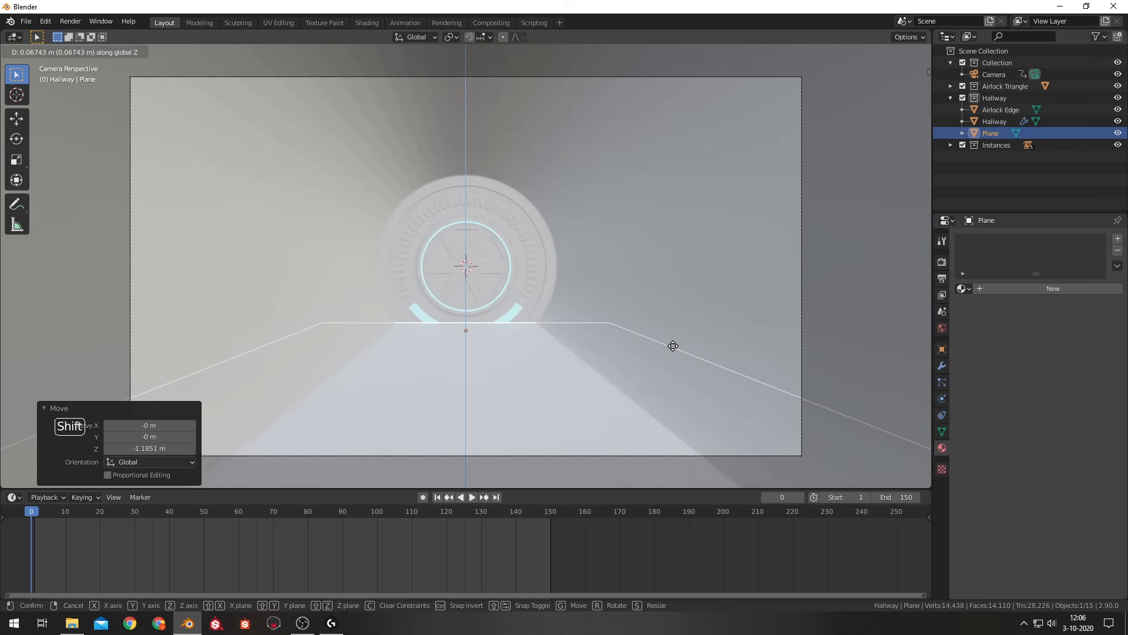
left_click(671, 356)
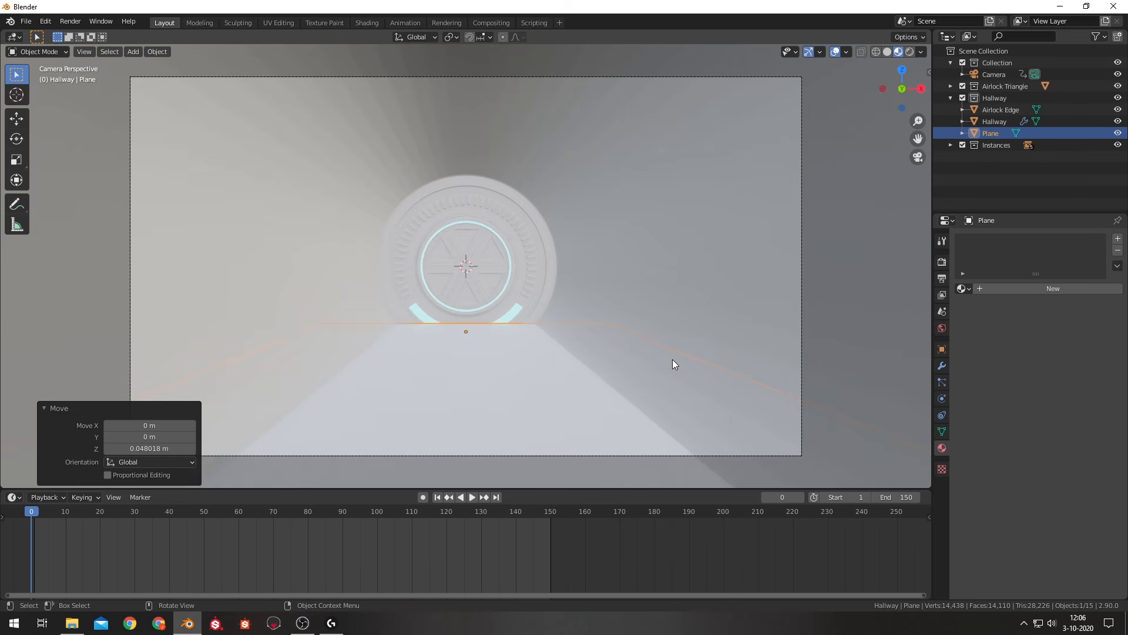
Narrow the floor plane by scaling it along X to about 0.64.
key("s")
key("x")
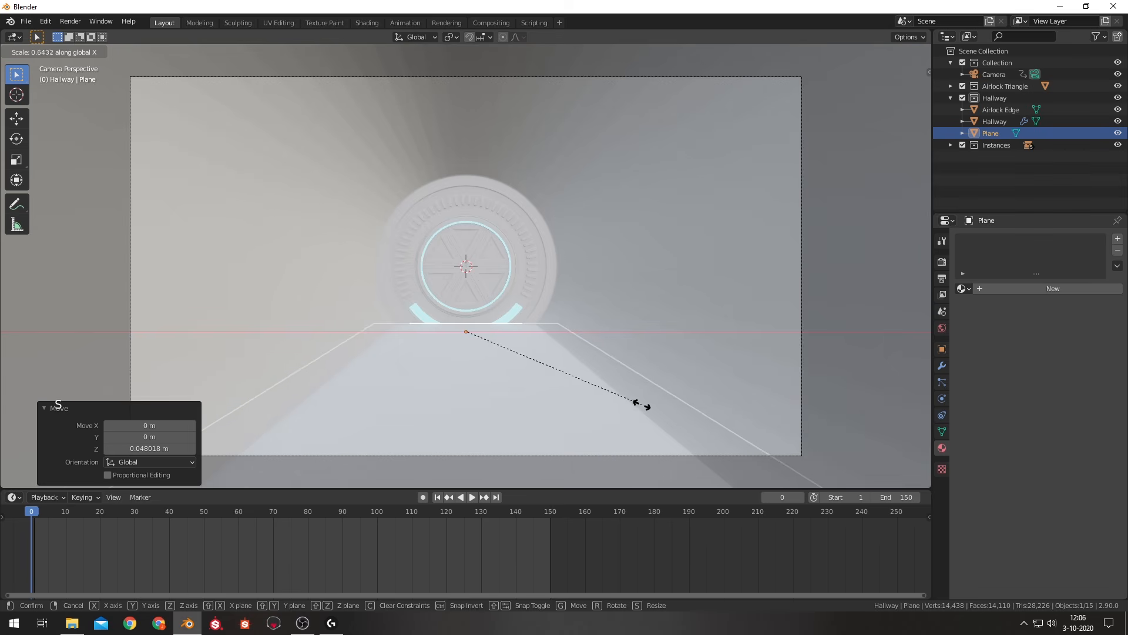
left_click(630, 404)
key("Tab")
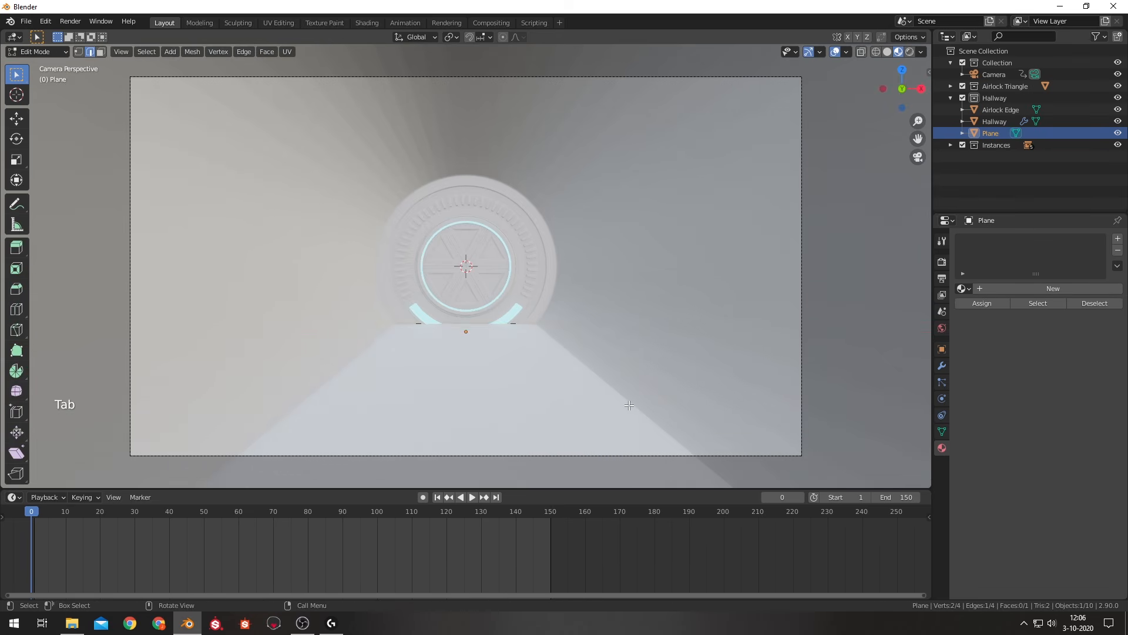
key("Tab")
Set the Limit Method of the Hallway object's Bevel modifier to Angle and check the door's edges.
left_click(629, 191)
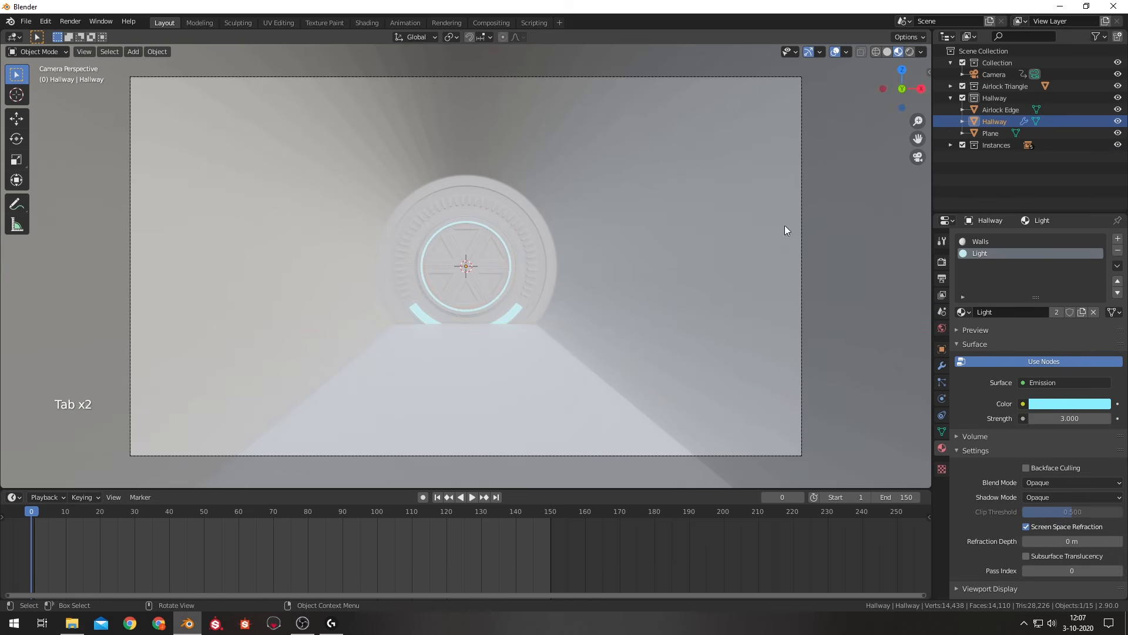
left_click(942, 366)
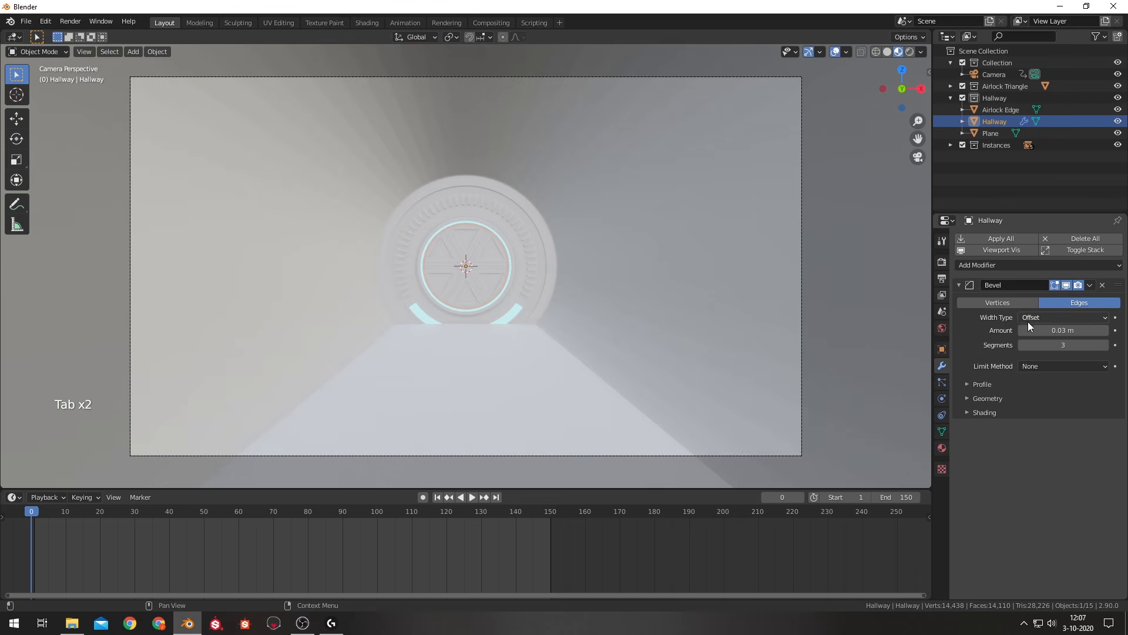
scroll(597, 299, "up", 6)
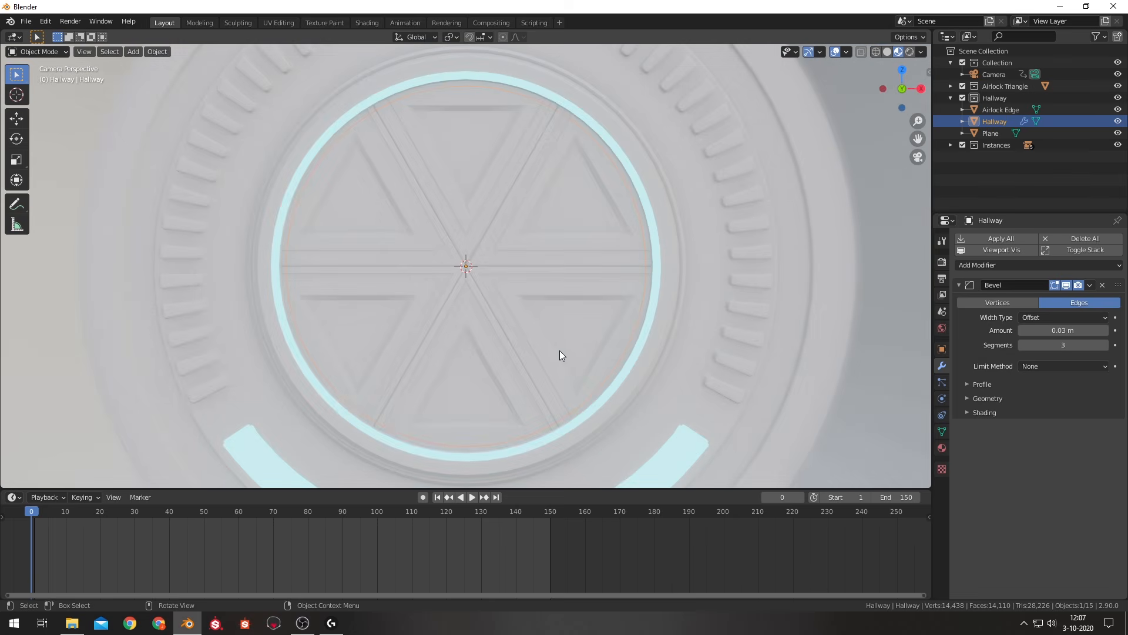
left_click(1046, 366)
left_click(1046, 391)
scroll(668, 362, "down", 6)
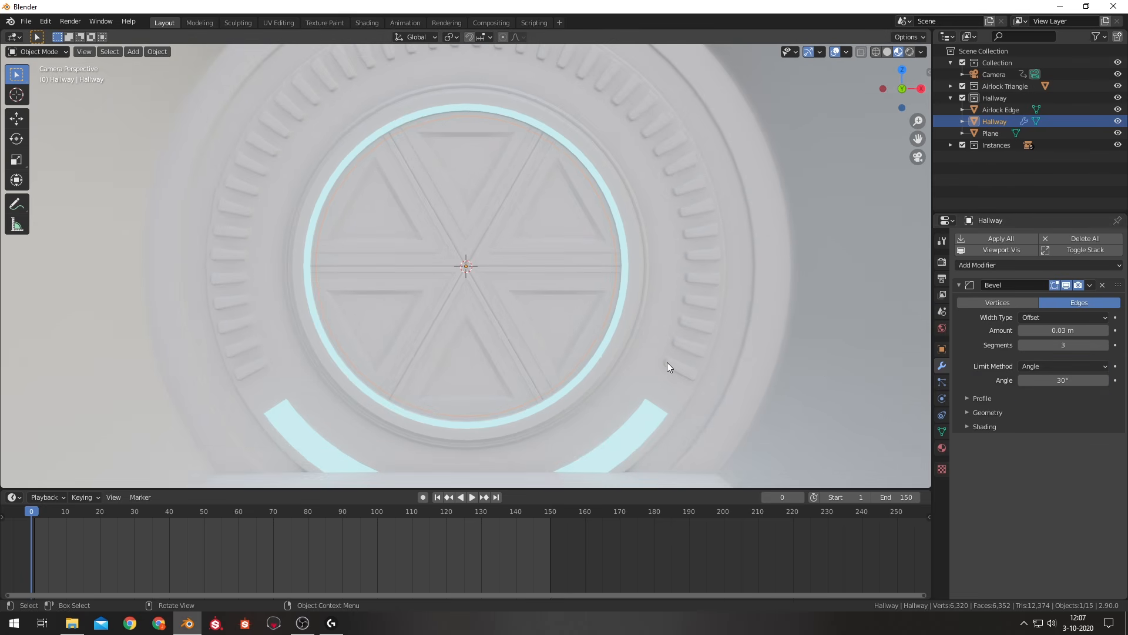
scroll(622, 202, "down", 3)
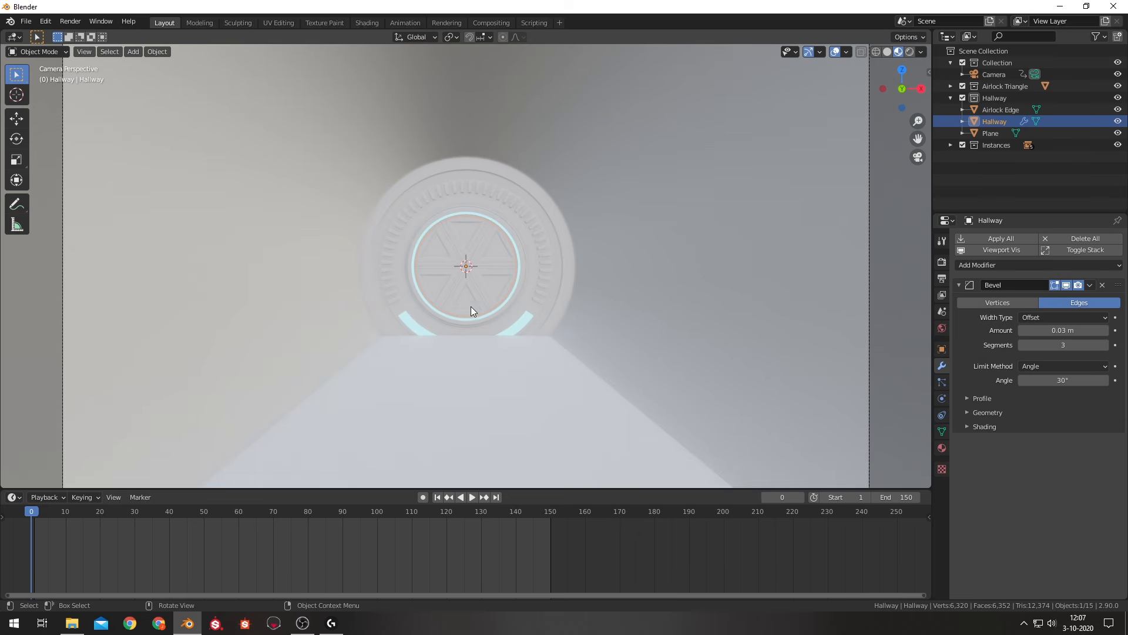
Duplicate the floor plane in place and rename the copy Ceiling.
scroll(541, 382, "down", 3)
left_click(700, 415)
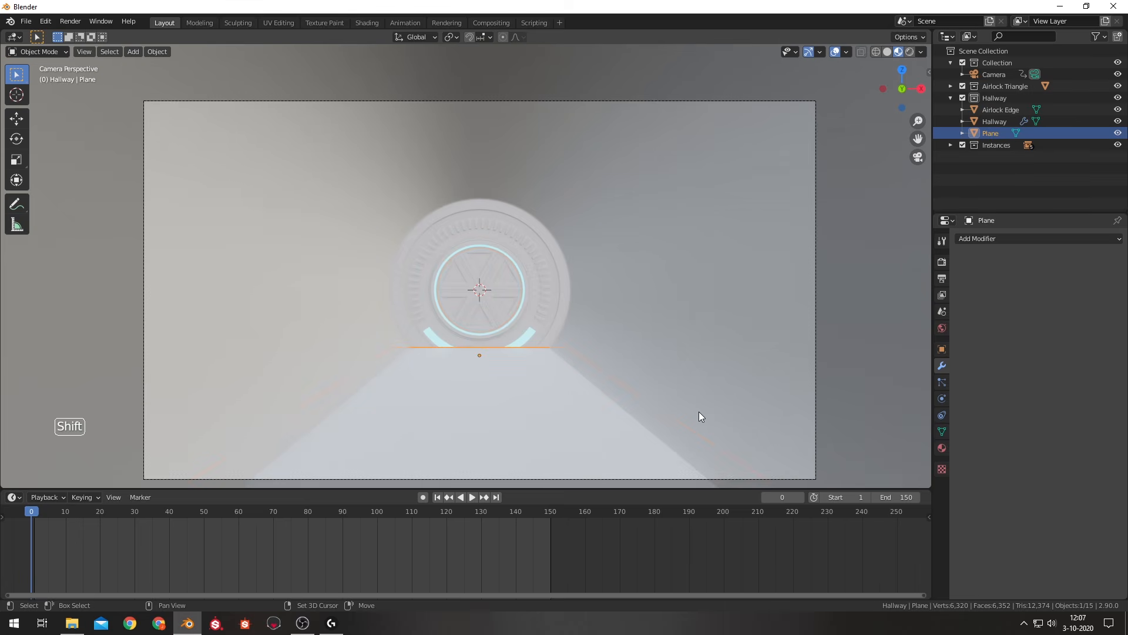
key("shift+d")
right_click(699, 414)
double_click(998, 144)
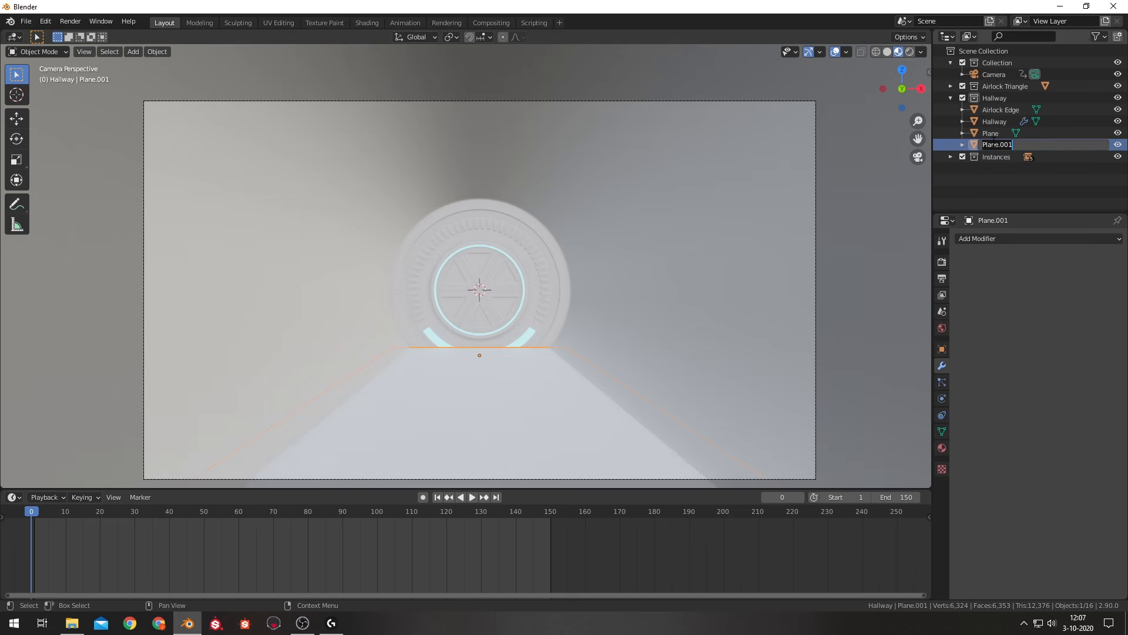
key("shift")
type("Ceiling")
key("Return")
Rename the original plane to Floor.
left_click(992, 145)
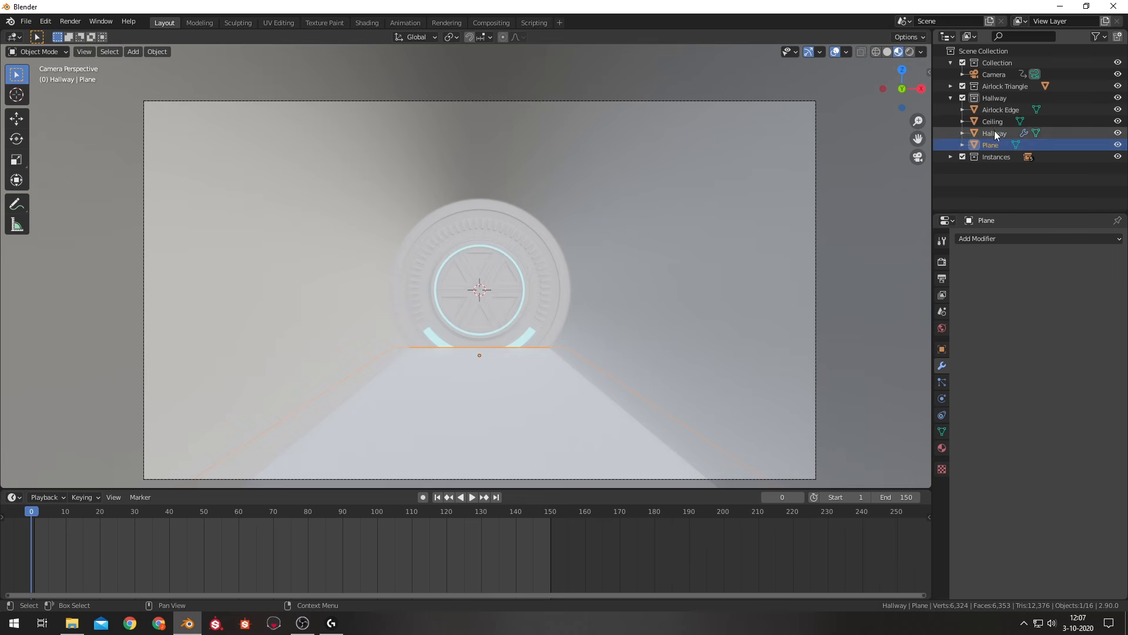
double_click(991, 145)
type("Floor")
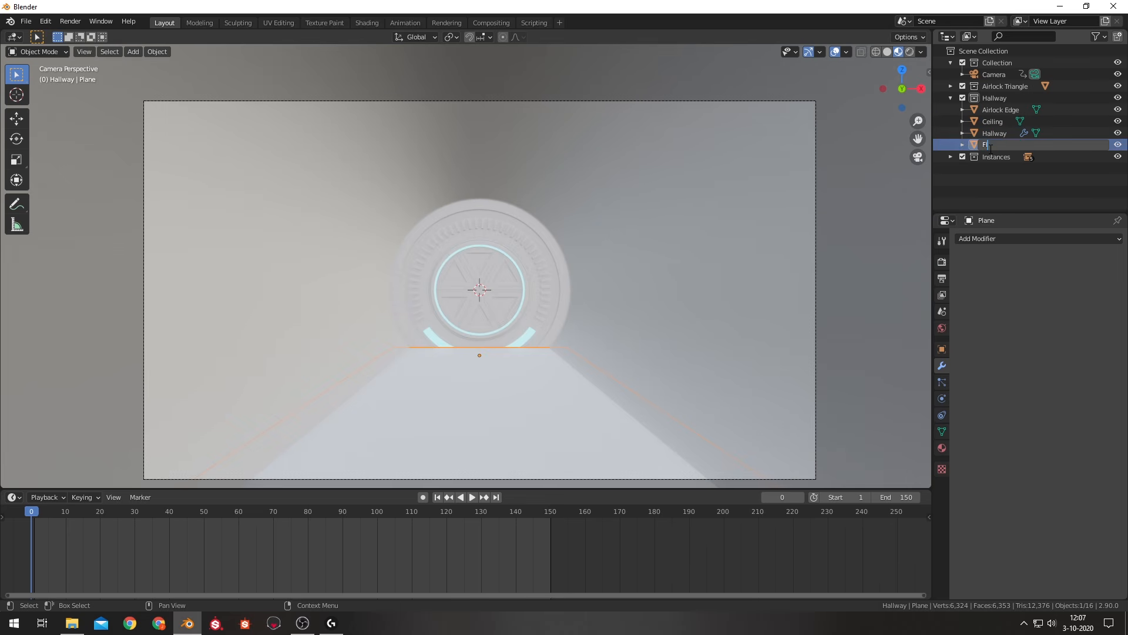
key("Return")
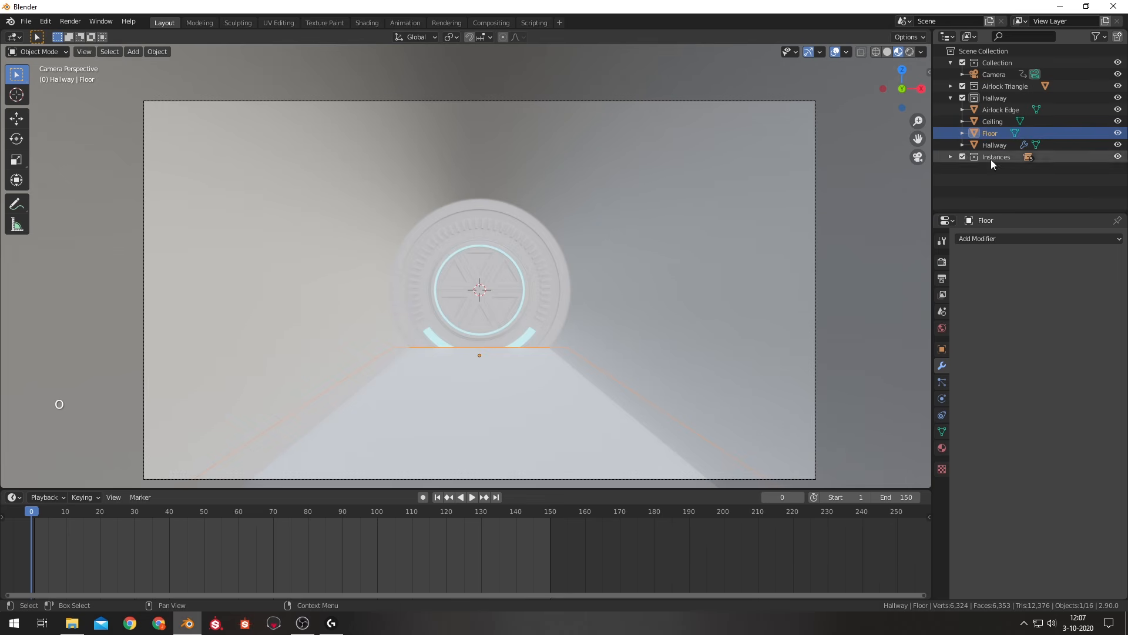
Raise the Ceiling plane about 2.54 m along Z, near the top of the hallway.
left_click(993, 122)
key("g")
key("z")
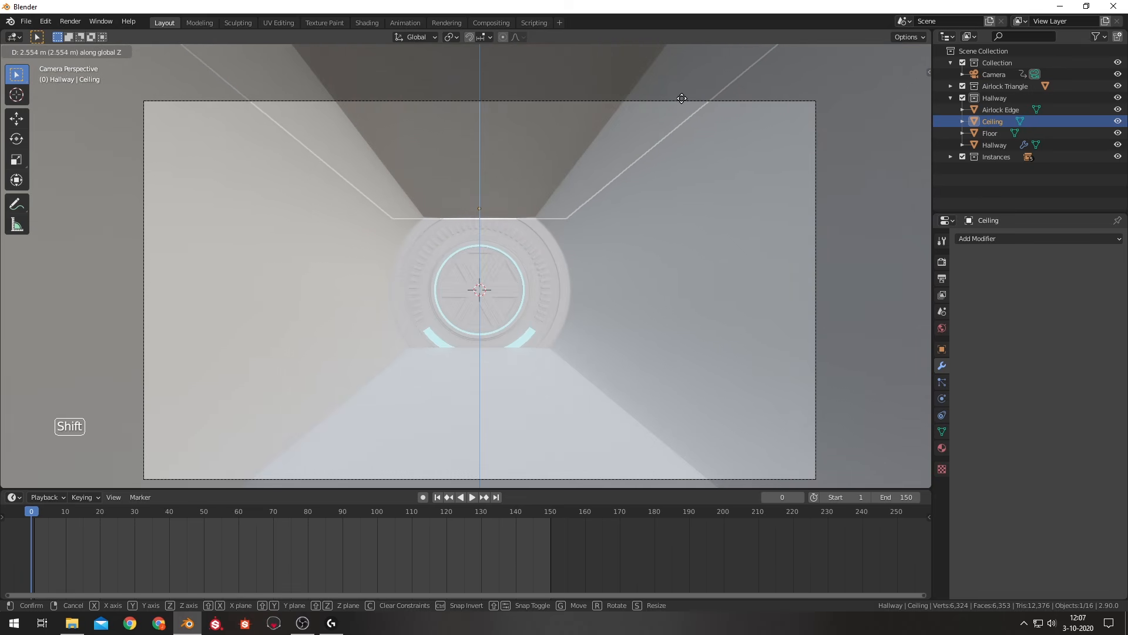
left_click(662, 107)
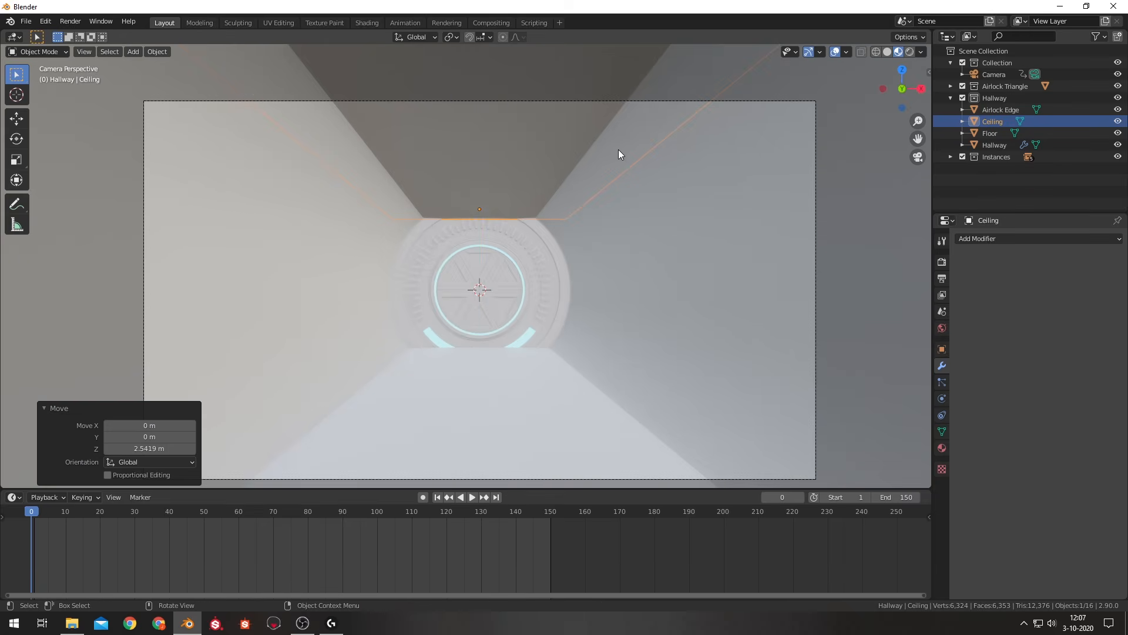
Add two evenly spaced lengthwise loop cuts to the Ceiling plane, working in the wireframe top view.
key("Tab")
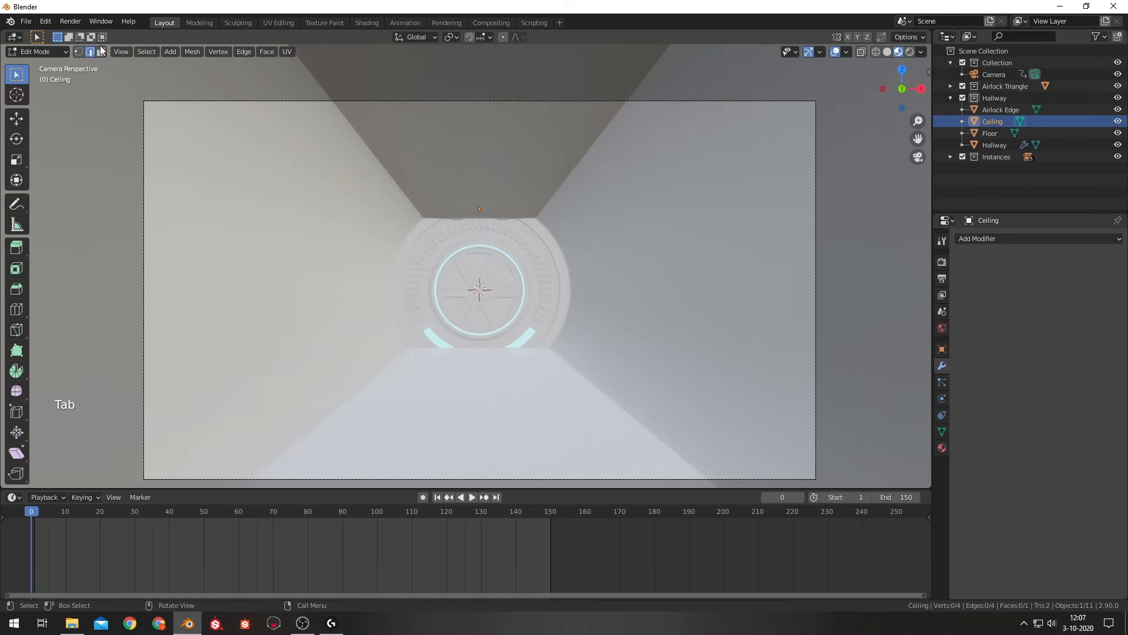
key("KP_7")
key("Tab")
scroll(624, 172, "up", 3)
key("Tab")
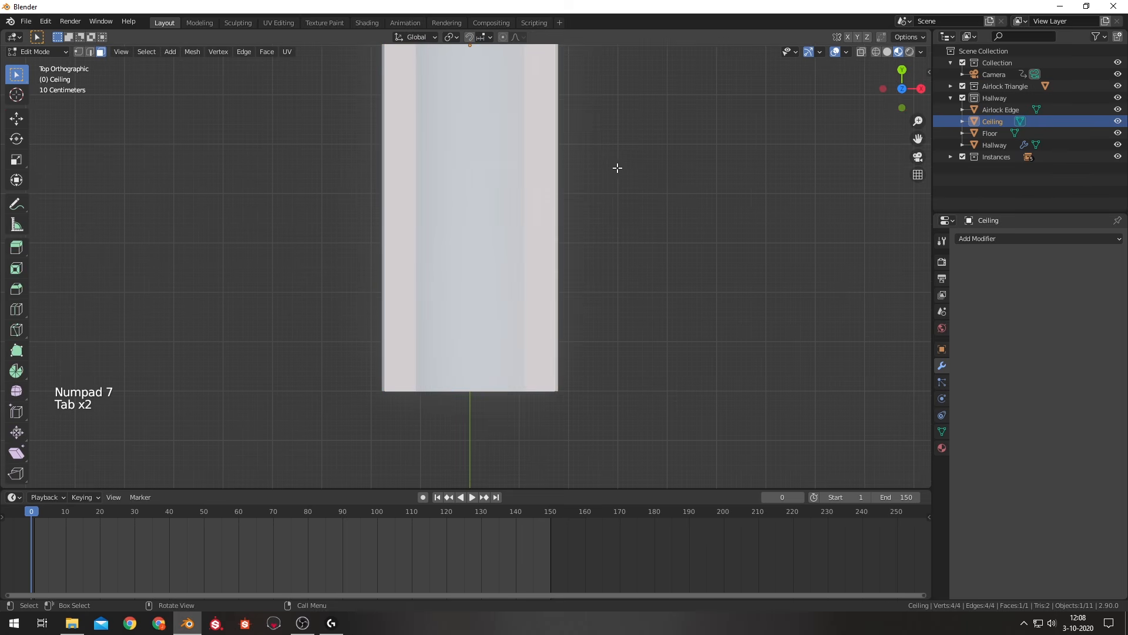
key("z")
left_click(519, 168)
middle_click_drag(614, 127, 615, 245, "shift")
key("ctrl+r")
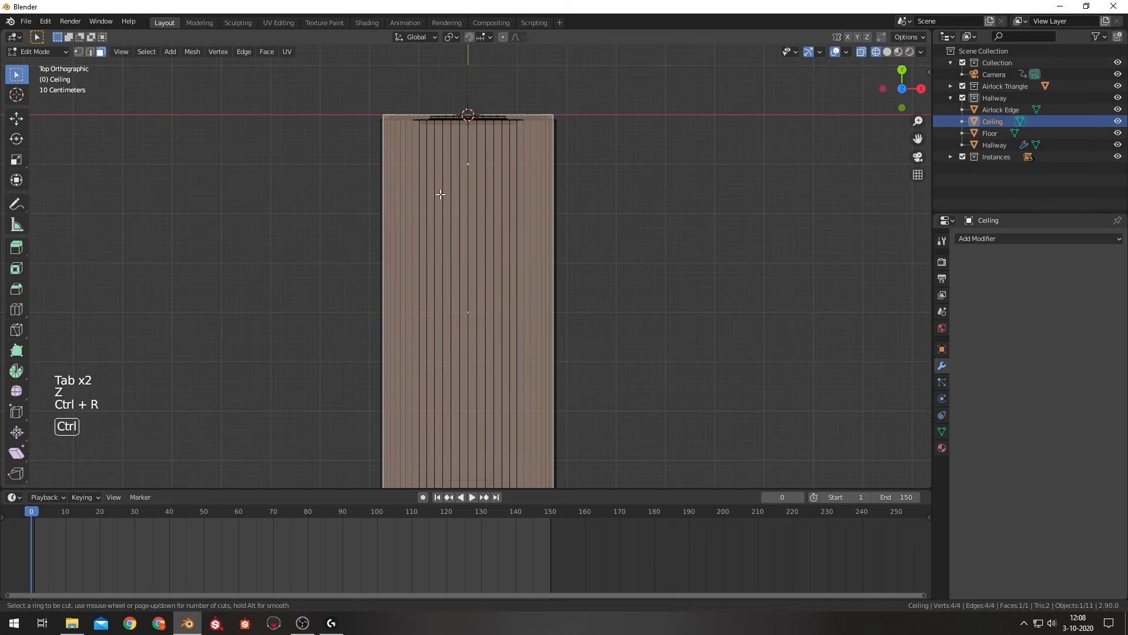
scroll(467, 148, "up", 1)
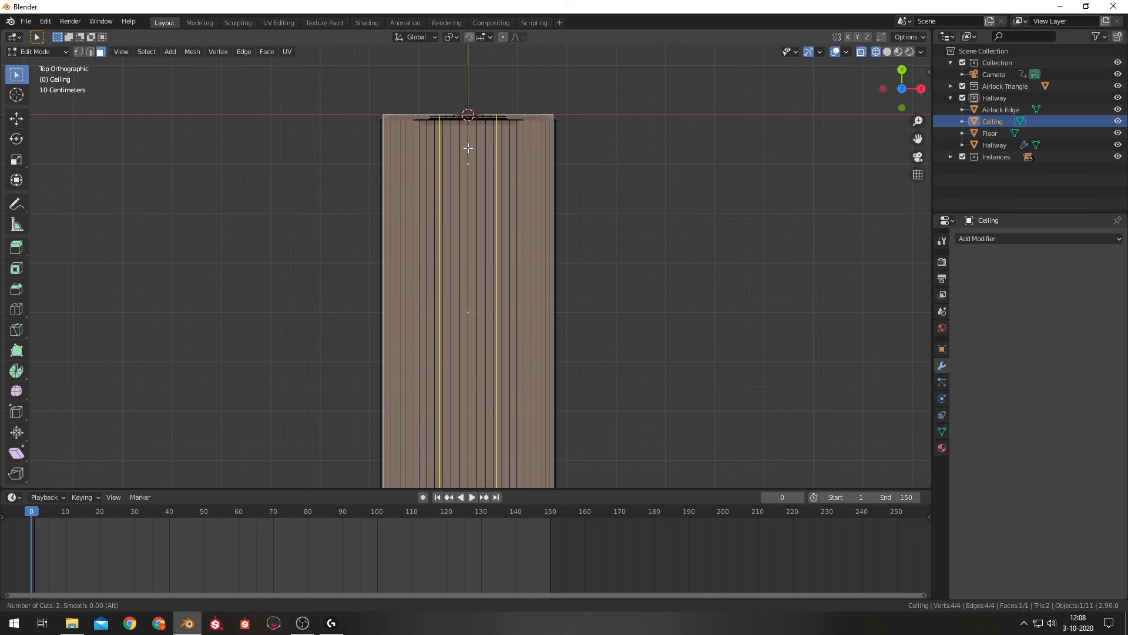
left_click(468, 148)
left_click(679, 201)
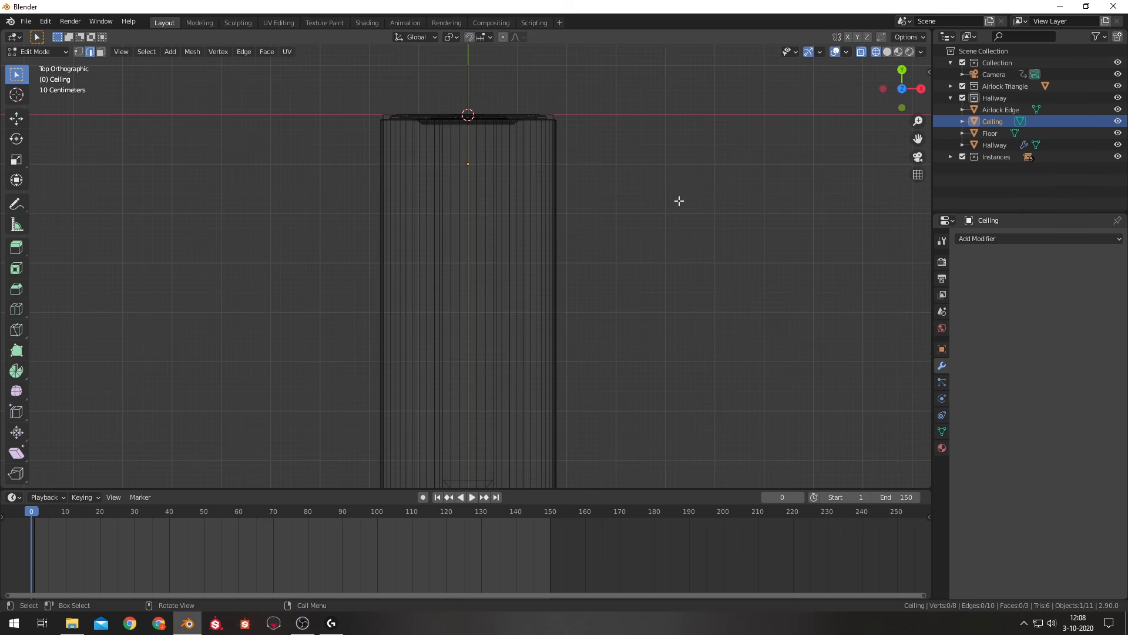
Raise the Ceiling's two outer long edges about 0.5 m along Z and check the angled sides in the camera view.
key("KP_1")
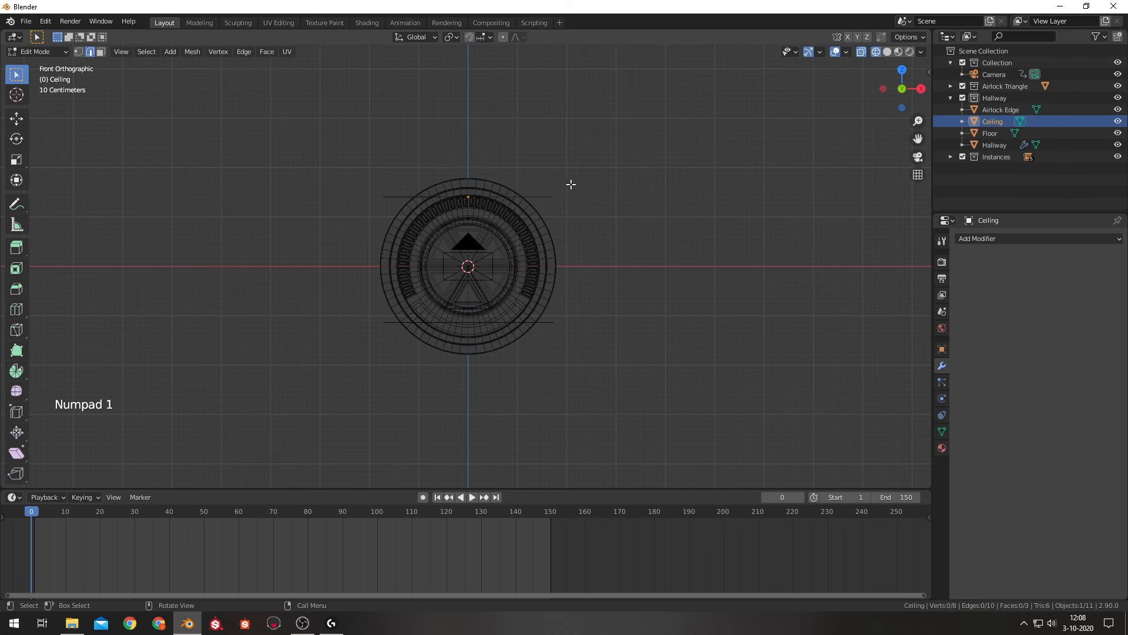
key("z")
middle_click_drag(586, 183, 525, 316, "shift")
key("Tab")
left_click(590, 319)
left_click(593, 319)
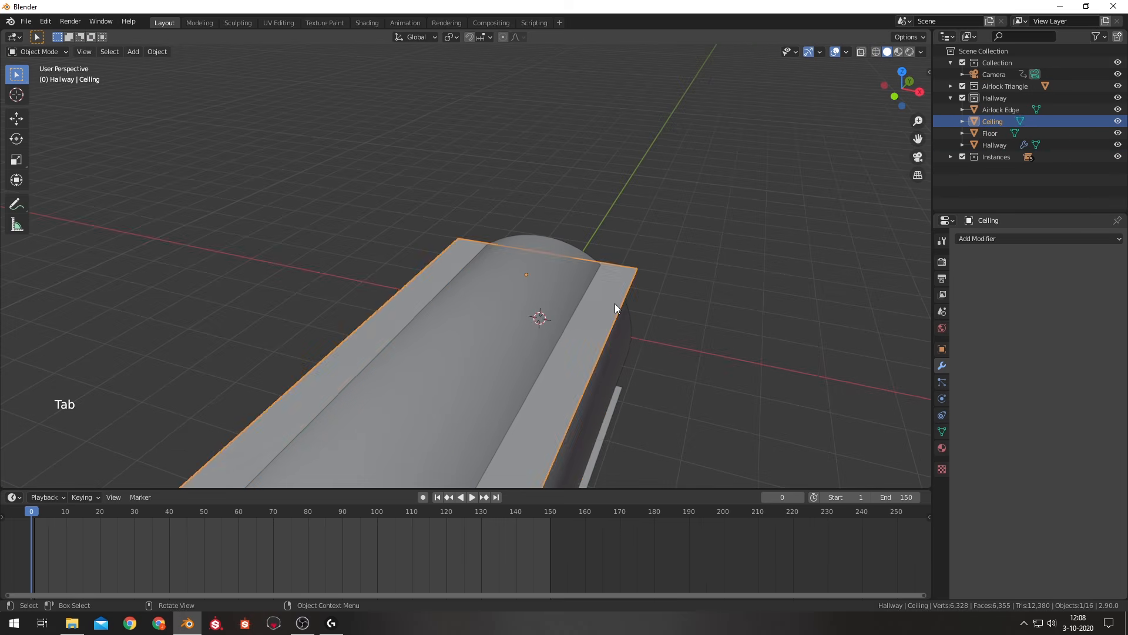
key("Tab")
middle_click_drag(609, 384, 194, 87)
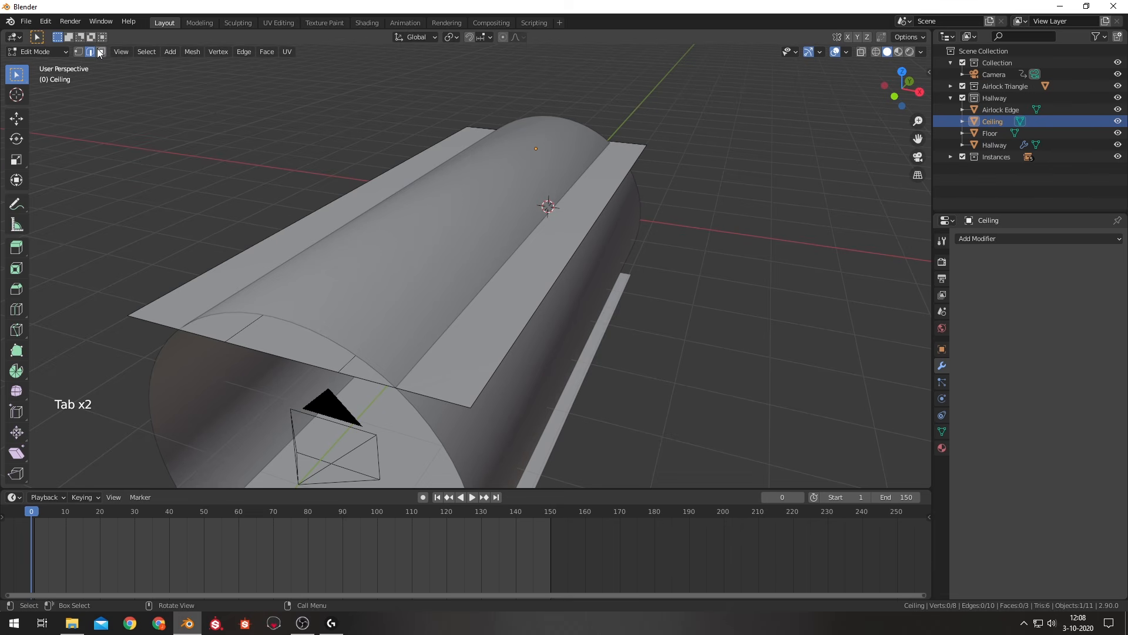
left_click(509, 328)
left_click(200, 274, "shift")
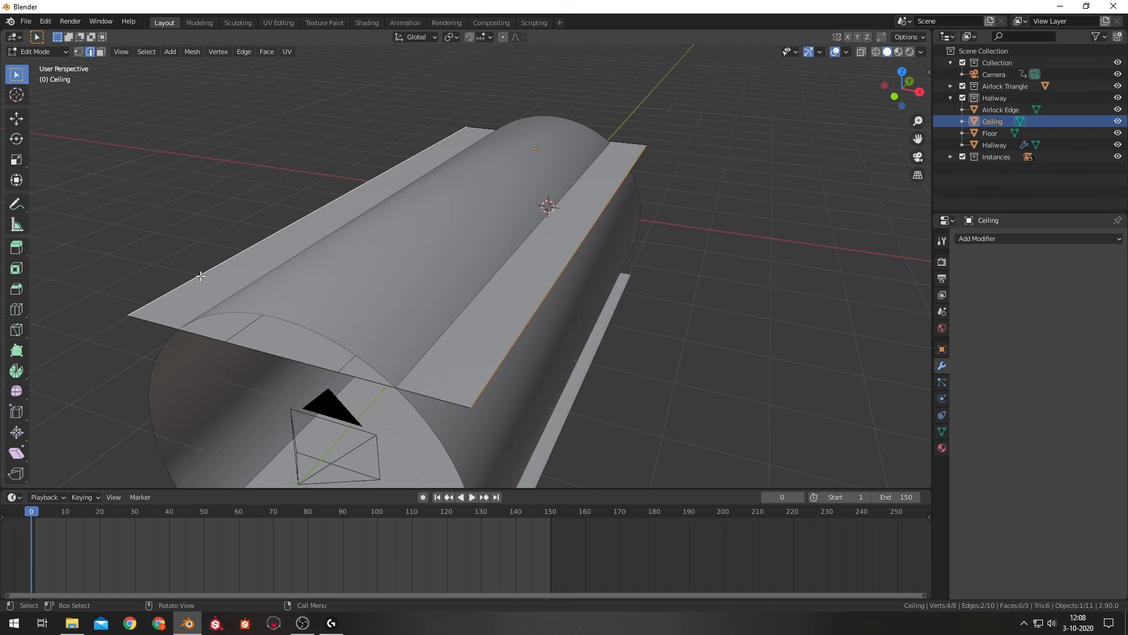
key("KP_1")
key("g")
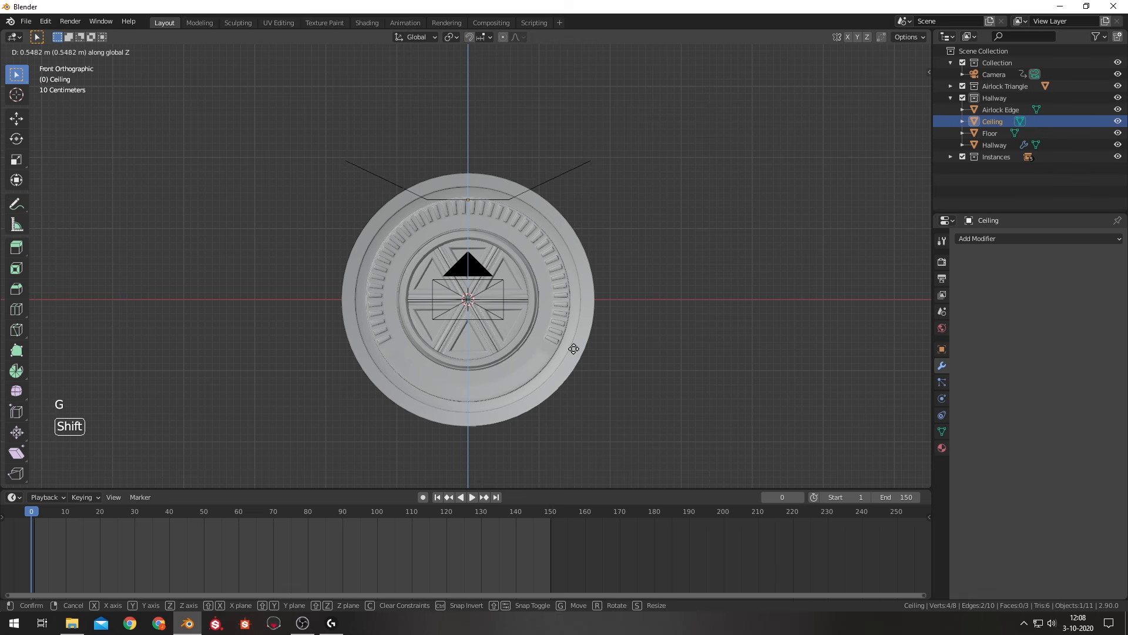
left_click(593, 368)
key("Tab")
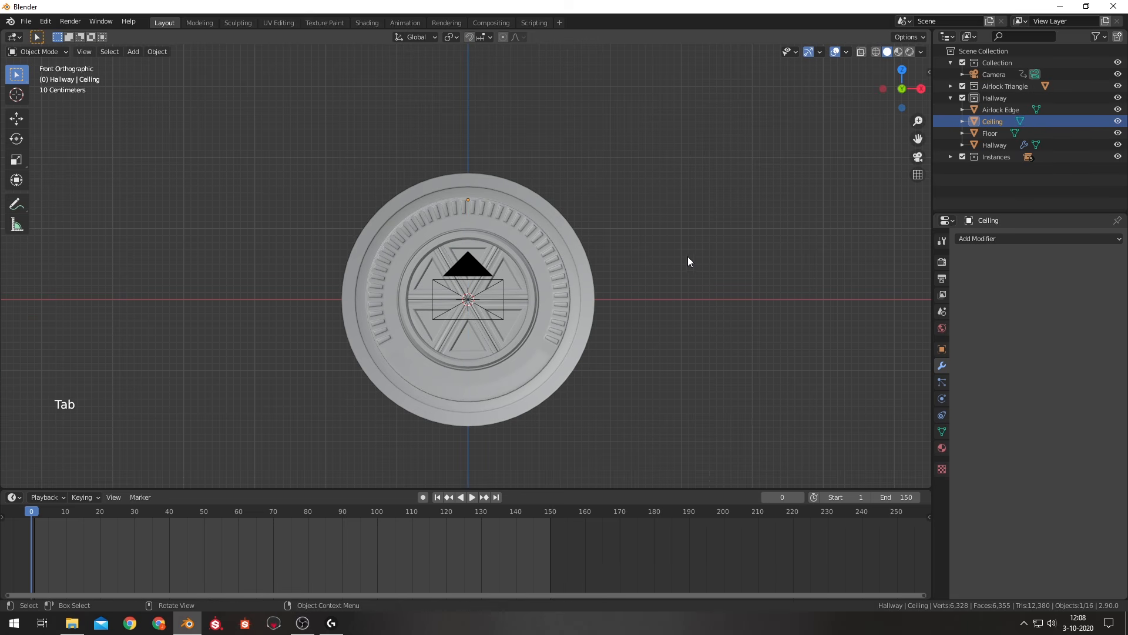
key("Tab")
key("KP_0")
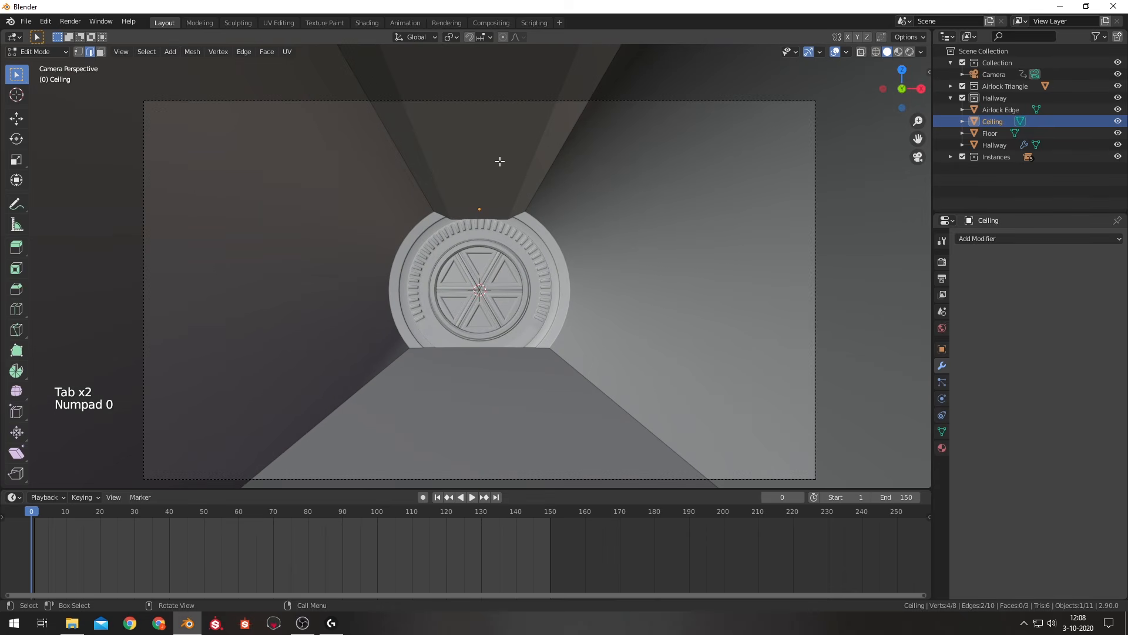
key("Tab")
key("Tab")
Add two evenly spaced lengthwise loop cuts to the middle panel of the Ceiling.
key("KP_0")
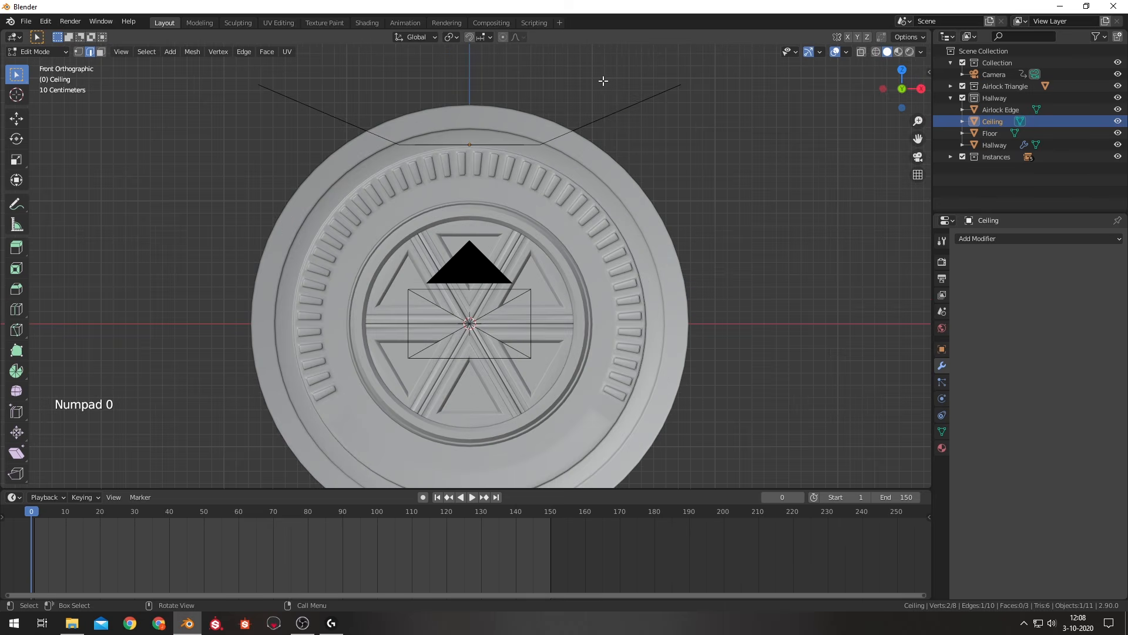
middle_click_drag(603, 80, 548, 154)
key("z")
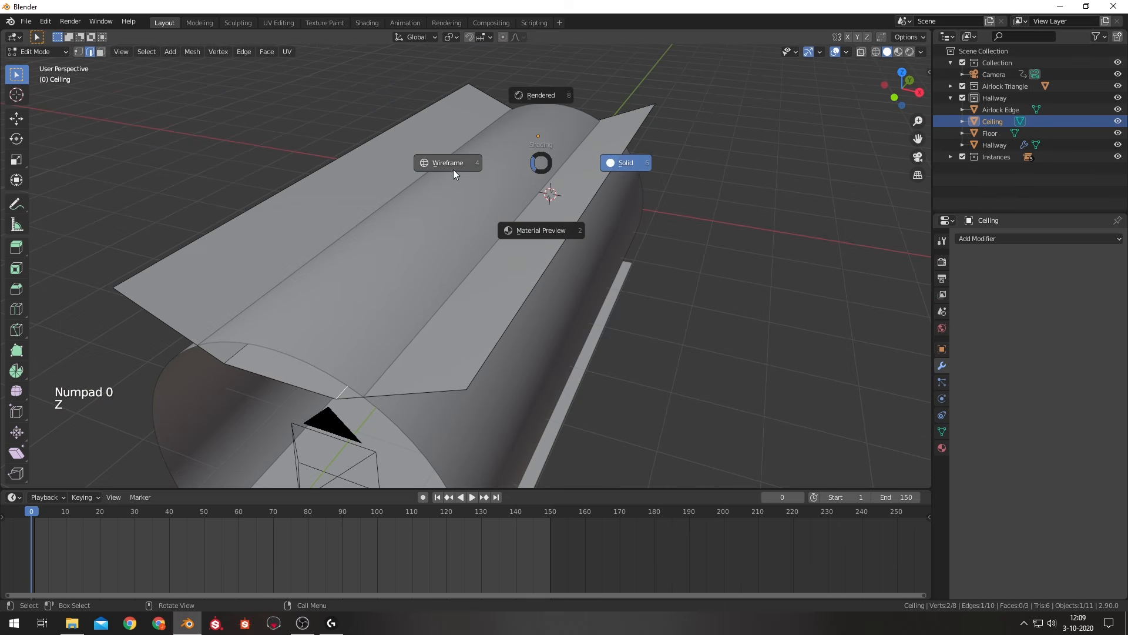
left_click(453, 169)
key("ctrl+r")
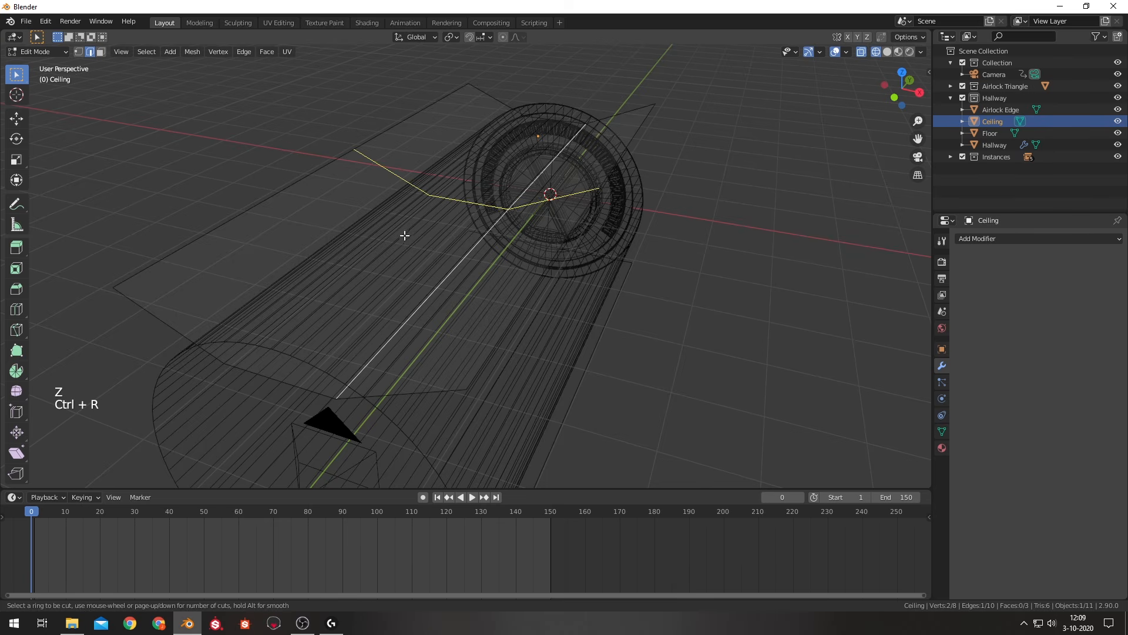
scroll(304, 358, "up", 1)
left_click(304, 358)
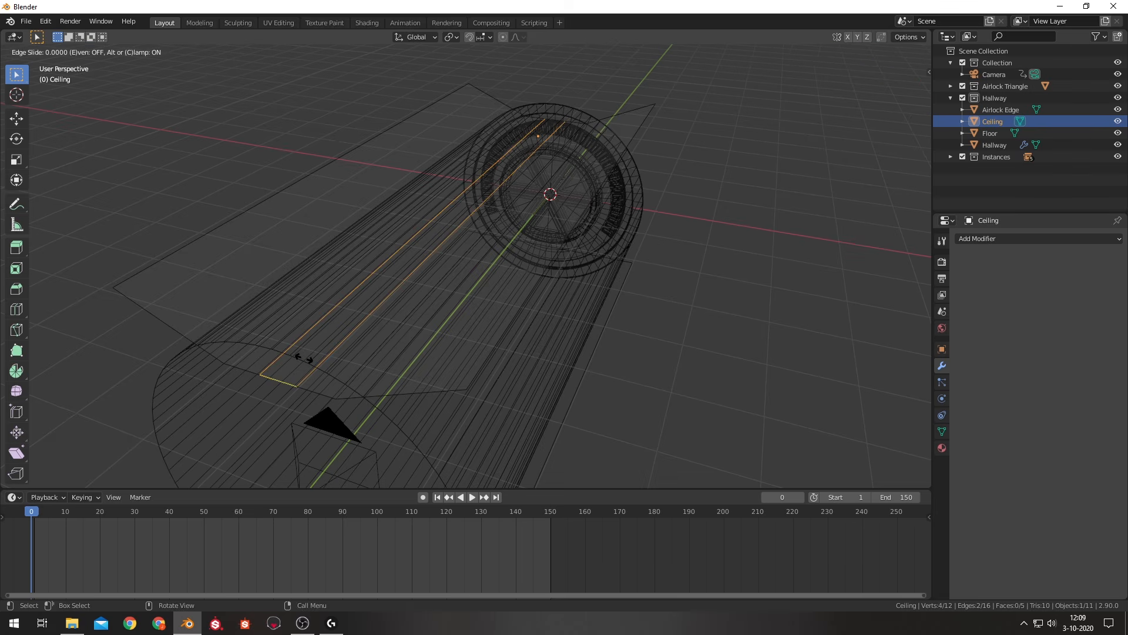
right_click(304, 358)
Add one lengthwise loop cut along the centre line of the Ceiling, between the two inner cuts.
key("ctrl+r")
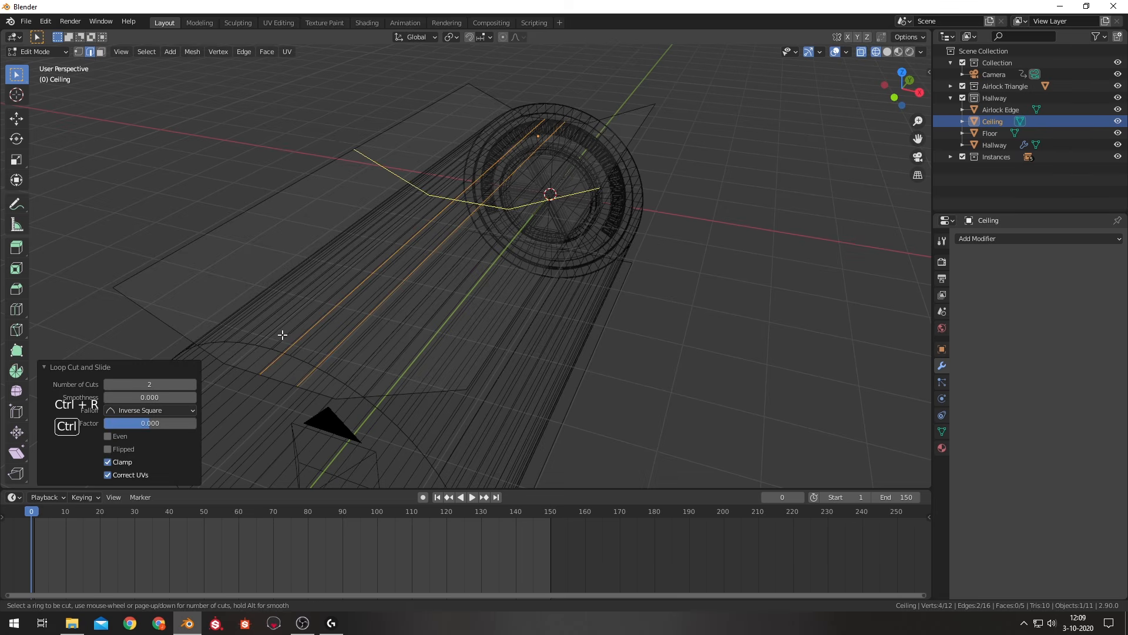
left_click(291, 372)
right_click(291, 372)
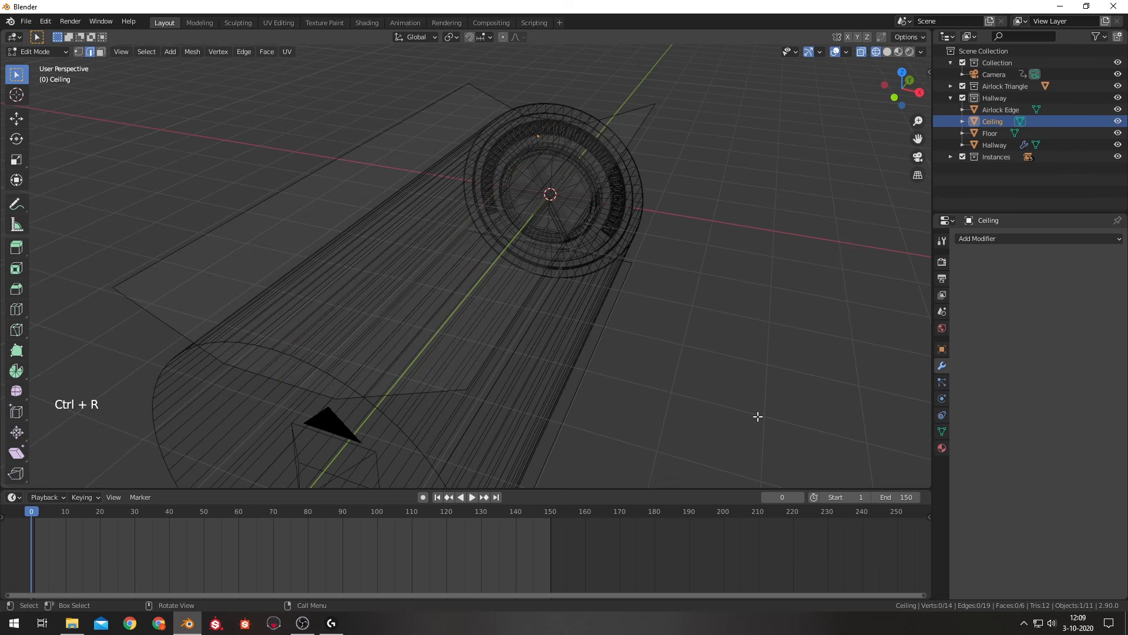
key("shift+z")
Bevel the Ceiling's centre edge about 0.042 m wide with 2 segments.
key("KP_0")
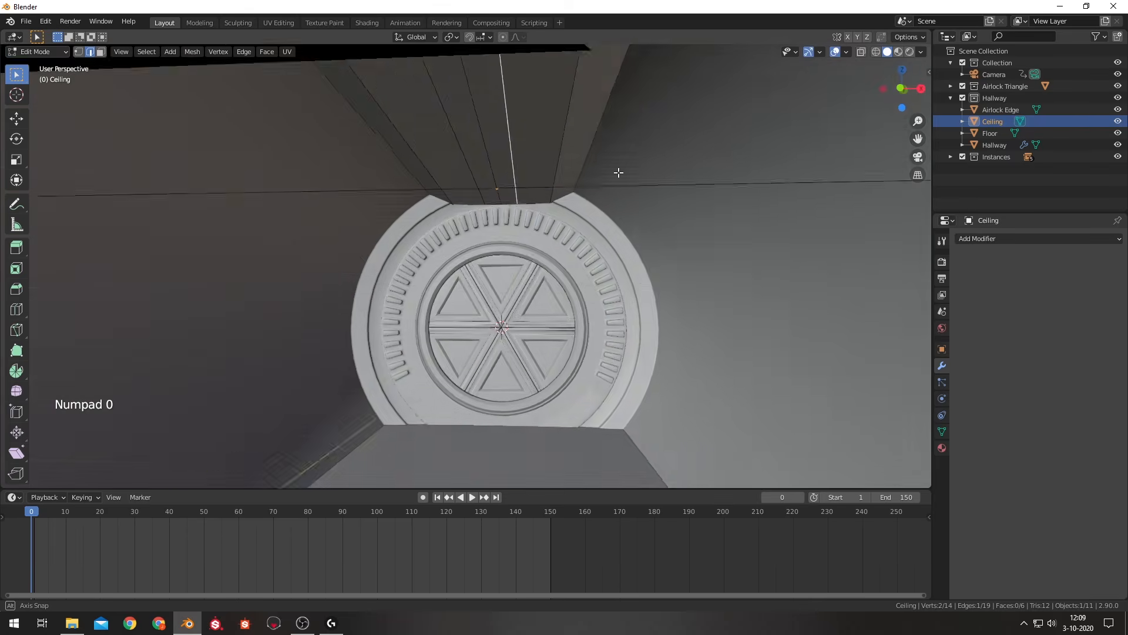
middle_click_drag(617, 171, 629, 154)
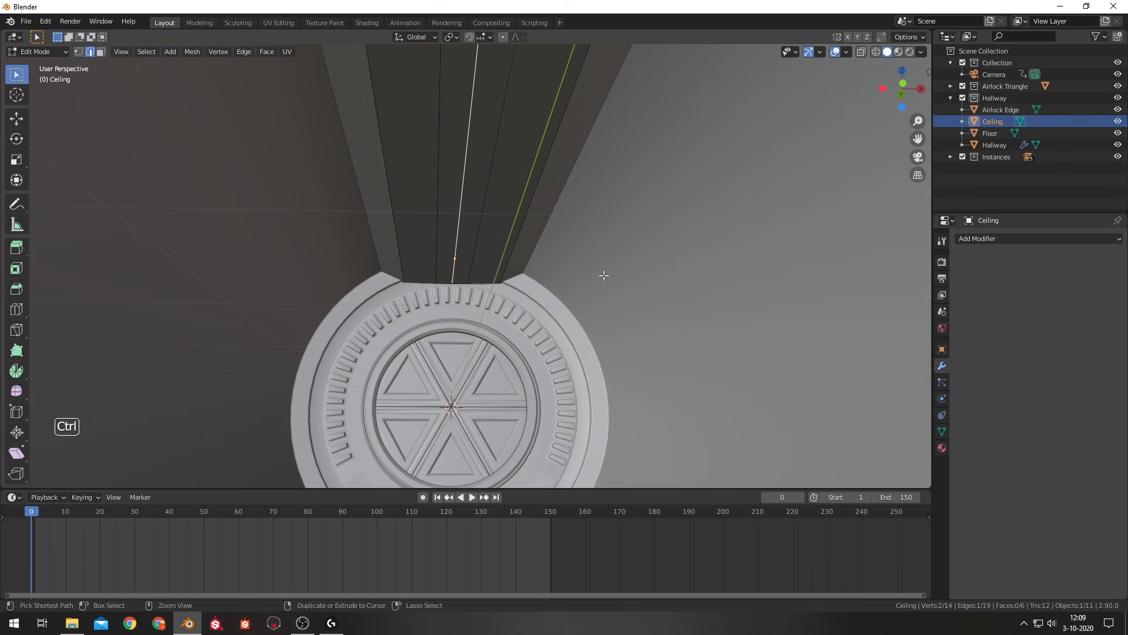
key("ctrl+b")
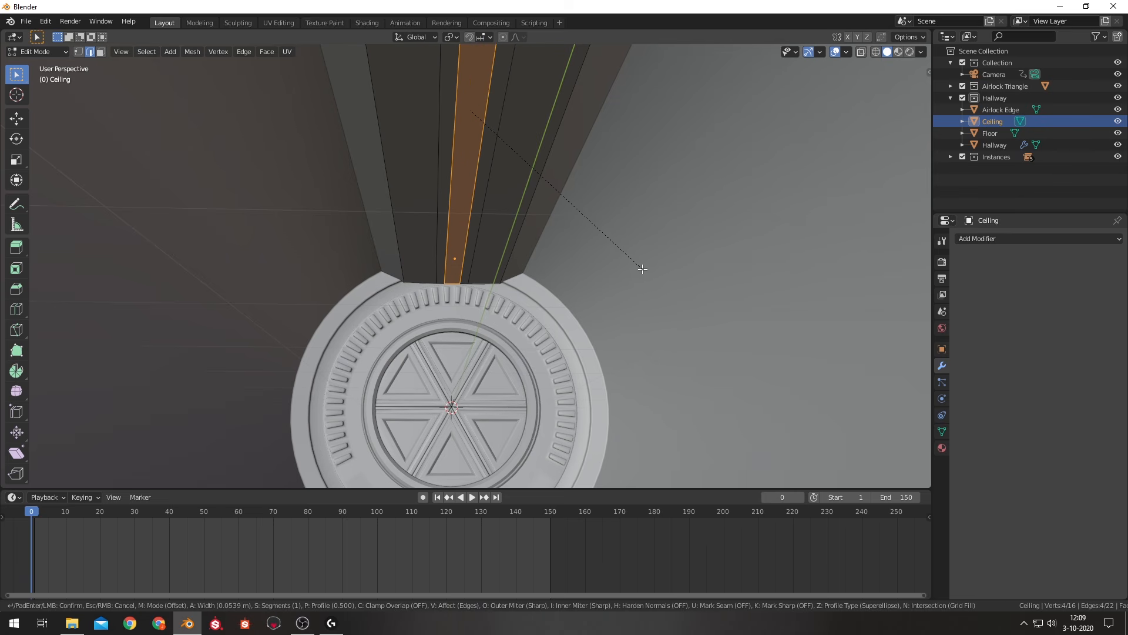
scroll(642, 269, "up", 1)
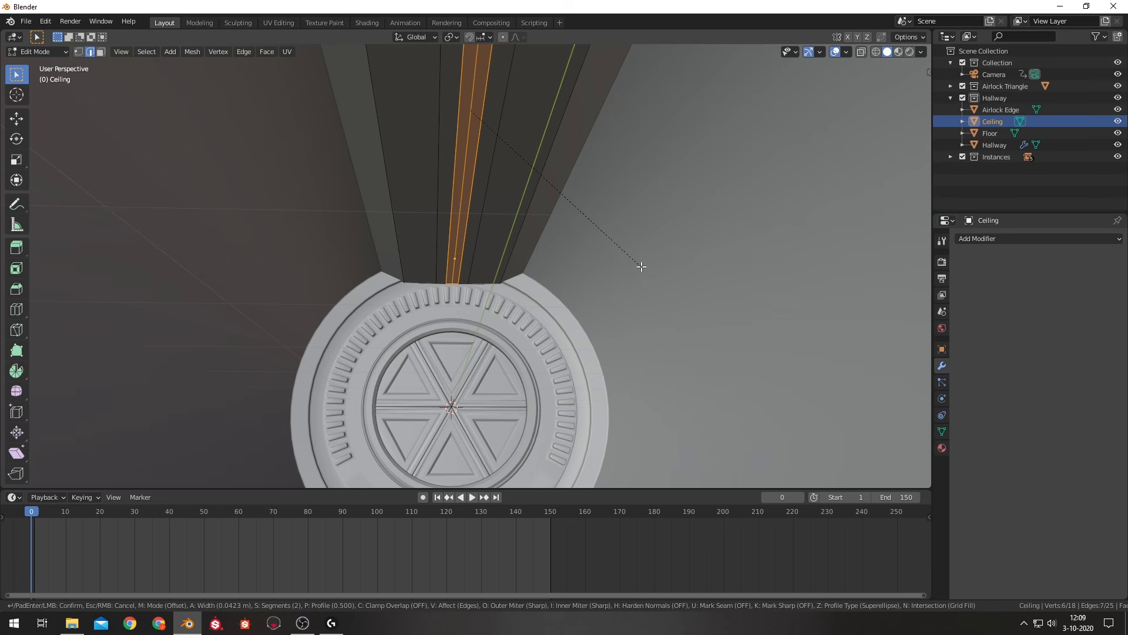
left_click(640, 266)
Bevel the remaining centre edge of the Ceiling about 0.01 m wide with 1 segment.
left_click(575, 261)
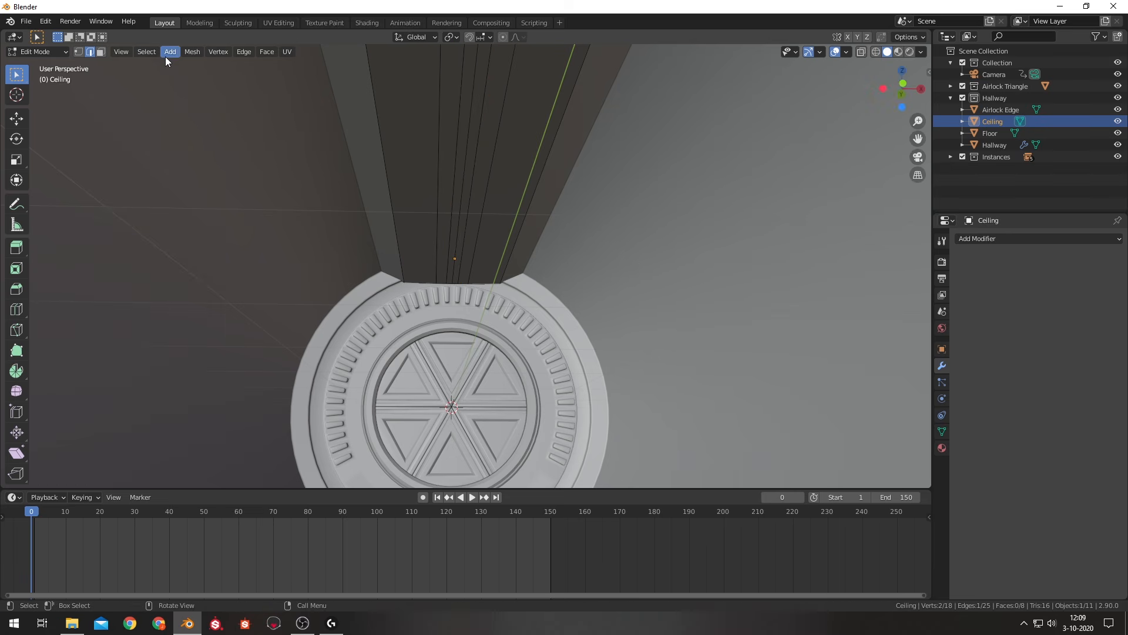
left_click(471, 133, "alt+shift")
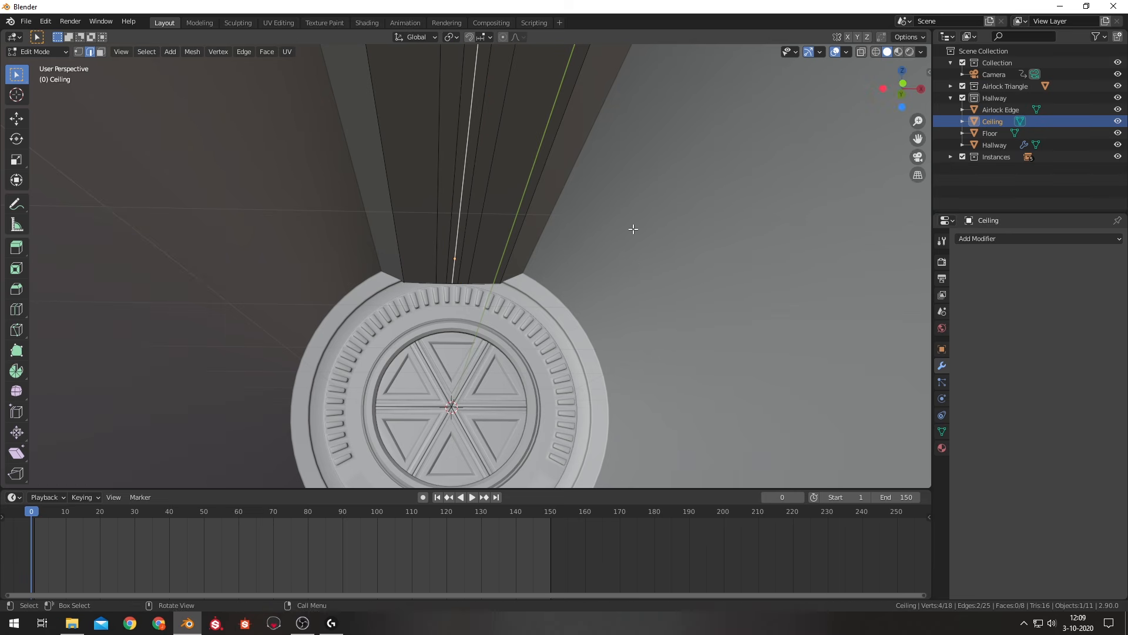
key("ctrl+b")
scroll(635, 231, "down", 1)
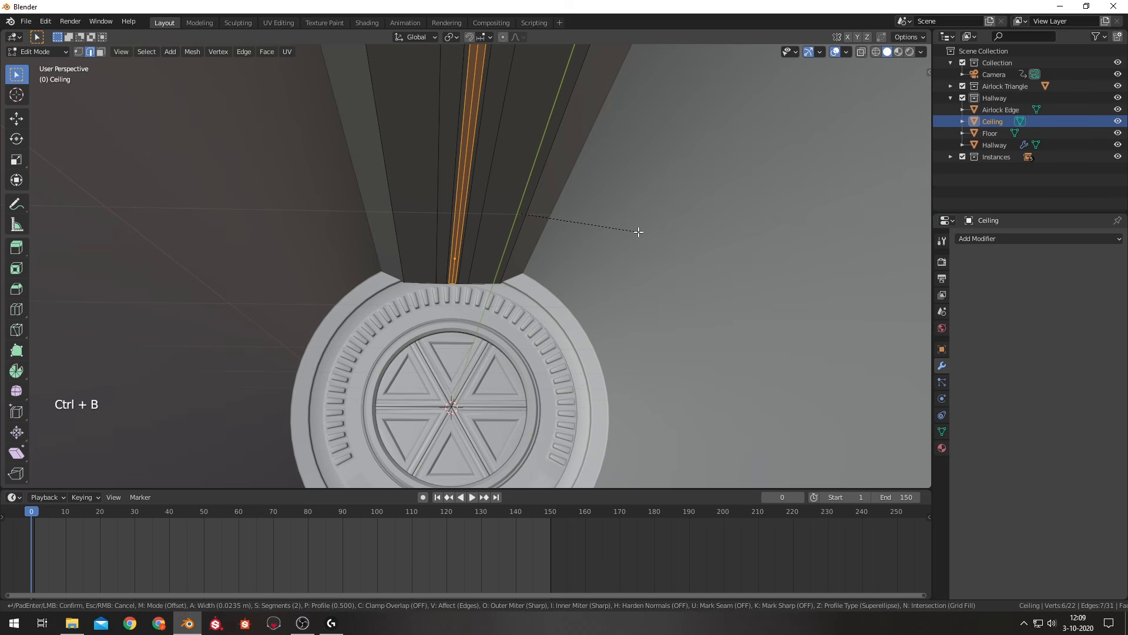
left_click(638, 231)
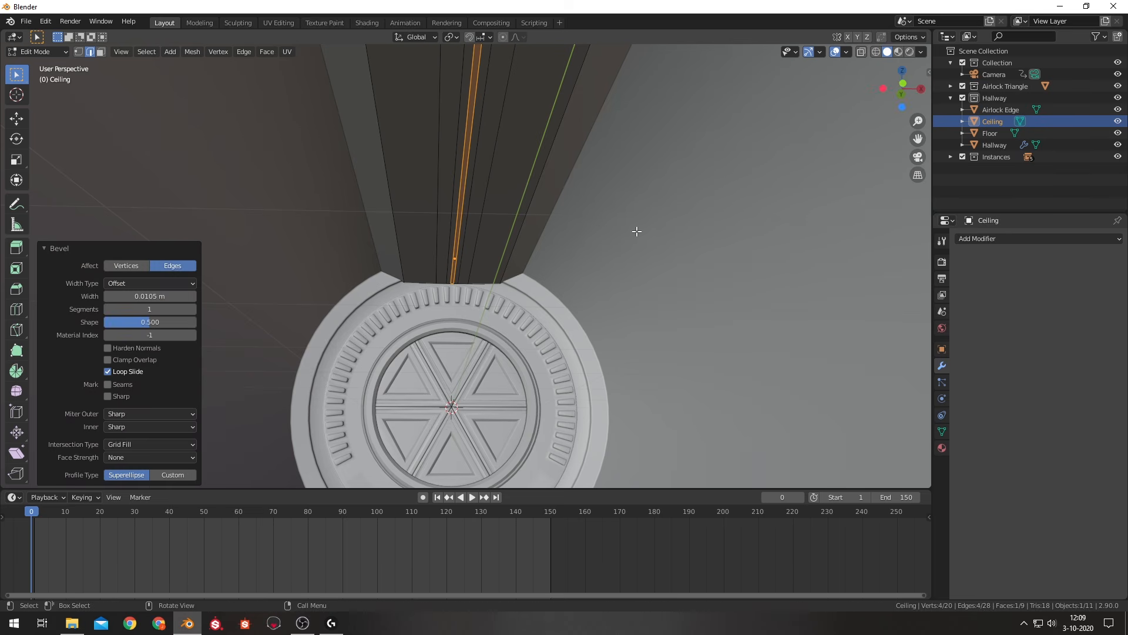
Select the narrow centre strip and the two wider strips beside it along the middle of the Ceiling.
left_click(466, 100)
left_click(100, 51)
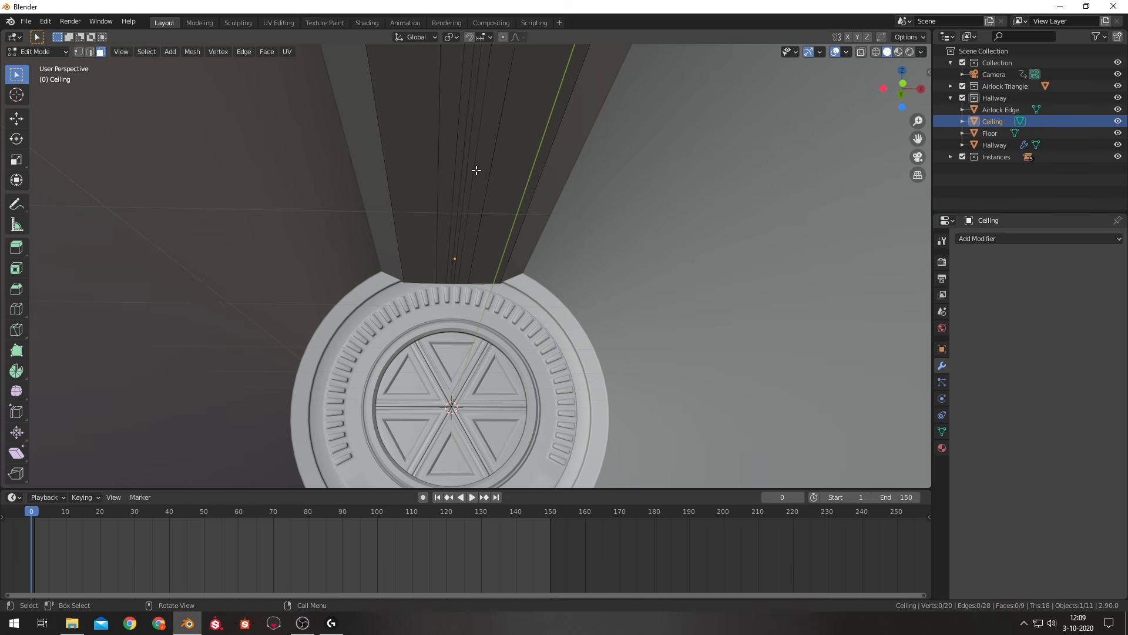
left_click(456, 149)
left_click(463, 151)
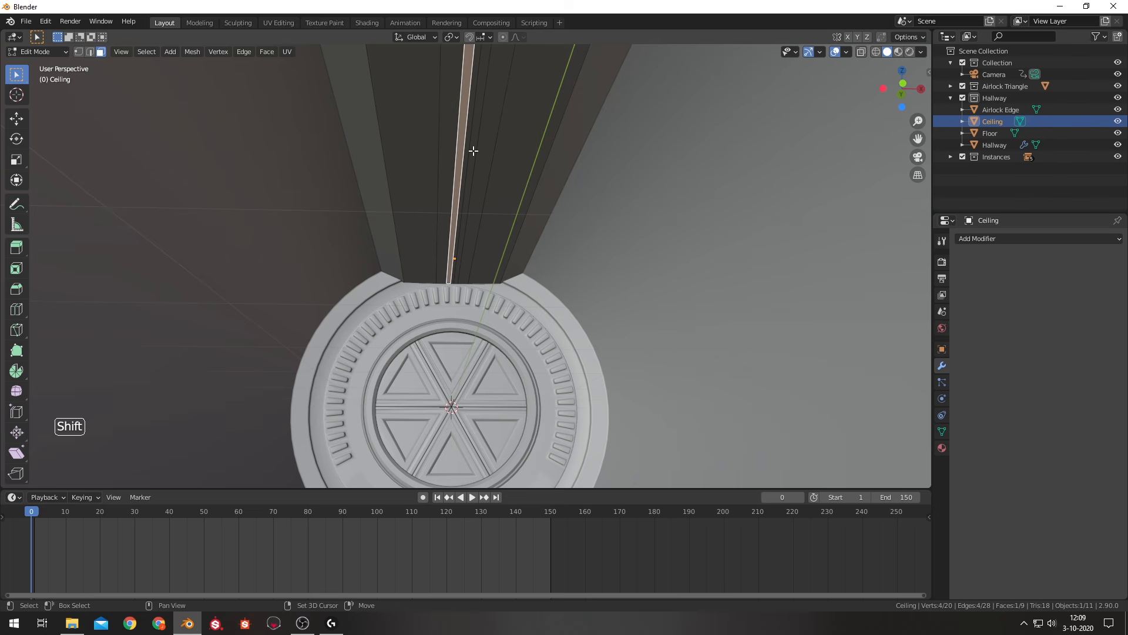
left_click(476, 155, "shift")
left_click(482, 166)
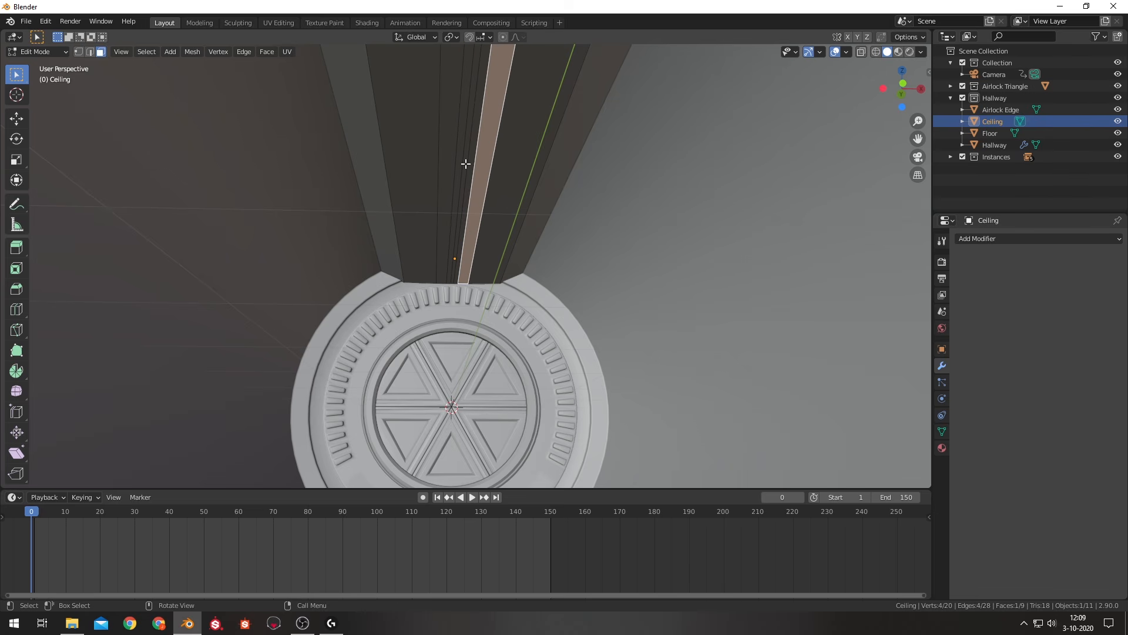
left_click(466, 164, "shift")
left_click(445, 165, "shift")
Try two evenly spaced crosswise loop cuts on the Ceiling, check them through the camera and undo them.
key("ctrl+r")
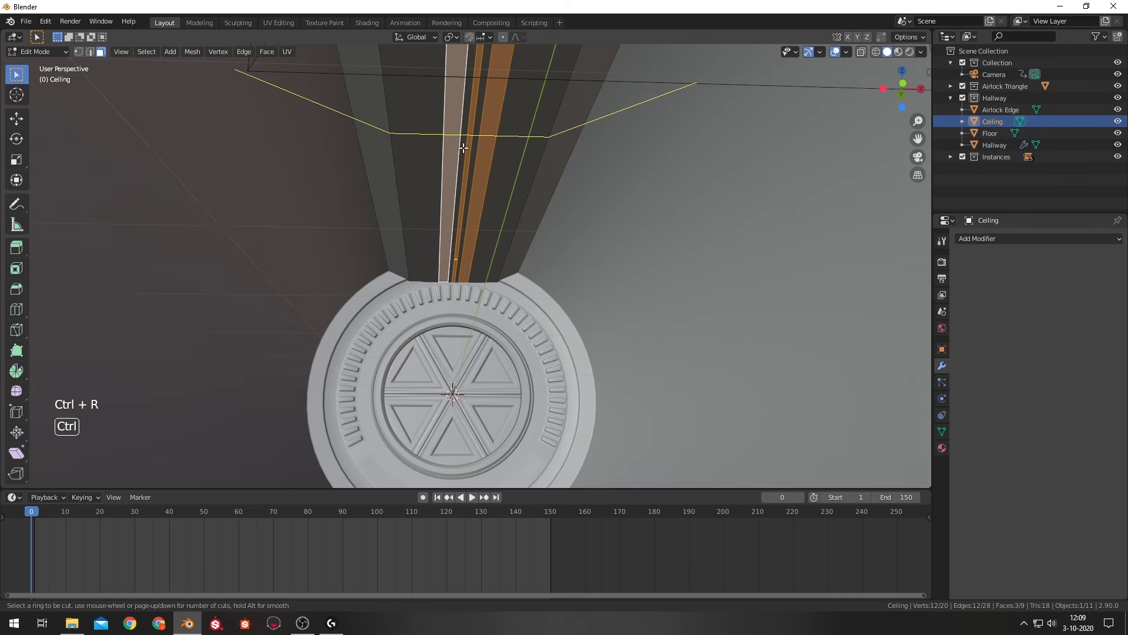
scroll(456, 120, "up", 1)
left_click(456, 120)
right_click(455, 120)
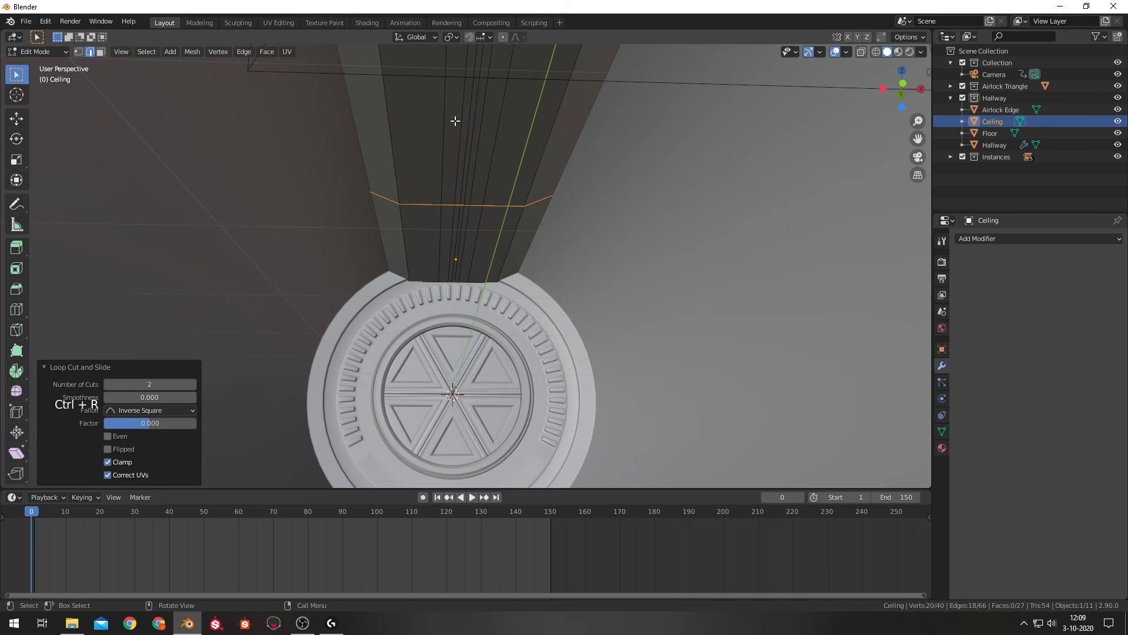
key("KP_0")
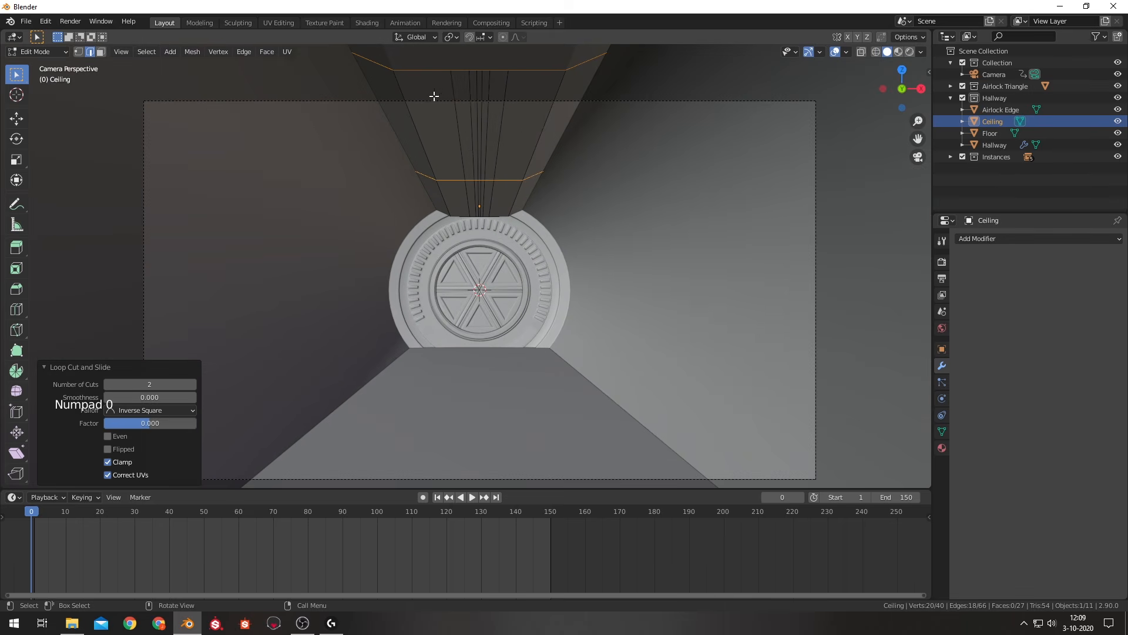
key("ctrl+z")
Add three evenly spaced crosswise loop cuts to the Ceiling without sliding them, and clear the selection in face select mode.
key("ctrl+r")
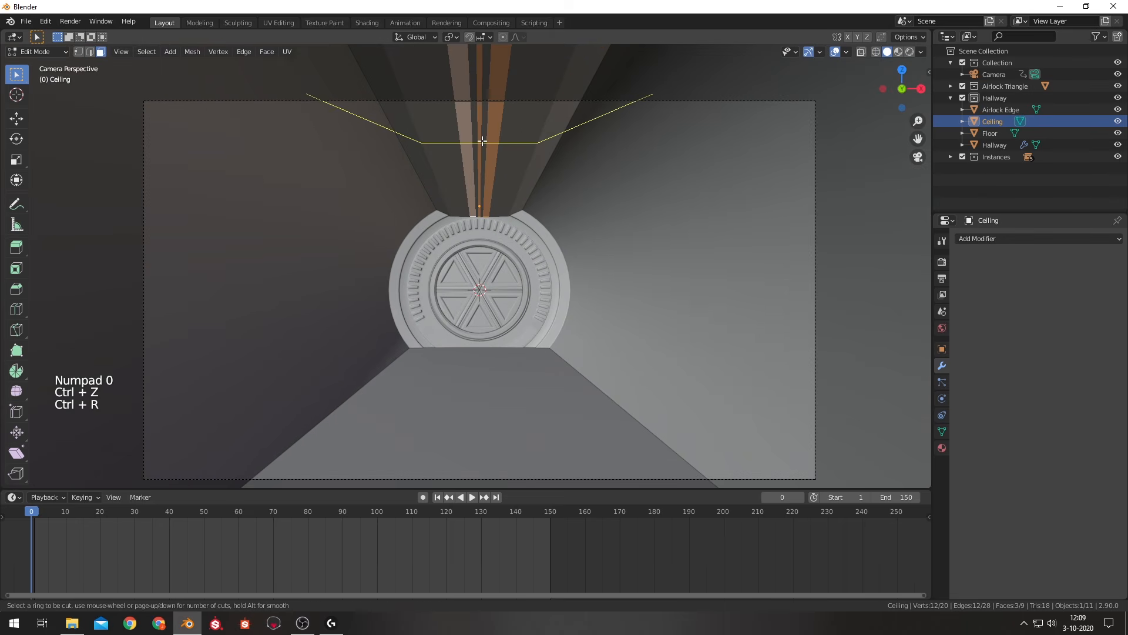
scroll(479, 141, "up", 2)
left_click(479, 140)
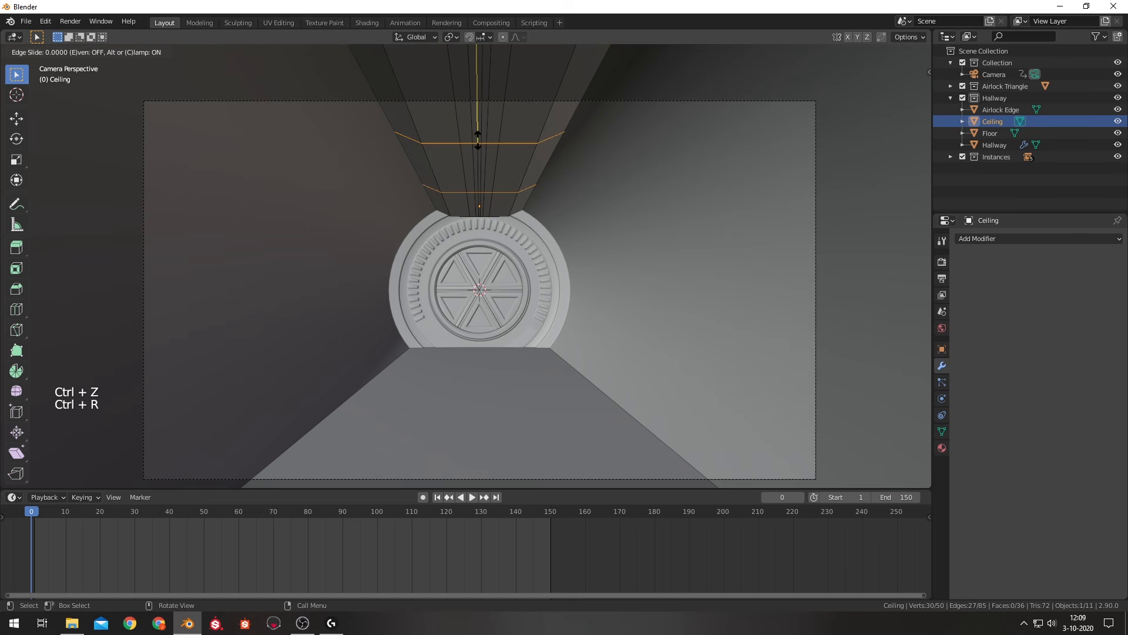
right_click(479, 141)
key("KP_0")
middle_click_drag(519, 148, 446, 225)
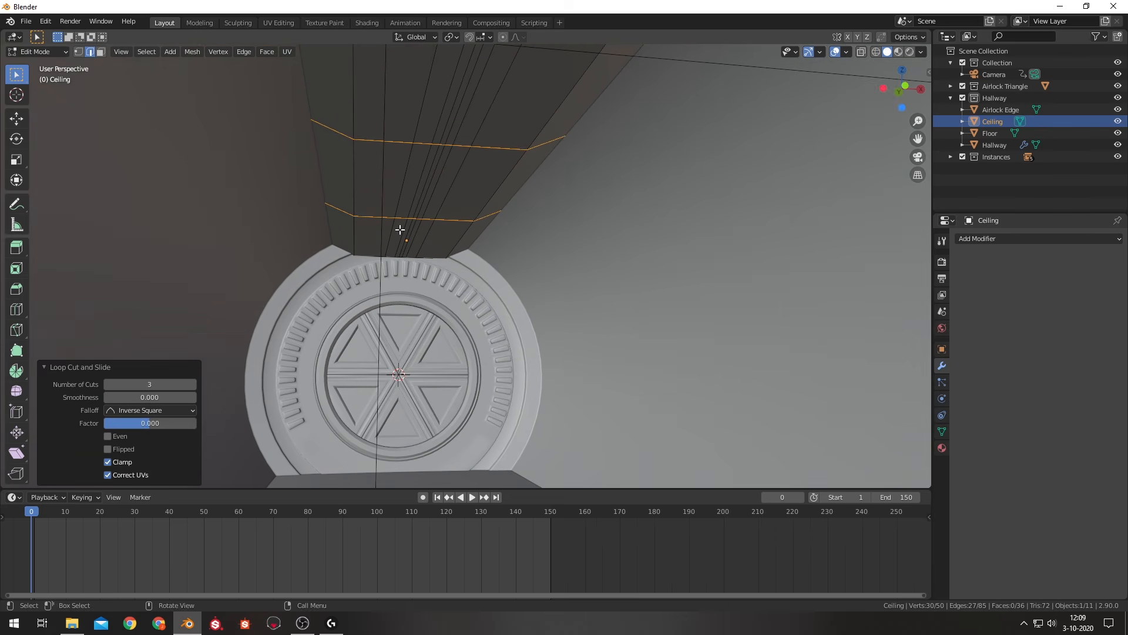
key("alt+a")
scroll(399, 232, "up", 1)
left_click(101, 52)
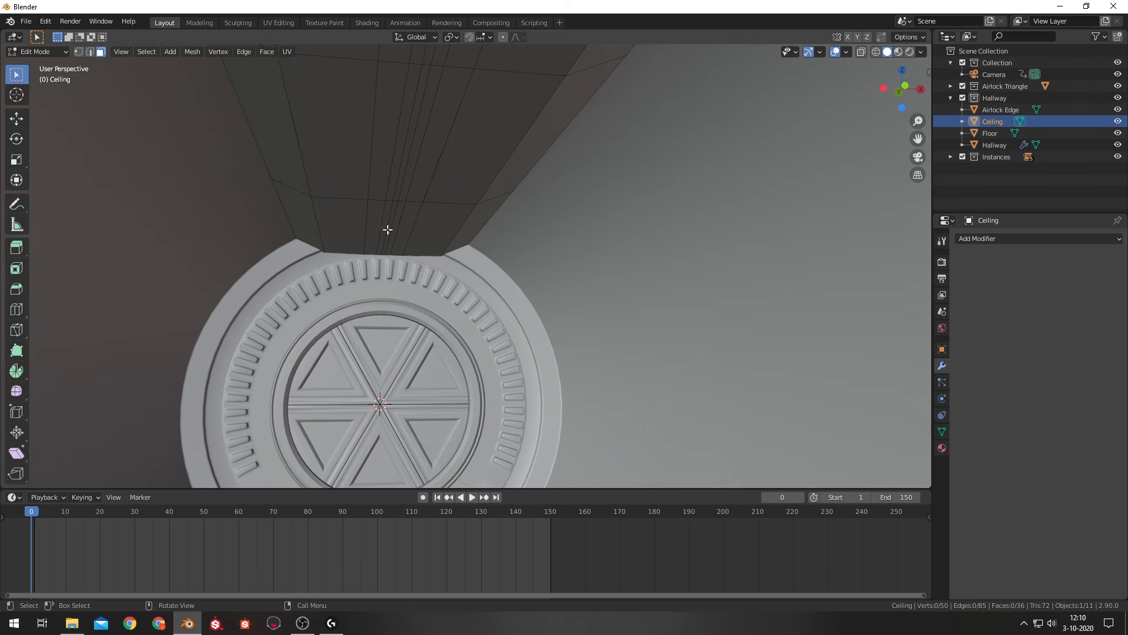
Create a new material on the Ceiling in Object Mode and name it FloorCeiling.
key("Tab")
left_click(809, 209)
left_click(446, 154)
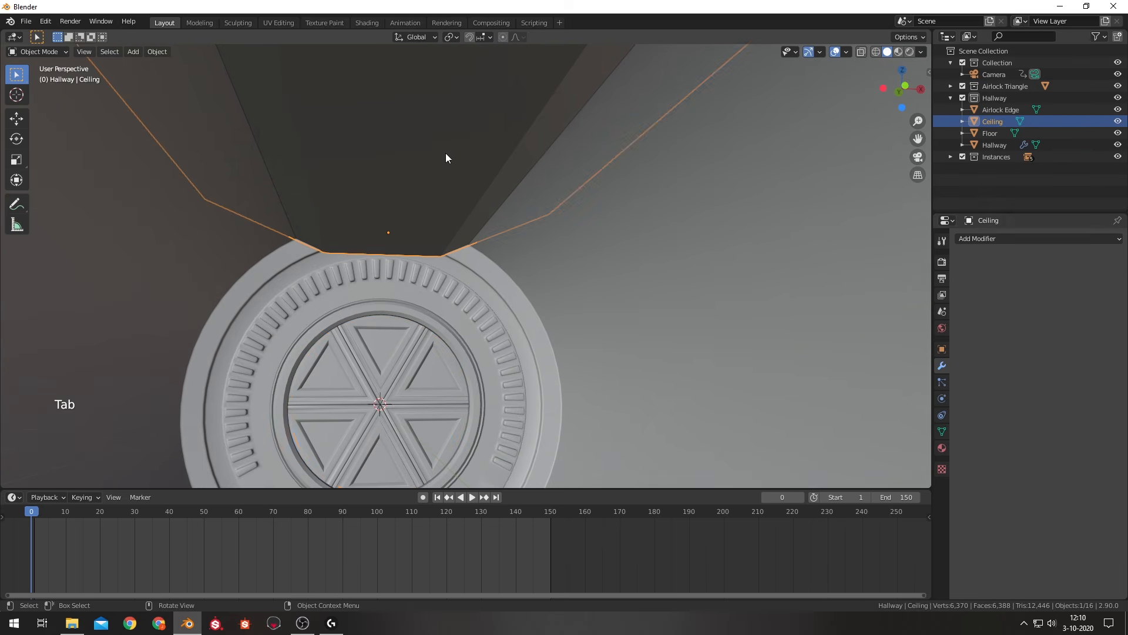
left_click(943, 448)
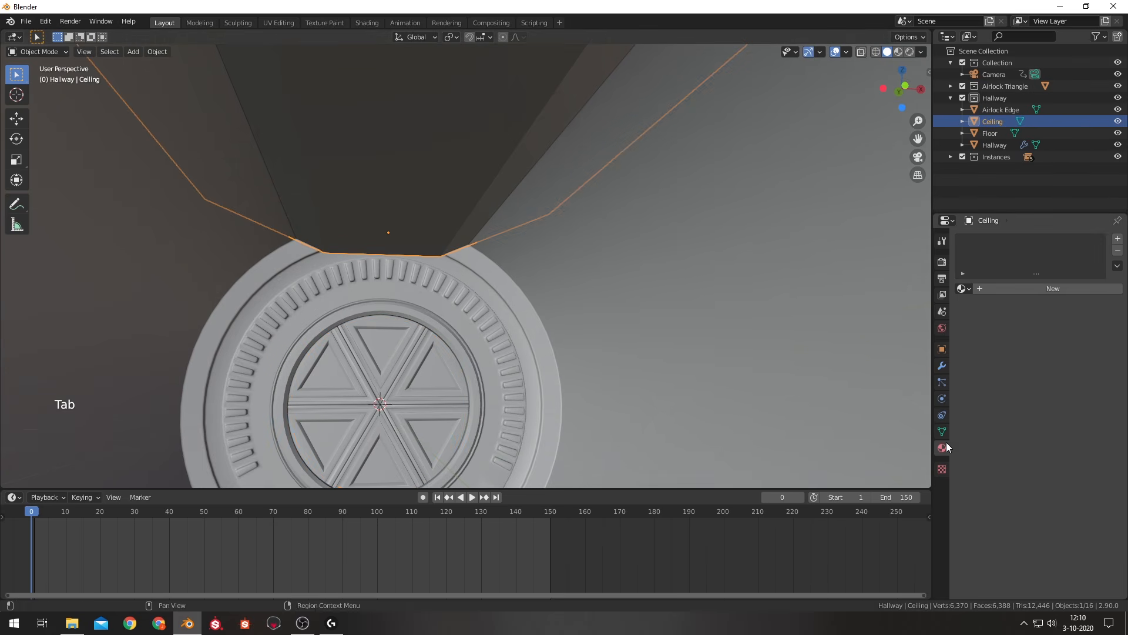
left_click(962, 289)
left_click(1006, 288)
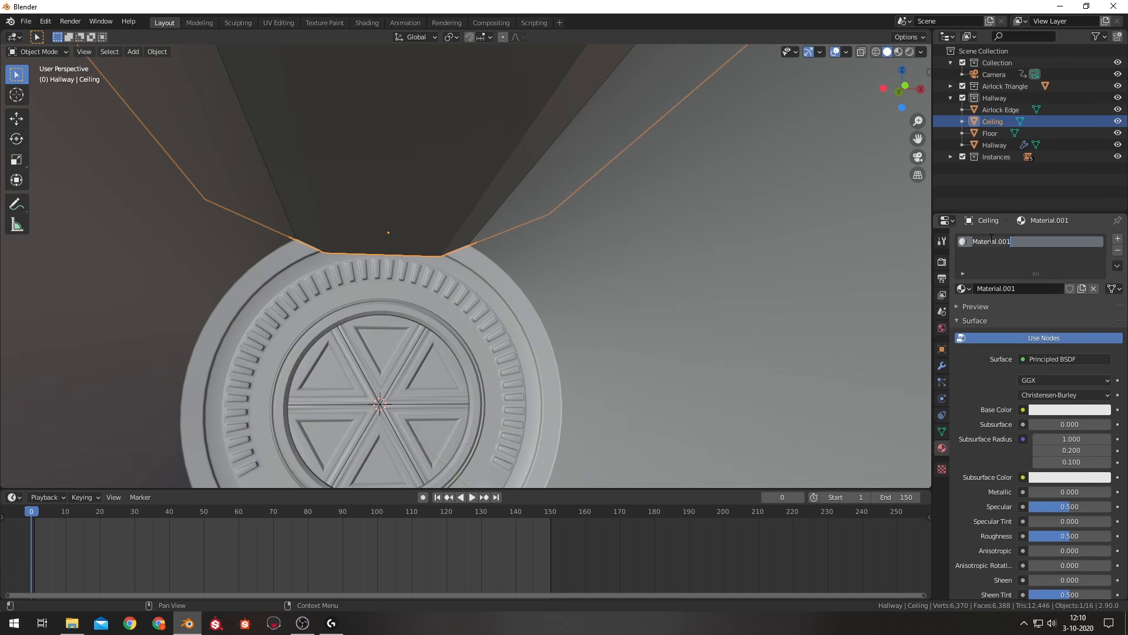
type("Floor")
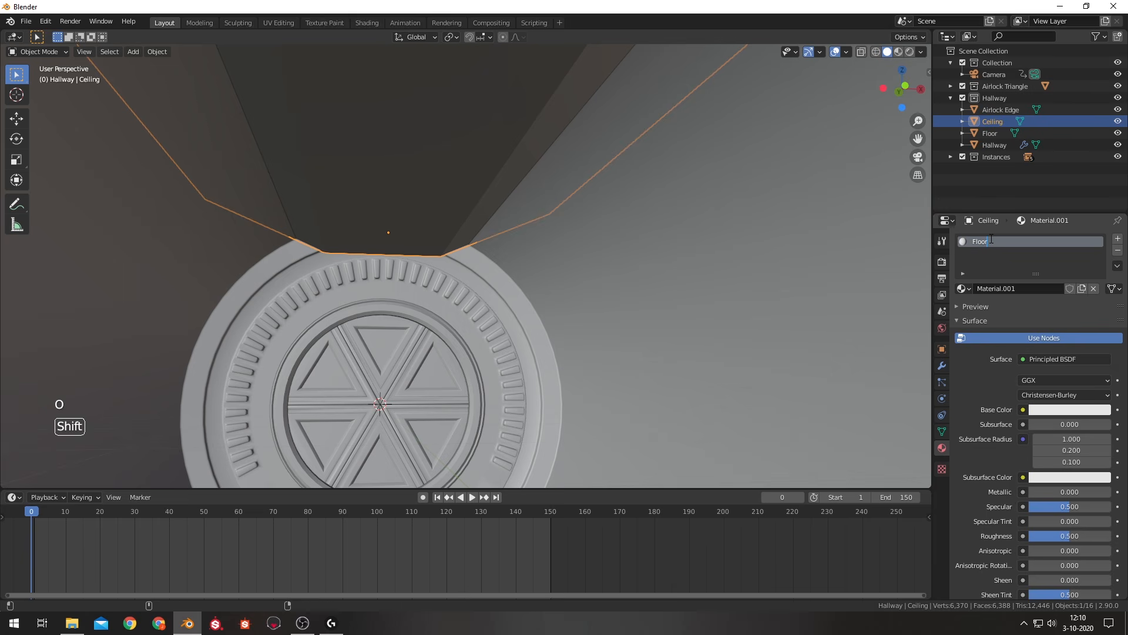
type("Celing")
key("Return")
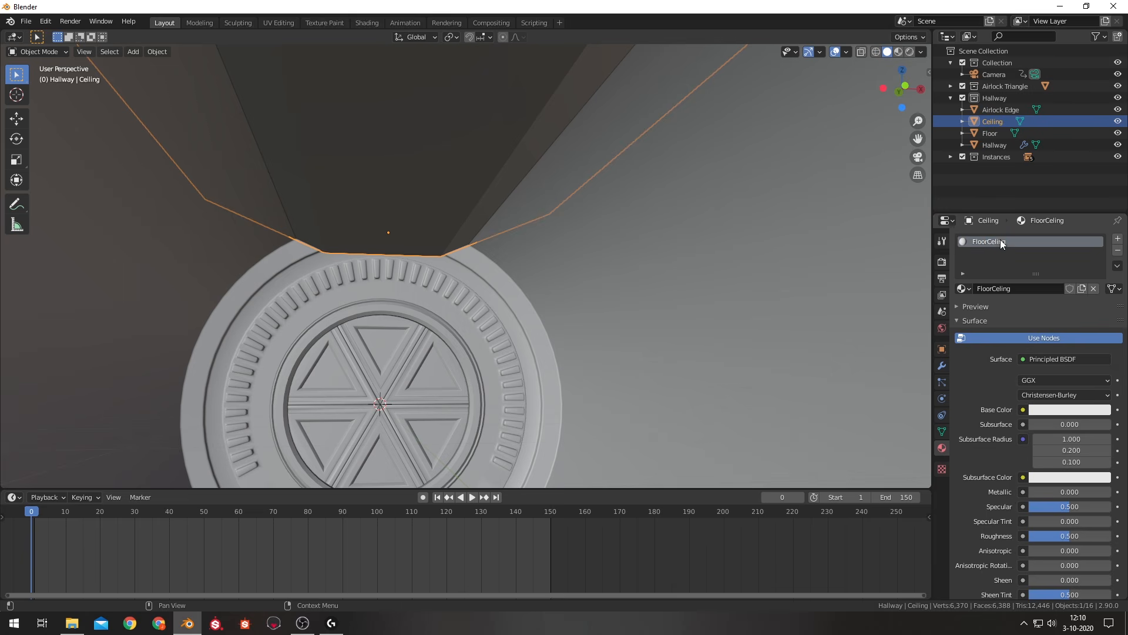
double_click(994, 242)
left_click(996, 241)
type("i")
key("Return")
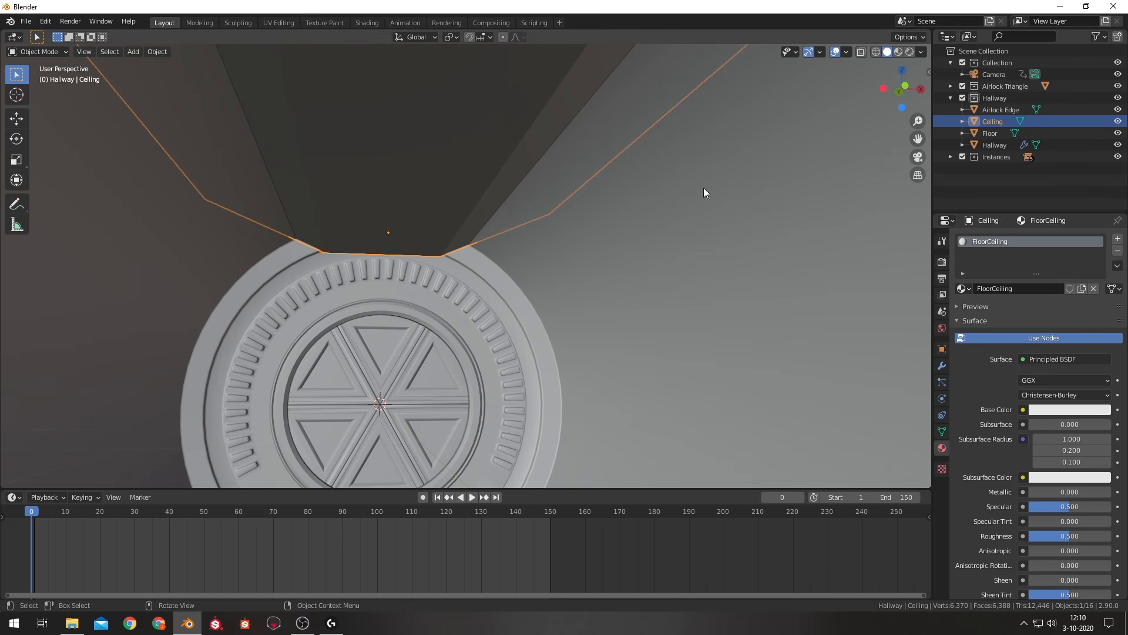
Add a second material slot to the Ceiling with a new material named Lights White.
left_click(1118, 239)
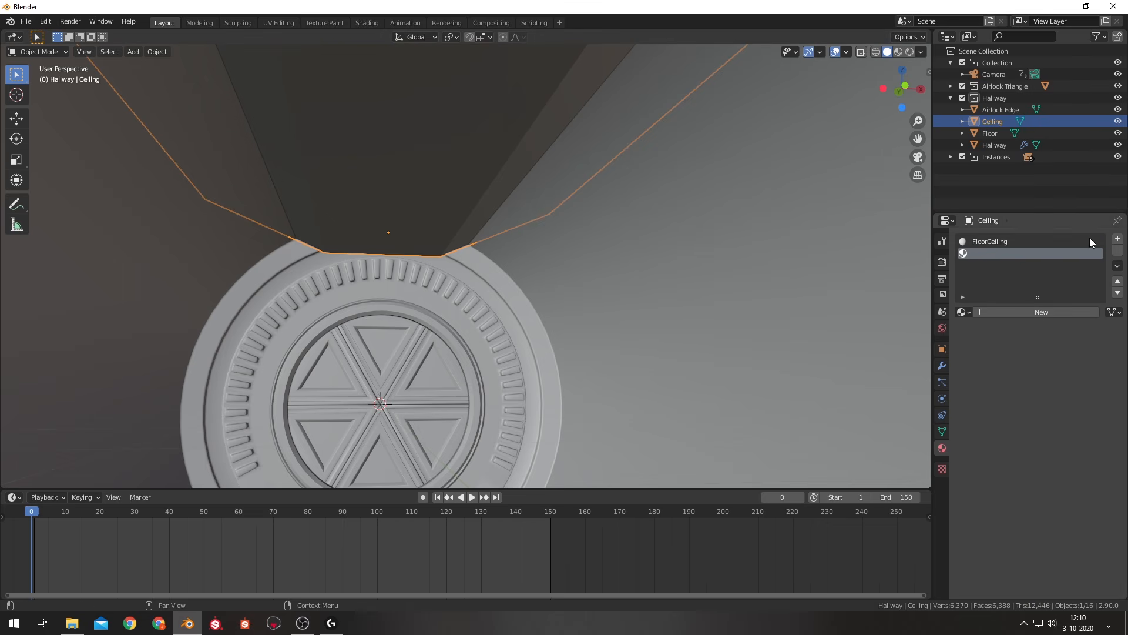
left_click(981, 311)
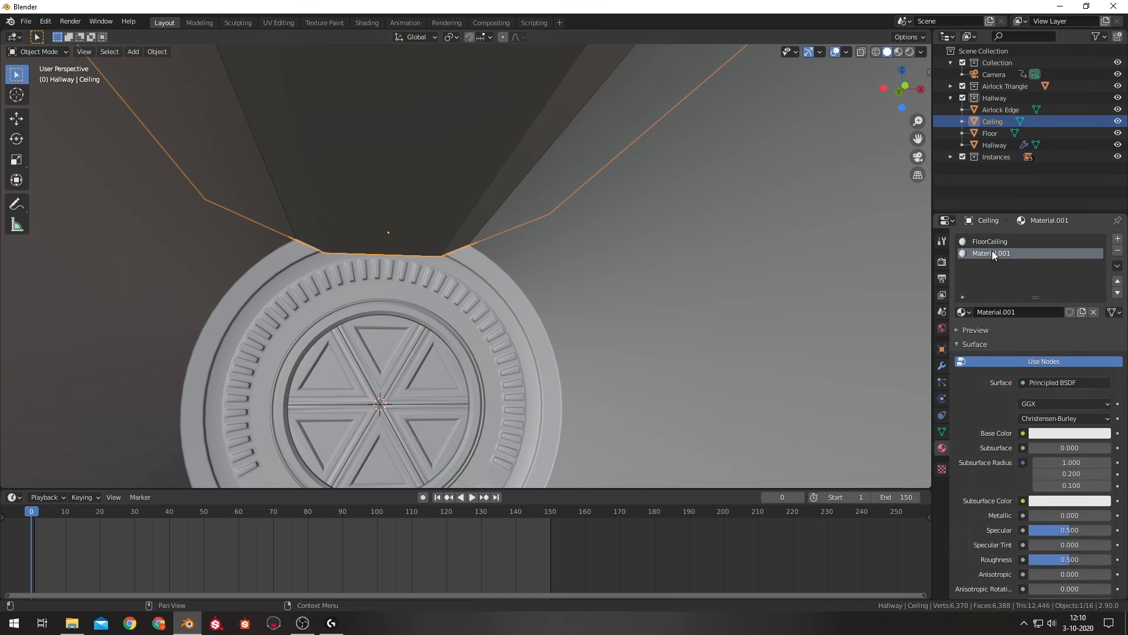
type("Lights White")
key("Return")
Change the Lights White surface to an Emission shader with a strength of 3.
left_click(1036, 385)
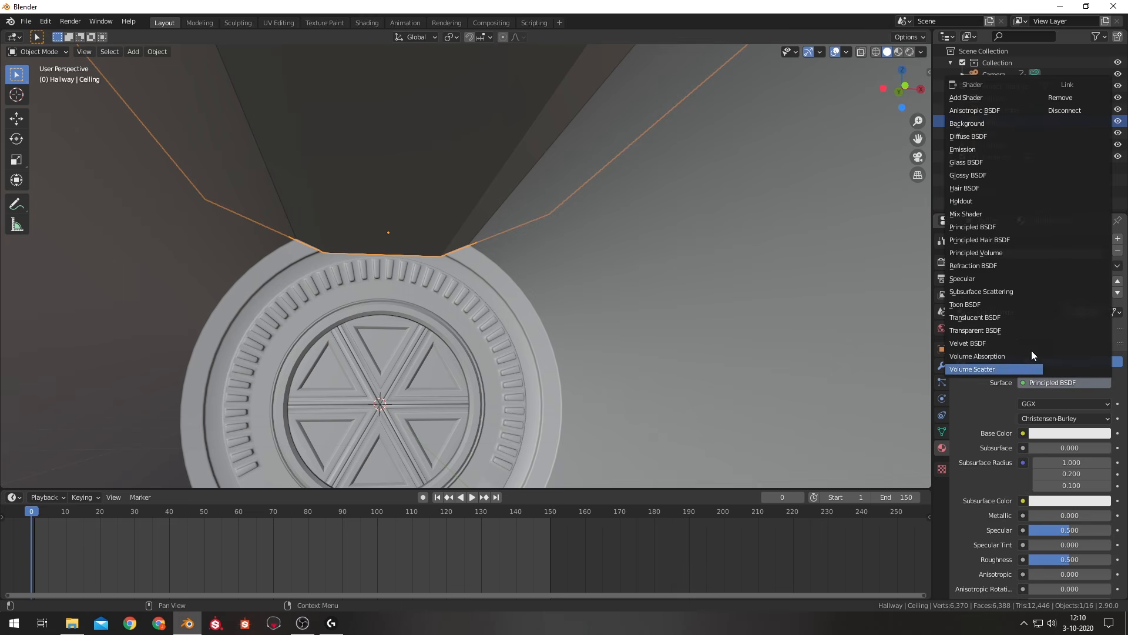
left_click(971, 153)
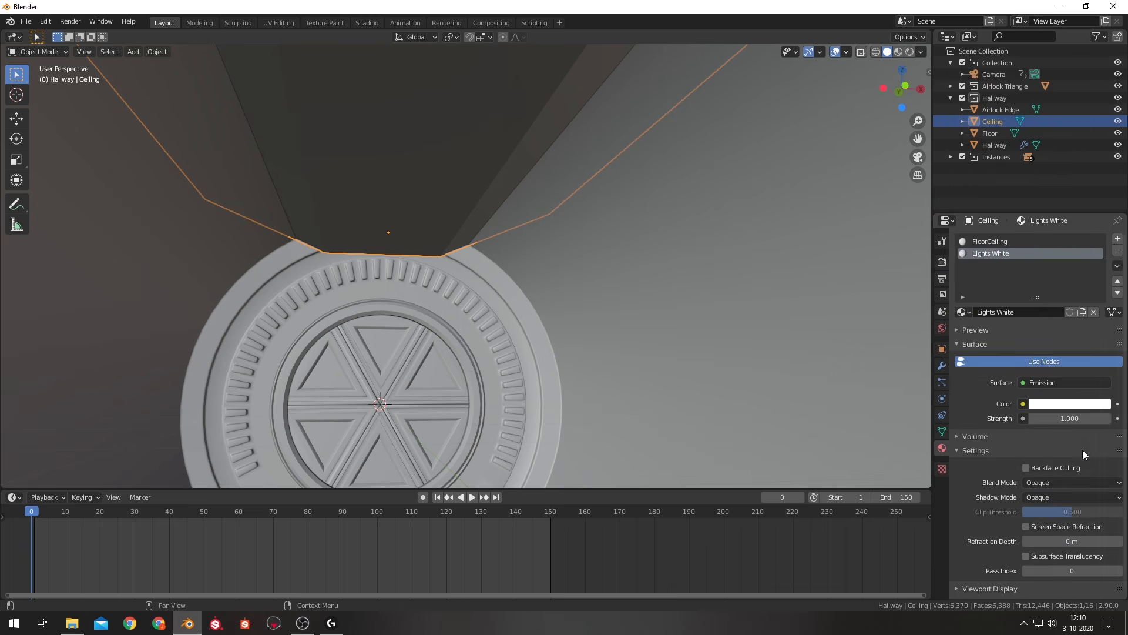
left_click(1062, 421)
type("3")
key("Return")
Select all four segments of each of the two wide lengthwise strips flanking the Ceiling's centre line.
key("Tab")
scroll(411, 148, "down", 3)
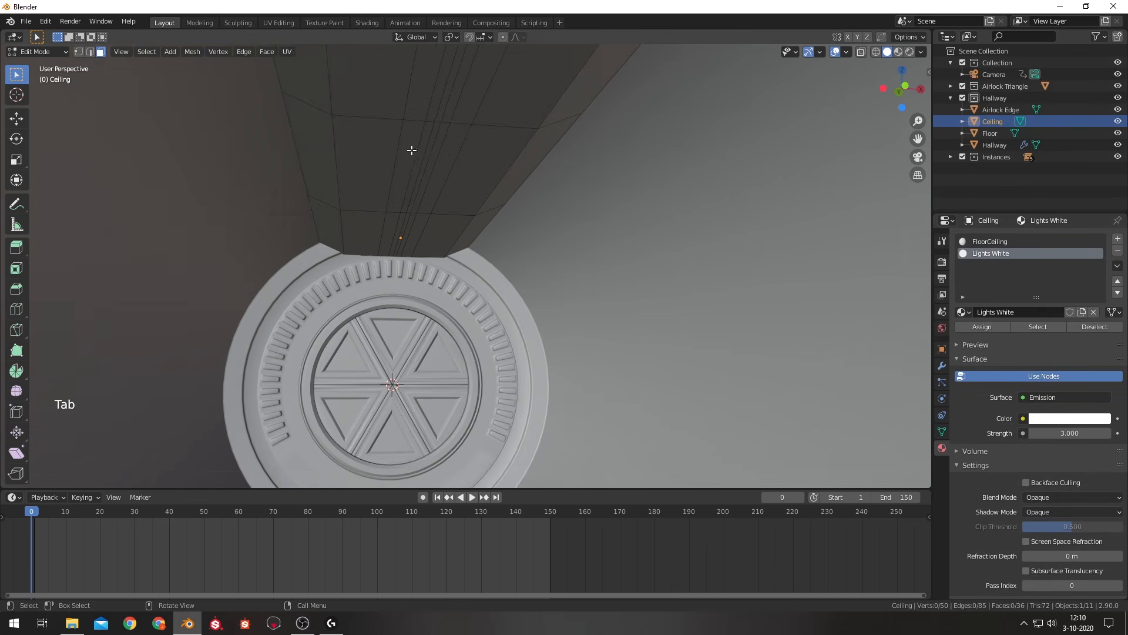
middle_click_drag(428, 181, 427, 190, "shift")
left_click(396, 245, "shift")
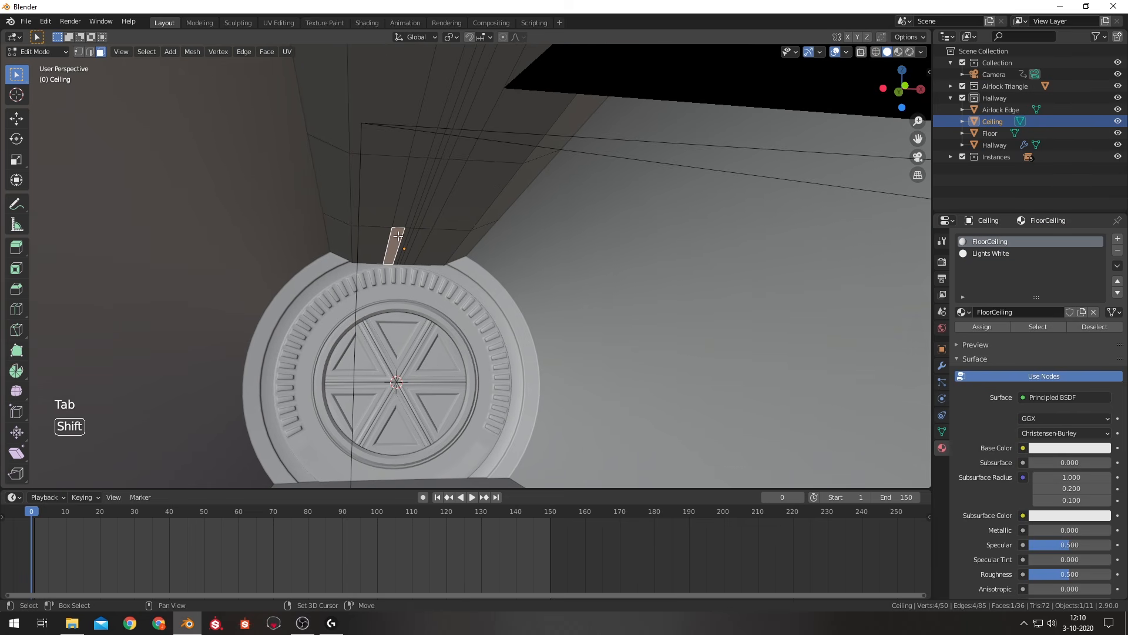
left_click(404, 208, "shift")
left_click(431, 131, "shift")
scroll(451, 93, "down", 2)
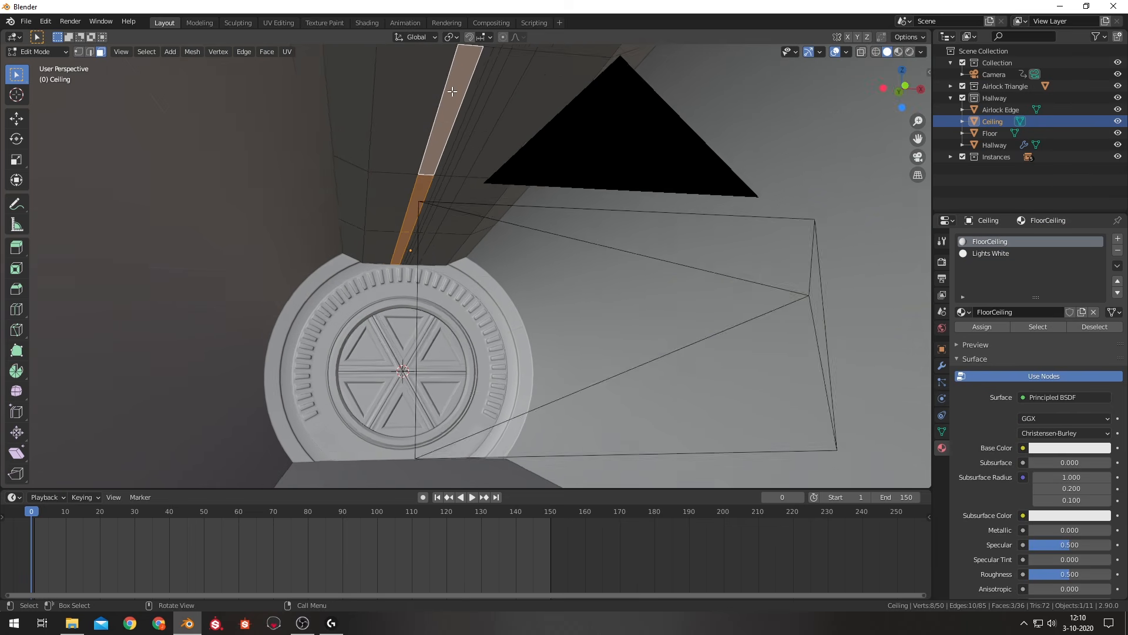
middle_click_drag(492, 109, 469, 199, "shift")
left_click(471, 182, "shift")
left_click(548, 174, "shift")
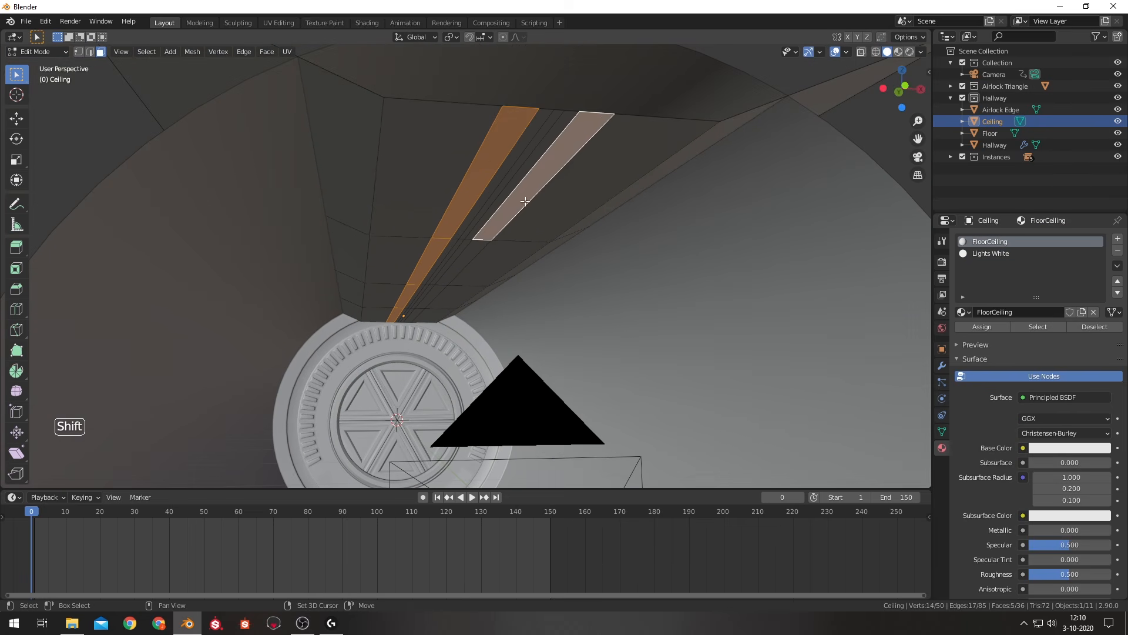
middle_click_drag(456, 294, 465, 207, "shift")
left_click(456, 221, "shift")
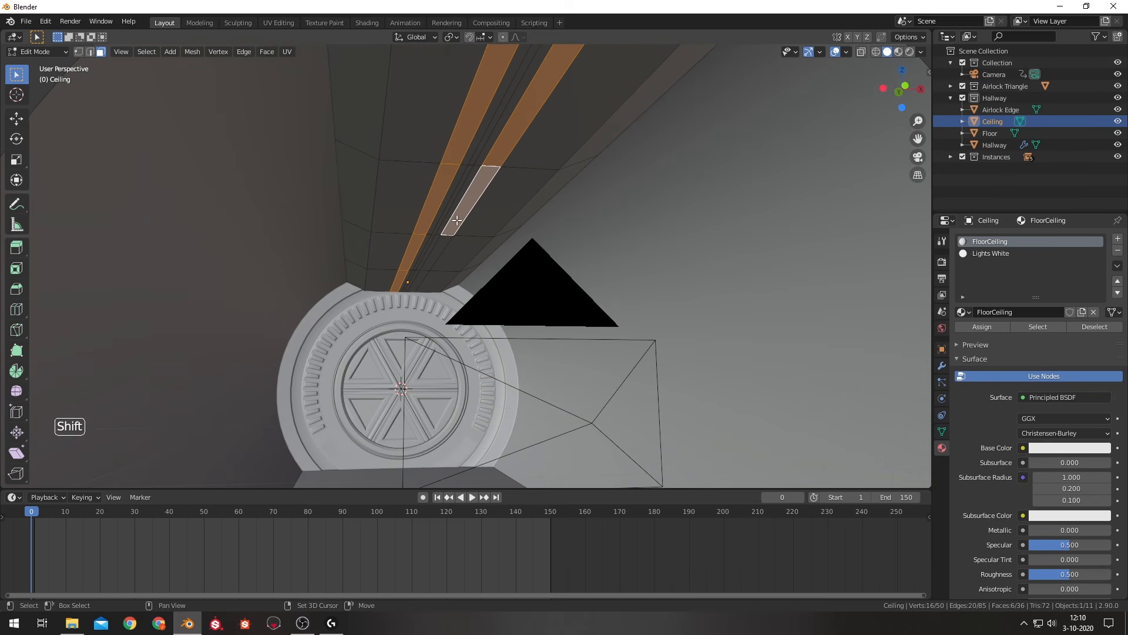
left_click(432, 257, "shift")
left_click(419, 283, "shift")
Add the four segments of the narrow centre strip to the selection and assign Lights White to all selected Ceiling faces.
scroll(436, 245, "up", 4)
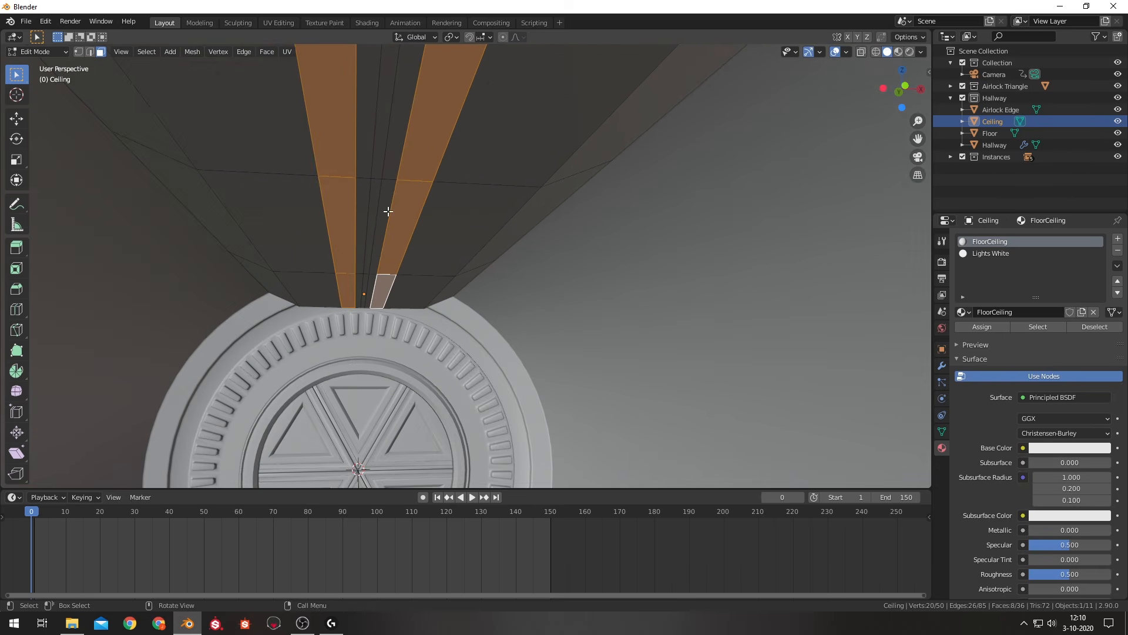
left_click(373, 226, "shift")
left_click(366, 286, "shift")
left_click(388, 132, "shift")
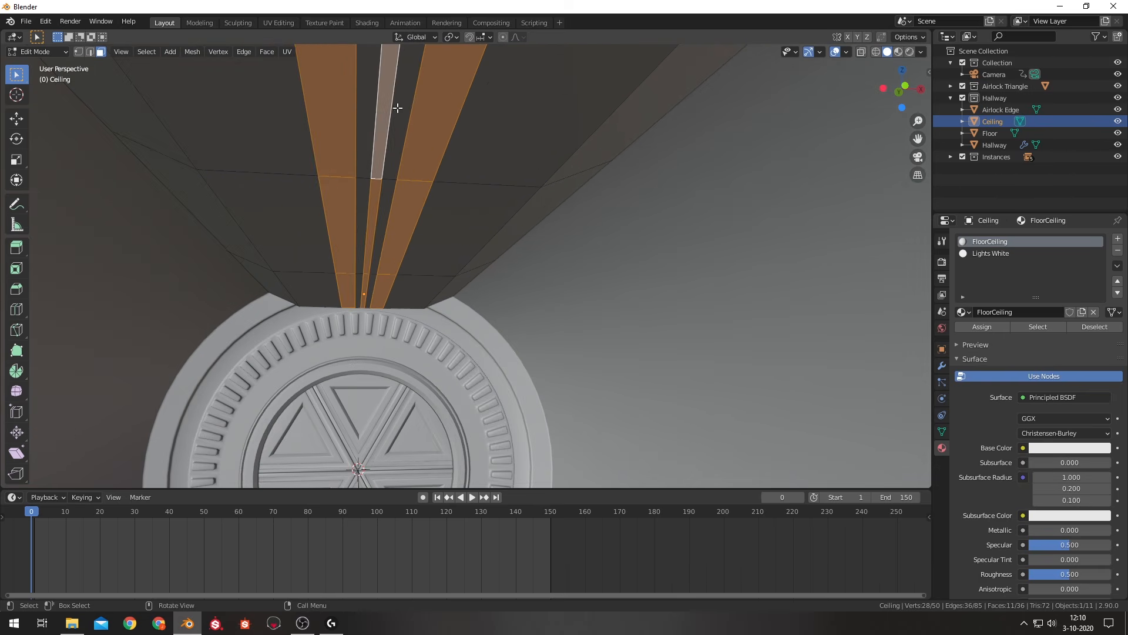
middle_click_drag(388, 133, 427, 113, "shift")
left_click(489, 104, "shift")
middle_click_drag(529, 130, 511, 236, "shift")
left_click(993, 254)
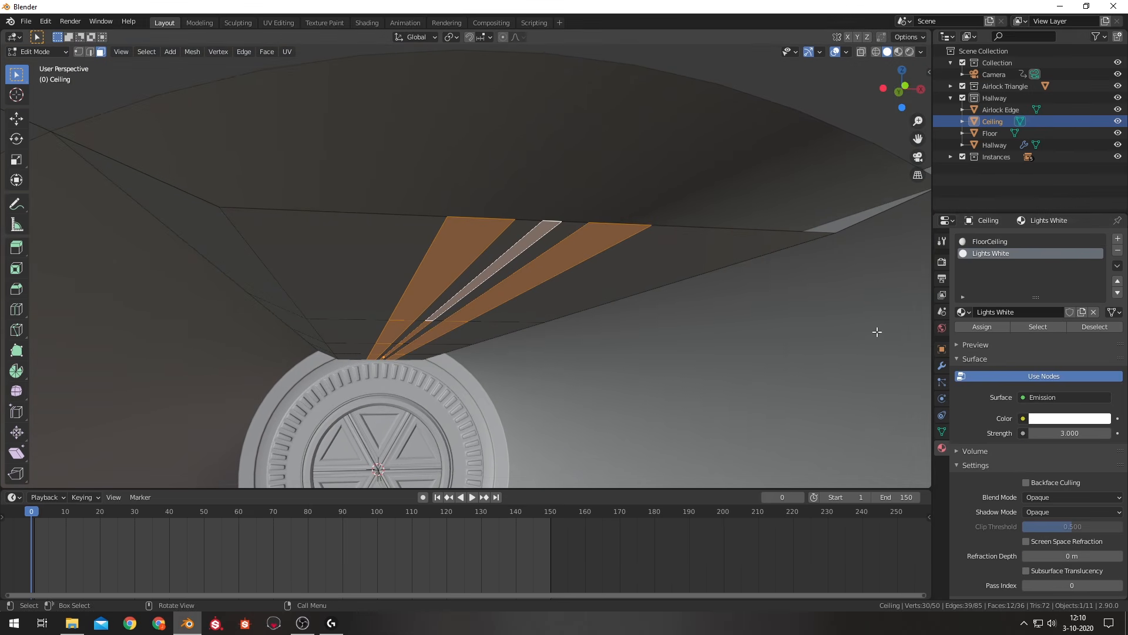
Check the glowing ceiling strips in Material Preview shading through the camera in Object Mode.
key("z")
left_click(616, 395)
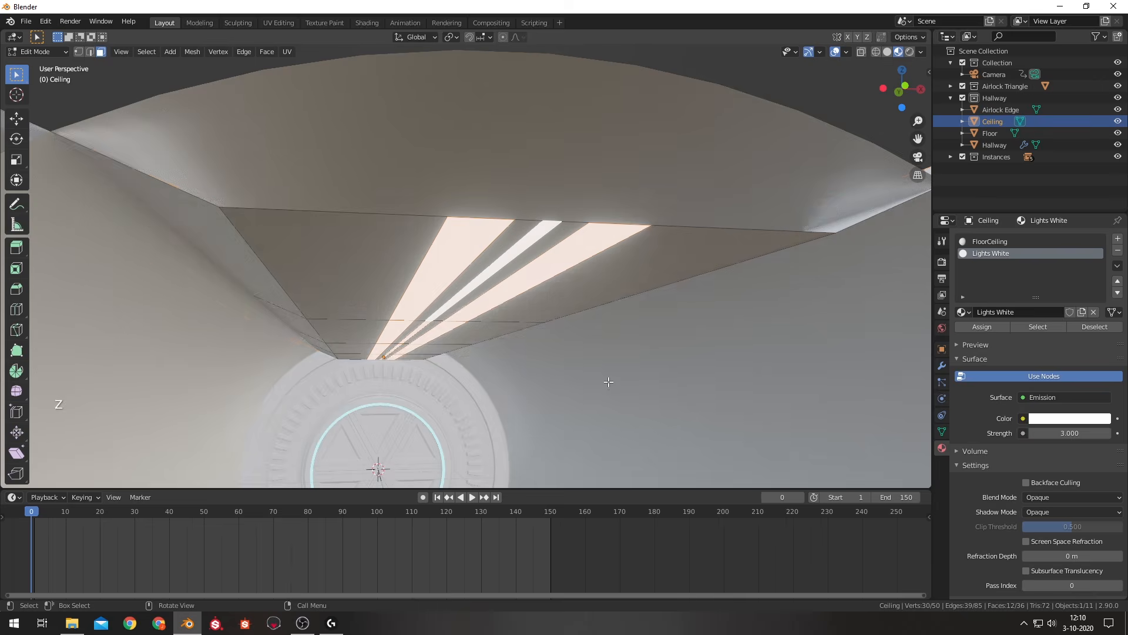
key("Tab")
key("KP_0")
Add four evenly spaced, unslid loop cuts around the Hallway tube in Edit Mode.
left_click(674, 235)
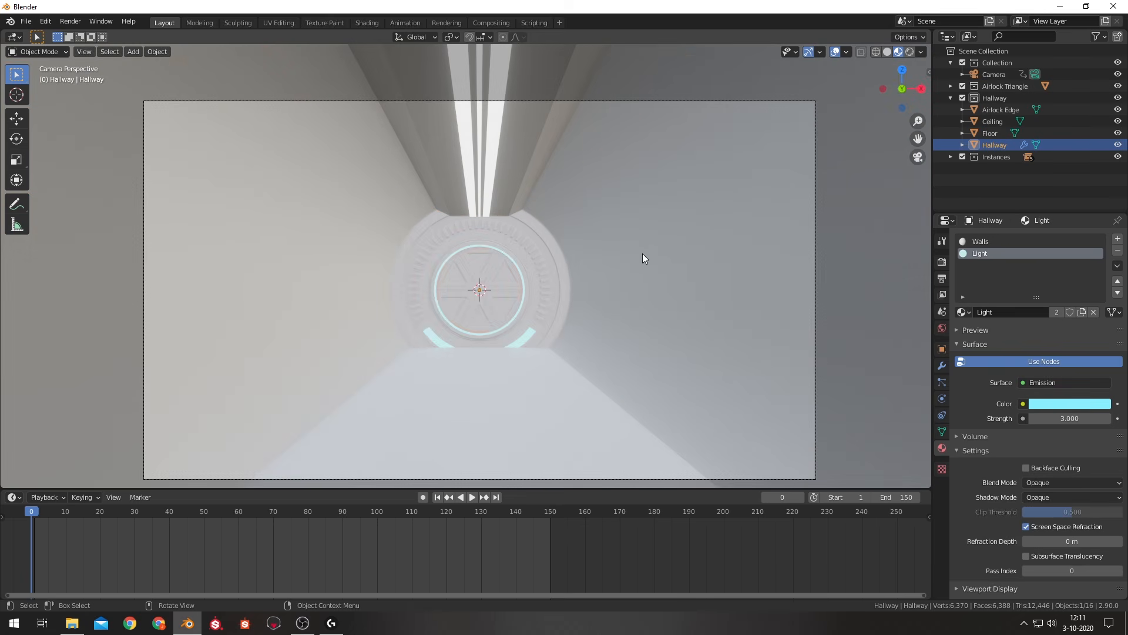
key("Tab")
middle_click_drag(611, 202, 432, 207)
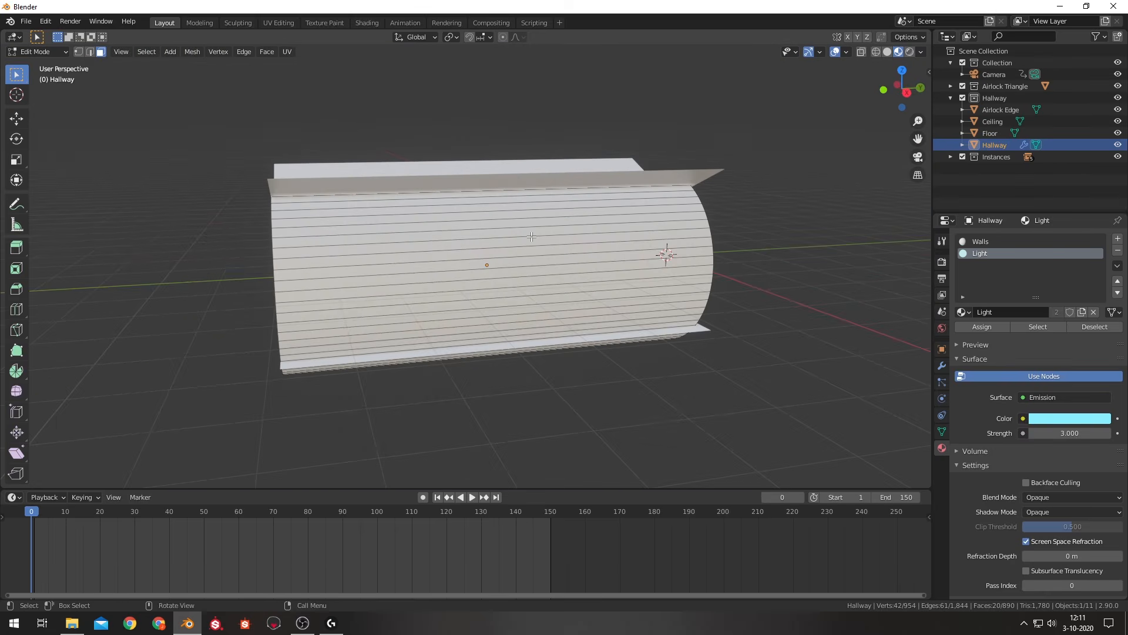
middle_click_drag(385, 138, 429, 131)
key("ctrl+r")
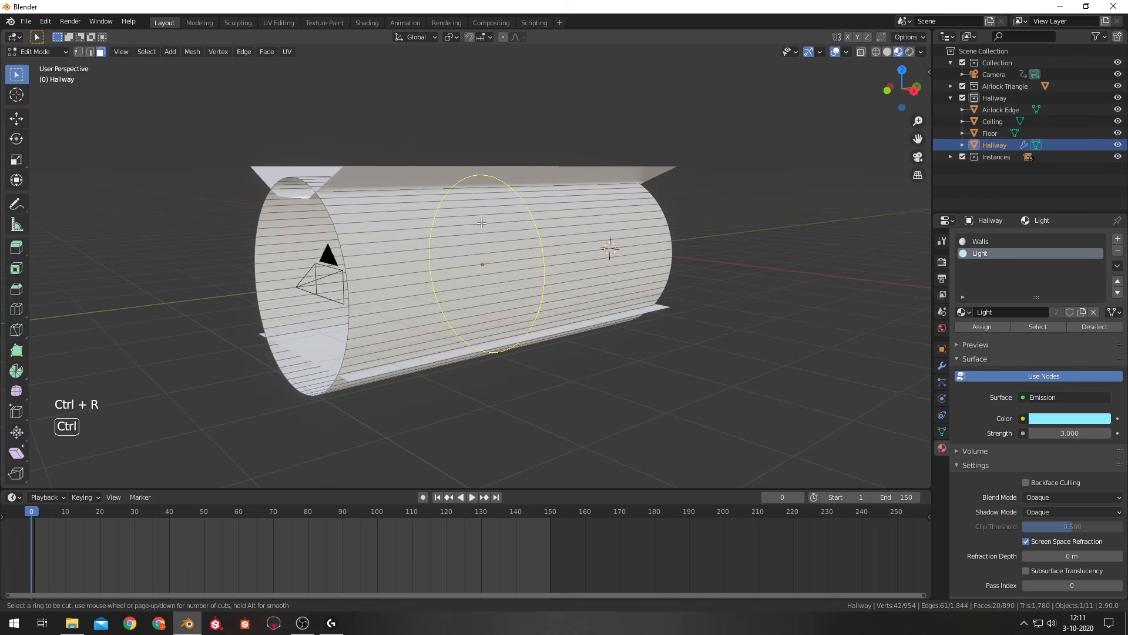
scroll(483, 223, "up", 2)
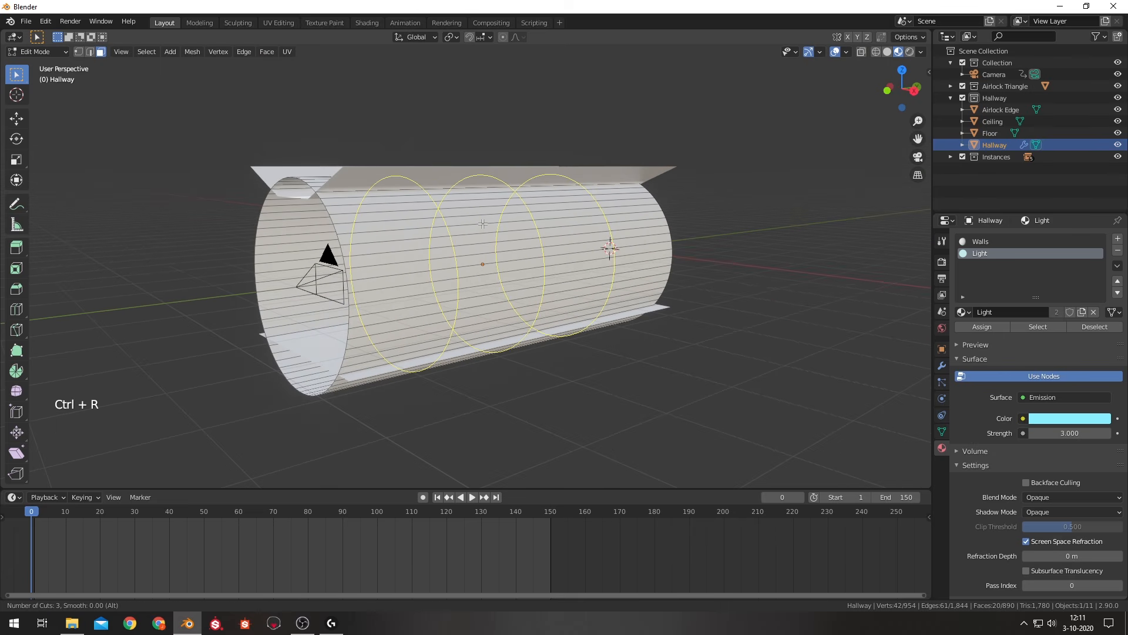
scroll(483, 223, "up", 1)
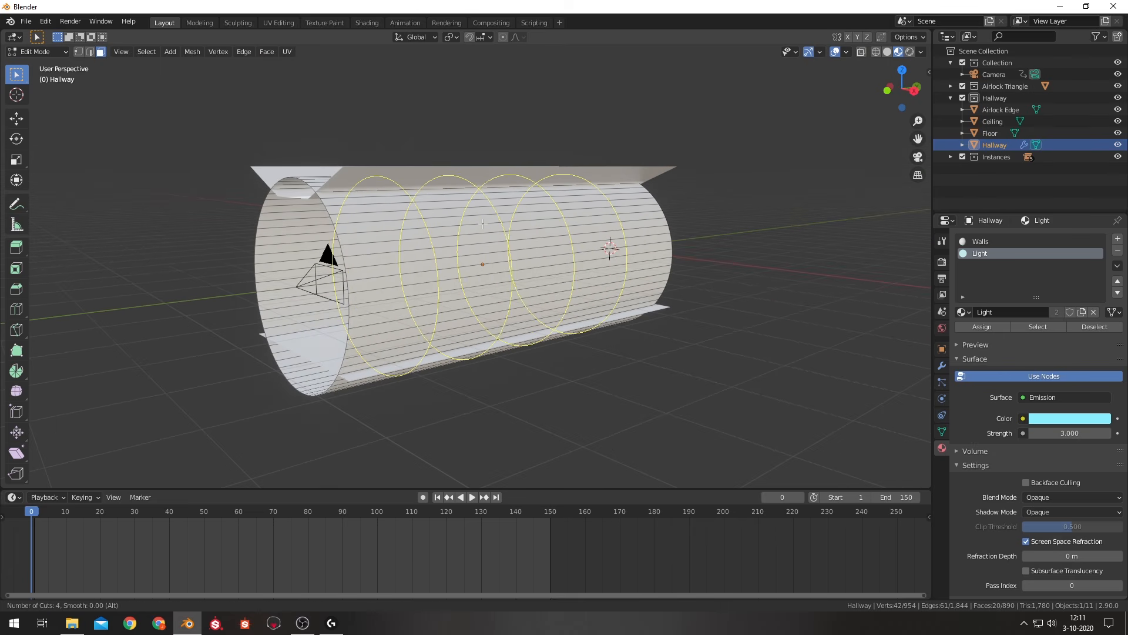
left_click(482, 223)
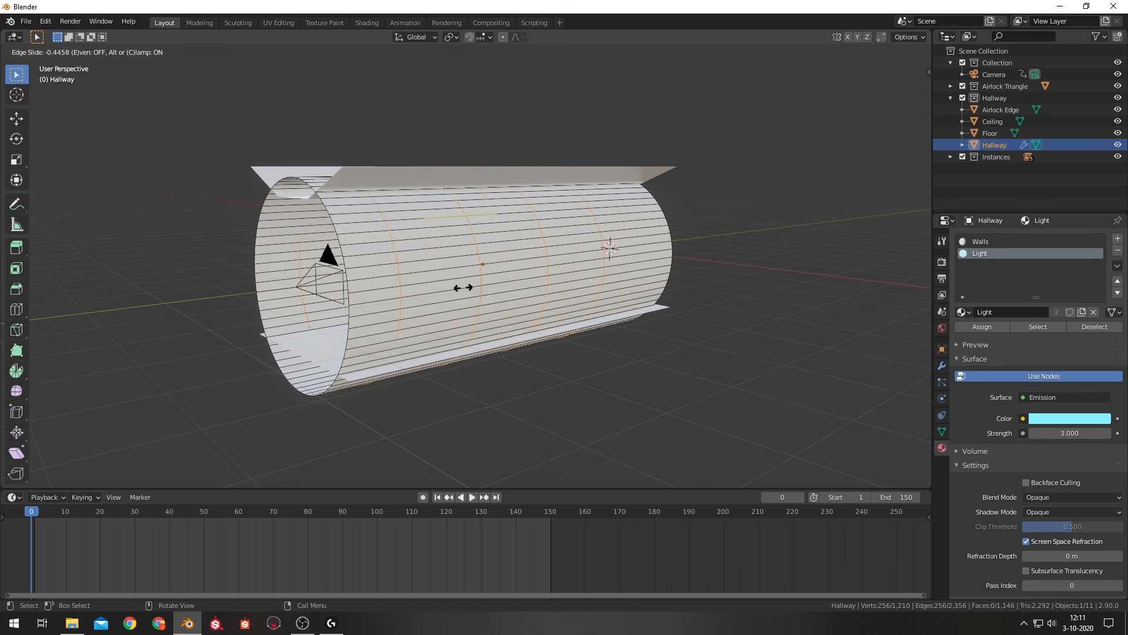
right_click(602, 346)
Bevel the four new Hallway edge loops into narrow bands with a width of about 0.0152 m.
middle_click_drag(603, 360, 525, 358)
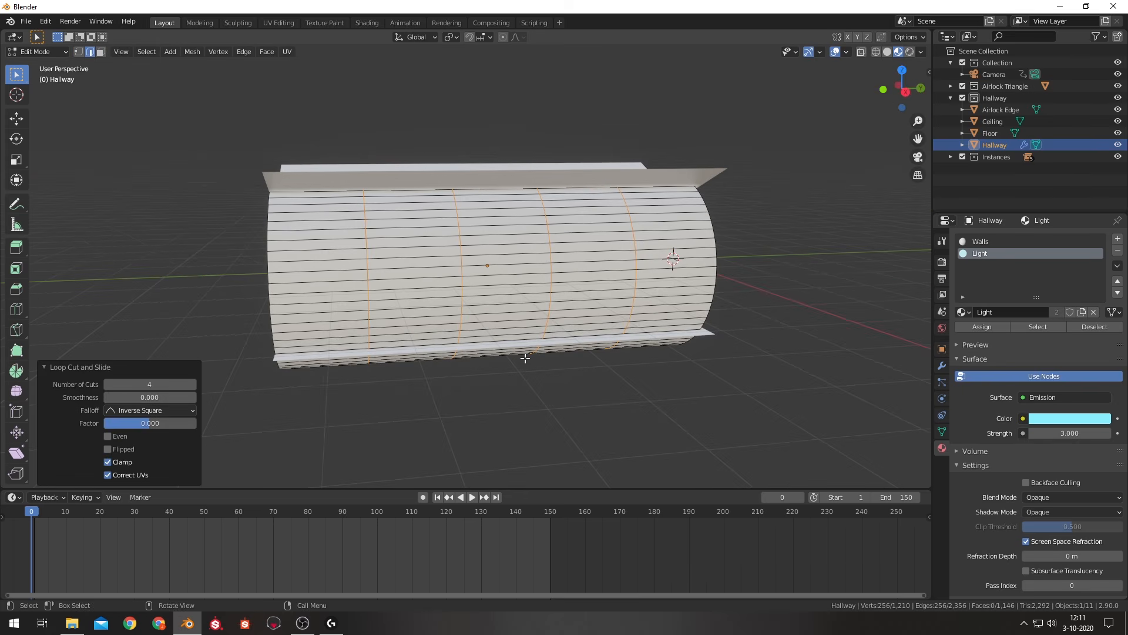
scroll(418, 294, "up", 3)
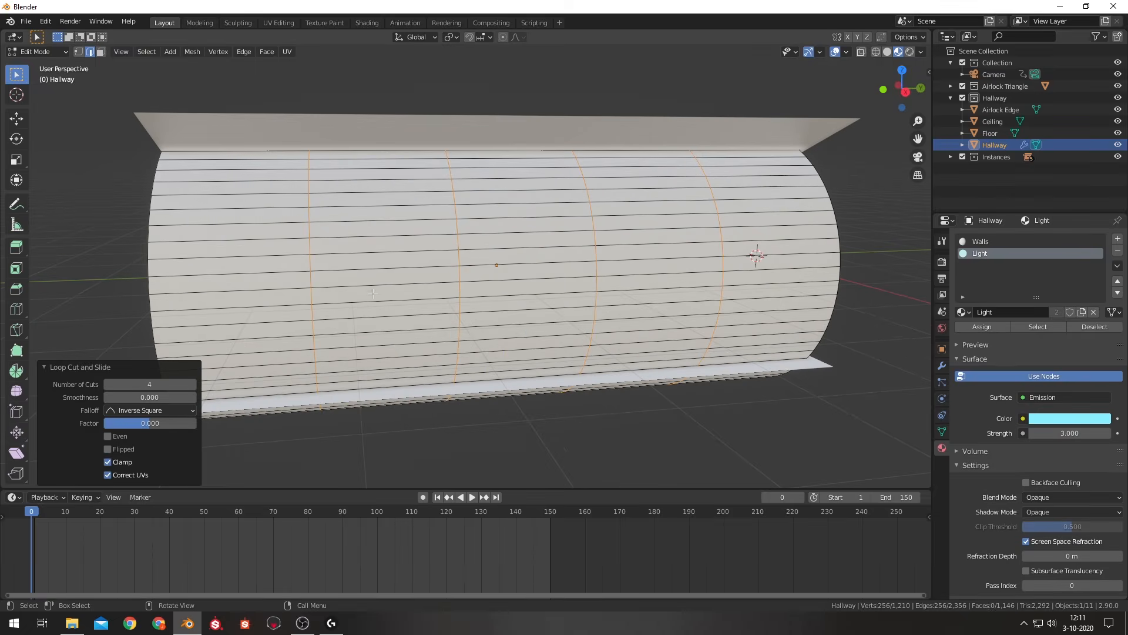
key("ctrl+b")
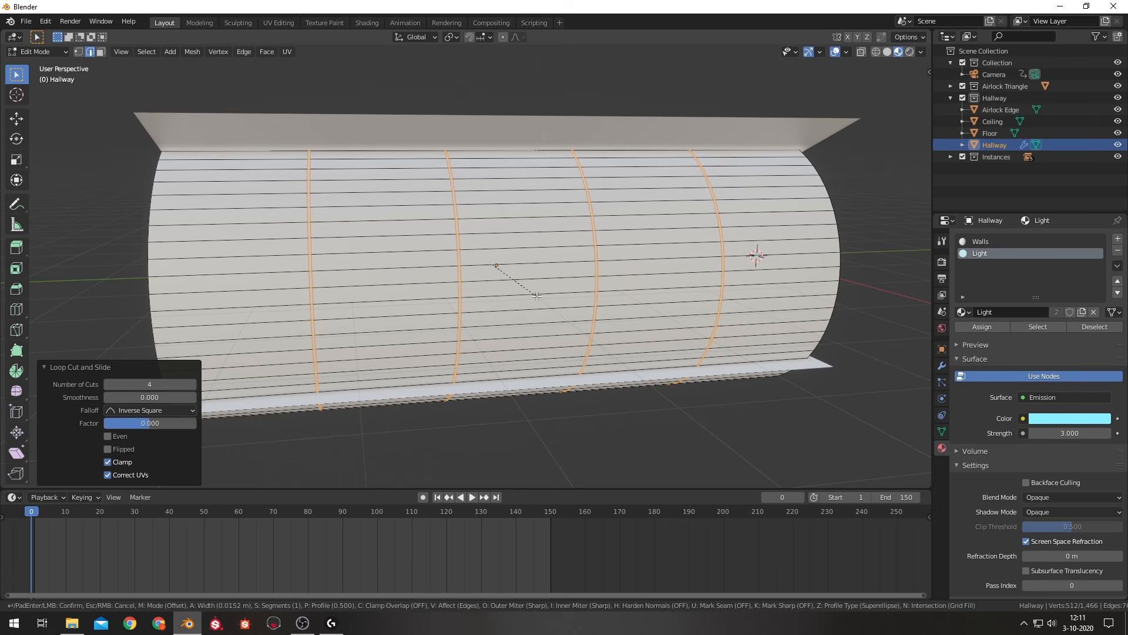
left_click(537, 296)
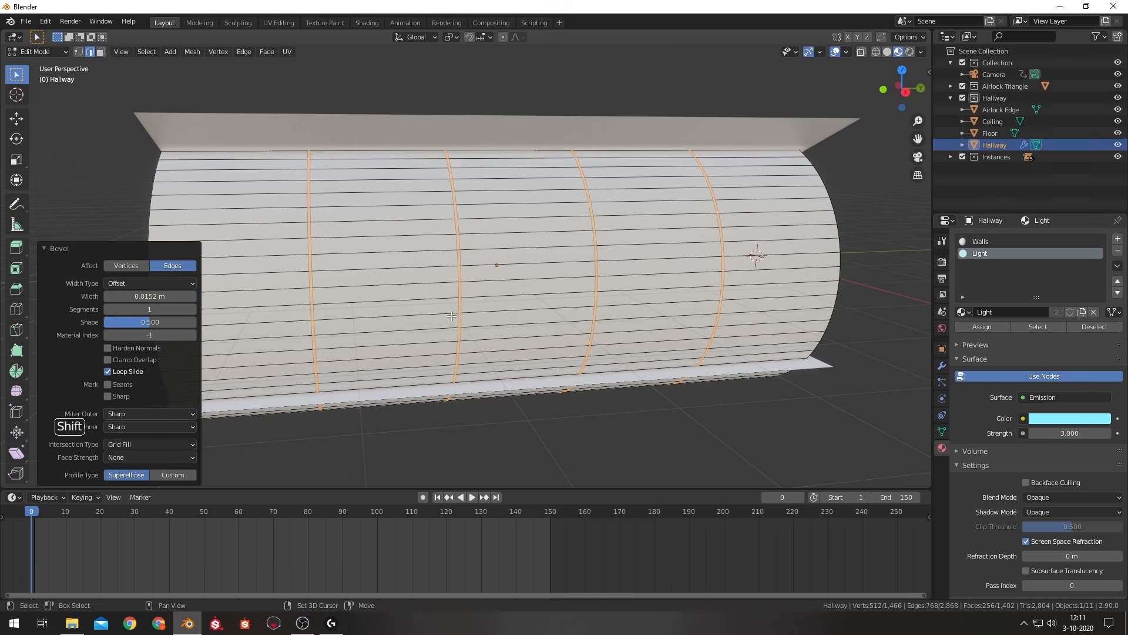
Extrude the four narrow bands in place, fatten them outward by about 0.036 m, and check the grooves through the camera in Object Mode.
middle_click_drag(488, 312, 538, 335, "shift")
key("e")
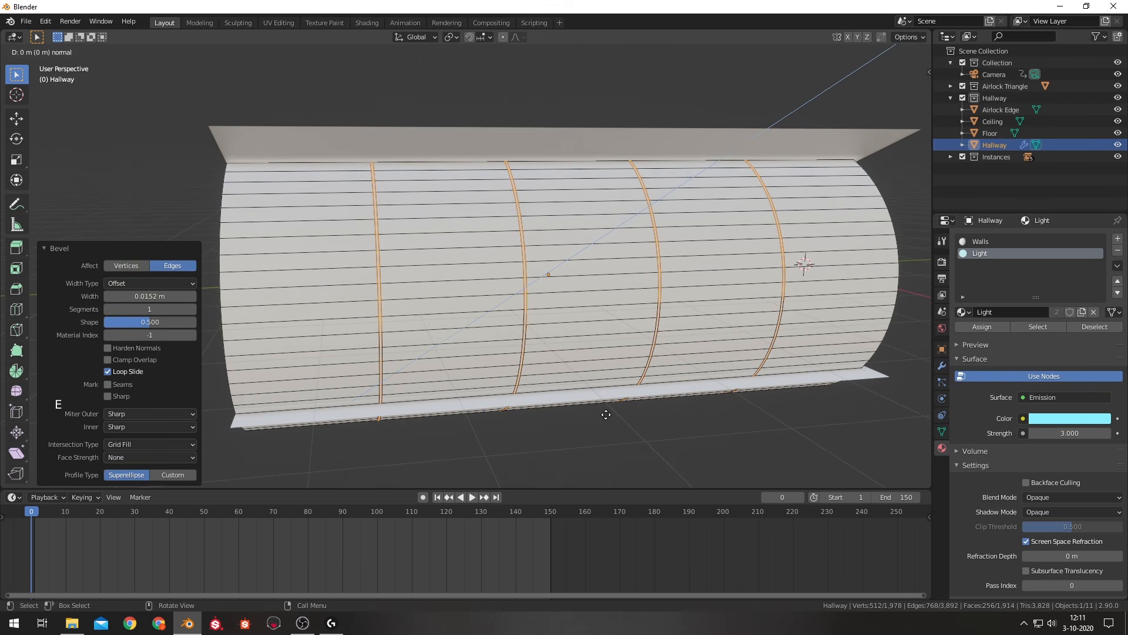
right_click(606, 415)
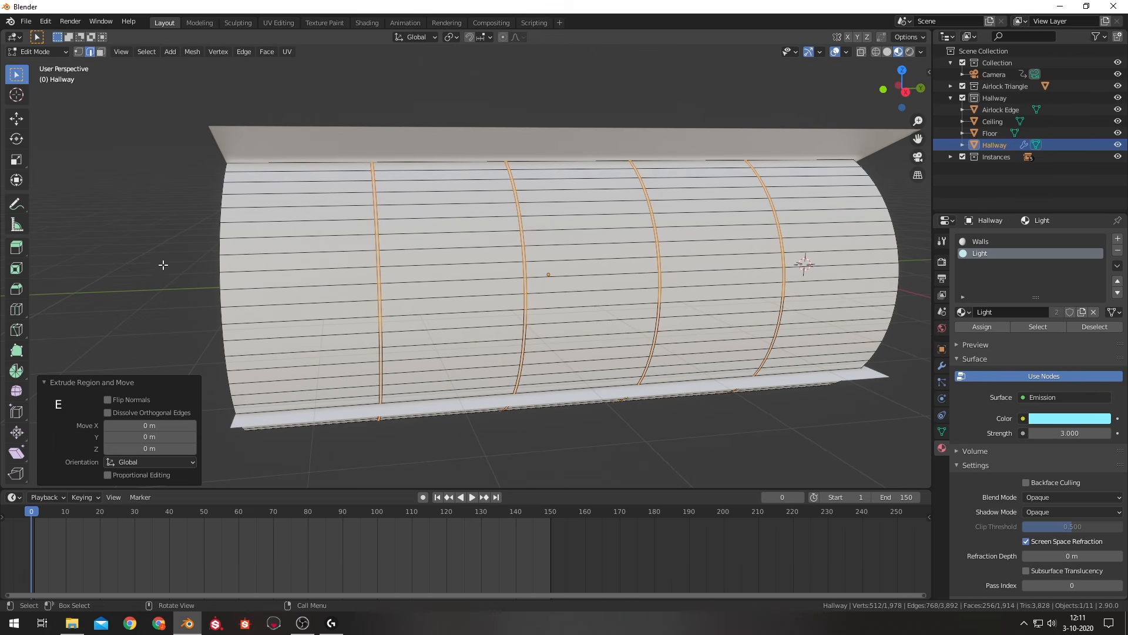
middle_click_drag(163, 265, 685, 350)
key("alt+s")
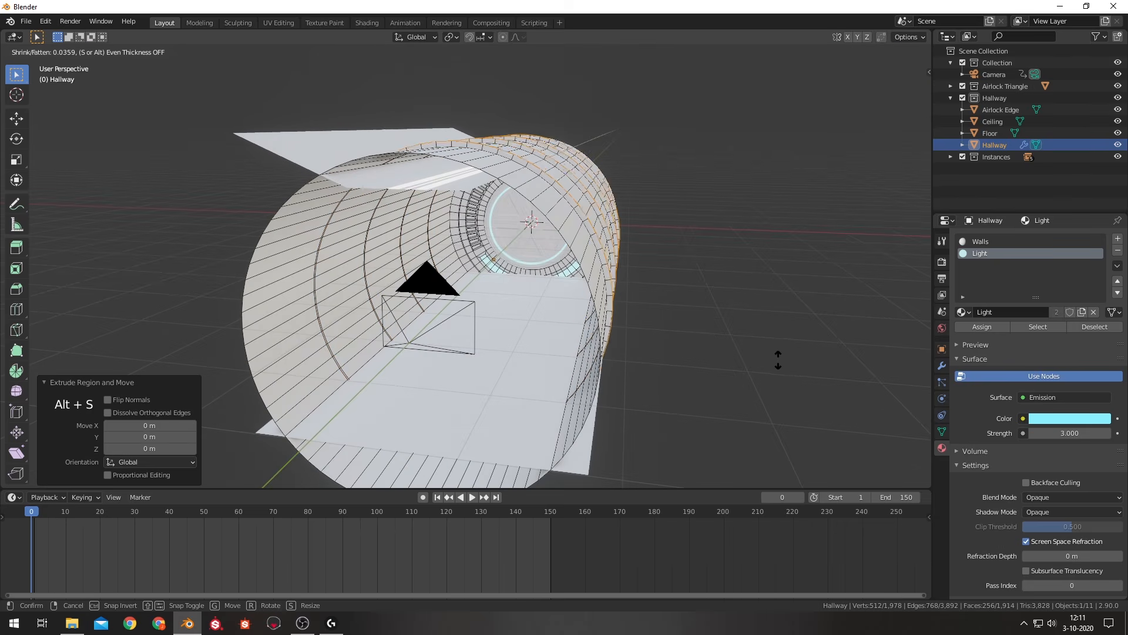
left_click(778, 359)
key("Tab")
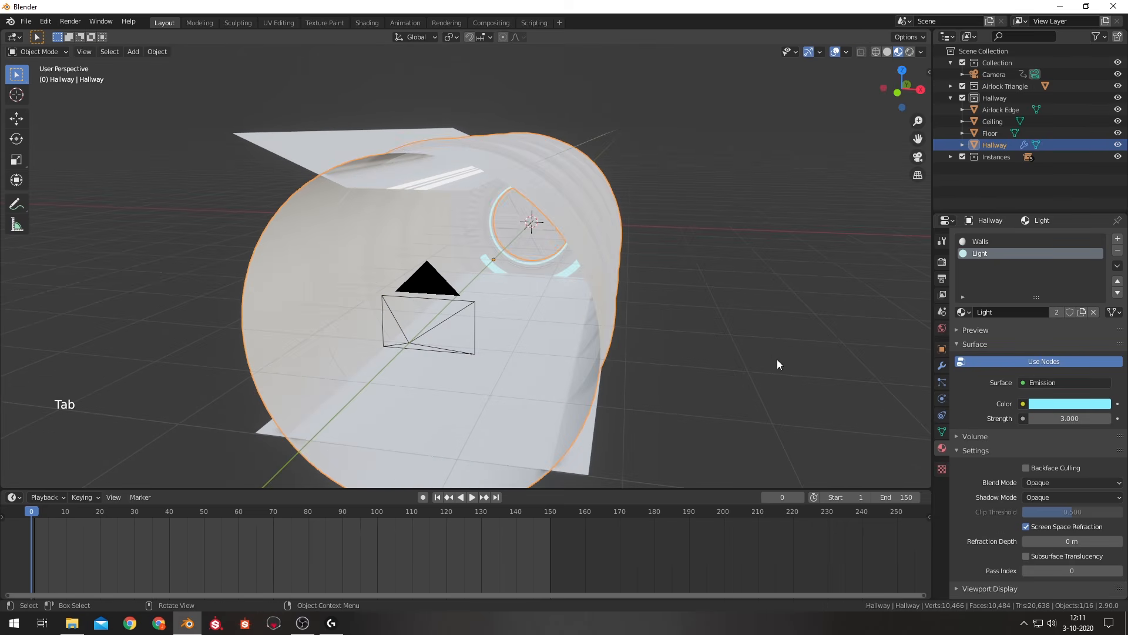
key("KP_0")
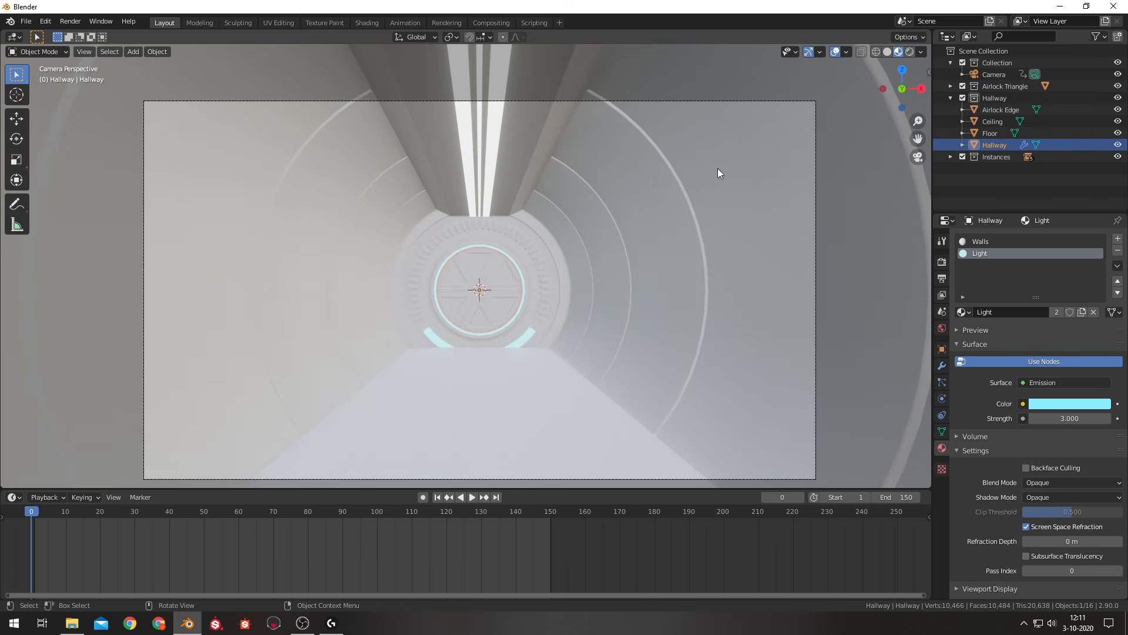
Add one centred loop cut to each of the five Hallway sections separated by the grooves.
key("KP_0")
key("Tab")
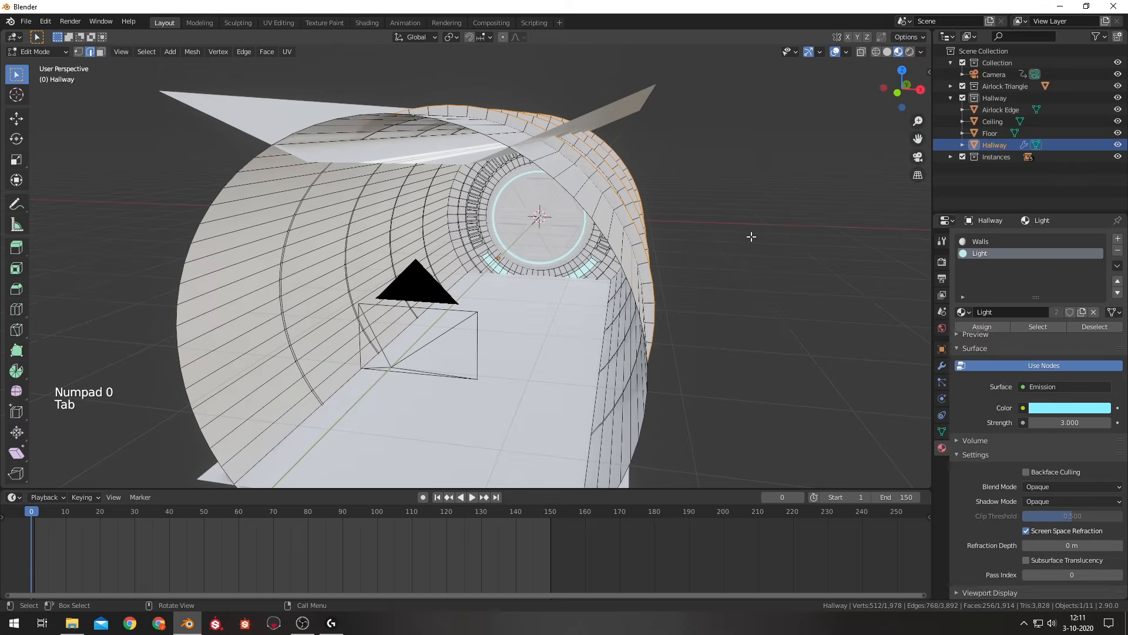
middle_click_drag(701, 240, 451, 250)
scroll(451, 250, "down", 2)
left_click(223, 164)
middle_click_drag(224, 164, 321, 158)
key("ctrl+r")
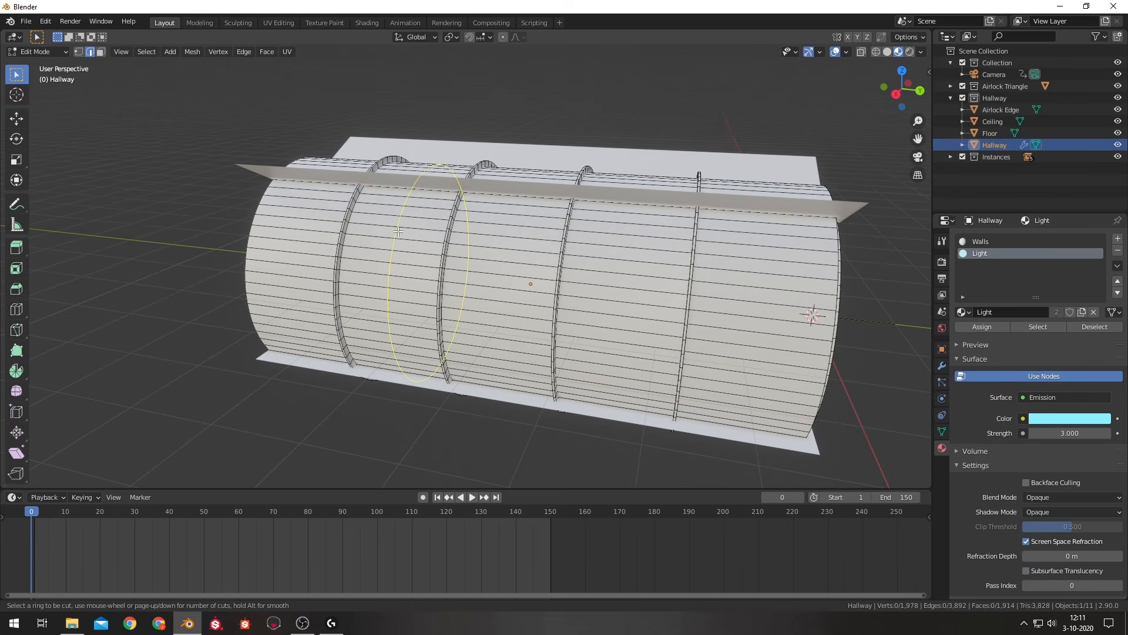
left_click(395, 231)
right_click(481, 231)
key("ctrl+r")
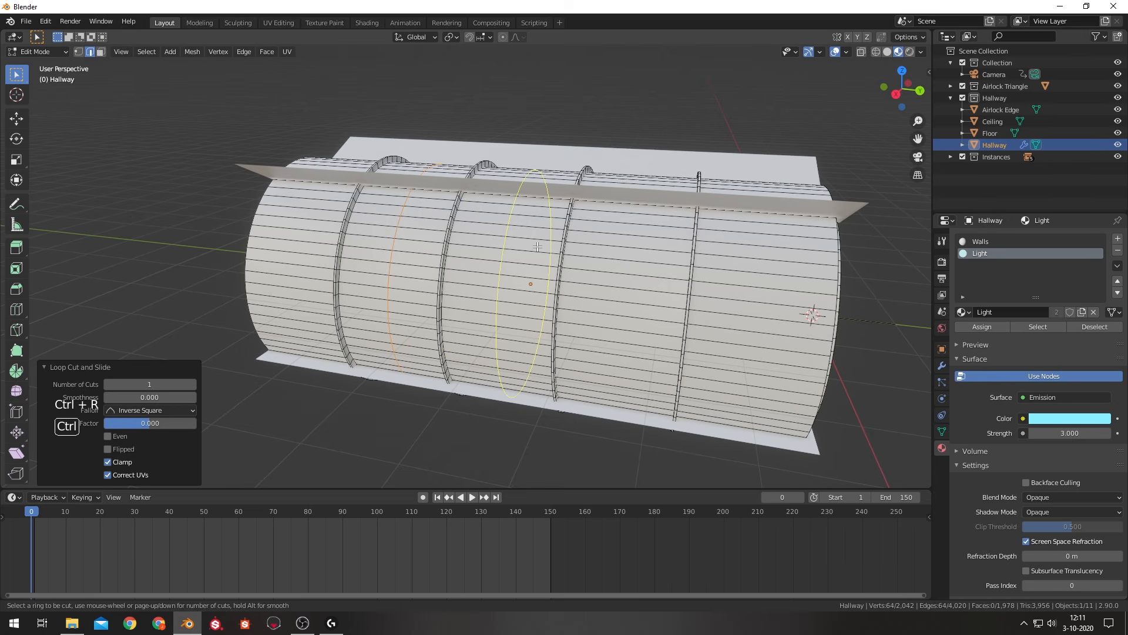
left_click(648, 257)
right_click(648, 257)
key("ctrl+r")
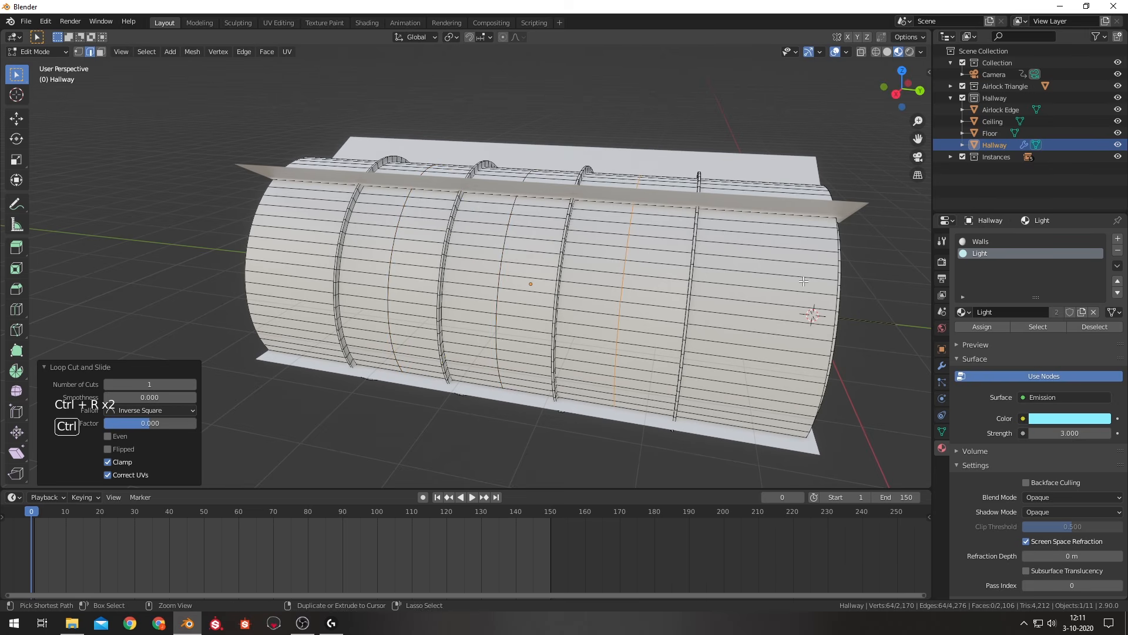
left_click(776, 277)
right_click(776, 277)
key("ctrl+r")
left_click(300, 254)
right_click(300, 254)
Select the five centred edge loops of the Hallway and bevel them to a width of about 0.16 m.
left_click(175, 237)
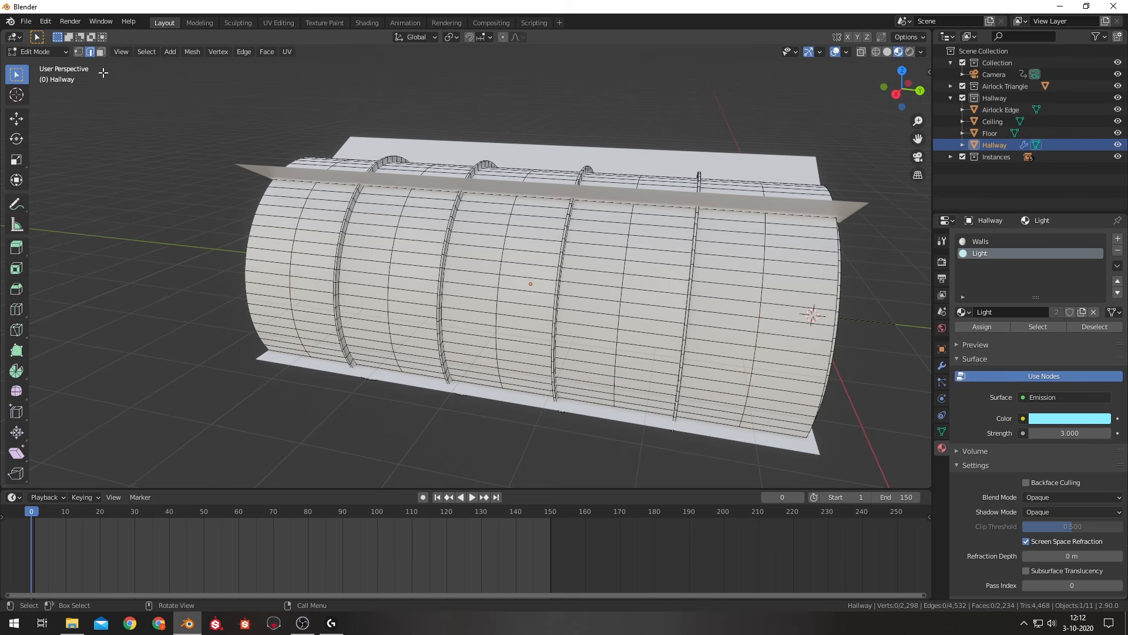
left_click(295, 237, "alt+shift")
left_click(394, 234, "alt+shift")
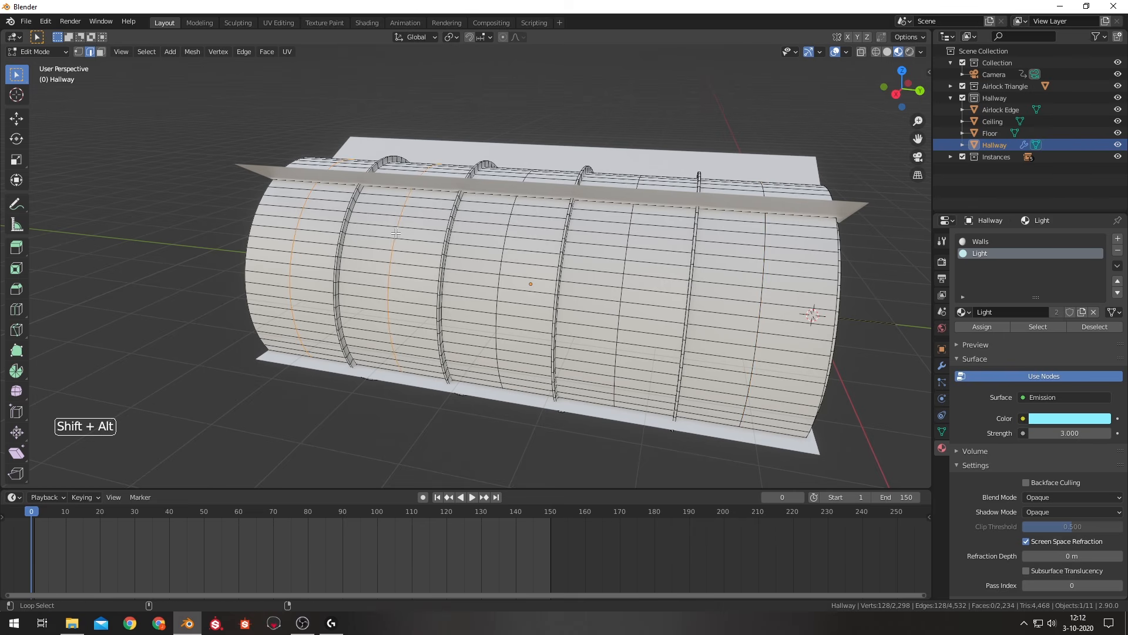
left_click(504, 240, "alt+shift")
left_click(626, 254, "alt+shift")
left_click(763, 266, "alt+shift")
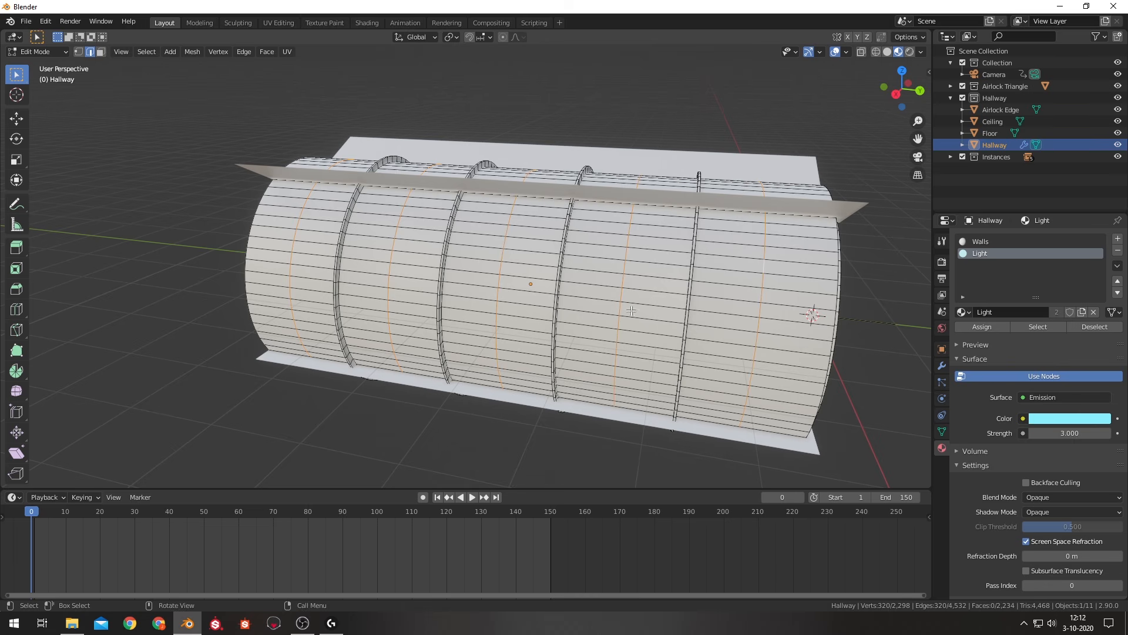
key("ctrl+b")
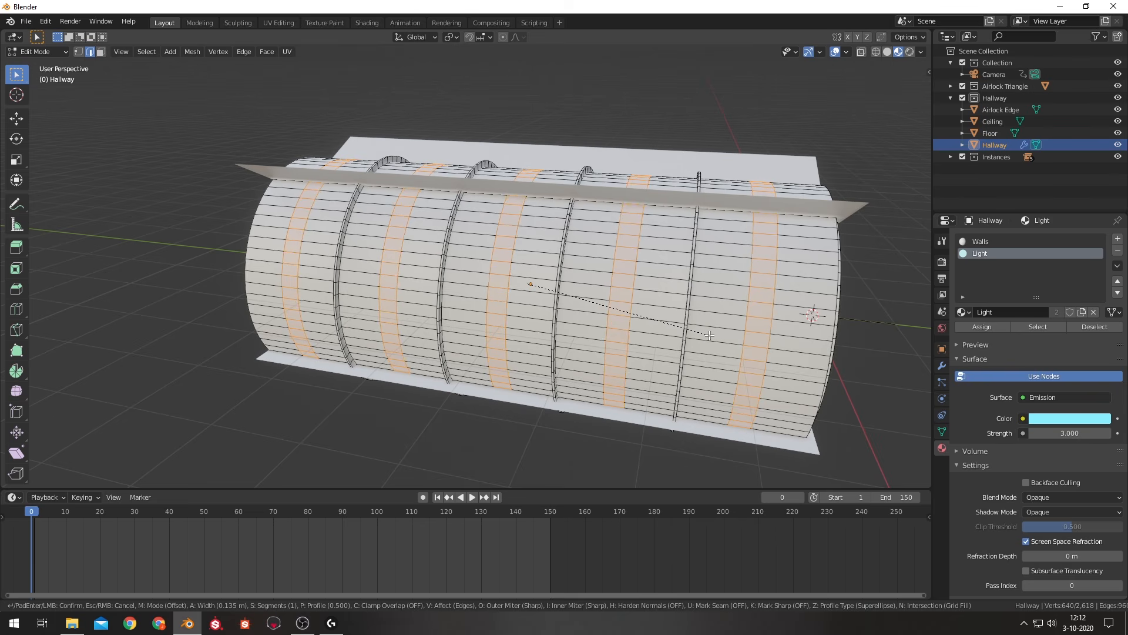
left_click(711, 338)
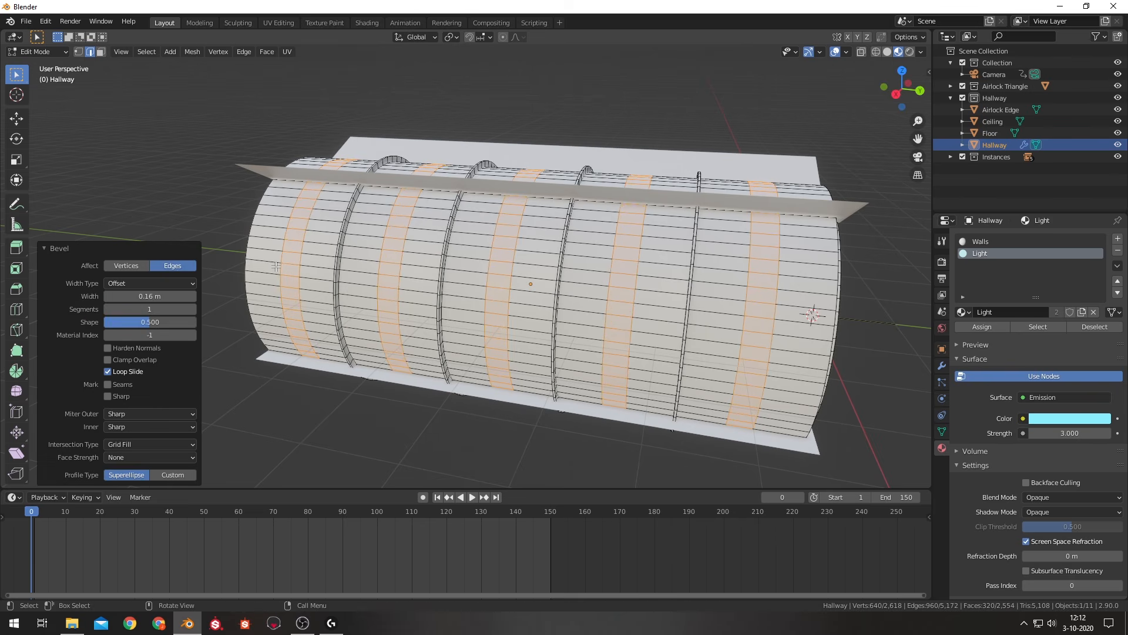
Extrude the five wide bands in place, shrink them inward by about 0.161 m into ribs, and check them through the camera.
key("e")
right_click(220, 193)
key("KP_1")
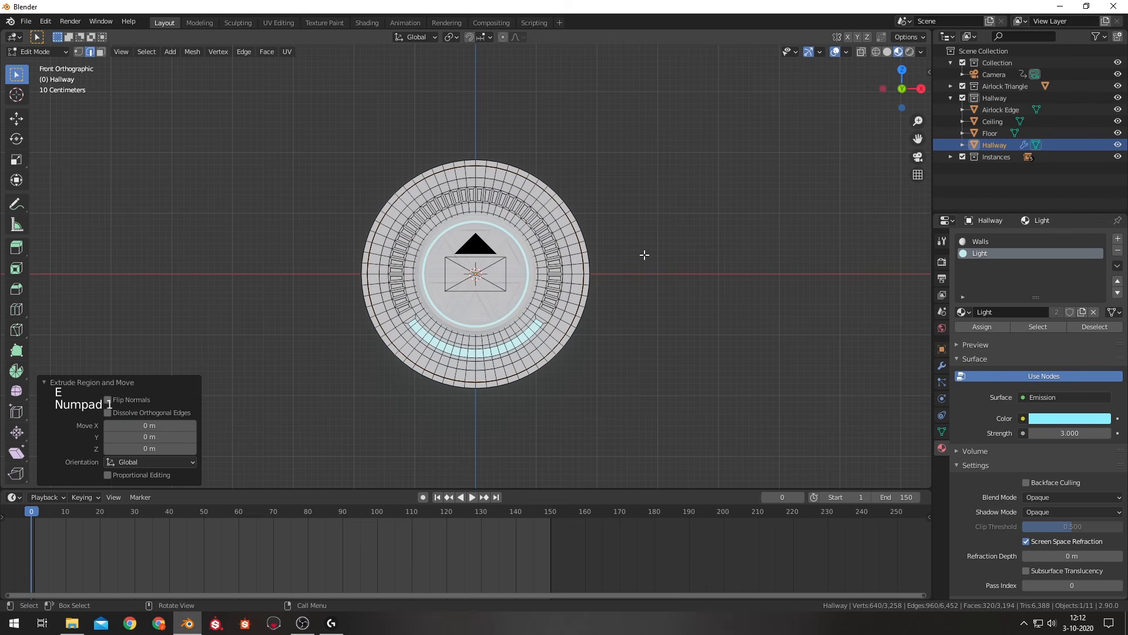
scroll(644, 254, "up", 2)
key("alt+s")
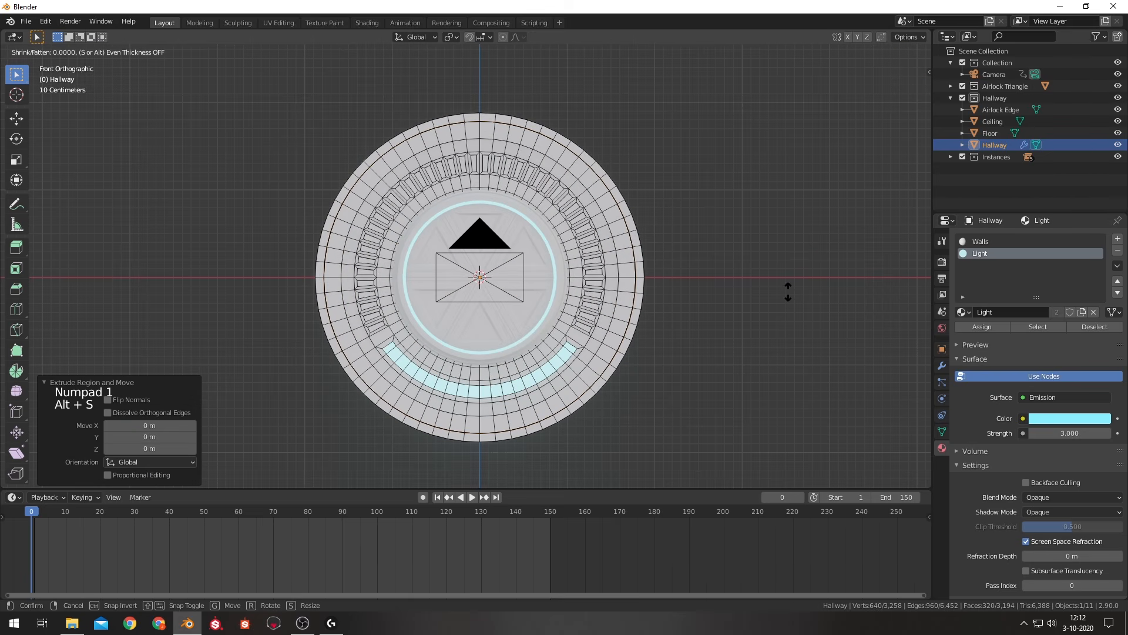
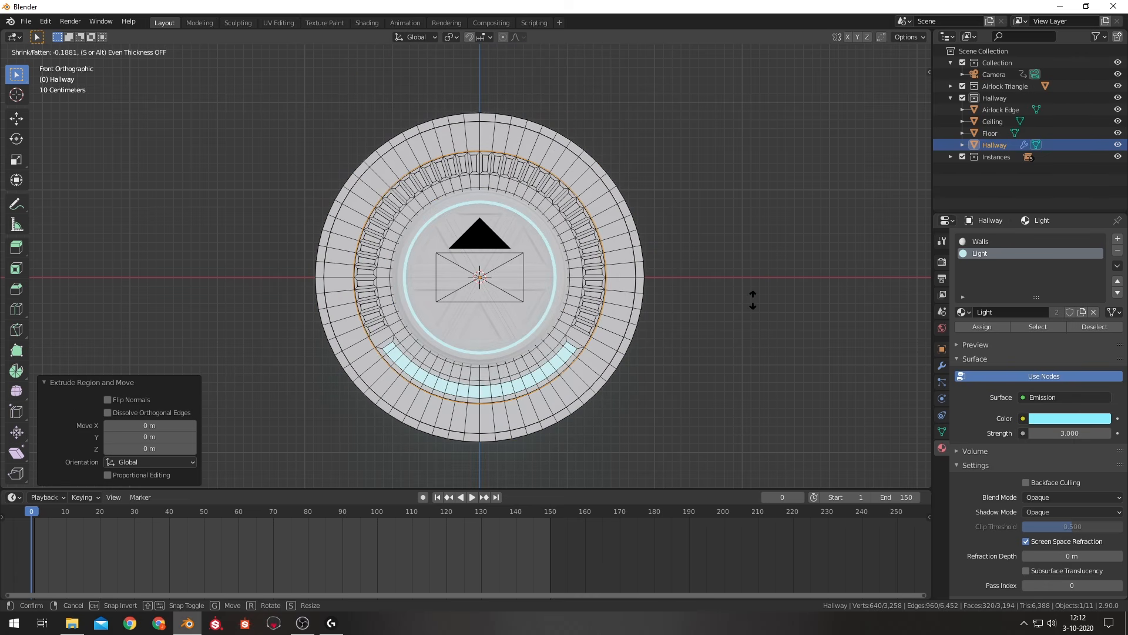
left_click(752, 299)
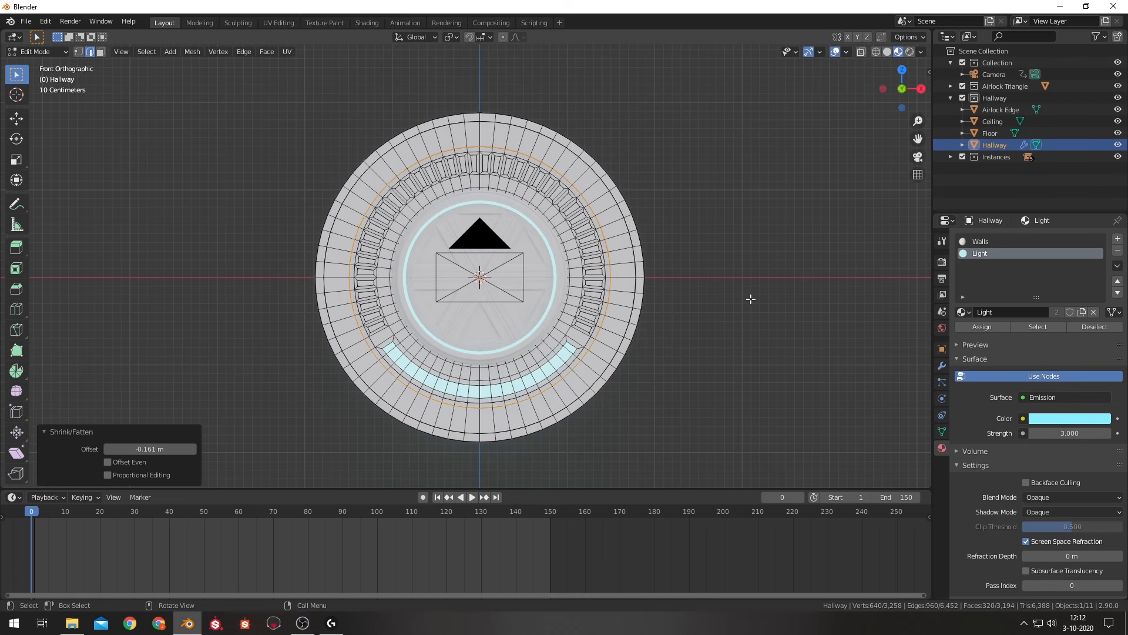
middle_click_drag(751, 297, 745, 303)
key("KP_0")
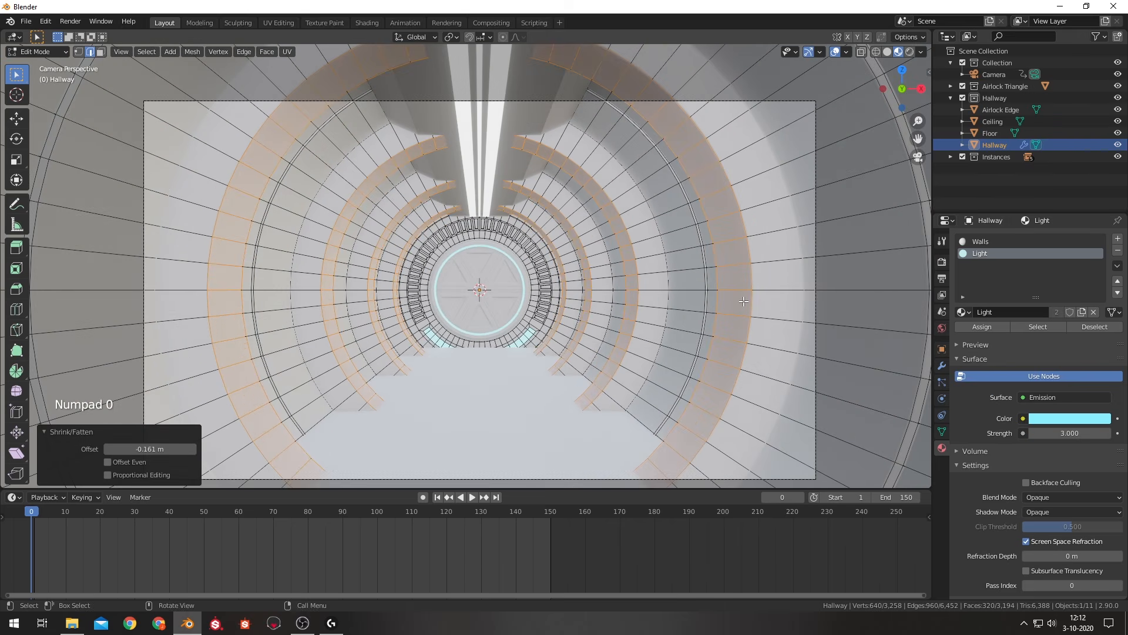
key("Tab")
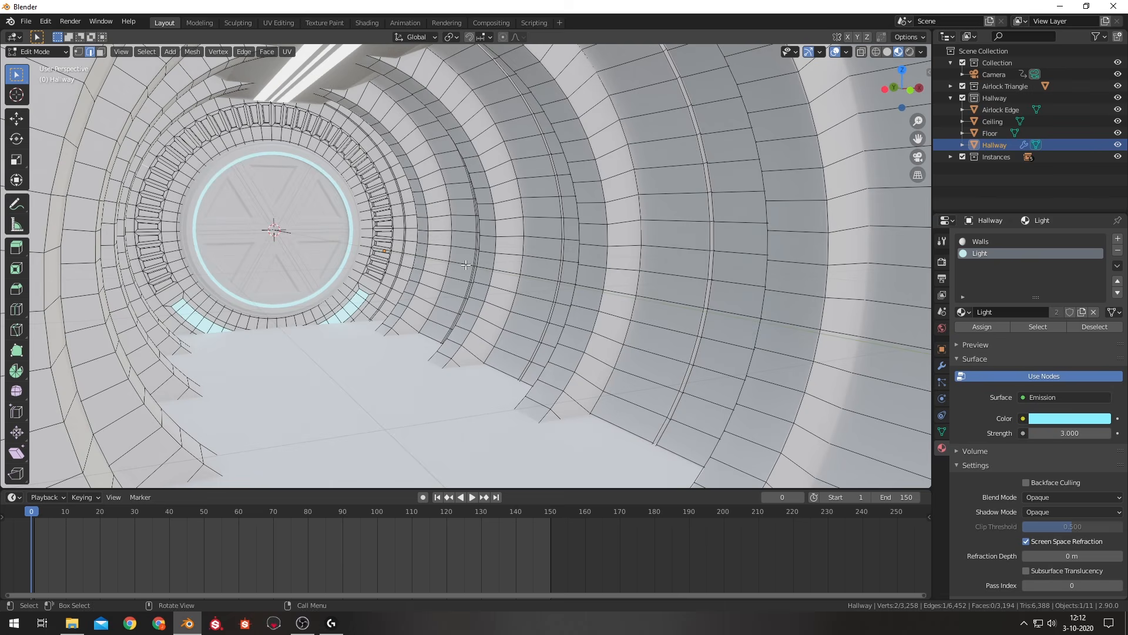
Select the inner face loops of the four ribs nearest the airlock and inset them by about 0.1055 m.
scroll(585, 226, "down", 1)
scroll(588, 223, "down", 1)
scroll(571, 231, "up", 1)
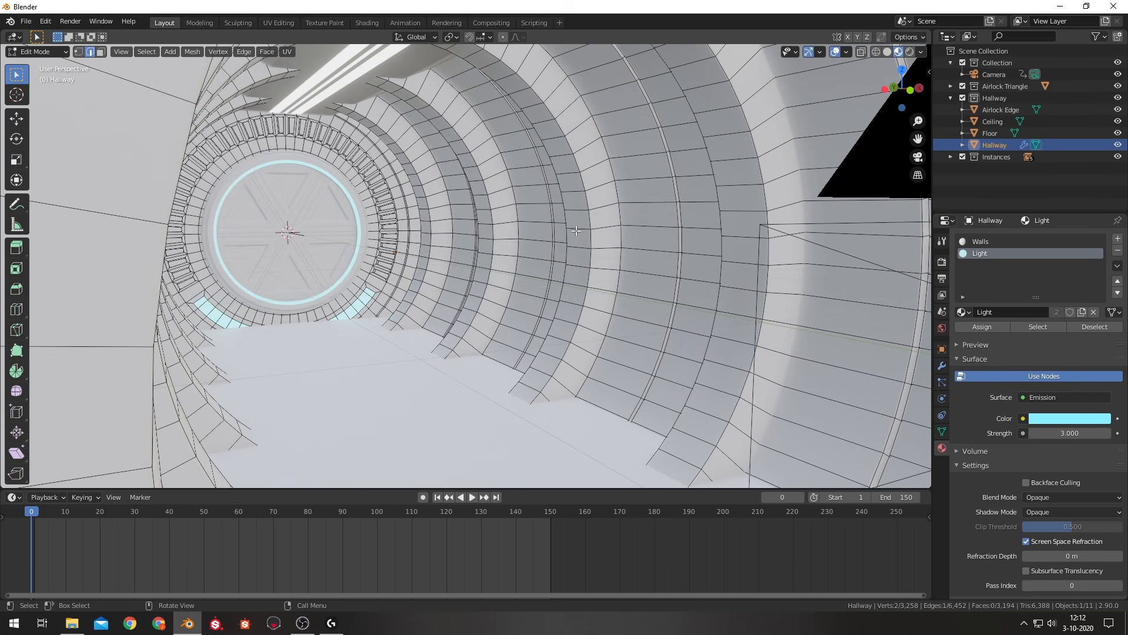
key("3")
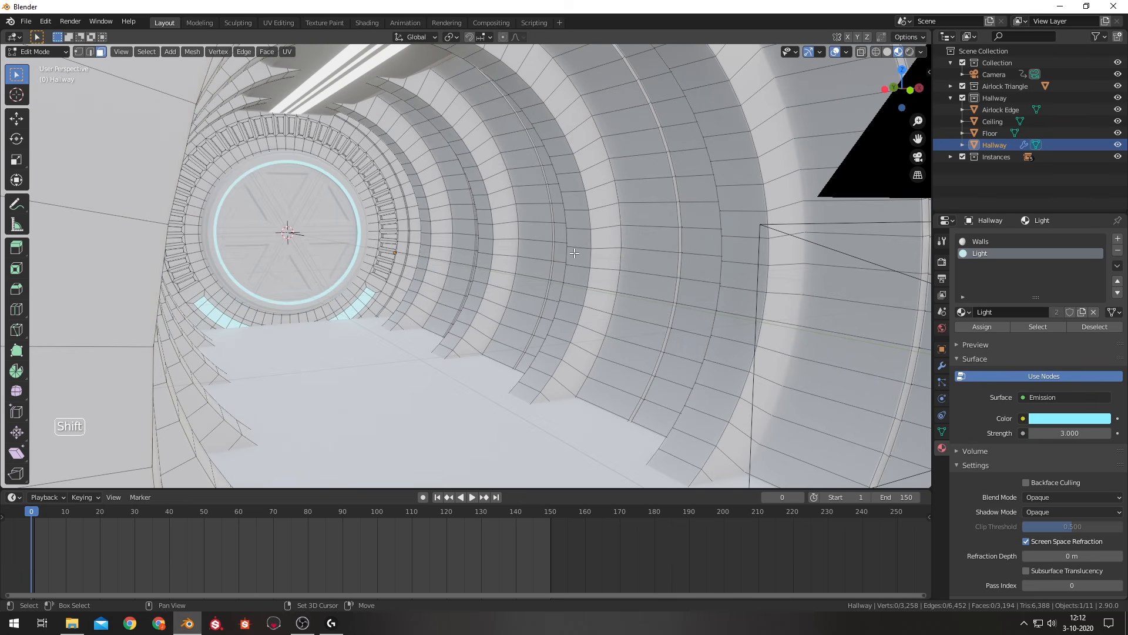
left_click(593, 235, "alt+shift")
left_click(740, 301, "alt+shift")
left_click(478, 272, "alt+shift")
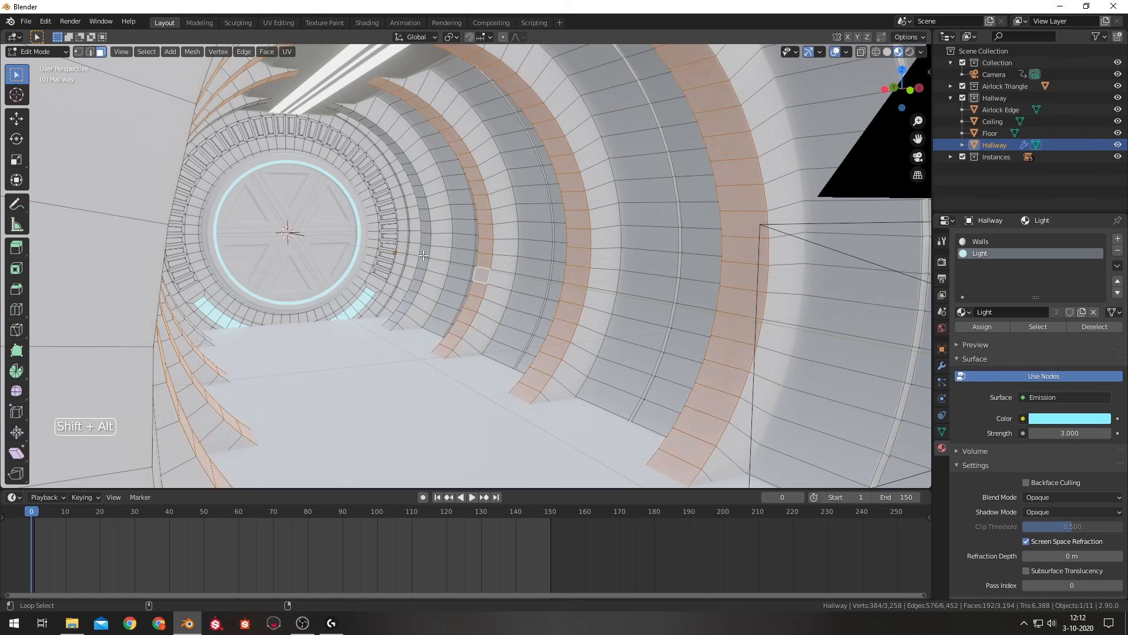
left_click(422, 263, "alt+shift")
key("i")
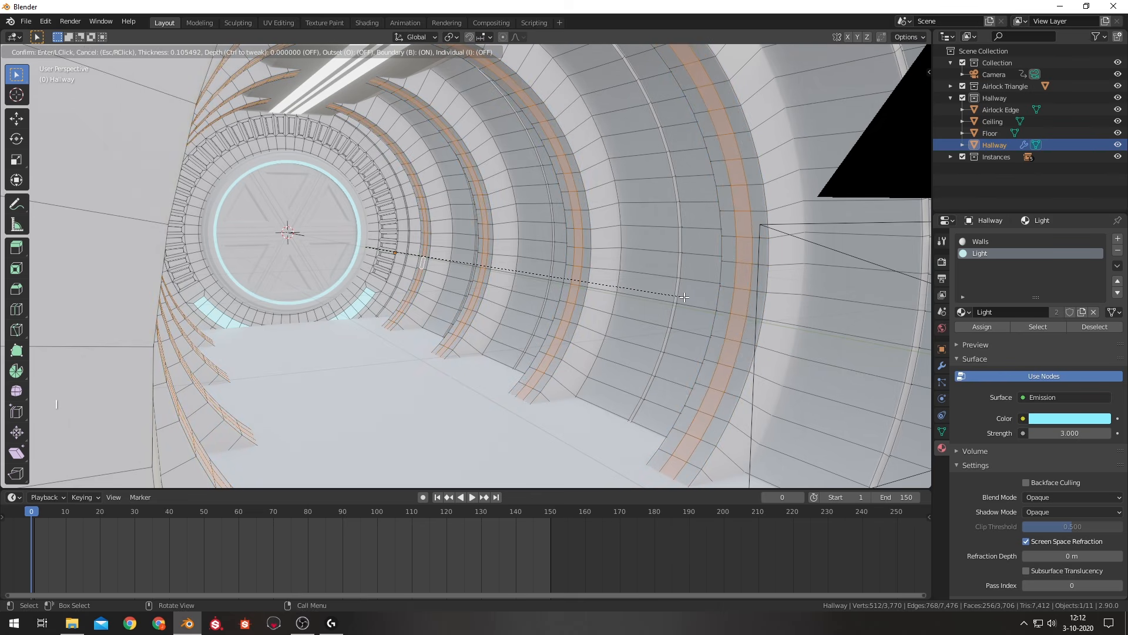
left_click(681, 292)
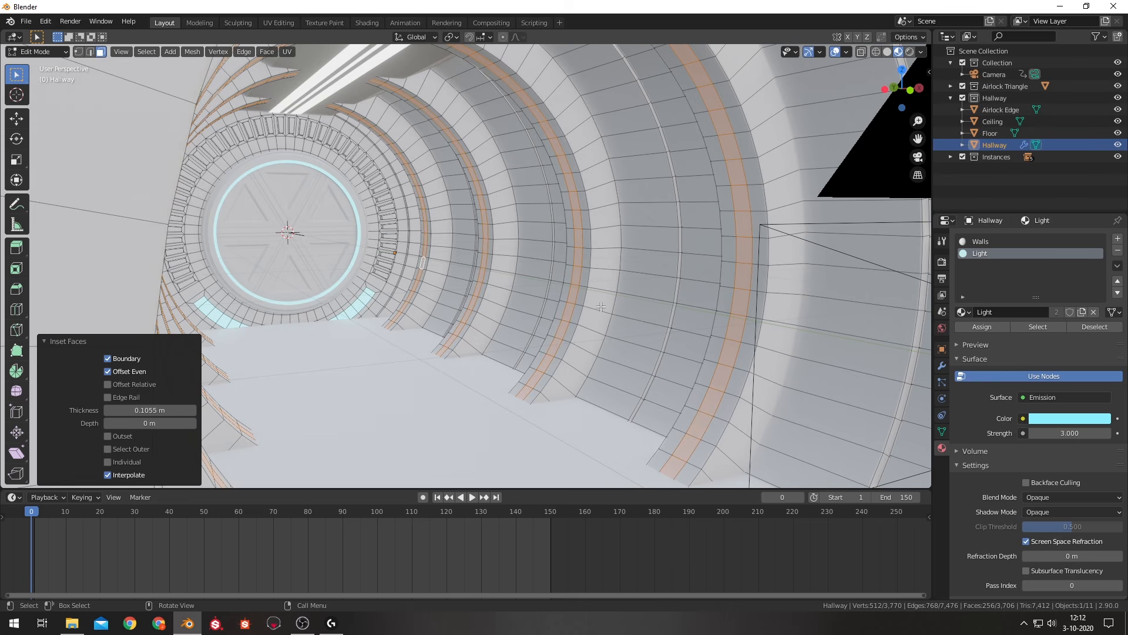
Extrude the inset rib faces of the Hallway in place and offset them along their normals by about 0.0372 m.
key("e")
right_click(742, 352)
key("alt+s")
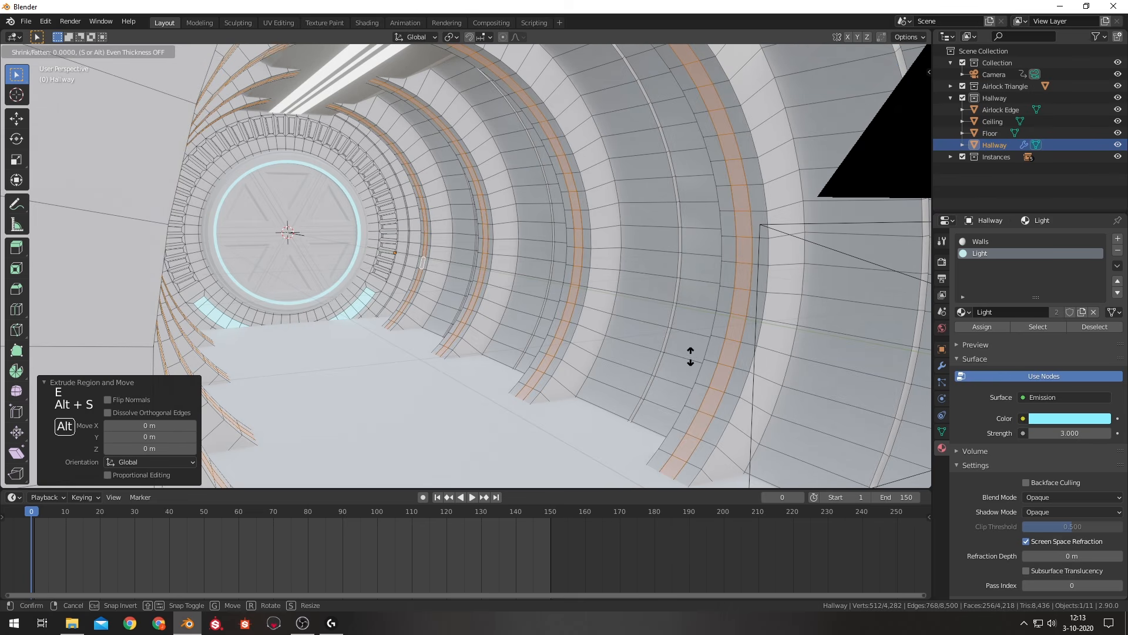
left_click(685, 353)
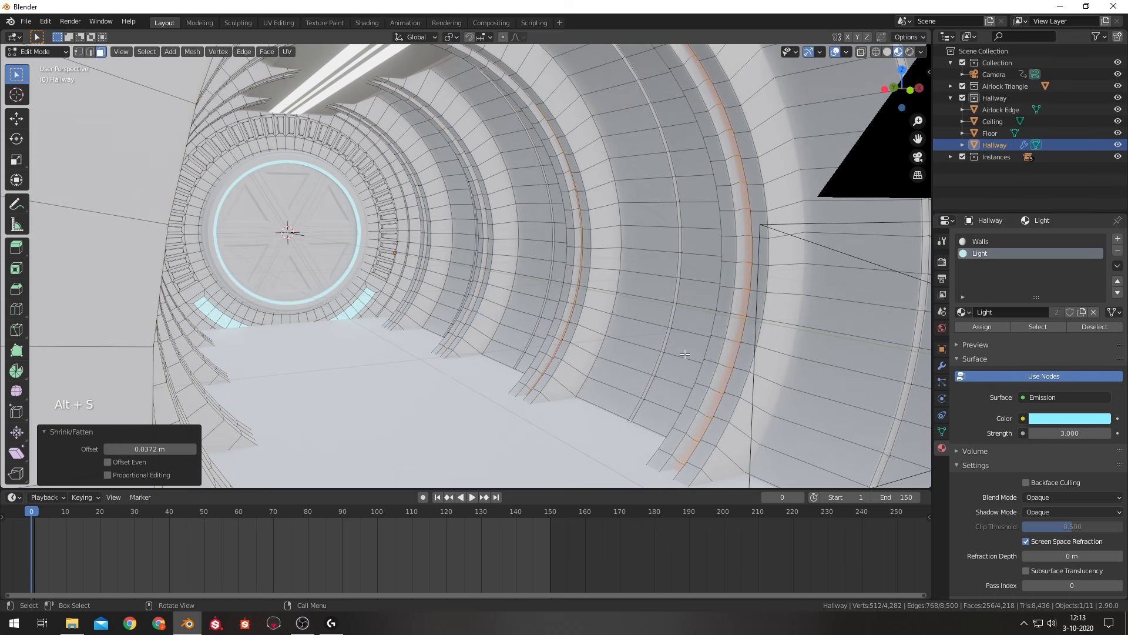
left_click(685, 322)
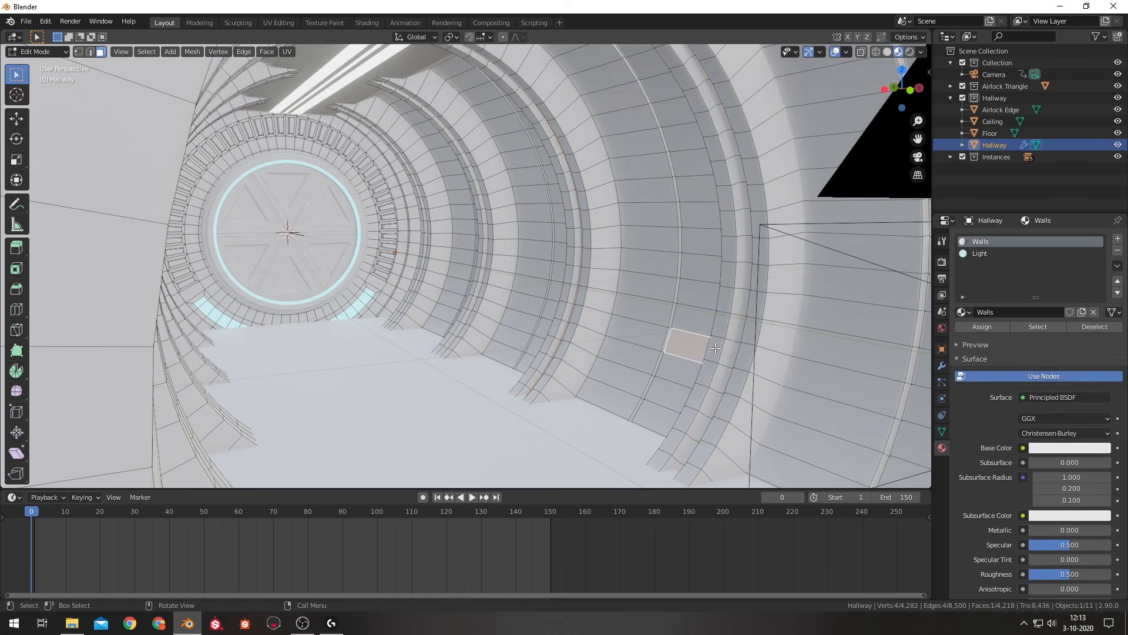
left_click(714, 349)
left_click(725, 308, "alt+shift")
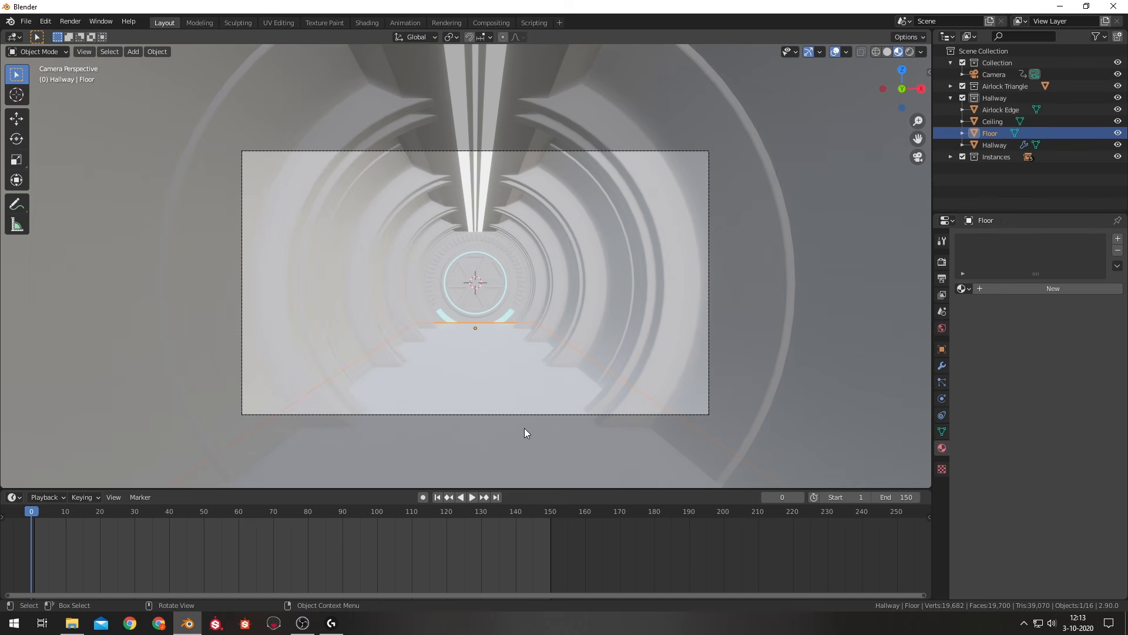
Assign the existing FloorCeiling material to the Floor object.
key("Tab")
key("Tab")
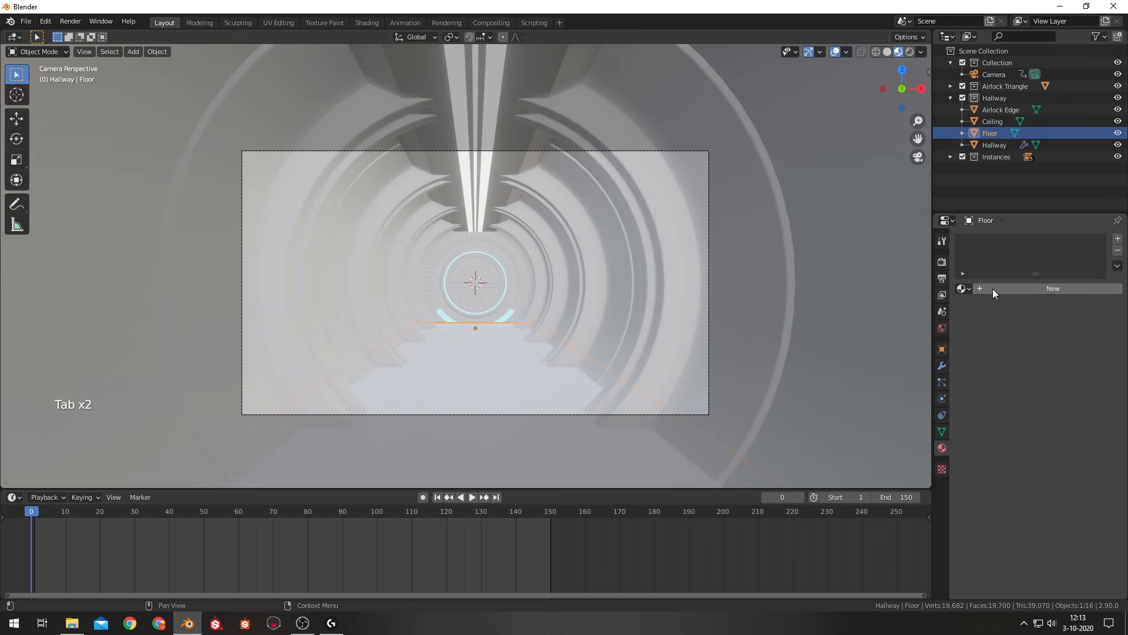
left_click(962, 288)
left_click(982, 318)
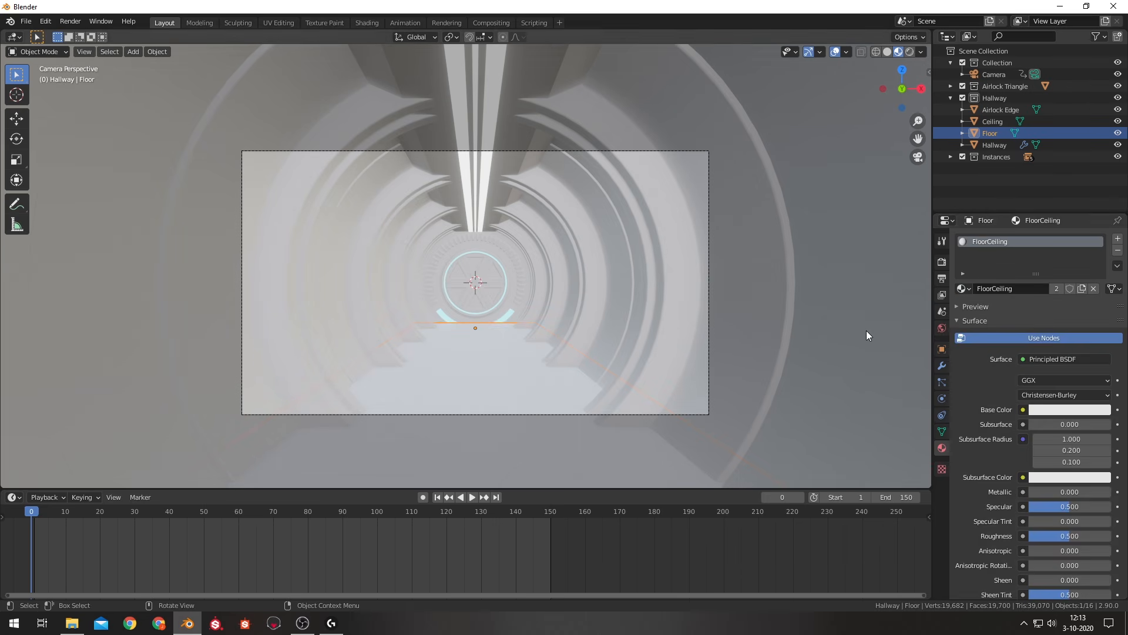
Open the Shading workspace, set the FloorCeiling material's Metallic to 1.000 and view the hallway through the camera.
left_click(368, 22)
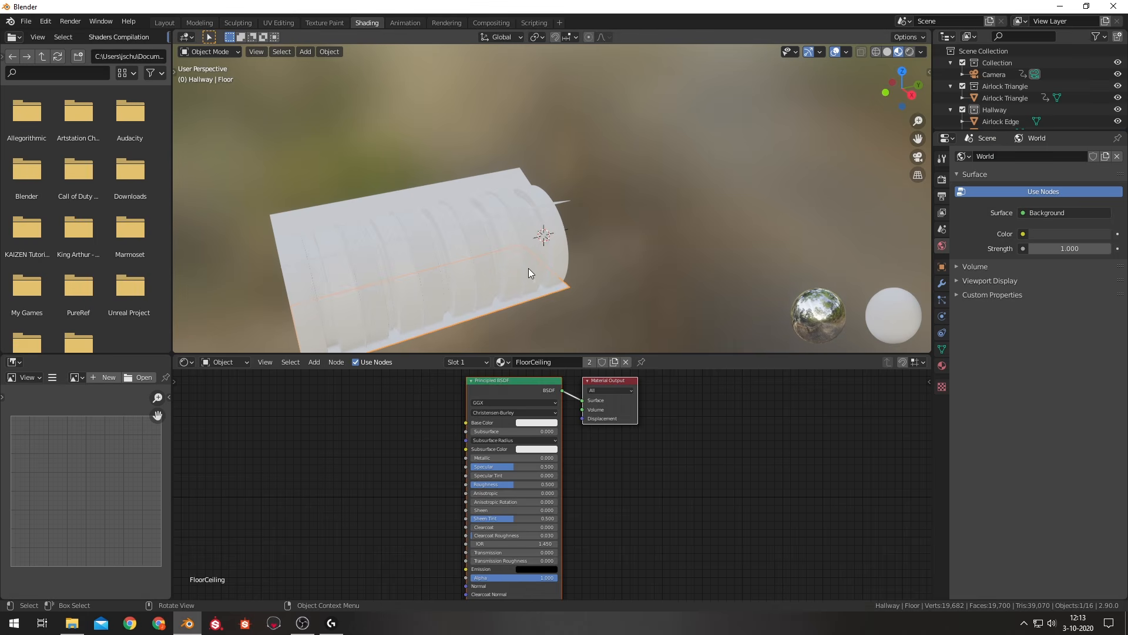
scroll(456, 285, "up", 5)
middle_click_drag(431, 298, 538, 165)
scroll(474, 400, "down", 1)
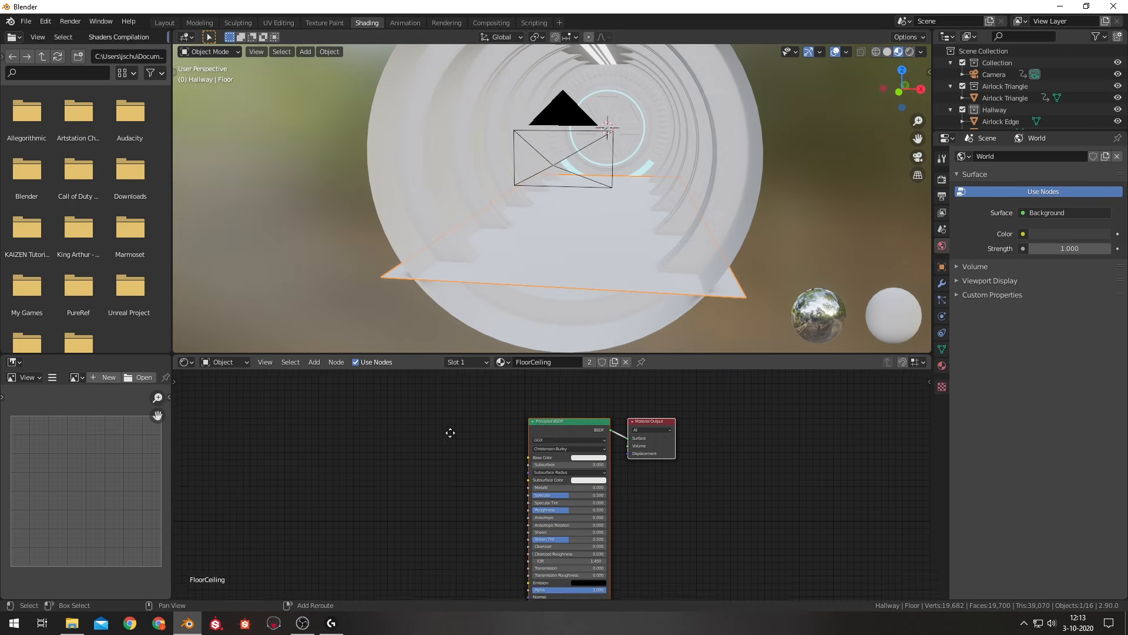
key("shift+a")
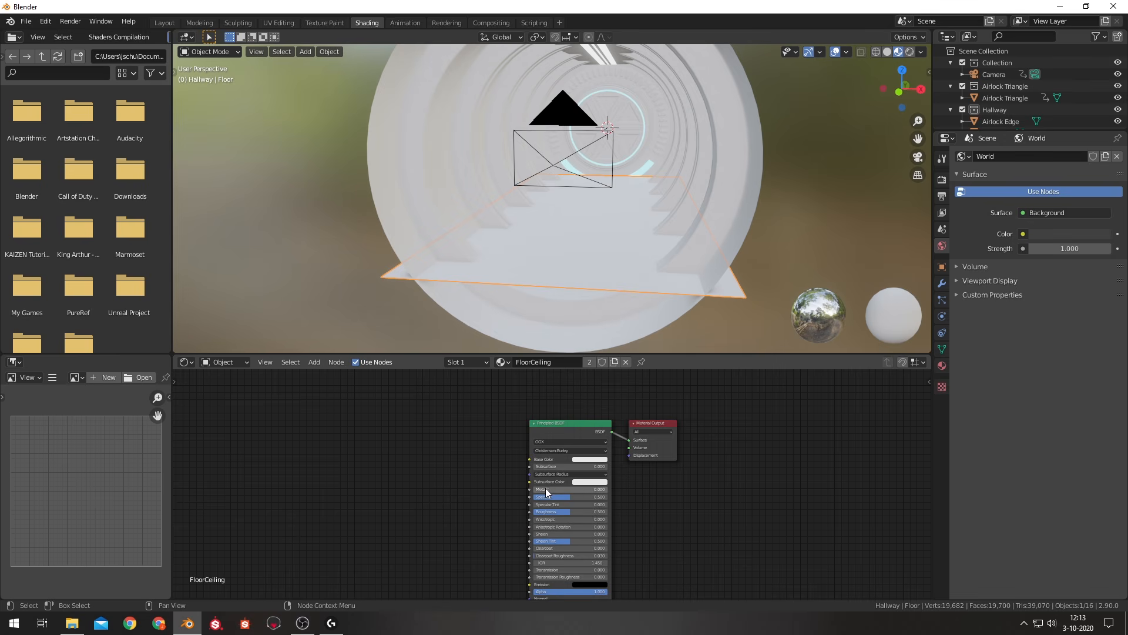
left_click_drag(546, 489, 588, 490)
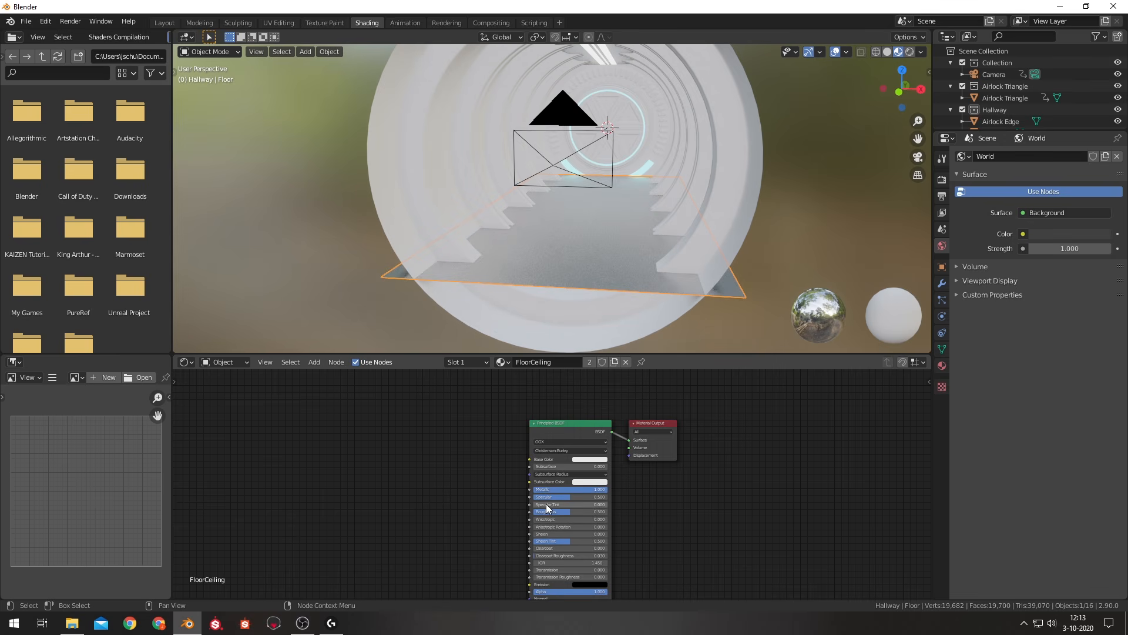
scroll(473, 503, "up", 3)
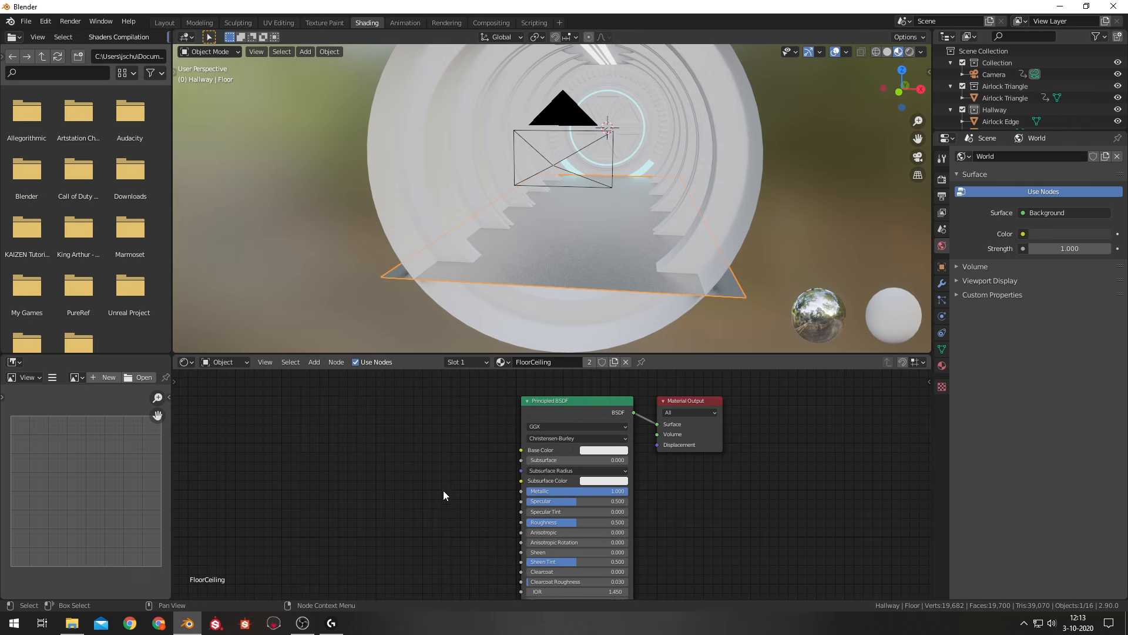
key("KP_0")
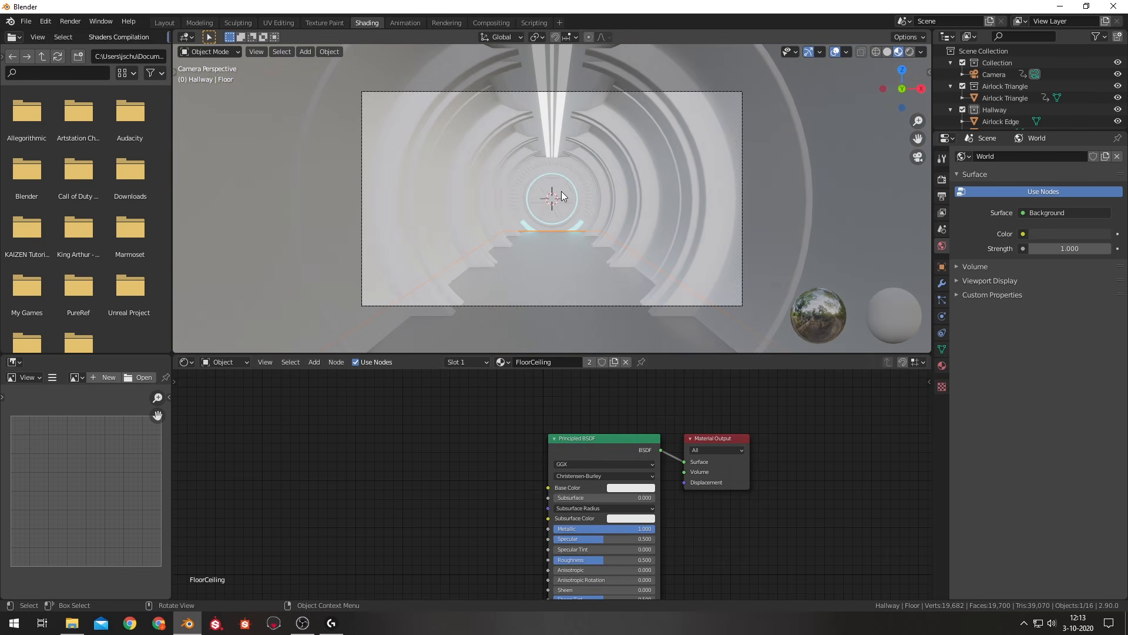
right_click(317, 429)
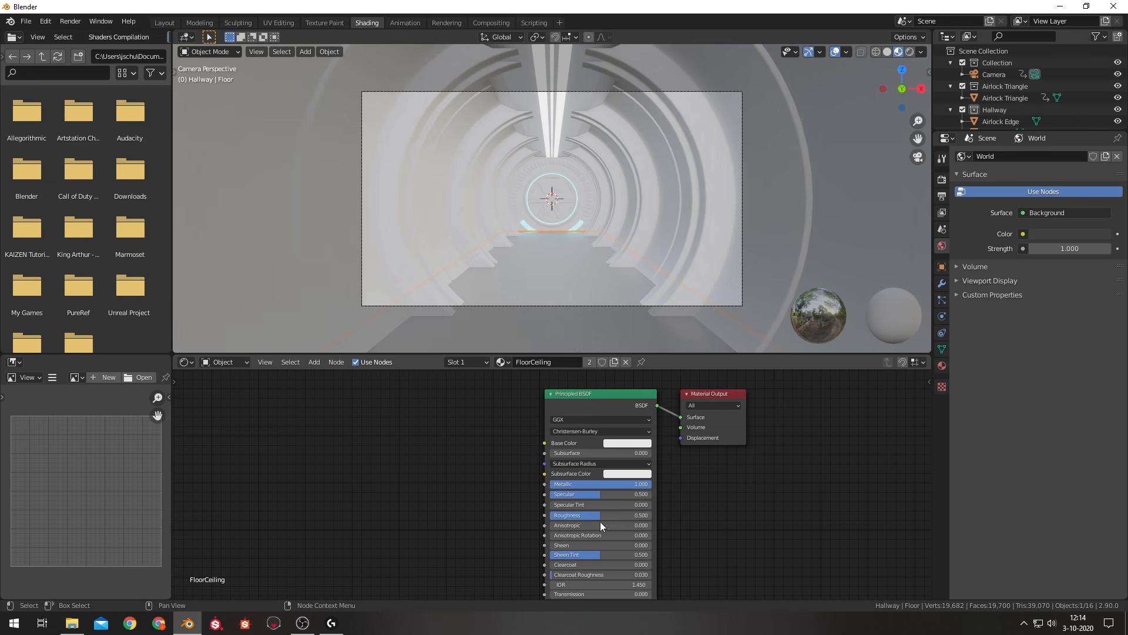
scroll(456, 501, "down", 4, "shift")
middle_click_drag(450, 477, 462, 506)
middle_click_drag(436, 458, 492, 463, "shift")
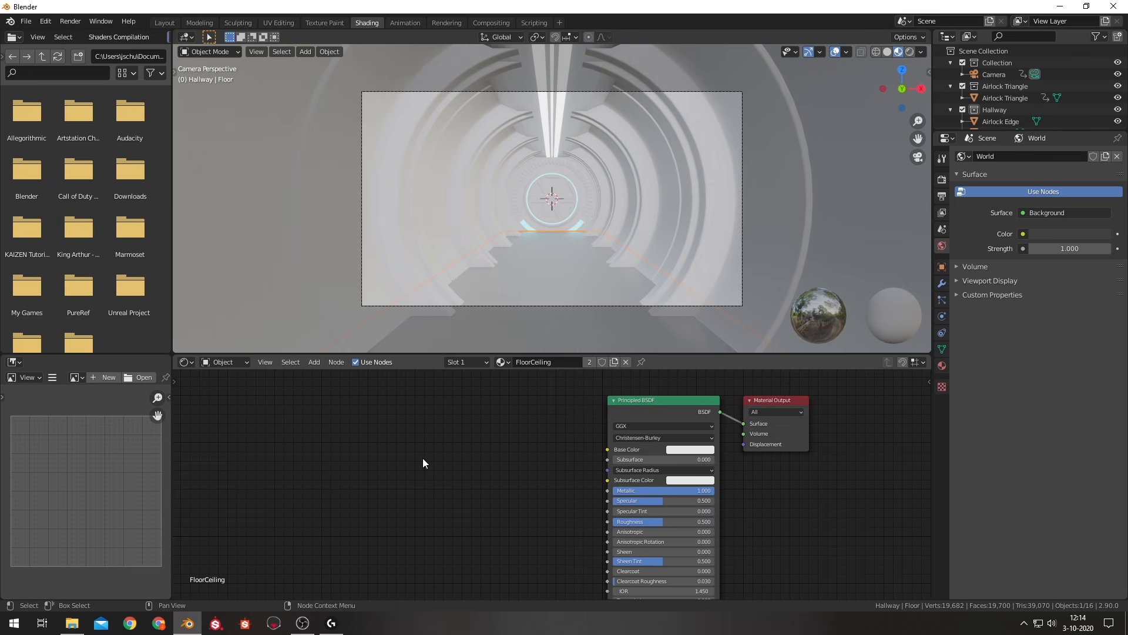
left_click(329, 362)
left_click(315, 363)
mouse_move(338, 393)
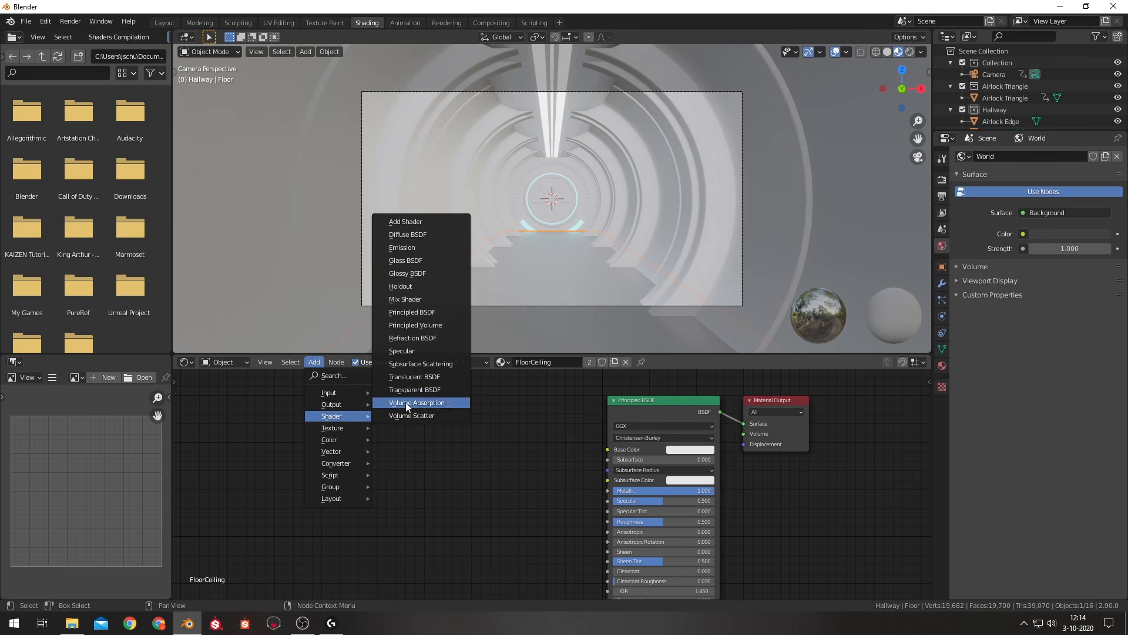
right_click(420, 364)
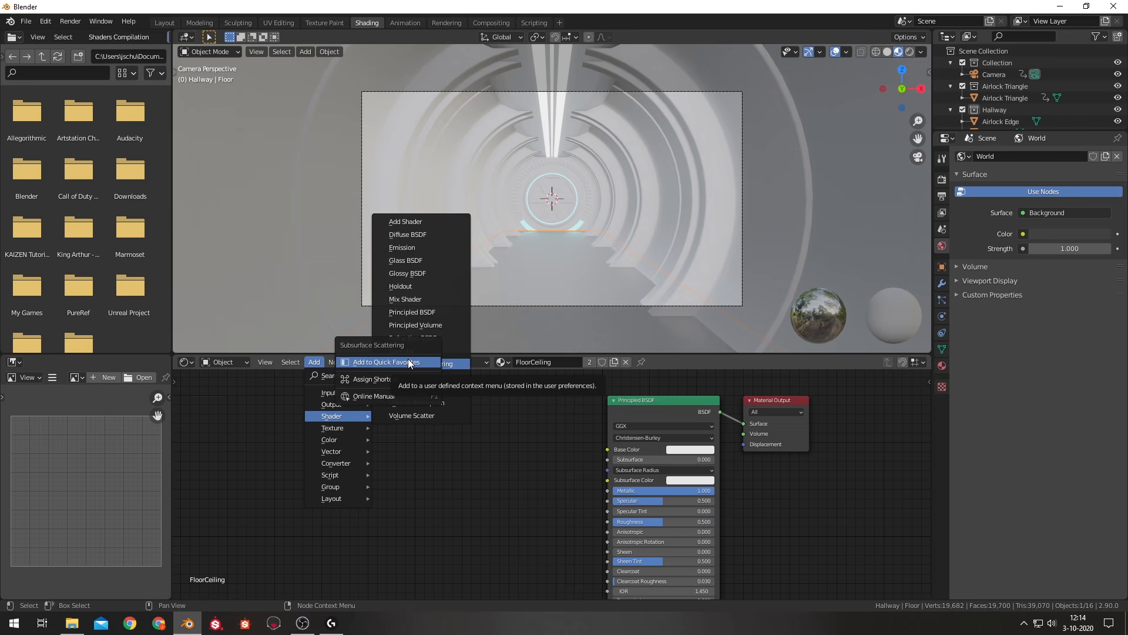
left_click(474, 456)
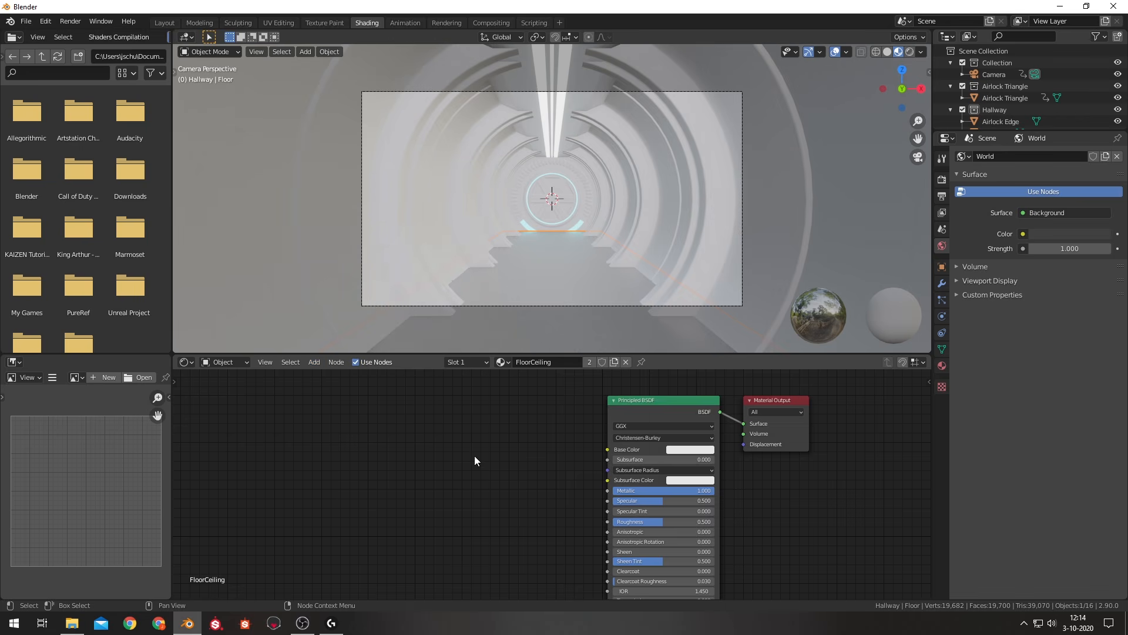
Add a ColorRamp node and connect its Color output to the Principled BSDF's Roughness input.
key("q")
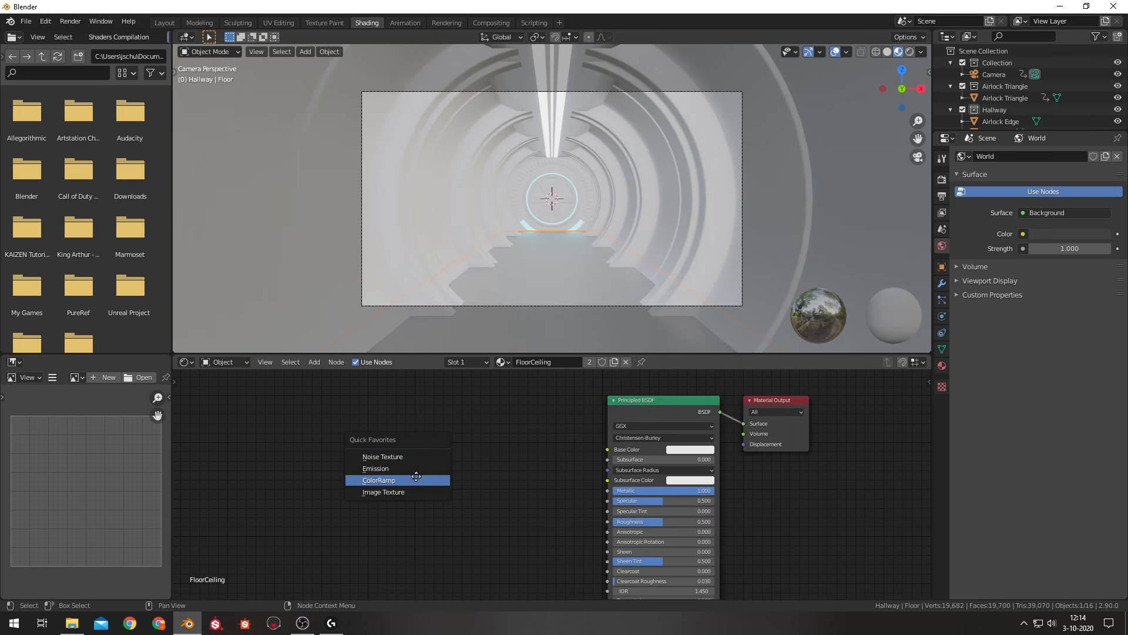
left_click(426, 480)
left_click(464, 441)
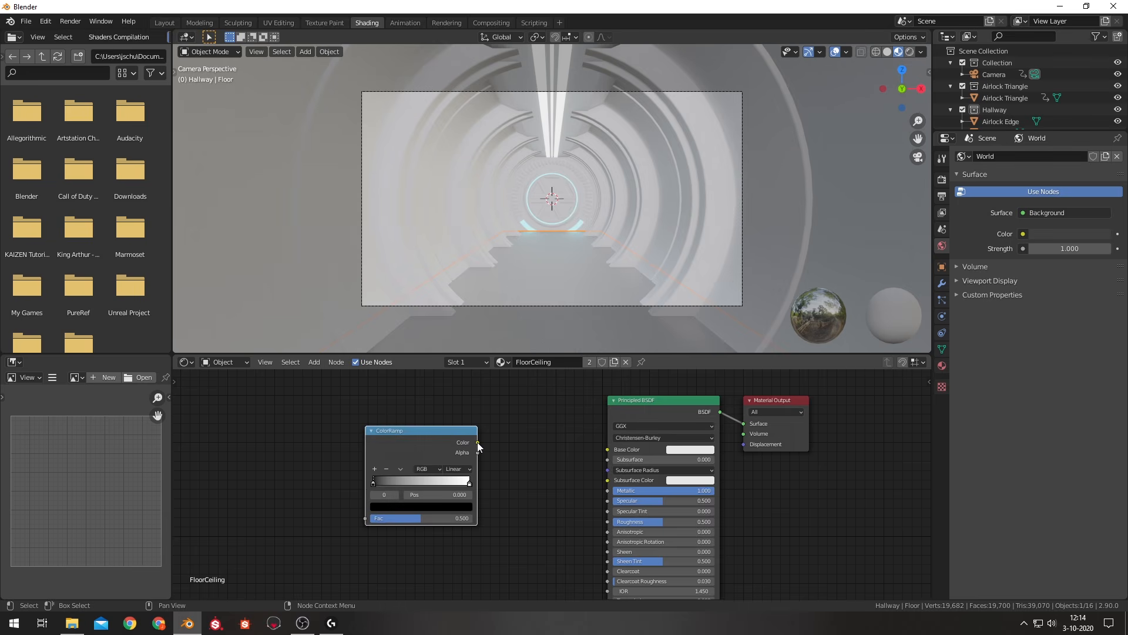
middle_click_drag(529, 434, 526, 421)
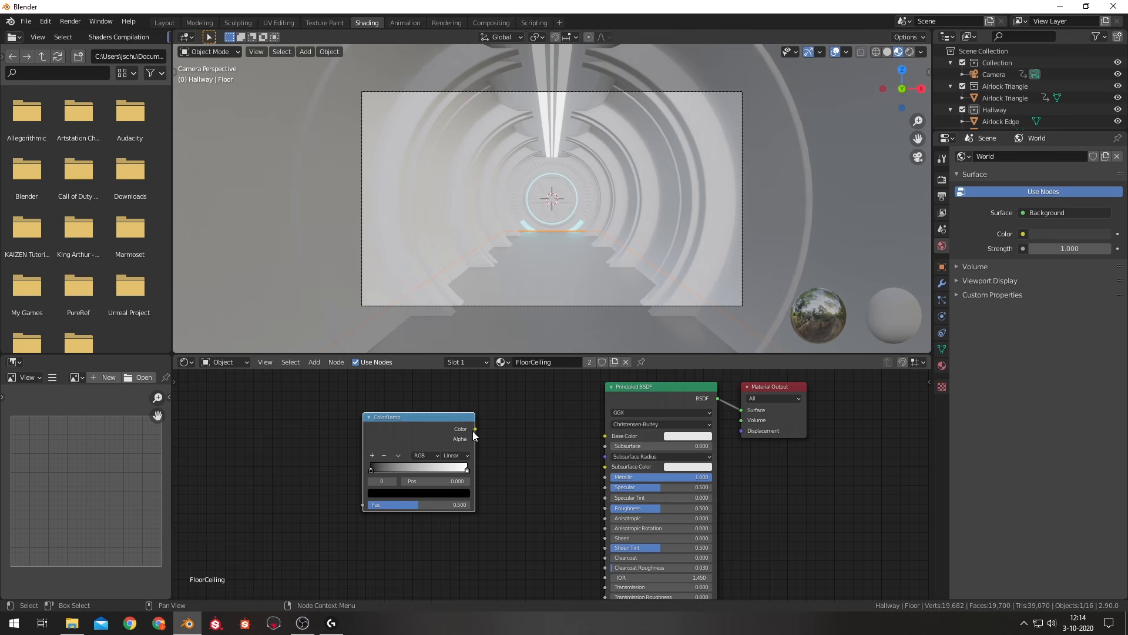
left_click_drag(476, 430, 606, 508)
left_click_drag(450, 418, 530, 434)
middle_click_drag(384, 416, 451, 425)
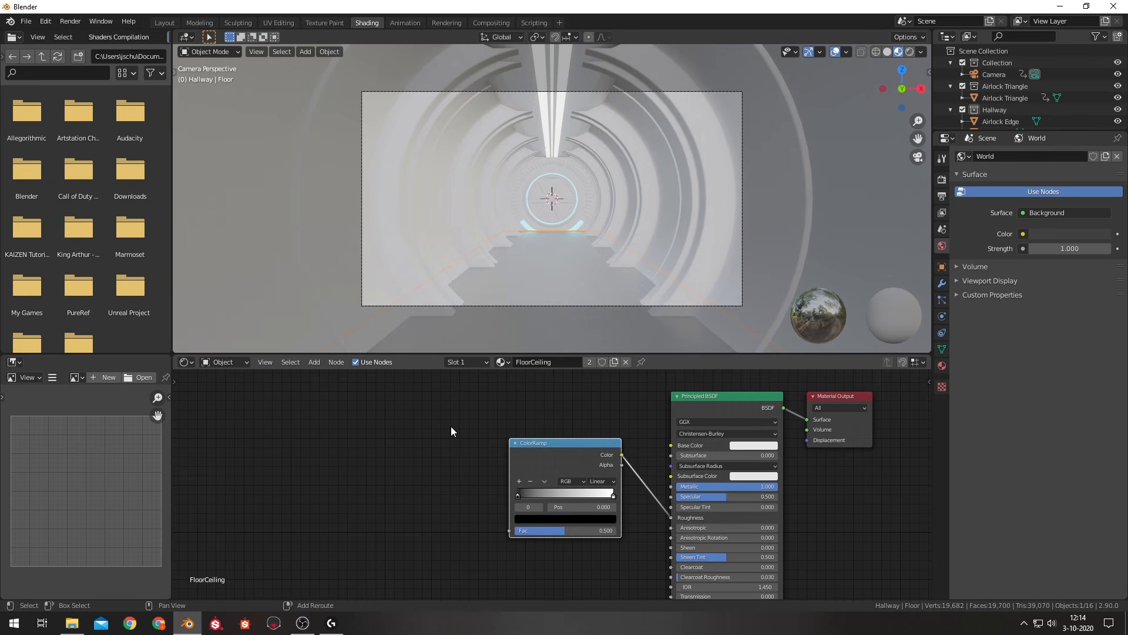
Add a Noise Texture node before the ColorRamp and connect its Fac output to the ColorRamp's Fac input.
left_click(450, 425)
key("q")
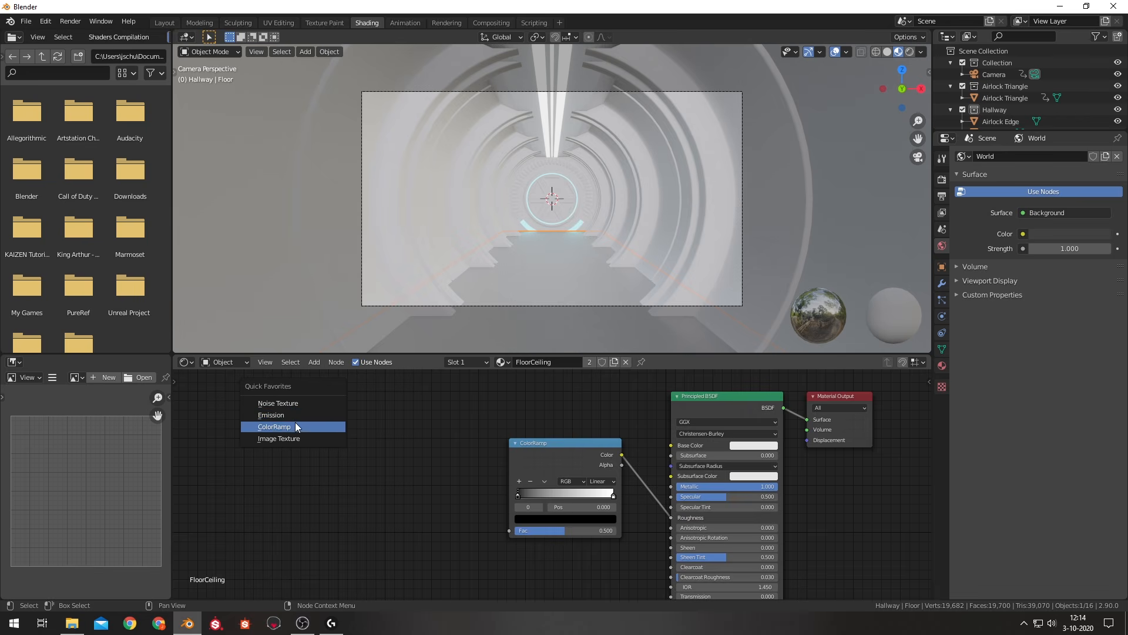
left_click(526, 446)
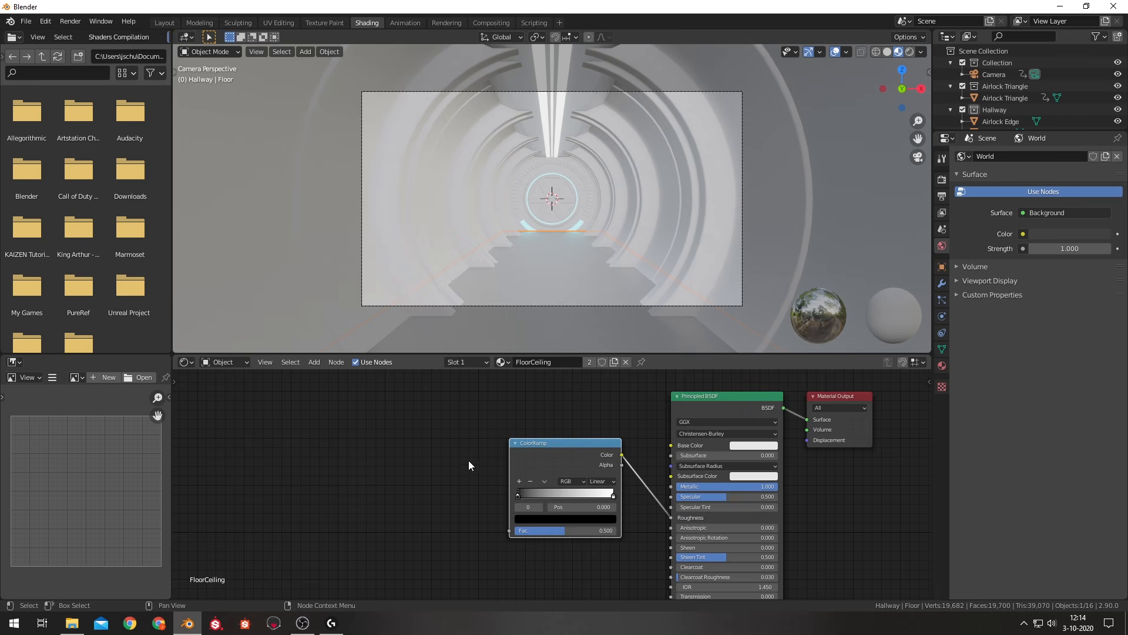
key("q")
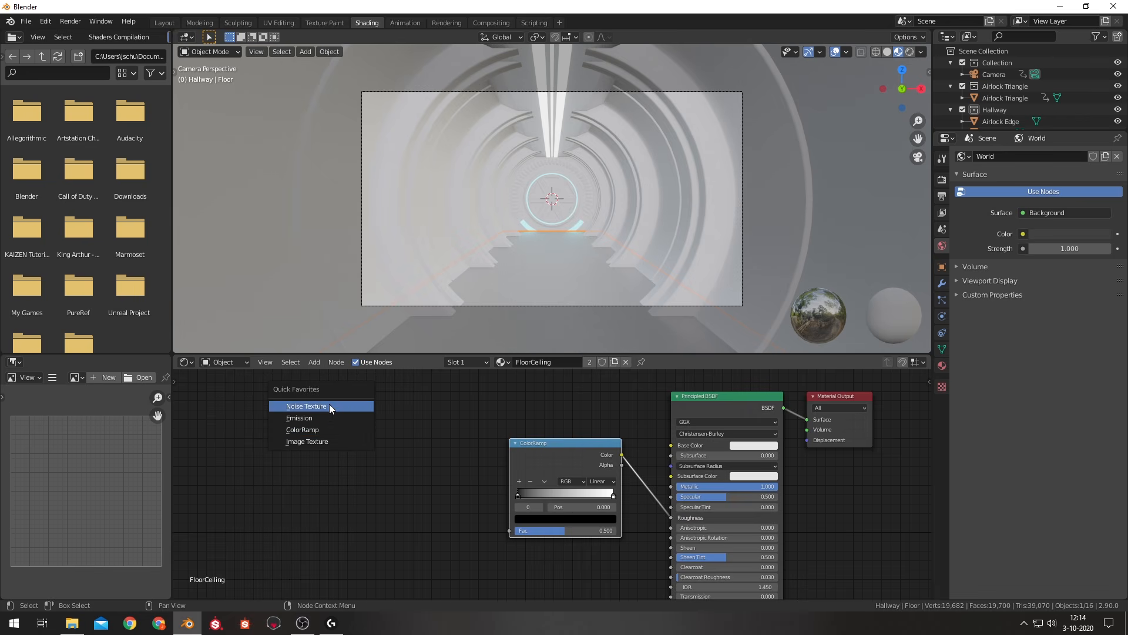
left_click(329, 404)
left_click_drag(434, 436, 509, 530)
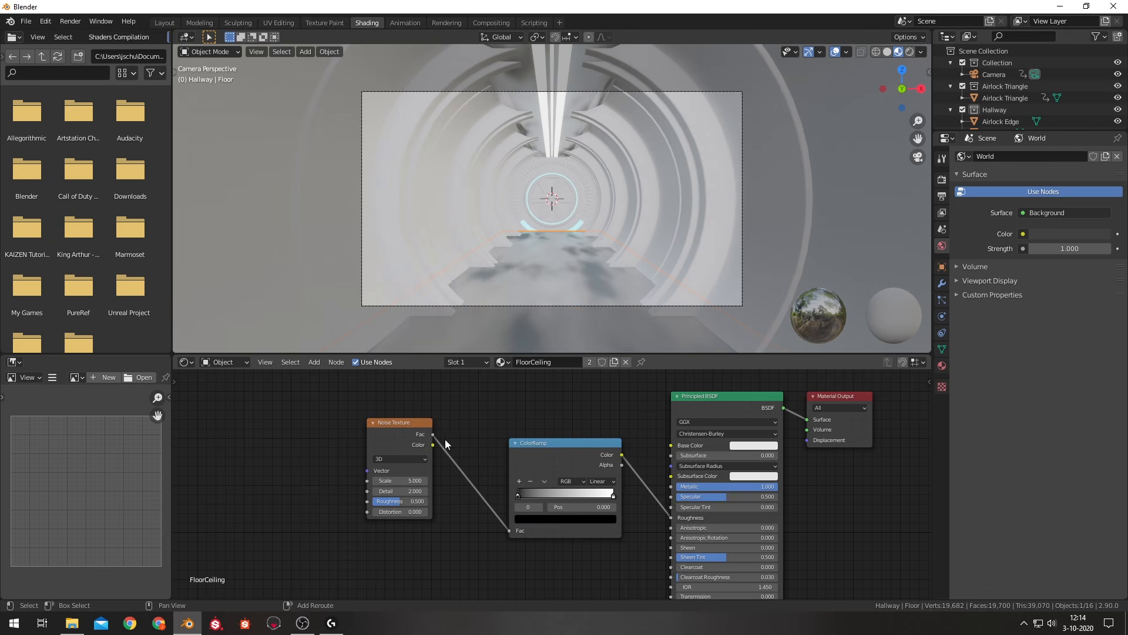
middle_click_drag(445, 441, 475, 445)
left_click_drag(446, 426, 491, 445)
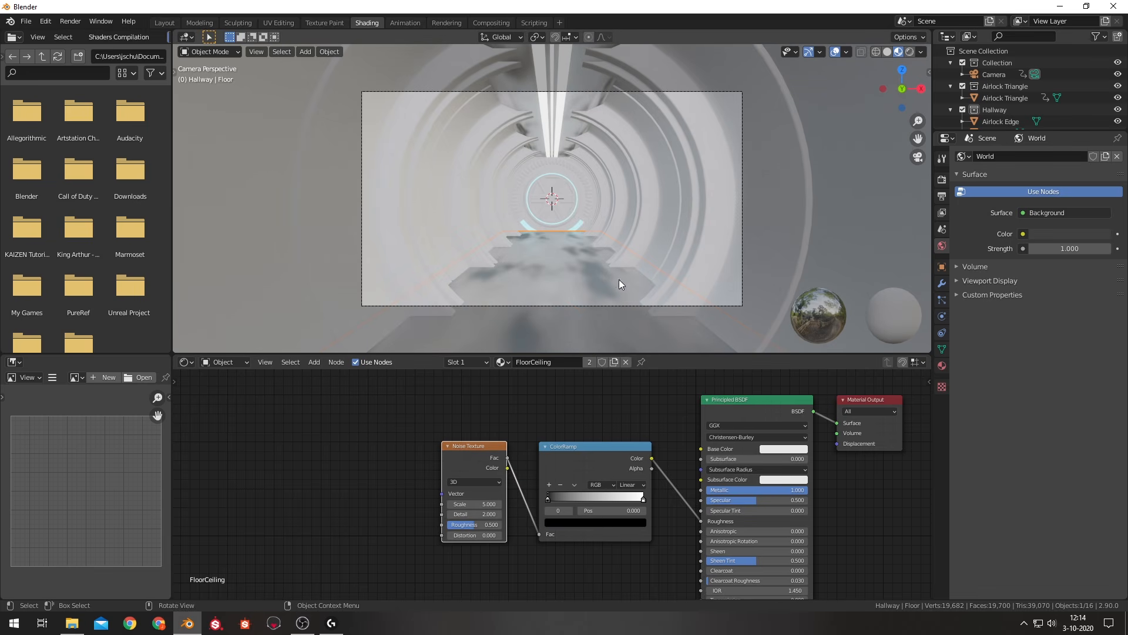
Add linked Texture Coordinate and Mapping nodes to the Noise Texture's Vector input with Node Wrangler.
middle_click_drag(428, 419, 453, 422)
key("ctrl+t")
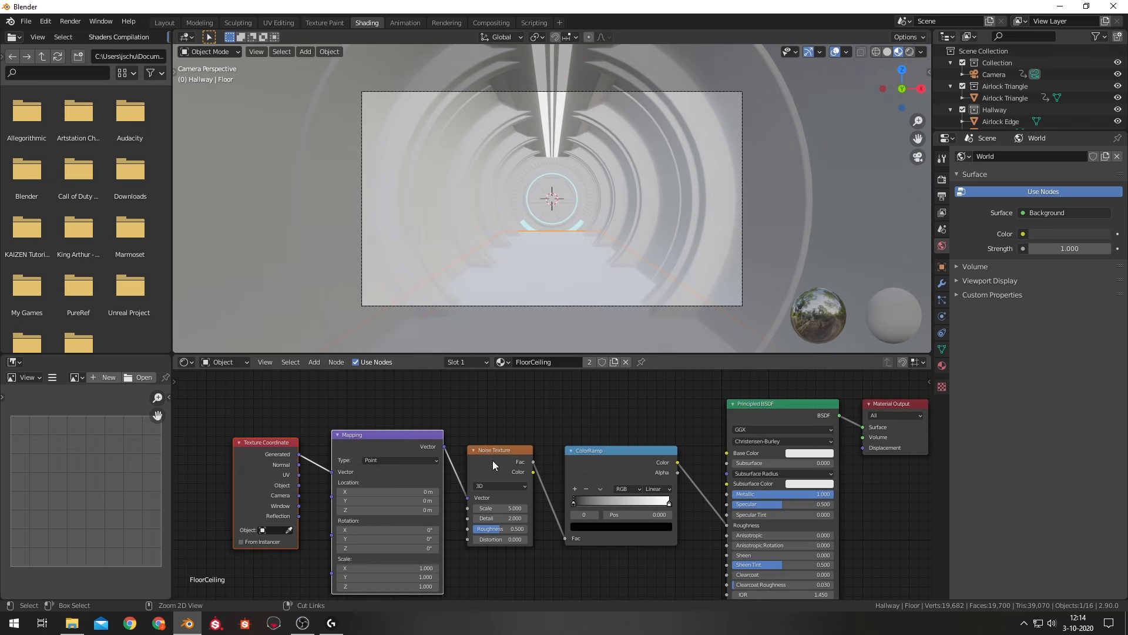
middle_click_drag(478, 411, 481, 385)
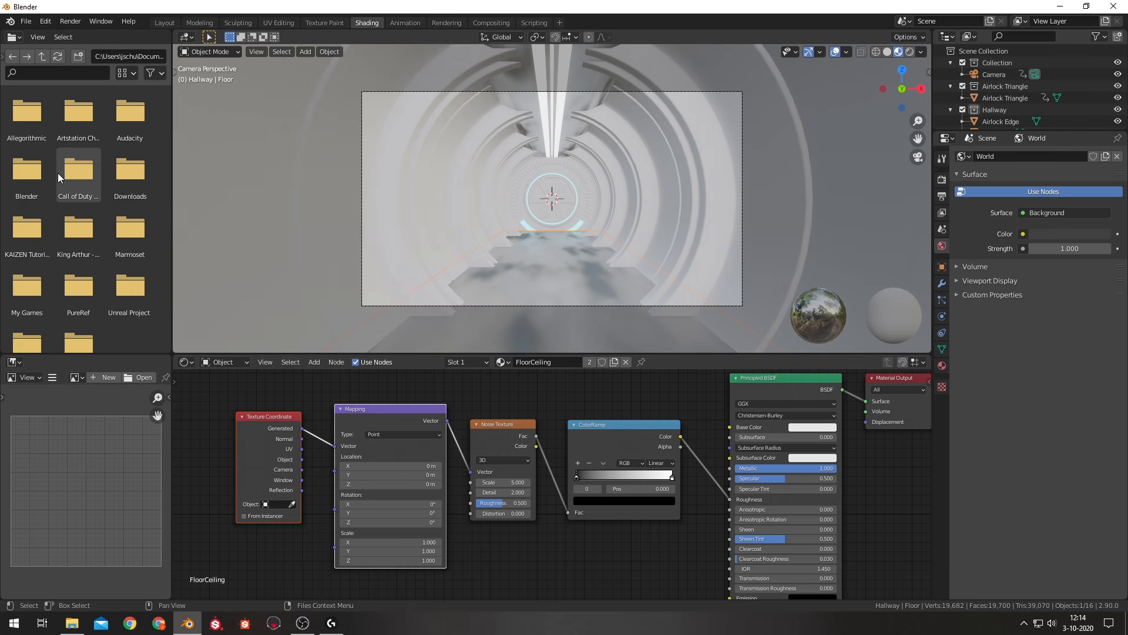
Search the add-on preferences for "node wrangler" to check whether Node Wrangler is enabled, and close the preferences.
left_click(45, 21)
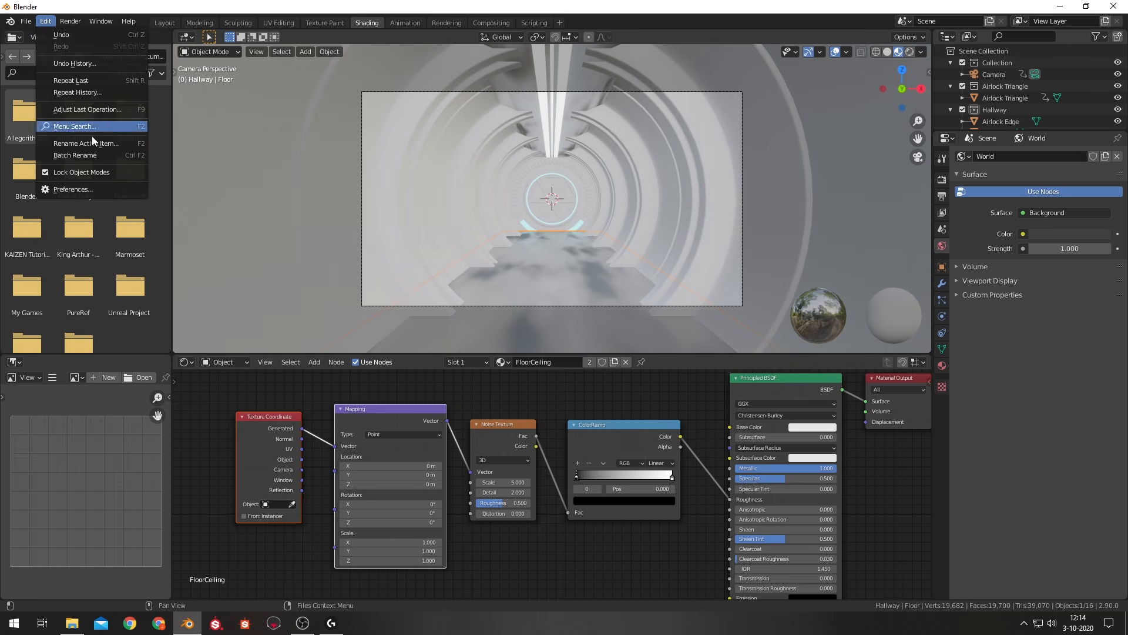
left_click(84, 189)
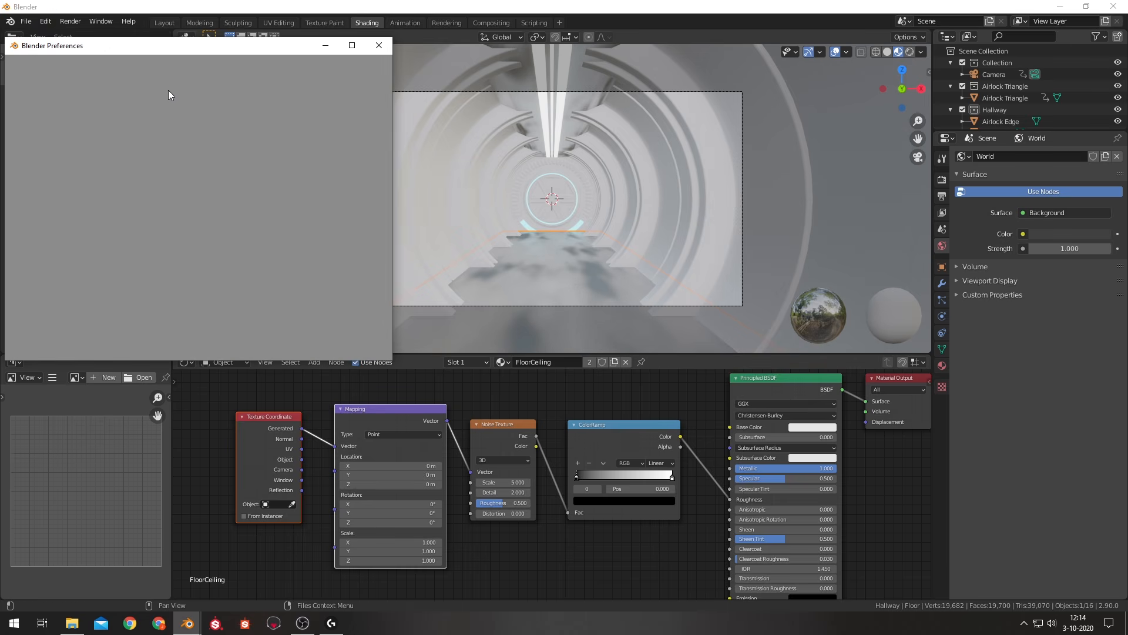
left_click_drag(147, 47, 287, 67)
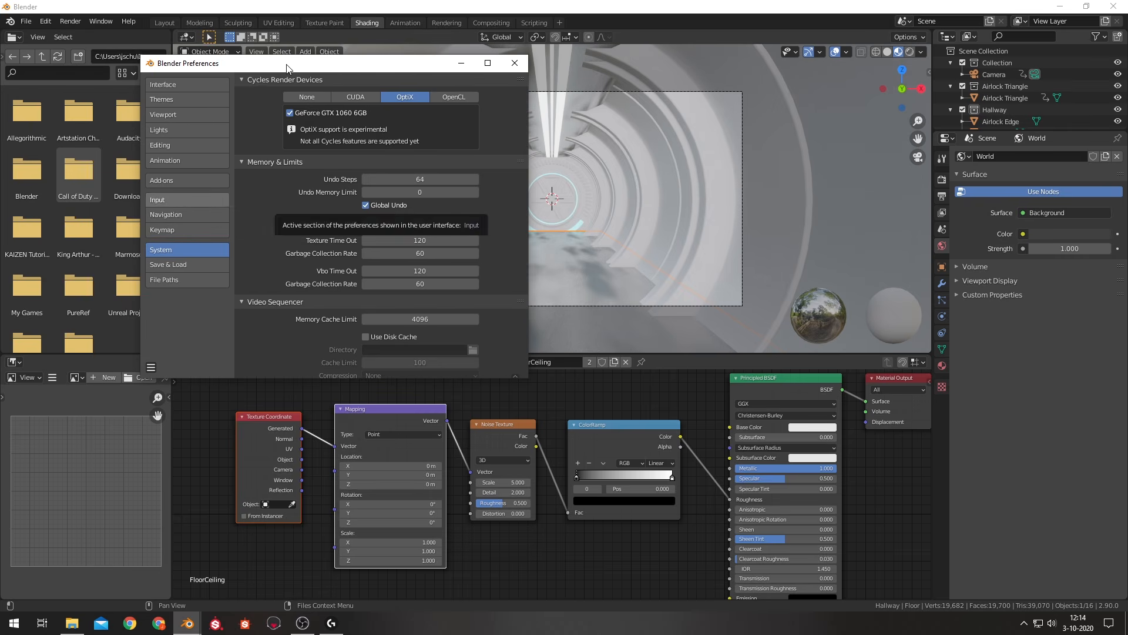
left_click(168, 181)
left_click(461, 97)
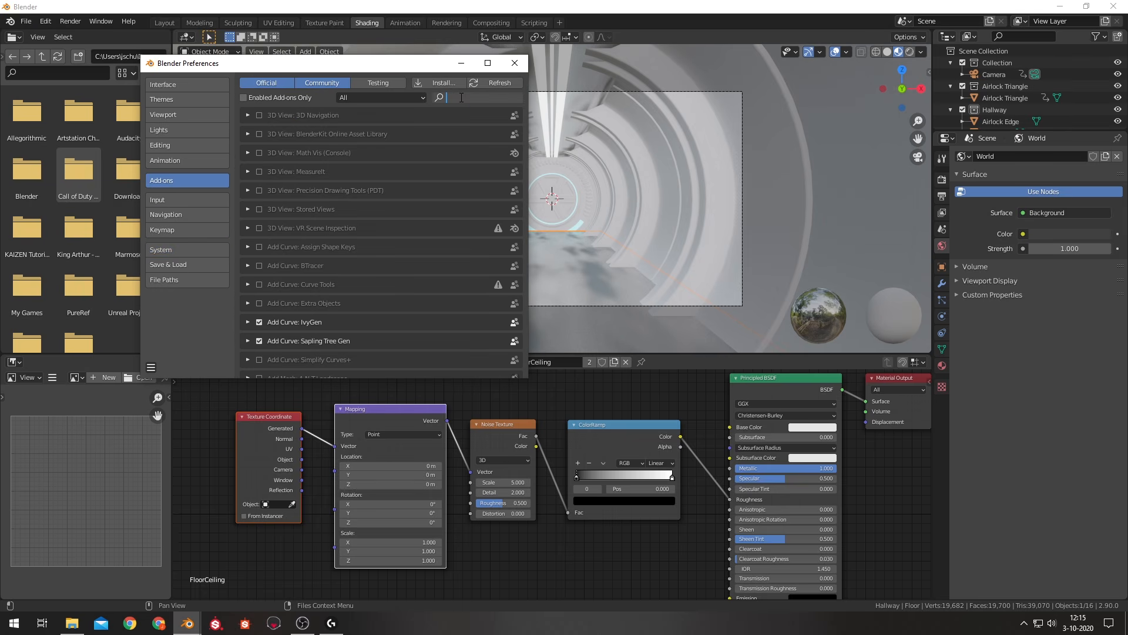
type("node wron")
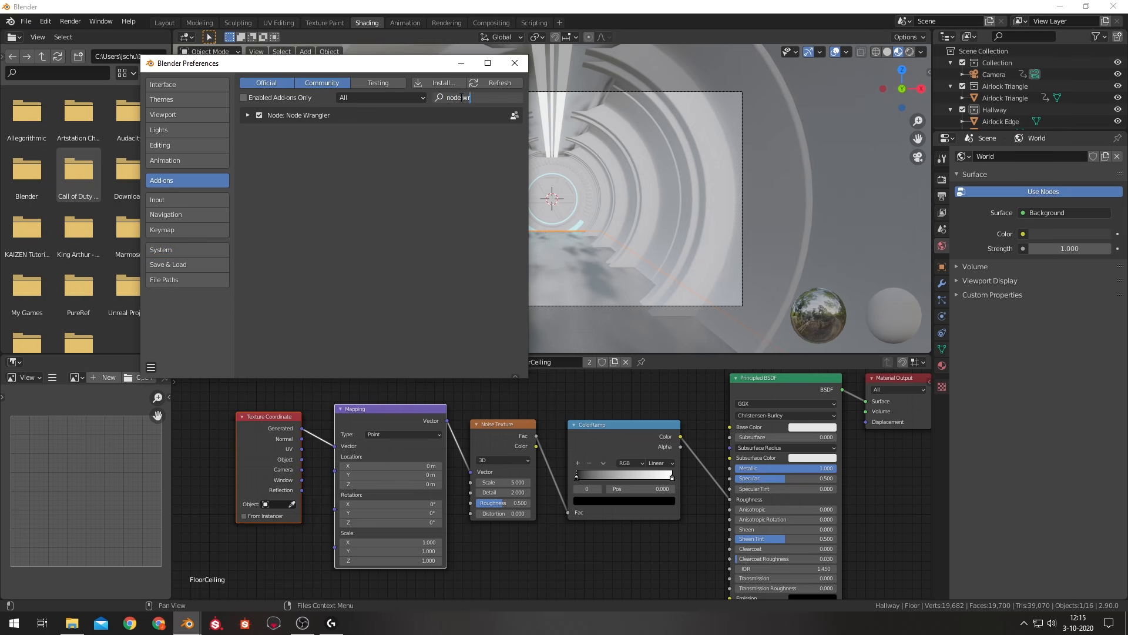
key("BackSpace")
key("BackSpace")
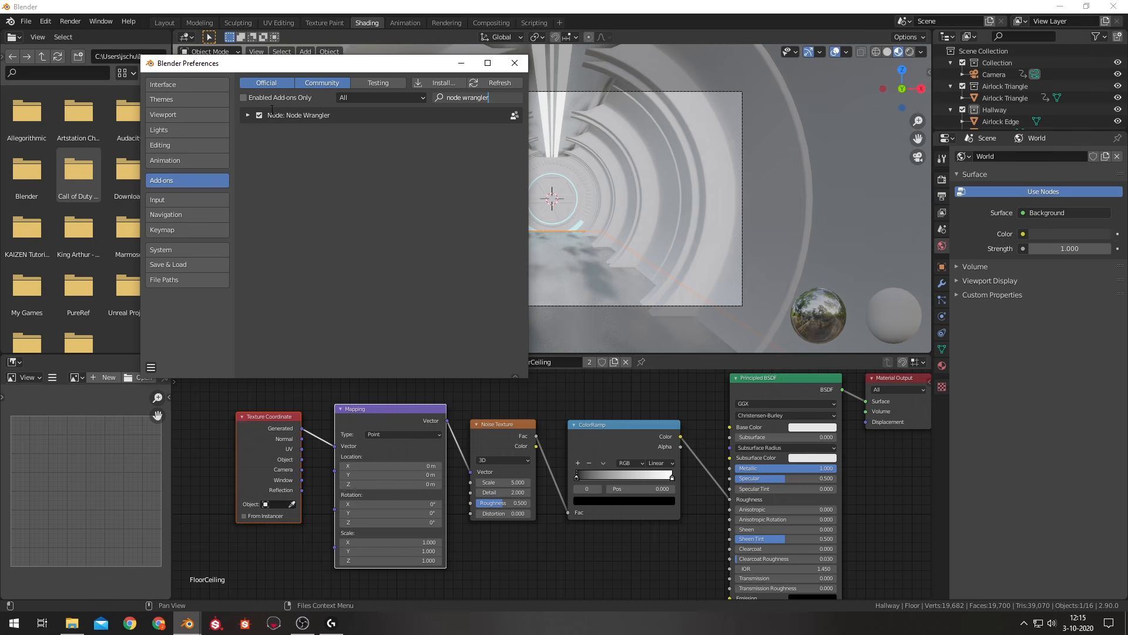
left_click(514, 63)
scroll(542, 392, "down", 1)
middle_click_drag(549, 445, 525, 419)
scroll(501, 455, "up", 2)
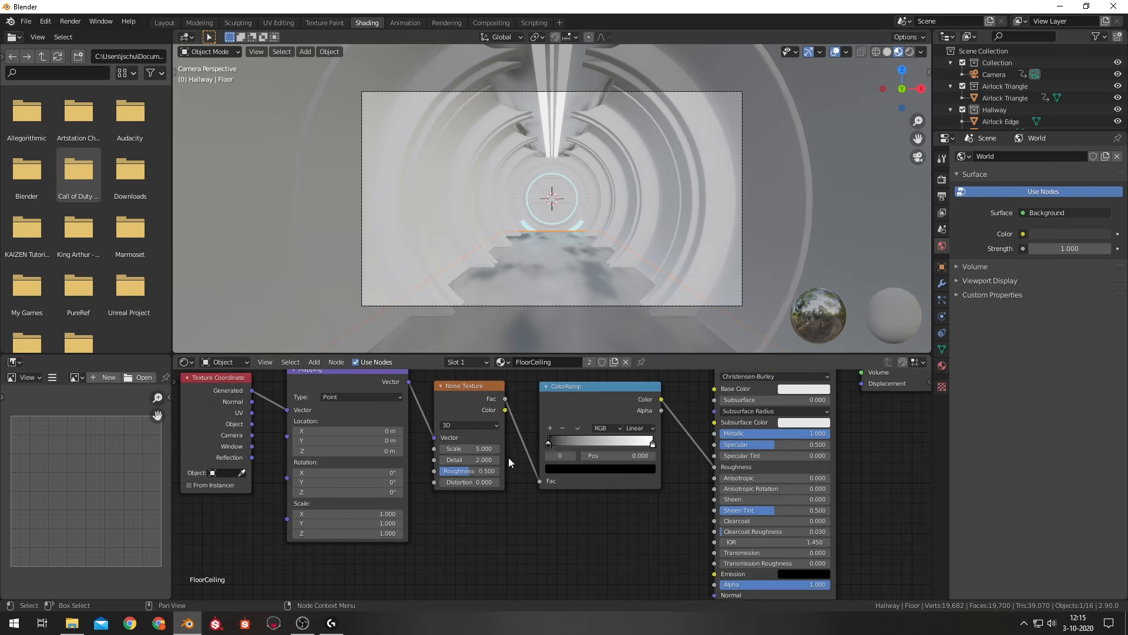
Set the Noise Texture's Scale to 20 and its Detail to 10.
left_click(469, 448)
type("2.0")
key("Return")
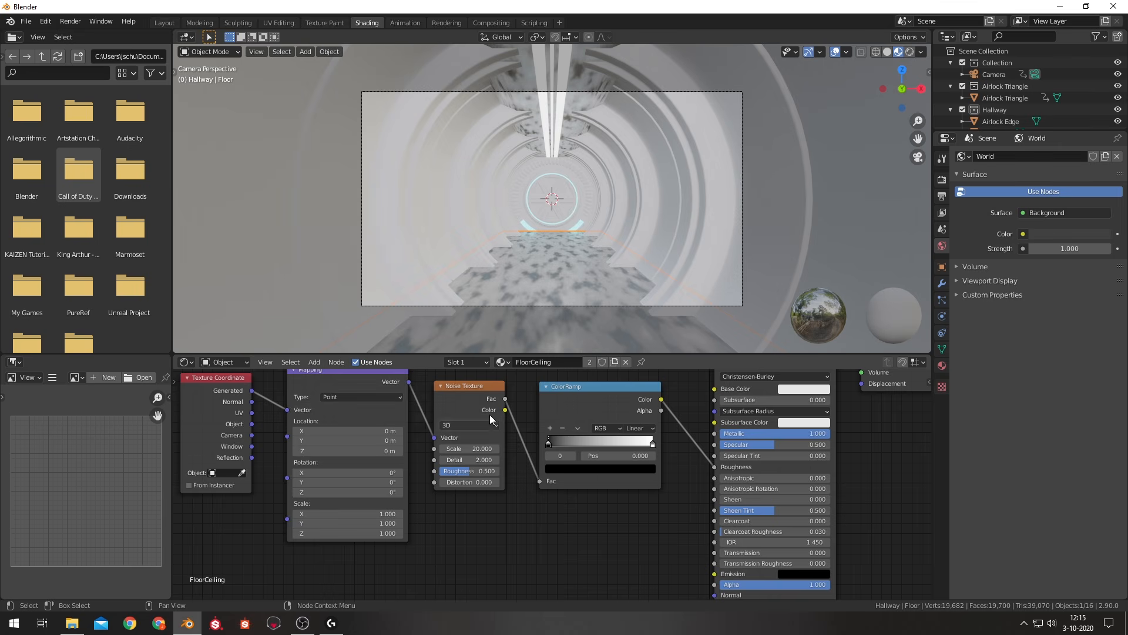
left_click(474, 460)
type("10")
key("Return")
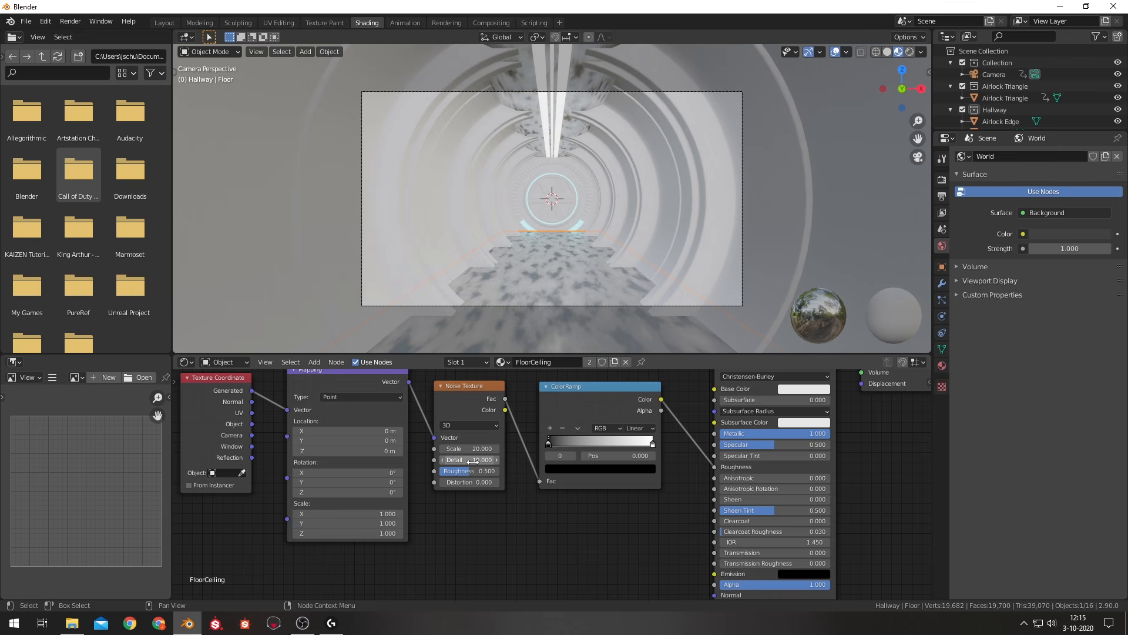
Set the Noise Texture's Roughness to 0.75 and its Distortion to 0.1.
mouse_move(479, 474)
left_mouse_down()
mouse_move(510, 475)
mouse_move(483, 470)
left_mouse_up()
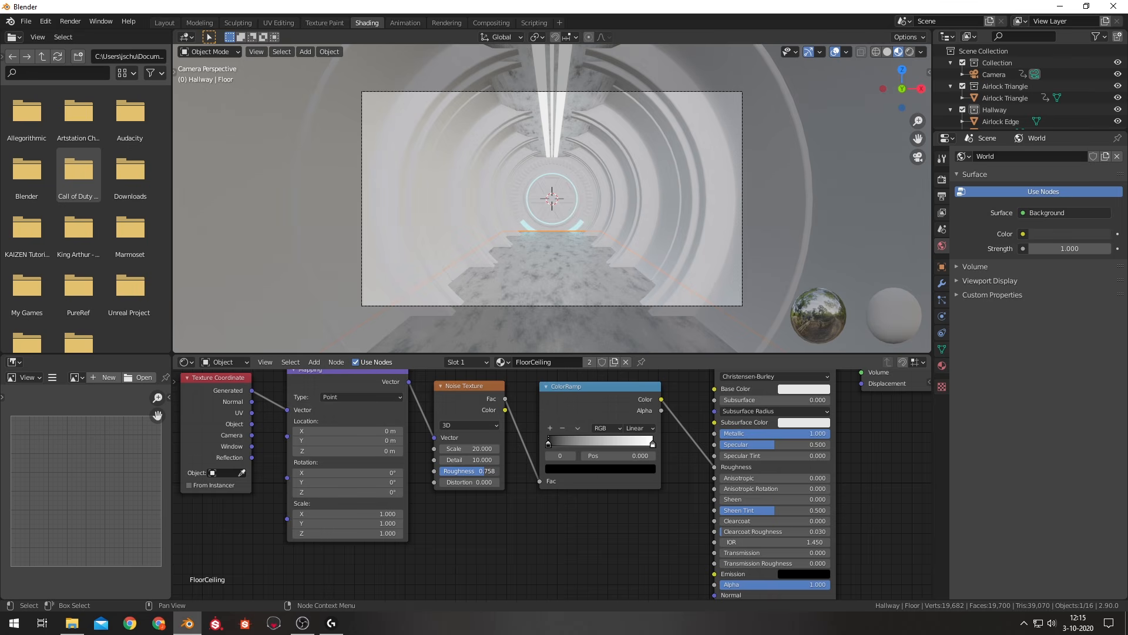
left_click(485, 471)
type("0.75")
key("Return")
mouse_move(481, 482)
left_mouse_down()
mouse_move(493, 482)
mouse_move(475, 482)
left_mouse_up()
scroll(520, 506, "down", 1)
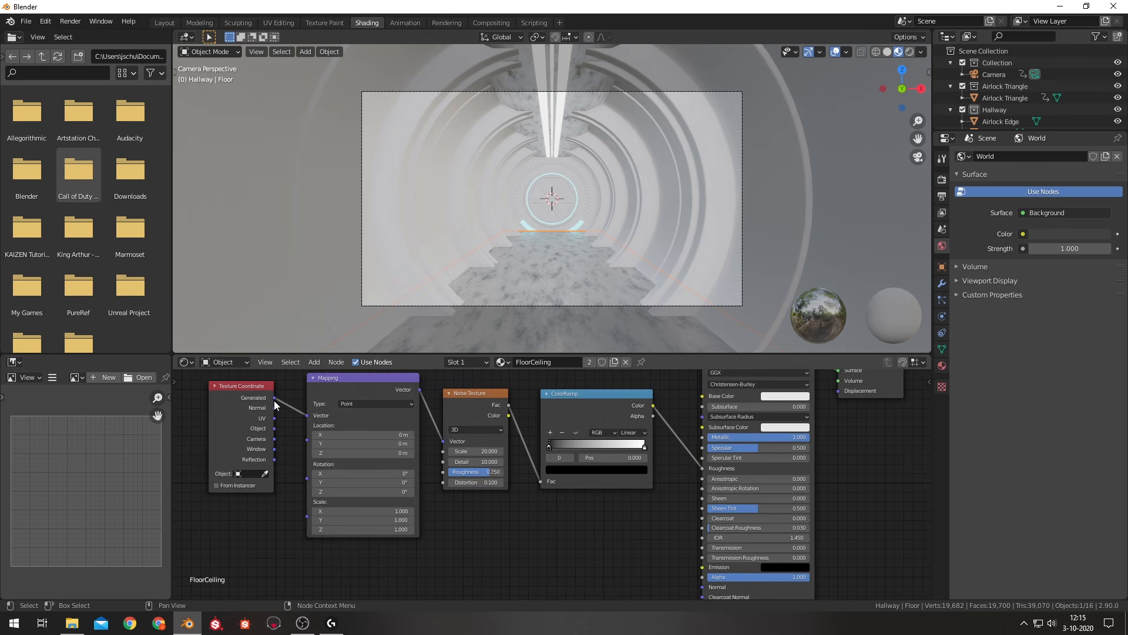
Feed the Mapping node's Vector from the Texture Coordinate's Object output and move the ColorRamp's black stop to position 0.4.
left_click_drag(273, 428, 307, 415)
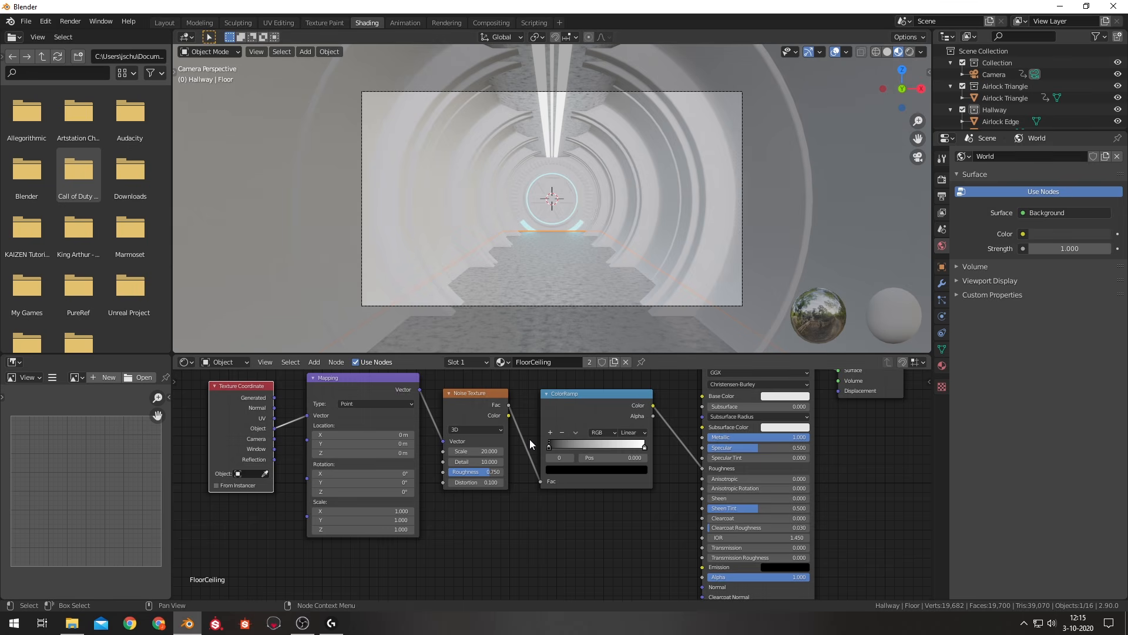
mouse_move(548, 446)
left_mouse_down()
mouse_move(582, 457)
mouse_move(549, 456)
left_mouse_up()
left_click_drag(641, 449, 633, 449)
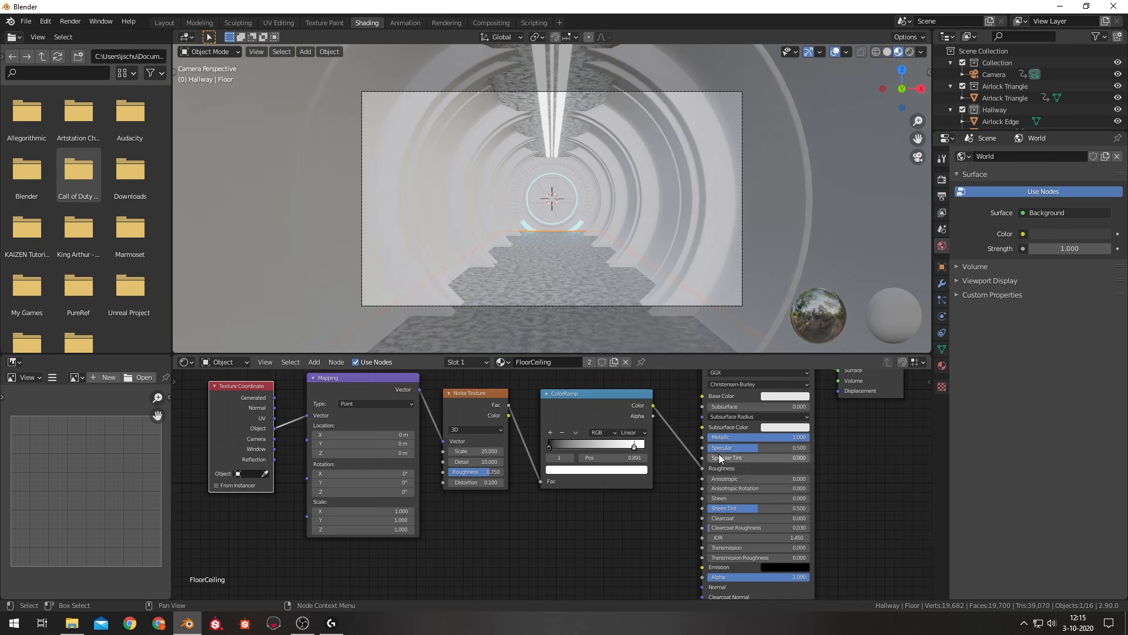
left_click_drag(631, 446, 644, 446)
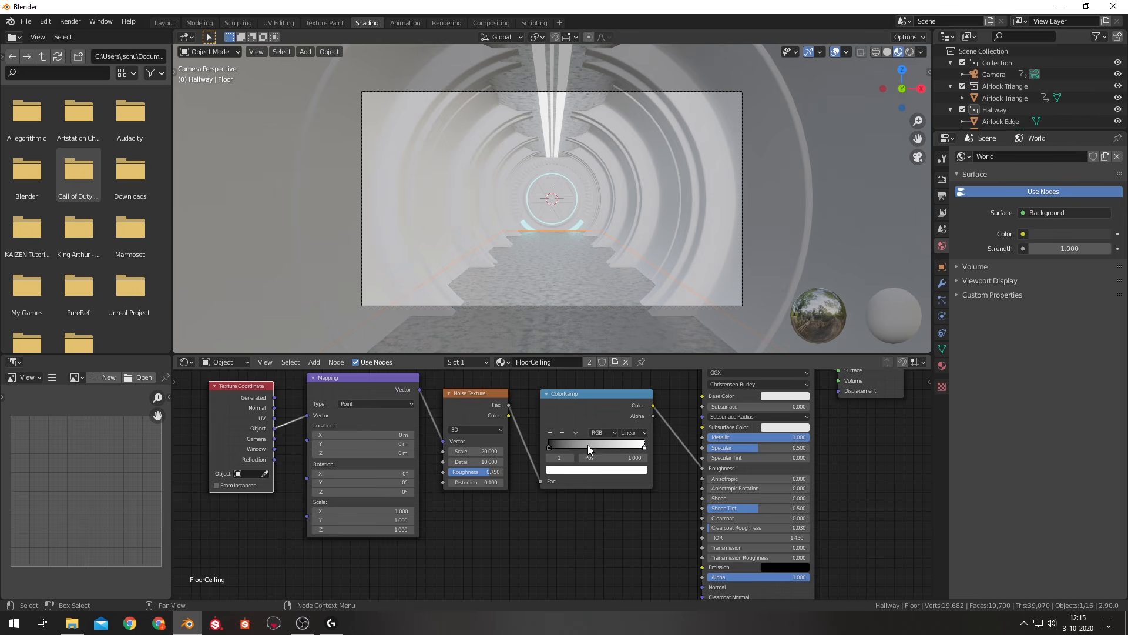
left_click_drag(548, 446, 577, 463)
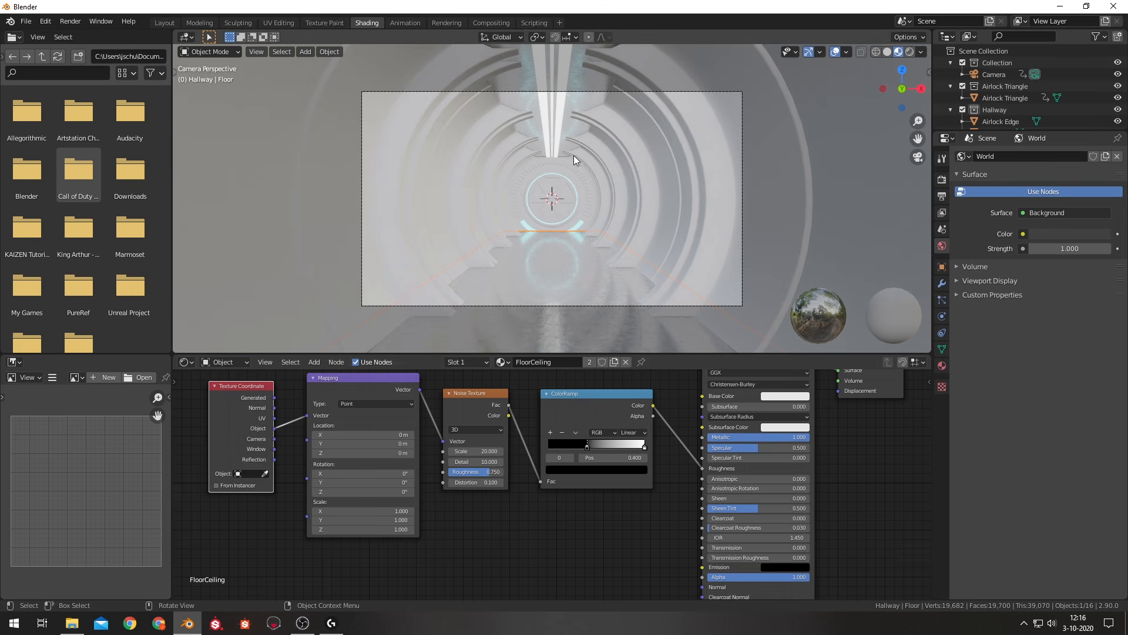
left_click(943, 365)
scroll(981, 431, "down", 5)
left_click(991, 441)
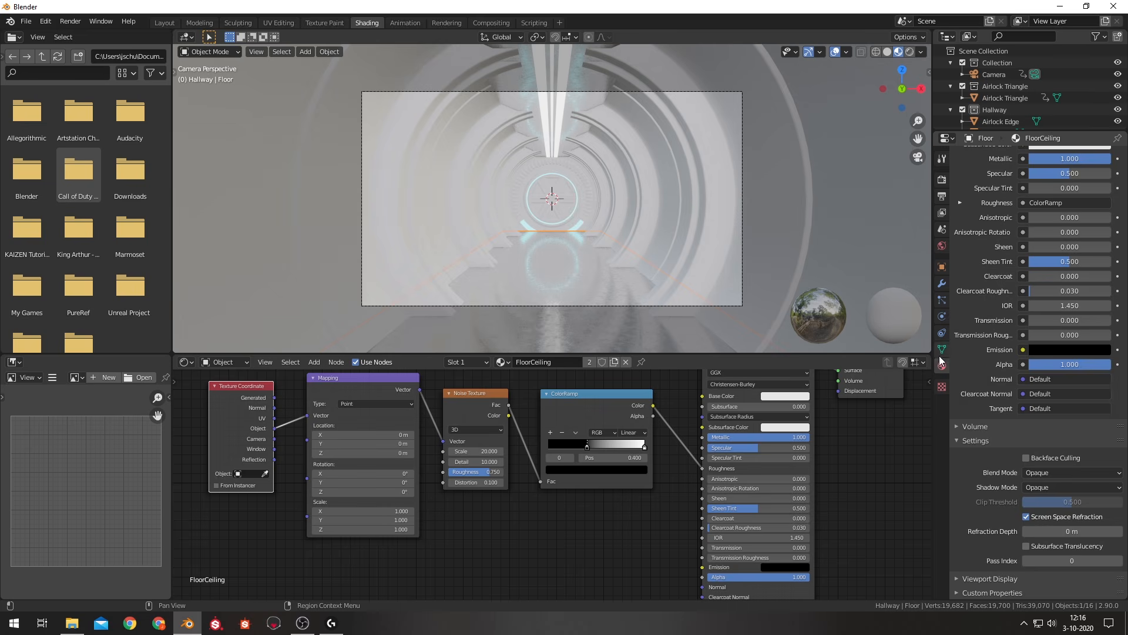
left_click(942, 179)
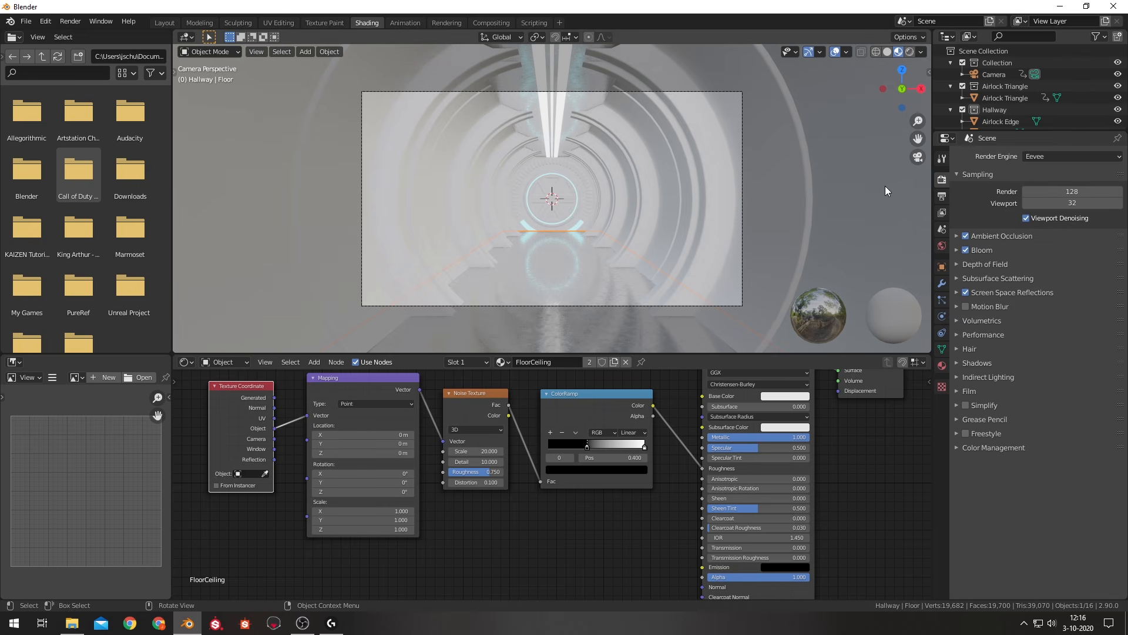
Duplicate the Texture Coordinate, Mapping, Noise Texture and ColorRamp chain above the original and connect the copy's Color output to Base Color.
key("Home")
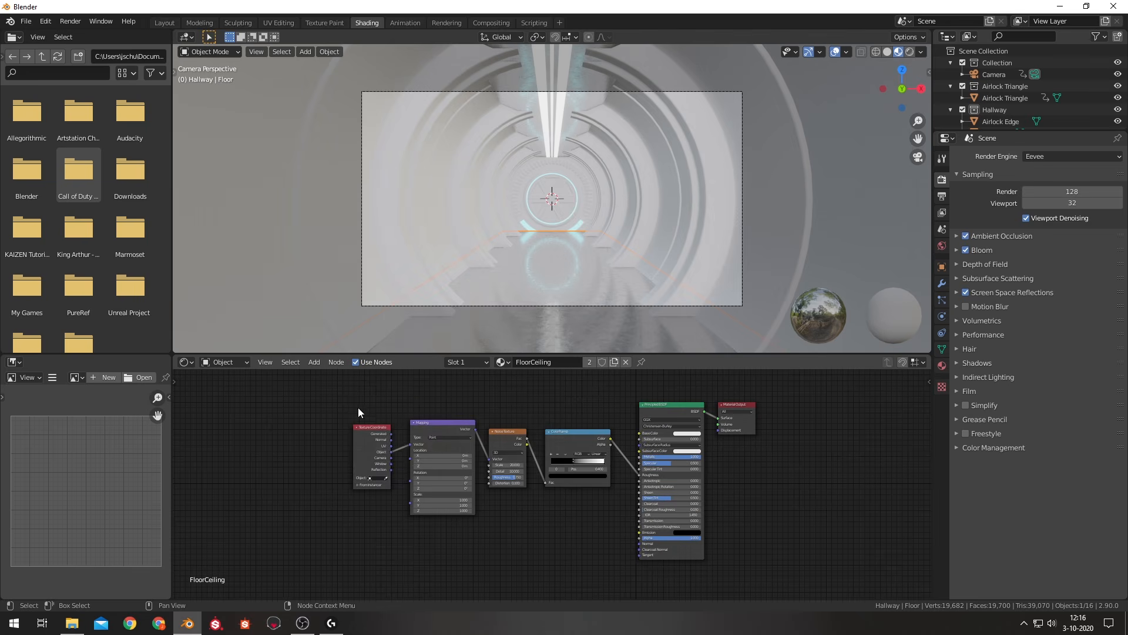
left_click_drag(332, 404, 572, 486)
key("g")
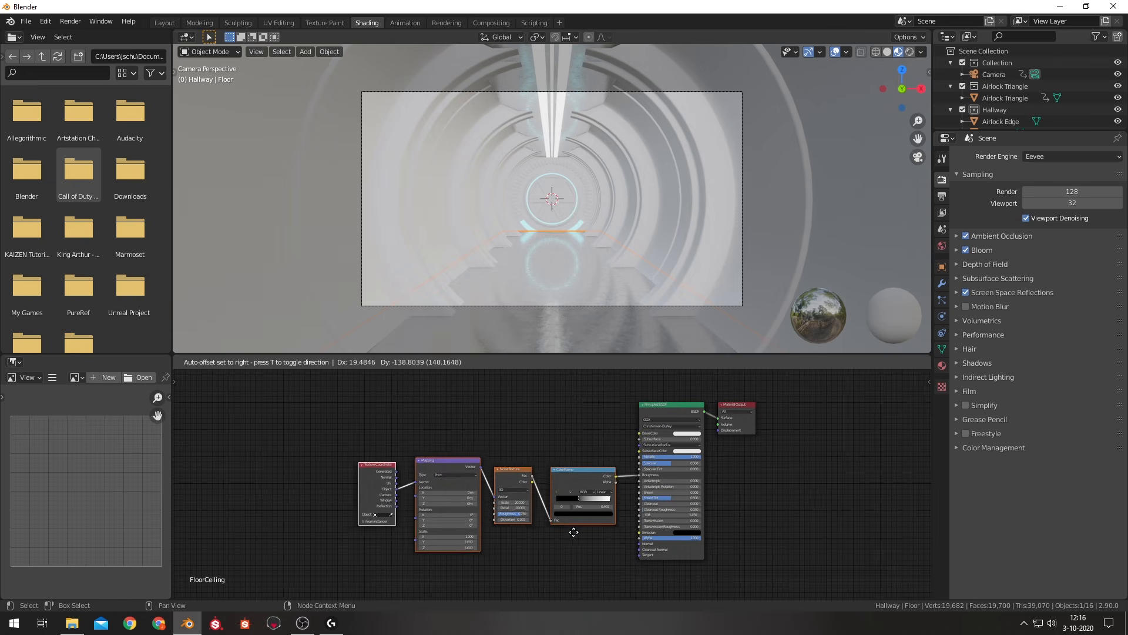
left_click_drag(310, 404, 583, 513)
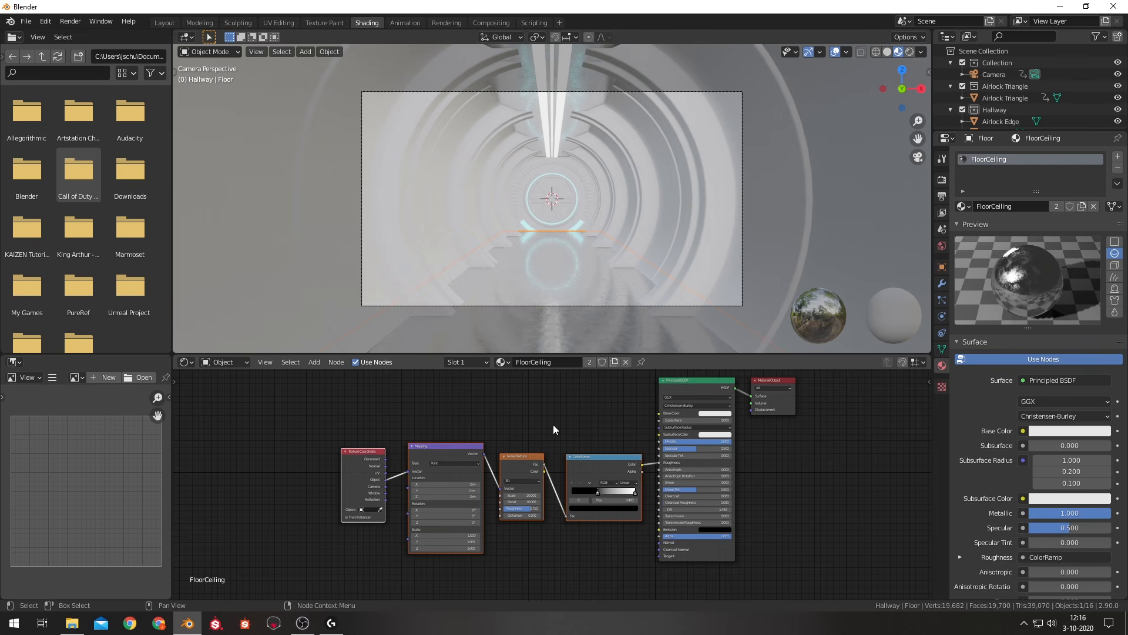
key("shift+d")
left_click(590, 453)
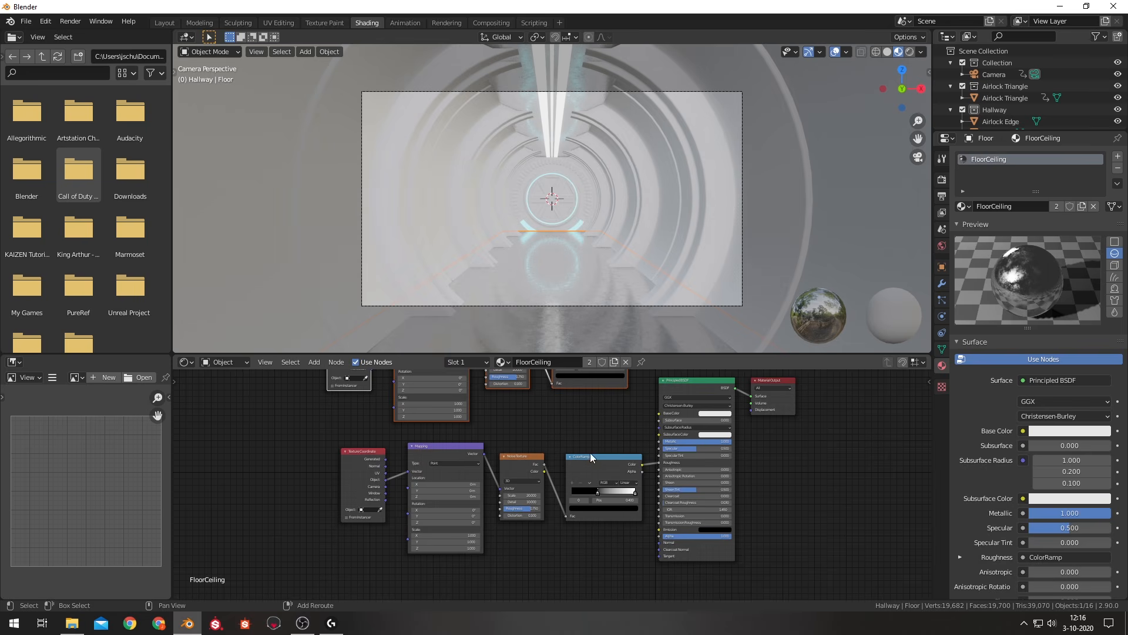
scroll(590, 453, "up", 5, "shift")
left_click_drag(636, 410, 665, 492)
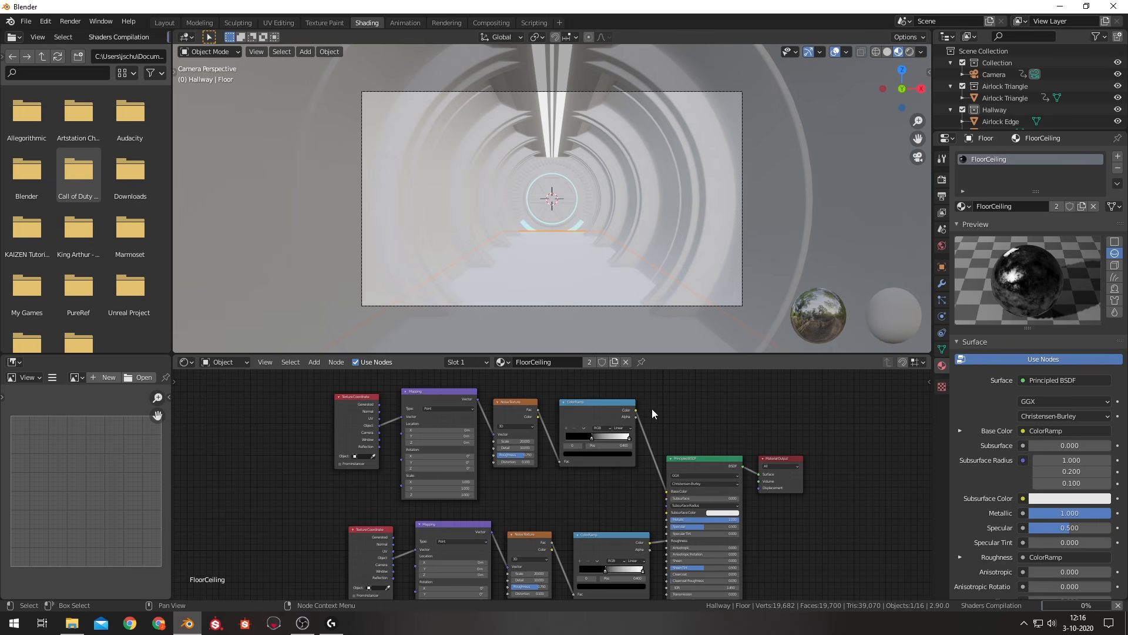
Set the dark stop of the Base Color ColorRamp to a dark grey with a value of 0.297.
scroll(599, 496, "up", 4)
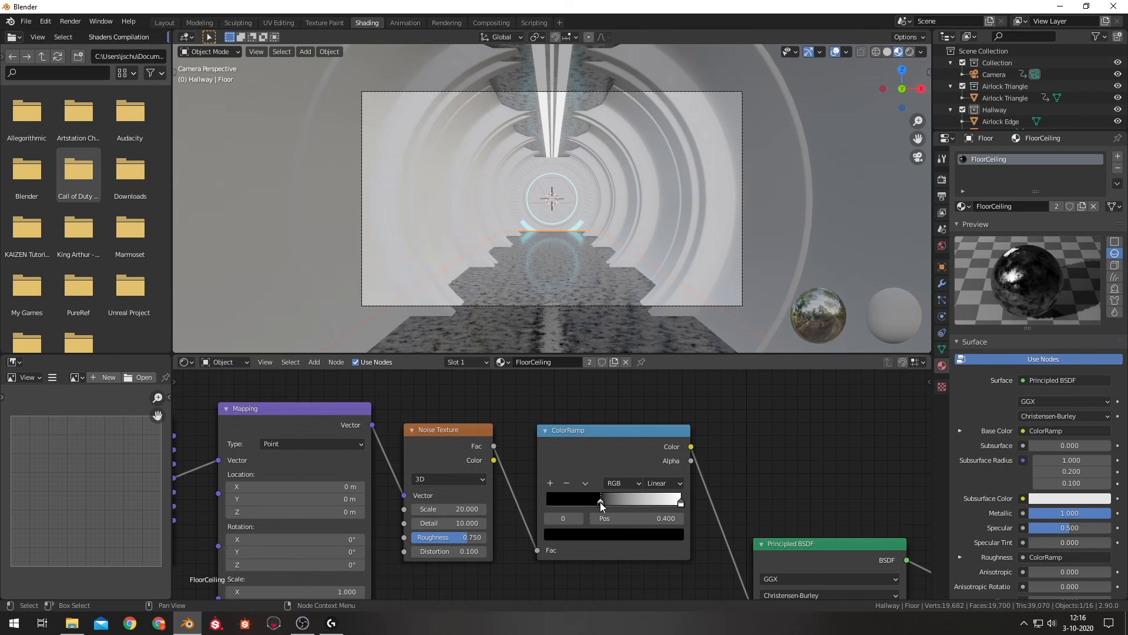
left_click(600, 535)
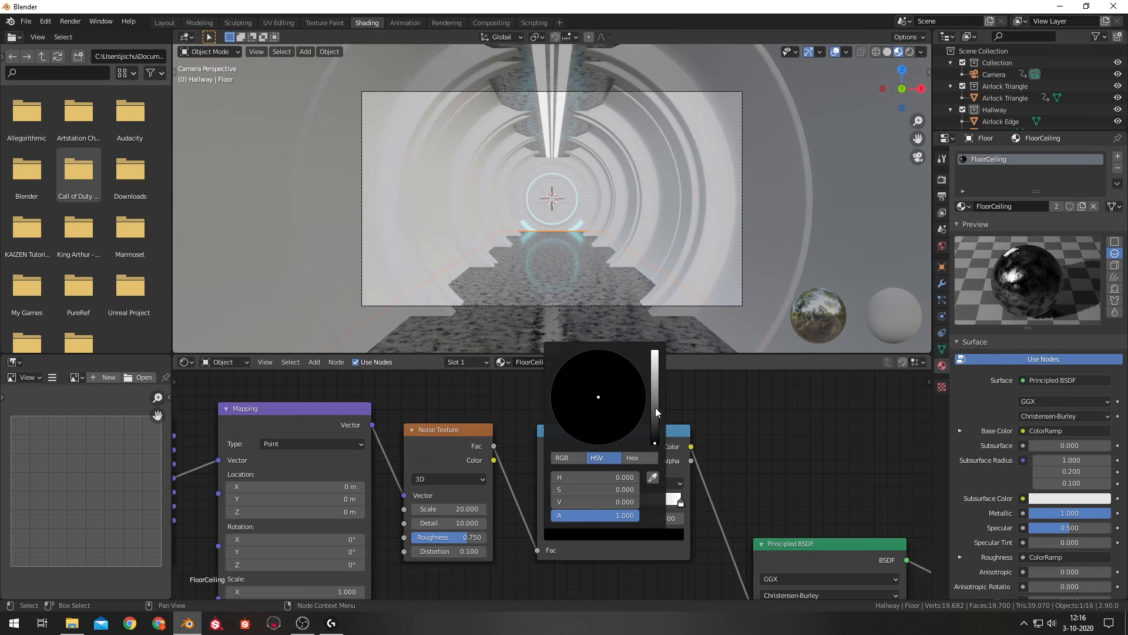
left_click(656, 411)
left_click_drag(595, 502, 590, 501)
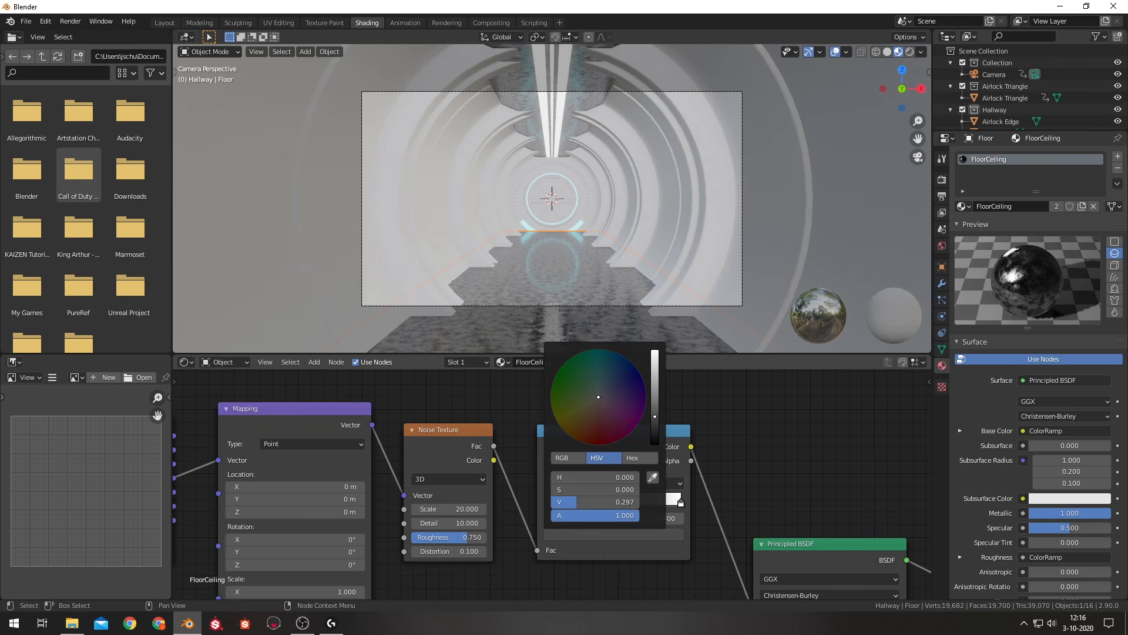
Change the light stop of the Base Color ColorRamp to a darkened, slightly warm greyish beige.
left_click(680, 504)
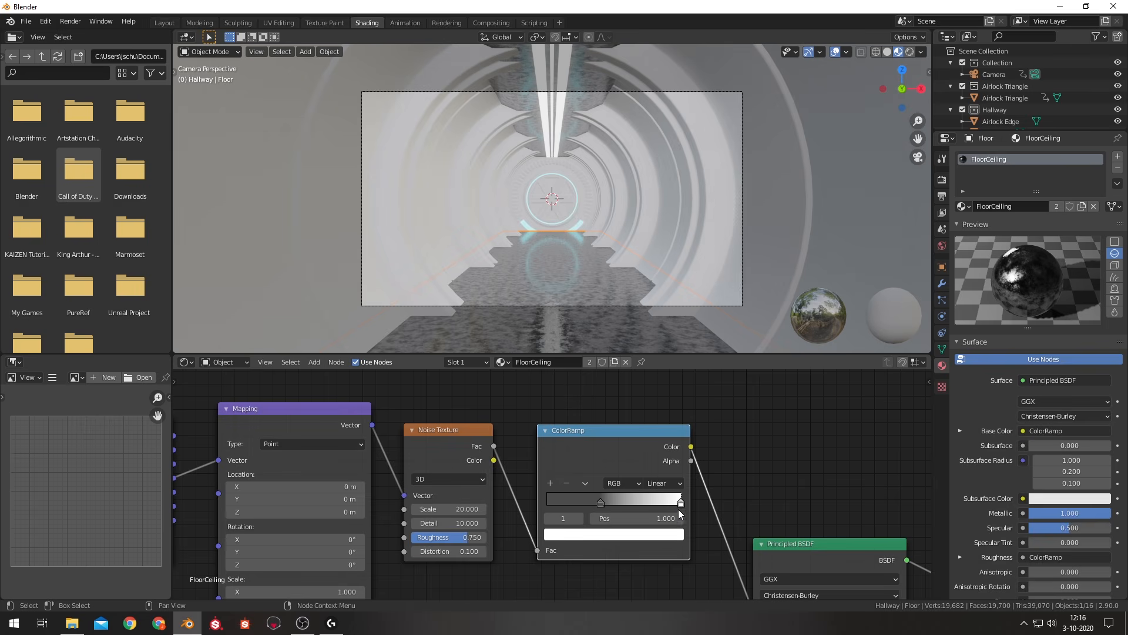
left_click(663, 535)
left_click_drag(601, 405, 594, 400)
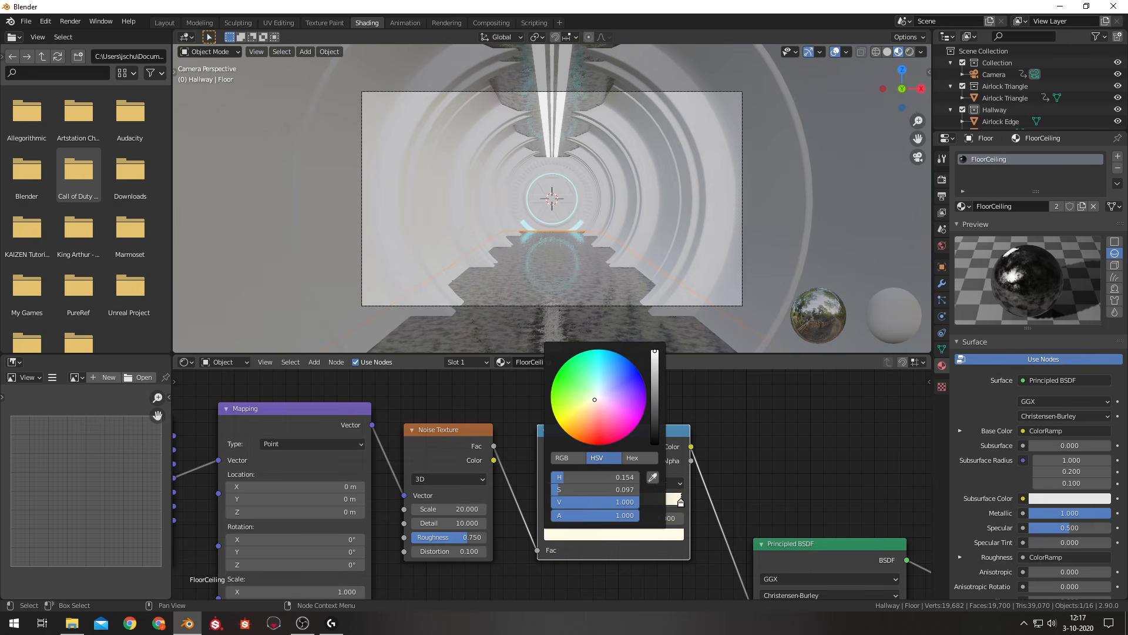
left_click(654, 378)
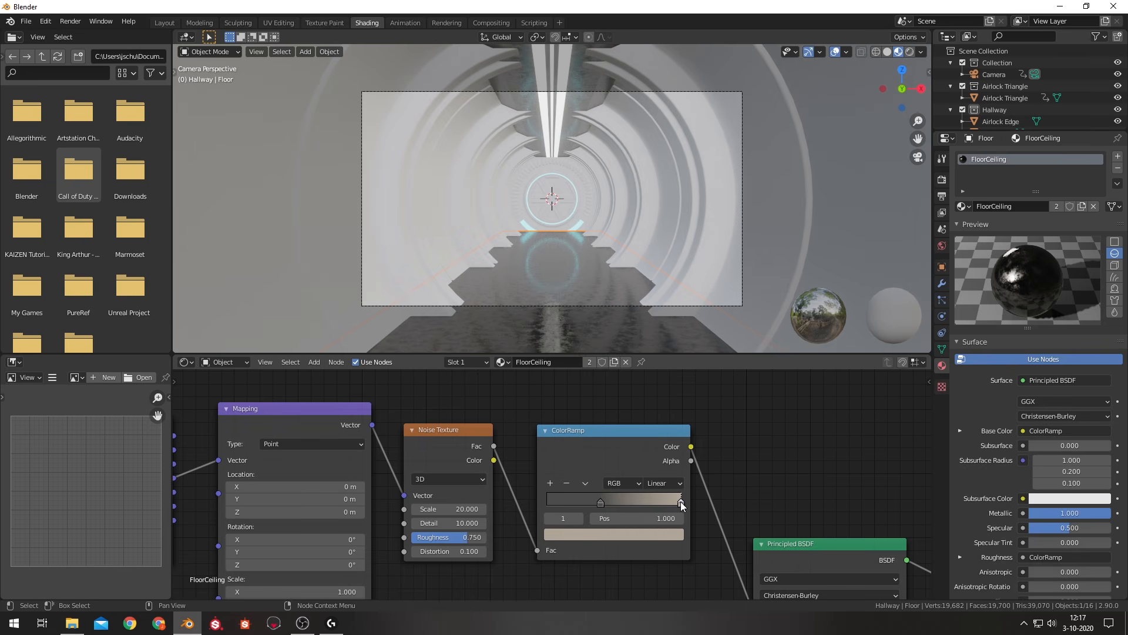
left_click(658, 535)
middle_click_drag(612, 459, 614, 422)
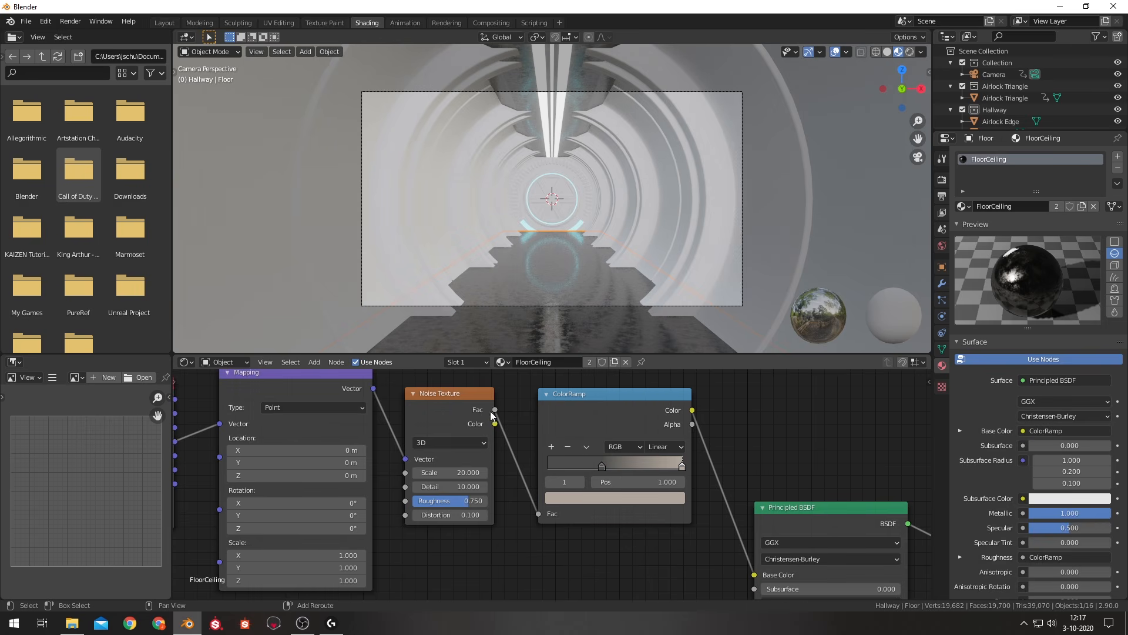
Set the Base Color Noise Texture's Scale to 10, and shift its ColorRamp's light stop inward and dark stop to 0.164.
left_click(469, 471)
left_click(468, 471)
type("10")
key("Return")
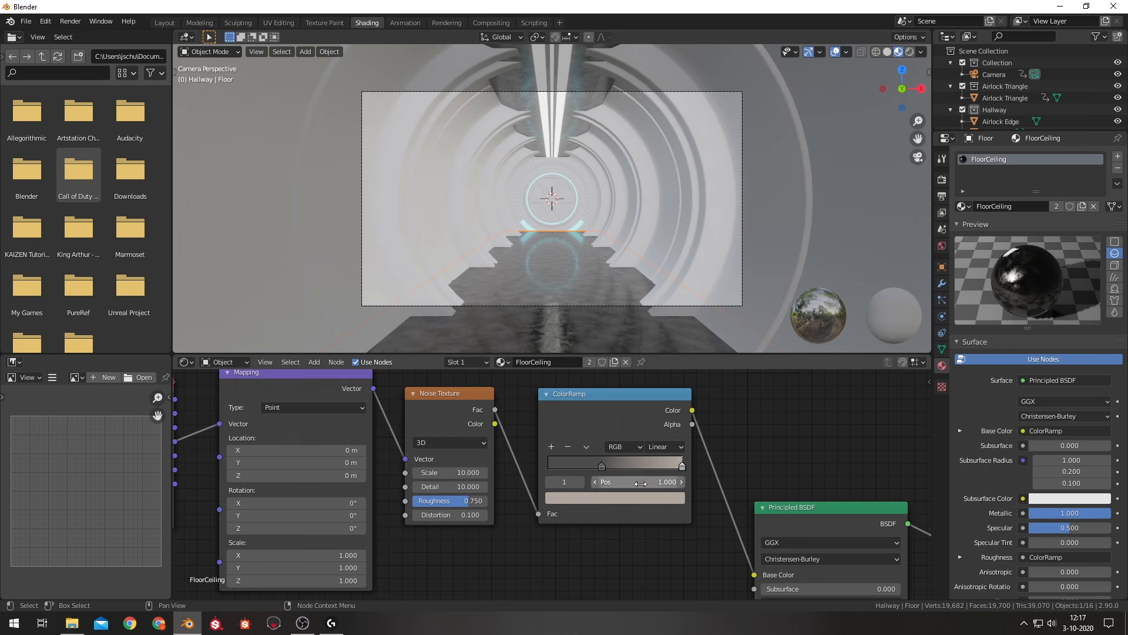
left_click_drag(682, 466, 570, 468)
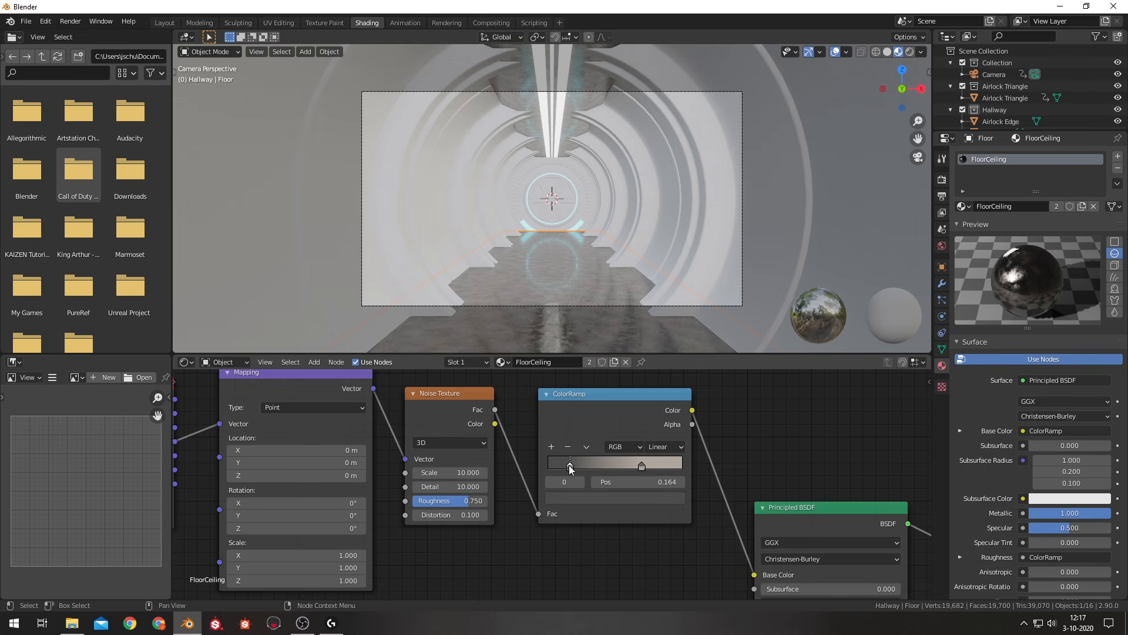
Set the Detail of the Noise Texture feeding Base Color to 5.
left_click(458, 487)
type("5")
key("Return")
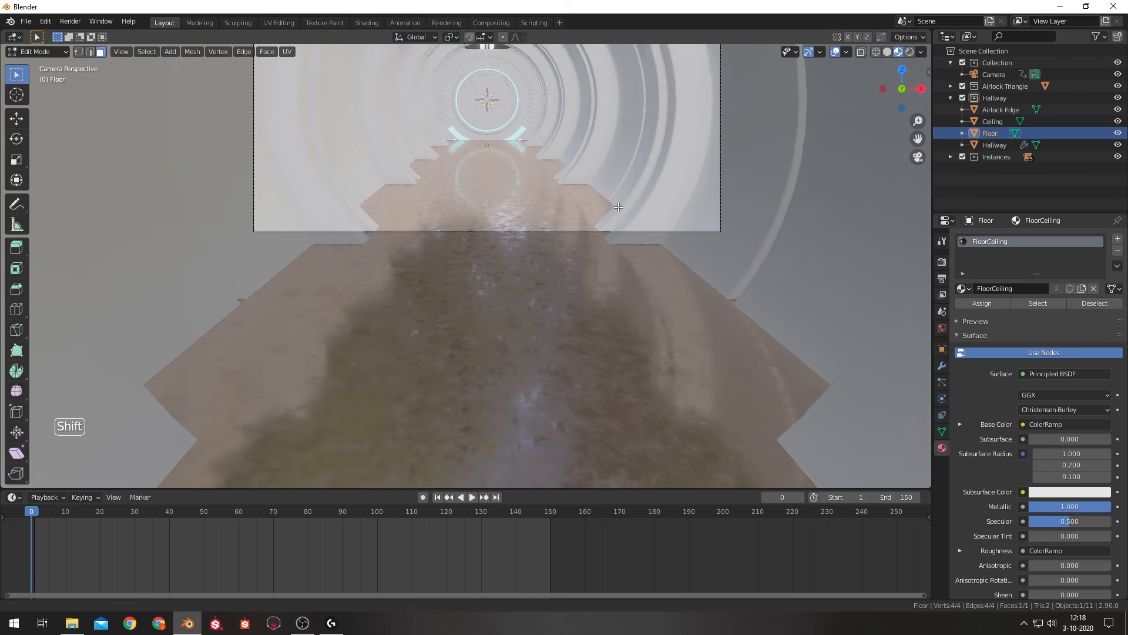
Inset the floor's single face by about 0.72 m.
middle_click_drag(607, 356, 602, 318, "shift")
key("i")
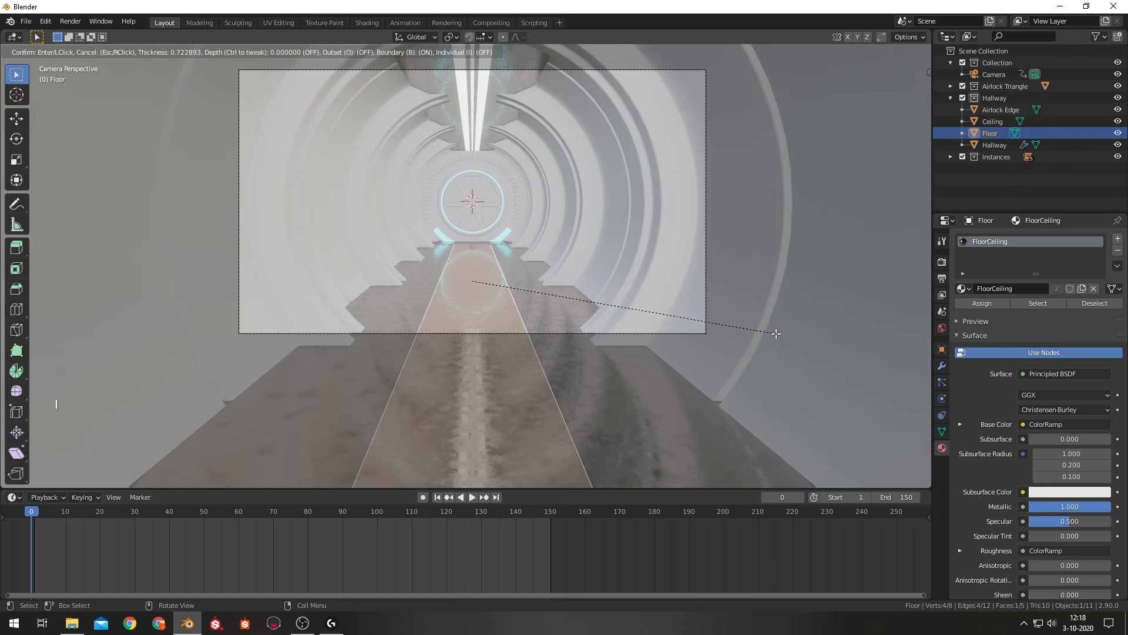
left_click(776, 333)
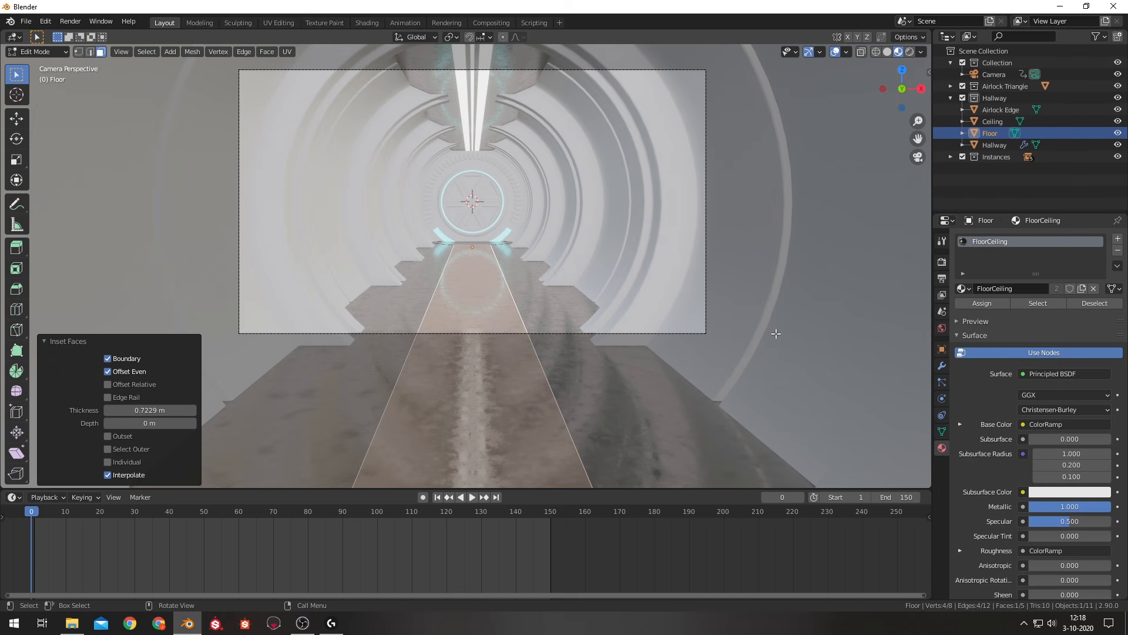
Add six evenly spaced loop cuts across the width of the floor without sliding them.
key("ctrl+r")
scroll(487, 273, "up", 3)
scroll(487, 273, "up", 2)
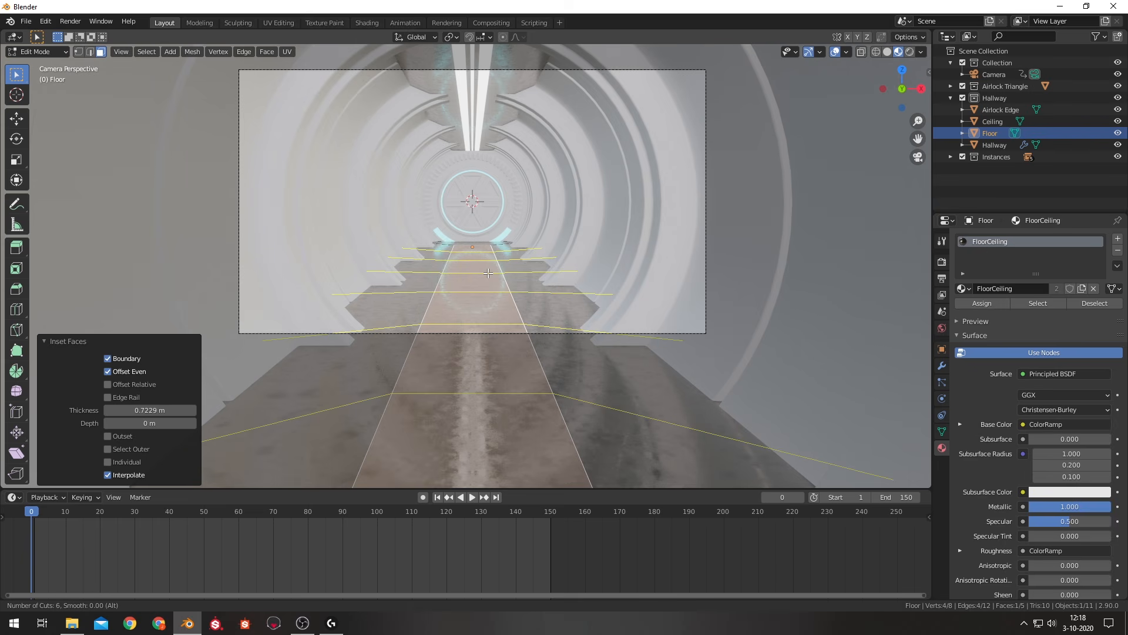
left_click(488, 272)
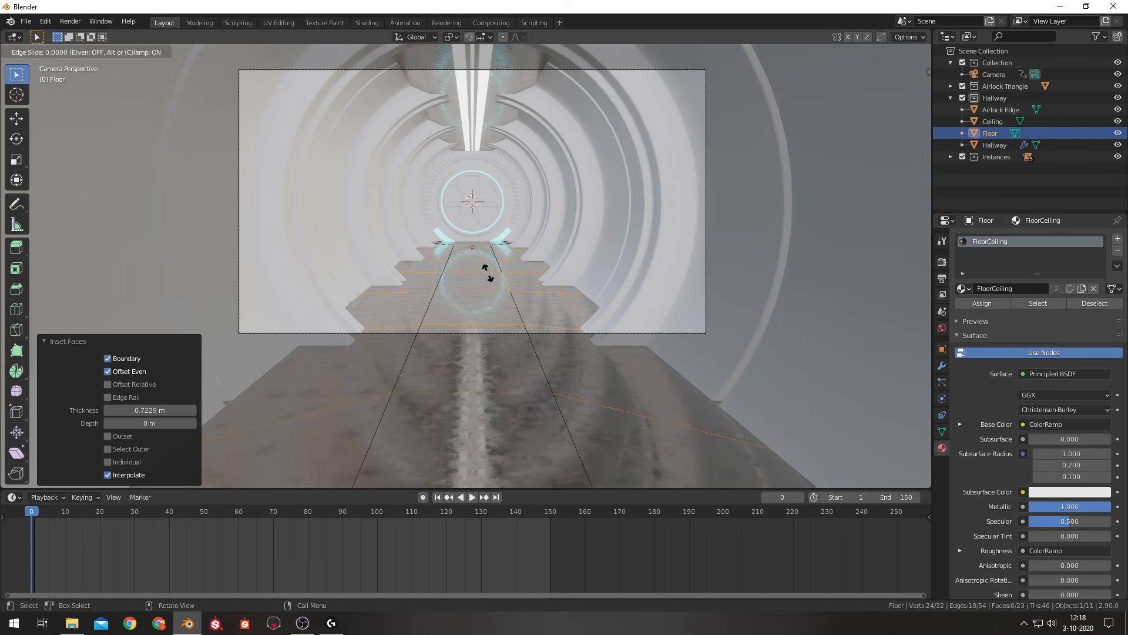
right_click(482, 269)
Inset the three alternating centre floor panels, excluding the one nearest the camera, by about 0.03 m.
key("3")
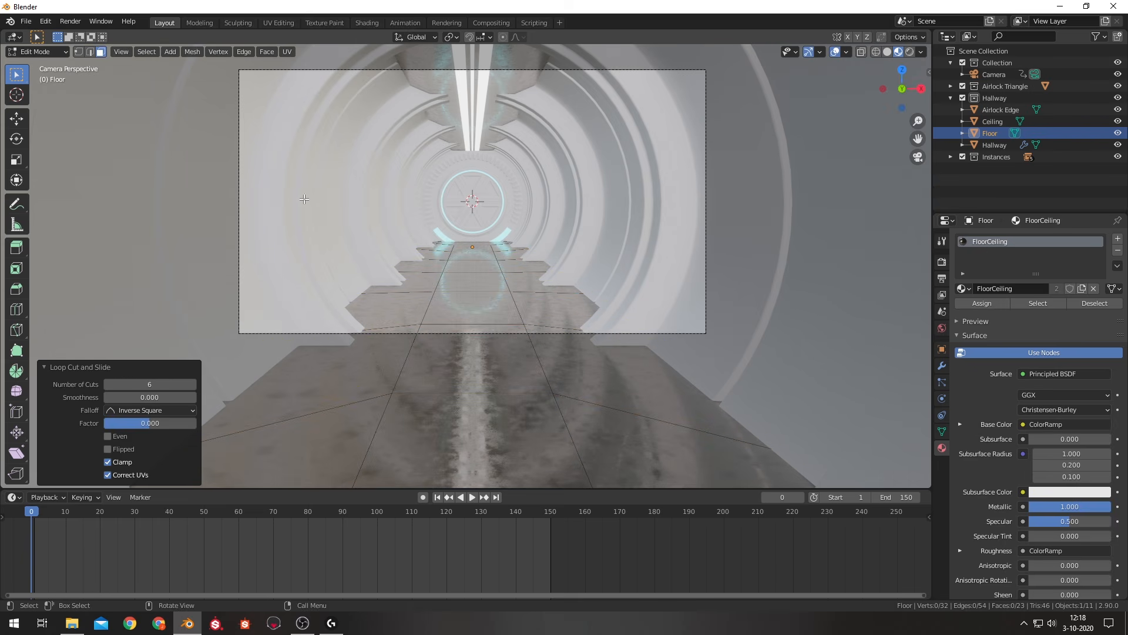
left_click(446, 442)
left_click(476, 306, "shift")
left_click(485, 263, "shift")
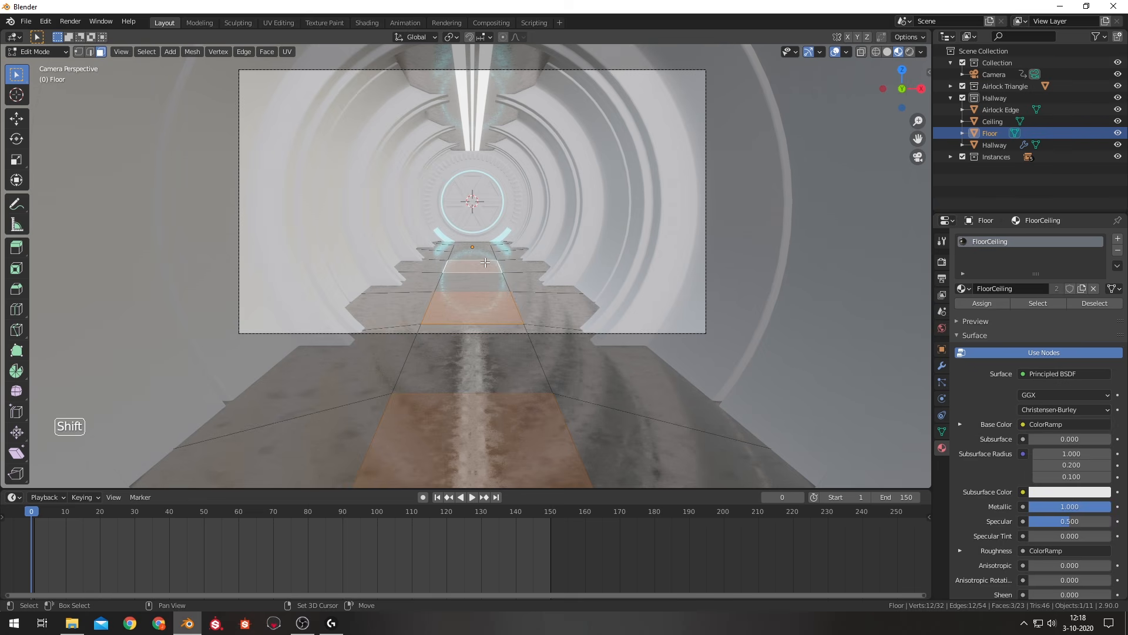
left_click(481, 251, "shift")
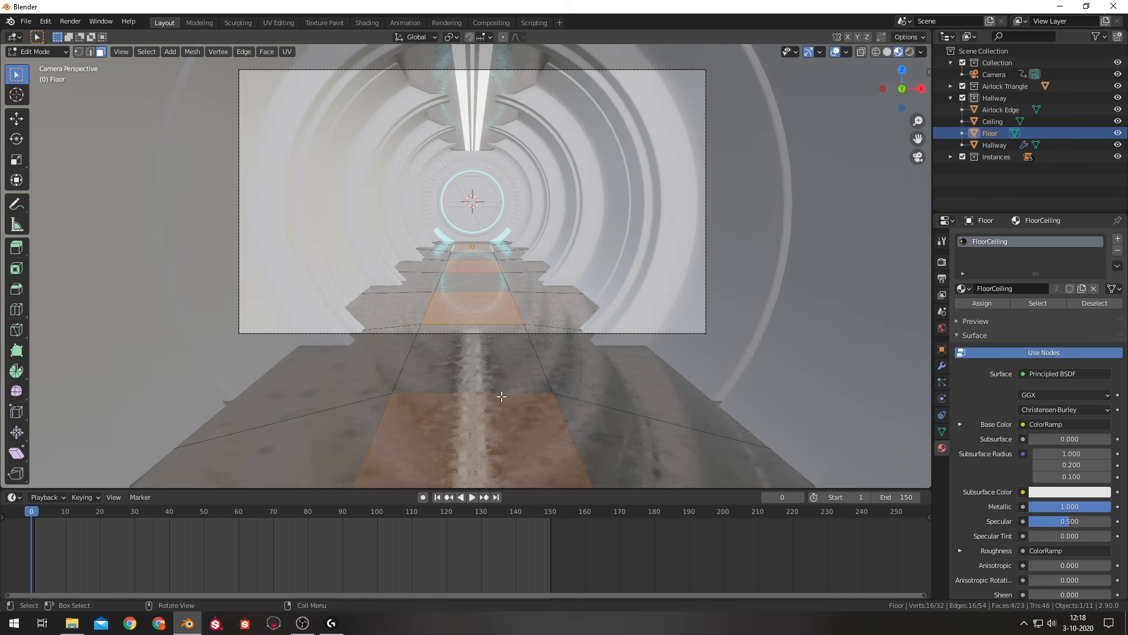
left_click(532, 432, "shift")
middle_click_drag(523, 234, 499, 231, "shift")
scroll(511, 327, "up", 3)
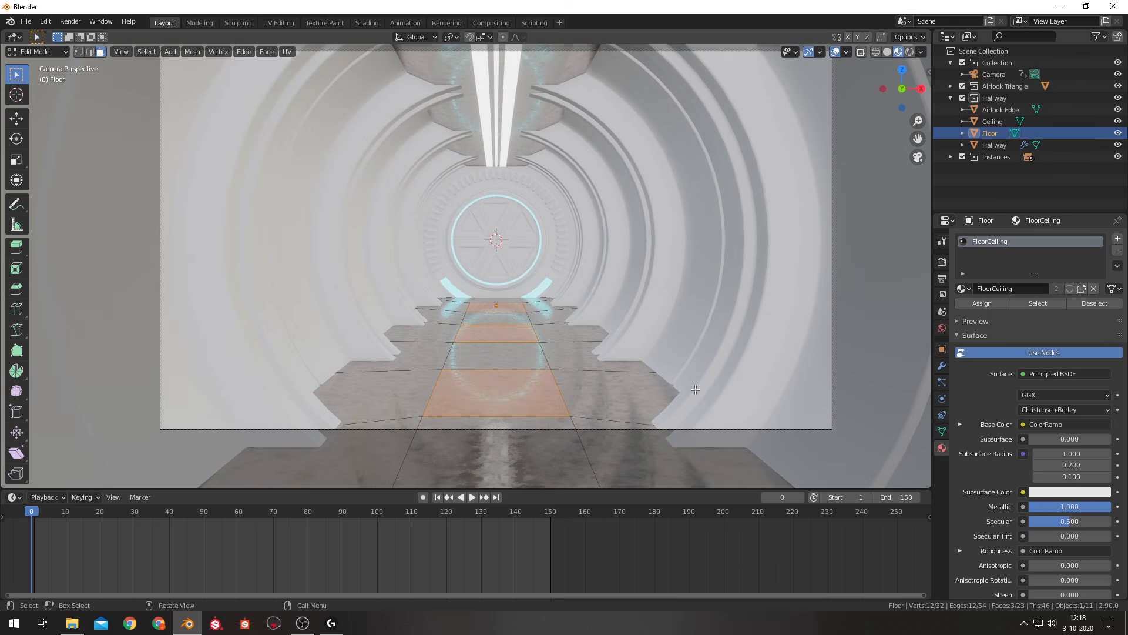
scroll(696, 369, "up", 1)
key("i")
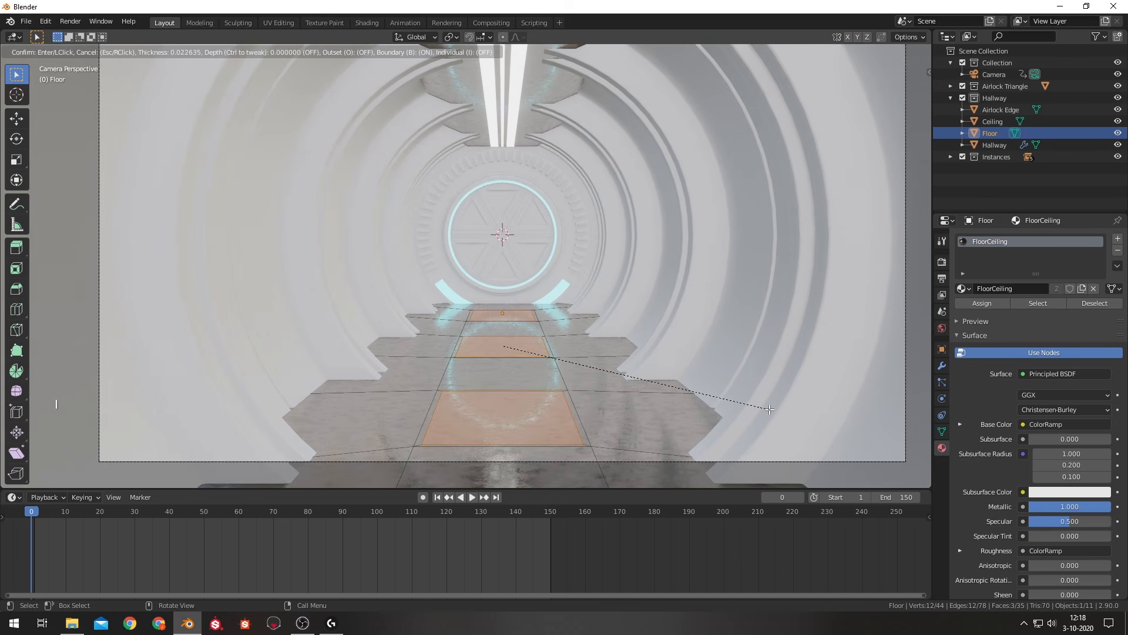
left_click(768, 409)
Extrude the three inset centre floor panels downward by about 0.11 m to form recesses.
key("e")
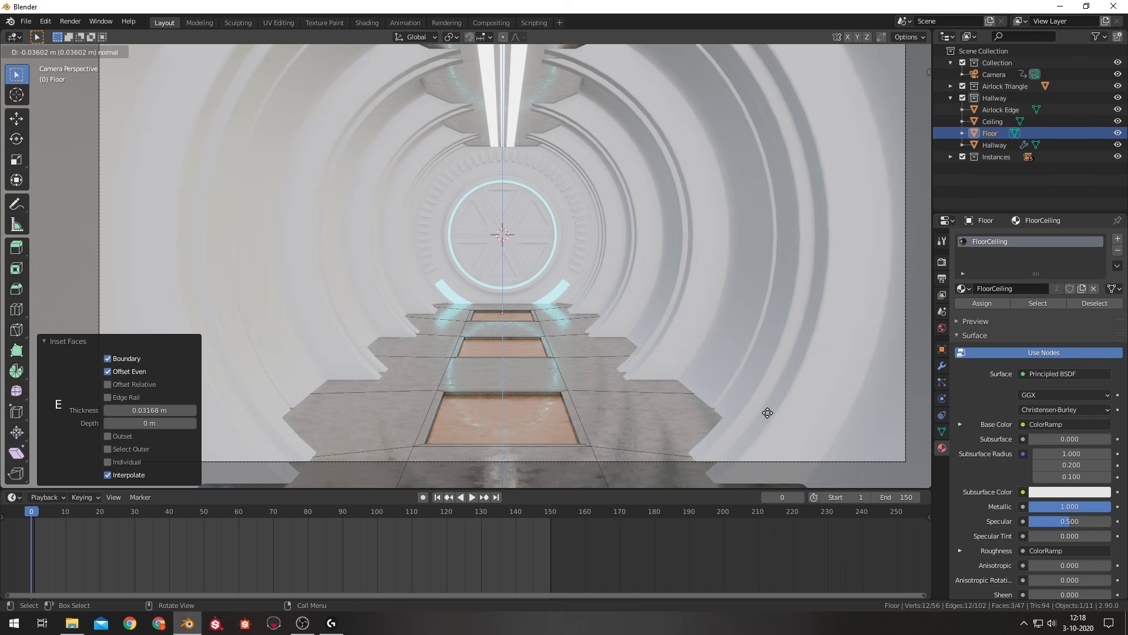
left_click(768, 426)
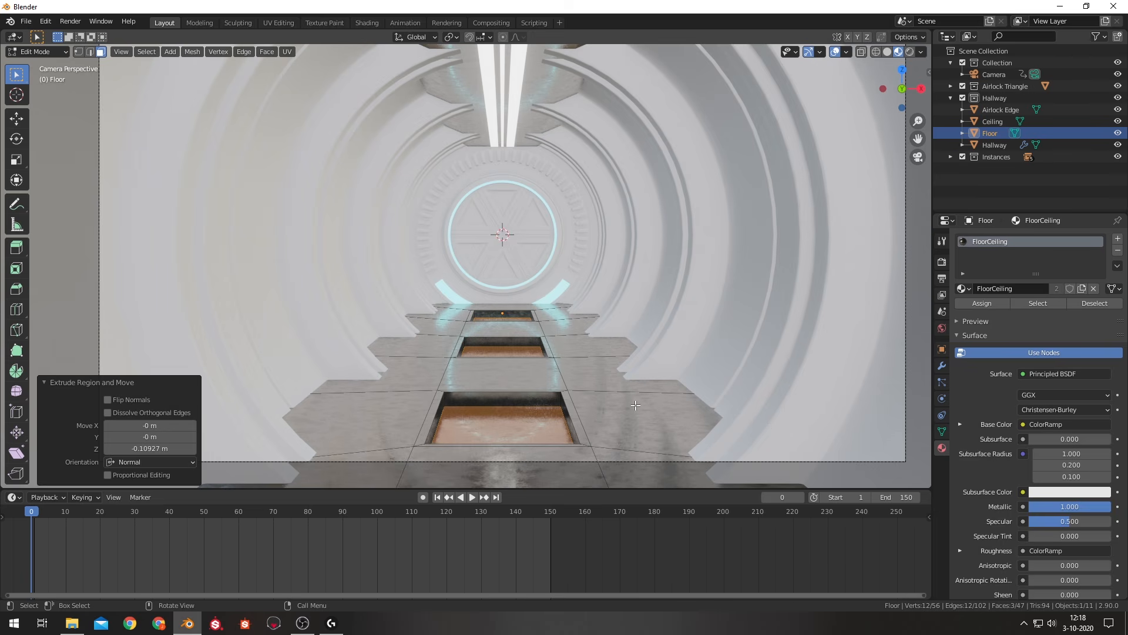
Duplicate the bottom faces of the three floor recesses in place and separate the copies into a new object.
key("shift+d")
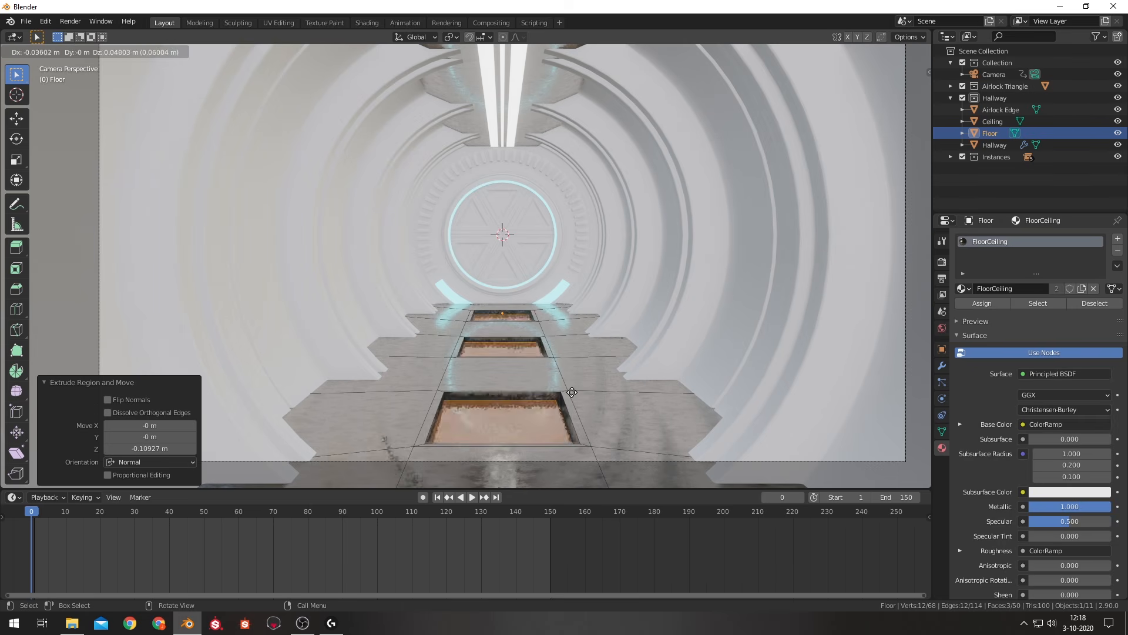
right_click(572, 392)
key("p")
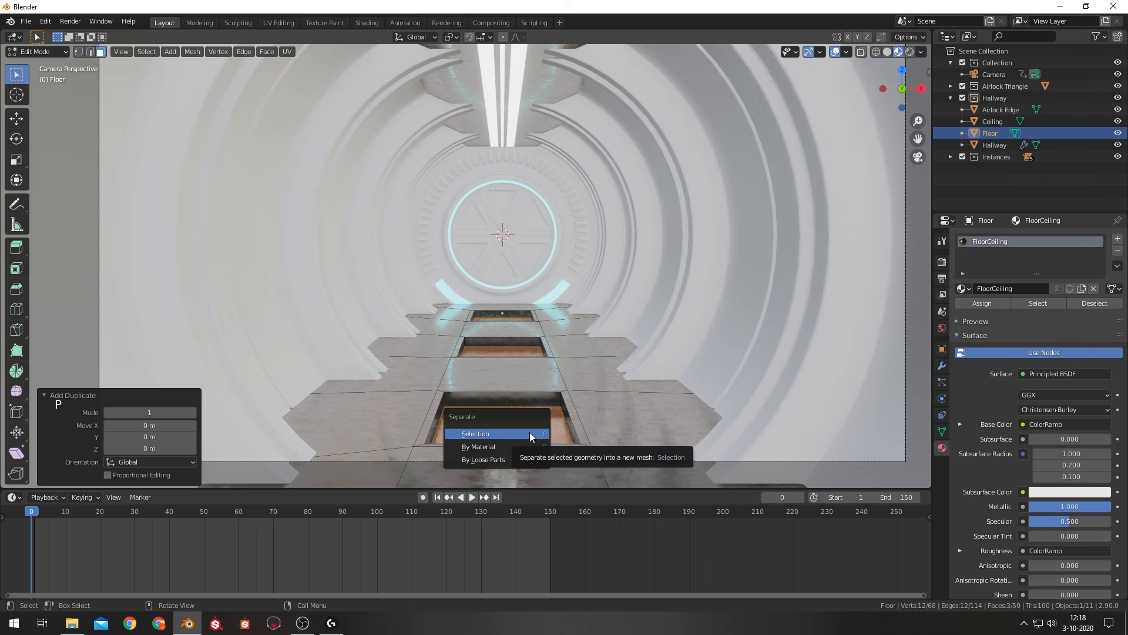
left_click(530, 433)
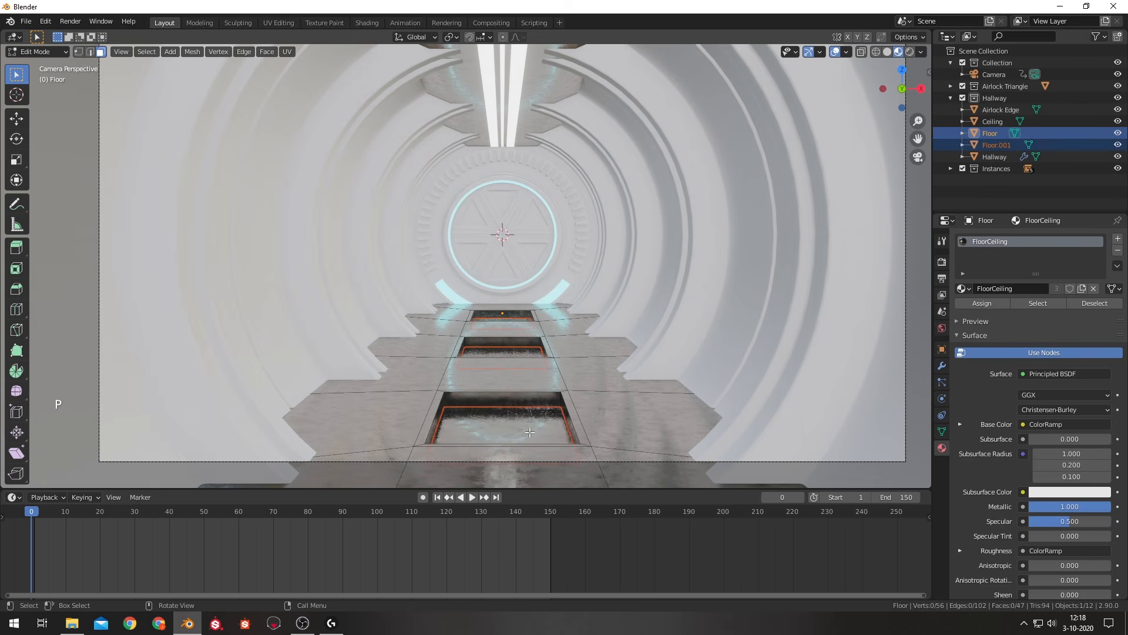
Rename the separated panel object Floor Lights and open its mesh for editing in a top wireframe view.
left_click(978, 143)
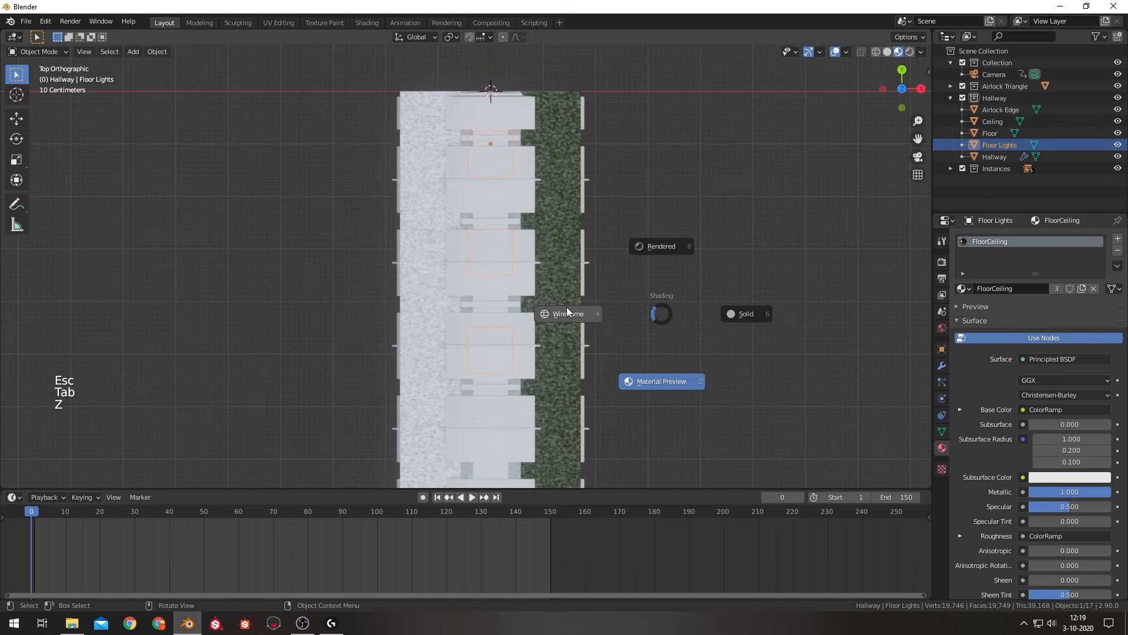
left_click(725, 288)
key("Tab")
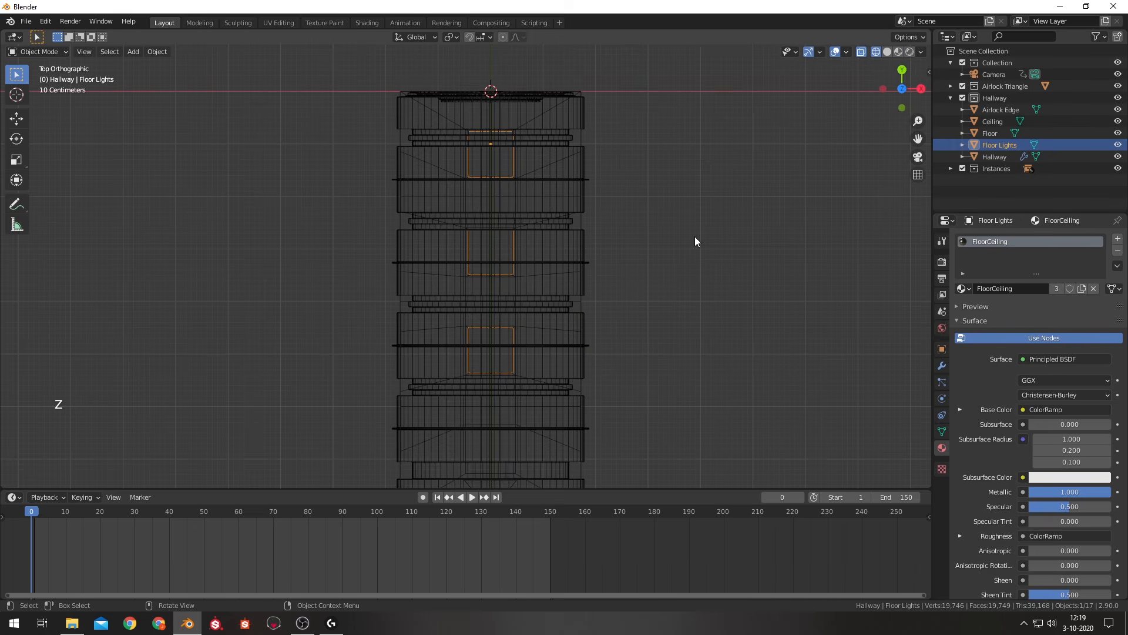
Scale all Floor Lights faces to about 0.887 around their individual origins, then set the pivot point back to Bounding Box Center.
key("a")
key("s")
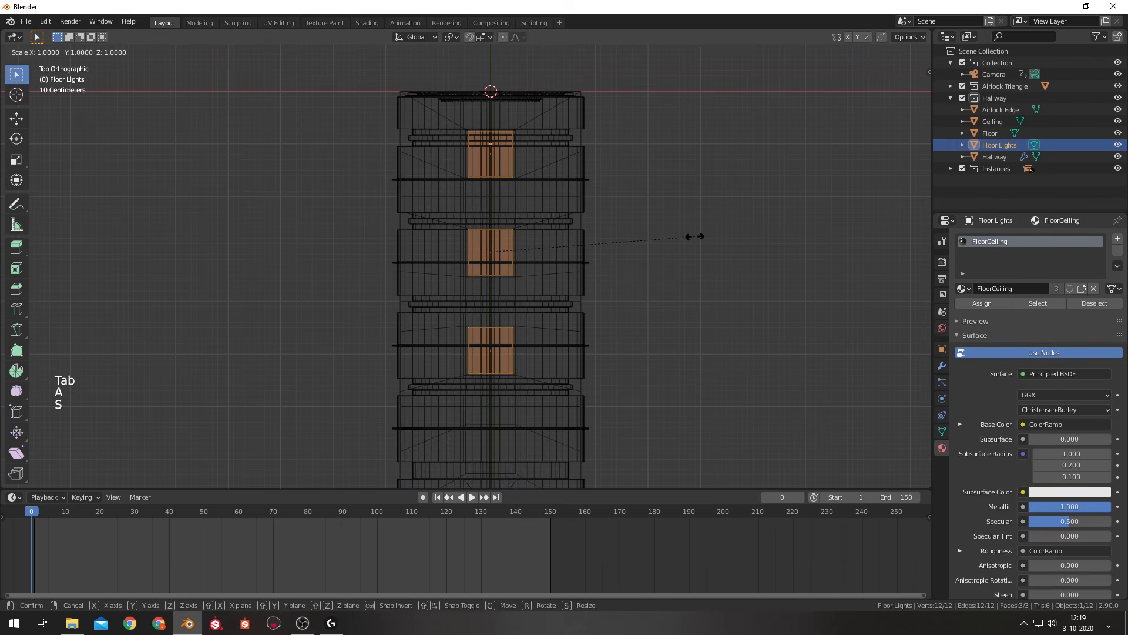
right_click(695, 237)
left_click(452, 36)
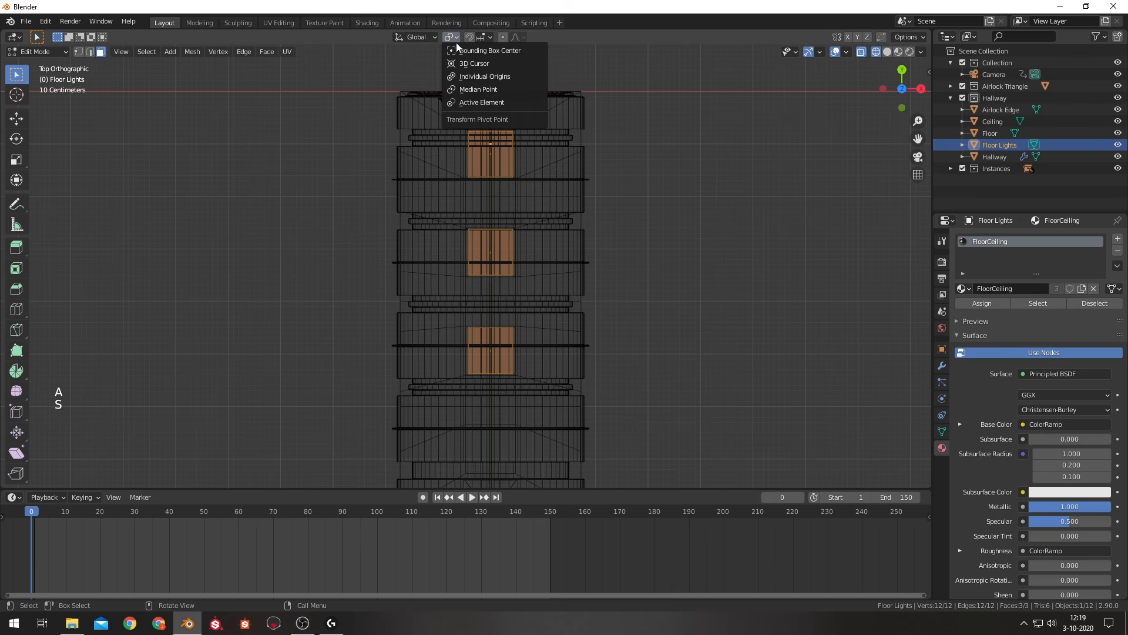
left_click(470, 77)
key("s")
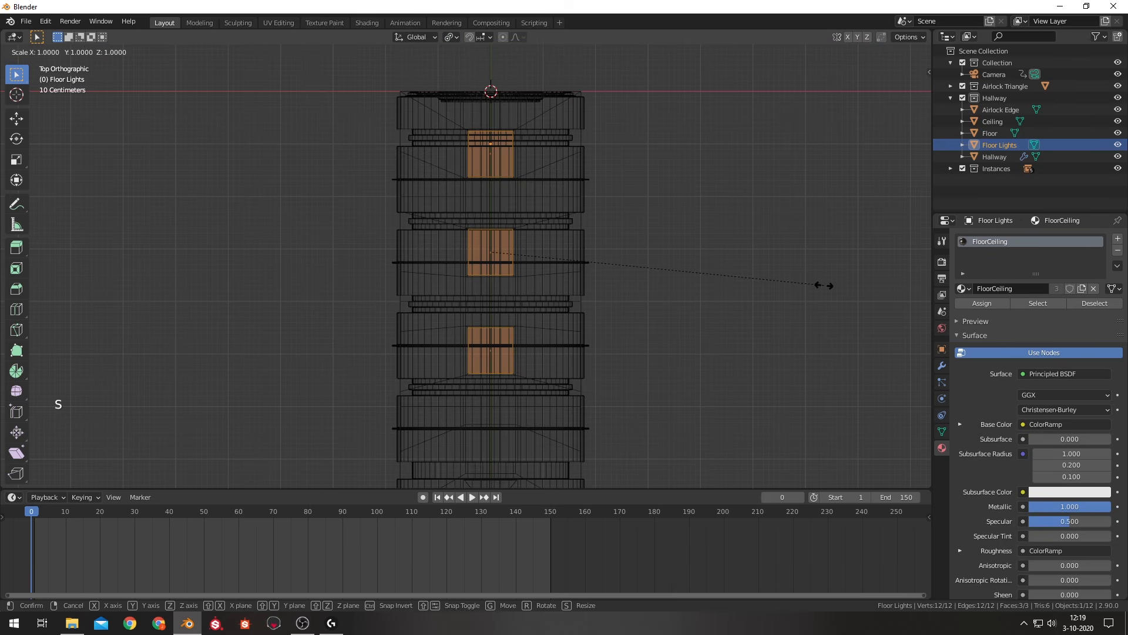
left_click(788, 275)
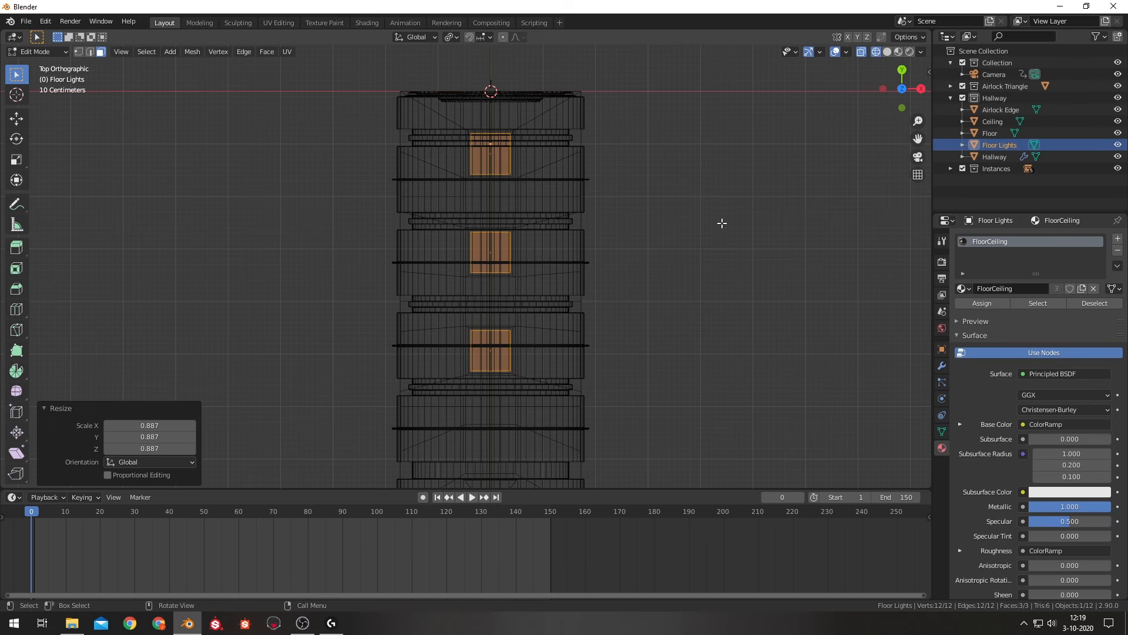
left_click(452, 36)
left_click(473, 52)
Extrude the three floor light faces upward within the floor openings, working from the camera view in Material Preview.
key("KP_0")
key("z")
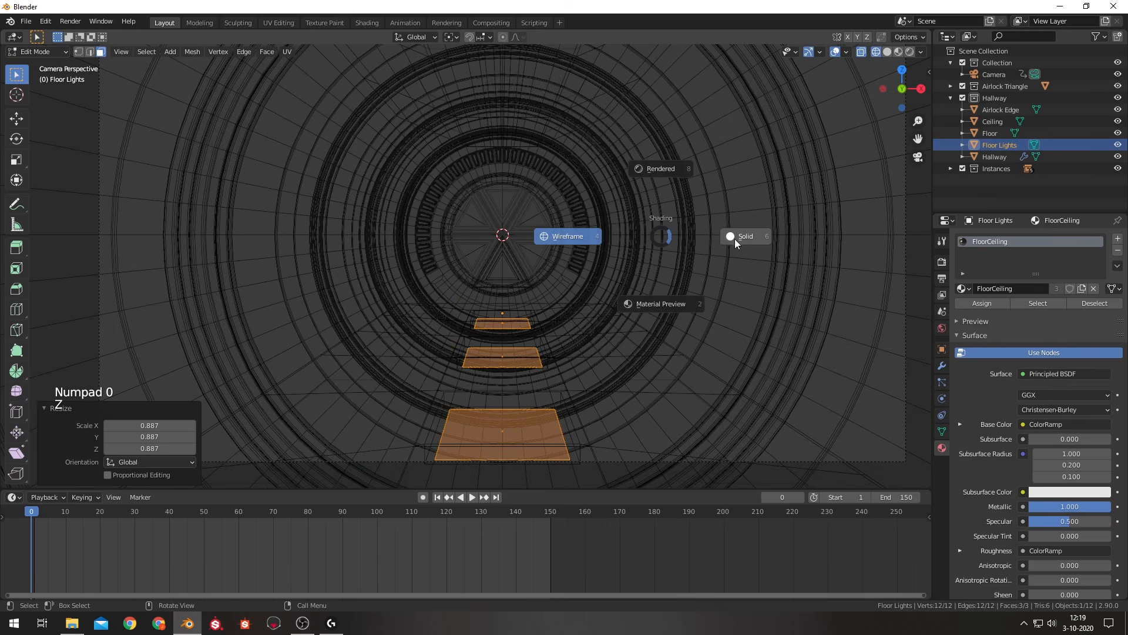
left_click(661, 302)
key("e")
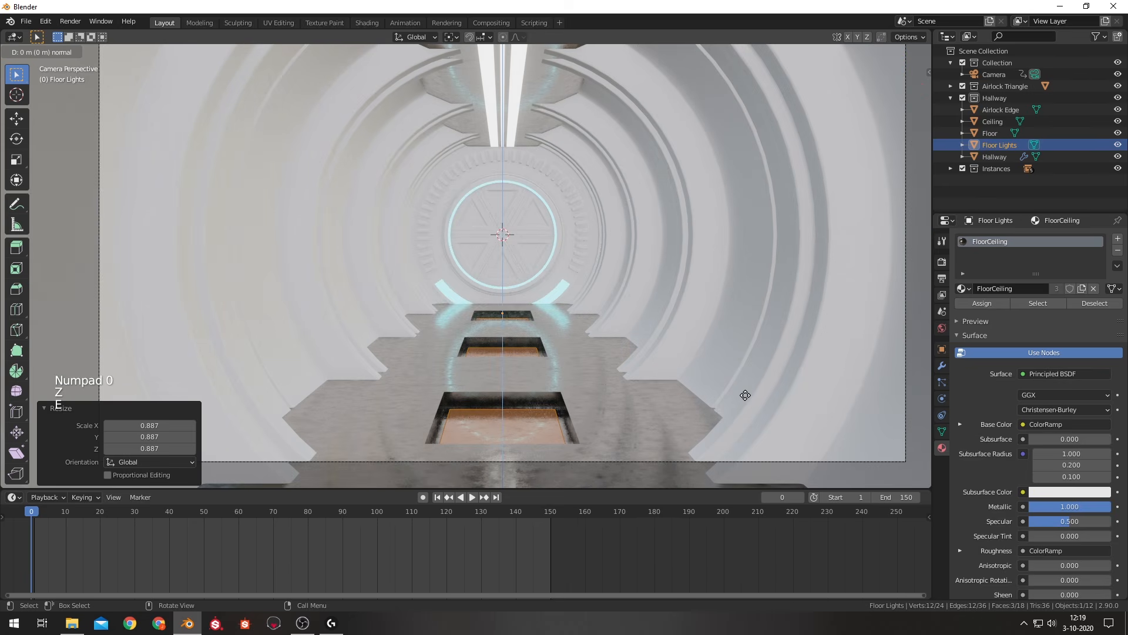
left_click(745, 330)
key("Tab")
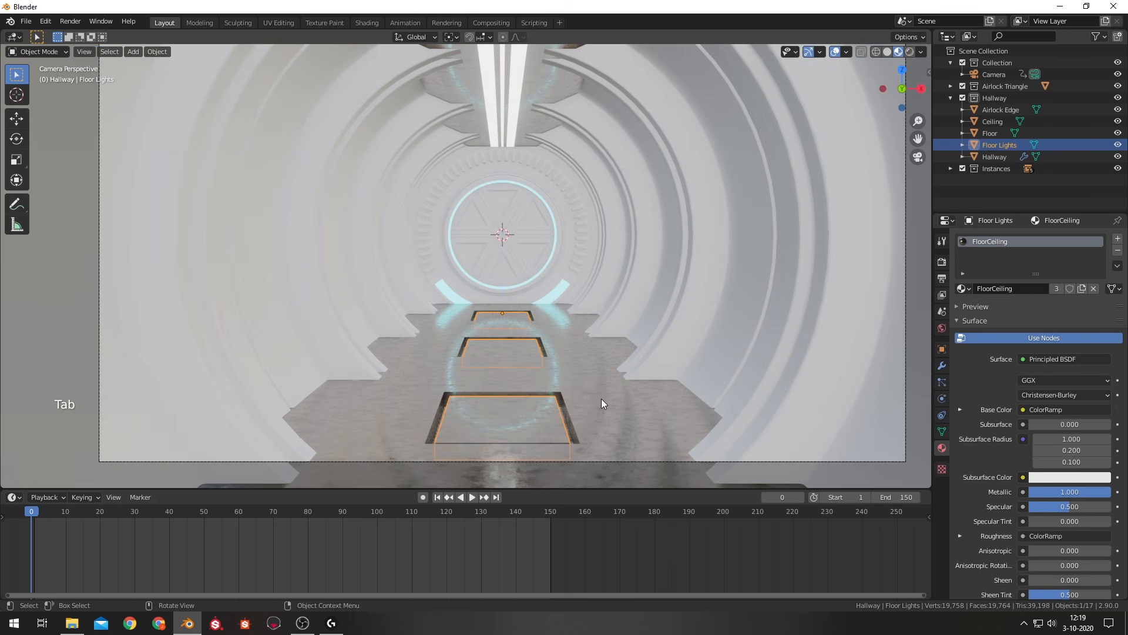
middle_click_drag(601, 399, 524, 364, "shift")
left_click(523, 365)
key("Tab")
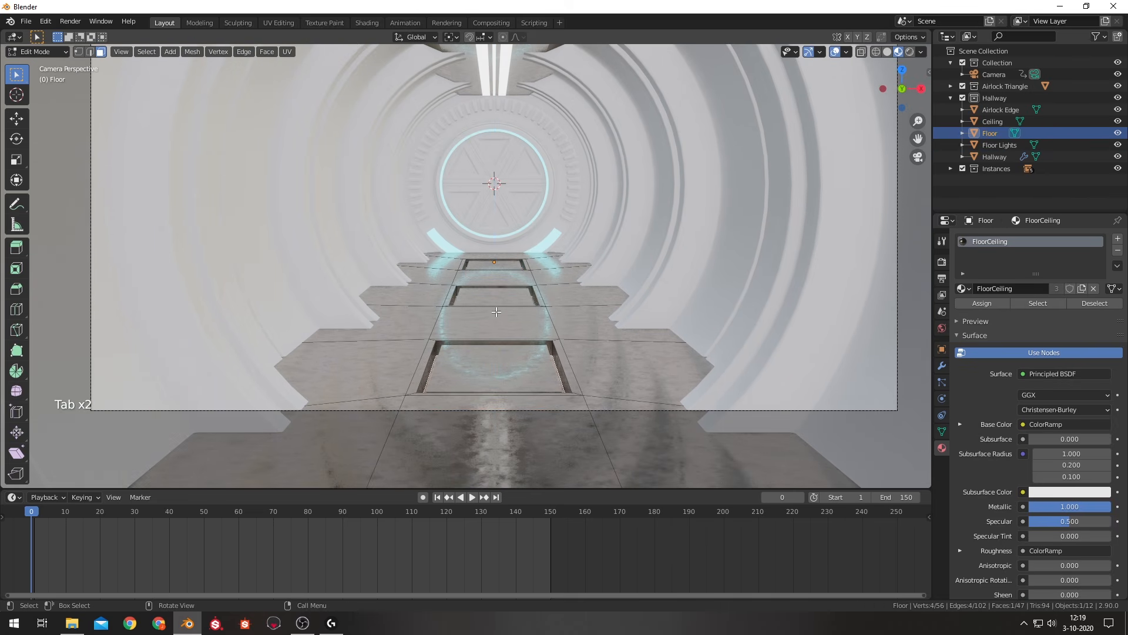
key("Tab")
Inset the top faces of all three floor lights with a thickness of about 0.027 m.
left_click(539, 367)
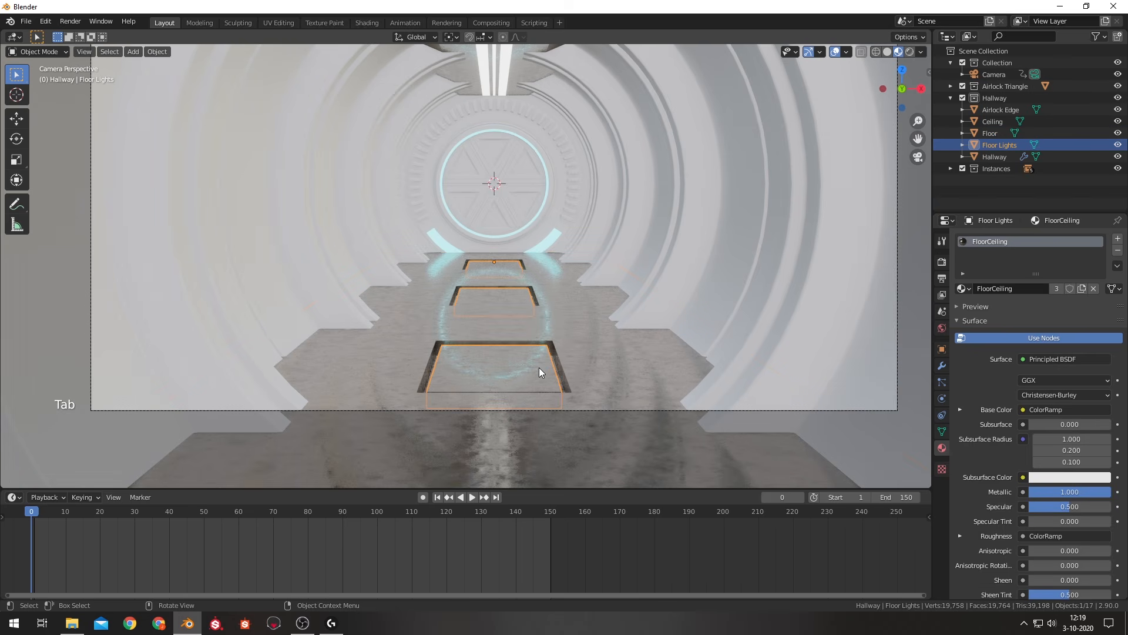
key("Tab")
left_click(536, 384)
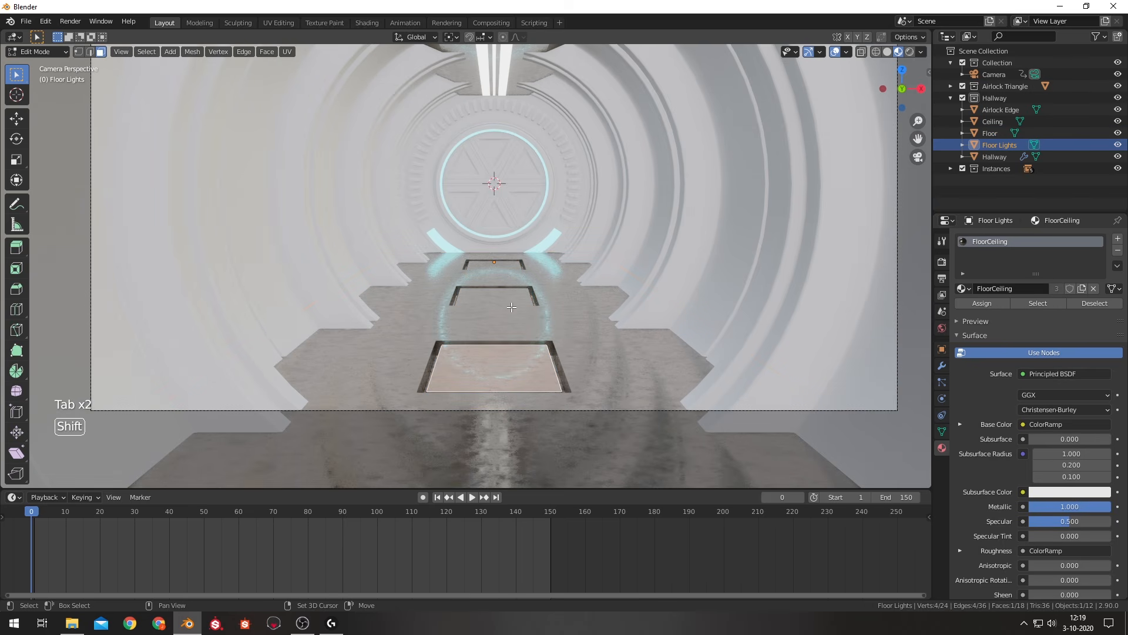
left_click(511, 300, "shift")
left_click(499, 263, "shift")
key("i")
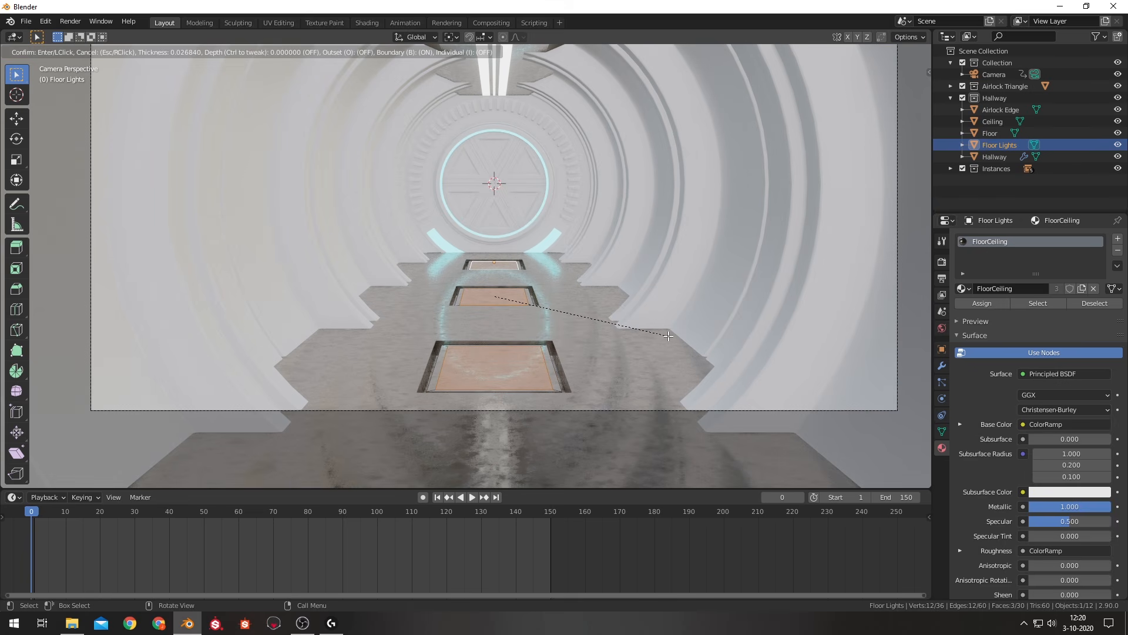
left_click(668, 336)
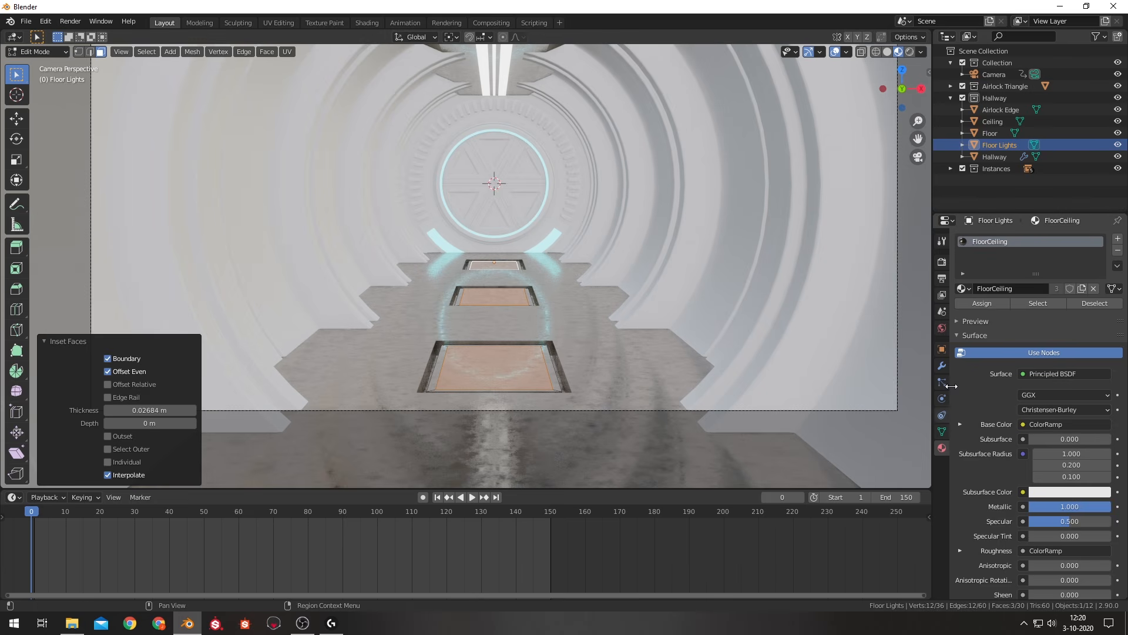
Add a second material slot to Floor Lights with the Lights White material and assign it to the inset faces.
left_click(1117, 240)
left_click(962, 312)
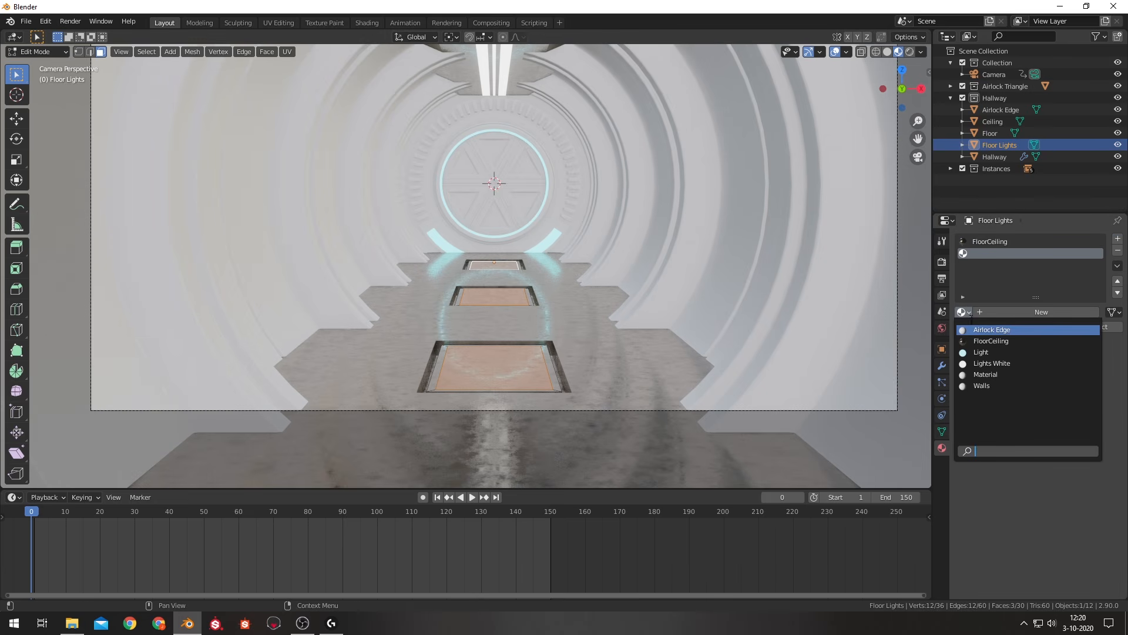
left_click(982, 364)
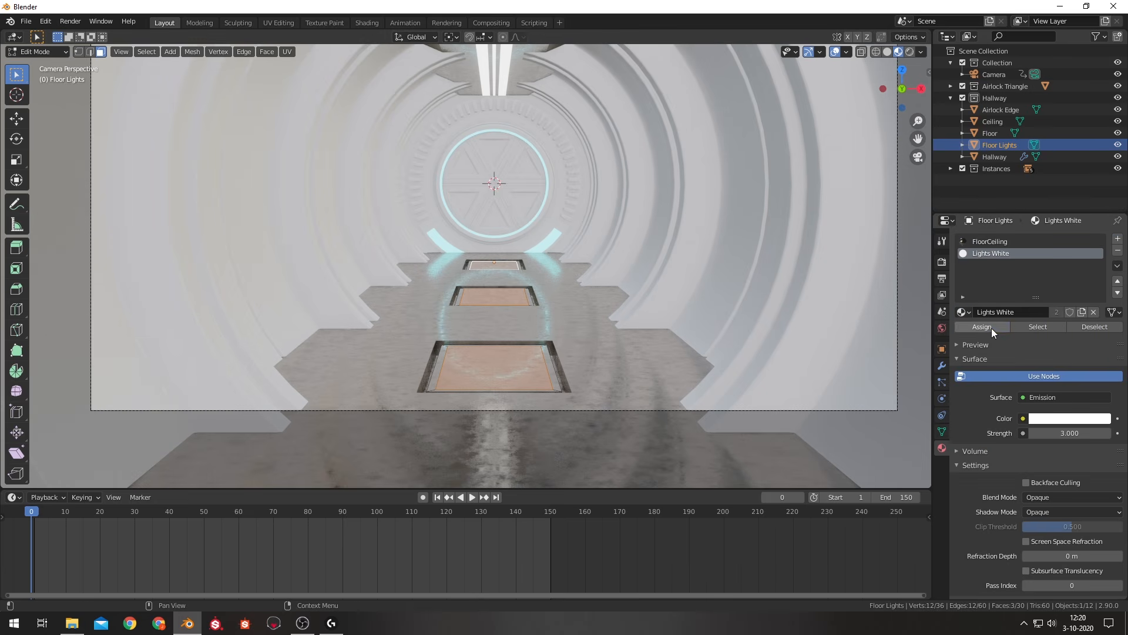
key("Tab")
left_click(622, 320)
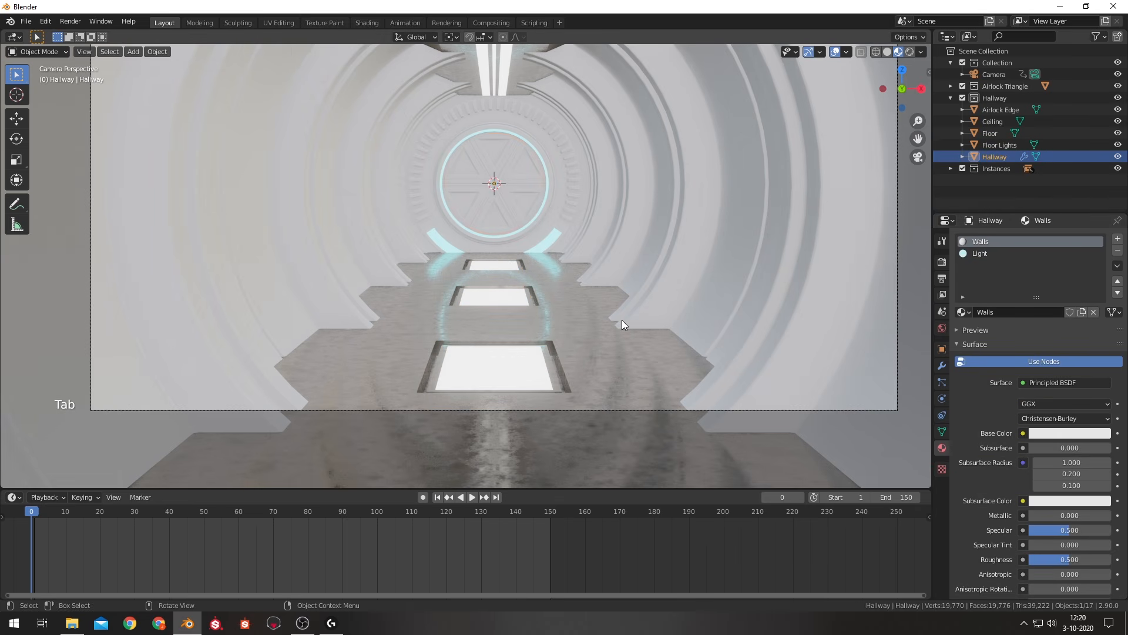
Add two centred crosswise loop cuts to the floor, one in each gap between neighbouring floor lights.
scroll(622, 319, "down", 1)
scroll(622, 320, "up", 2)
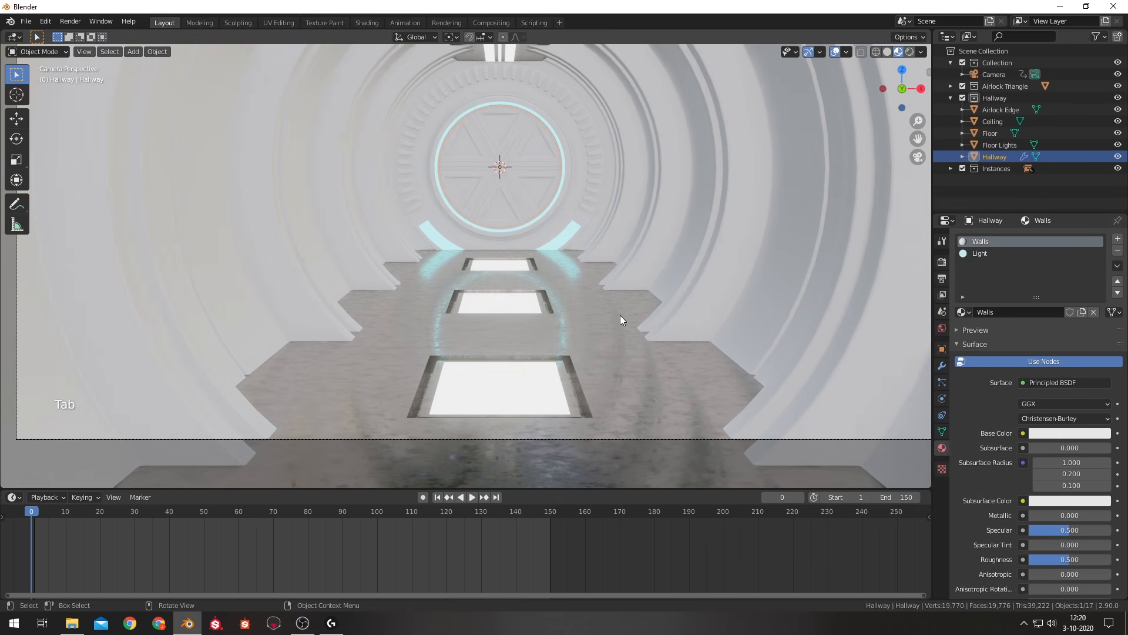
left_click(523, 389)
scroll(555, 392, "down", 3)
key("Tab")
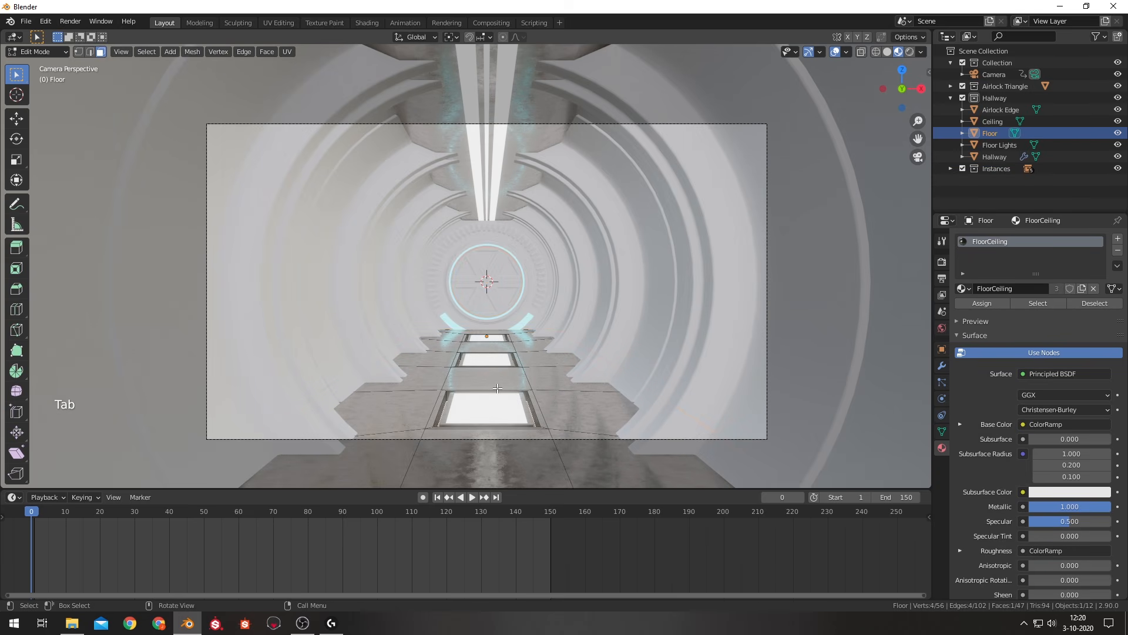
key("ctrl")
key("ctrl+r")
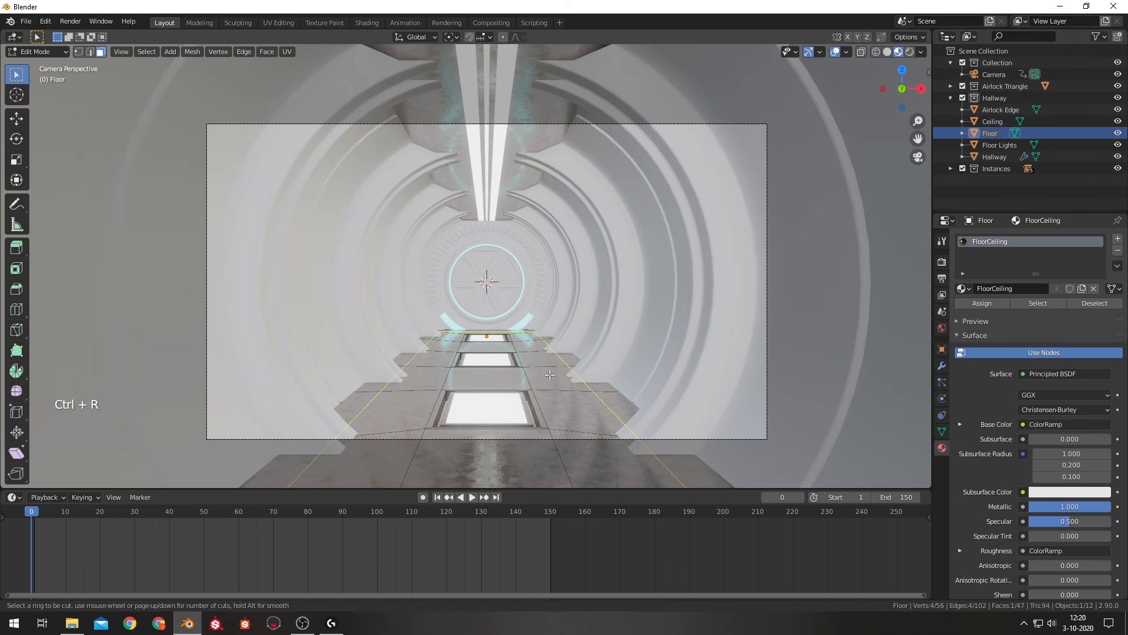
left_click(526, 376)
right_click(526, 377)
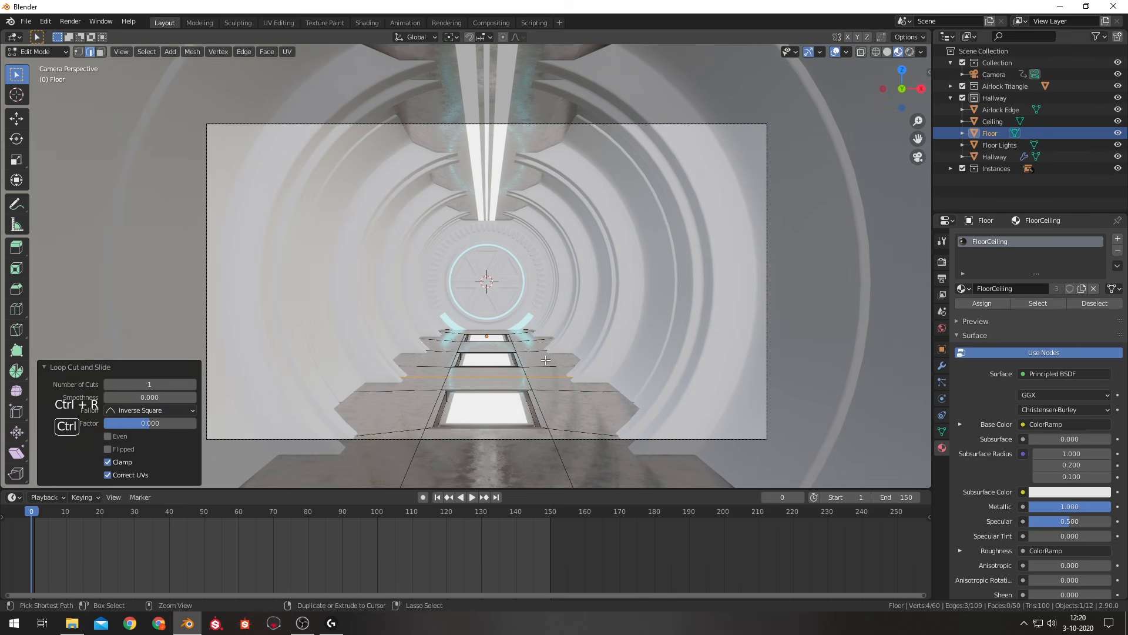
key("ctrl+r")
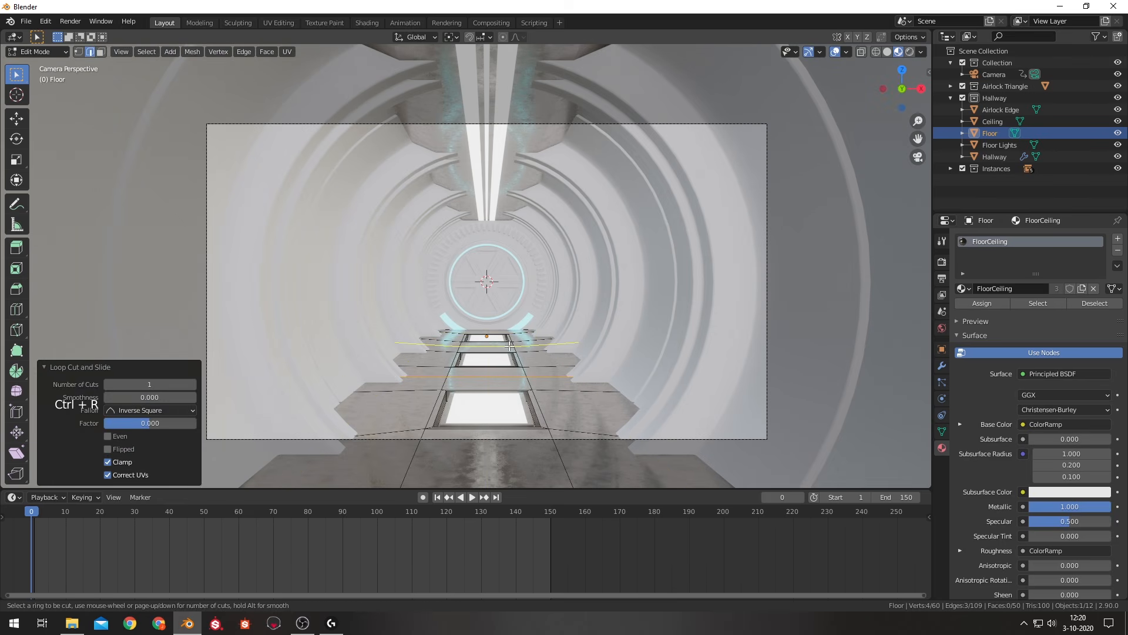
left_click(510, 347)
right_click(509, 347)
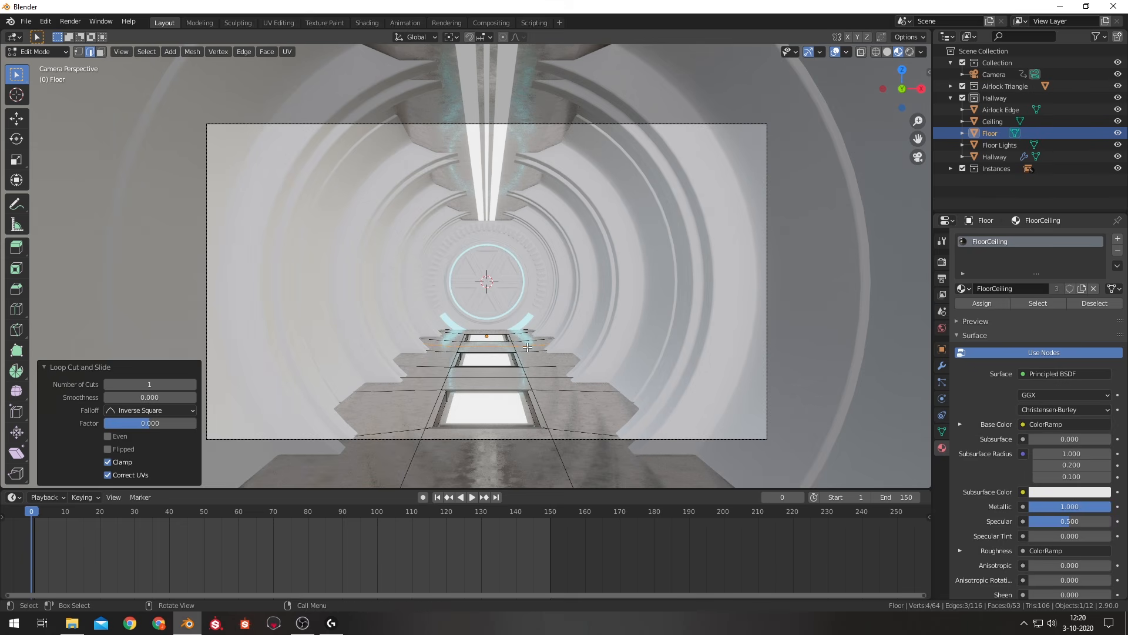
Straighten the rear floor loop cut by scaling it to 0 along the Y axis.
key("KP_0")
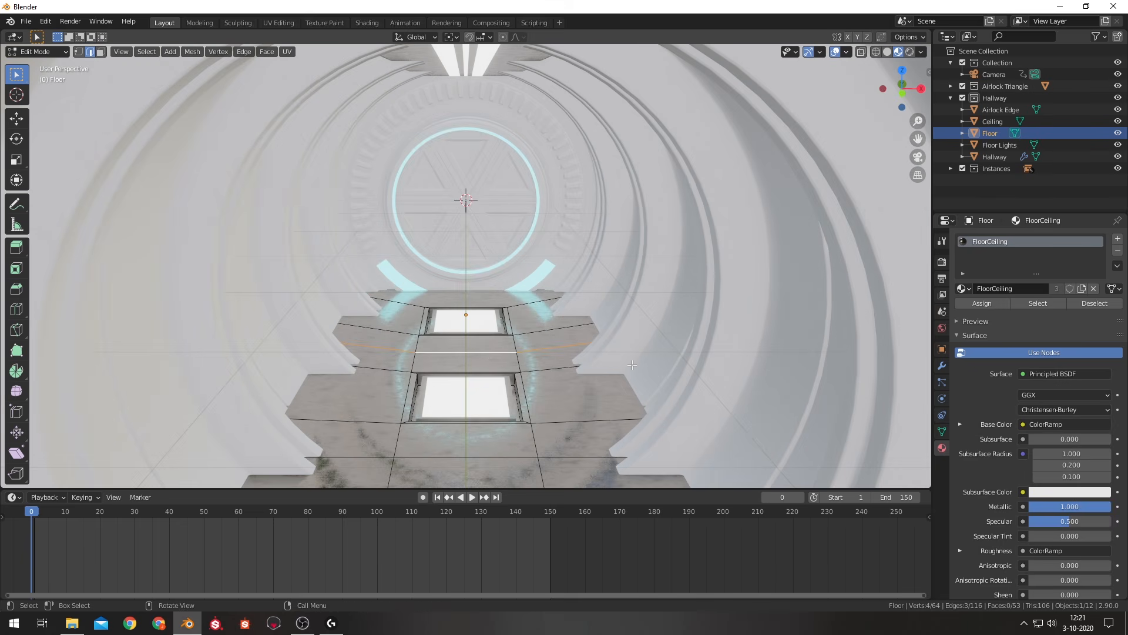
key("s")
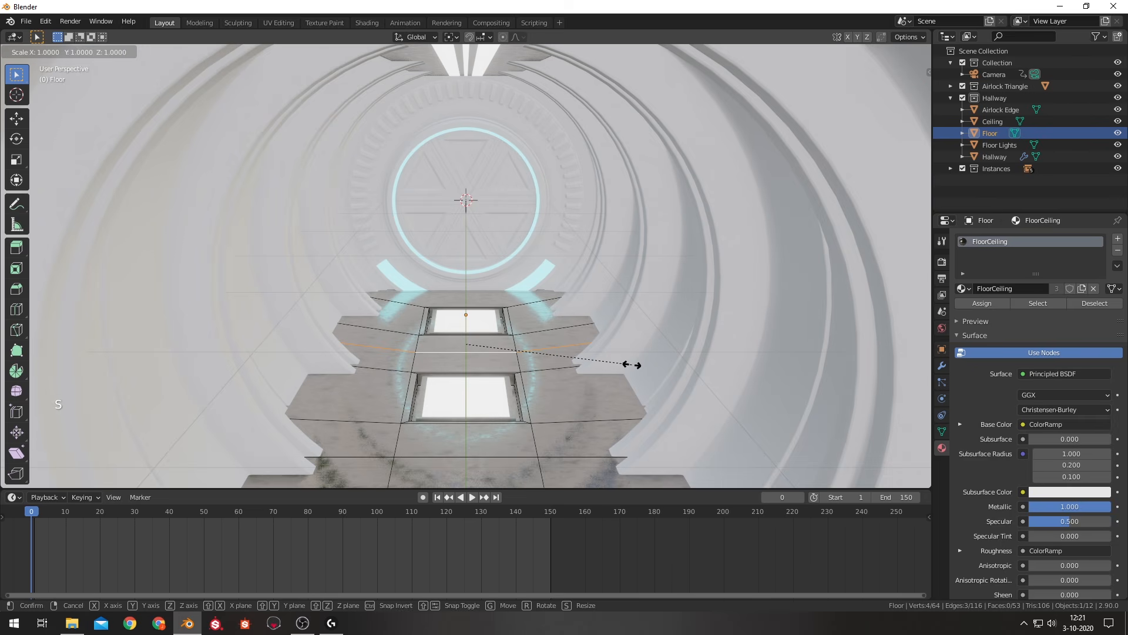
type("y")
type("0")
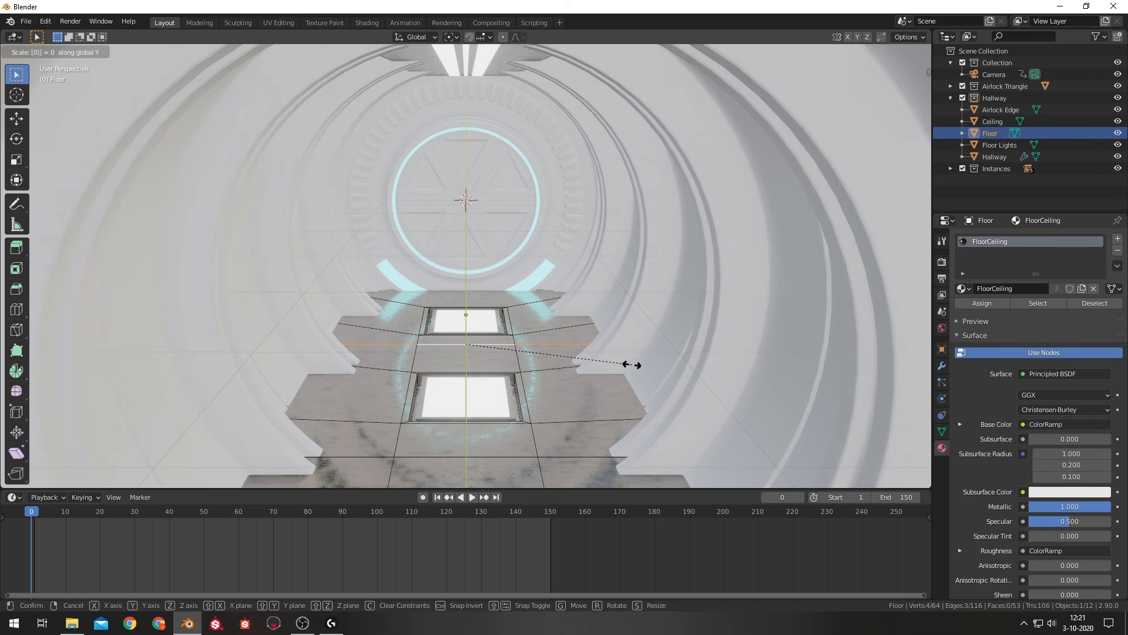
key("Return")
Move the rear floor loop cut about -0.157 m along the Y axis in the top wireframe view.
key("KP_7")
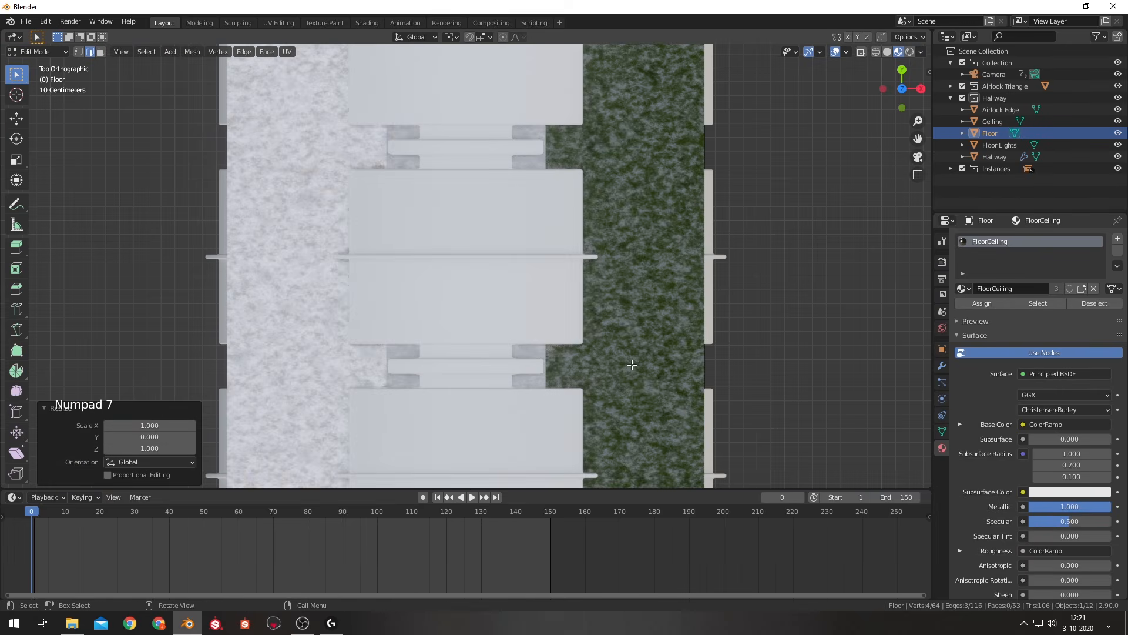
key("z")
left_click(534, 364)
middle_click_drag(532, 173, 573, 197, "shift")
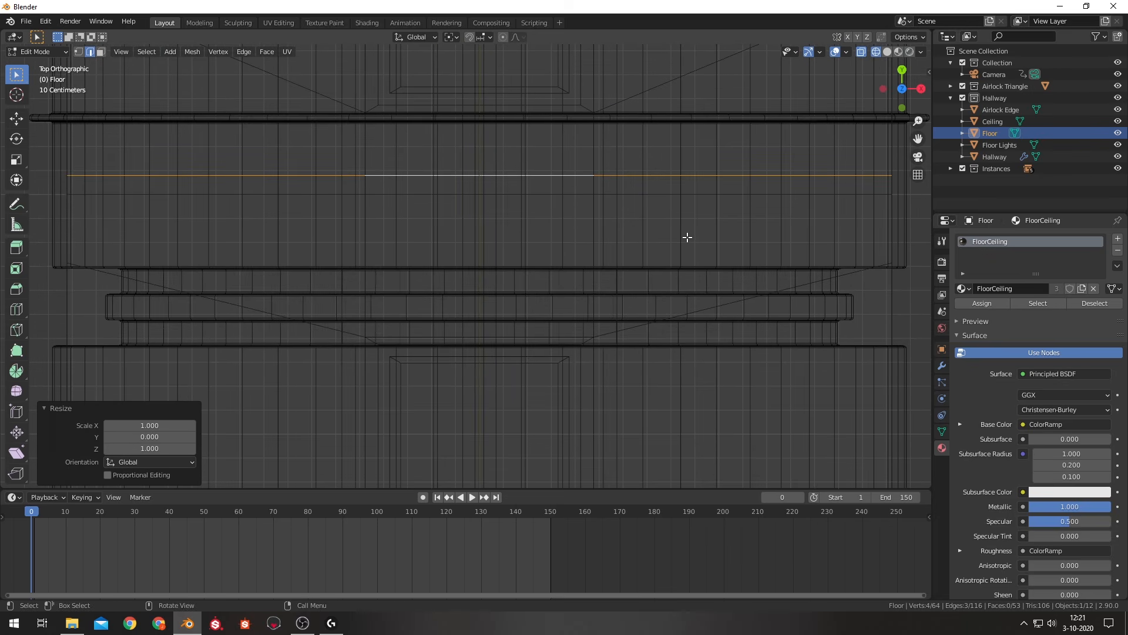
key("g")
key("y")
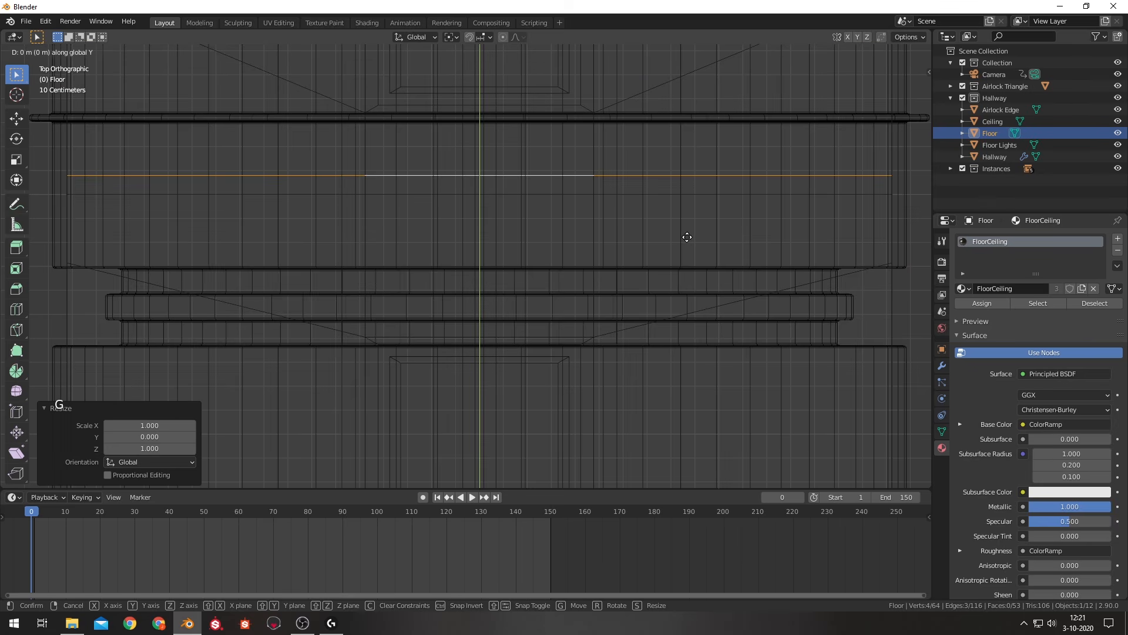
key("shift")
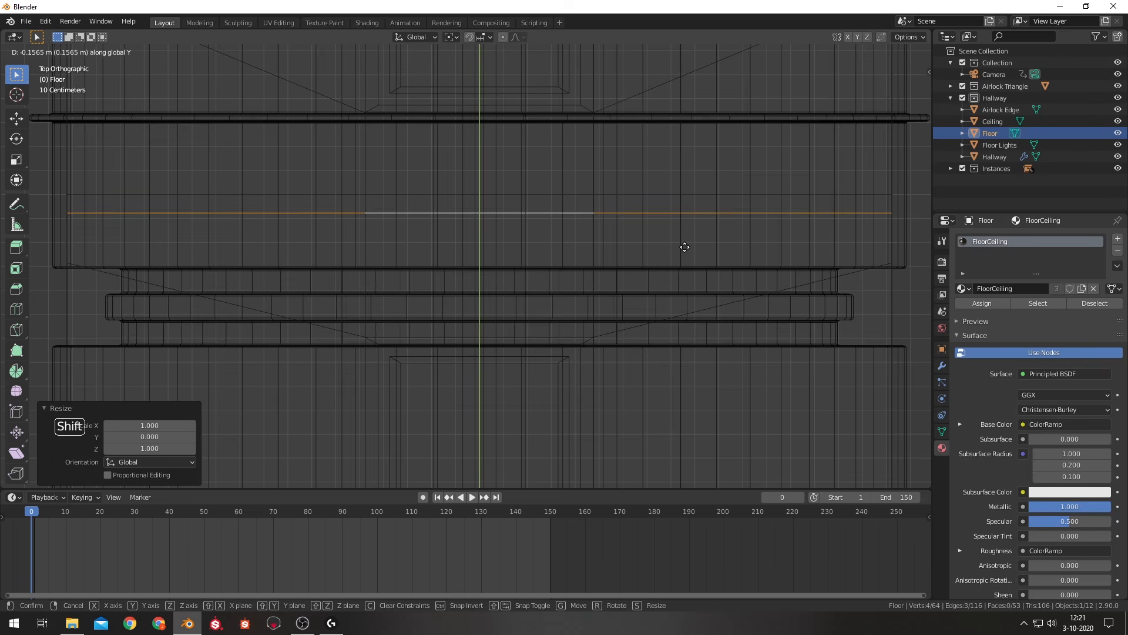
left_click(684, 248)
Bevel both crosswise floor edge loops with one segment and a width of about 0.043 m, in Material Preview from the camera view.
scroll(661, 307, "down", 4)
scroll(617, 305, "down", 4, "shift")
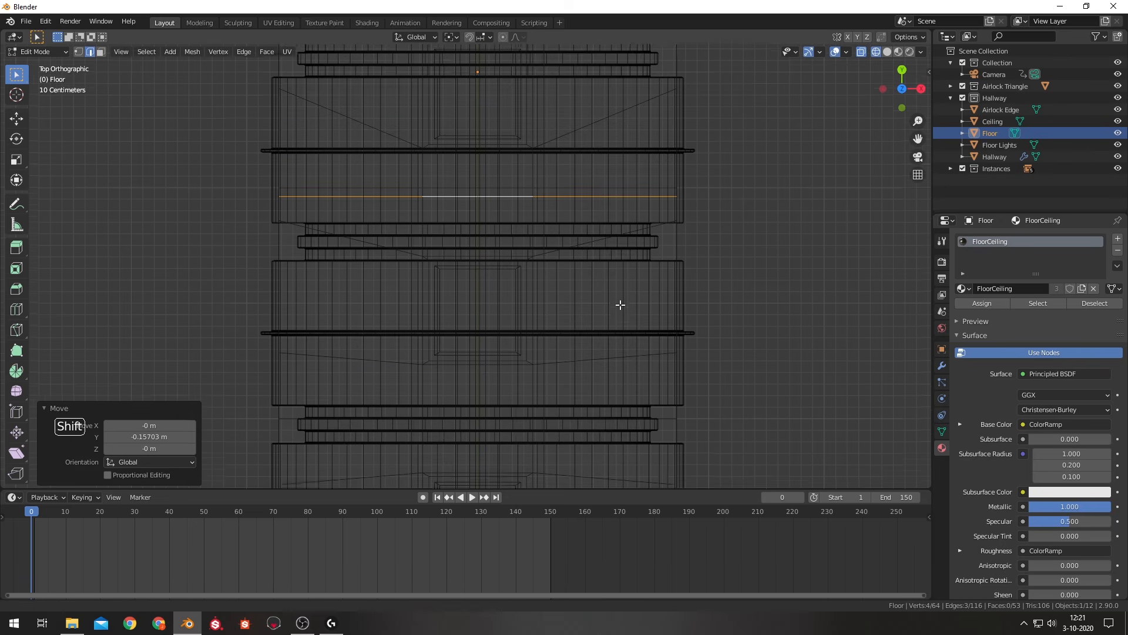
key("KP_0")
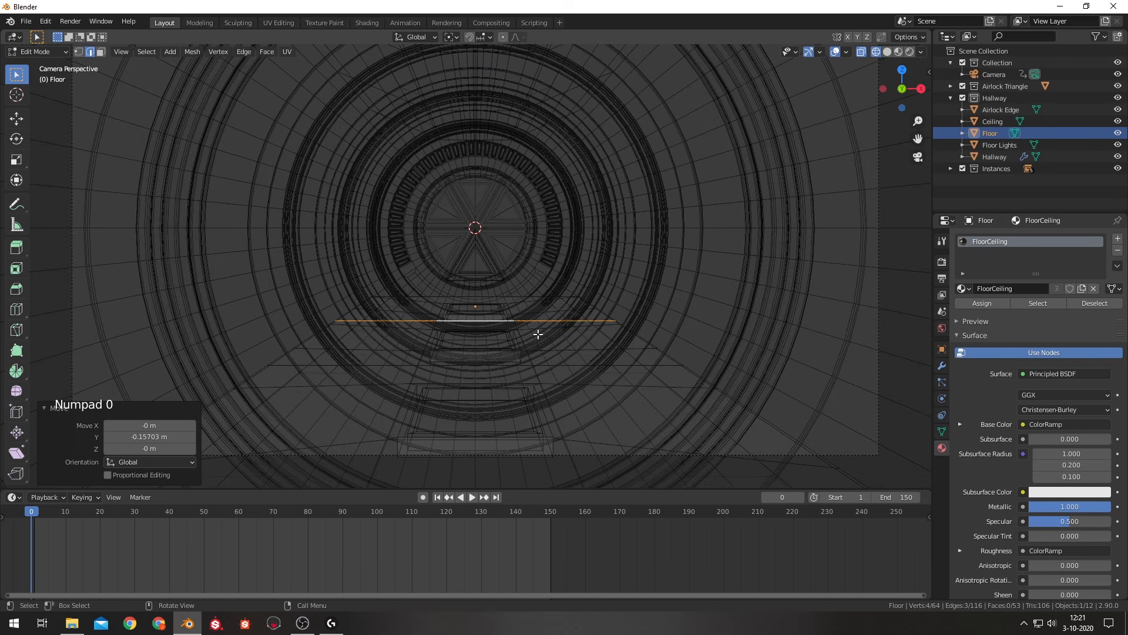
key("z")
left_click(582, 365, "alt+shift")
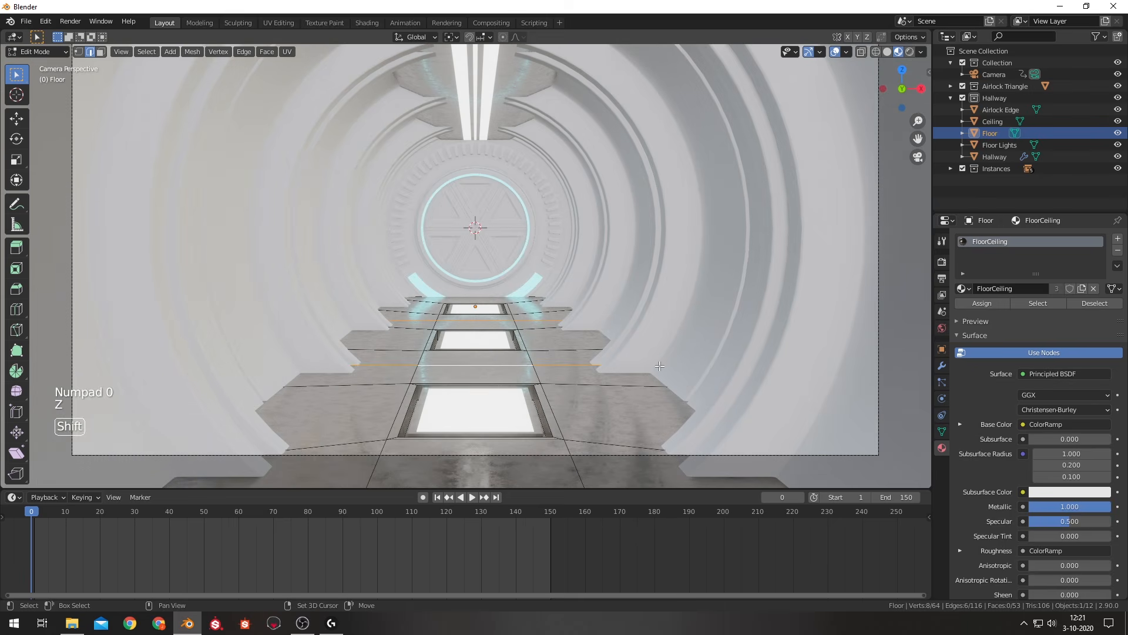
key("ctrl+b")
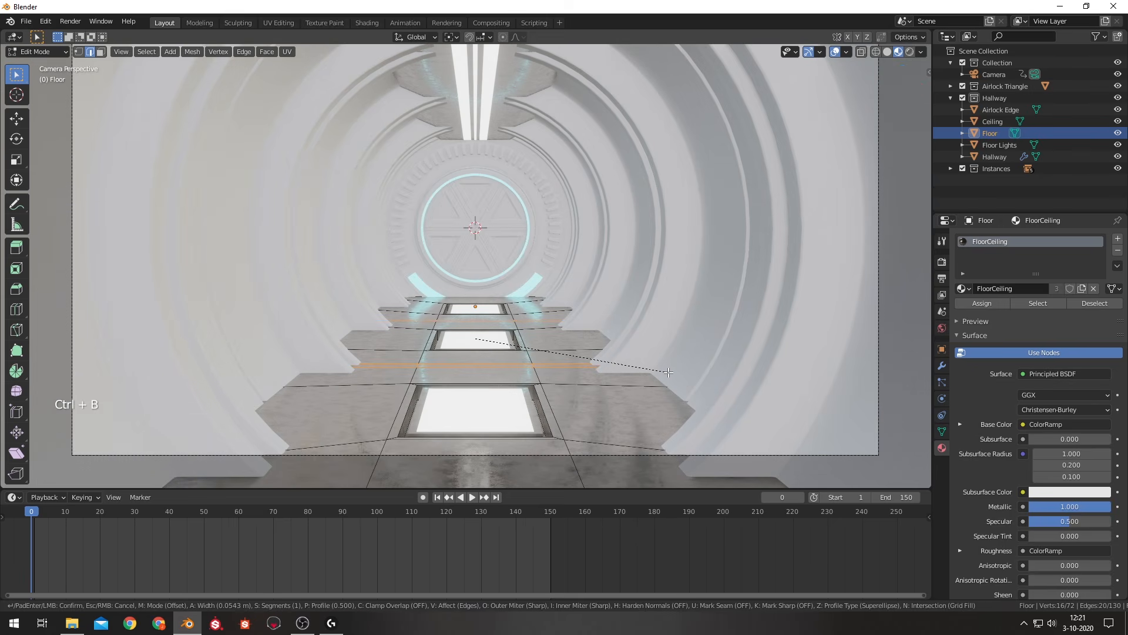
left_click(668, 372)
Extrude the two beveled strips downward to form narrow grooves across the floor.
key("e")
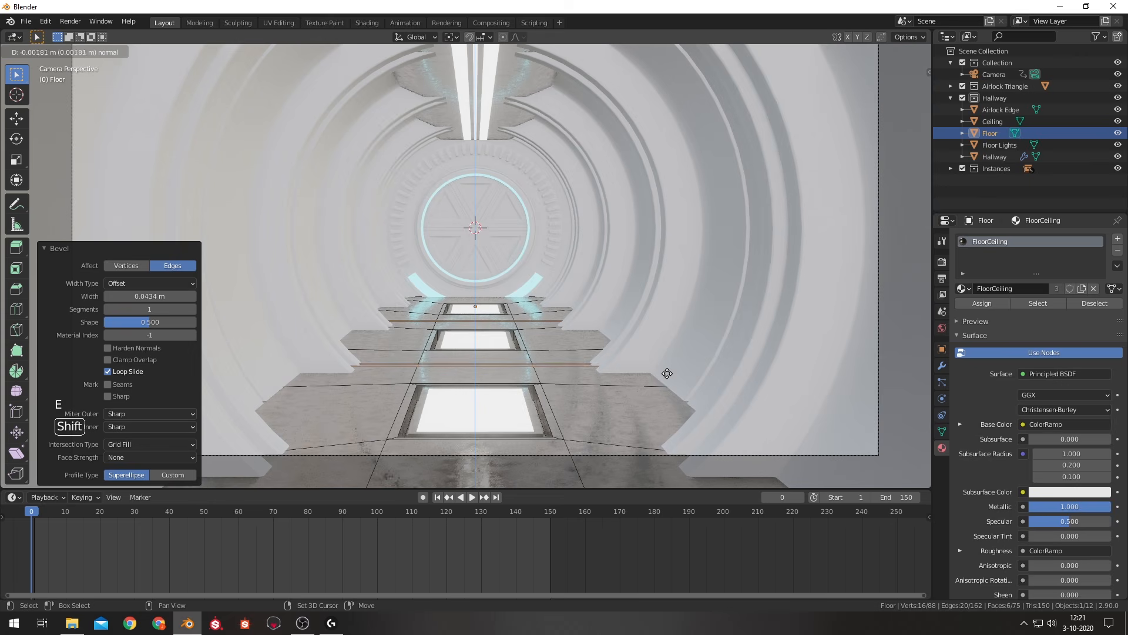
left_click(659, 412)
key("Tab")
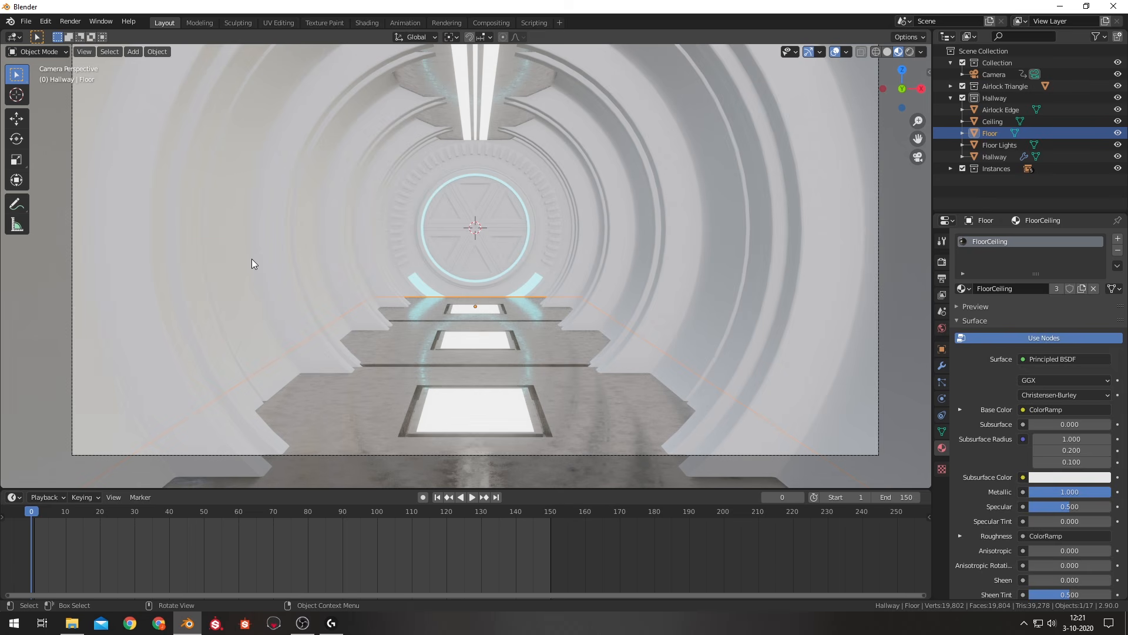
Create a new material for the airlock triangle and name it AirlockTriangle.
left_click(484, 260)
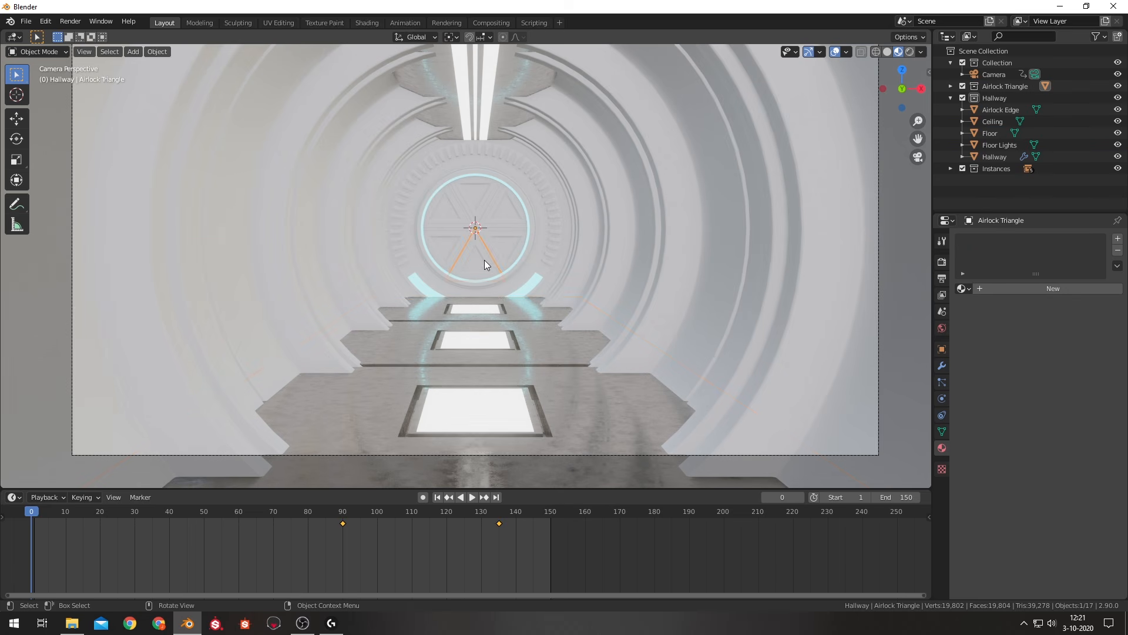
left_click(962, 288)
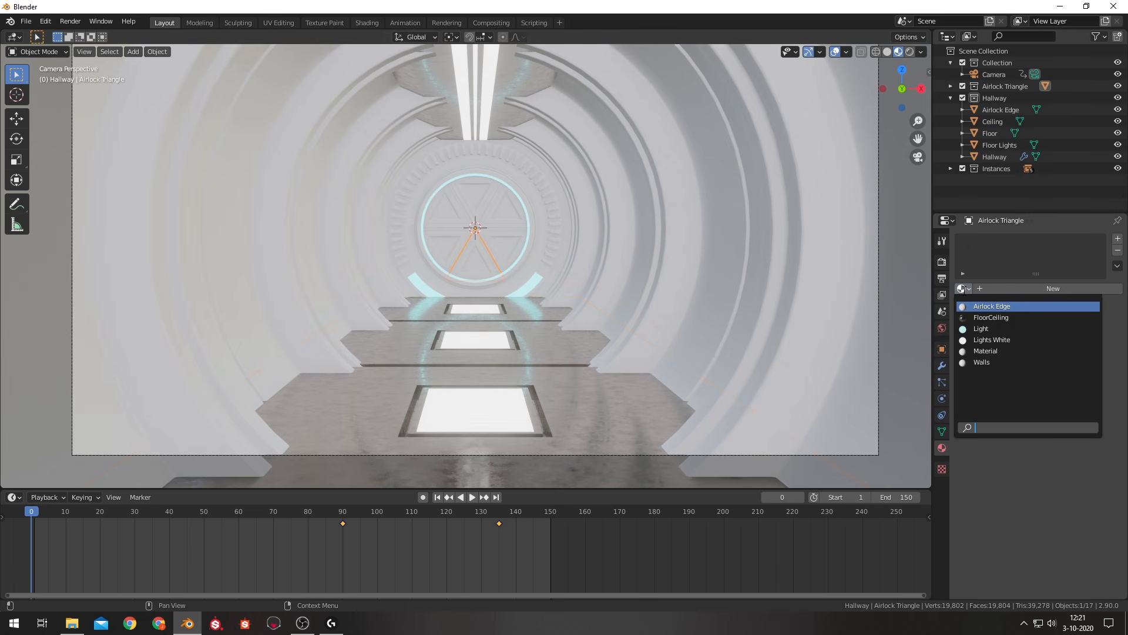
left_click(985, 289)
type("Airl")
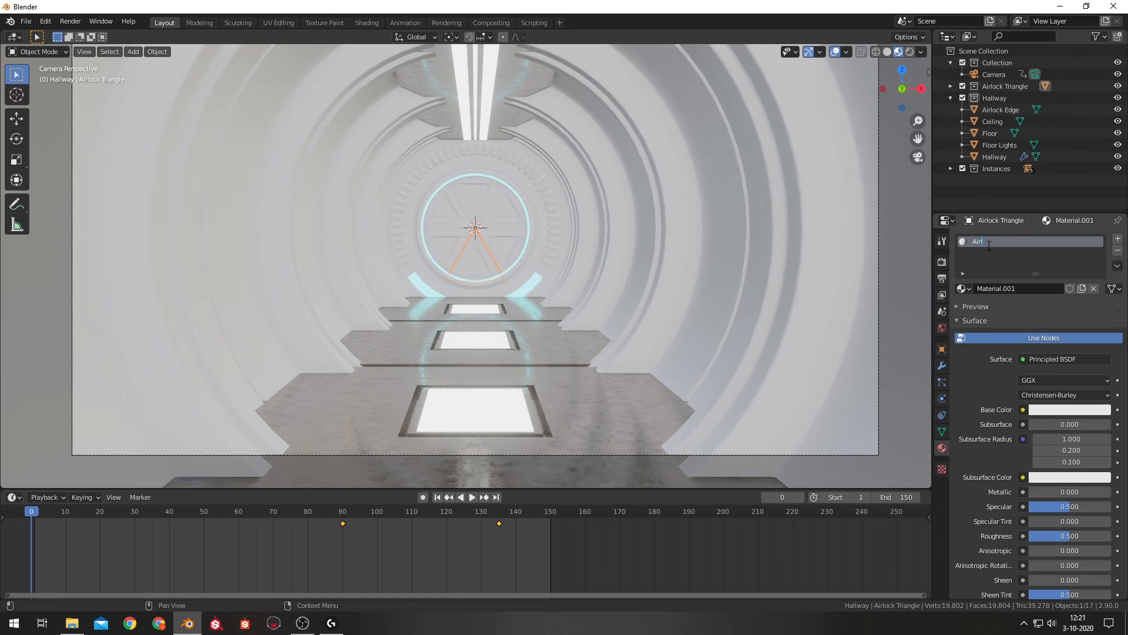
type("ockTriangle")
key("Return")
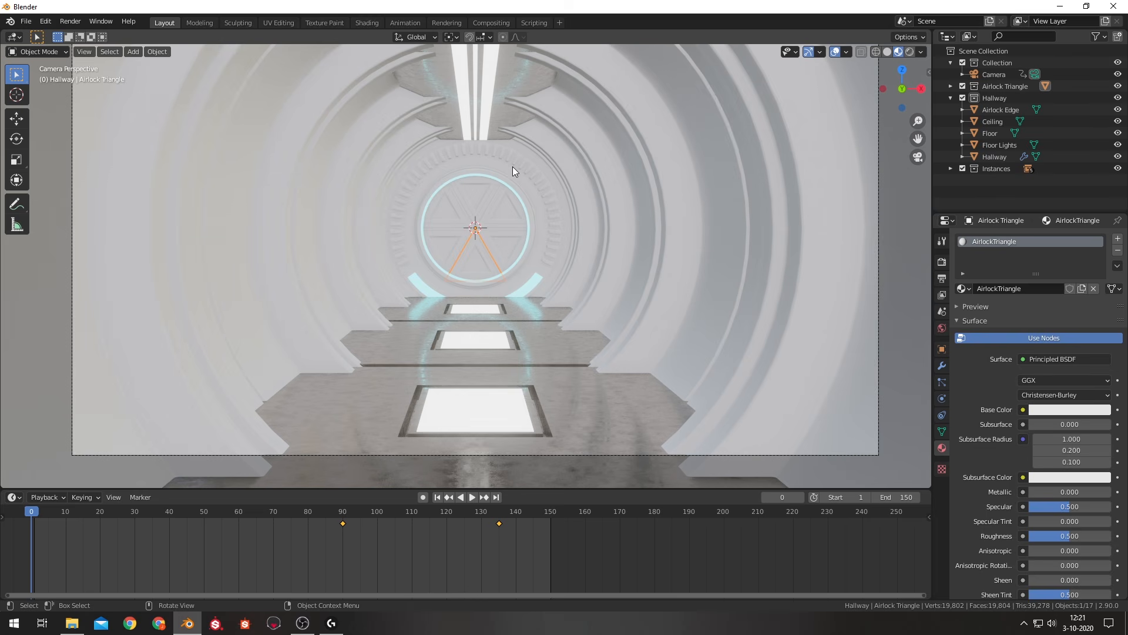
In the Shading workspace, add a ColorRamp node to the AirlockTriangle material and connect its Color output to the Principled BSDF's Roughness.
left_click(367, 23)
middle_click_drag(652, 428, 549, 391)
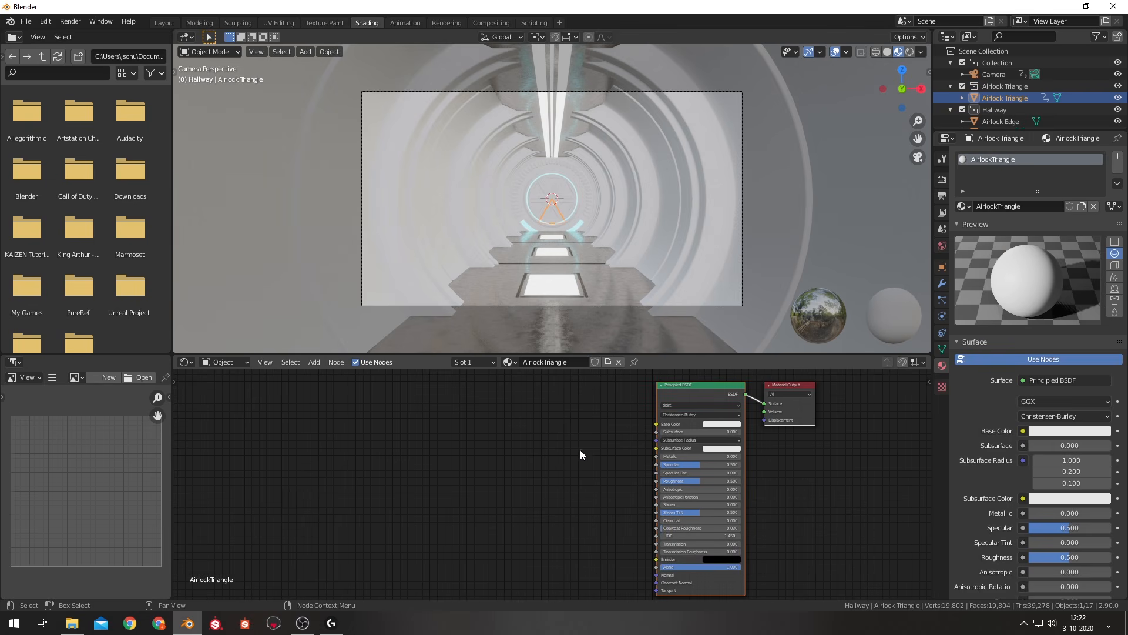
key("q")
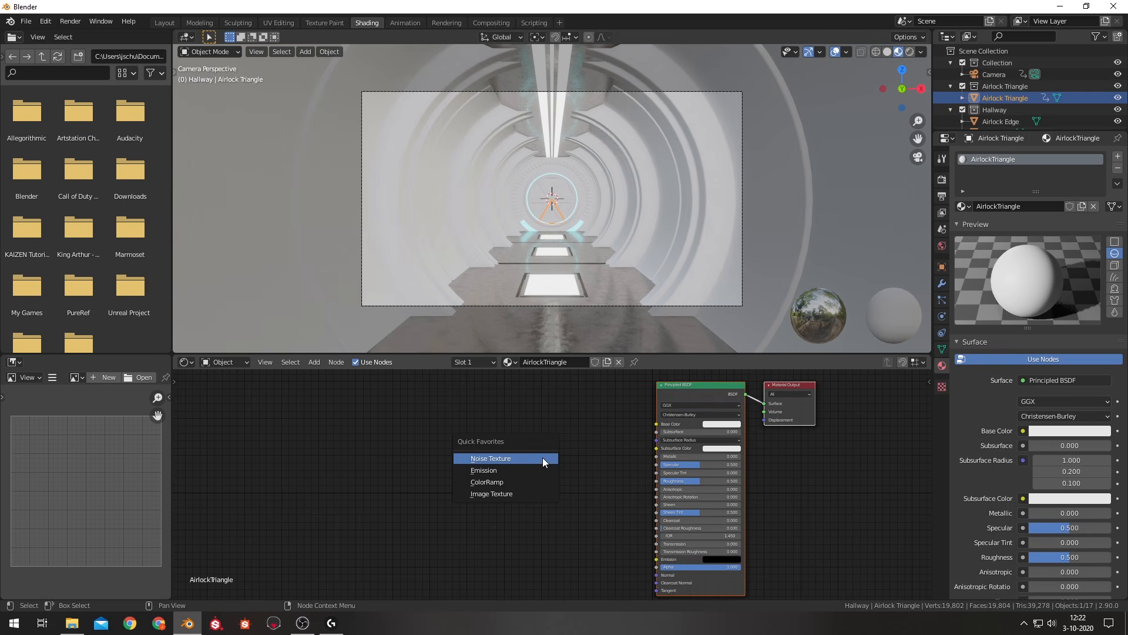
left_click(515, 481)
left_click_drag(532, 419, 640, 481)
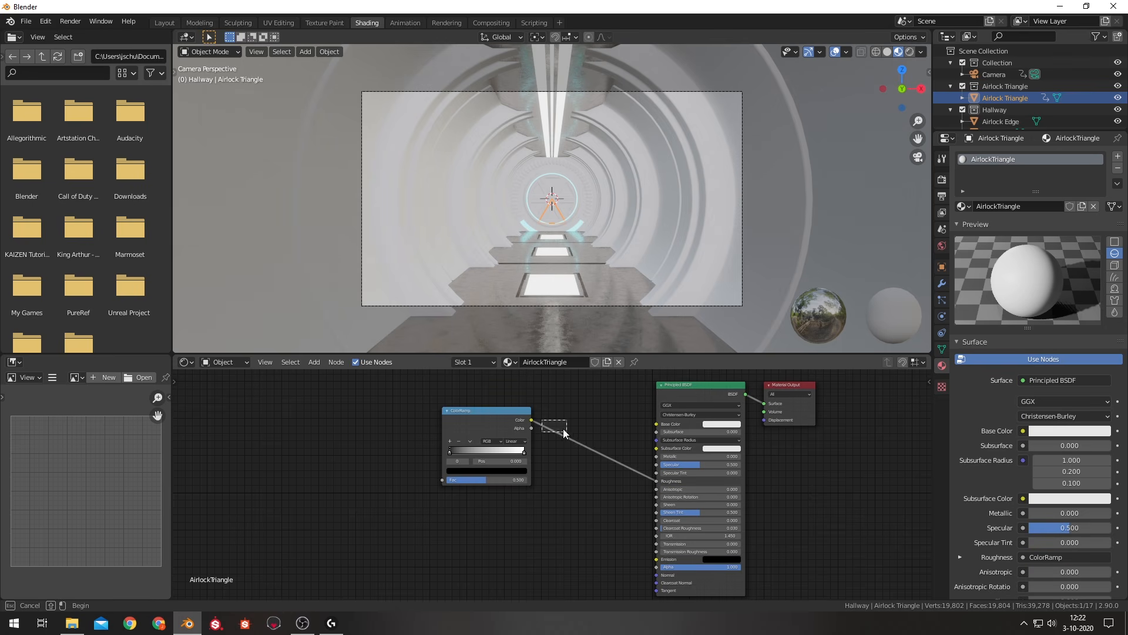
left_click_drag(514, 414, 584, 446)
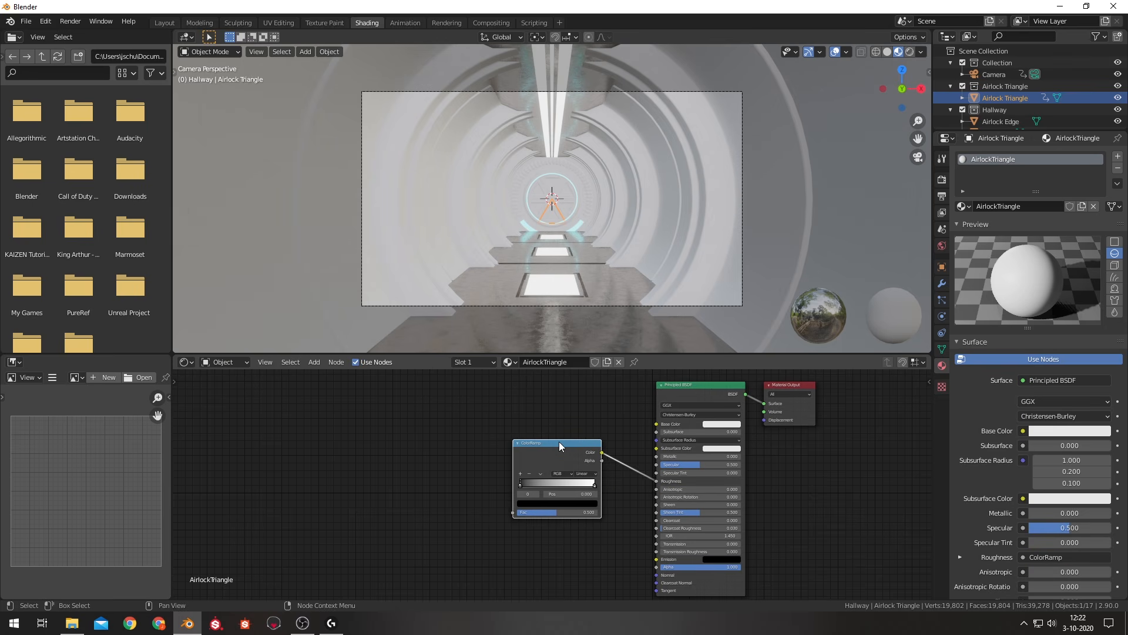
Add a Noise Texture feeding its Fac into the ColorRamp, and give it Mapping and Texture Coordinate nodes.
key("shift+a")
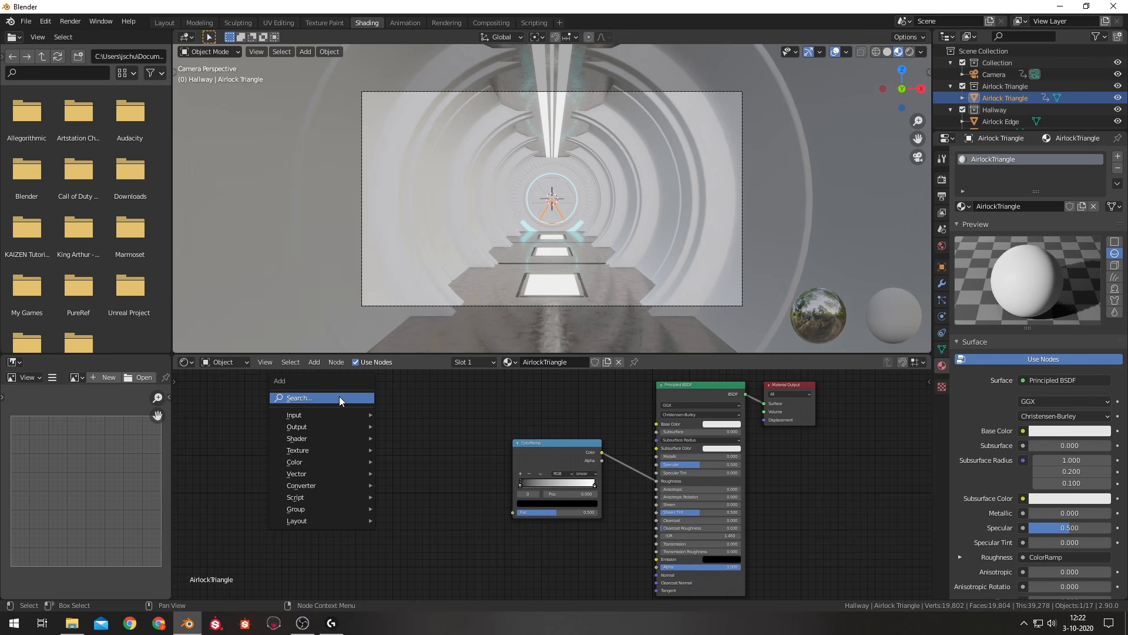
key("q")
left_click(413, 428)
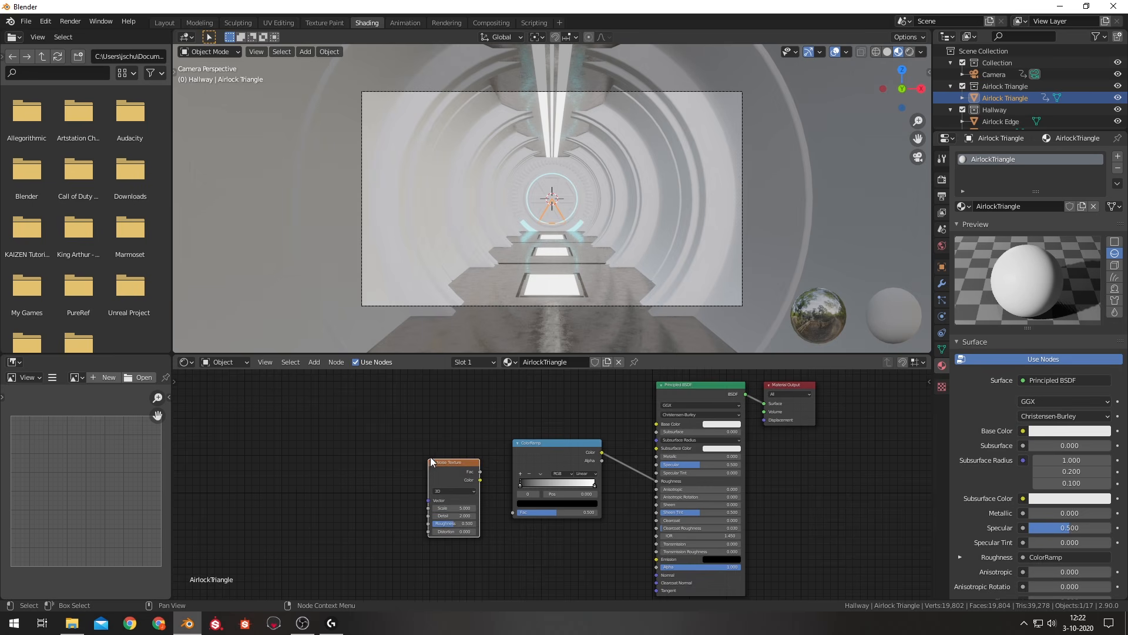
left_click_drag(481, 471, 513, 512)
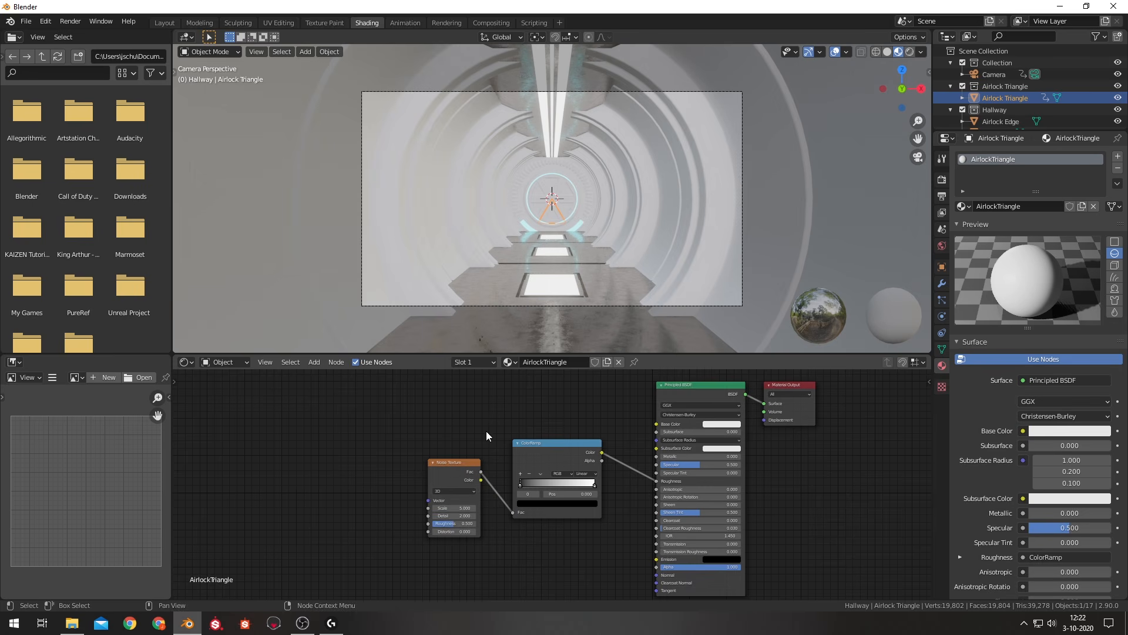
left_click_drag(459, 468, 463, 451)
key("ctrl+t")
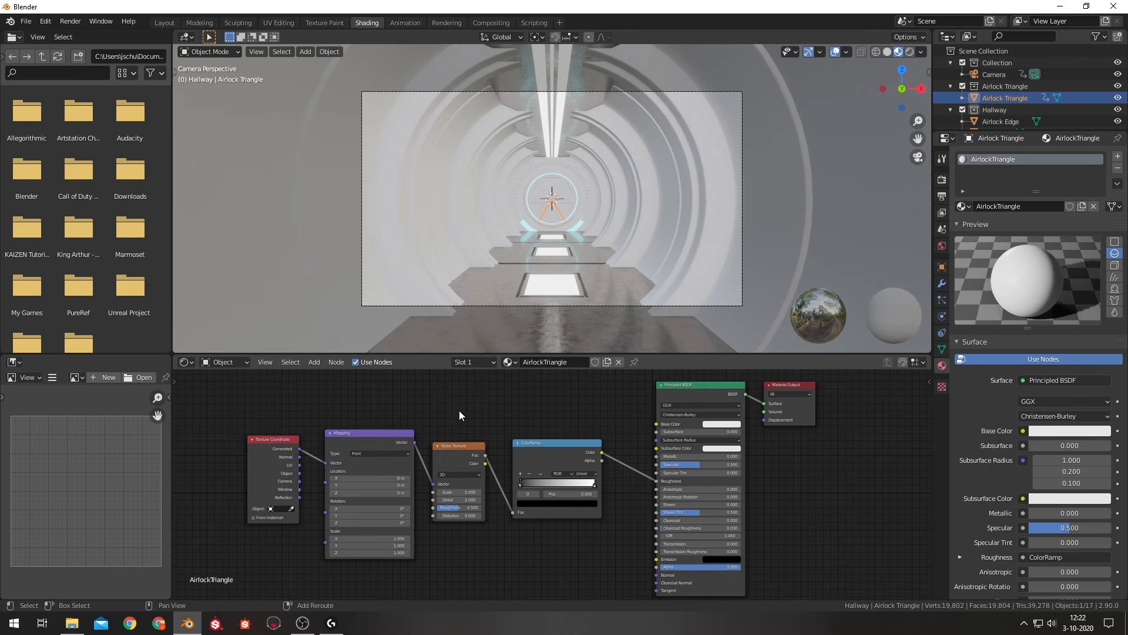
Move the roughness node chain down, then duplicate it above and connect the copy's ColorRamp to Base Color.
left_click_drag(245, 390, 576, 536)
middle_click_drag(576, 536, 570, 467)
key("g")
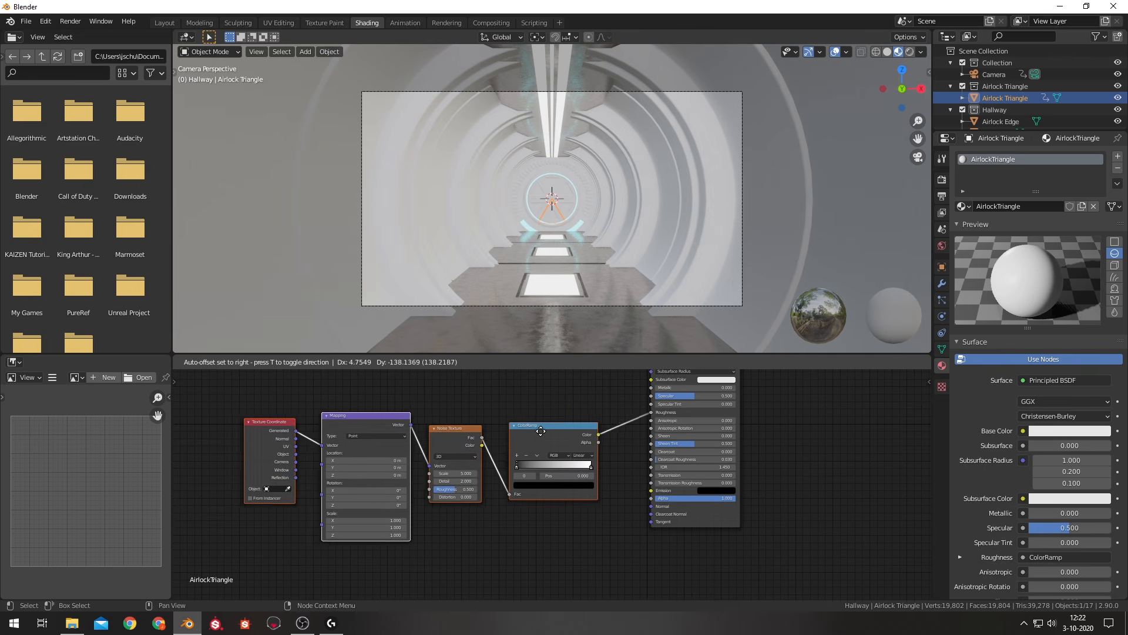
left_click(540, 400)
middle_click_drag(539, 400, 520, 442)
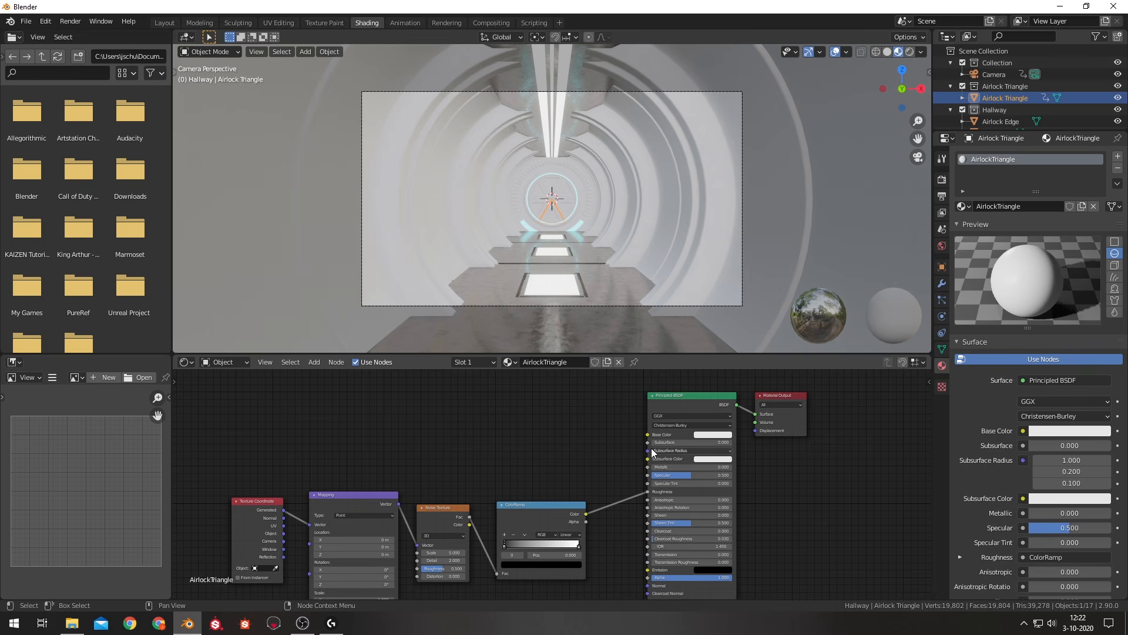
left_click_drag(273, 475, 534, 545)
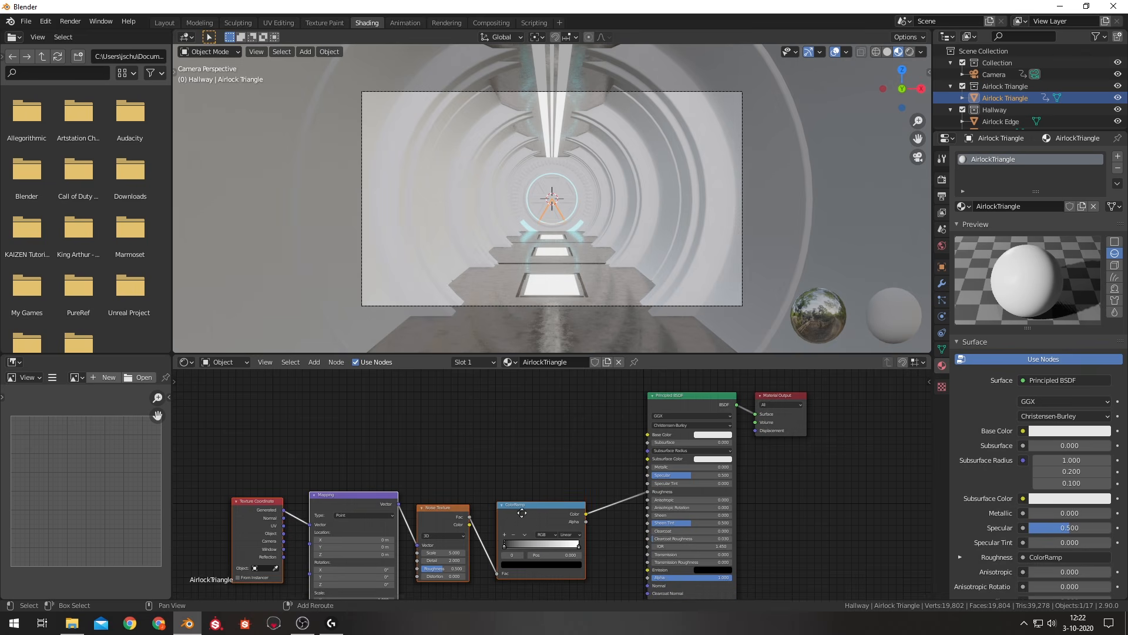
key("shift+d")
left_click(587, 400)
left_click_drag(584, 389, 647, 435)
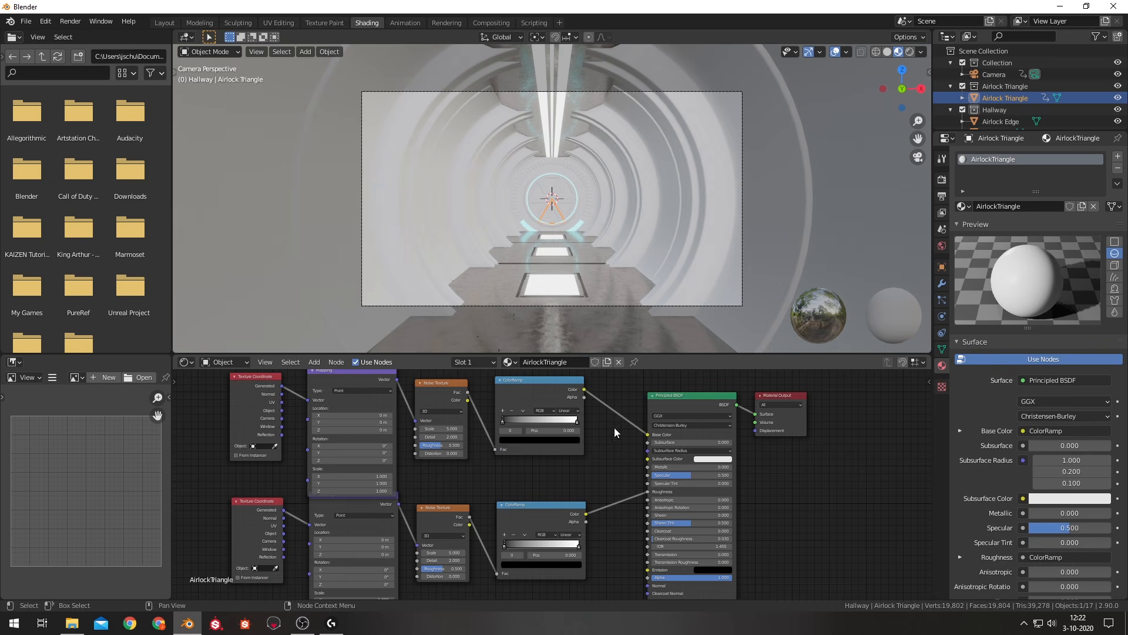
Feed both Mapping nodes from the Object output of their Texture Coordinate nodes.
scroll(585, 429, "down", 2)
middle_click_drag(539, 448, 587, 497)
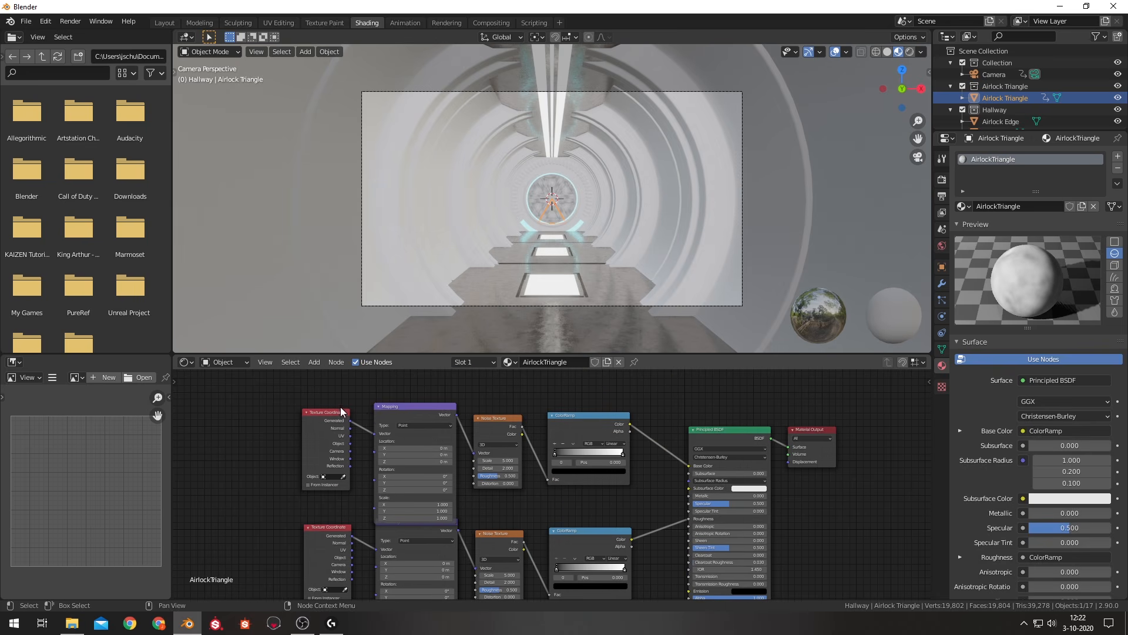
left_click_drag(555, 438, 563, 404)
middle_click_drag(351, 549, 320, 476)
left_click_drag(321, 483, 348, 475)
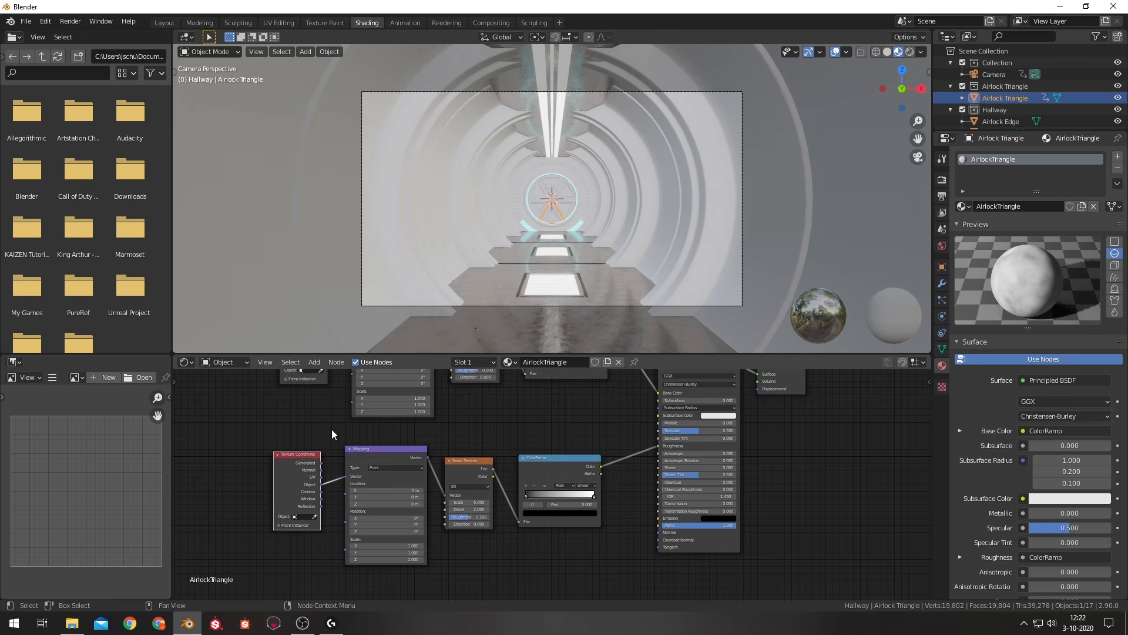
left_click(332, 429)
Isolate the airlock triangle in local view and set the scale of the roughness chain's Noise Texture to 20.
scroll(333, 415, "up", 3, "shift")
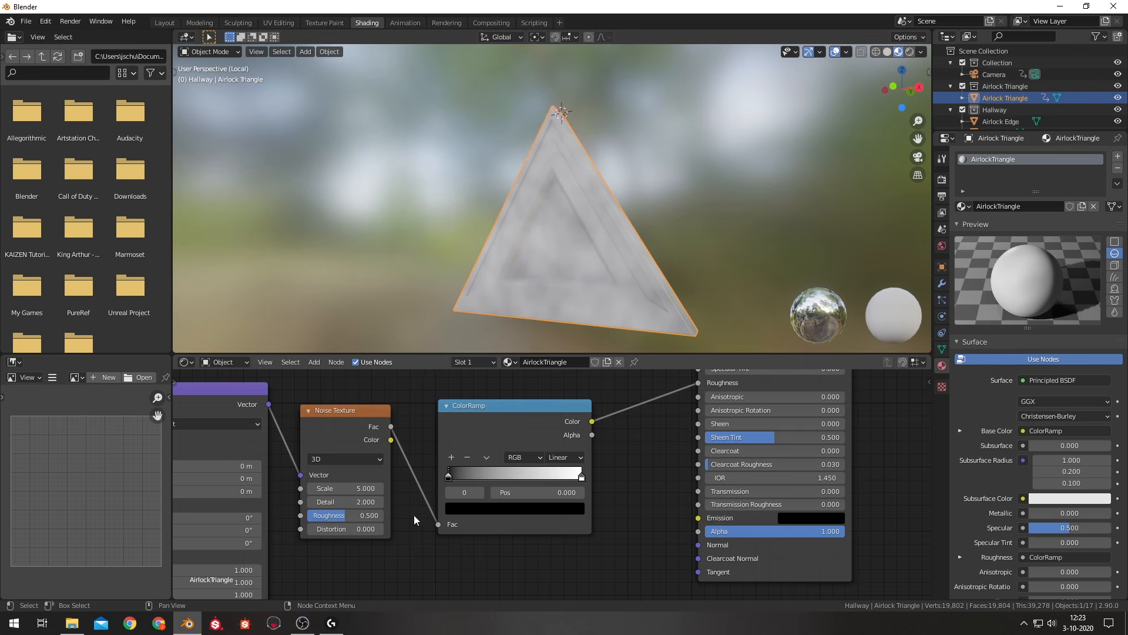
middle_click_drag(418, 394, 511, 458)
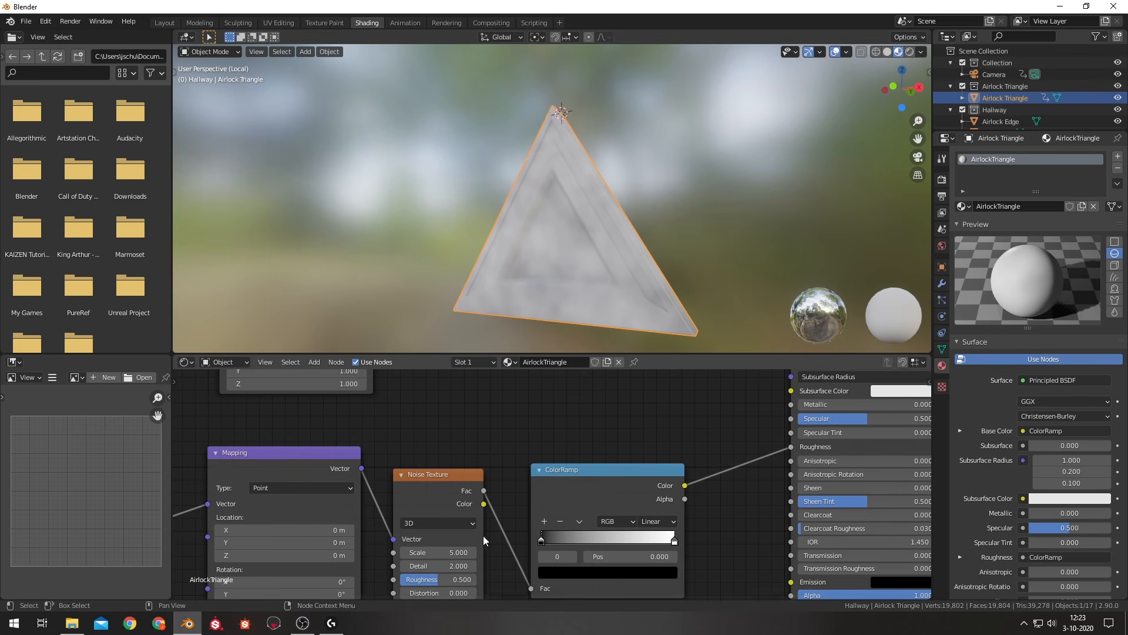
left_click(449, 552)
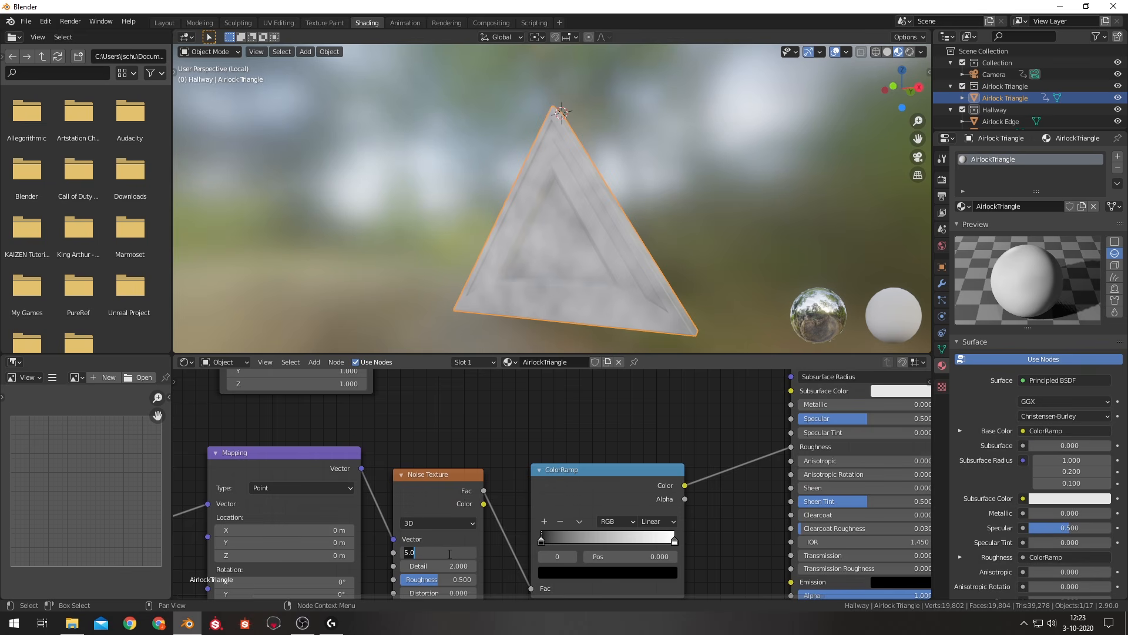
type("20")
key("Return")
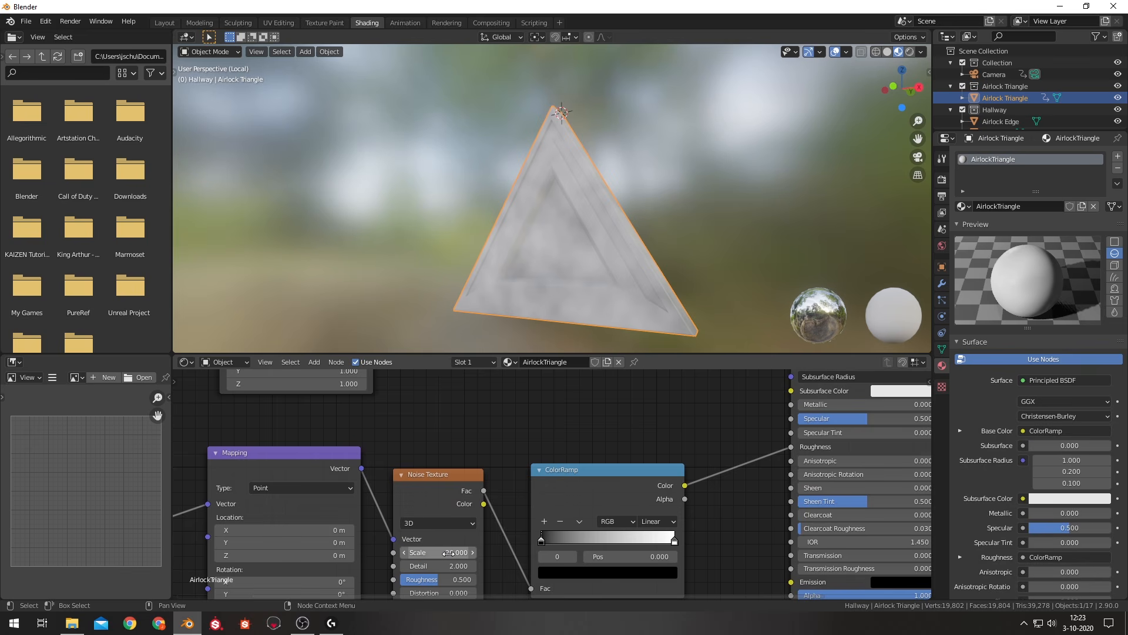
middle_click_drag(504, 482, 529, 408)
key("ctrl+z")
scroll(539, 394, "down", 3)
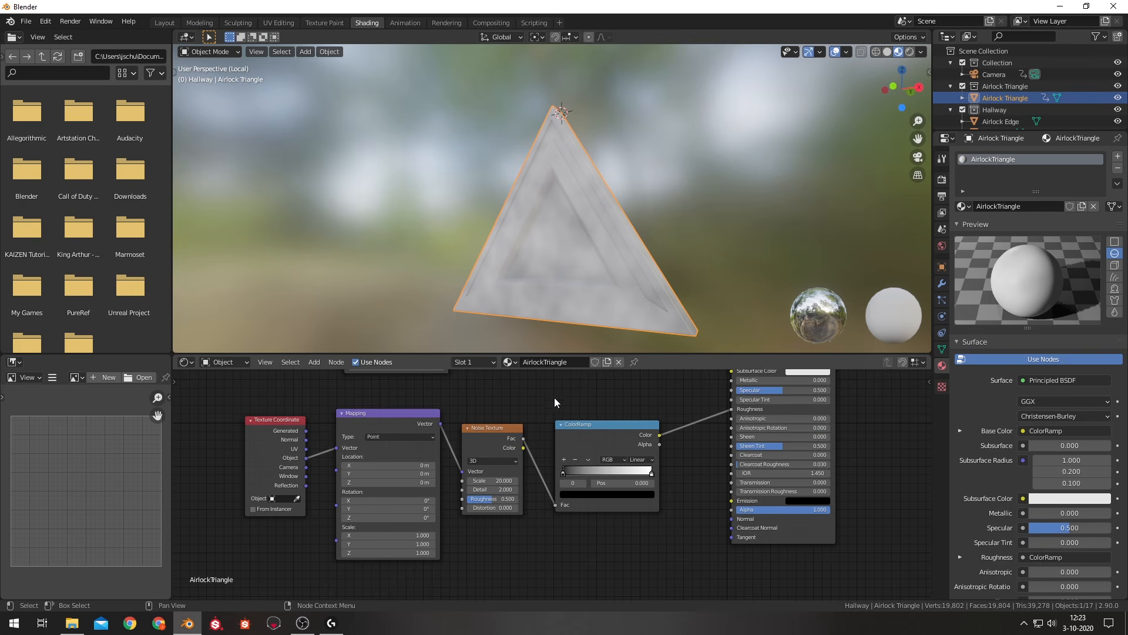
Move the black stop of the Base Color chain's ColorRamp to about 0.645.
left_click_drag(522, 433, 584, 433)
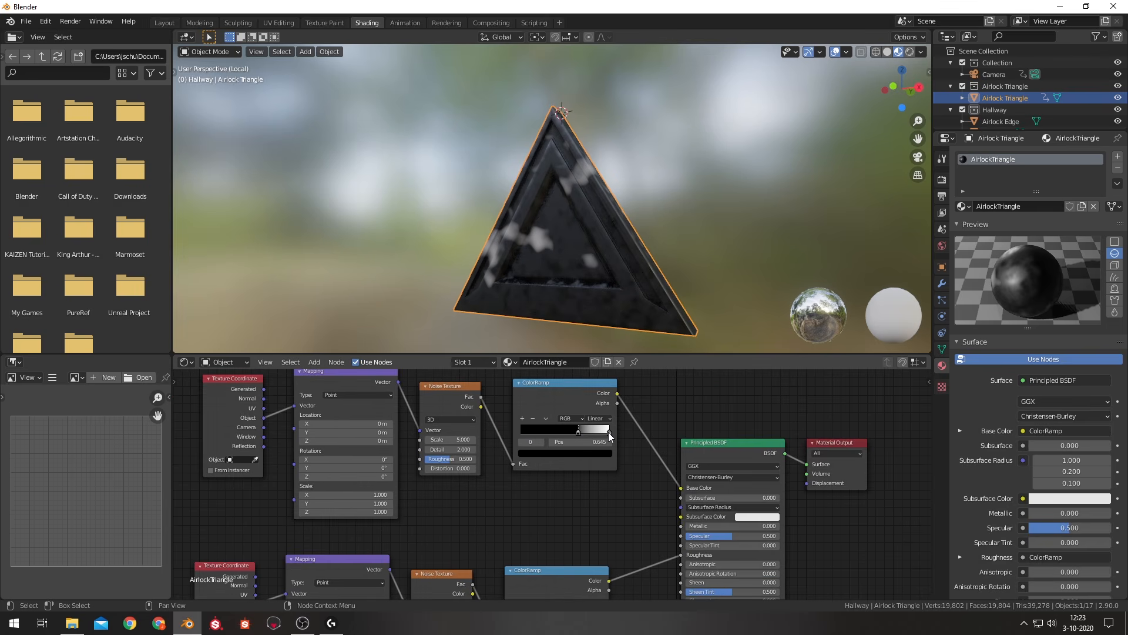
key("ctrl+z")
key("ctrl+z")
key("ctrl+z")
Set the roughness chain's Noise Texture scale to 50 and its detail to 20.
scroll(607, 431, "up", 4)
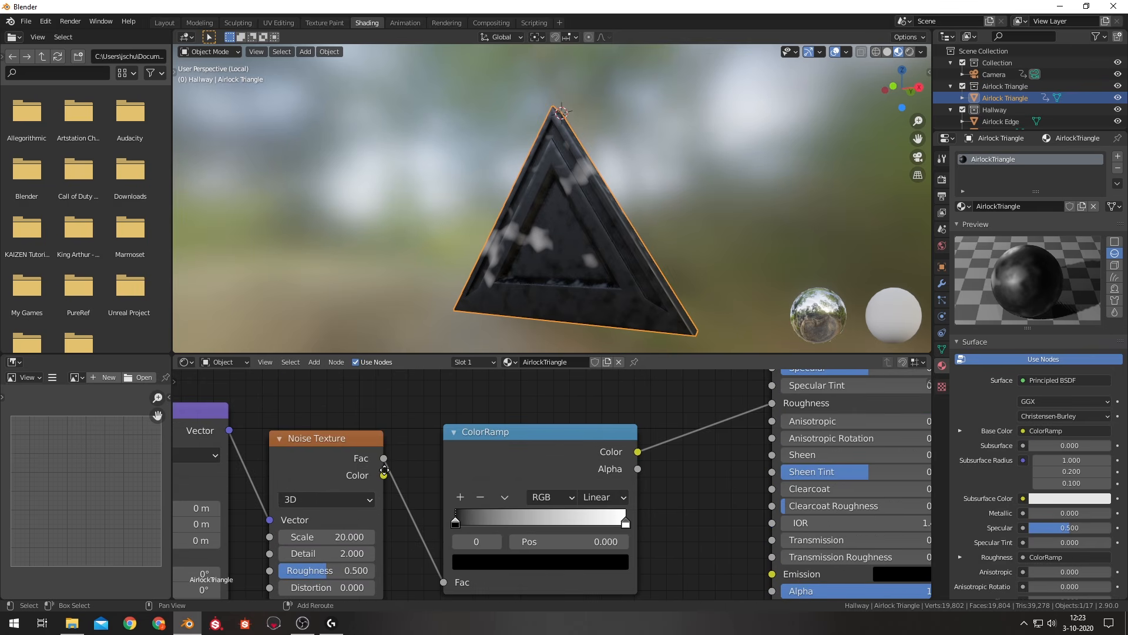
middle_click_drag(384, 469, 464, 364)
left_click(431, 435)
type("50")
key("Return")
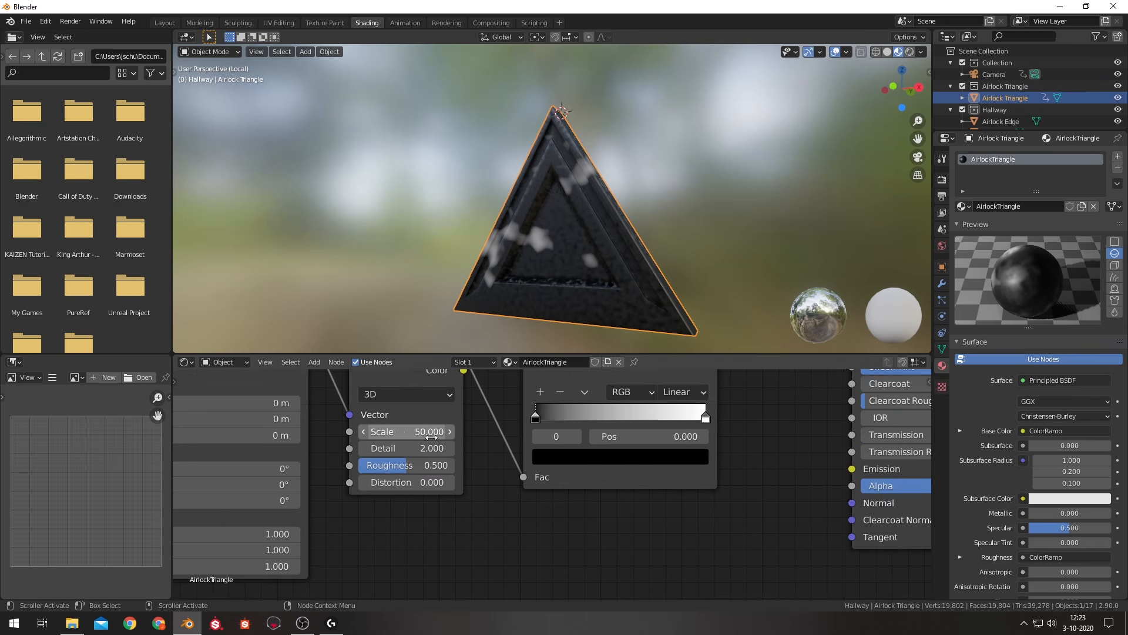
left_click(400, 448)
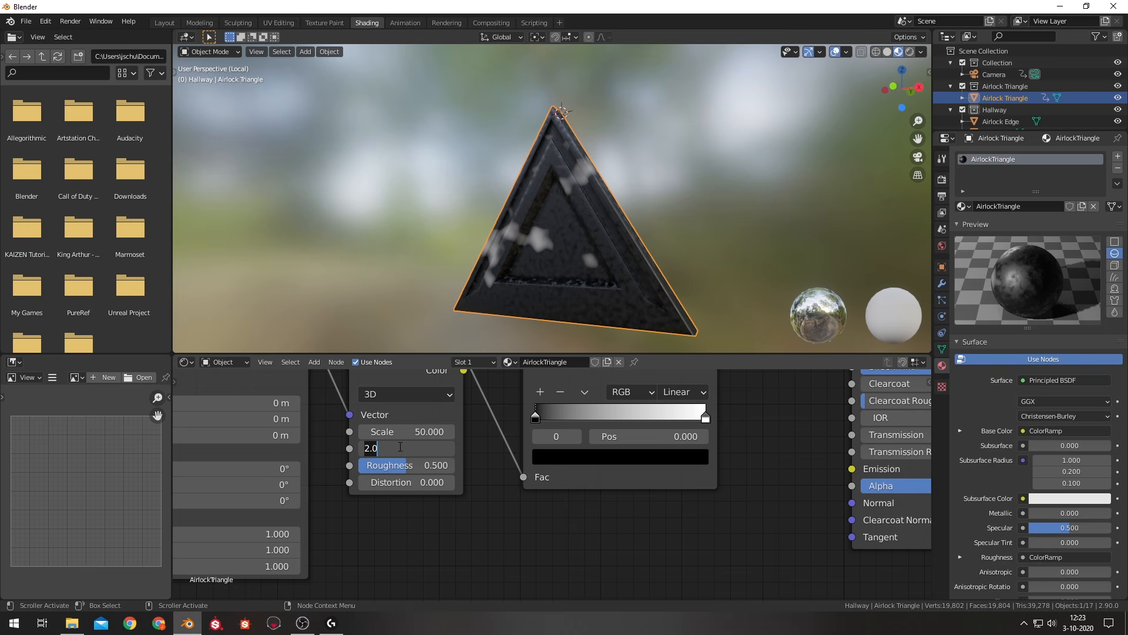
type("20")
key("Return")
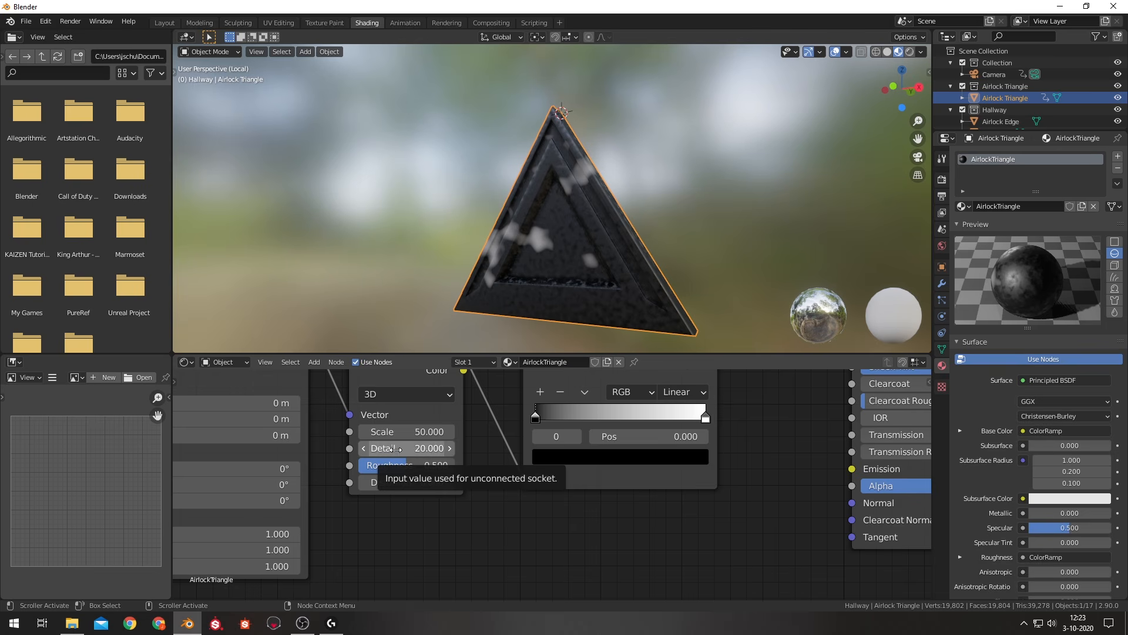
Set the roughness chain's Noise Texture detail to 50 and its roughness to 0.8.
left_click(399, 449)
type("50")
key("Return")
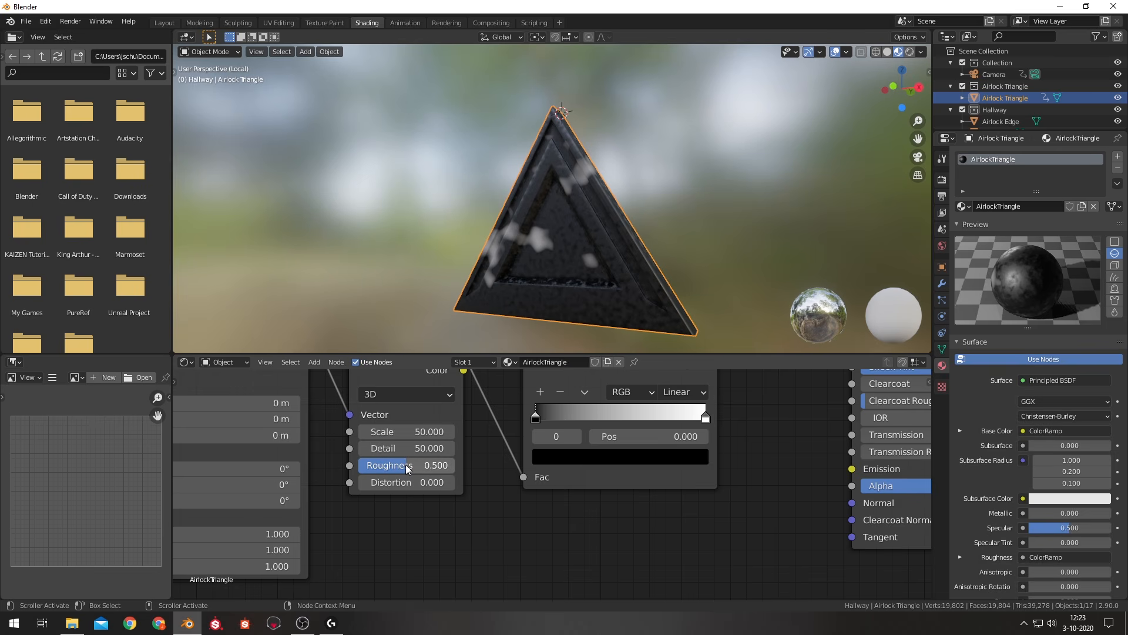
left_click_drag(406, 465, 455, 465)
left_click(440, 466)
type("0.8")
key("Return")
Stretch the roughness noise by setting its Mapping node's X scale to about 19.1.
scroll(495, 537, "down", 1)
middle_click_drag(365, 517, 506, 534)
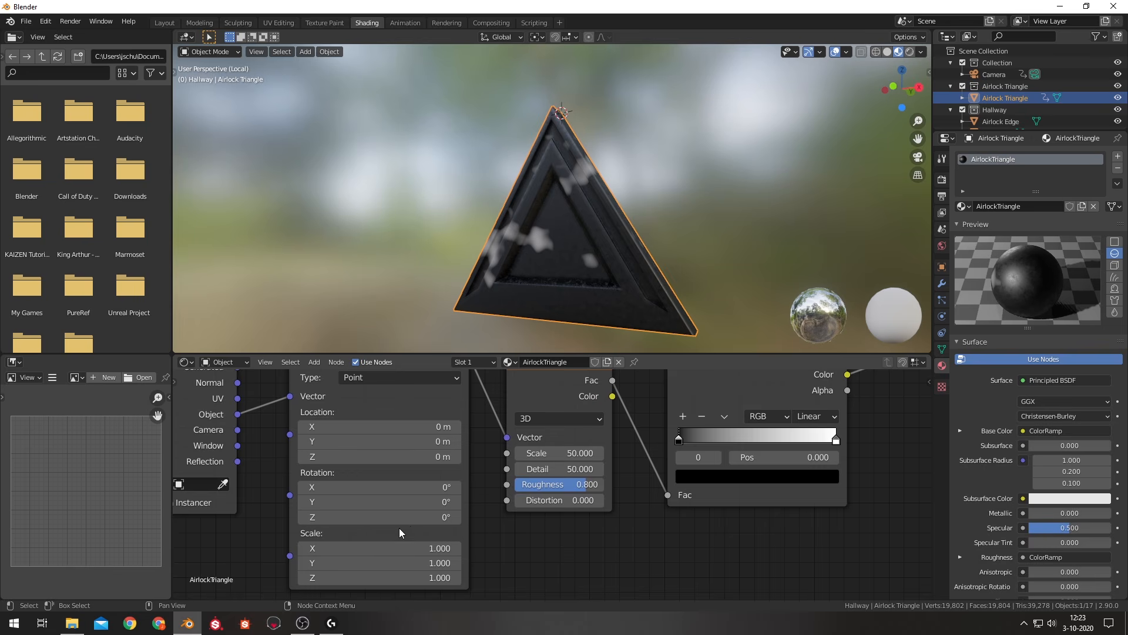
left_click_drag(370, 547, 379, 547)
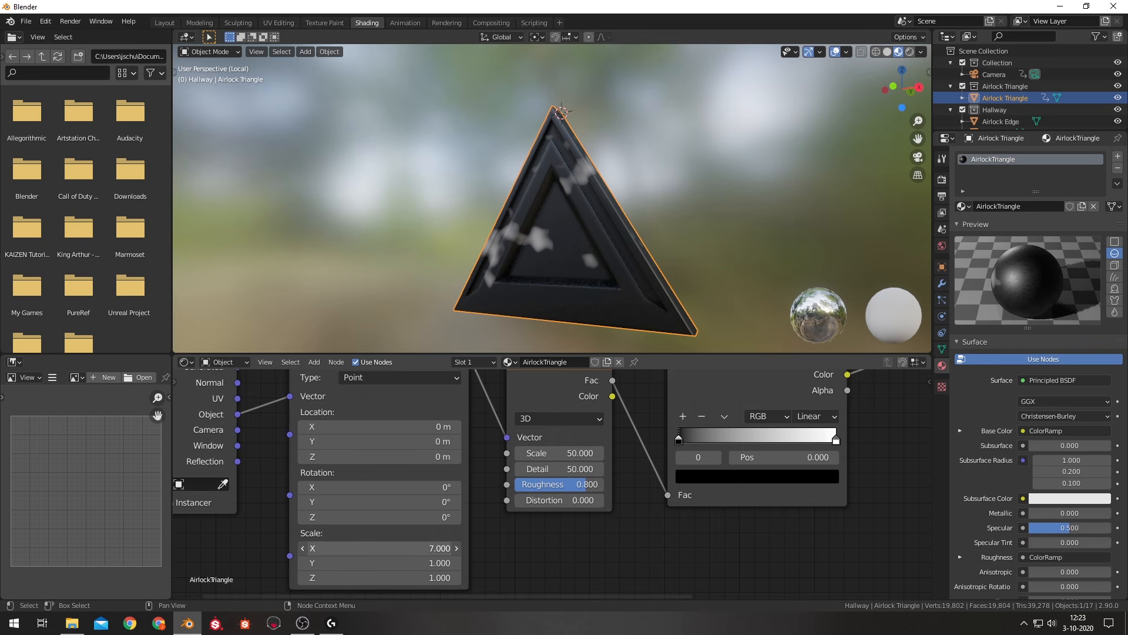
left_click_drag(379, 547, 465, 547)
Increase the roughness ColorRamp's contrast by moving its black stop to about 0.25 and white stop to about 0.677.
scroll(538, 319, "up", 7)
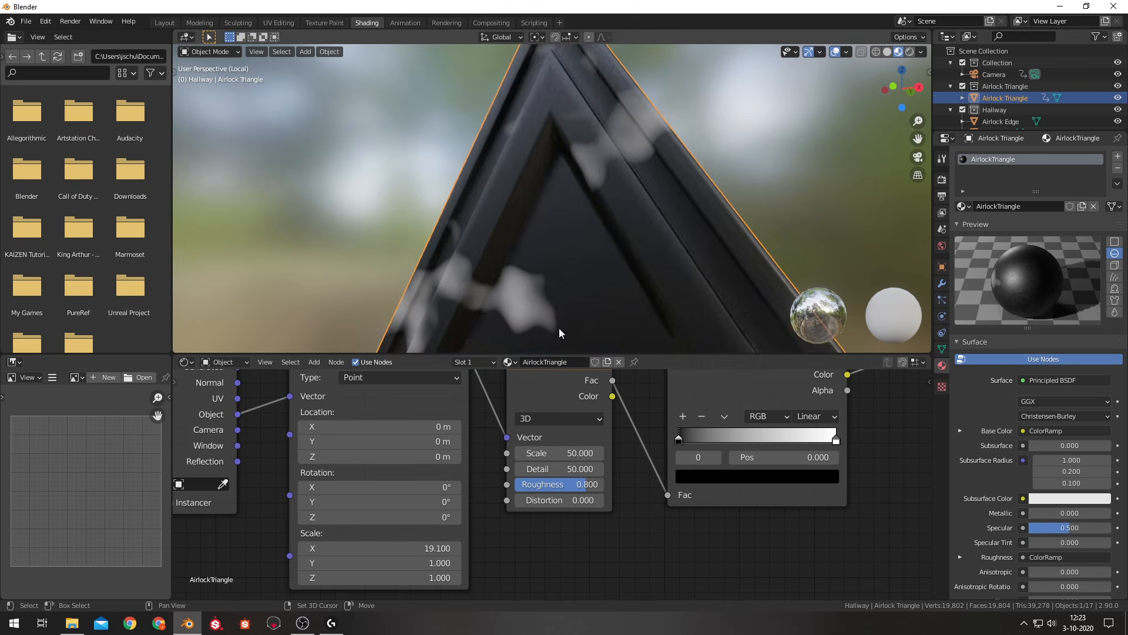
middle_click_drag(501, 134, 510, 171)
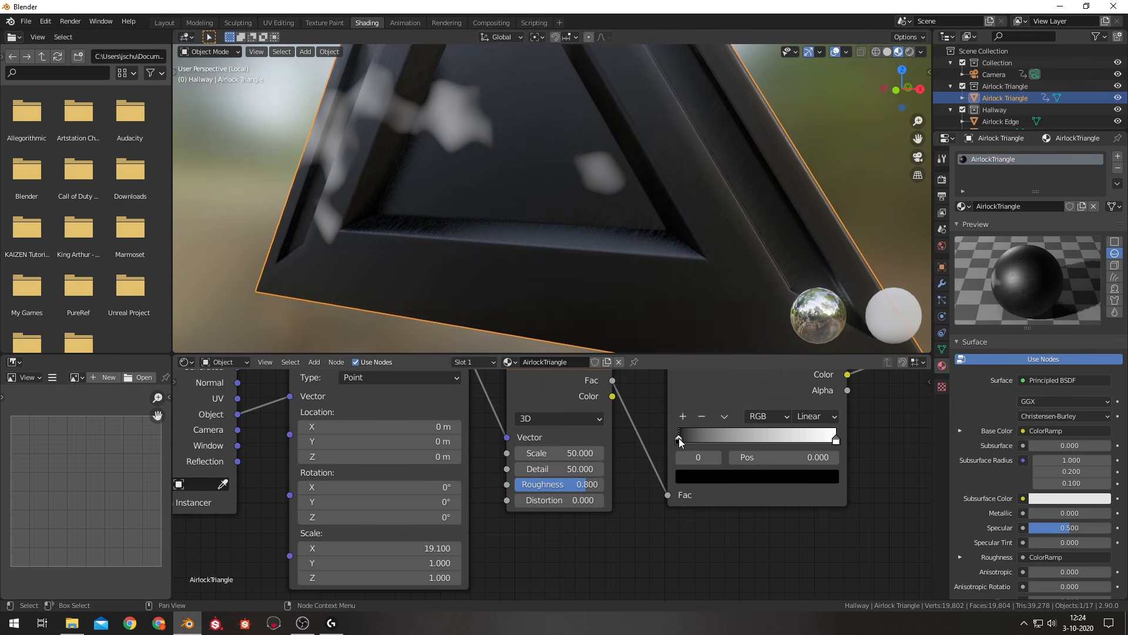
left_click_drag(679, 438, 722, 449)
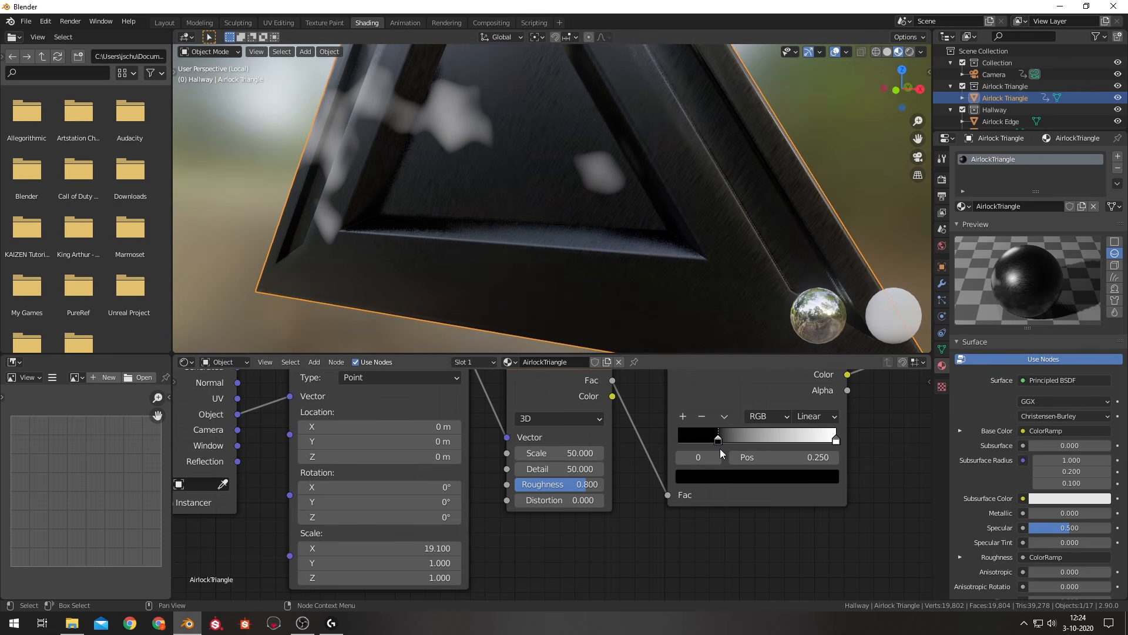
left_click_drag(836, 438, 786, 438)
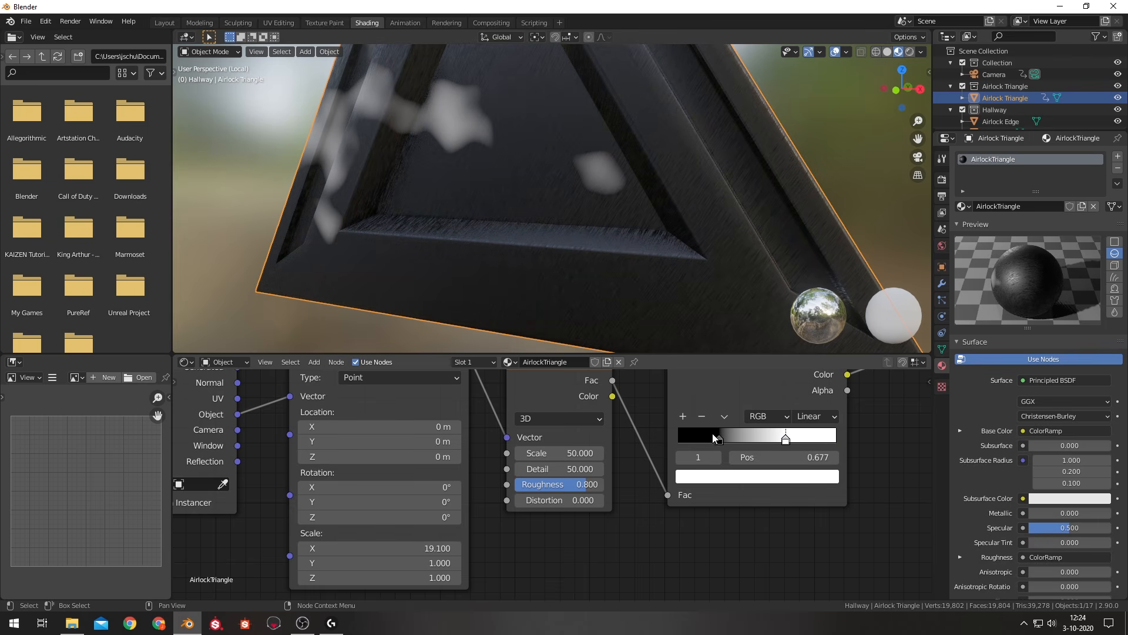
Move the roughness ColorRamp's black stop to about 0.364 and check the brushed surface.
left_click_drag(713, 435, 741, 447)
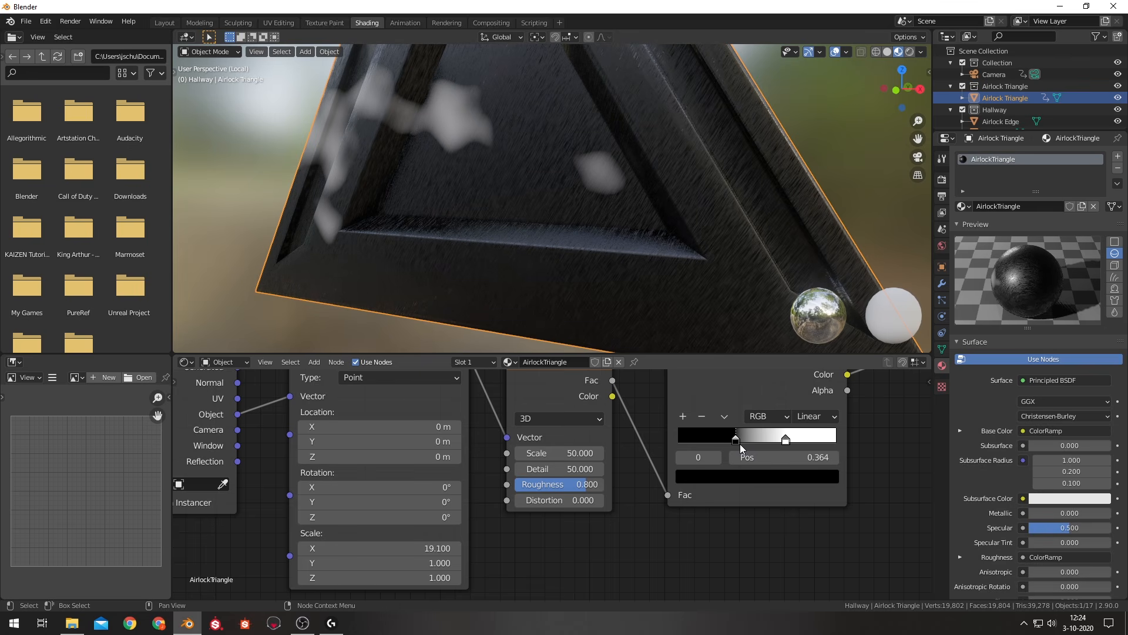
scroll(588, 207, "down", 5)
middle_click_drag(588, 206, 473, 243)
Move the base color ColorRamp's black stop to about 0.545 and set its Noise Texture scale to 50.
scroll(587, 435, "down", 4)
middle_click_drag(591, 378, 541, 536)
scroll(588, 517, "up", 3)
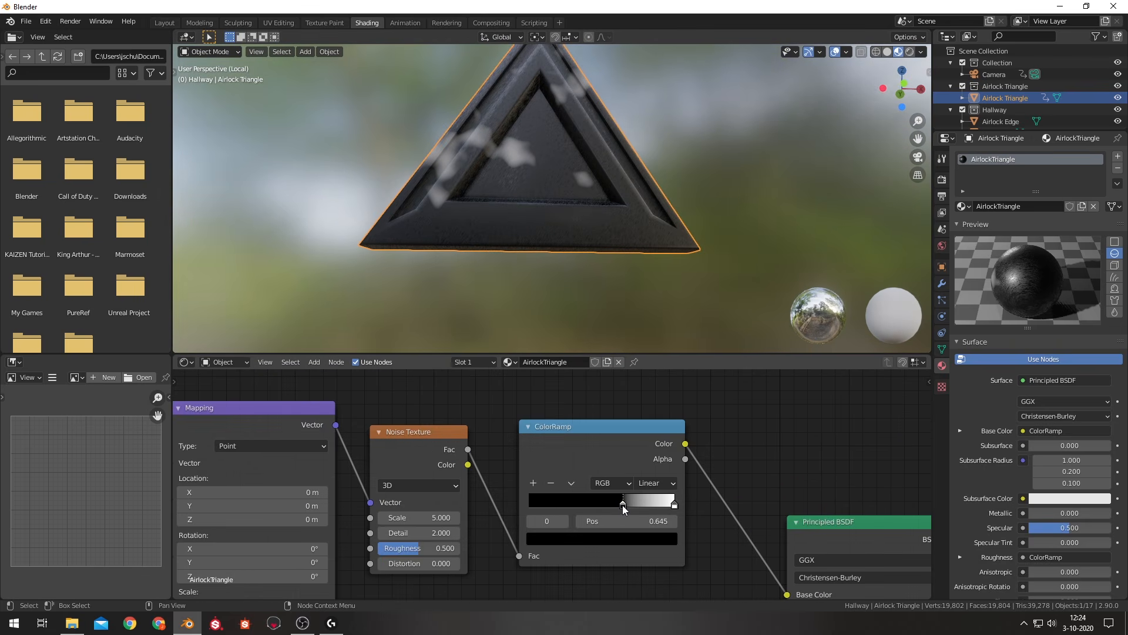
left_click_drag(623, 509, 609, 509)
double_click(415, 517)
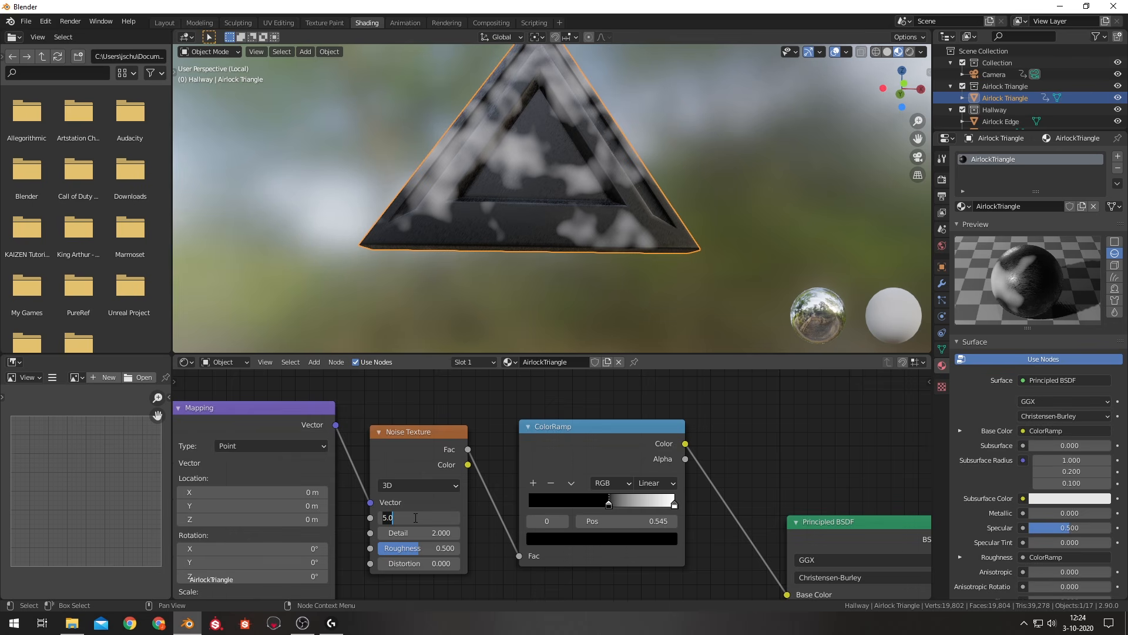
type("50")
key("Return")
scroll(465, 508, "down", 3)
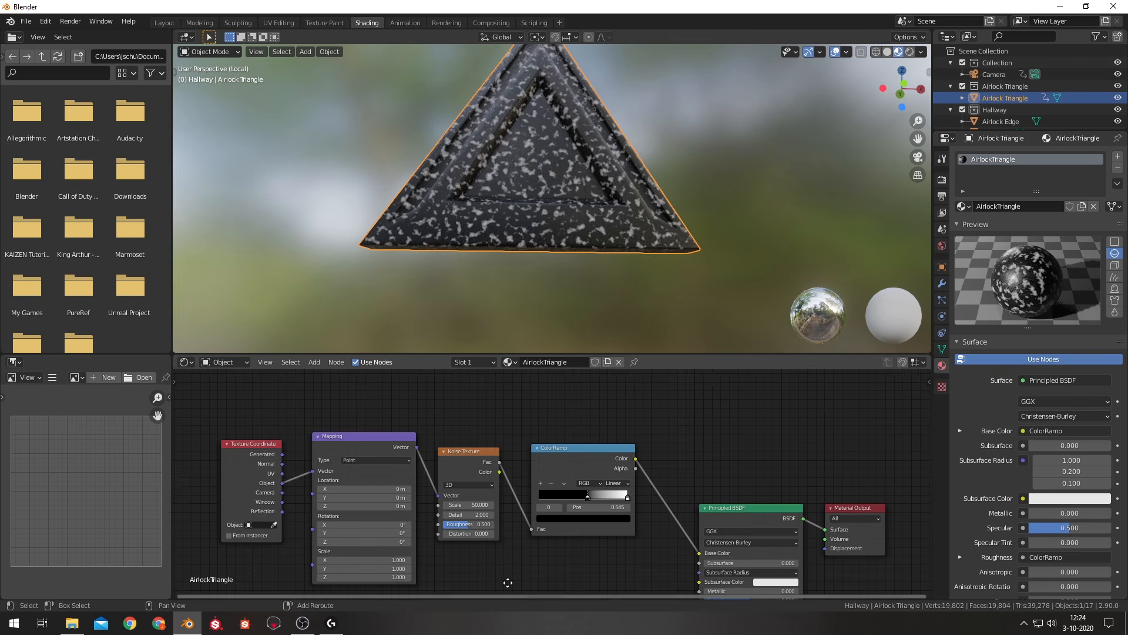
Set the base color Noise Texture's detail to 20 and its roughness to 0.8.
double_click(478, 495)
type("20")
key("Return")
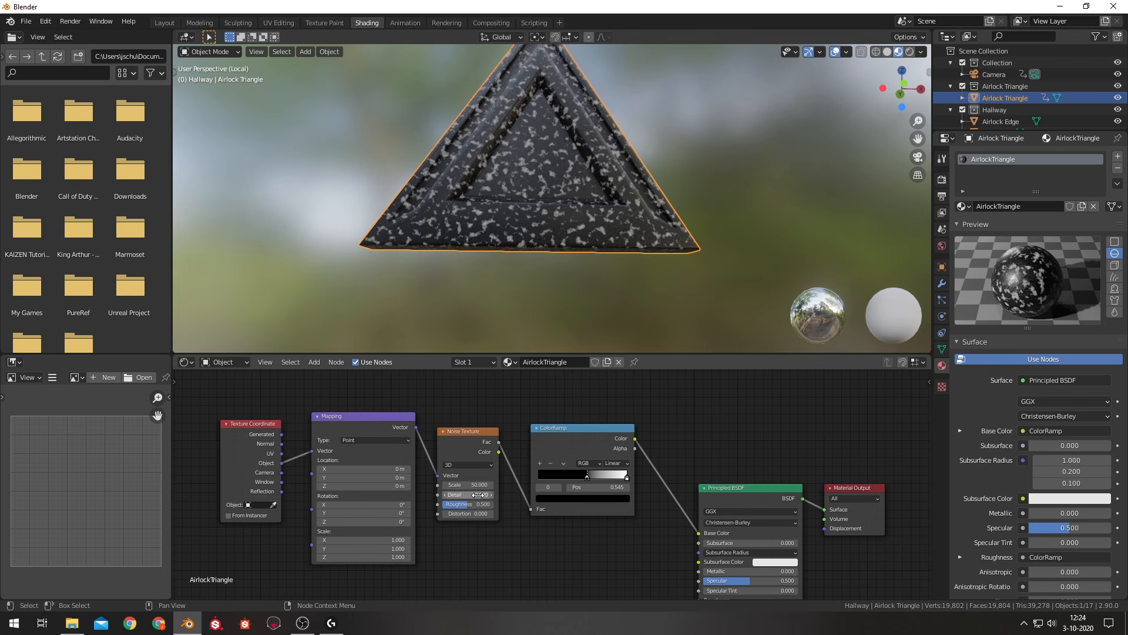
double_click(477, 504)
type(".8")
key("Return")
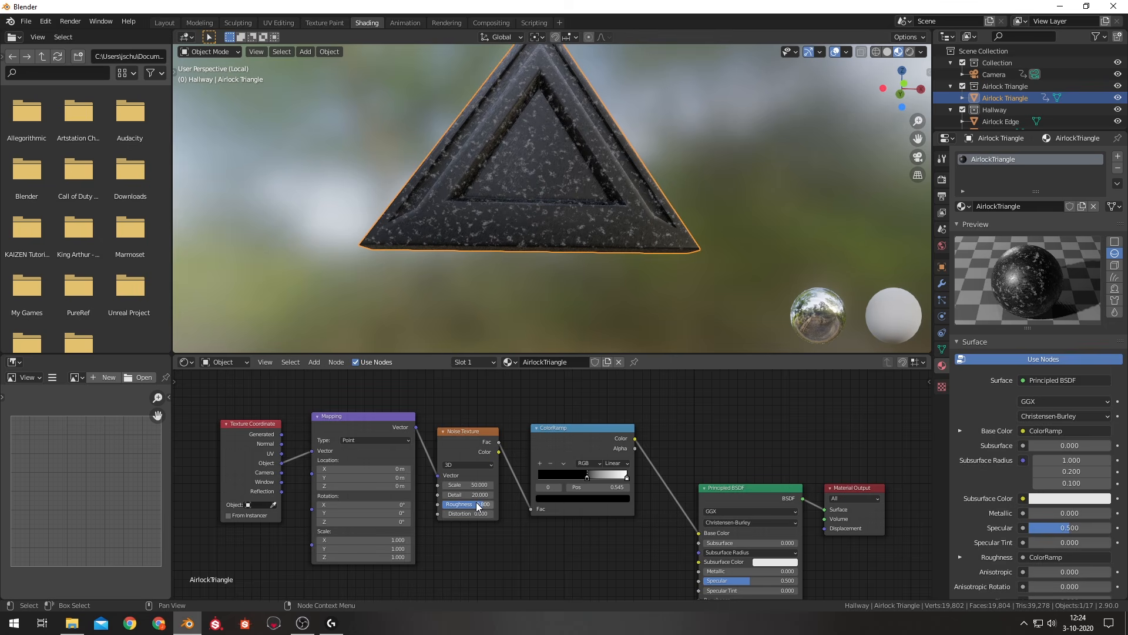
double_click(470, 513)
key("Return")
Stretch the base color noise by setting its Mapping node's X scale to 50.
double_click(383, 539)
type("50")
key("Return")
scroll(559, 235, "up", 6)
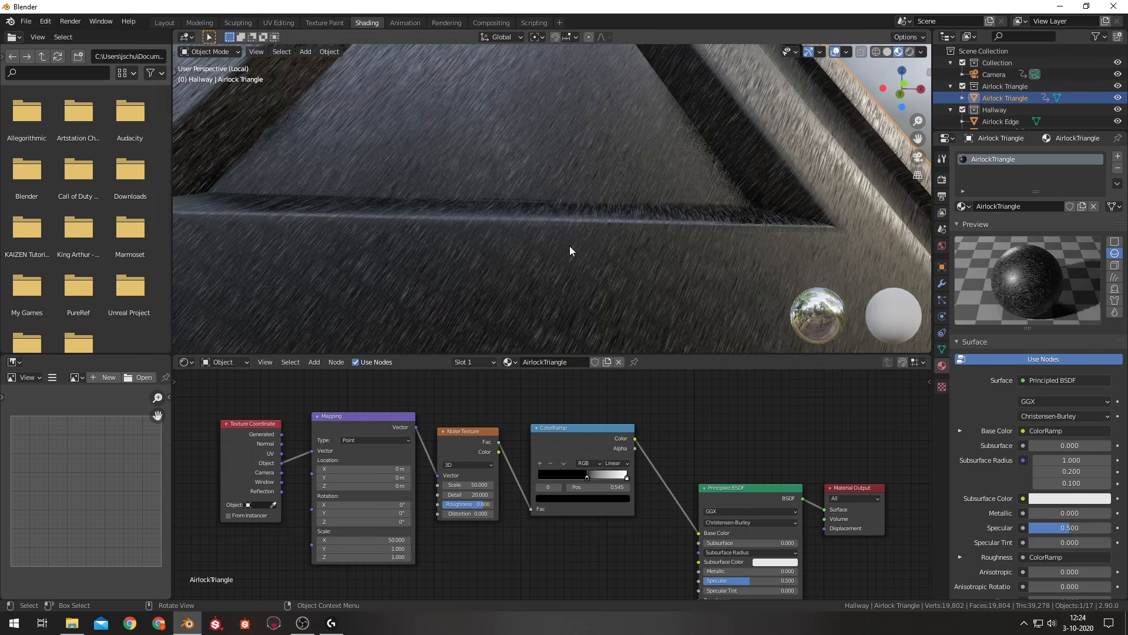
Darken the base color ColorRamp's white stop to grey and lighten its black stop to dark grey.
left_click(626, 478)
left_click(612, 499)
mouse_move(612, 407)
left_mouse_down()
mouse_move(611, 388)
mouse_move(610, 426)
left_mouse_up()
left_click(586, 498)
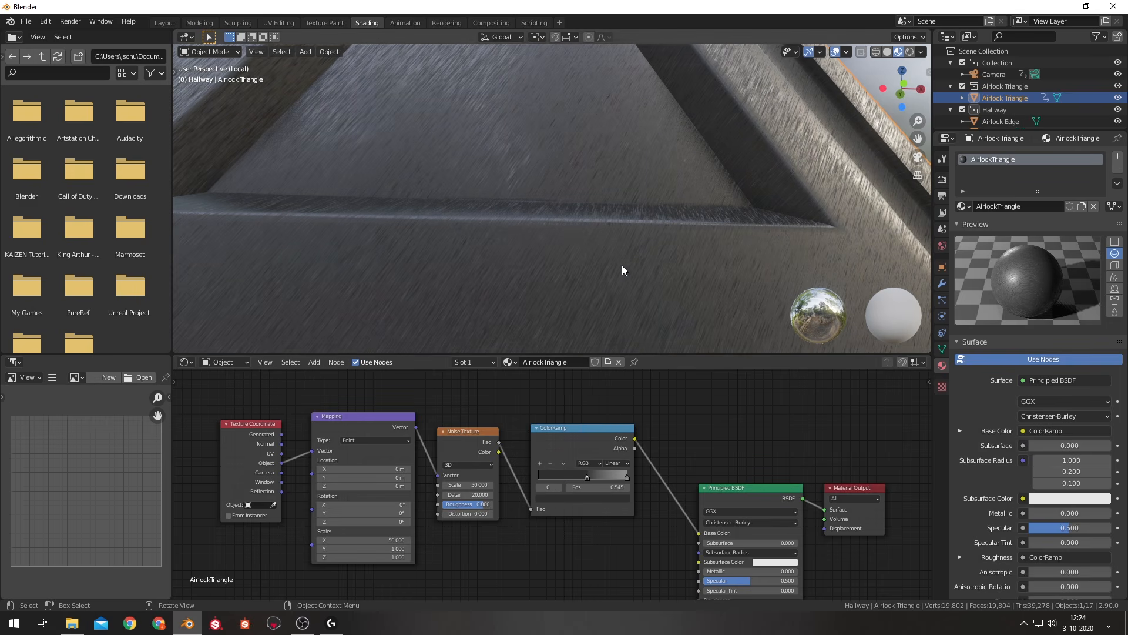
Set the Principled BSDF's Metallic value to 1.0 and inspect the triangle from several angles.
middle_click_drag(622, 266, 639, 155)
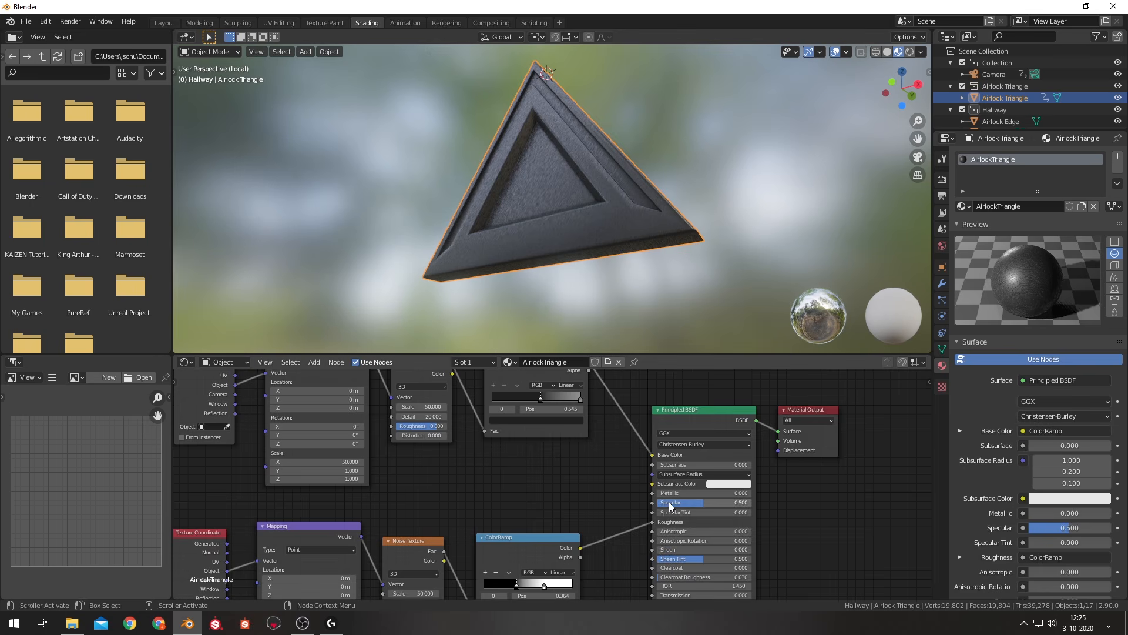
left_click_drag(670, 493, 752, 493)
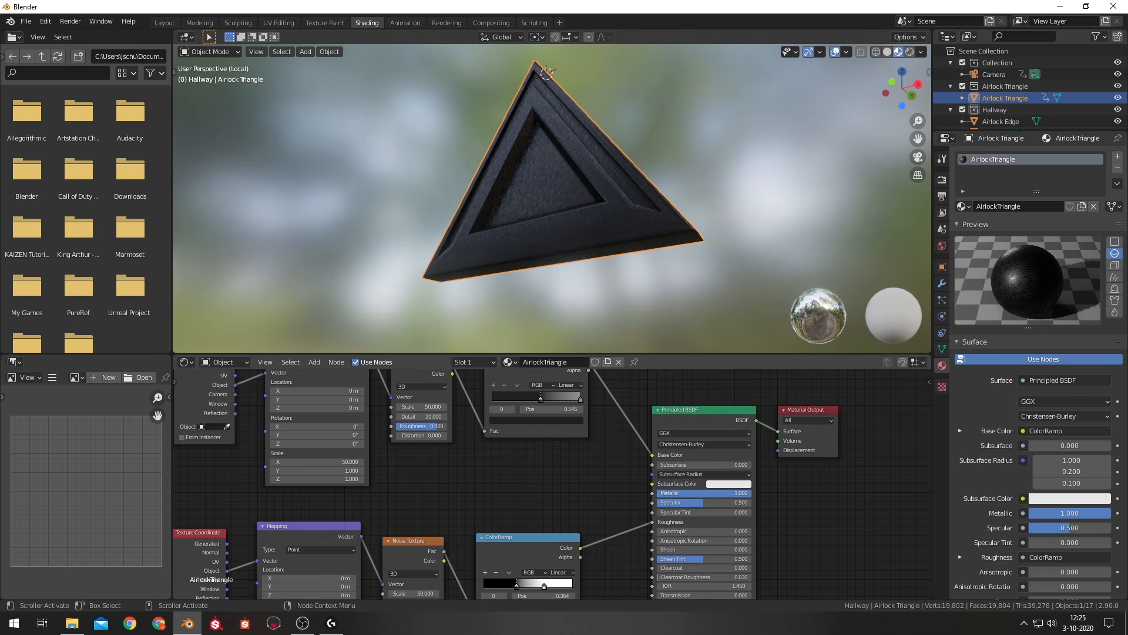
scroll(623, 160, "up", 5)
scroll(619, 157, "down", 5)
middle_click_drag(588, 174, 576, 211)
Move the base color ColorRamp's black stop to about 0.291 and shift its light stop slightly inward.
left_click_drag(541, 397, 520, 396)
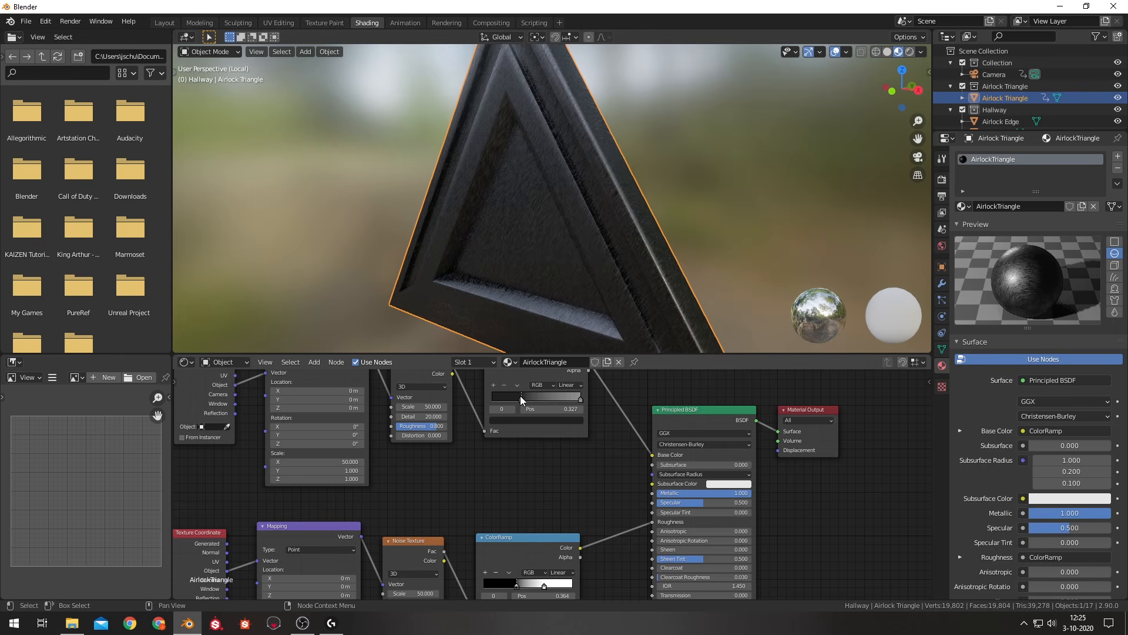
middle_click_drag(530, 329, 546, 187)
left_click_drag(580, 397, 564, 395)
middle_click_drag(588, 282, 506, 264)
left_click_drag(522, 398, 517, 397)
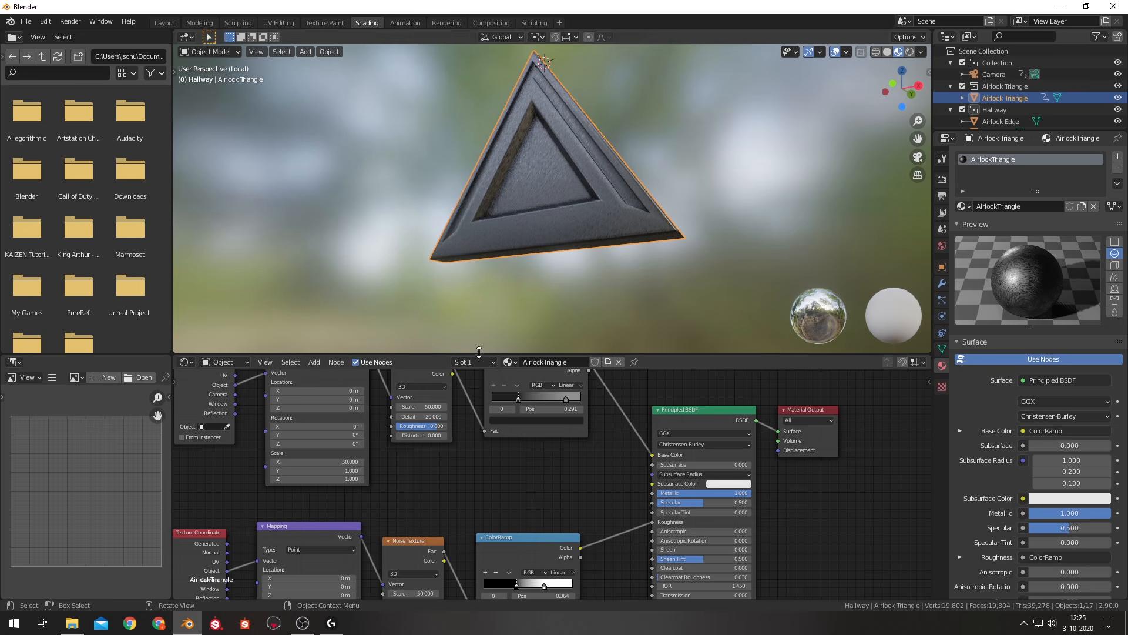
Return to the Layout workspace, isolate the original Airlock Triangle and open its mesh for editing.
left_click(166, 23)
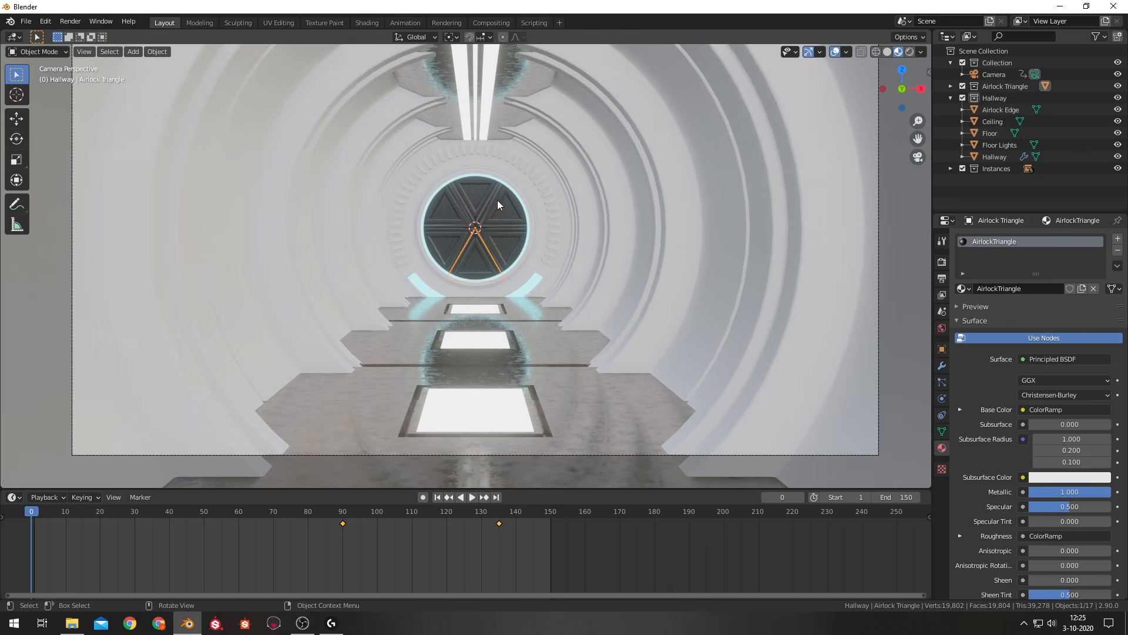
left_click(545, 330)
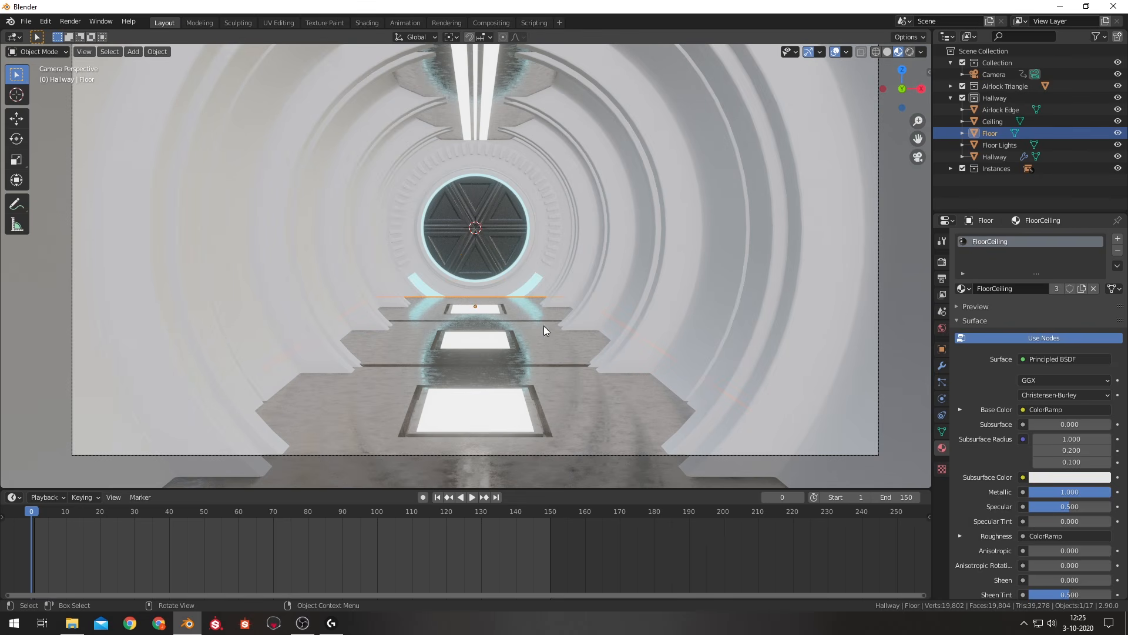
left_click(478, 203)
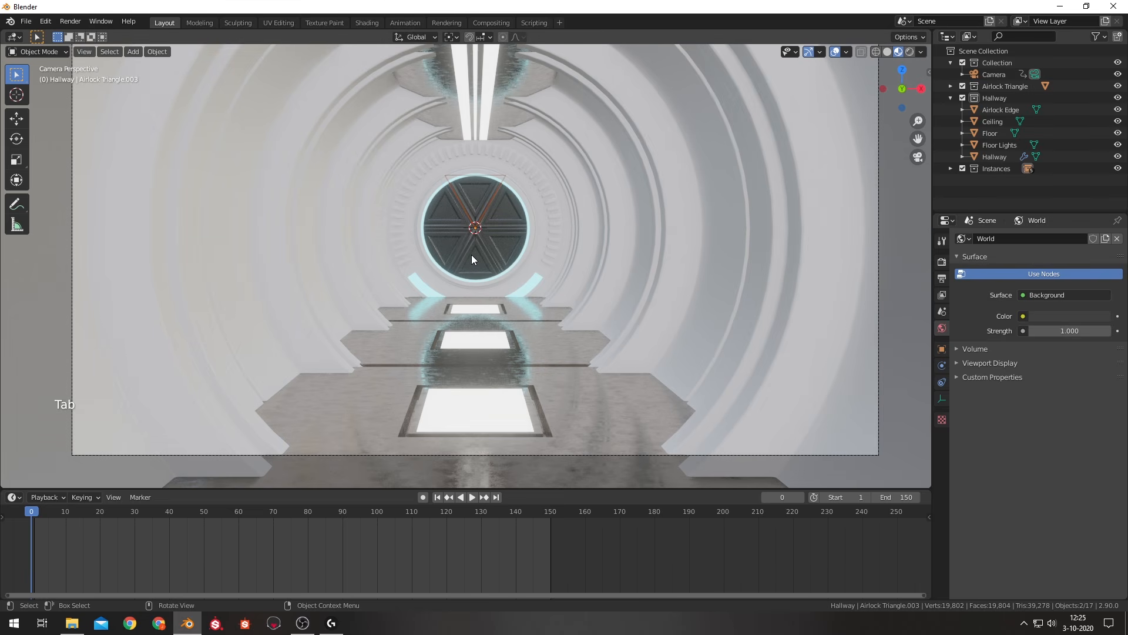
key("Tab")
key("KP_Divide")
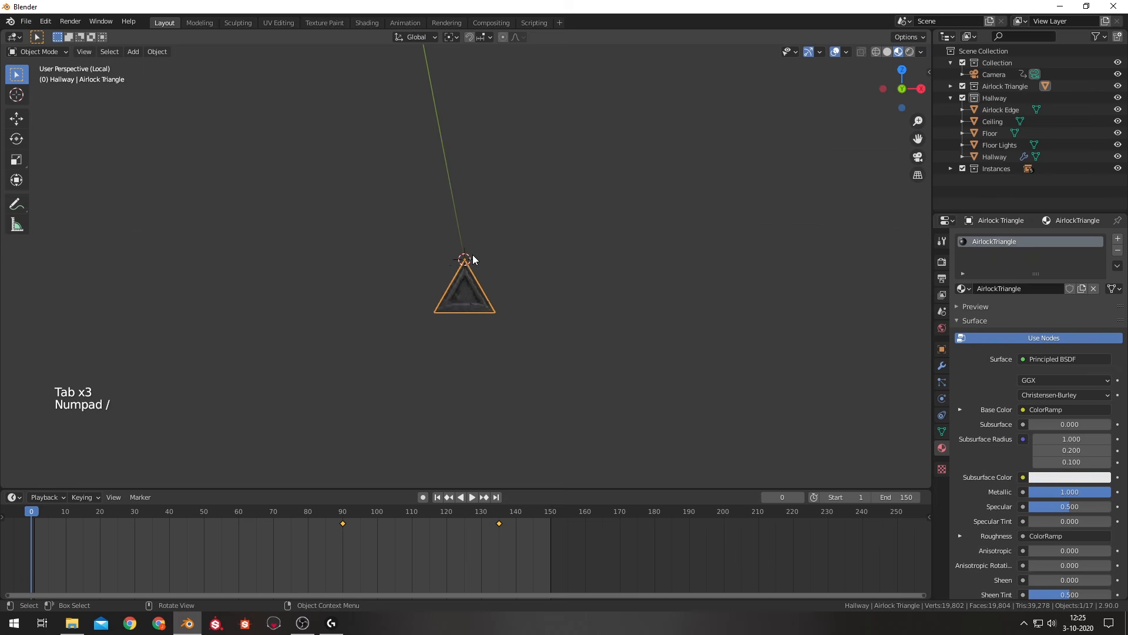
scroll(523, 239, "up", 3)
middle_click_drag(580, 188, 577, 205)
key("Tab")
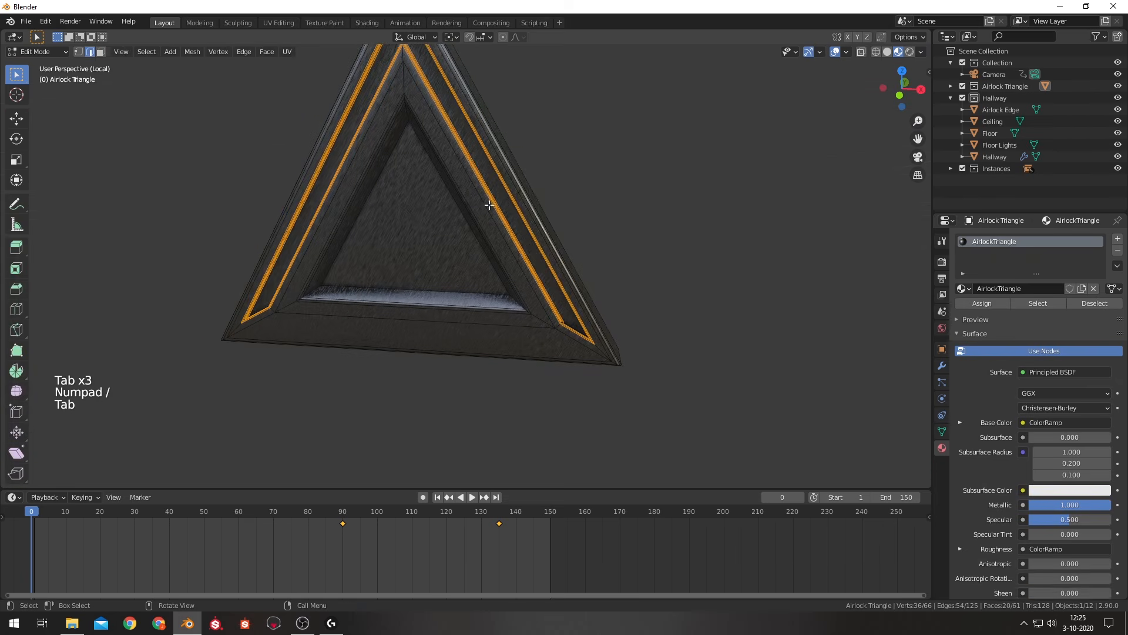
Inset the triangle's recessed central face by about 0.083 m.
left_click(617, 241)
left_click(429, 271)
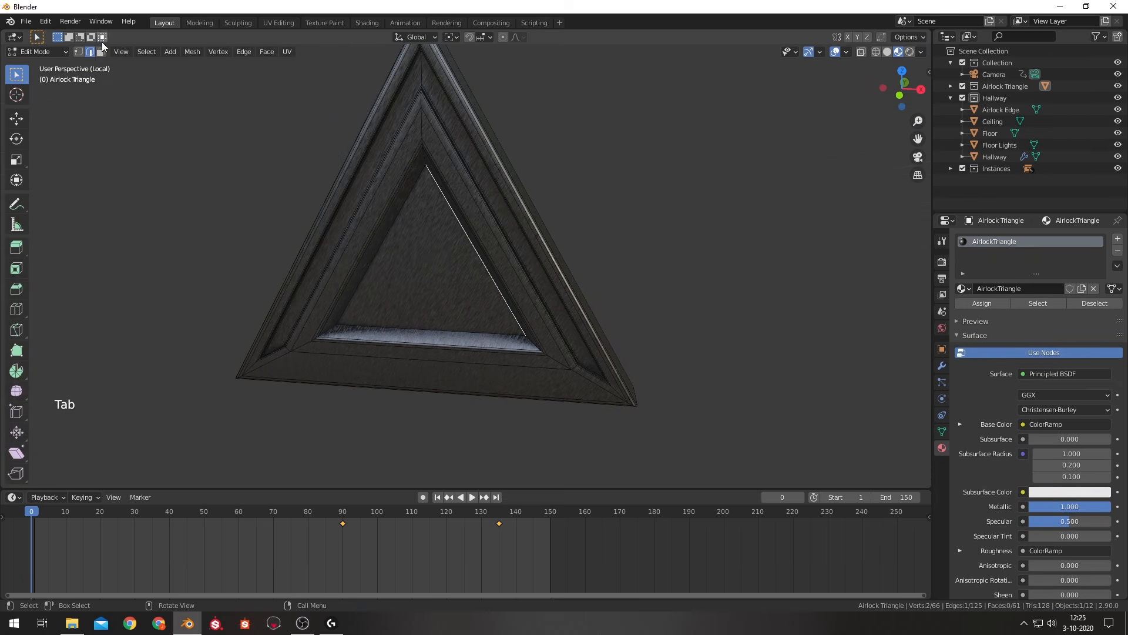
key("3")
left_click(434, 266)
key("i")
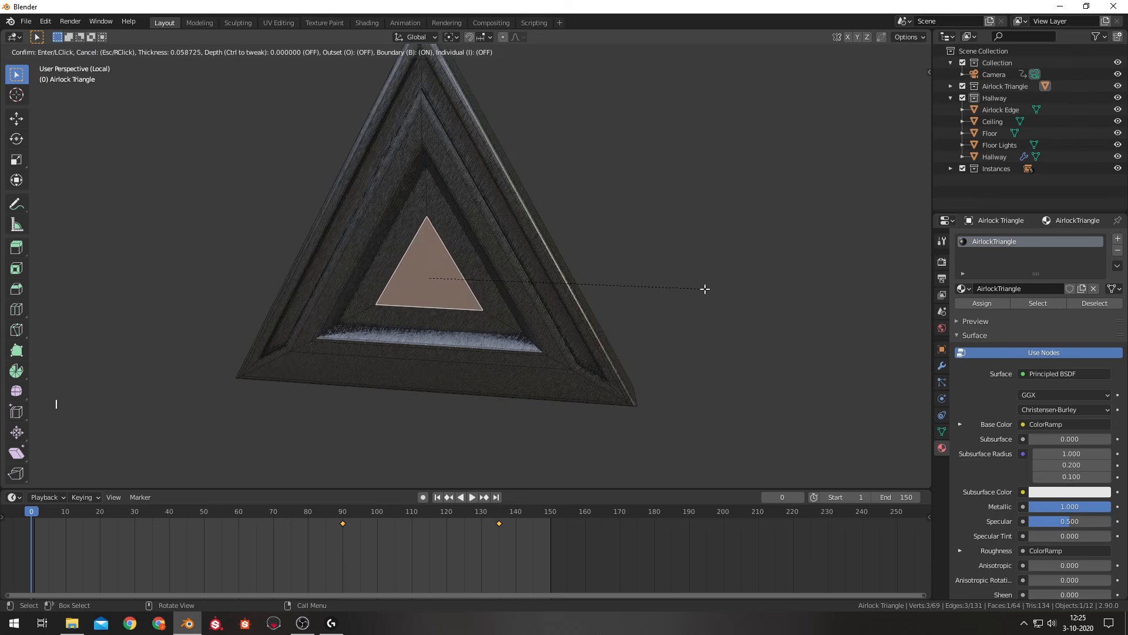
left_click(696, 292)
middle_click_drag(696, 291, 620, 282)
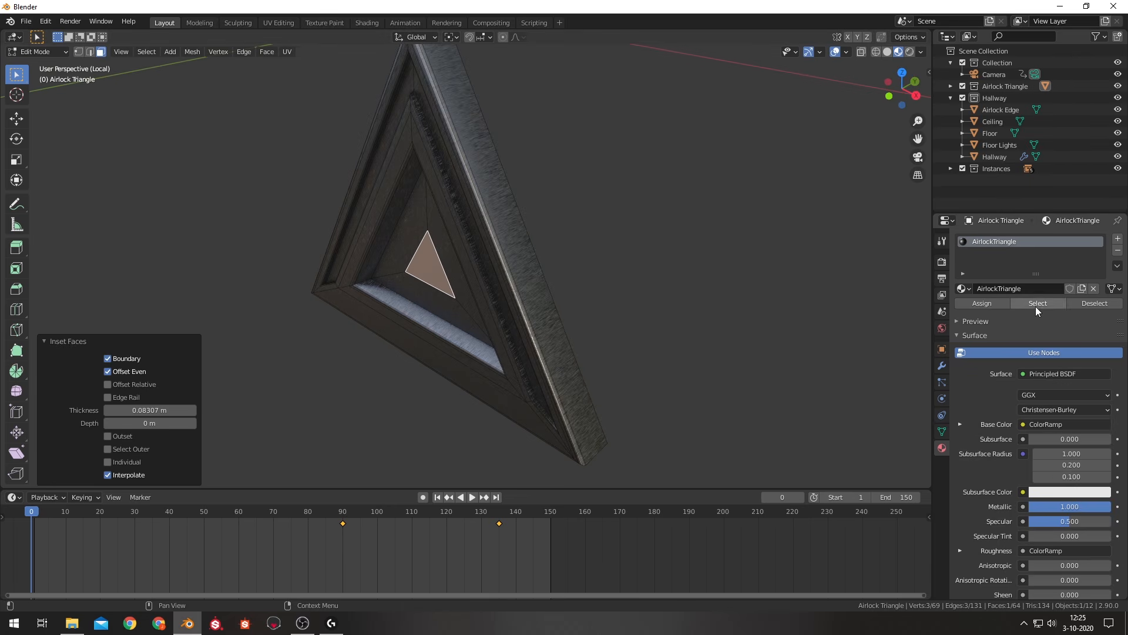
Add a second material slot with the Light material and assign it to the inset face.
left_click(1118, 238)
left_click(964, 312)
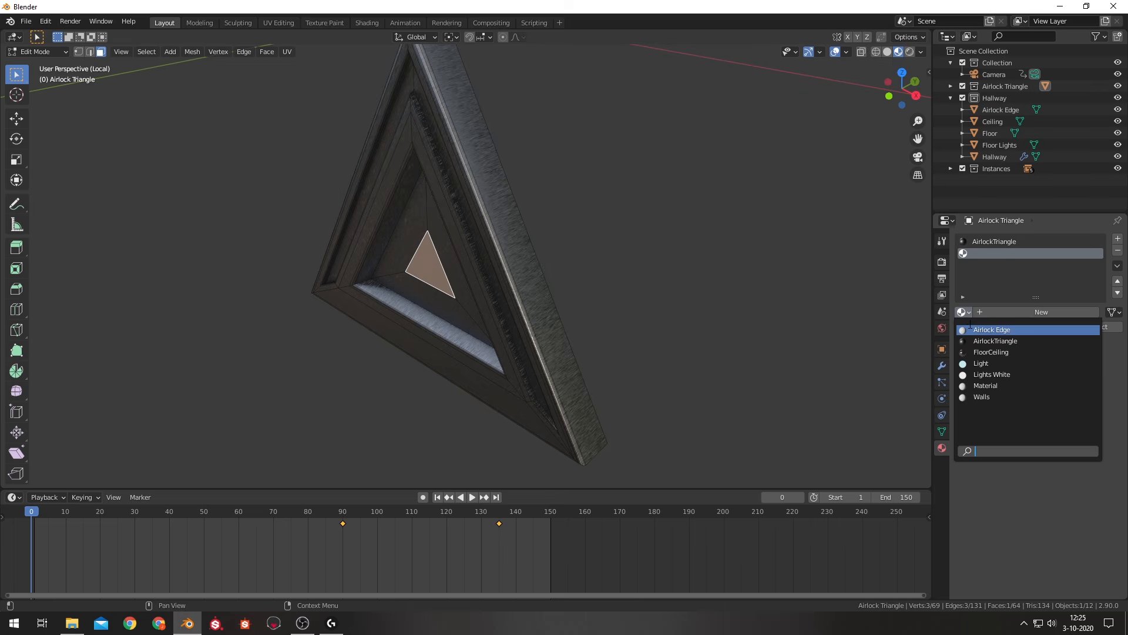
left_click(982, 365)
left_click(967, 325)
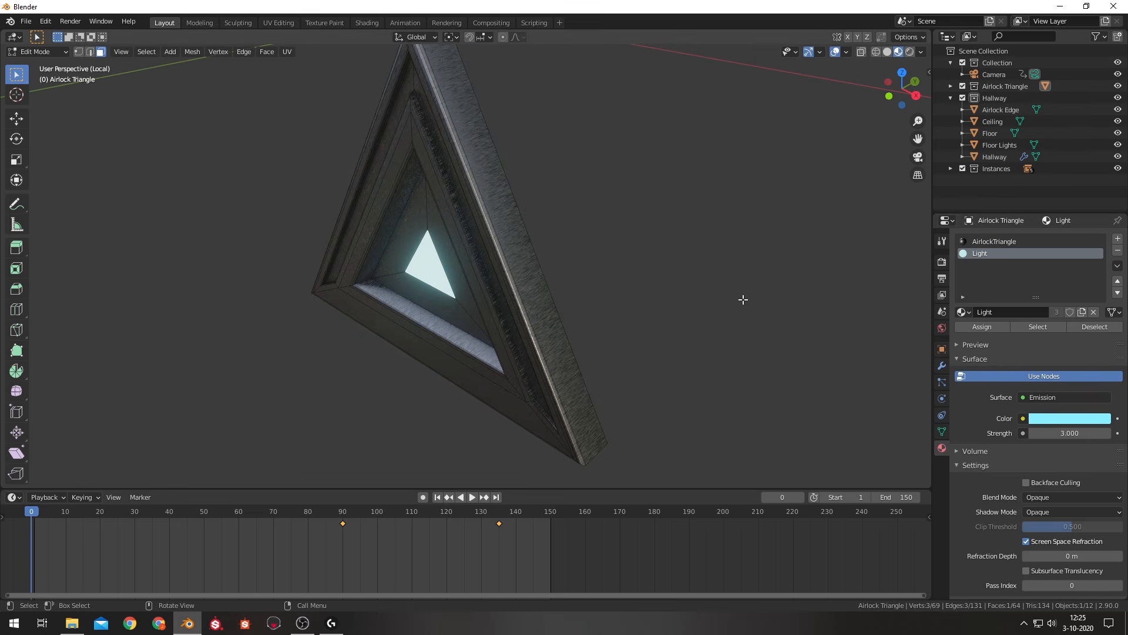
Replace the inset face's material with Lights White and finish editing the mesh.
left_click(962, 312)
left_click(982, 375)
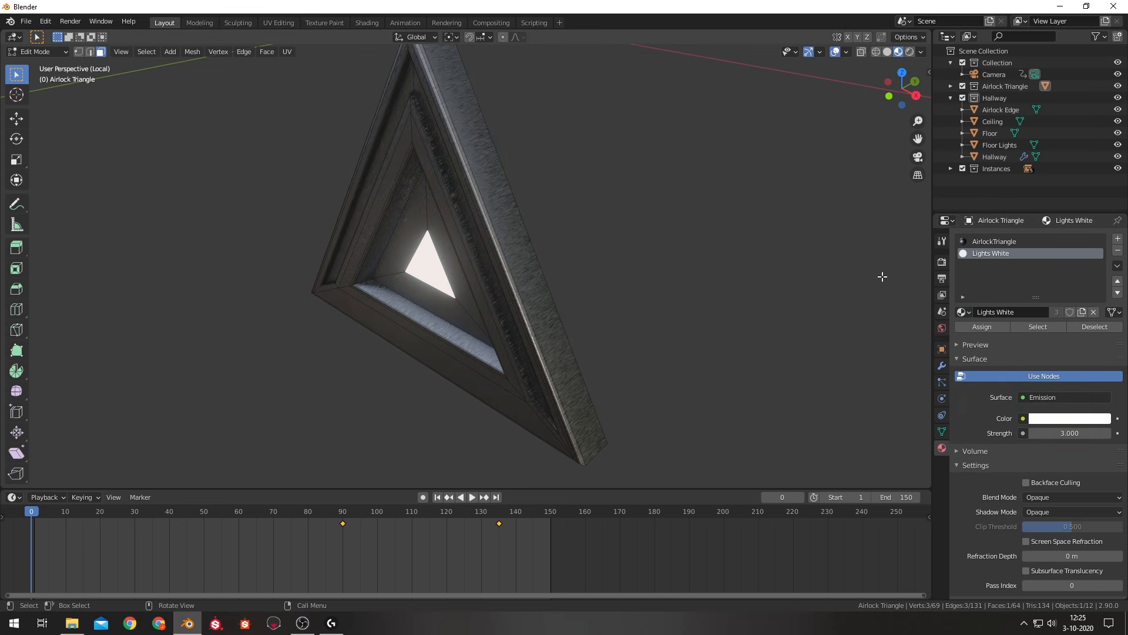
left_click(795, 273)
key("Tab")
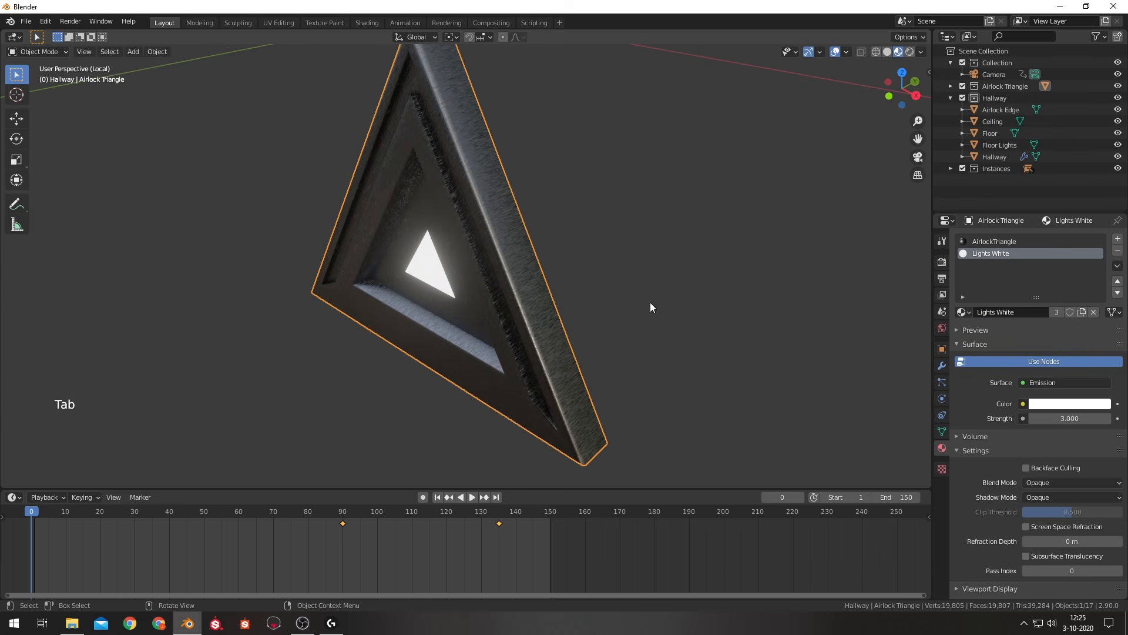
Show the full hallway through the camera, play the animation to review the airlock, and return to frame 0.
key("KP_0")
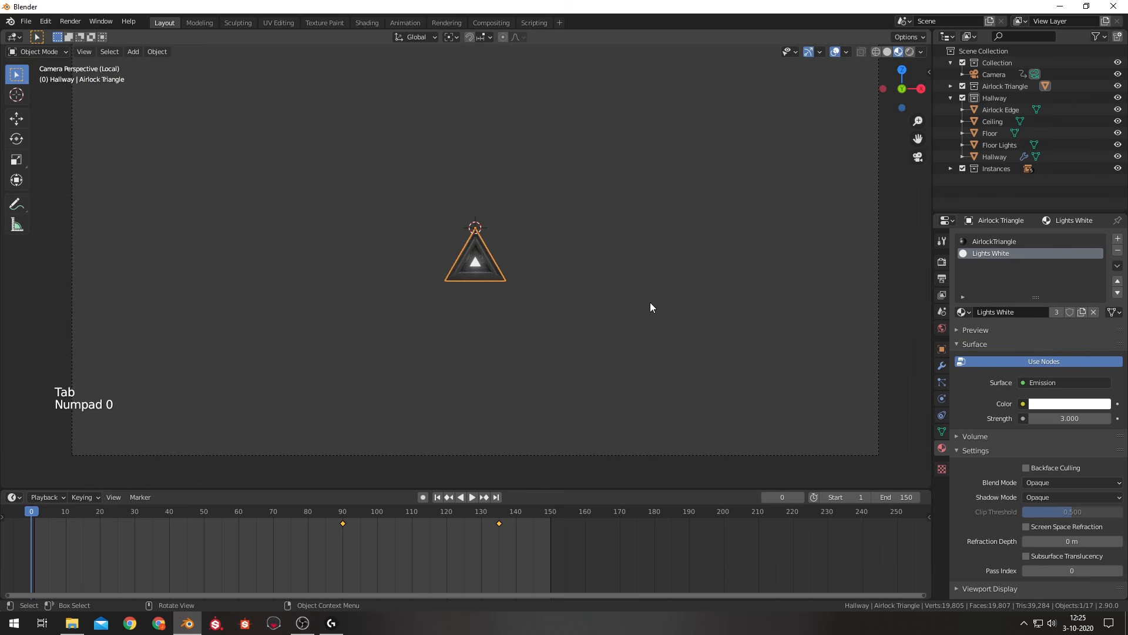
key("KP_Divide")
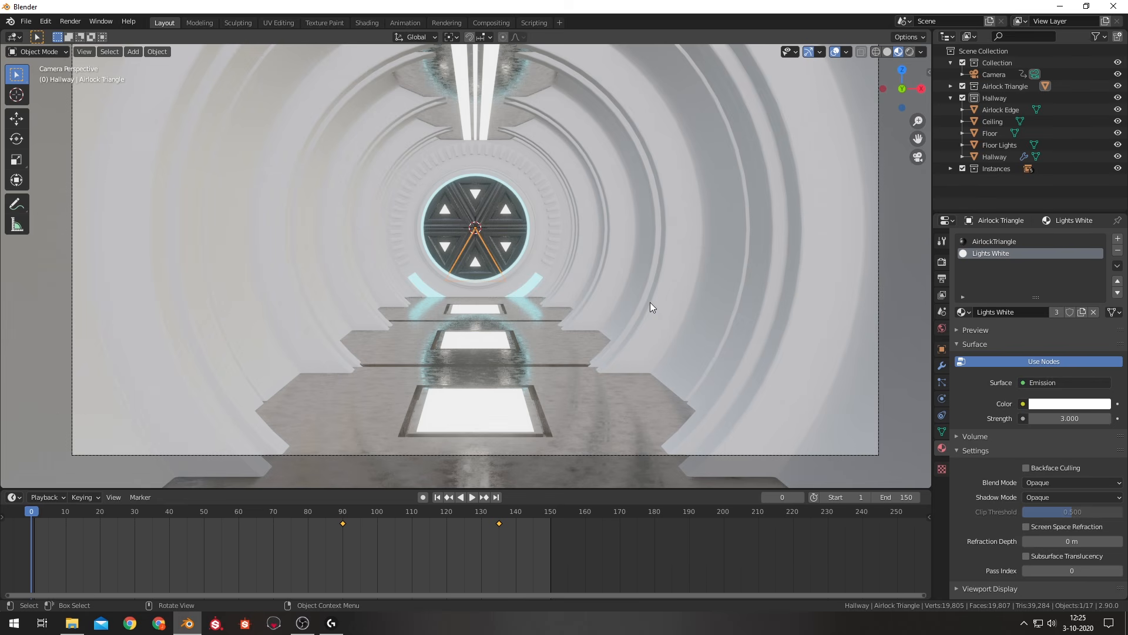
left_click(460, 326)
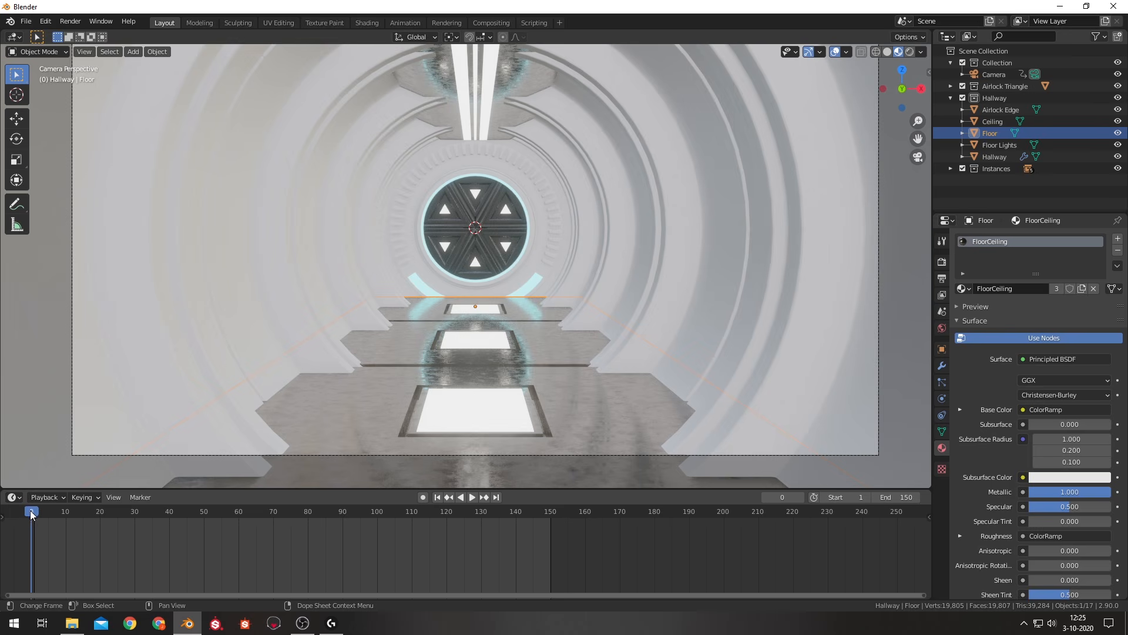
key("space")
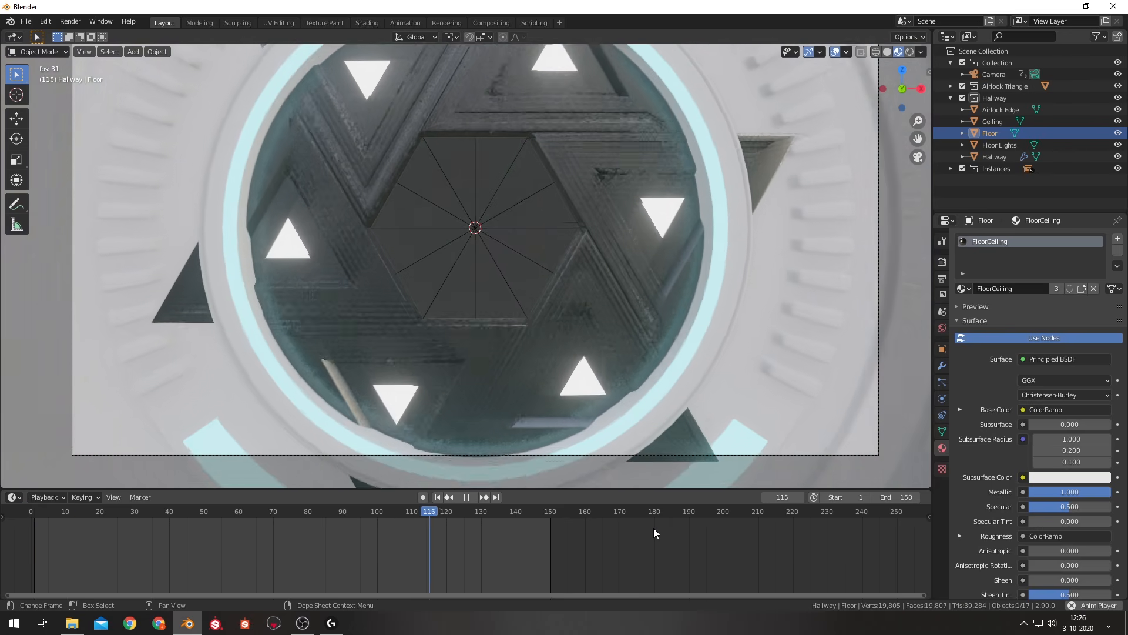
key("space")
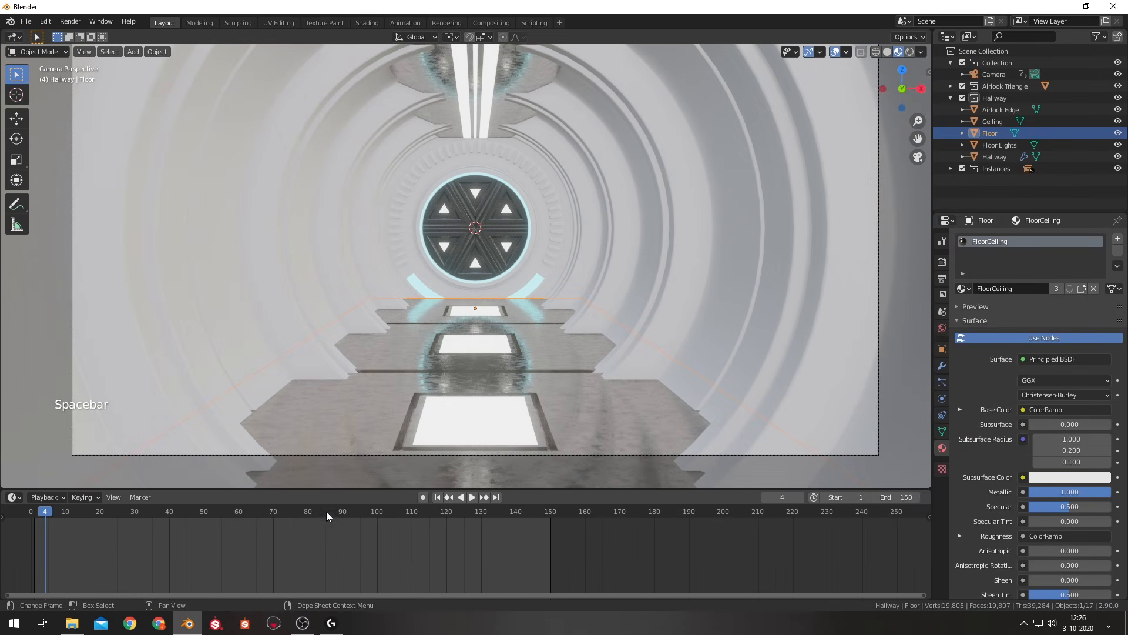
left_click(31, 514)
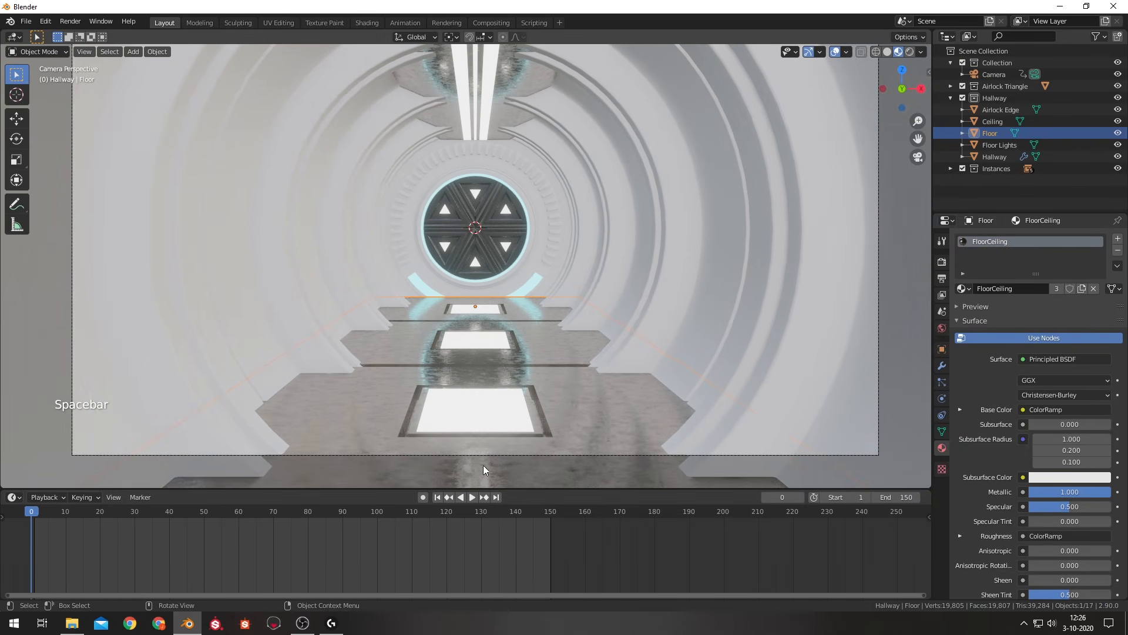
Add a third material slot to the Hallway object with a new material named Standout, and open it in the Shading workspace.
left_click(623, 255)
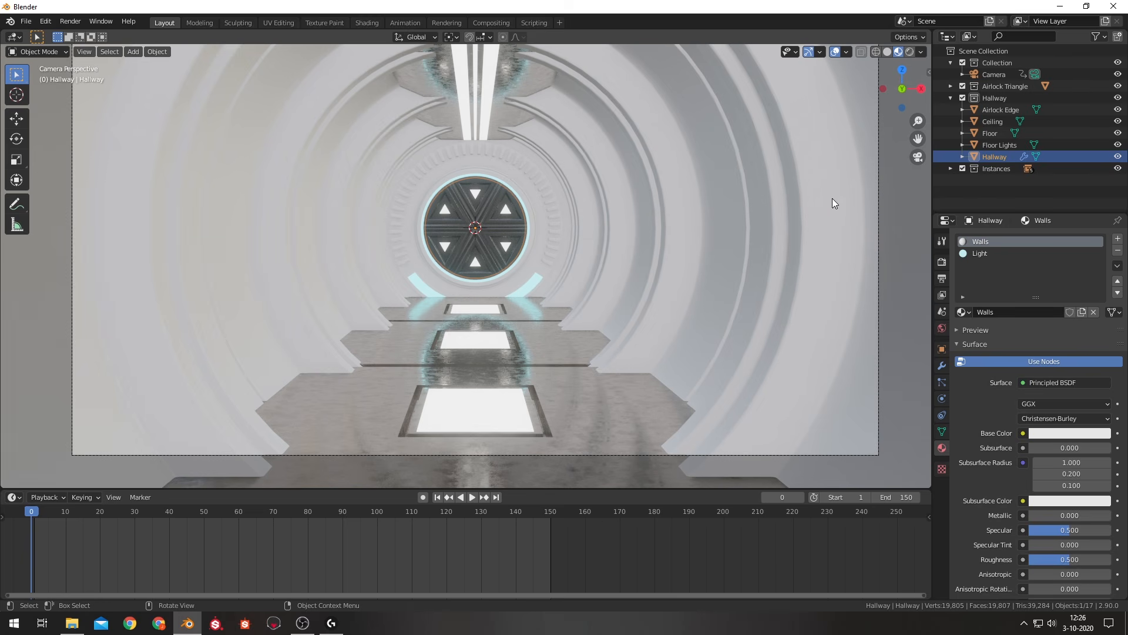
left_click(1118, 240)
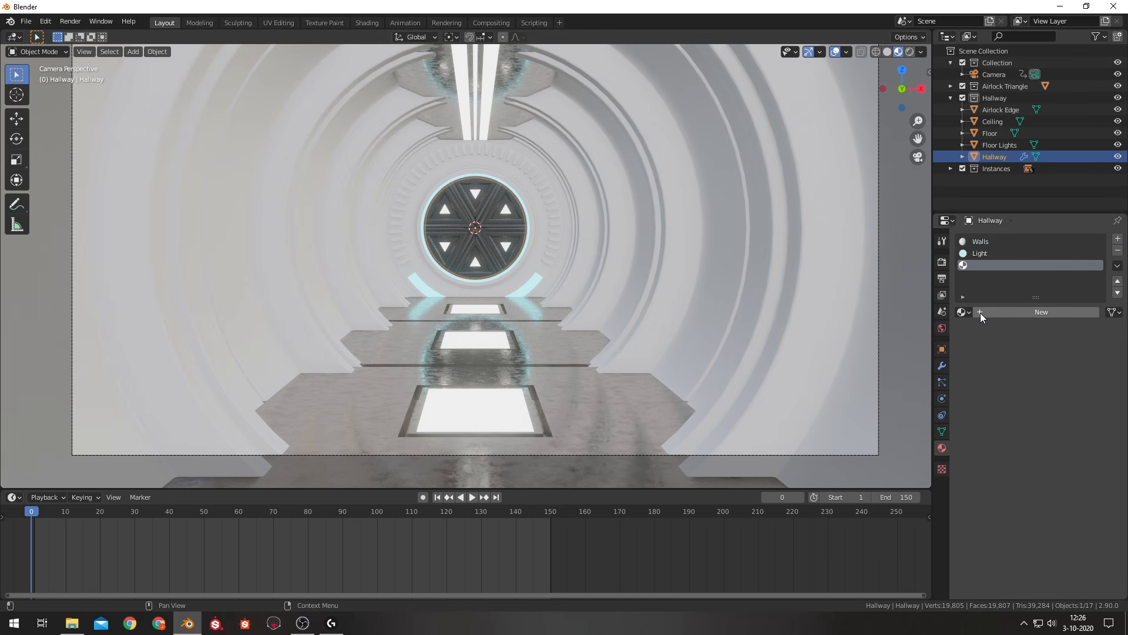
left_click(980, 313)
double_click(976, 265)
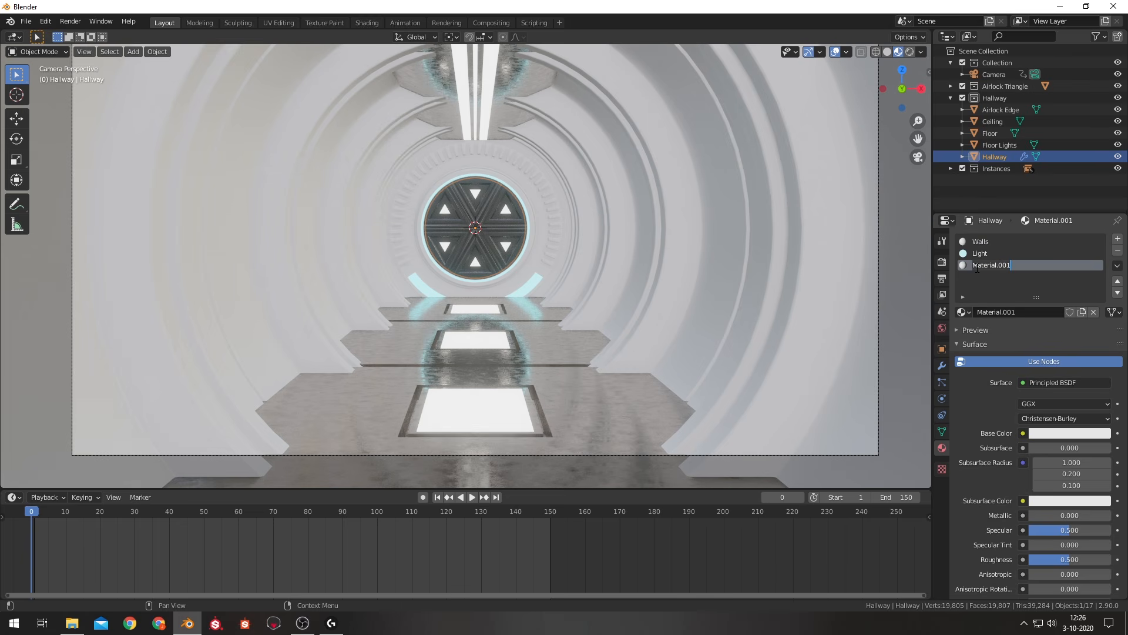
key("shift")
type("S")
type("tandout")
key("Return")
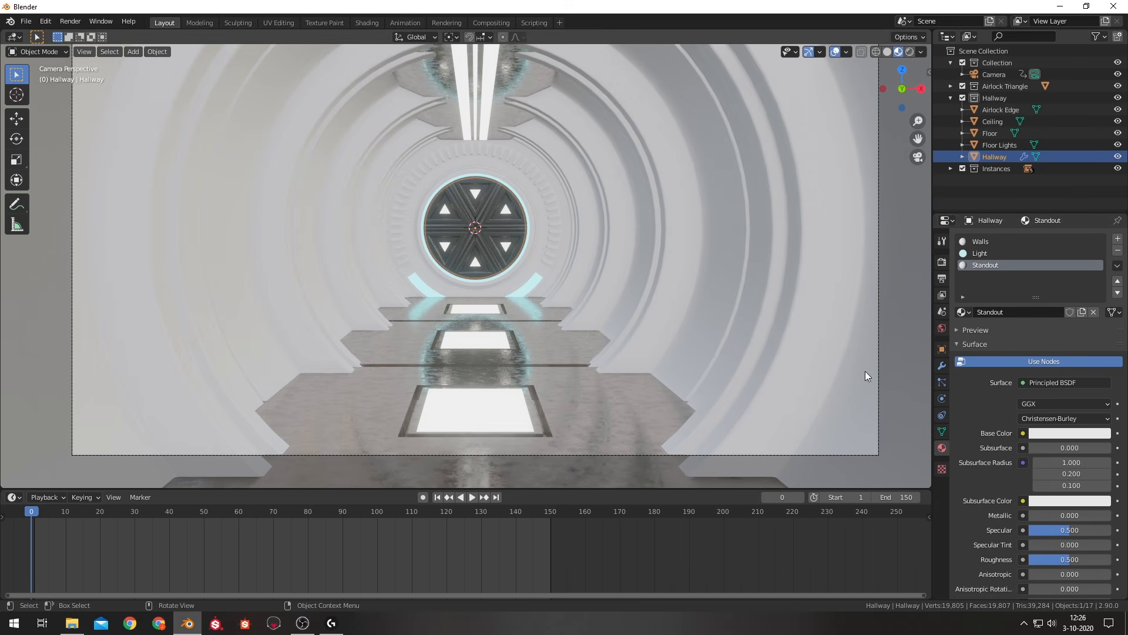
left_click(367, 22)
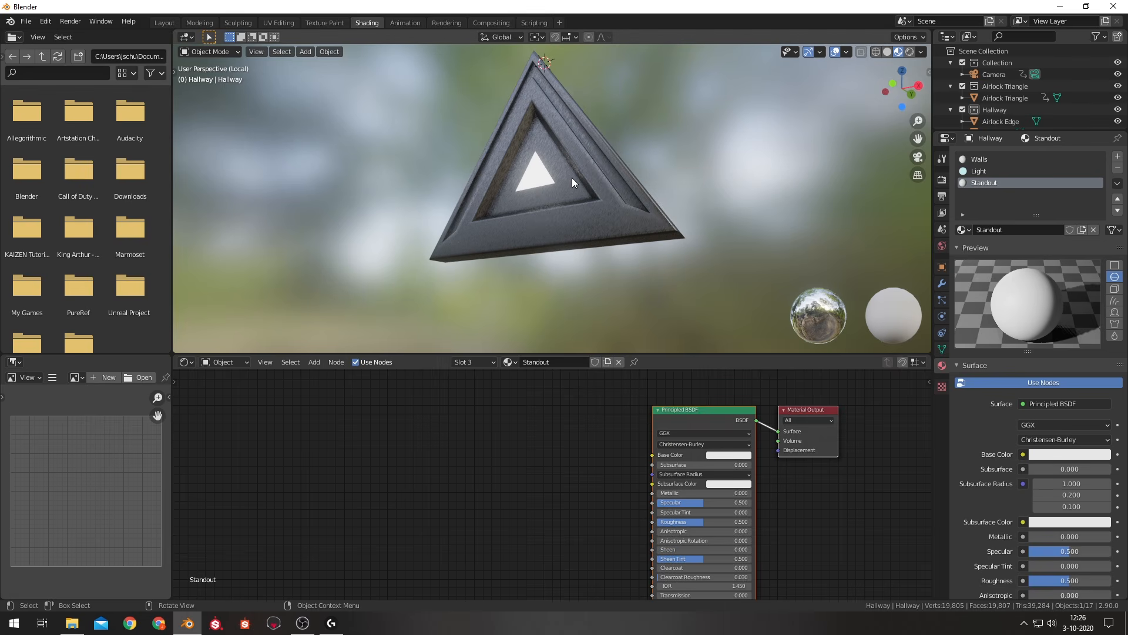
Leave the airlock triangle's isolated view and isolate the Hallway walls object instead.
key("KP_Divide")
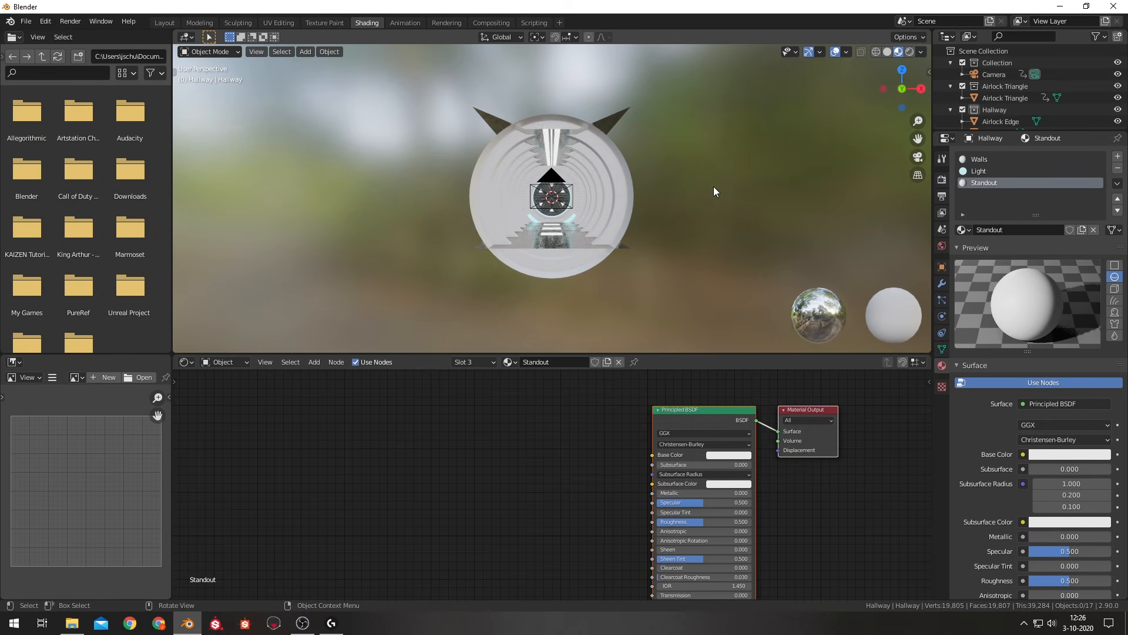
left_click(611, 175)
key("KP_Divide")
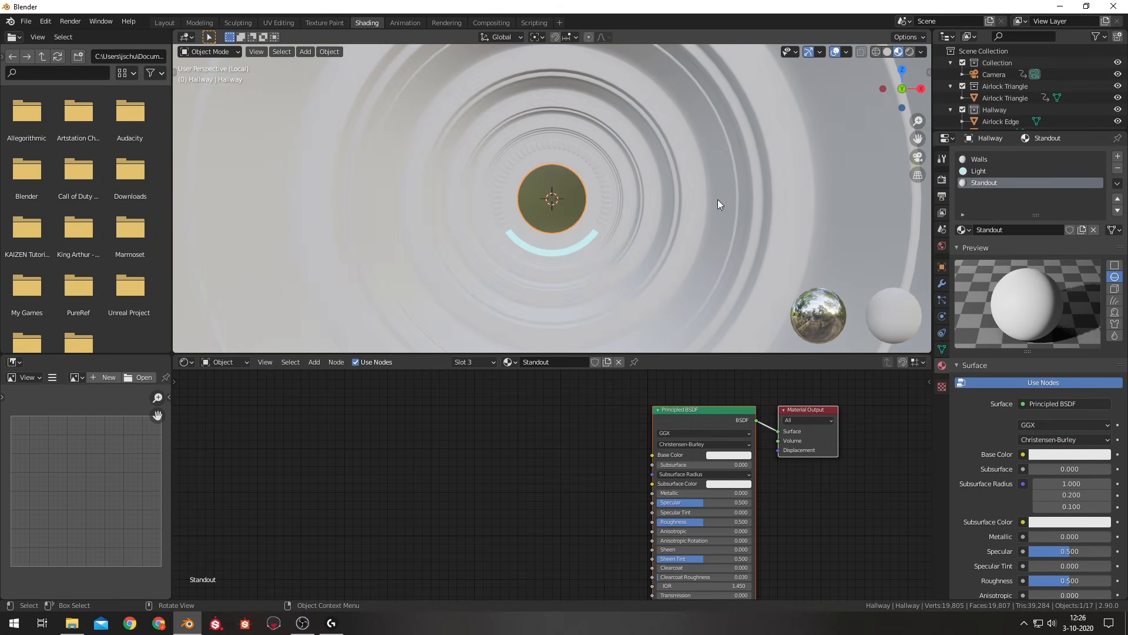
middle_click_drag(569, 219, 547, 209)
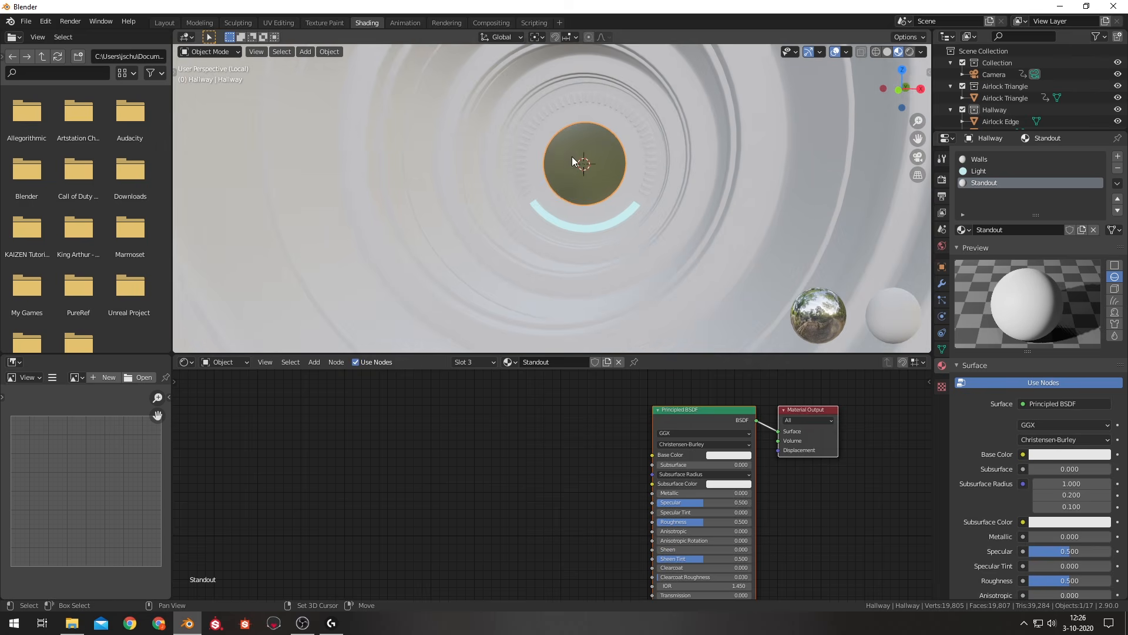
Add a fourth material slot to the Hallway object and fill it with the FloorCeiling material.
left_click(1118, 156)
left_click(963, 229)
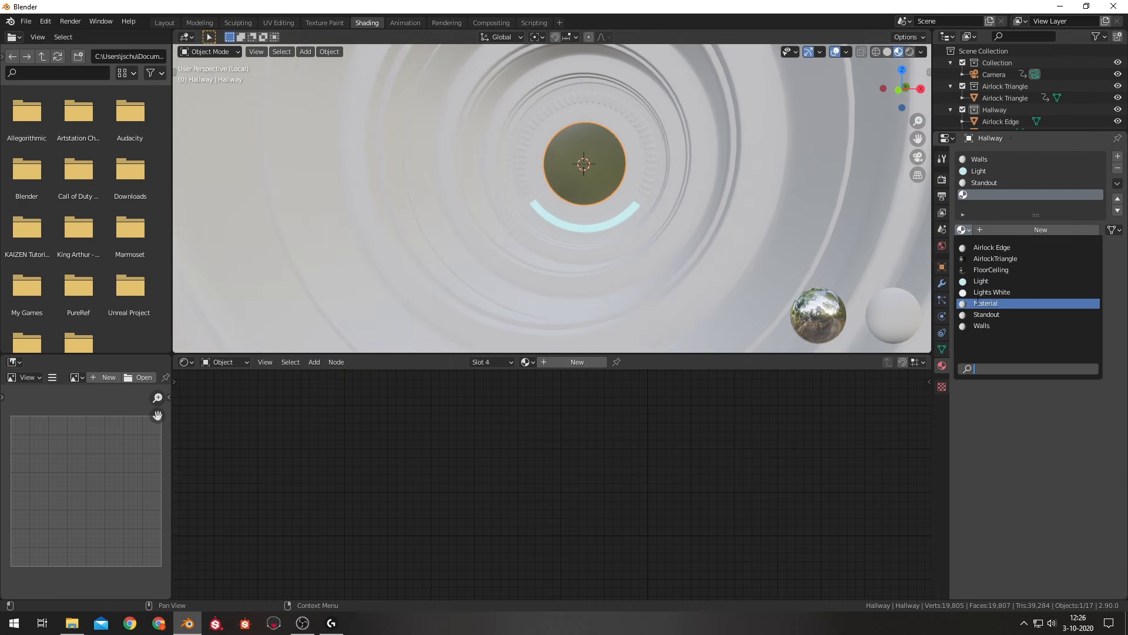
left_click(986, 270)
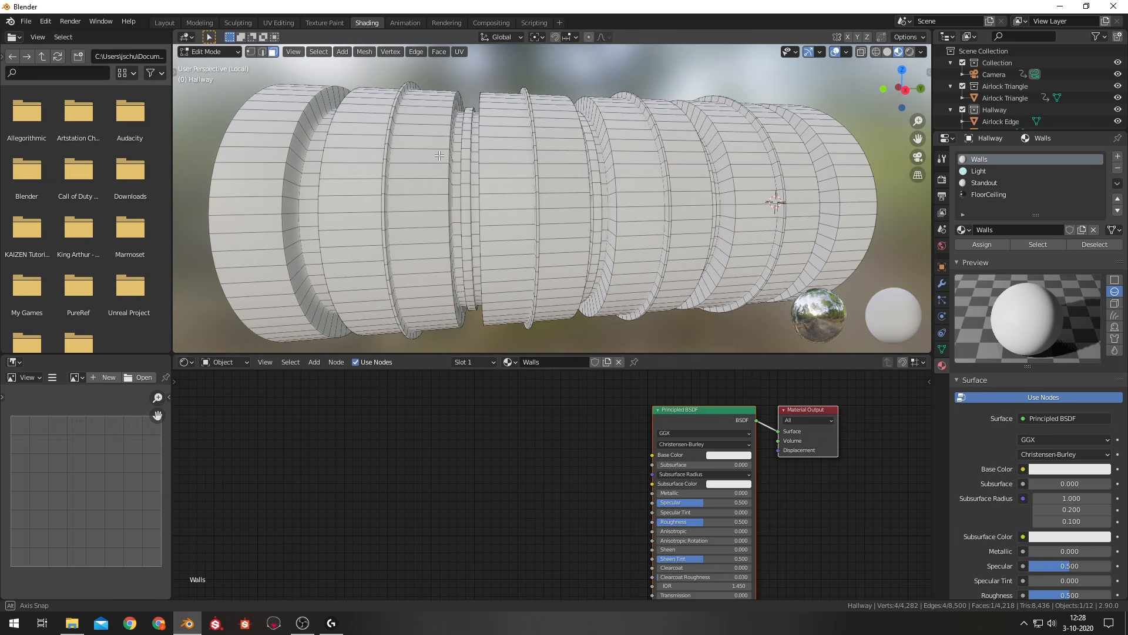
Select the narrow recessed face loops between the hallway sections, assign the FloorCeiling material to them, and clear the selection.
left_click(466, 170, "alt")
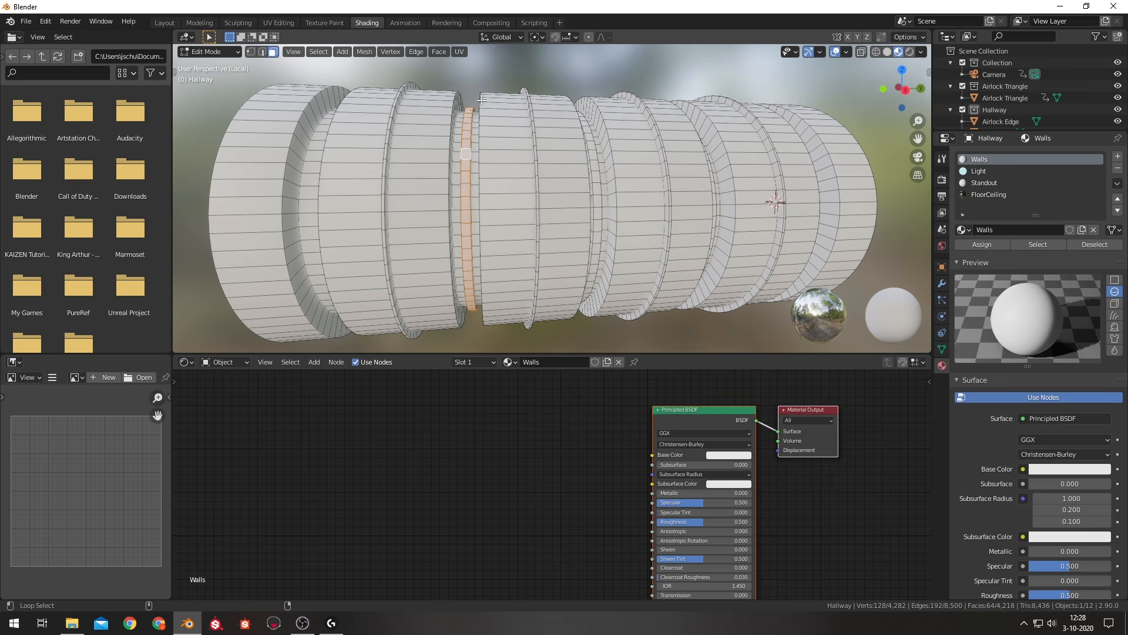
left_click(589, 141, "alt+shift")
middle_click_drag(590, 141, 540, 157)
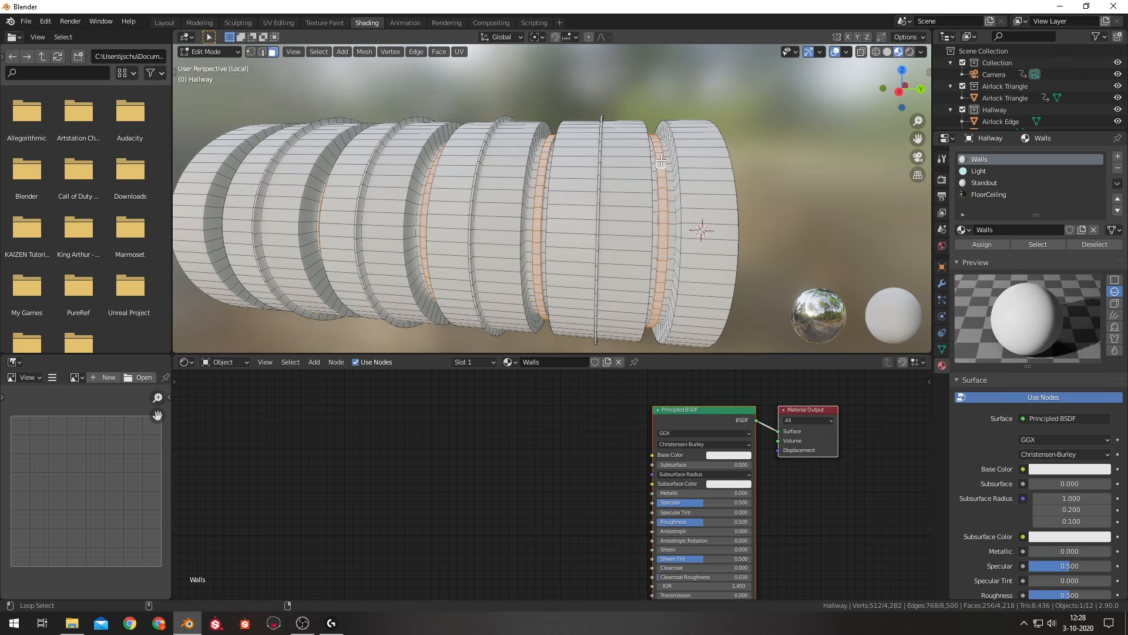
middle_click_drag(447, 94, 508, 127)
left_click(968, 196)
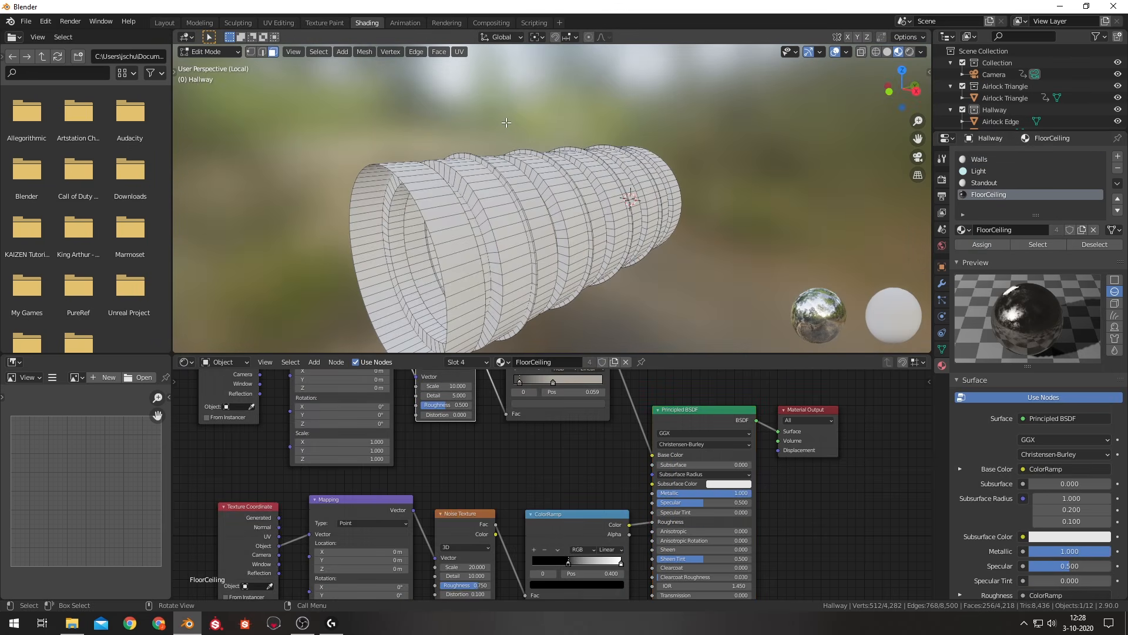
scroll(395, 92, "up", 3)
key("alt+a")
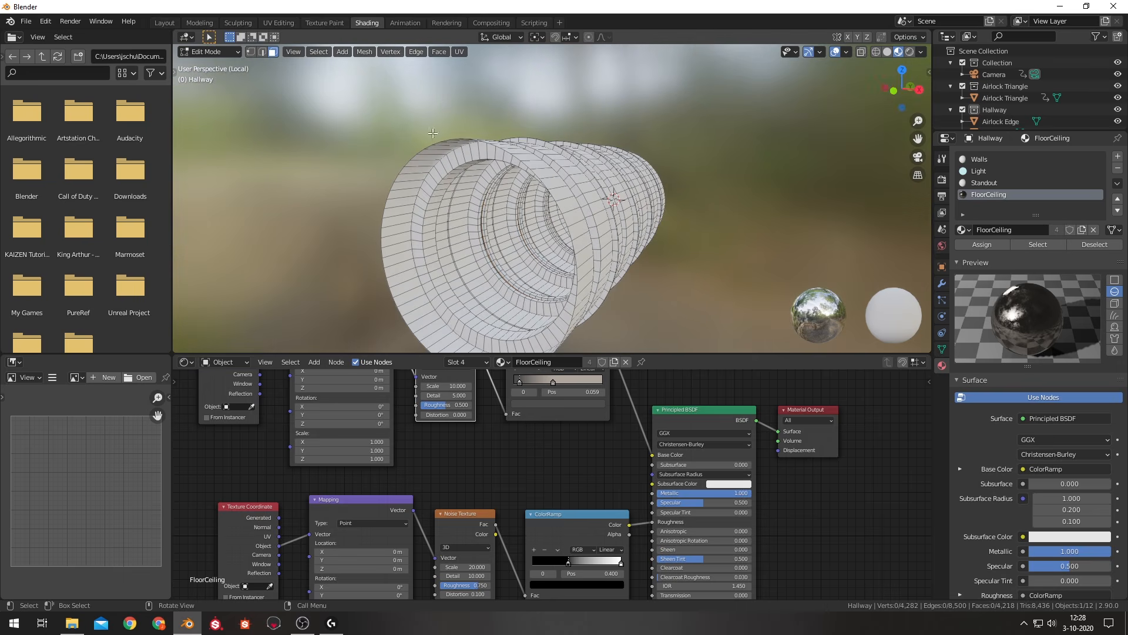
Select the first face loops flanking the dark recessed rings, undoing the wrongly picked lengthwise strip of faces.
middle_click_drag(434, 134, 437, 217)
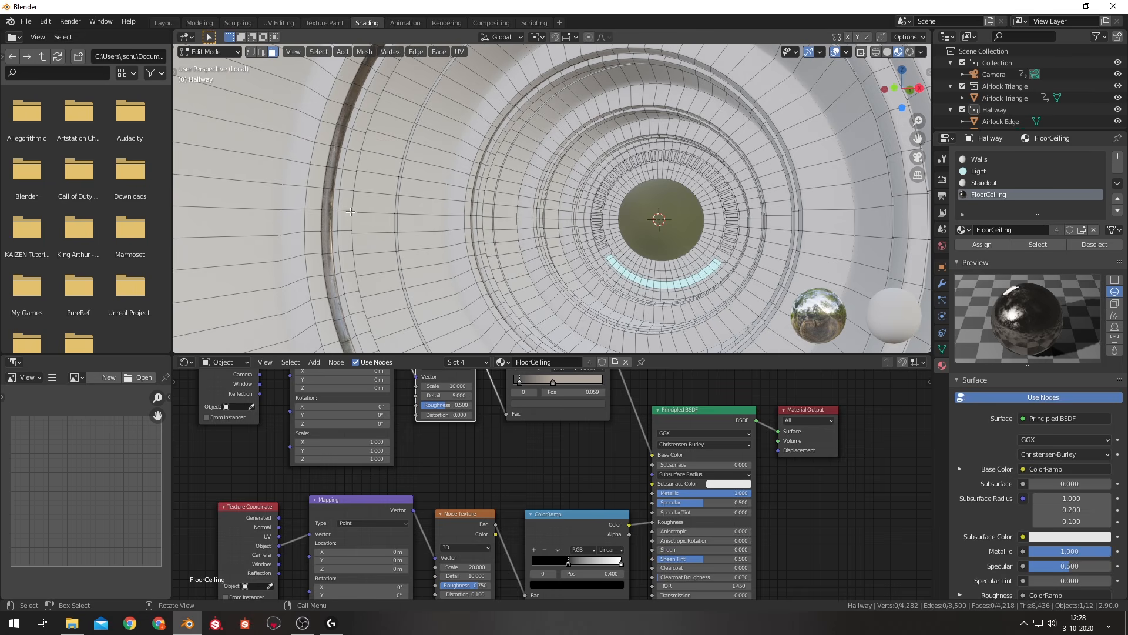
scroll(350, 212, "down", 2)
middle_click_drag(385, 211, 365, 131)
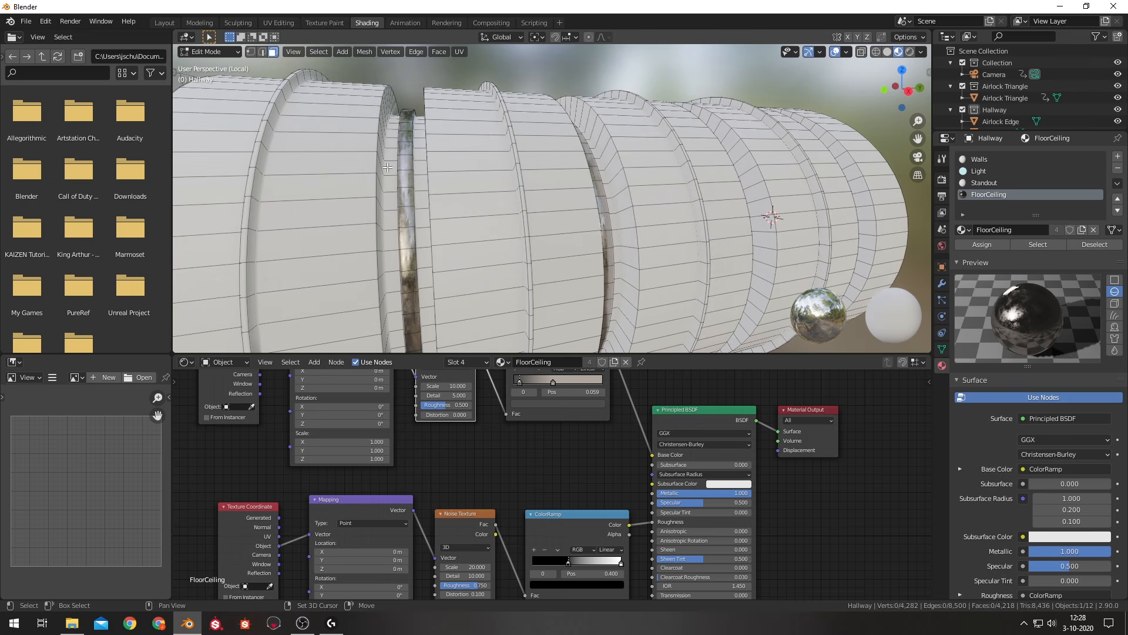
left_click(391, 172, "alt")
left_click(427, 179, "alt+shift")
middle_click_drag(428, 179, 510, 149)
left_click(519, 170, "alt+shift")
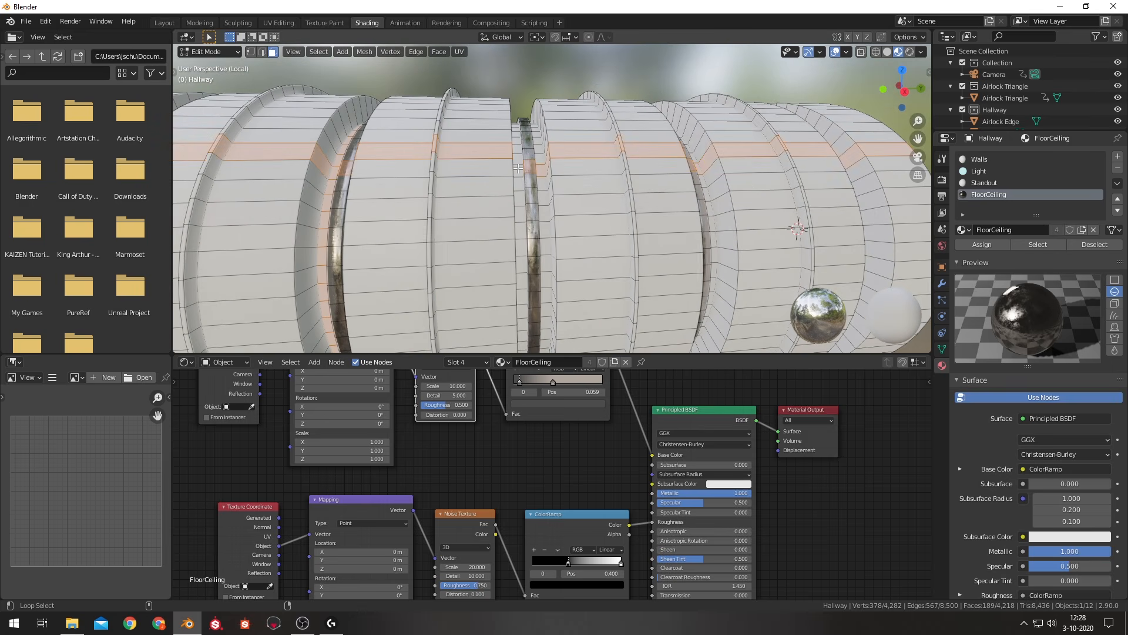
key("ctrl+z")
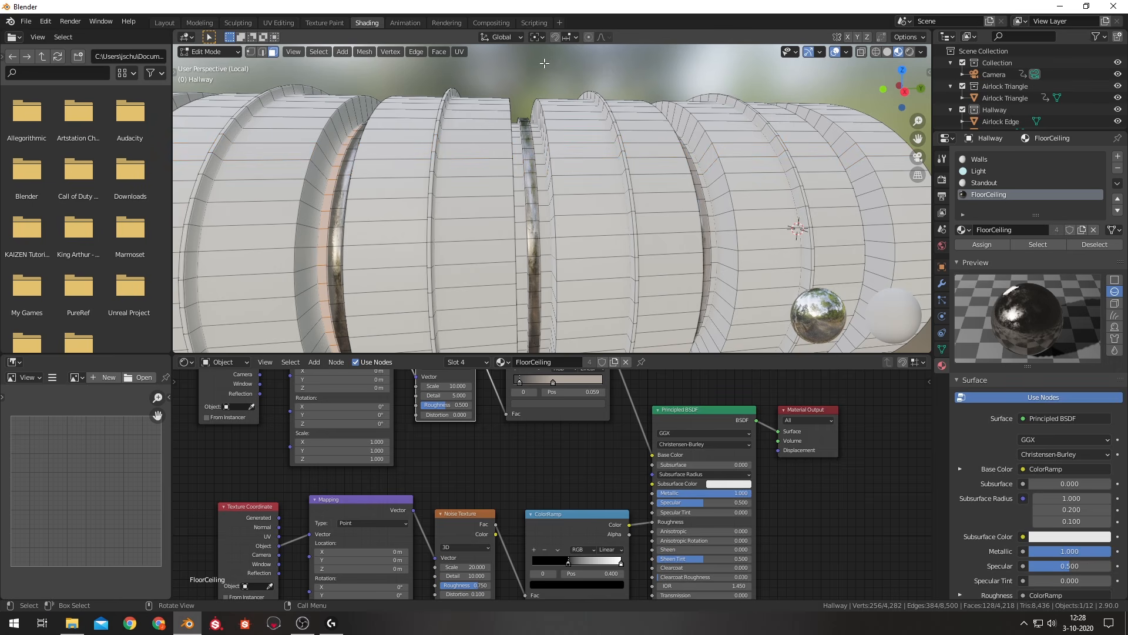
Add the remaining face loops on both sides of the dark recessed rings to the selection, undoing any wrongly picked lengthwise strips.
middle_click_drag(545, 63, 496, 154)
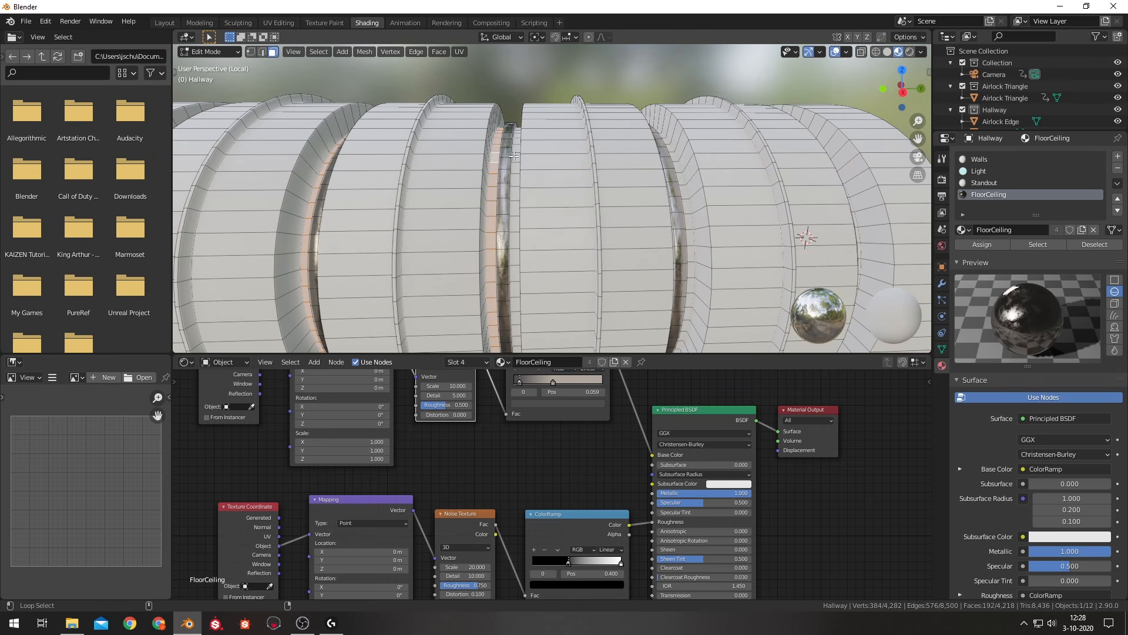
left_click(515, 157, "alt+shift")
key("ctrl+z")
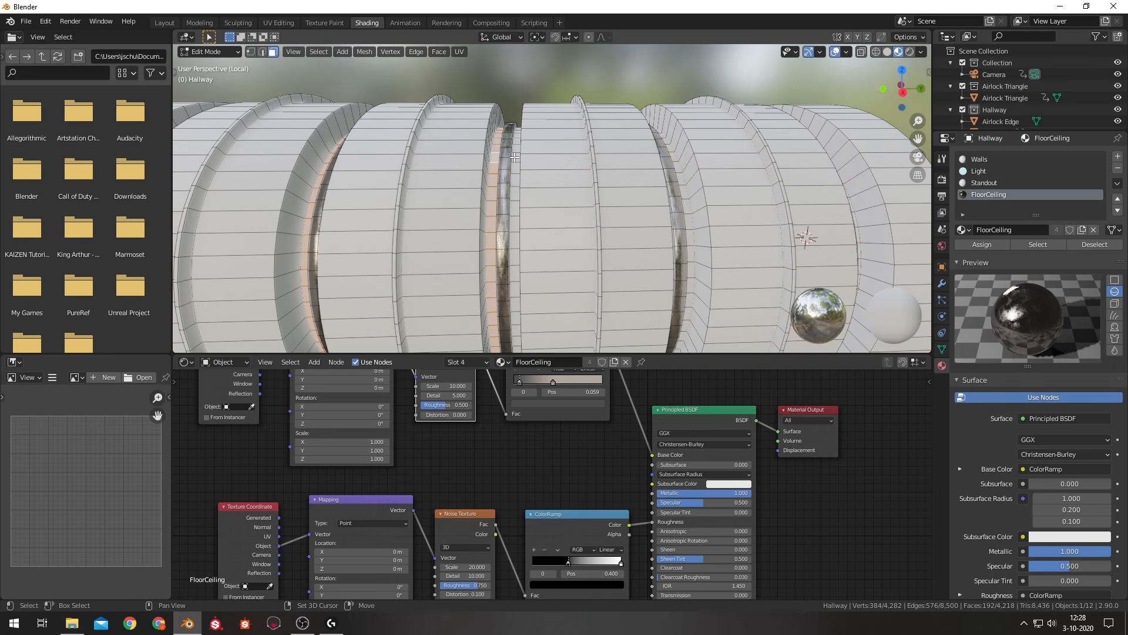
left_click(515, 158, "alt+shift")
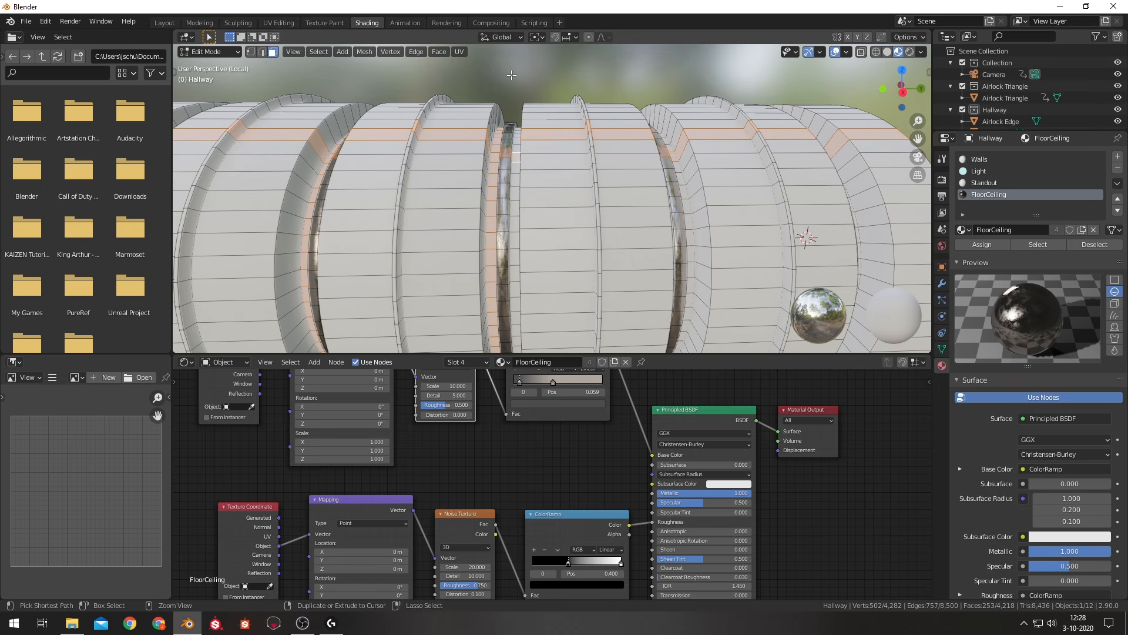
key("ctrl+z")
middle_click_drag(515, 115, 521, 210)
left_click(540, 218, "alt+shift")
left_click(521, 209, "alt+shift")
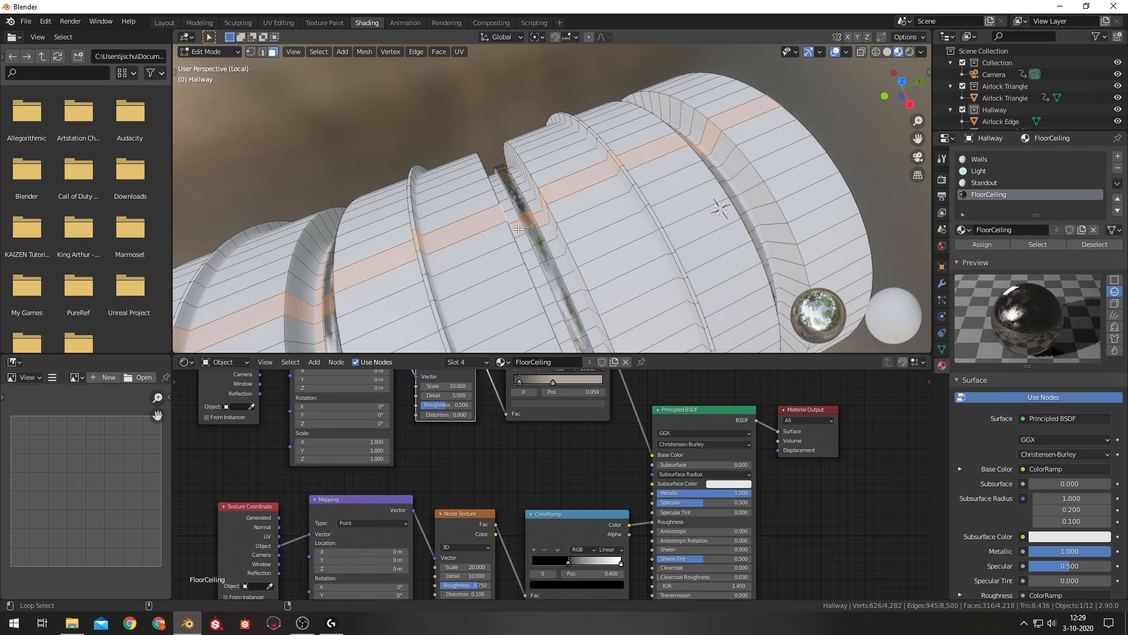
left_click(518, 228, "alt+shift")
left_click(535, 209, "alt+shift")
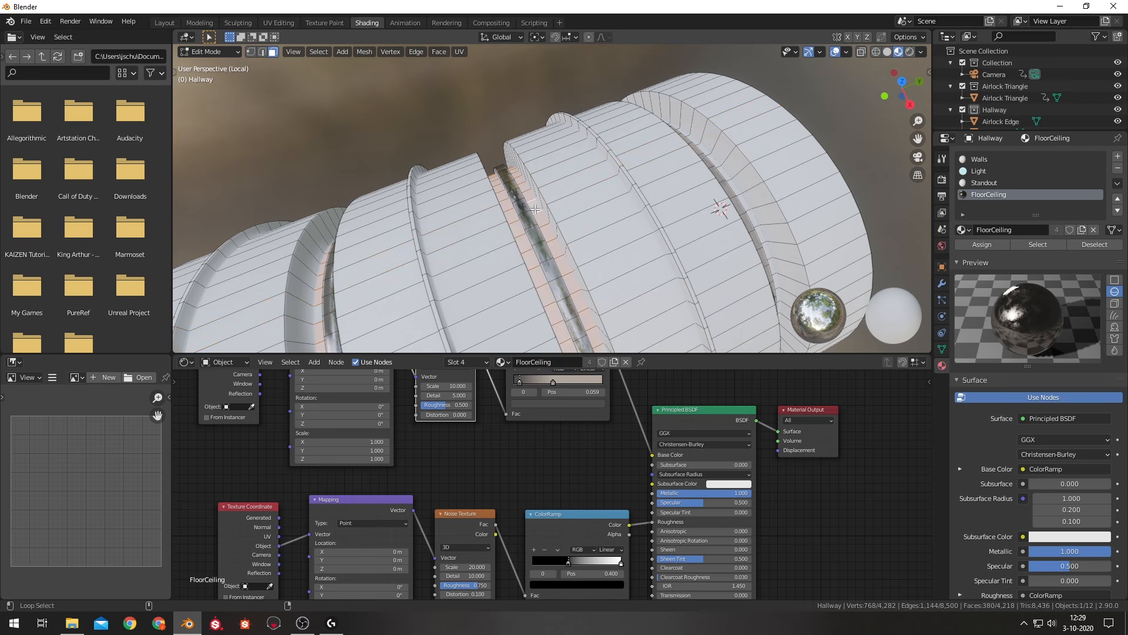
Inset the selected face loops beside the dark rings with a thickness of about 0.035.
middle_click_drag(535, 209, 690, 173)
scroll(705, 222, "up", 6)
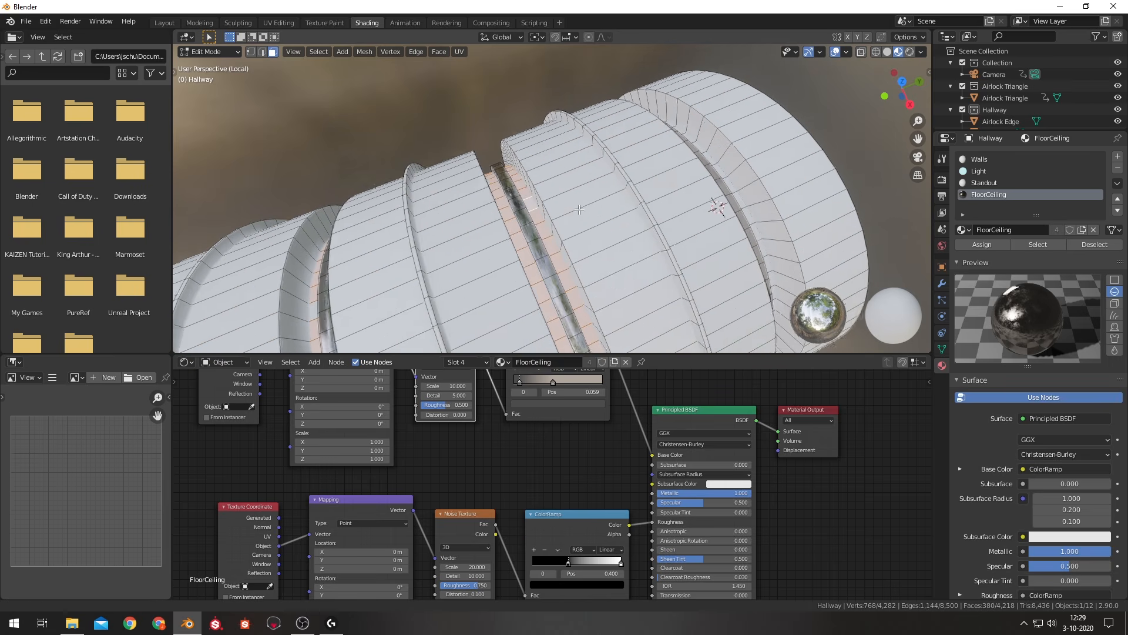
middle_click_drag(575, 167, 551, 190)
key("i")
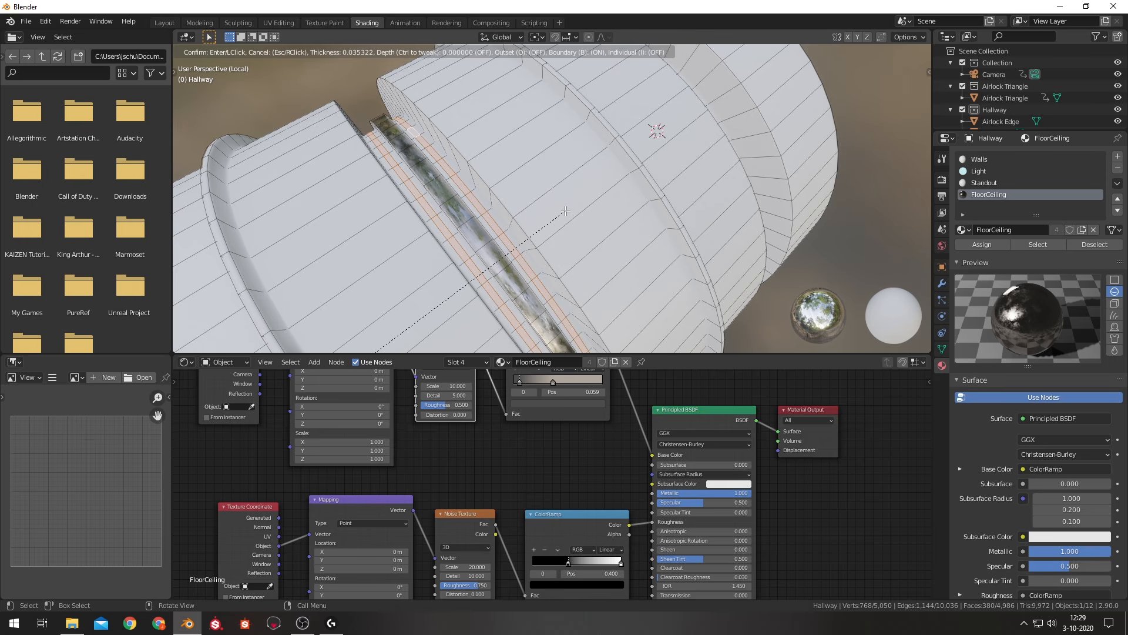
left_click(565, 210)
Assign the Standout material to the inset faces and set its base color to black with a value of 0.
left_click(993, 182)
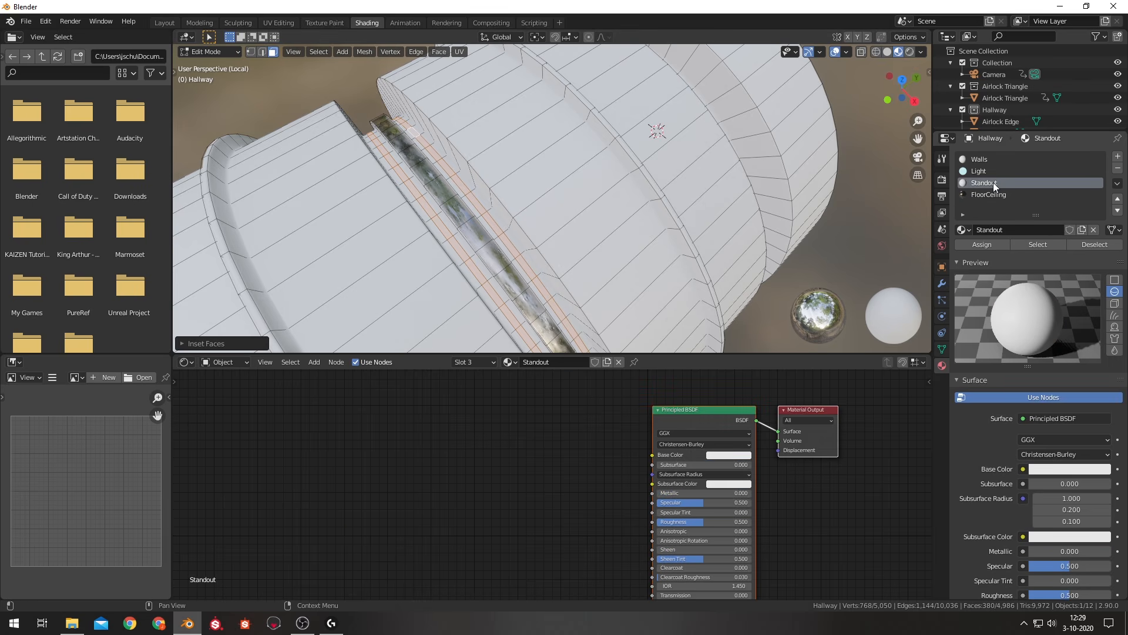
left_click(971, 244)
scroll(764, 235, "down", 1)
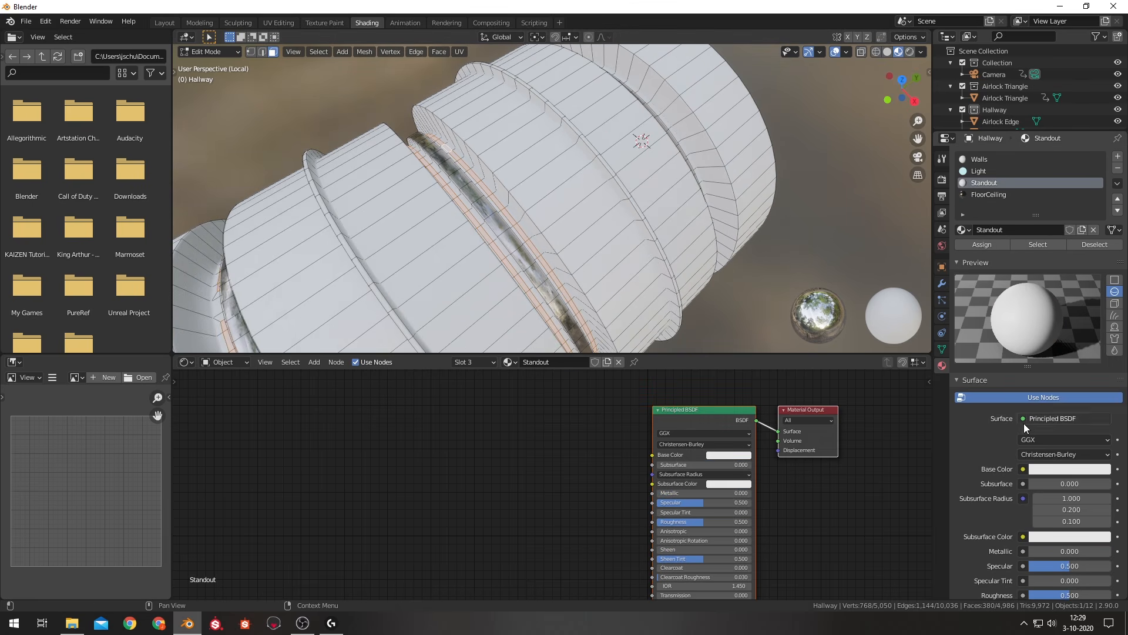
left_click(1065, 468)
left_click_drag(1103, 327, 1103, 388)
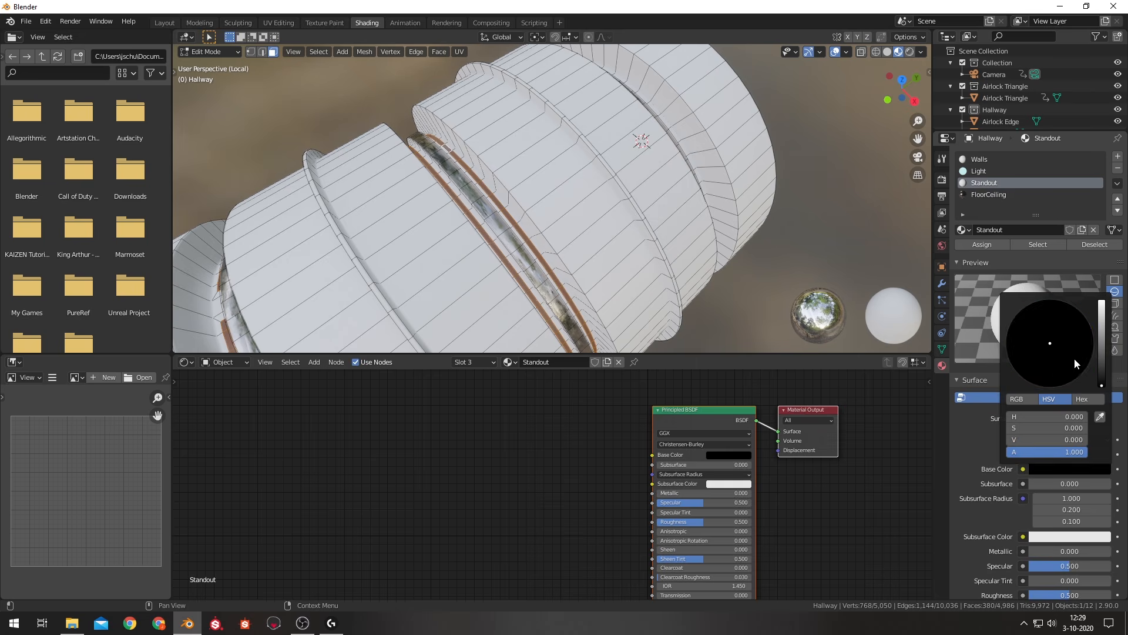
Check the black bands on the hallway walls through the camera and from inside the tunnel.
key("Tab")
key("KP_0")
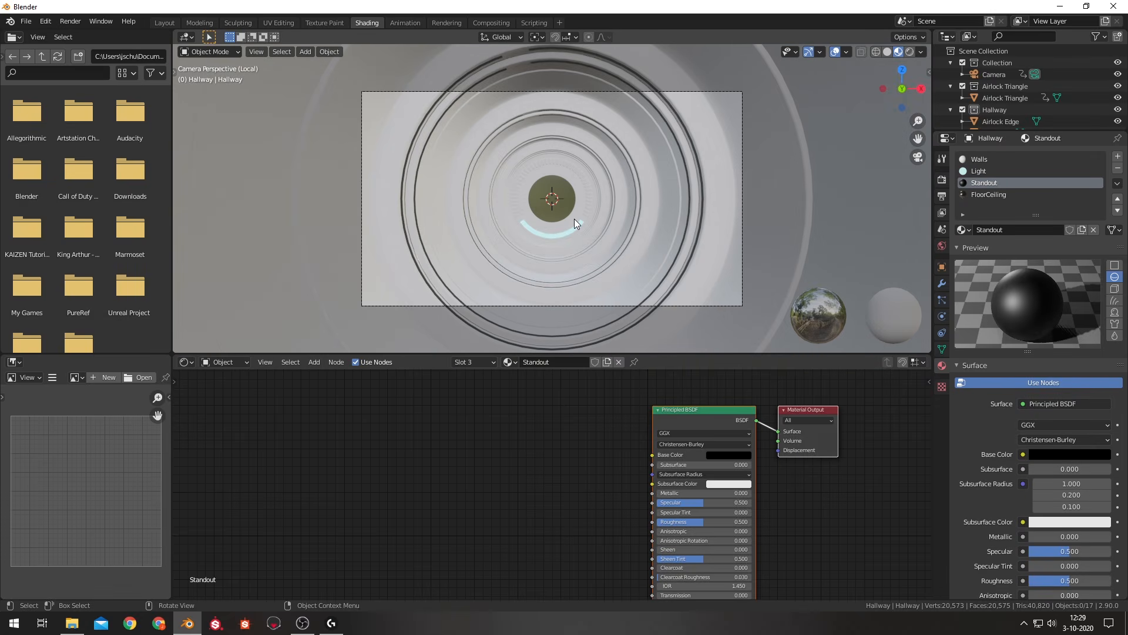
key("Tab")
middle_click_drag(579, 222, 529, 210)
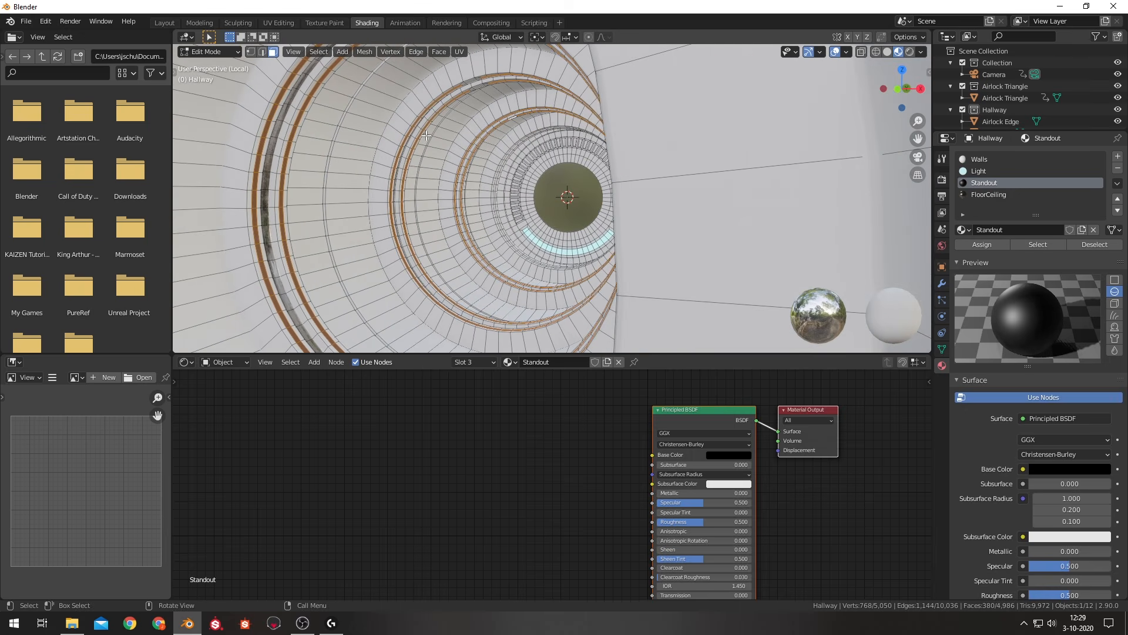
middle_click_drag(426, 135, 504, 108)
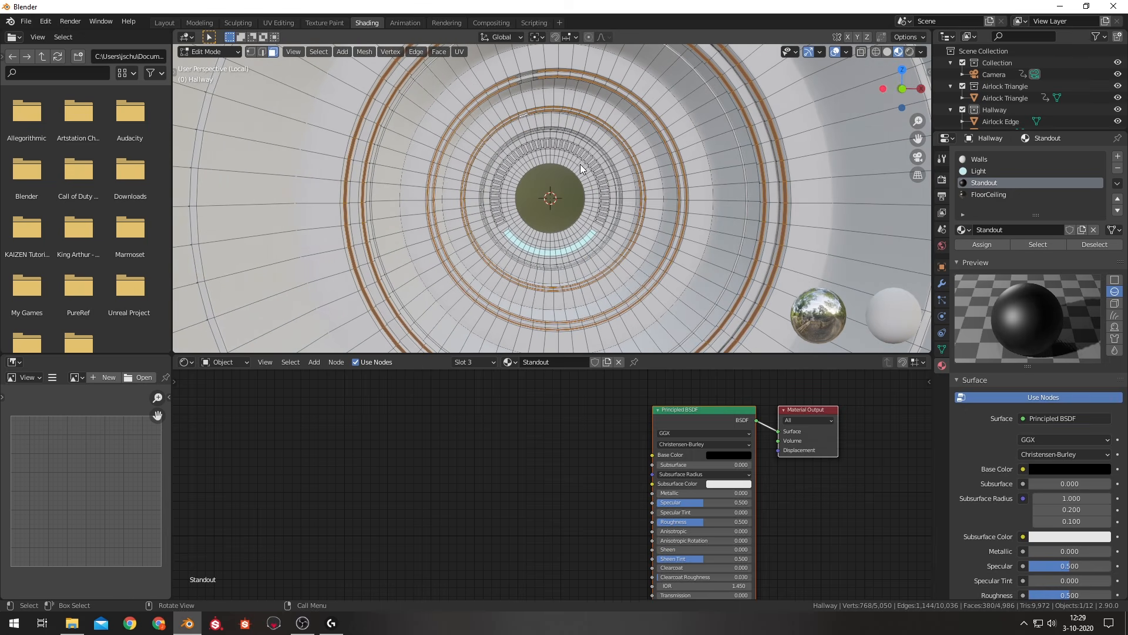
key("Tab")
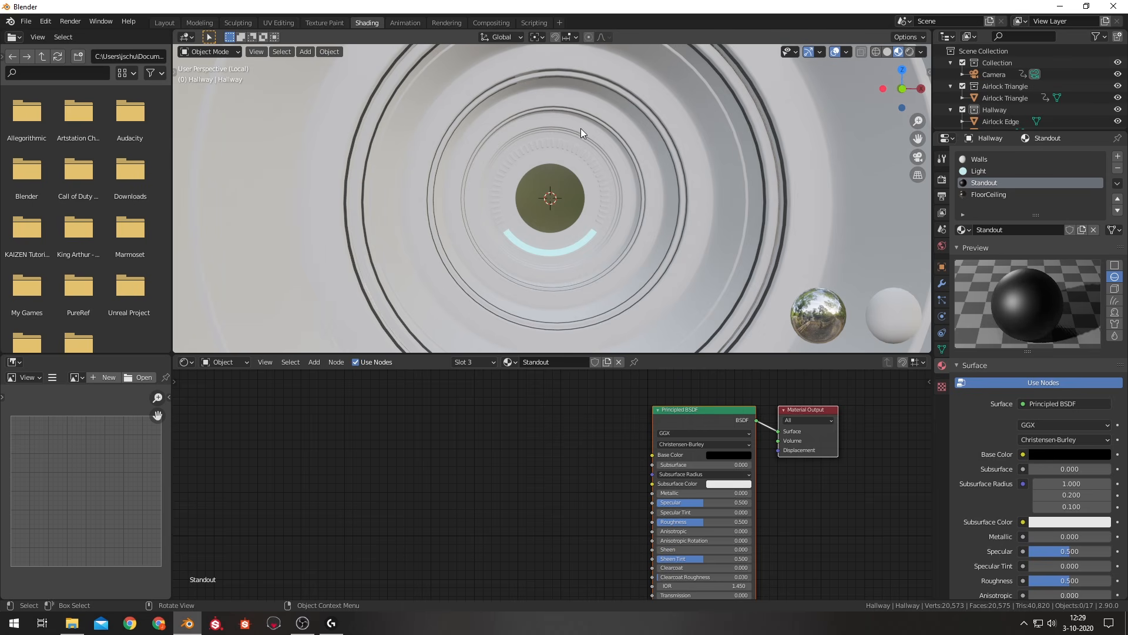
Reopen the hallway mesh for editing and select one face of the large ring between the two black bands.
key("Tab")
mouse_move(630, 87)
middle_mouse_down()
mouse_move(651, 71)
mouse_move(534, 196)
mouse_move(613, 98)
middle_mouse_up()
scroll(393, 161, "up", 4)
left_click(395, 162)
scroll(395, 161, "down", 1)
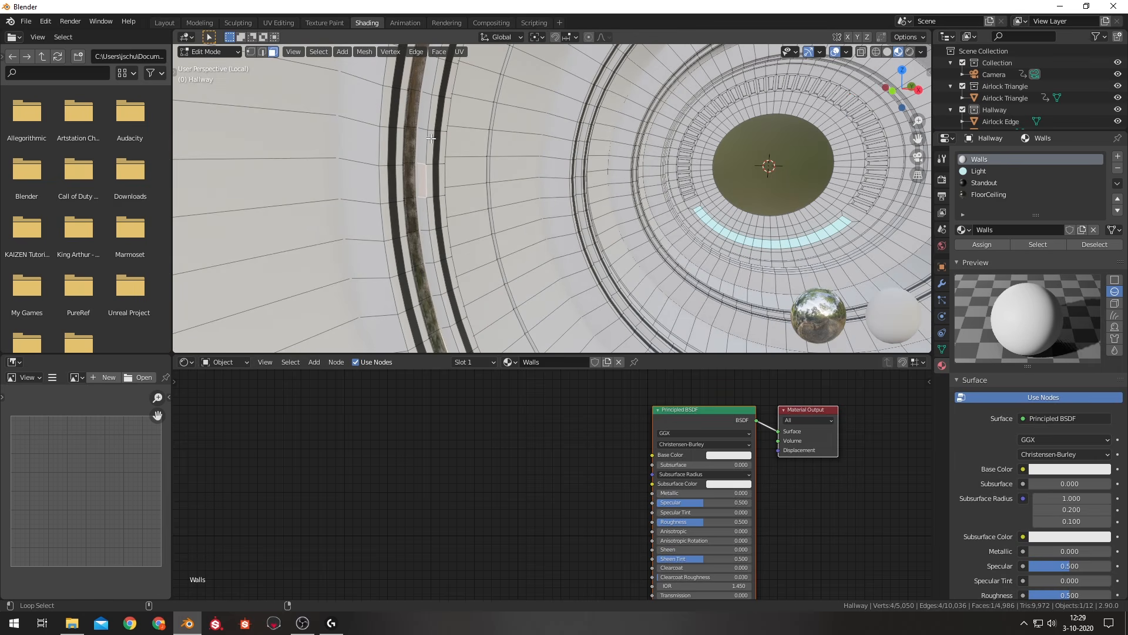
left_click(418, 143, "alt")
left_click(424, 114)
scroll(415, 145, "down", 1)
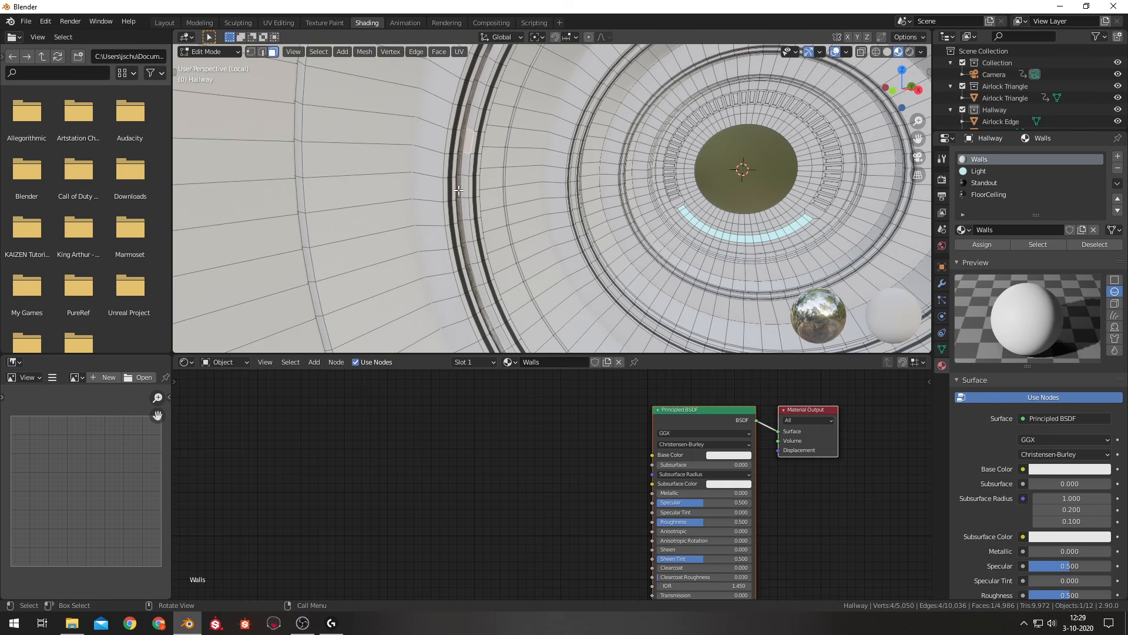
Extend the face selection by shortest path all the way around the ring between the two black bands.
left_click(490, 310, "ctrl")
middle_click_drag(490, 310, 688, 203)
left_click(537, 286, "ctrl")
left_click(706, 219, "ctrl")
middle_click_drag(679, 164, 609, 224)
left_click(723, 78, "ctrl")
scroll(549, 171, "up", 4)
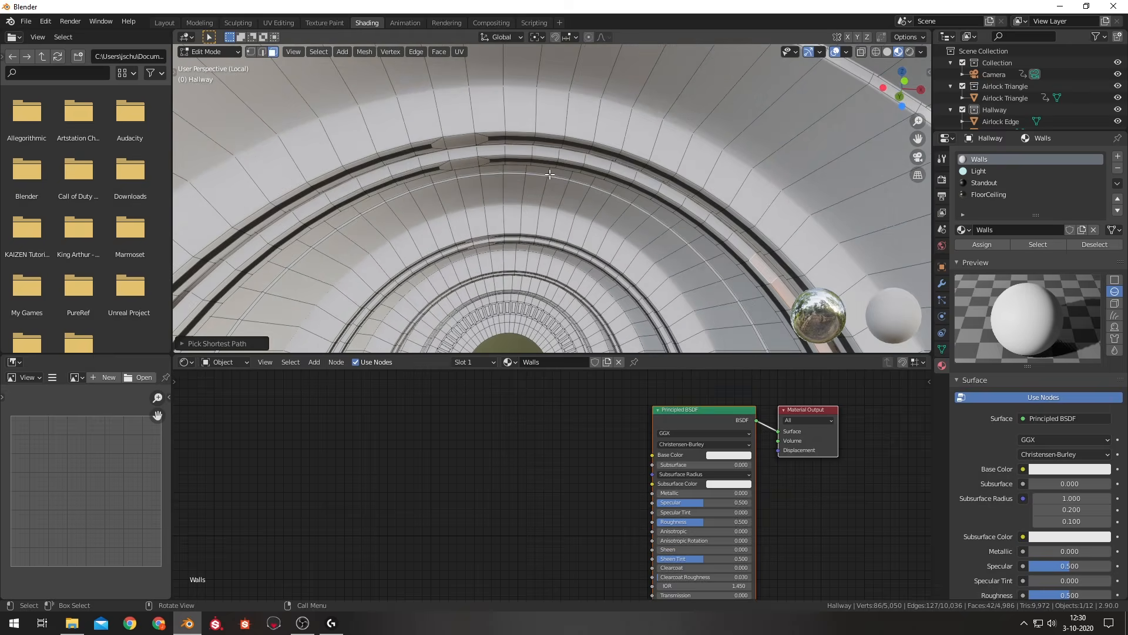
left_click(536, 125, "ctrl")
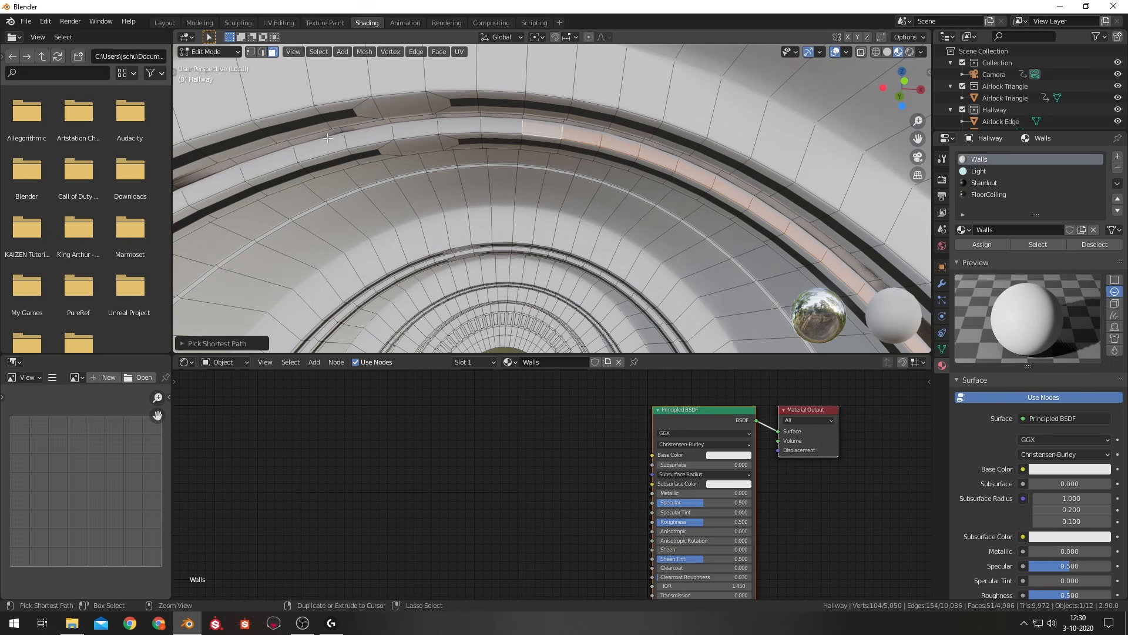
left_click(223, 177, "ctrl")
scroll(328, 130, "up", 3)
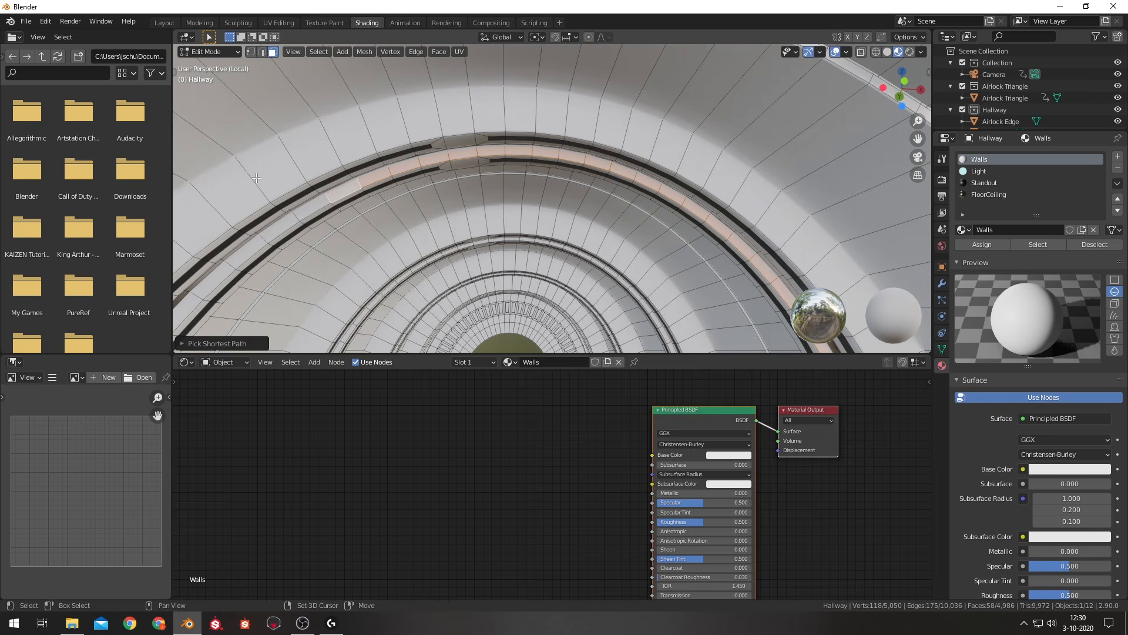
middle_click_drag(329, 130, 295, 124, "shift")
left_click(296, 217, "ctrl")
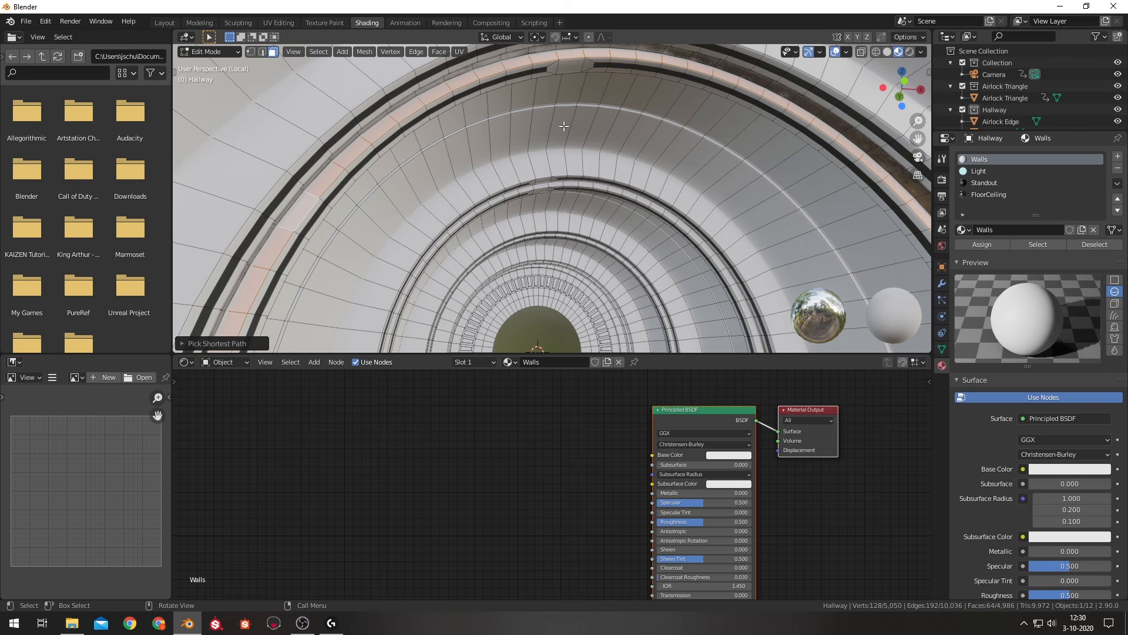
Assign the Light material to the selected ring faces and preview the hallway through the camera in rendered shading.
left_click(978, 171)
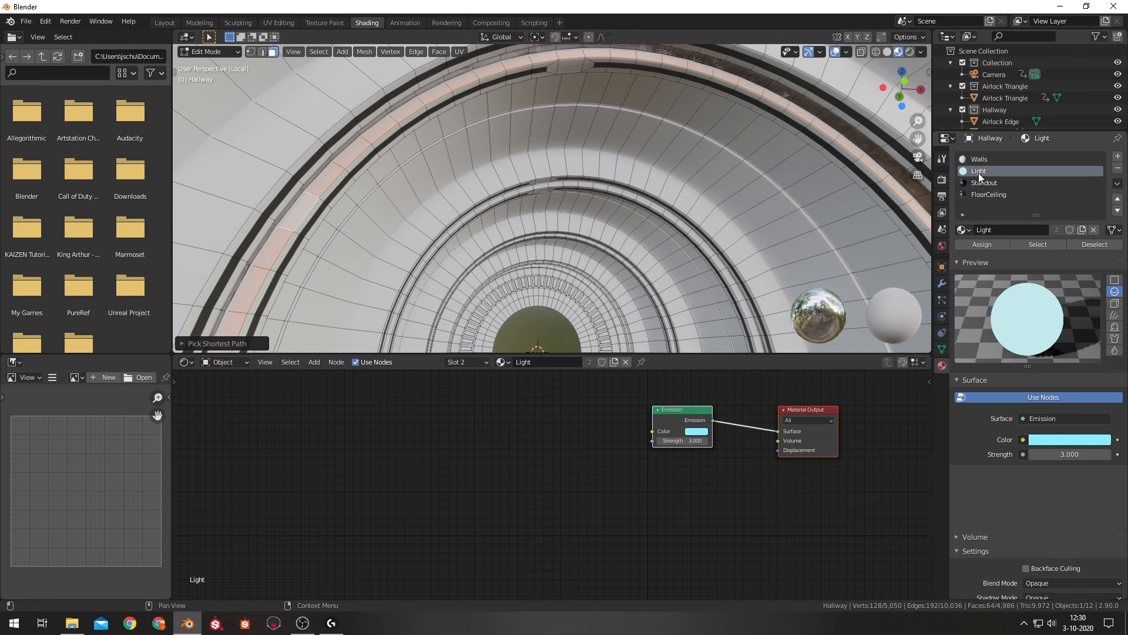
left_click(981, 244)
key("Tab")
key("KP_0")
key("z")
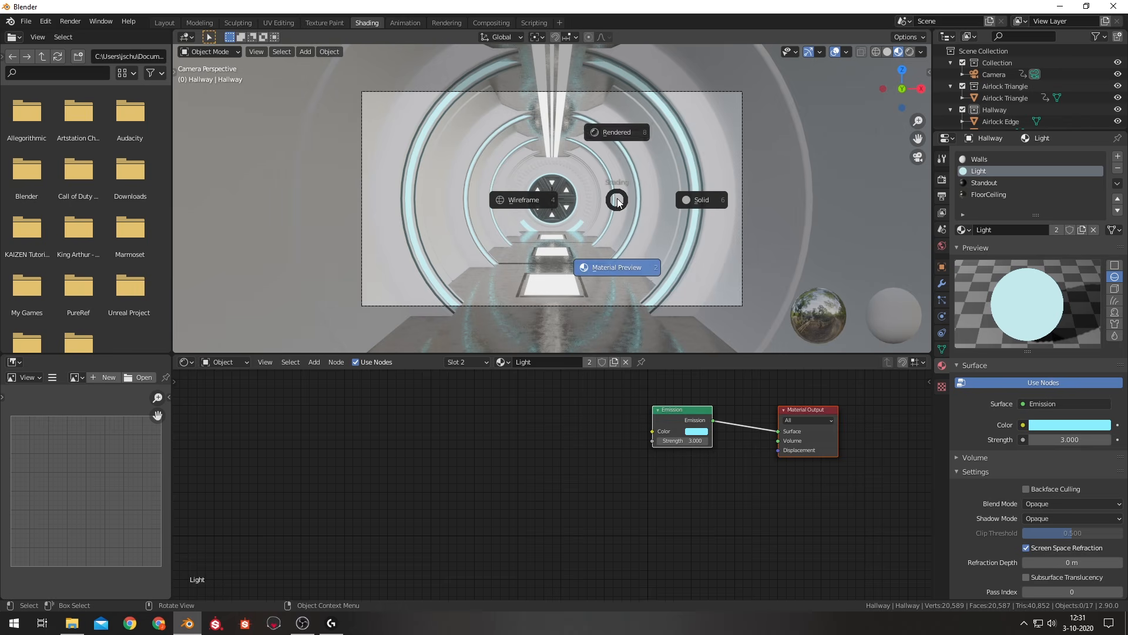
left_click(598, 143)
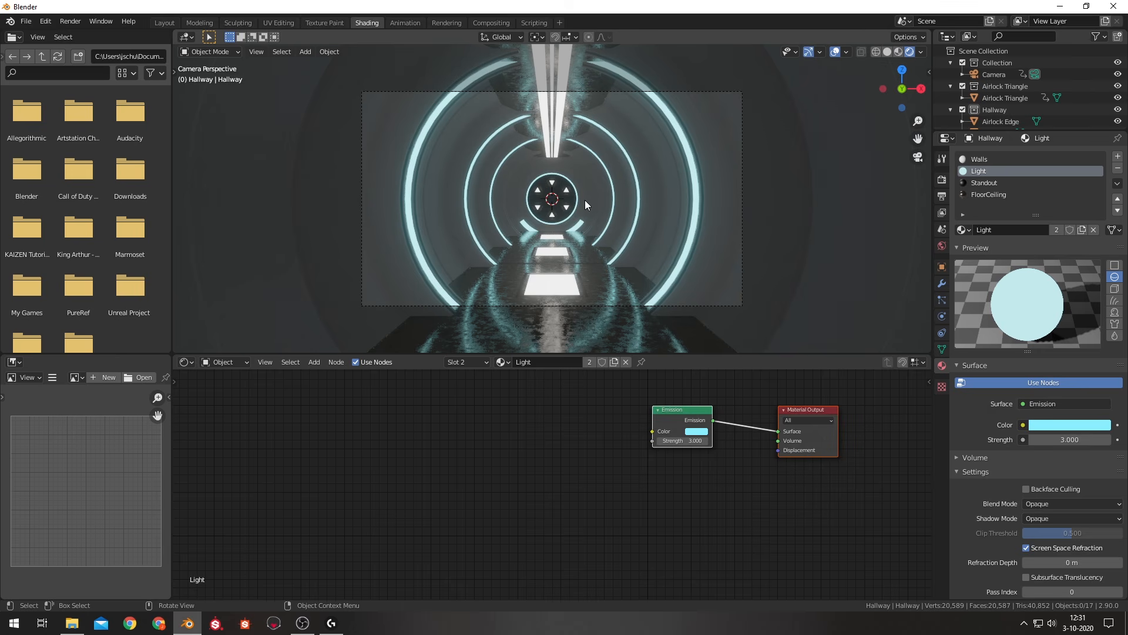
Add an area light at the airlock end of the hallway and raise it about 1.4 m along Z.
key("shift+a")
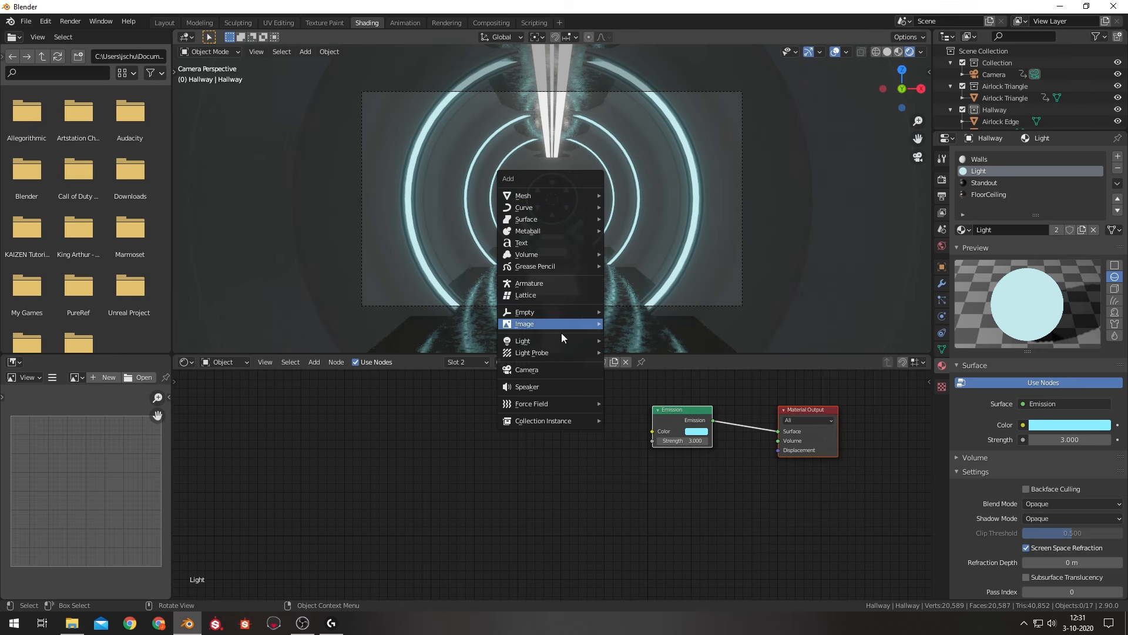
mouse_move(563, 341)
left_click(676, 379)
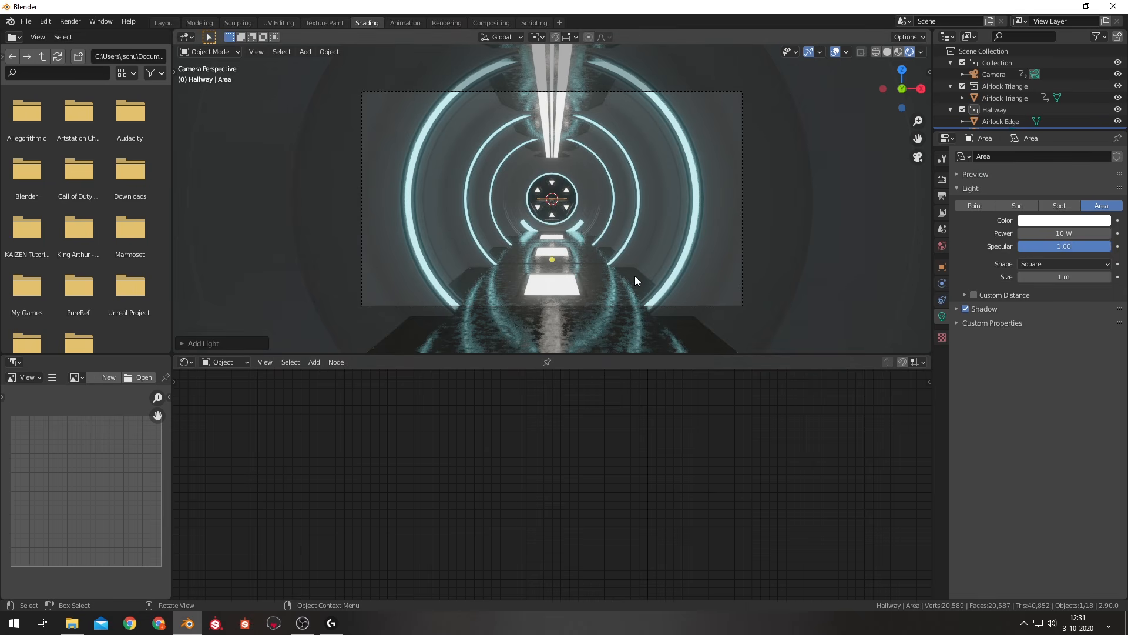
key("g")
key("z")
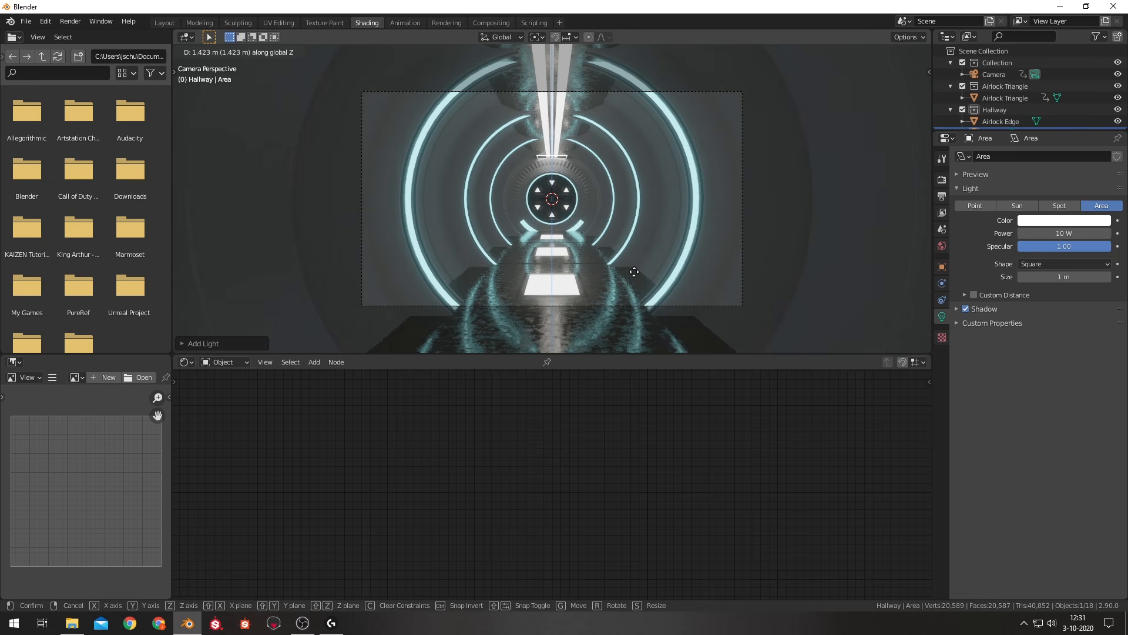
left_click(636, 273)
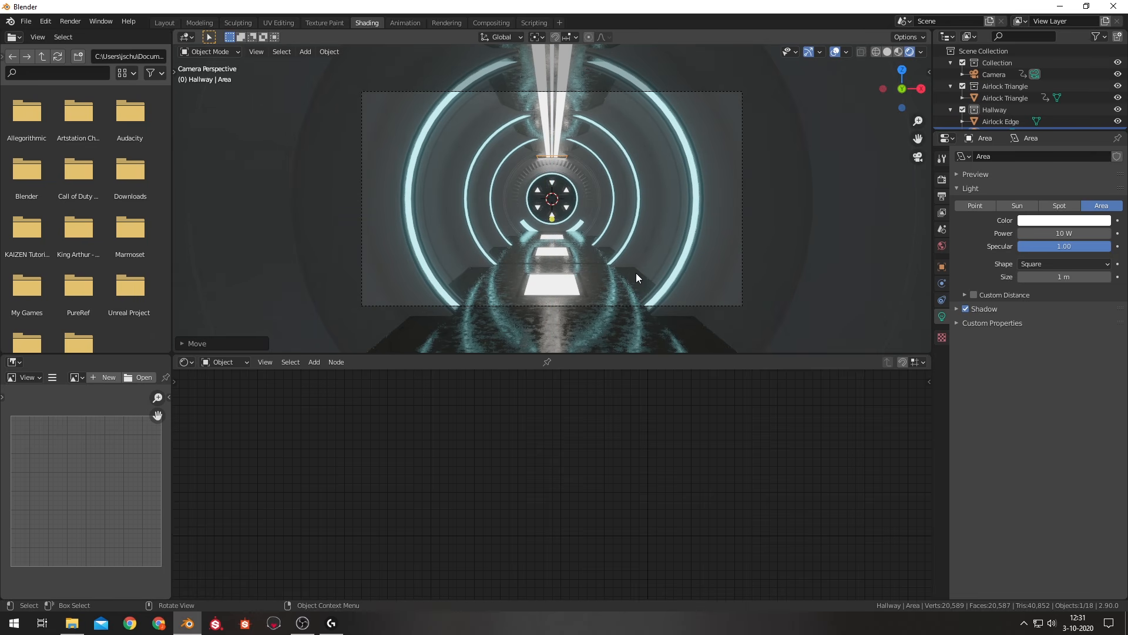
Stretch the area light along Y in the wireframe top view to roughly the full length of the hallway.
key("KP_7")
middle_click_drag(623, 240, 606, 127, "shift")
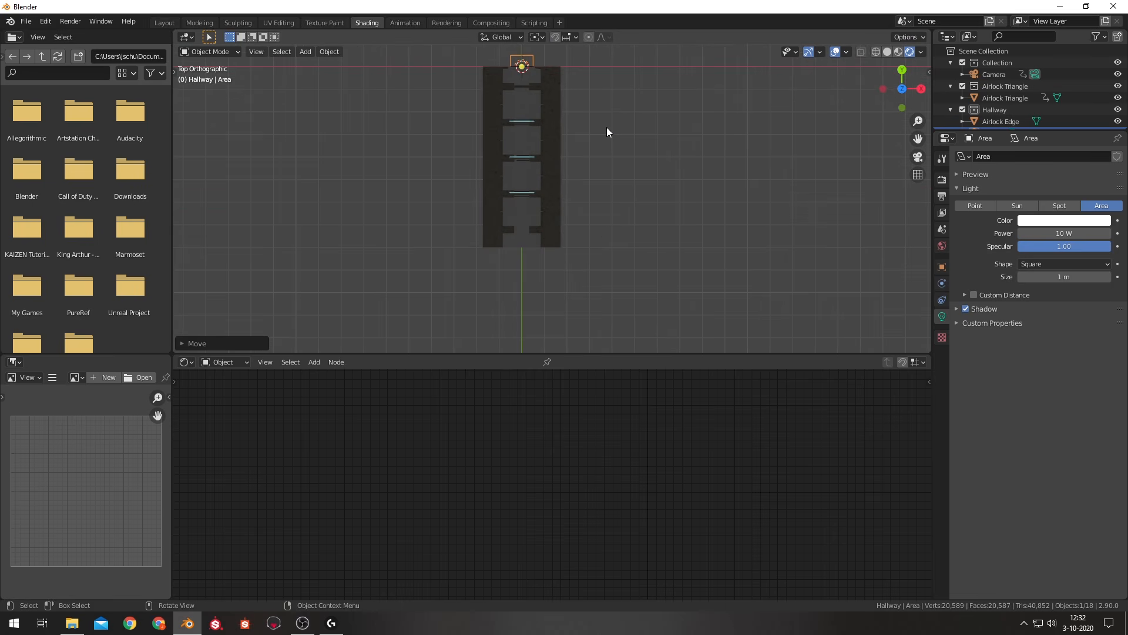
key("z")
left_click(552, 133)
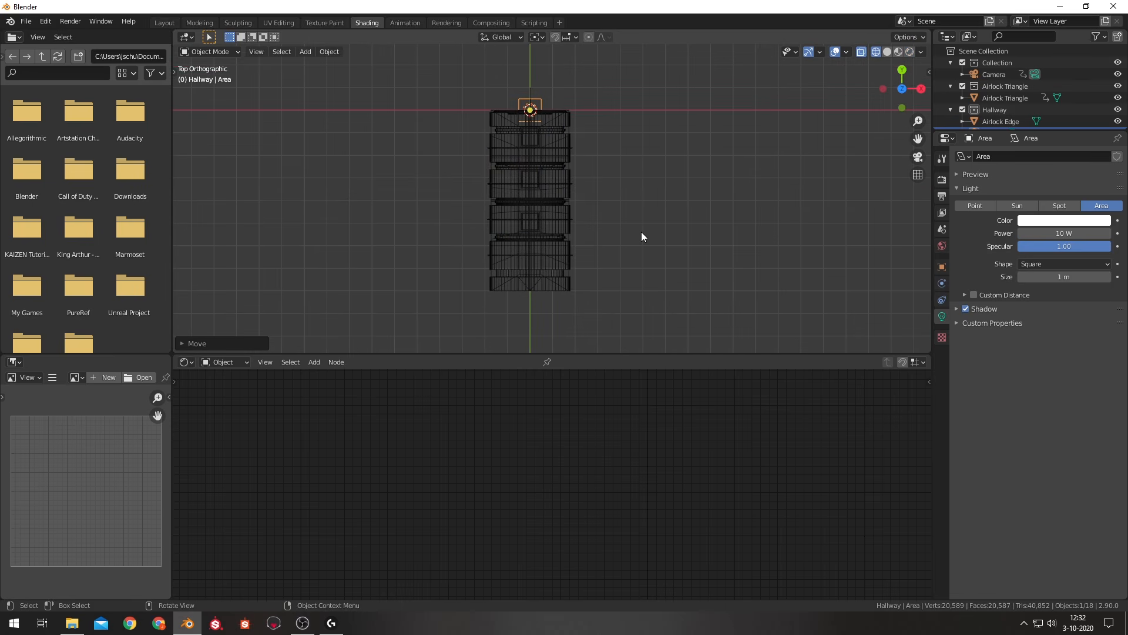
key("g")
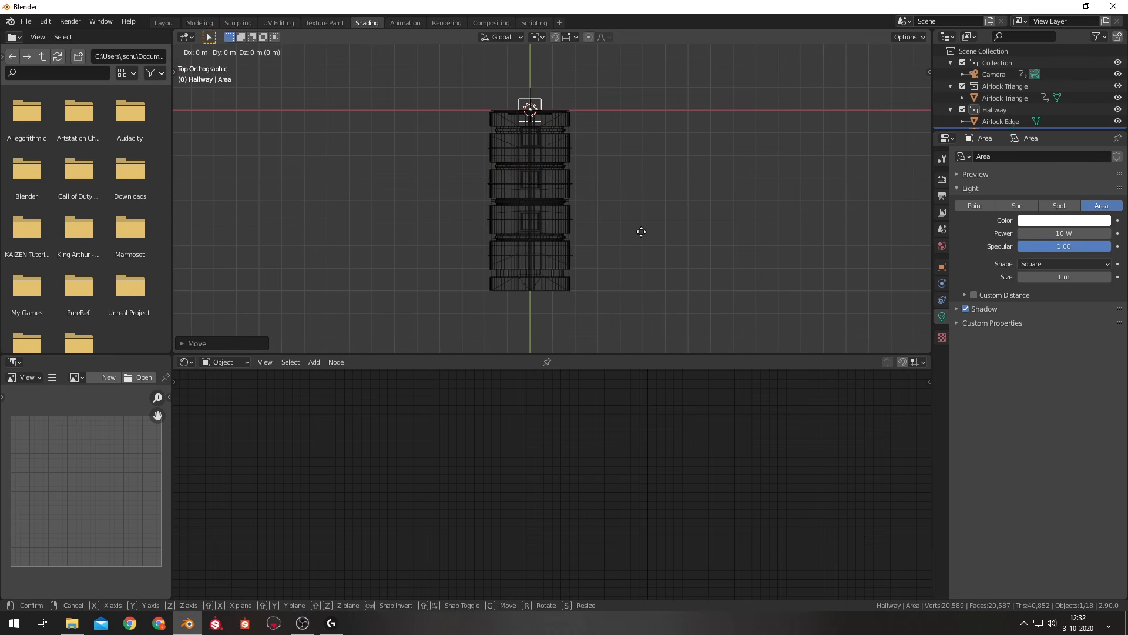
key("Escape")
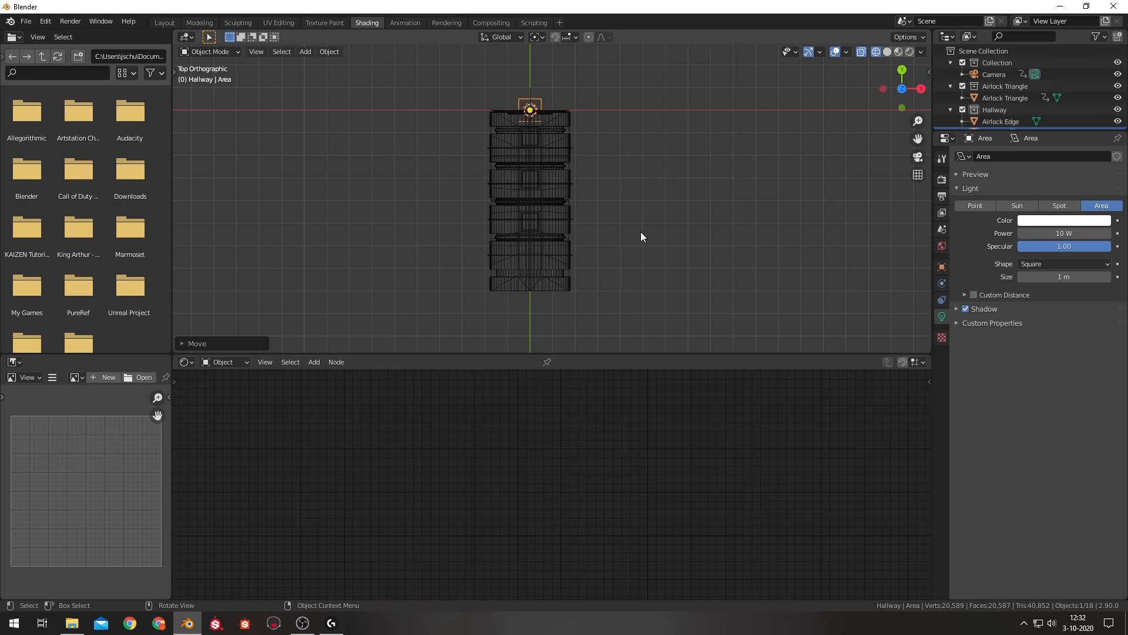
key("s")
key("y")
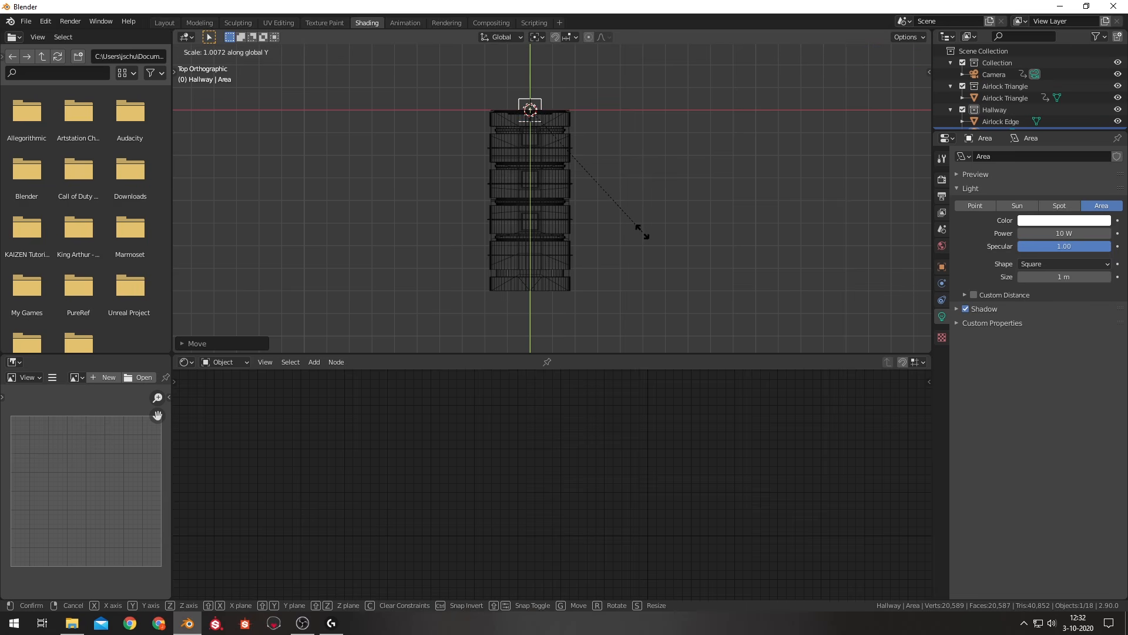
left_click(643, 232)
scroll(641, 150, "down", 2)
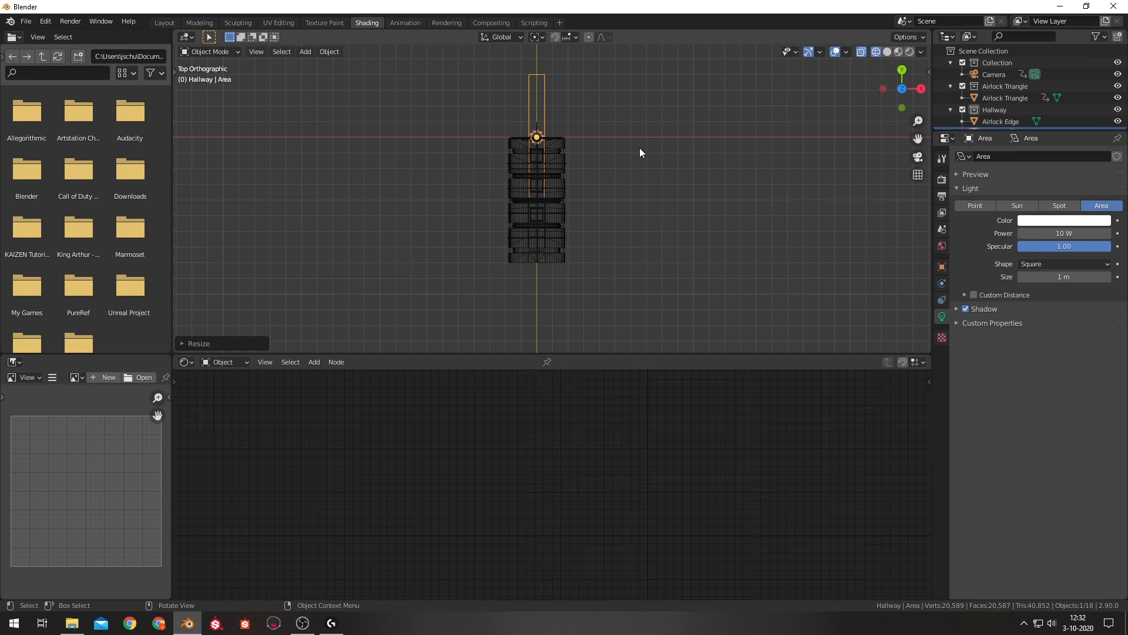
Move the area light about -4 m along Y so that it runs along the inside of the hallway.
scroll(621, 165, "up", 2)
middle_click_drag(633, 167, 647, 218, "shift")
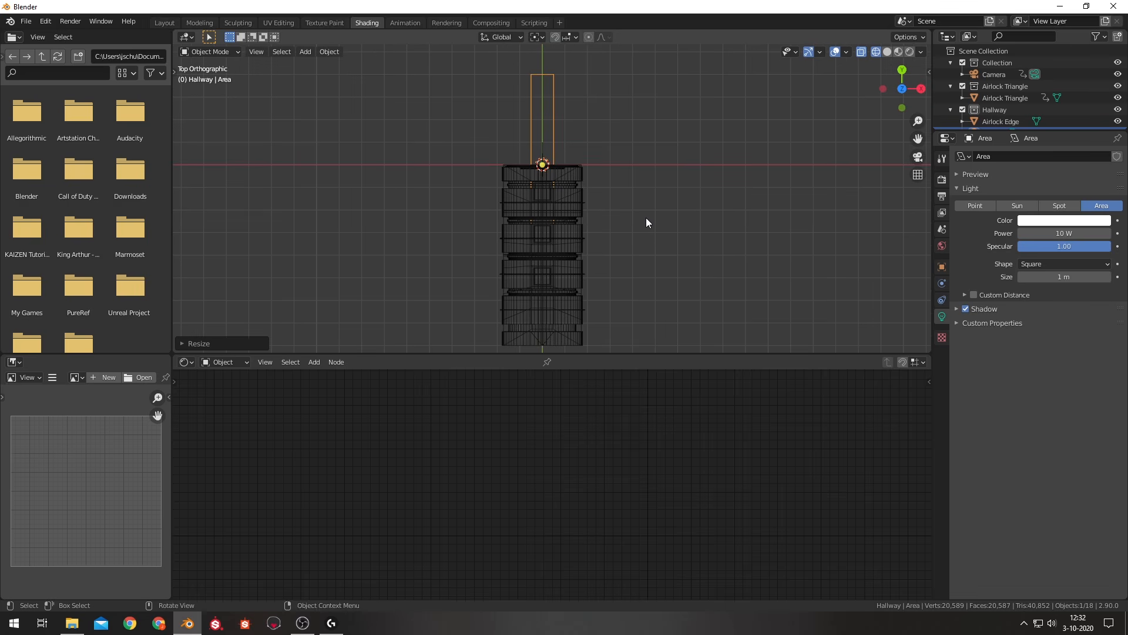
key("g")
key("y")
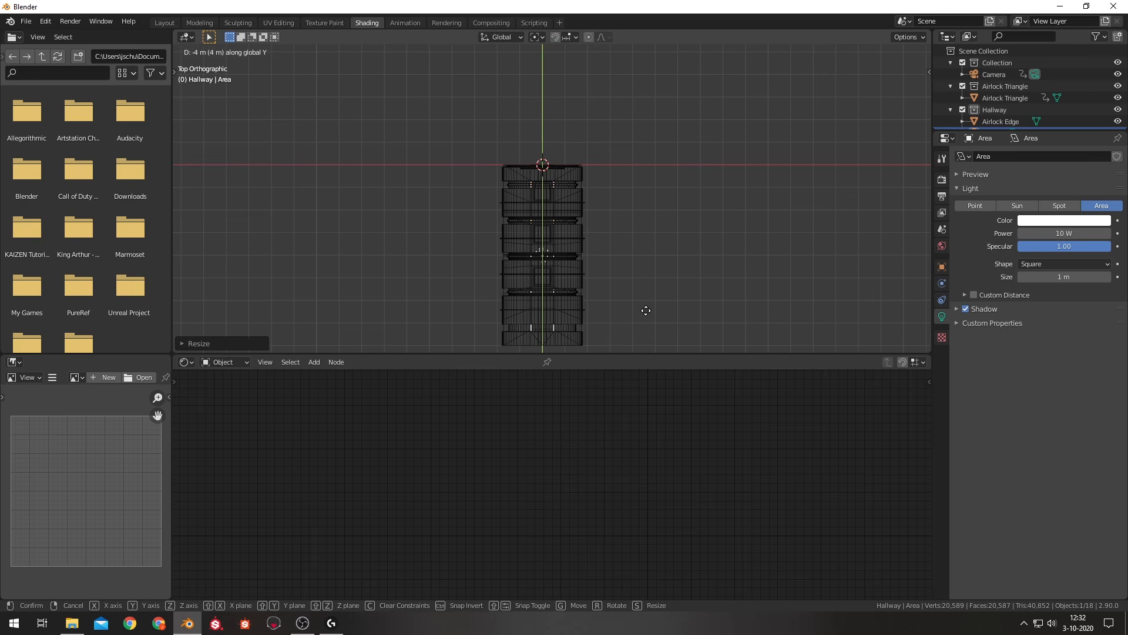
left_click(646, 309)
middle_click_drag(647, 310, 637, 237, "shift")
scroll(632, 238, "up", 1)
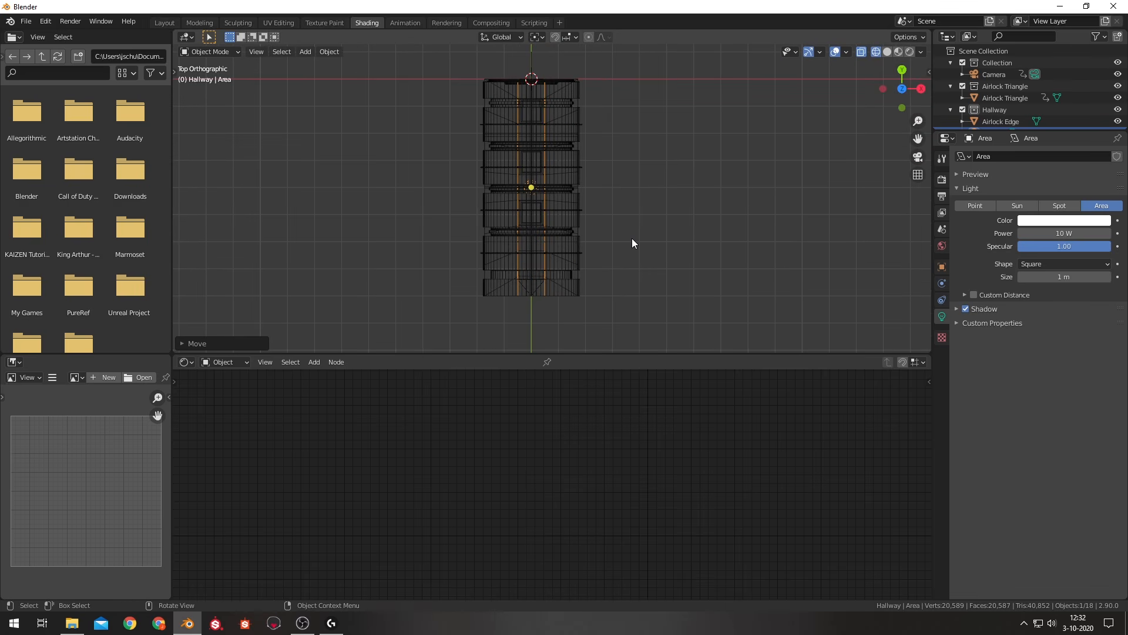
scroll(632, 238, "up", 1)
scroll(633, 238, "up", 1)
middle_click_drag(633, 238, 640, 174)
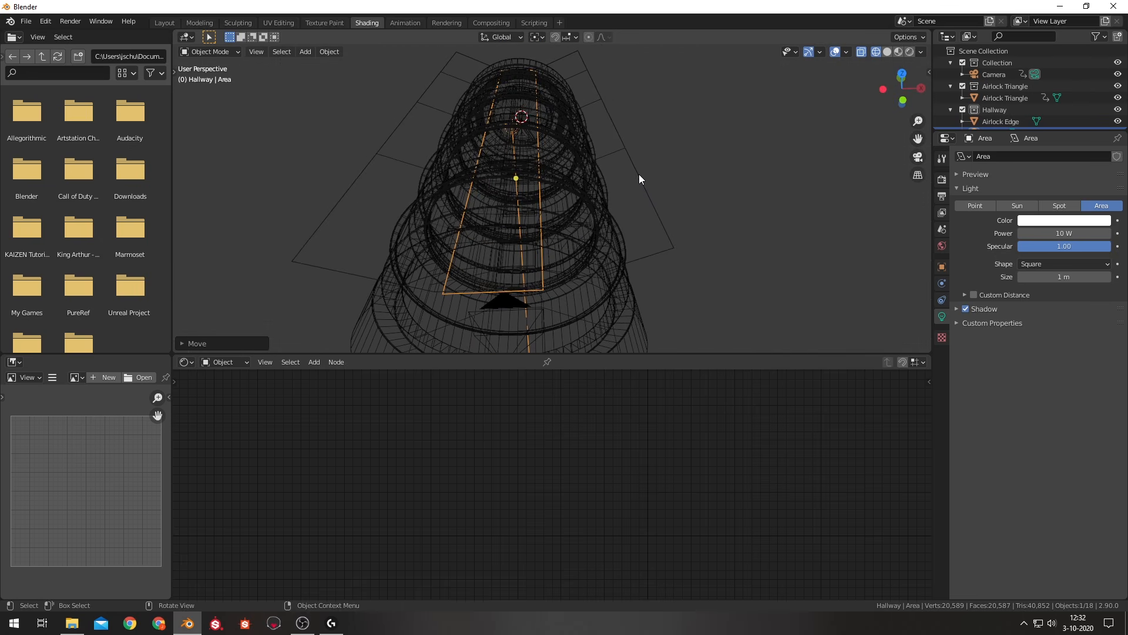
Return to the rendered camera view and set the area light's power to 150 W, trying 100 W first.
key("KP_0")
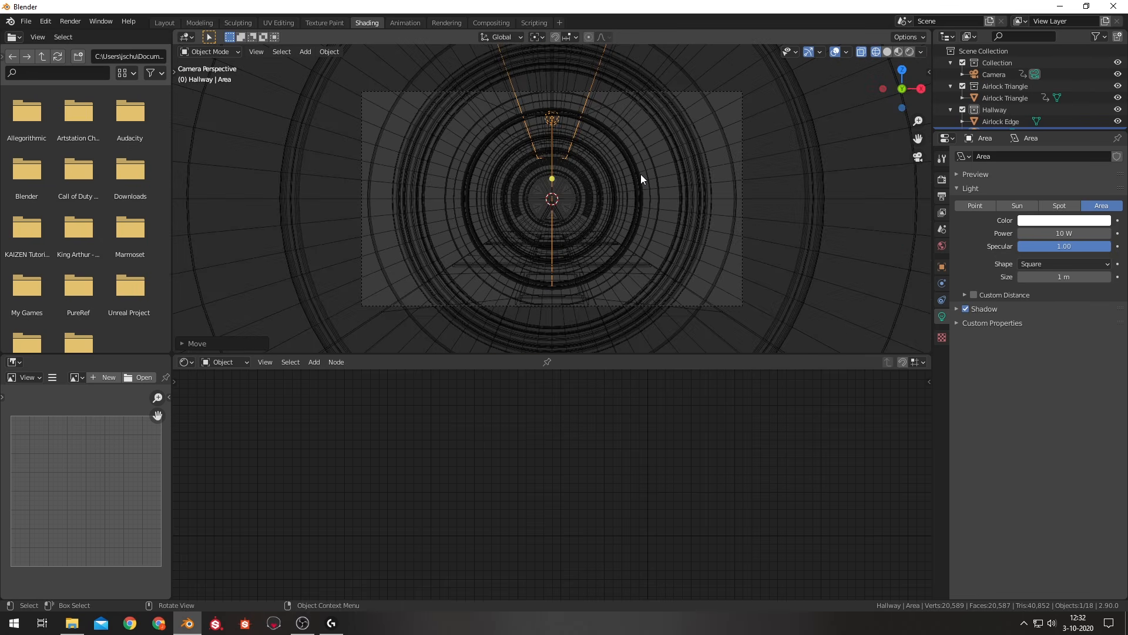
key("z")
left_click(641, 100)
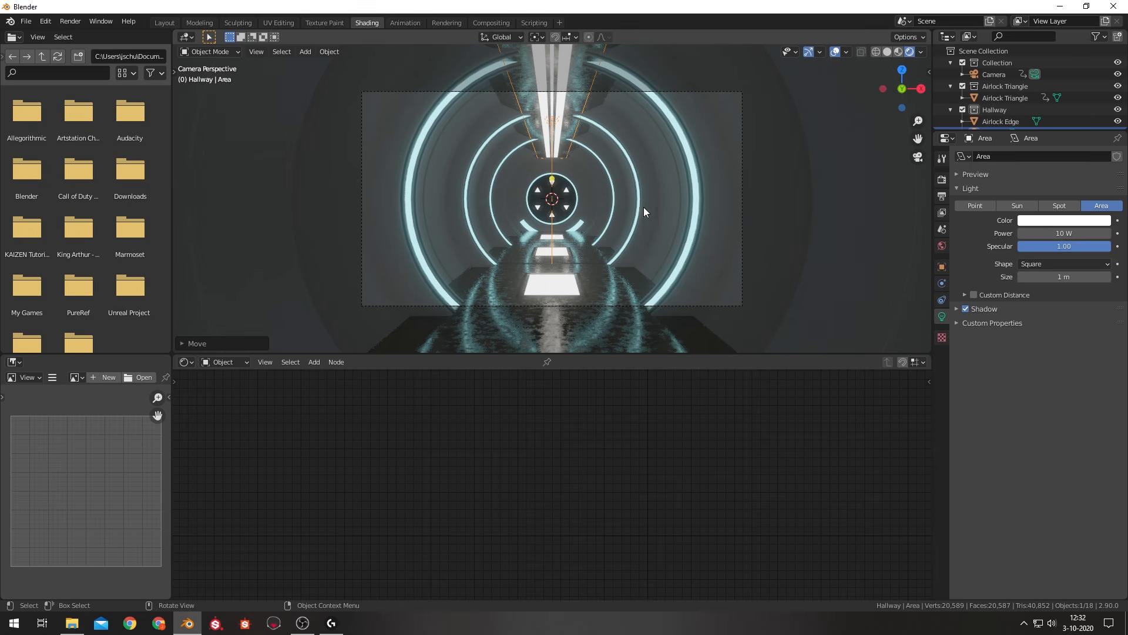
left_click(1044, 234)
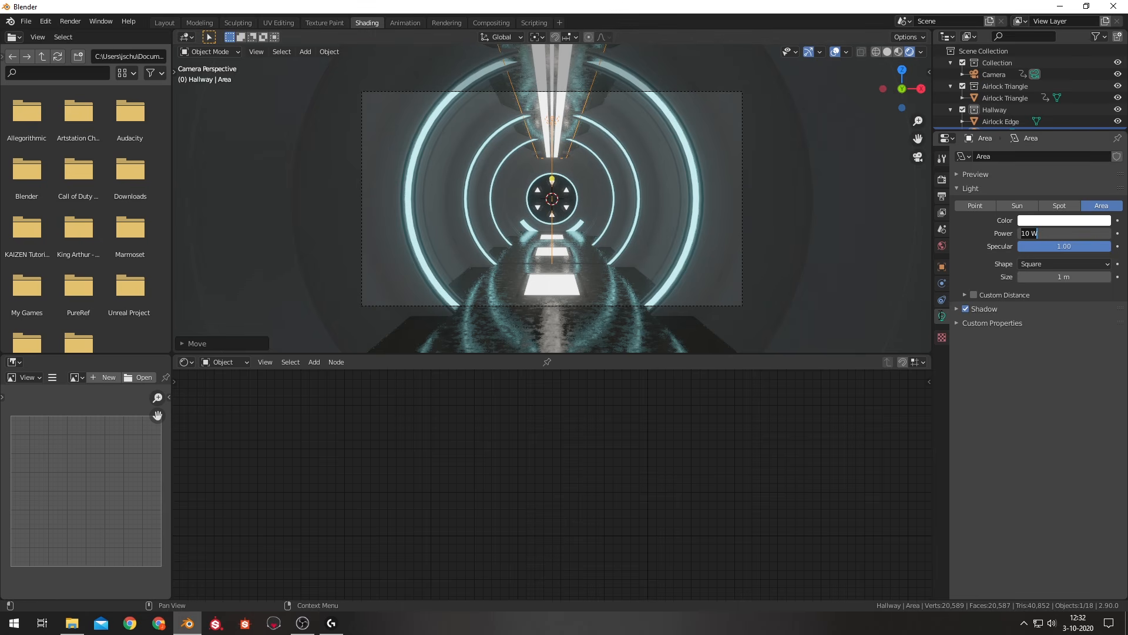
key("Return")
left_click(1033, 233)
type("1")
key("Return")
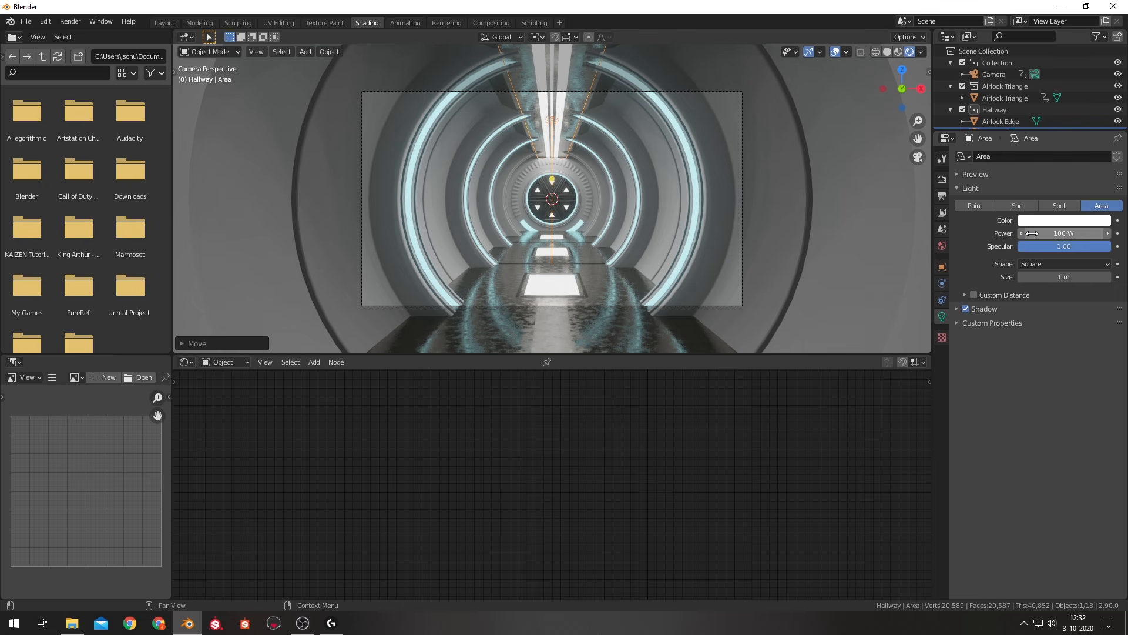
left_click(1032, 233)
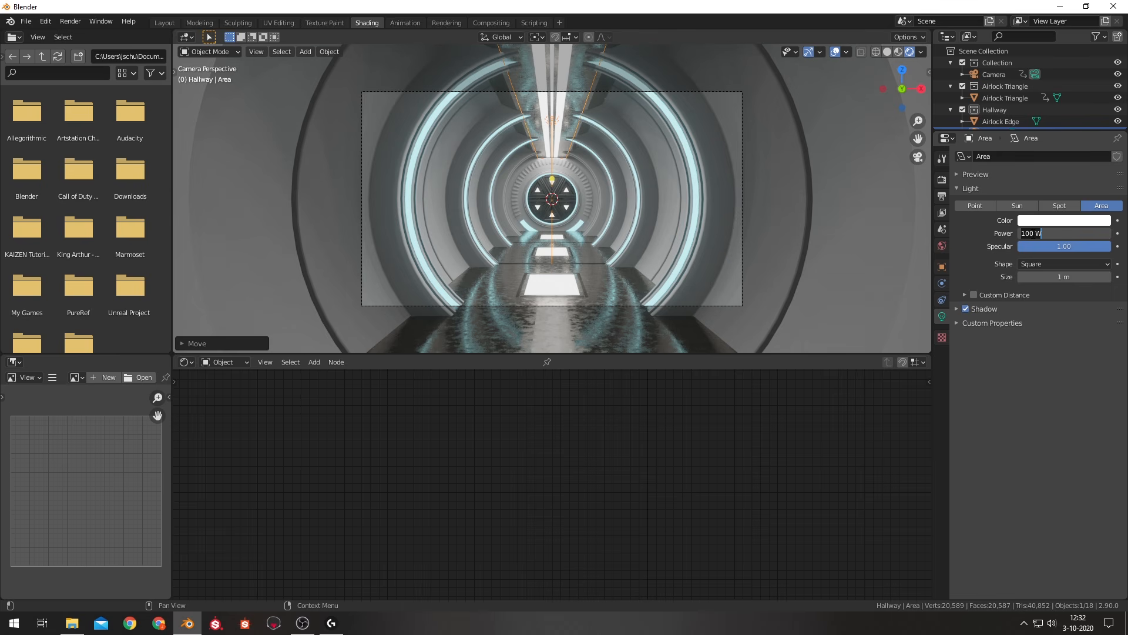
type("150")
key("Return")
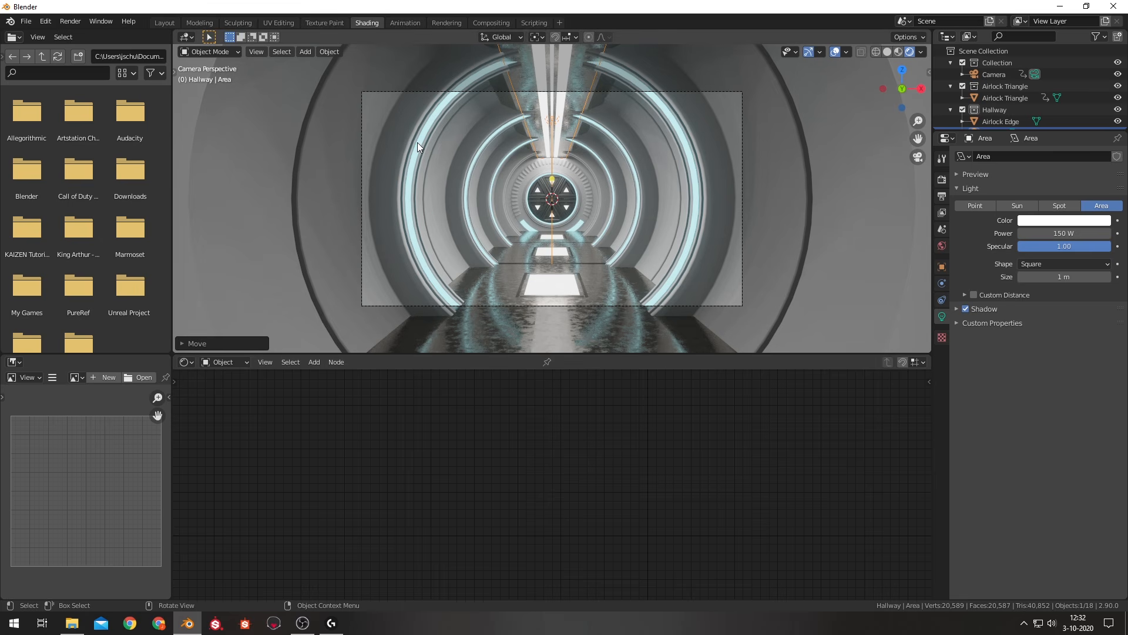
Add a ColorRamp node to the hallway's Walls material and connect its Color output to the Principled BSDF's Roughness.
left_click(432, 205)
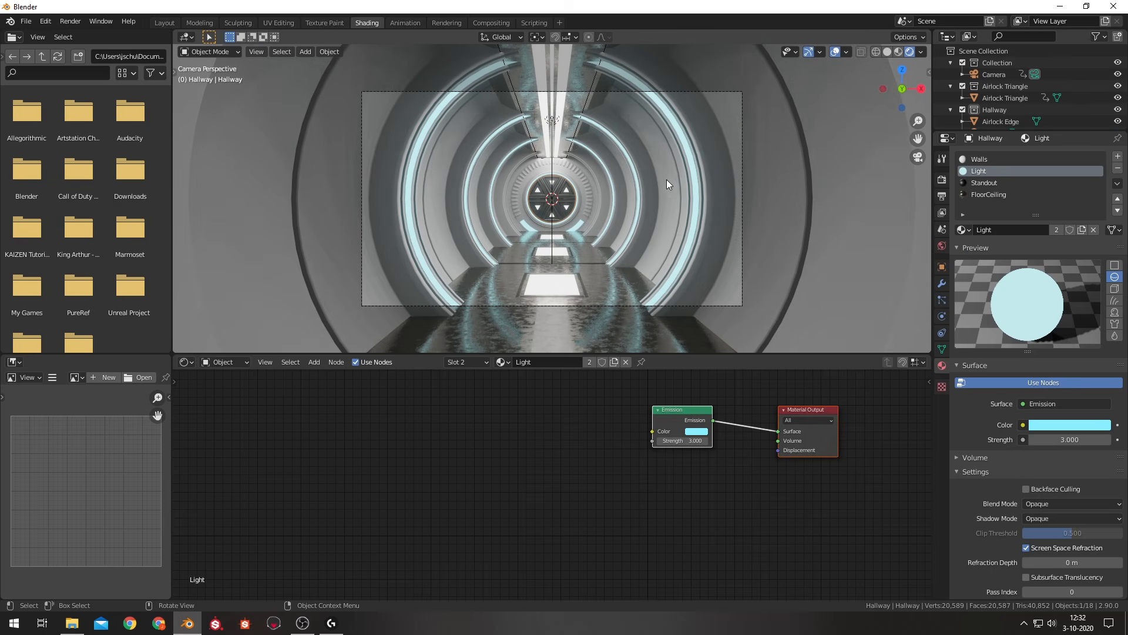
left_click(1009, 159)
middle_click_drag(559, 473, 546, 449)
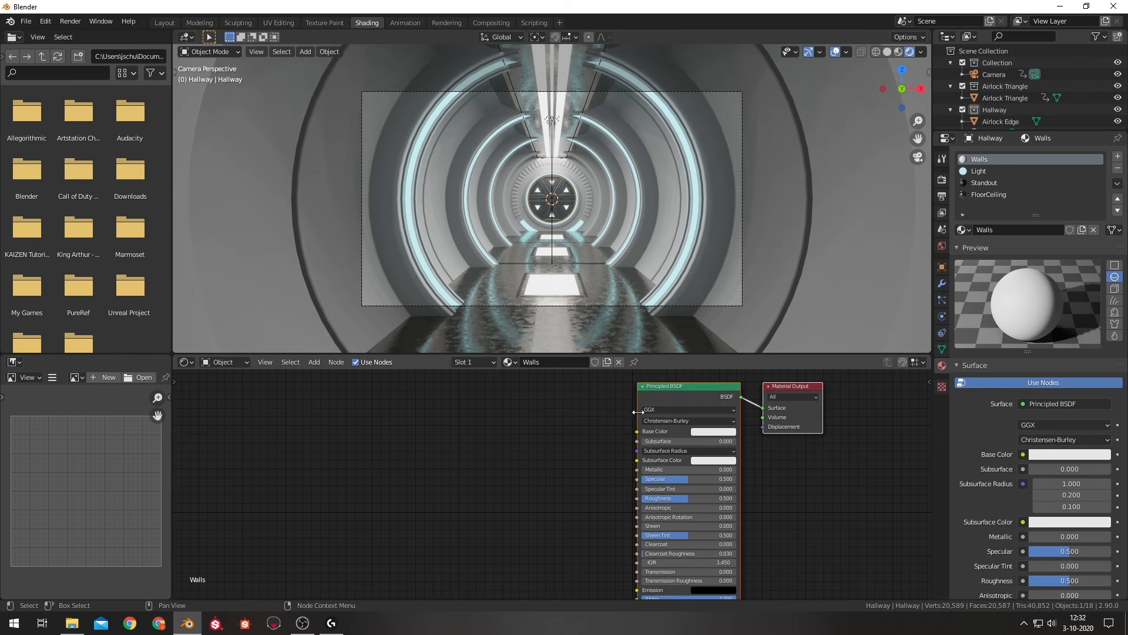
key("shift+a")
key("Escape")
key("q")
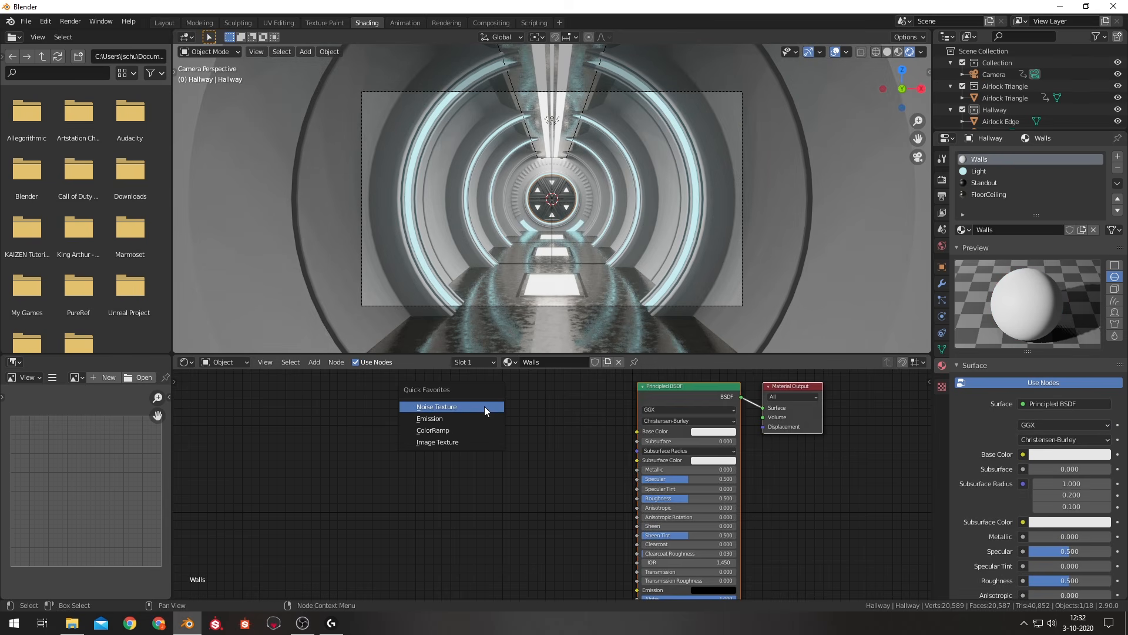
left_click(461, 433)
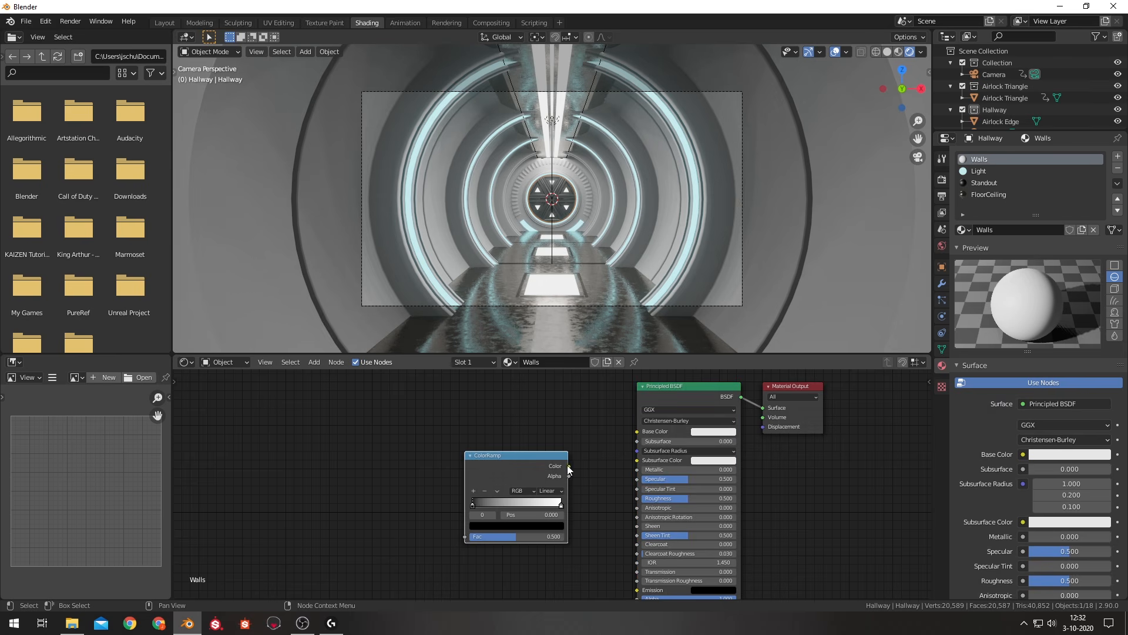
left_click_drag(568, 467, 638, 499)
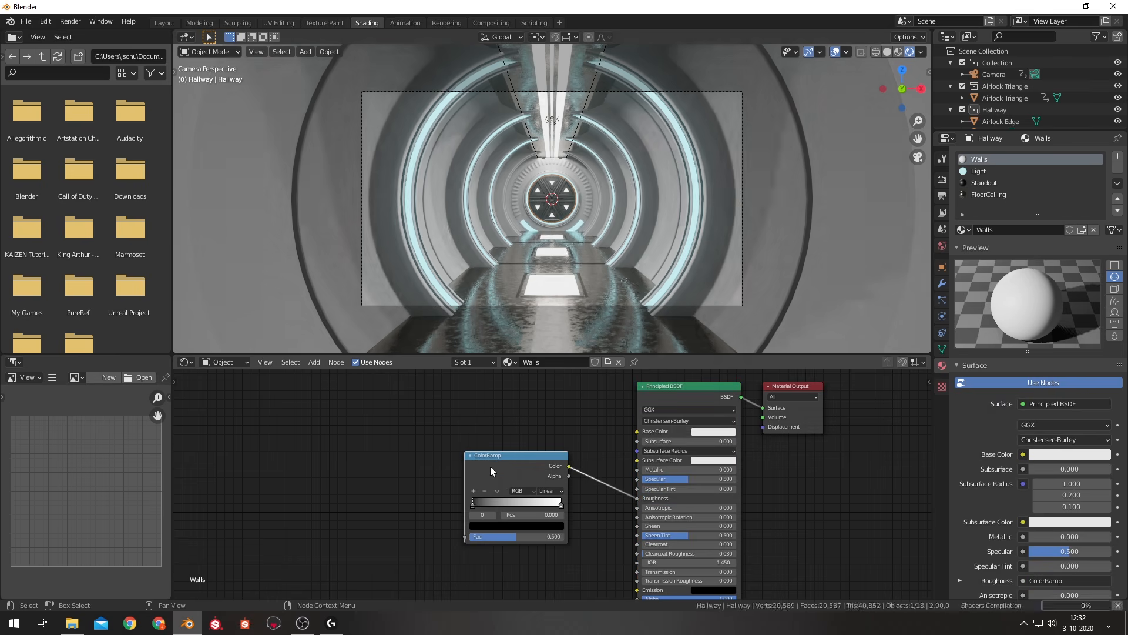
left_click_drag(491, 470, 524, 487)
Add a Noise Texture node to the Walls material and connect its Fac output to the ColorRamp's Fac input.
key("q")
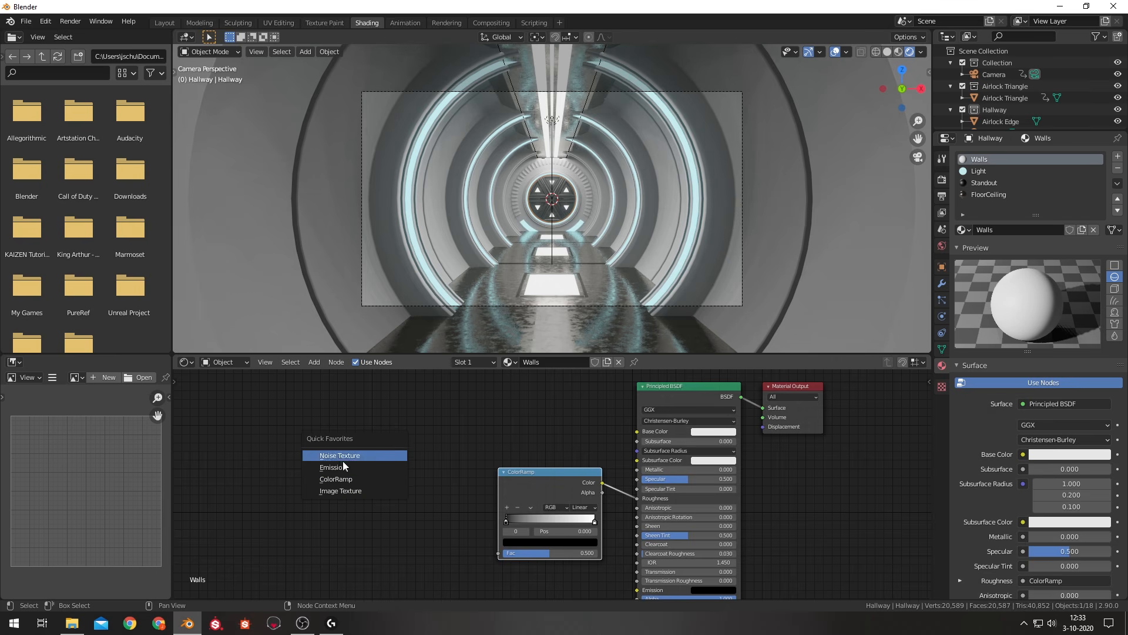
left_click(361, 457)
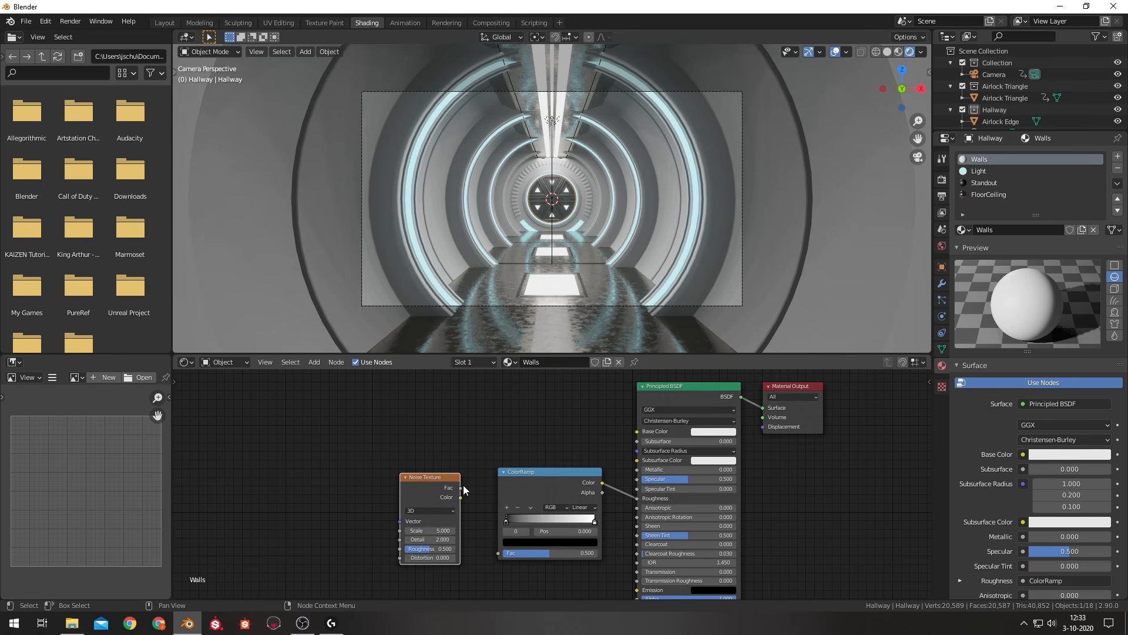
left_click(463, 489)
left_click_drag(461, 488, 499, 553)
middle_click_drag(516, 437, 597, 404)
left_click_drag(506, 447, 522, 441)
Add Texture Coordinate and Mapping nodes to the Noise Texture and feed the Mapping vector from the Object output.
key("shift+a")
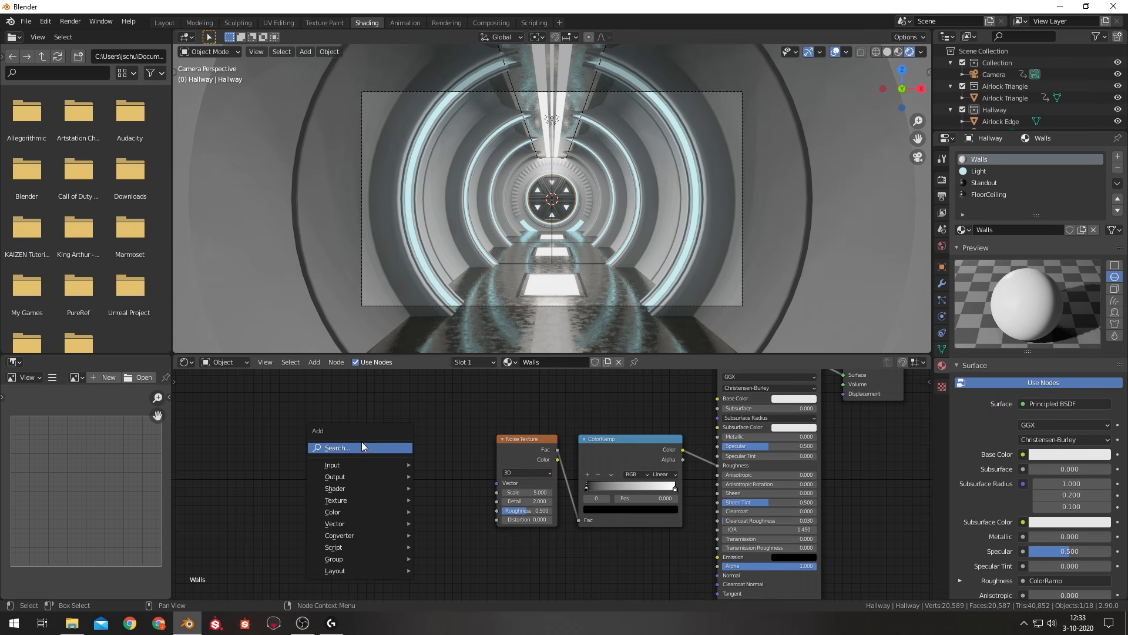
left_click(362, 447)
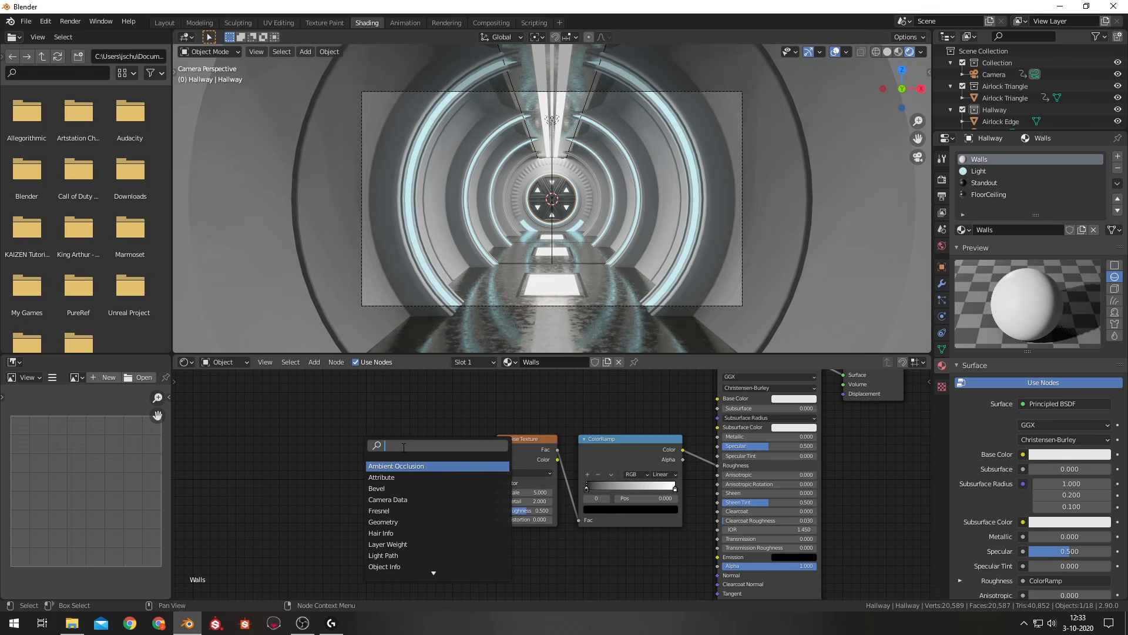
key("Escape")
key("ctrl+t")
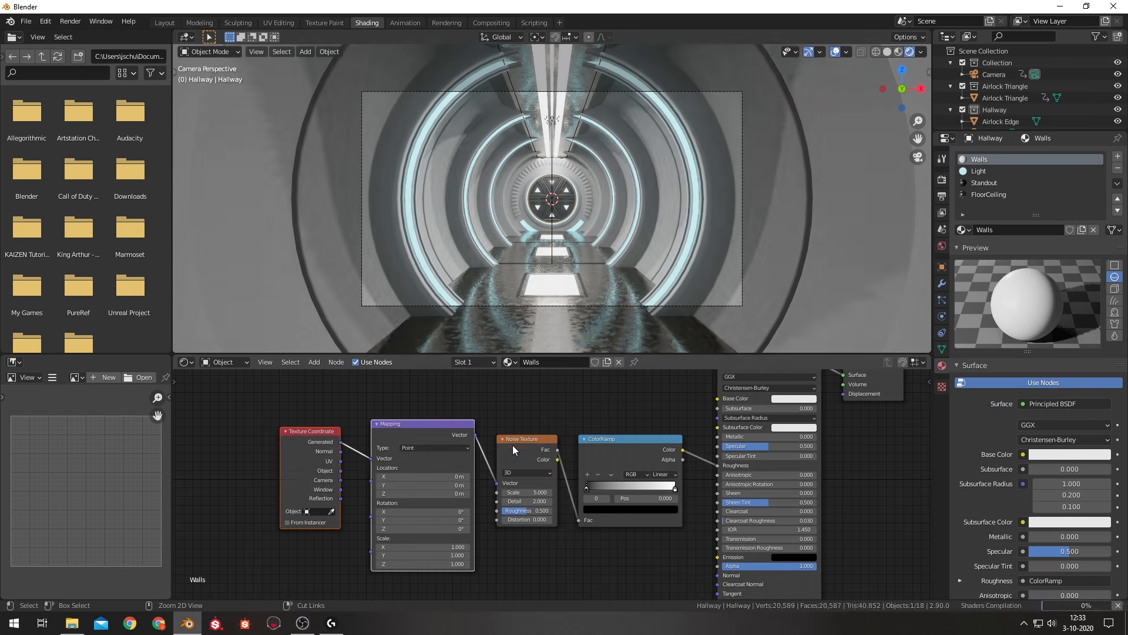
left_click_drag(341, 470, 371, 458)
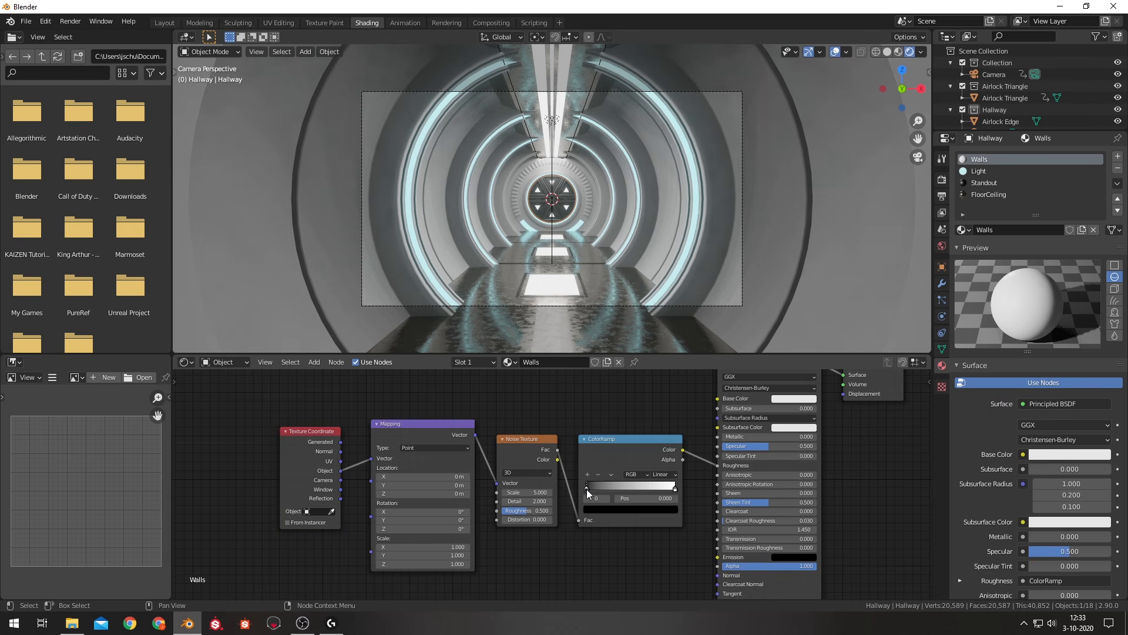
Move the ColorRamp's black stop to position 0.418.
left_click_drag(586, 489, 627, 497)
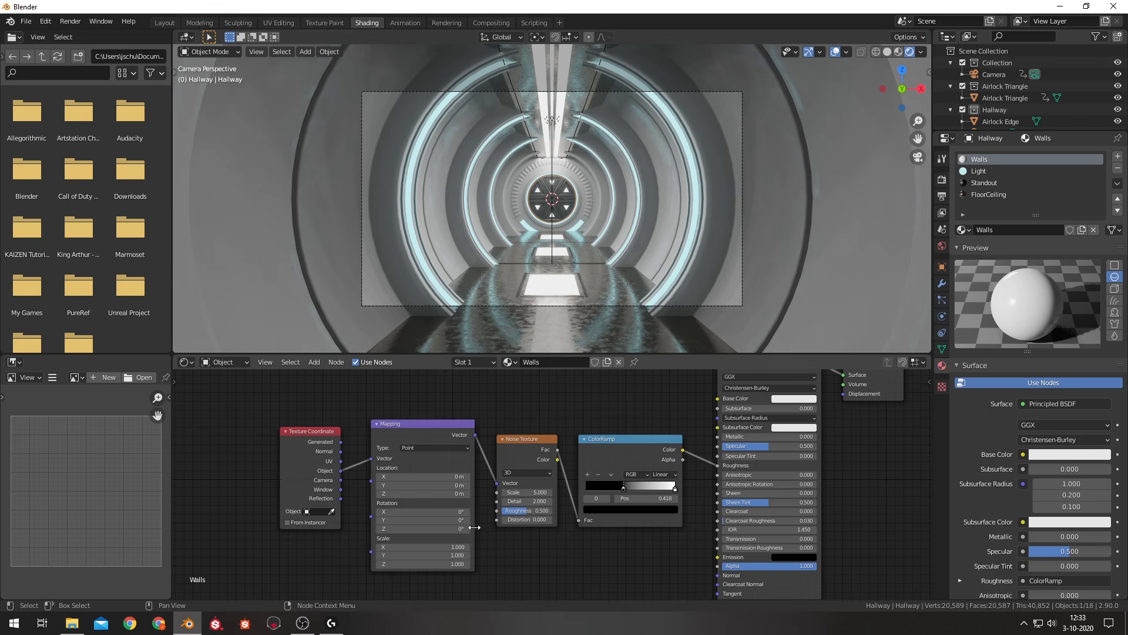
Set the Noise Texture's Roughness to 0.75 and move the ColorRamp's black stop to position 0.527.
left_click(531, 511)
type(".75")
key("Return")
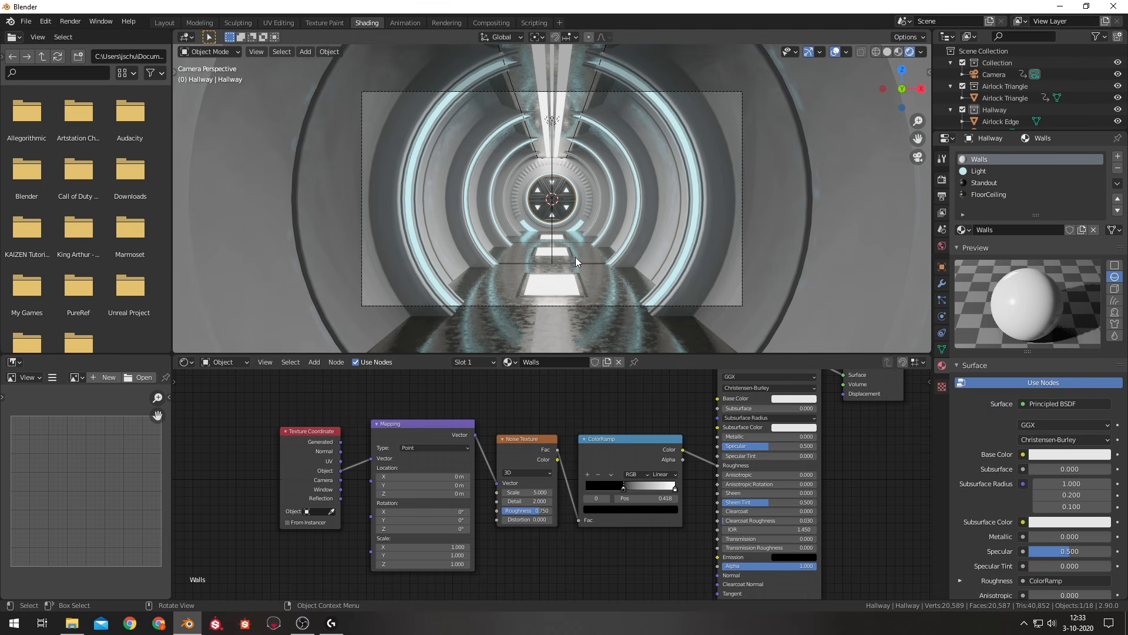
left_click_drag(623, 493, 641, 496)
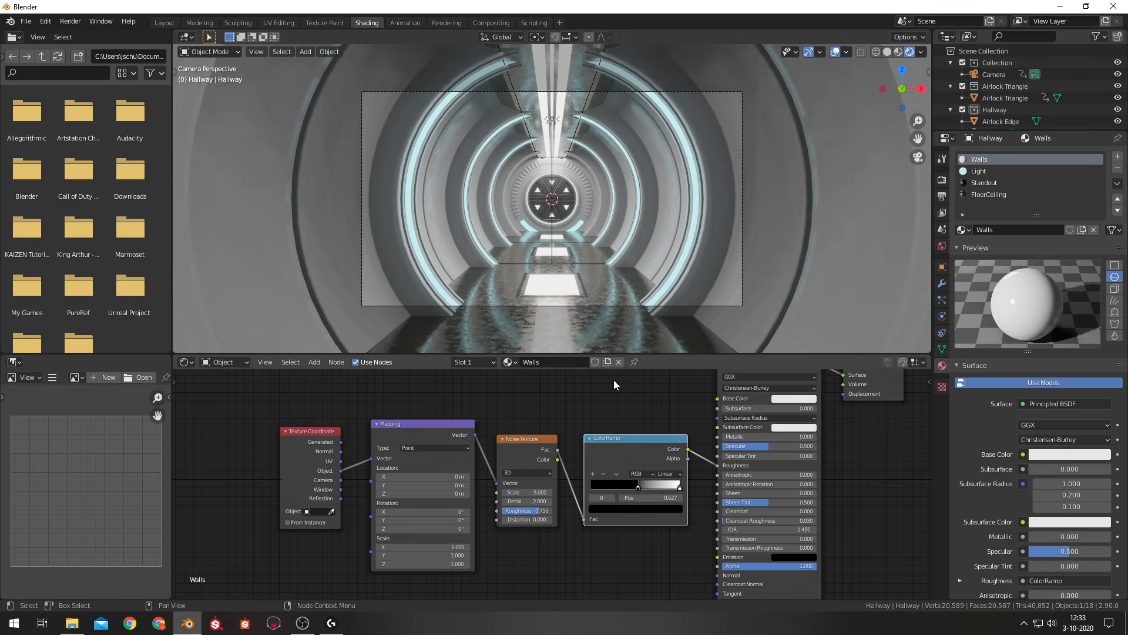
scroll(609, 400, "down", 1)
middle_click_drag(587, 404, 553, 433)
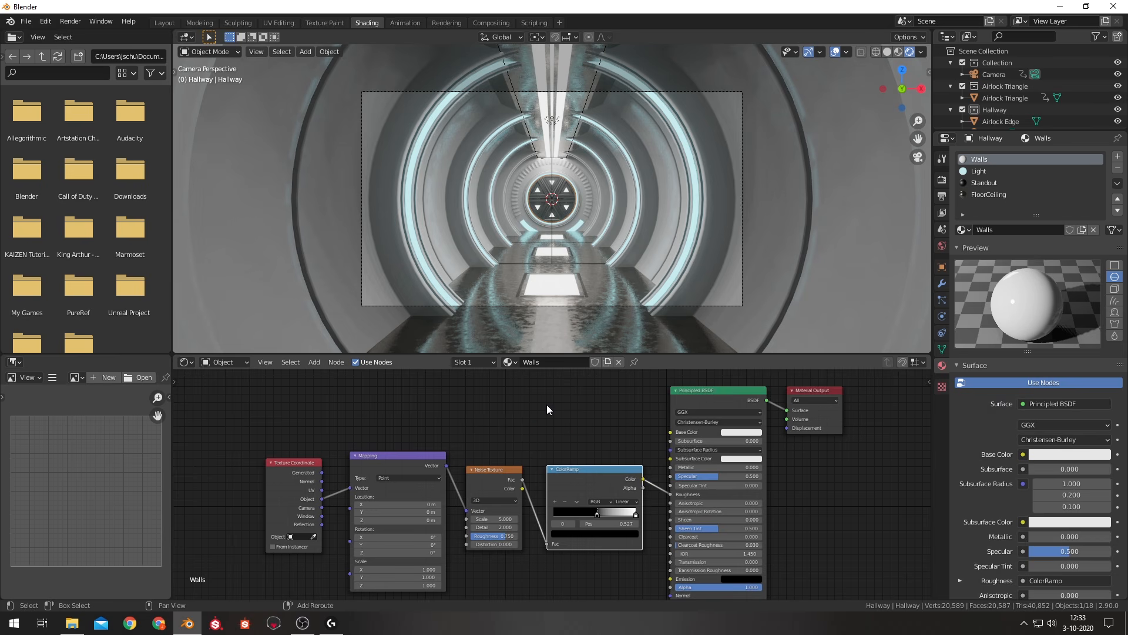
key("shift+a")
left_click(489, 411)
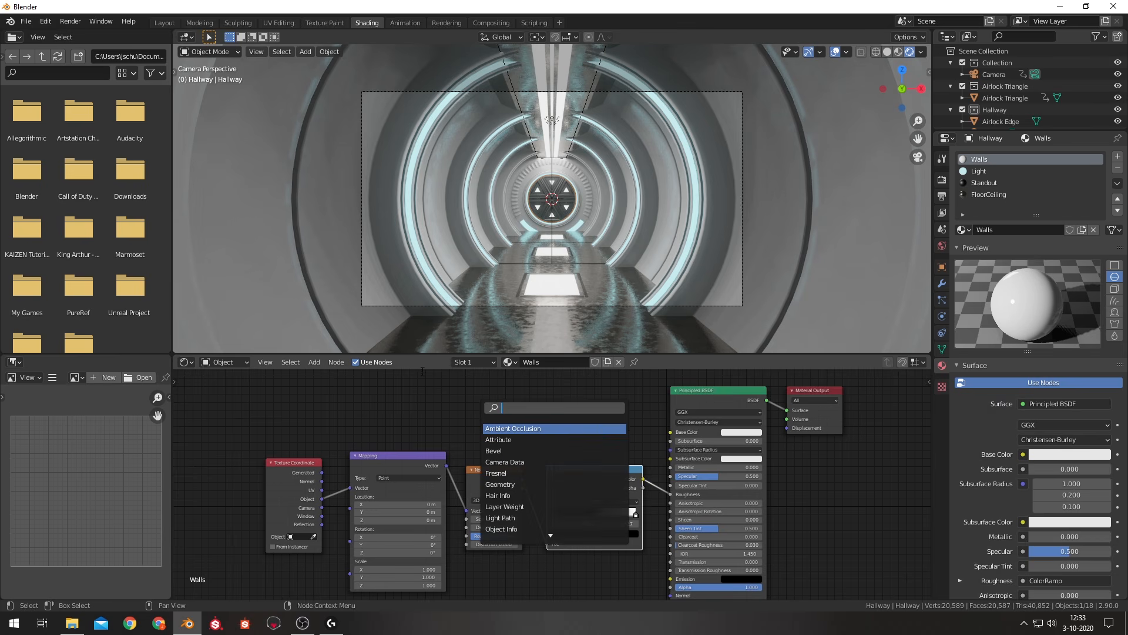
key("Escape")
Duplicate the Texture Coordinate, Mapping and Noise Texture nodes and place the copies above the originals.
middle_click_drag(524, 396, 504, 456)
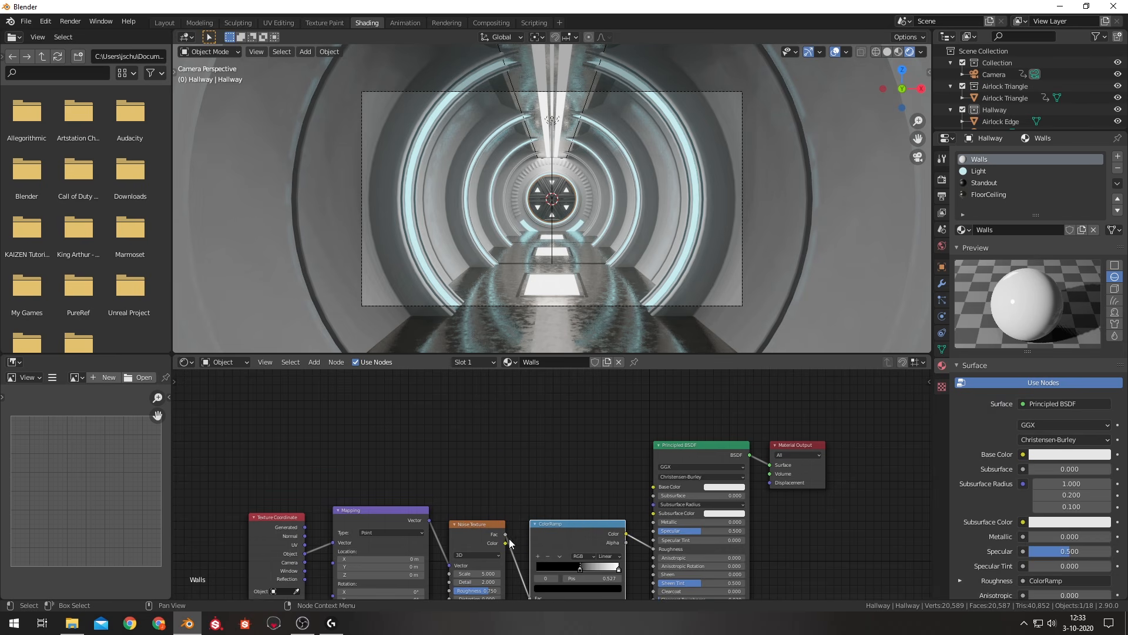
left_click_drag(282, 477, 473, 571)
key("shift+d")
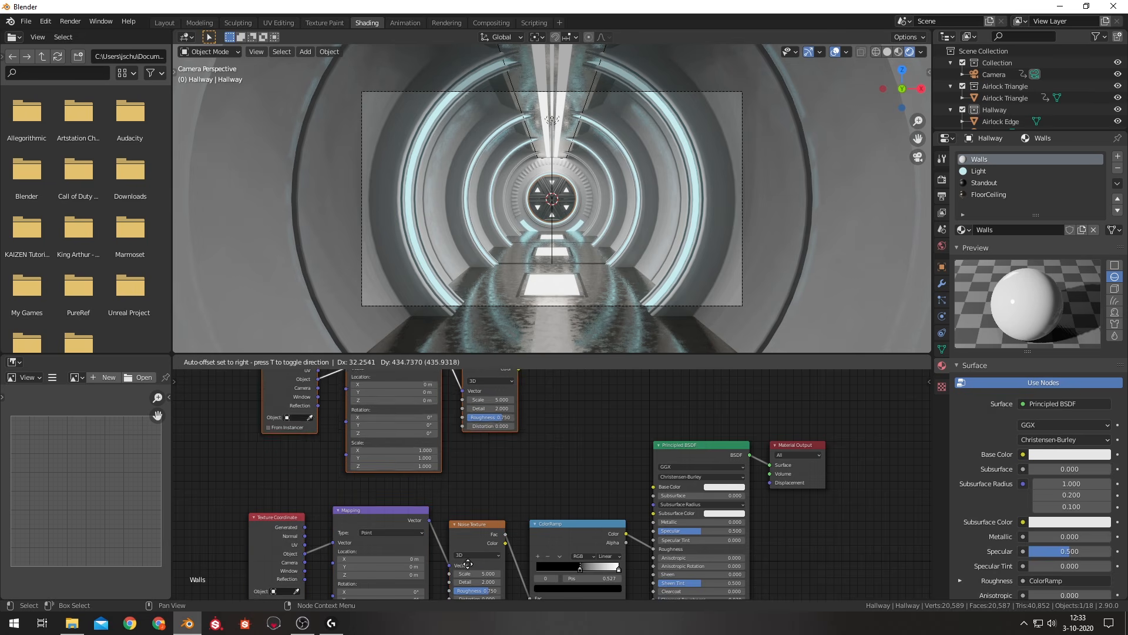
left_click(452, 591)
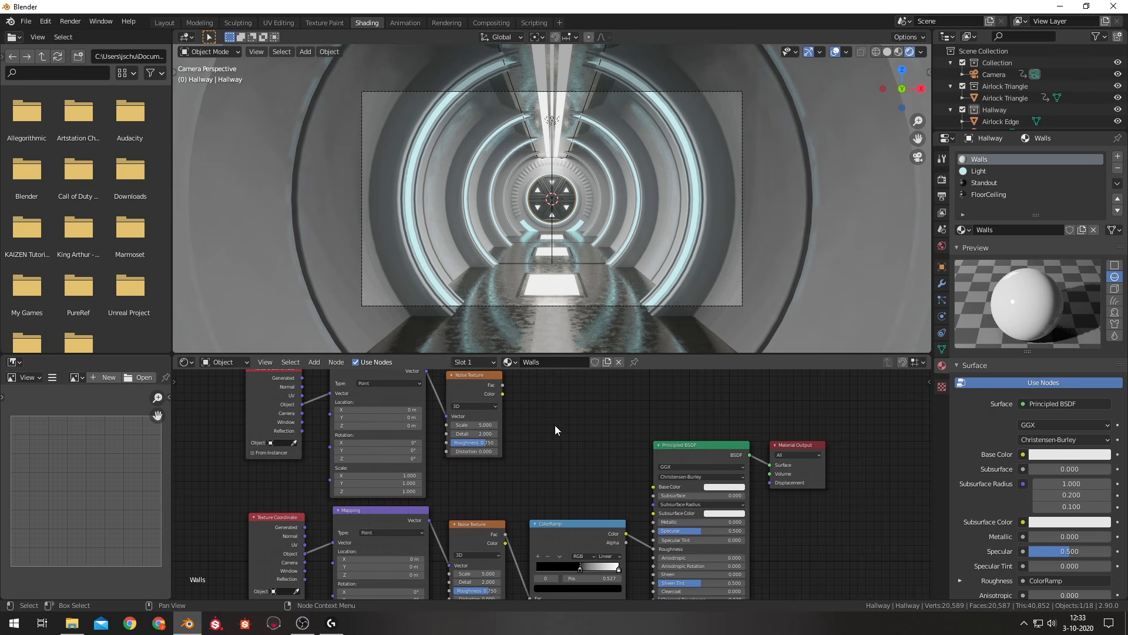
Add a second ColorRamp, feed it from the duplicated Noise Texture's Fac output and connect its Color to the Principled BSDF's Base Color.
key("shift+a")
left_click(517, 415)
left_click(529, 407)
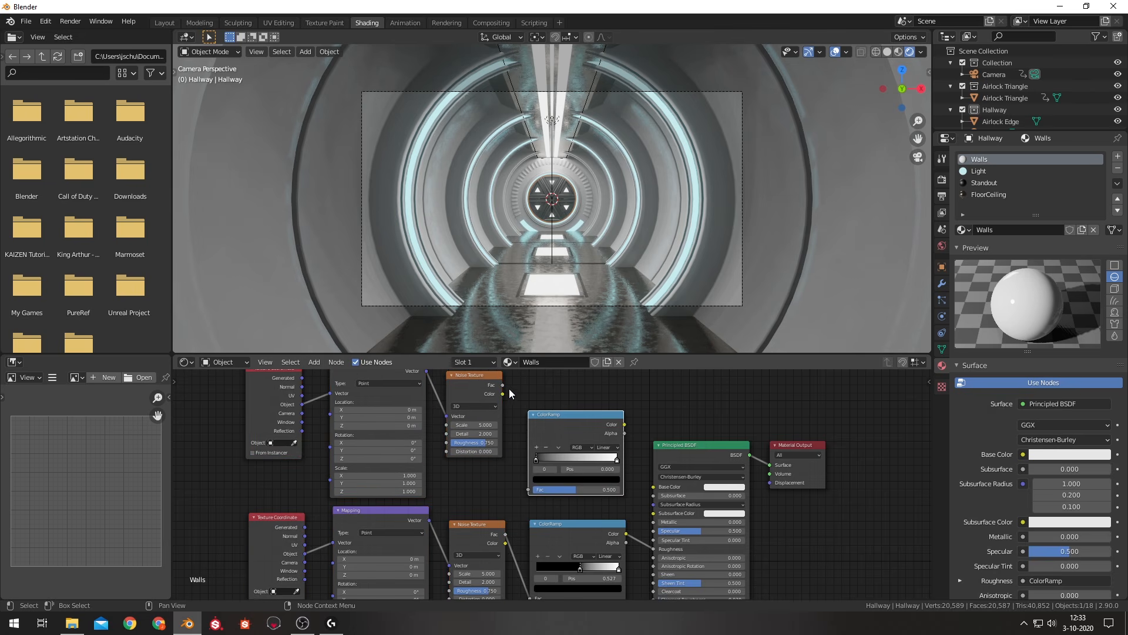
left_click_drag(502, 385, 528, 489)
left_click_drag(625, 424, 653, 487)
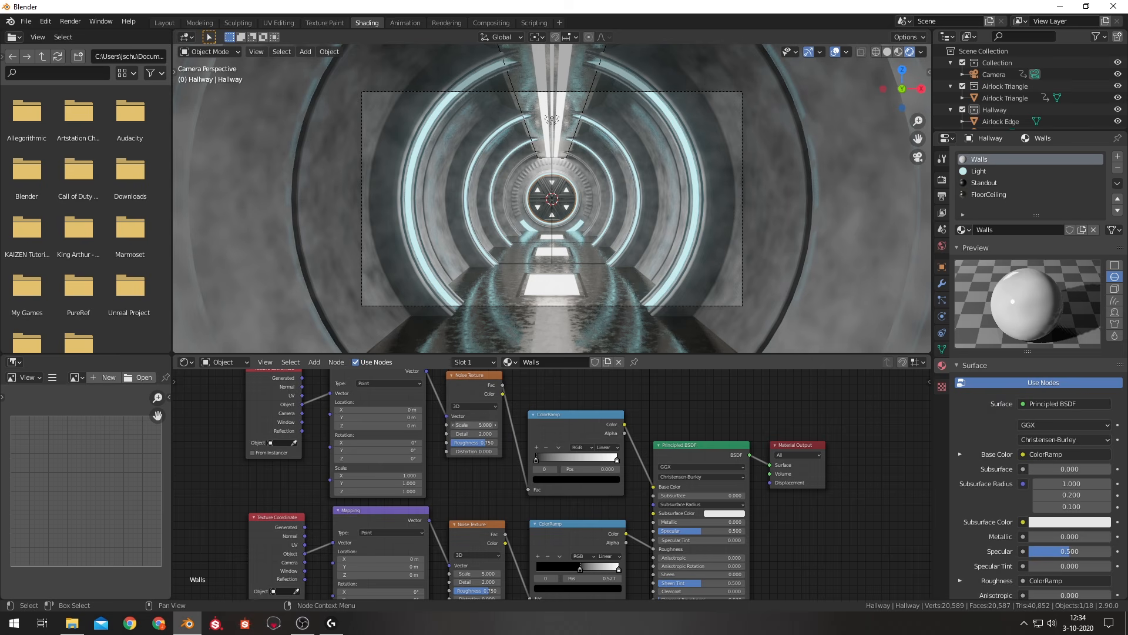
Set the upper Noise Texture's Scale to 1 with higher Detail, and bring its ColorRamp stops closer together, with the lighter stop at 0.450.
left_click(476, 424)
key("Return")
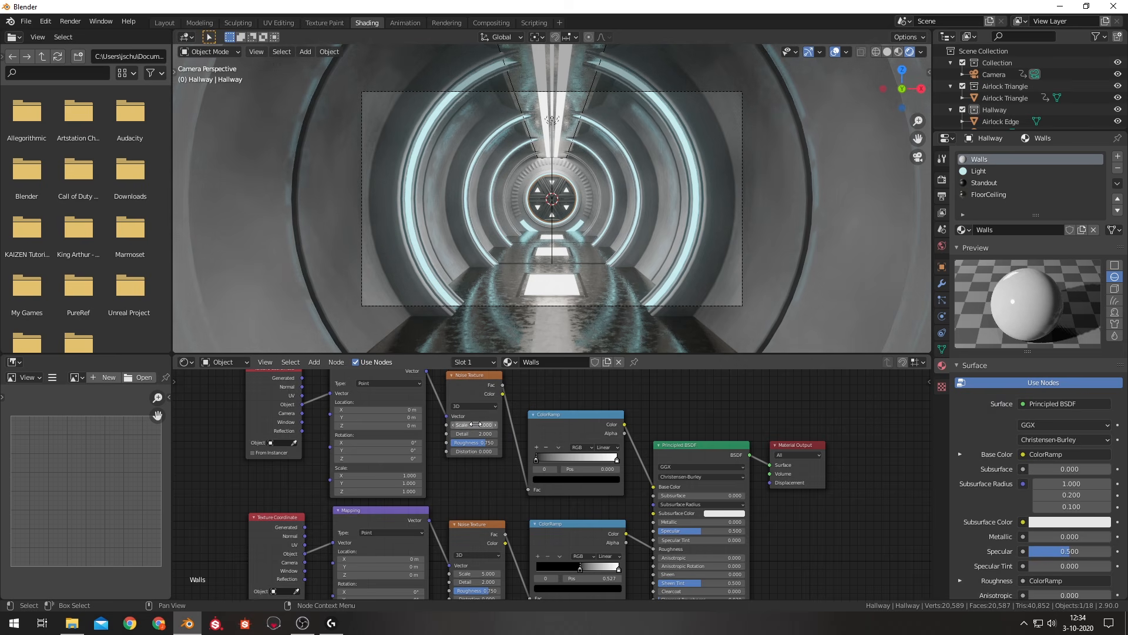
left_click_drag(473, 434, 580, 458)
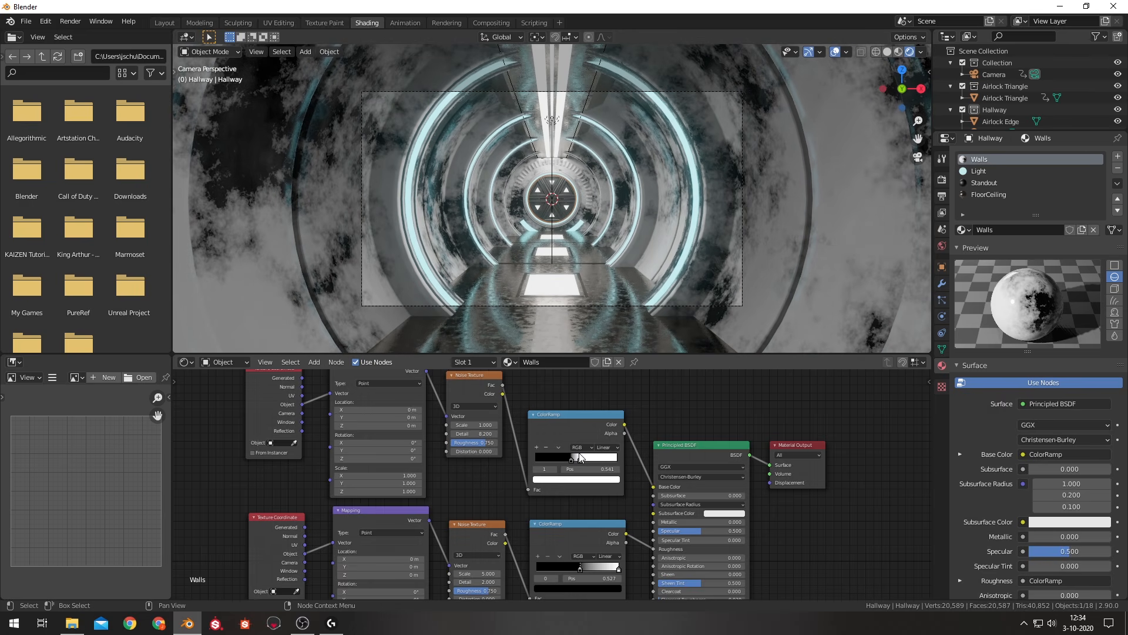
left_click(559, 463)
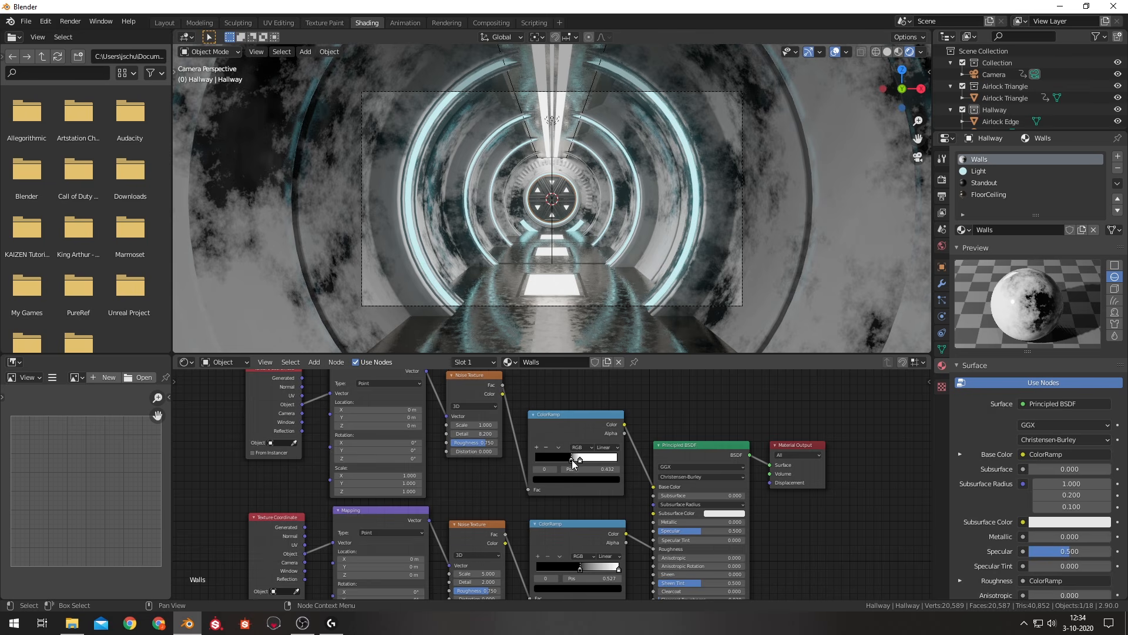
left_click_drag(580, 457, 572, 458)
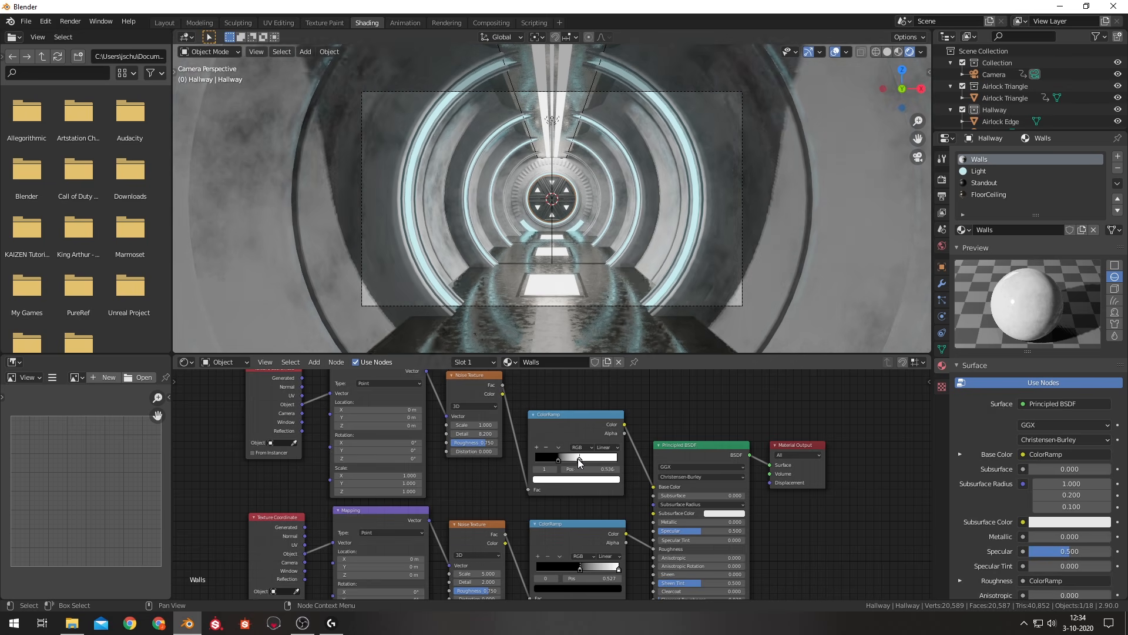
Play back the camera animation and examine the airlock end of the hallway and ceiling from above.
key("space")
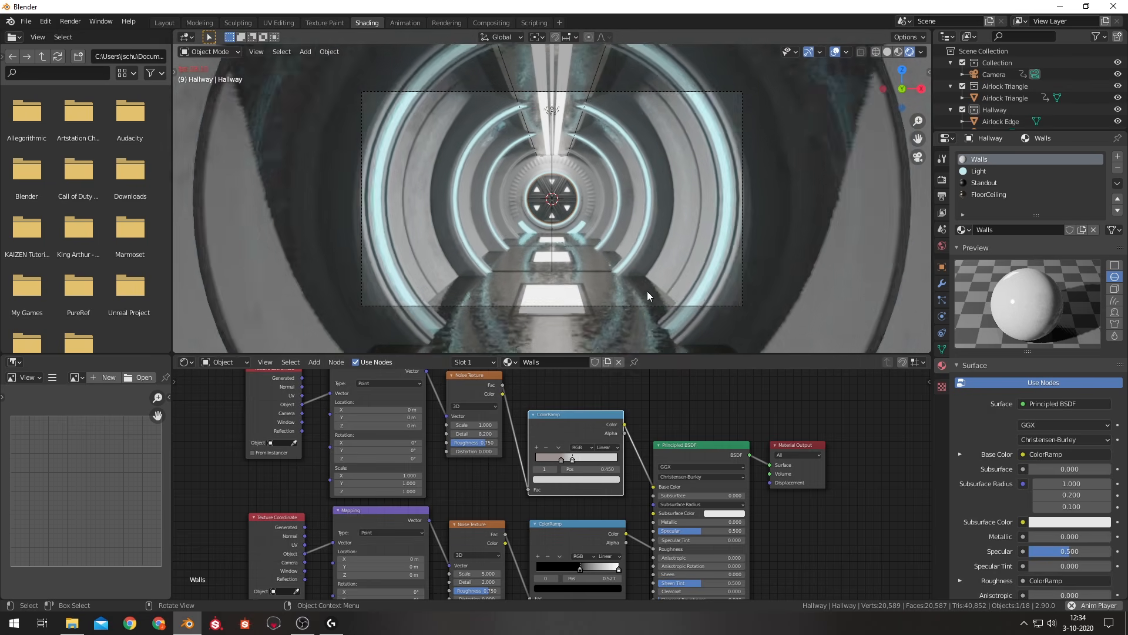
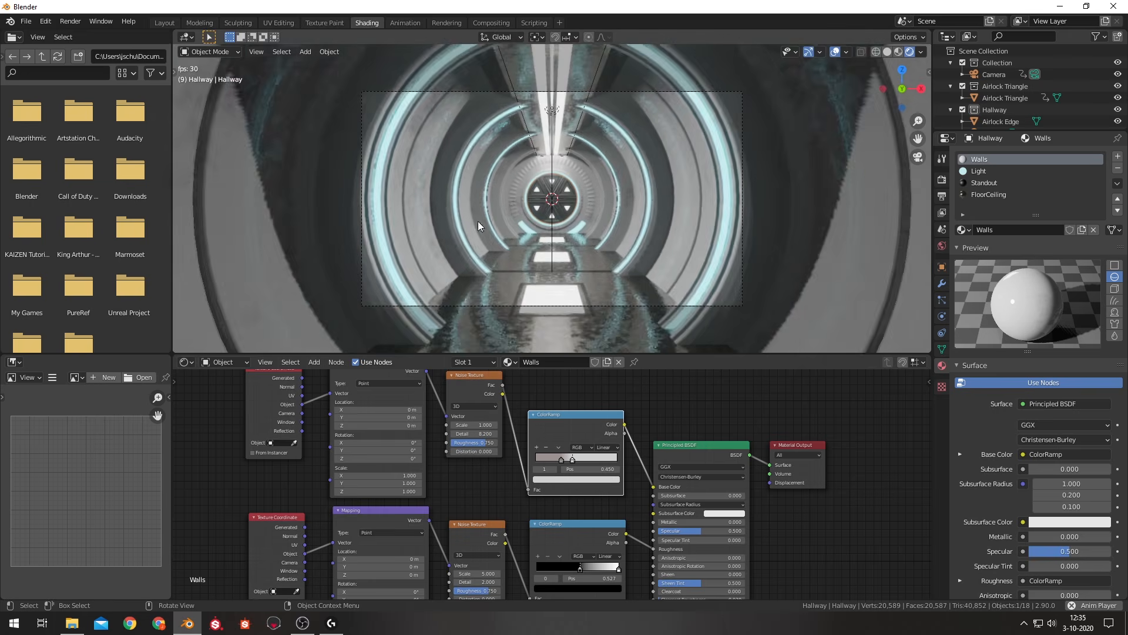
key("space")
key("KP_7")
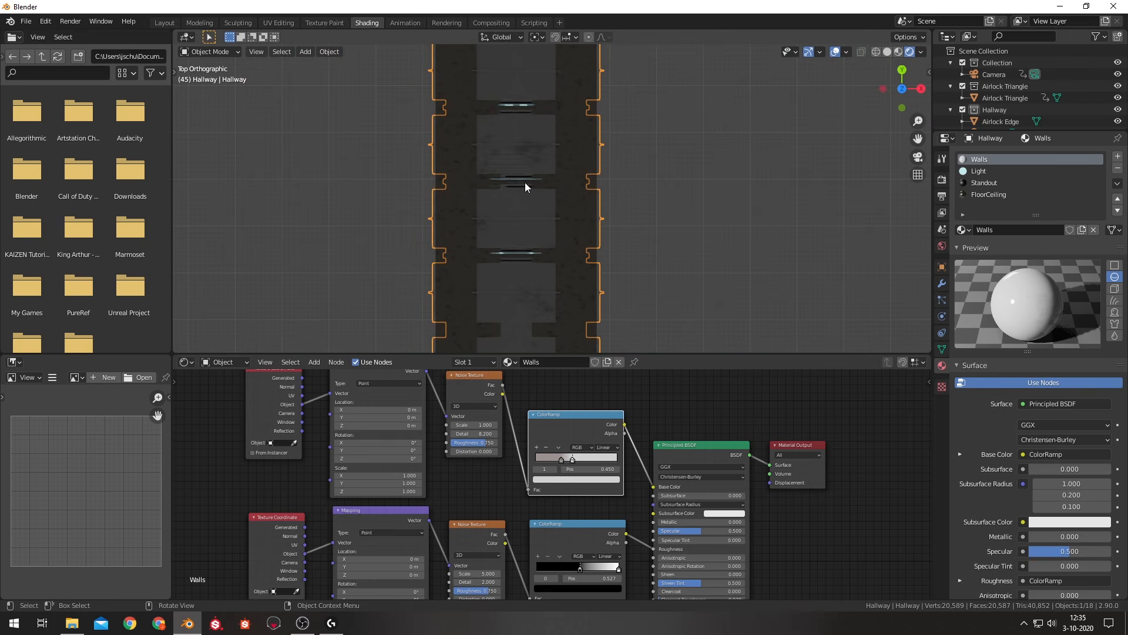
scroll(579, 136, "down", 2)
scroll(622, 156, "up", 6)
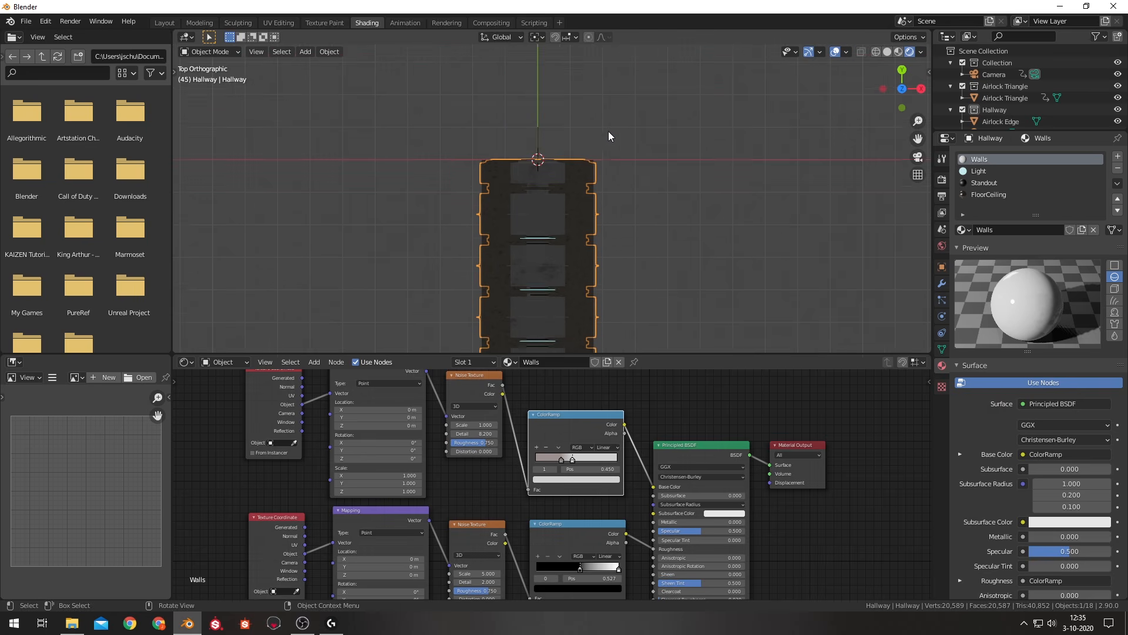
scroll(558, 144, "up", 1)
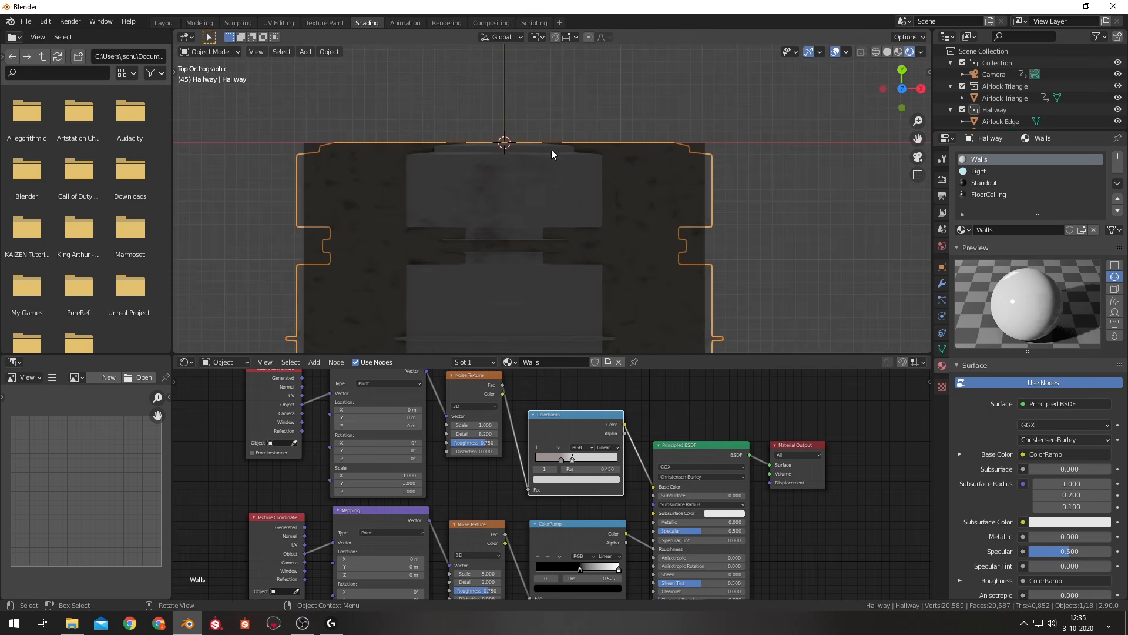
left_click(591, 143)
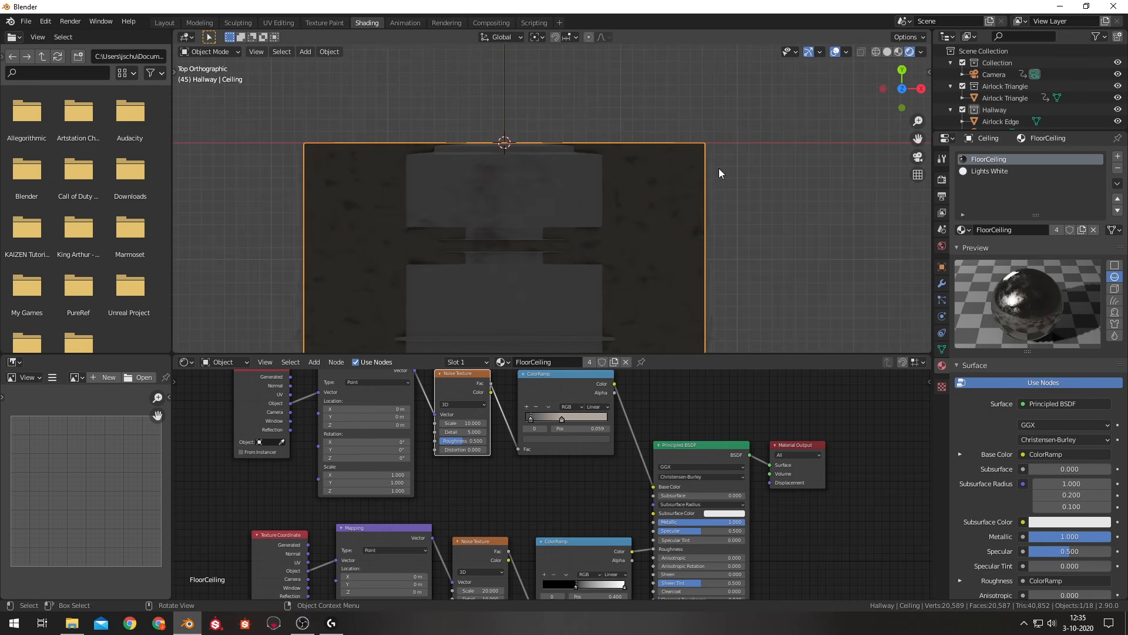
left_click(561, 182)
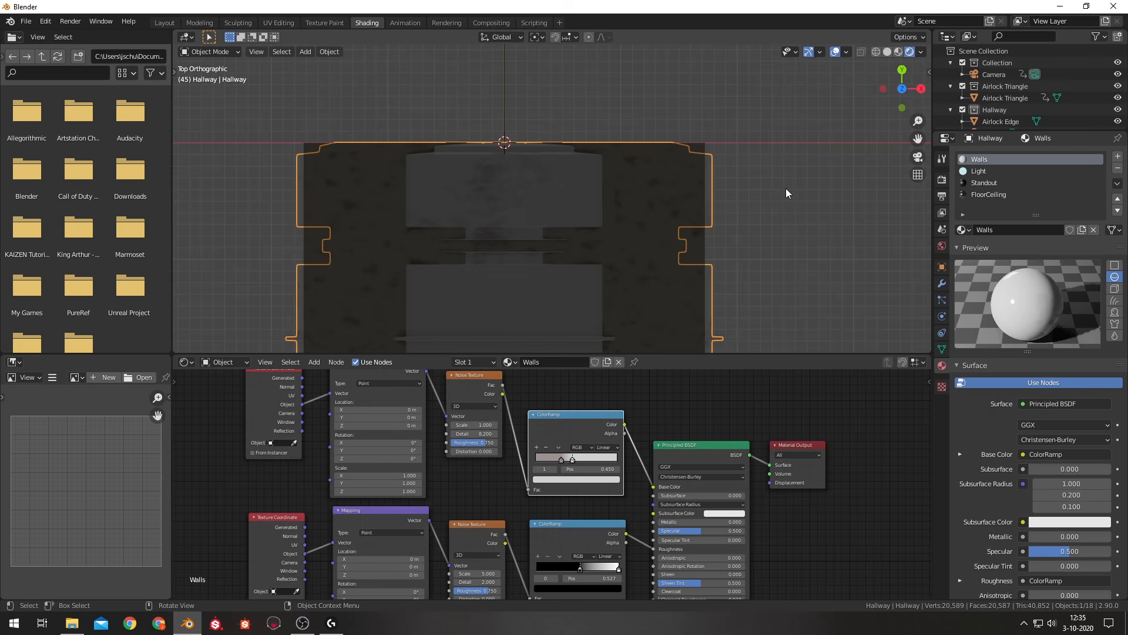
In a wireframe top view, move the Hallway object about -0.09 m along the global Y axis.
key("z")
left_click(651, 169)
scroll(560, 103, "up", 2)
scroll(564, 95, "down", 3)
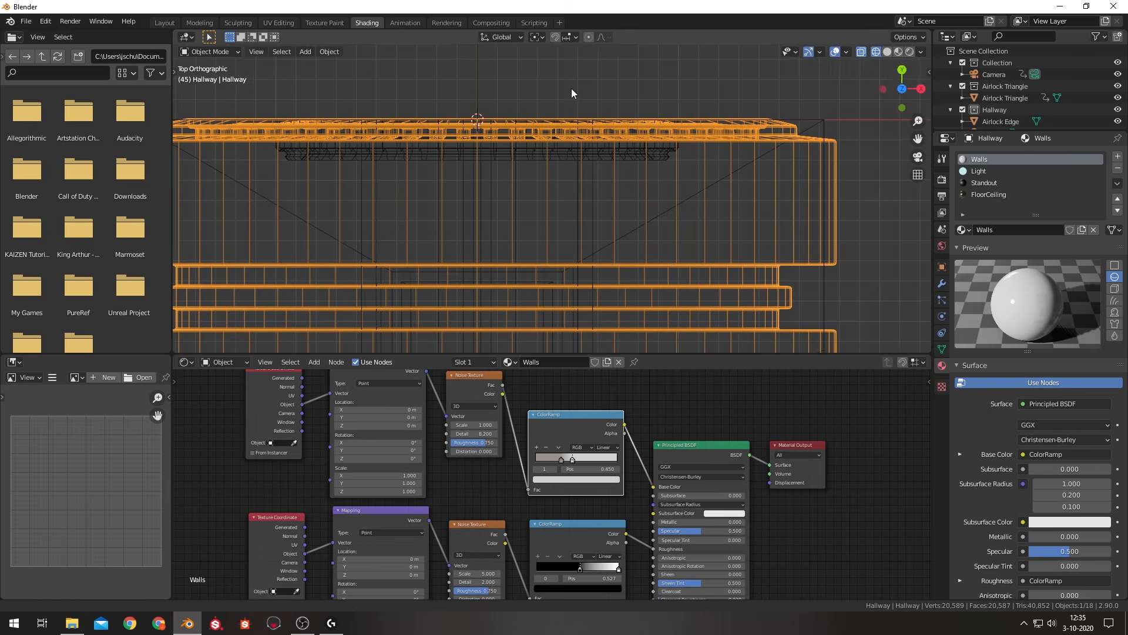
key("alt+a")
scroll(502, 123, "down", 2)
mouse_move(503, 126)
middle_mouse_down()
mouse_move(503, 110)
mouse_move(515, 132)
middle_mouse_up()
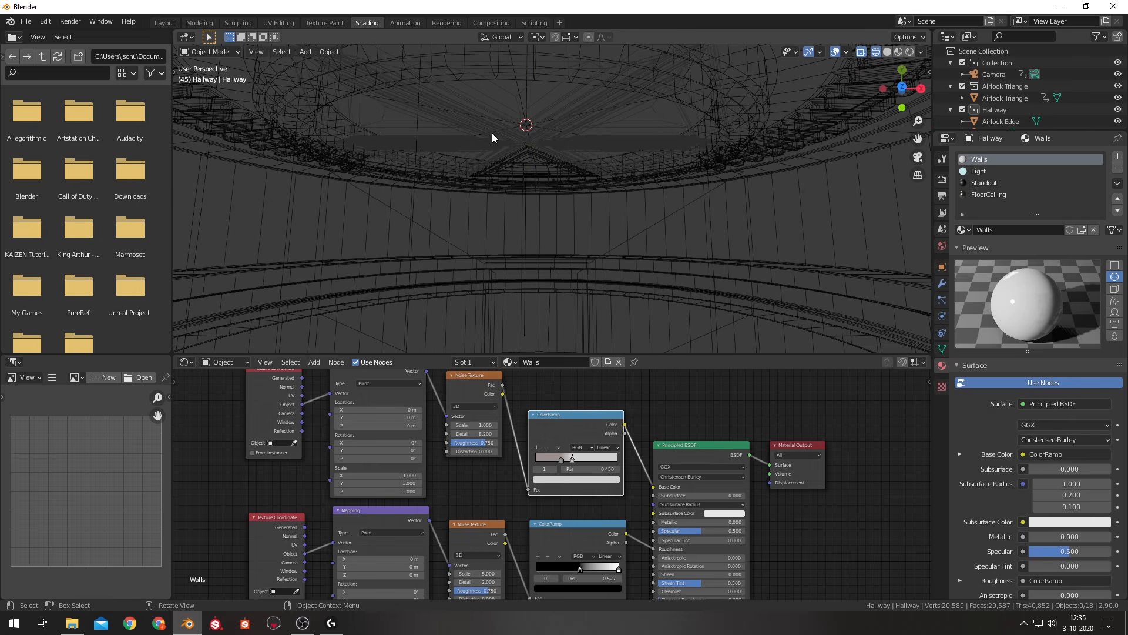
key("KP_7")
left_click(781, 193)
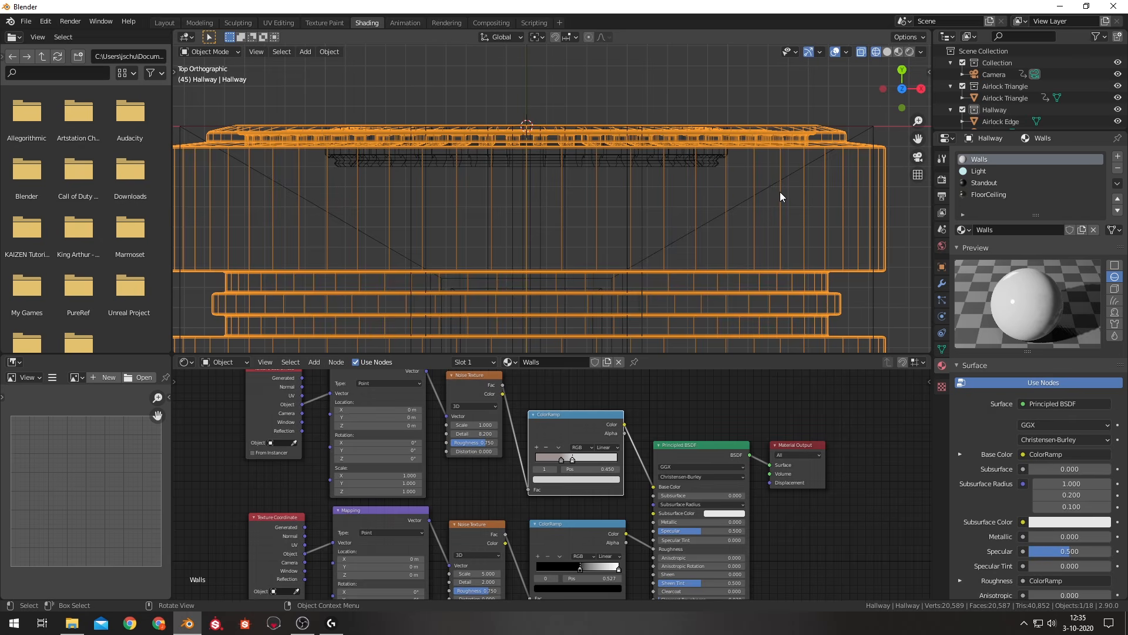
key("g")
key("y")
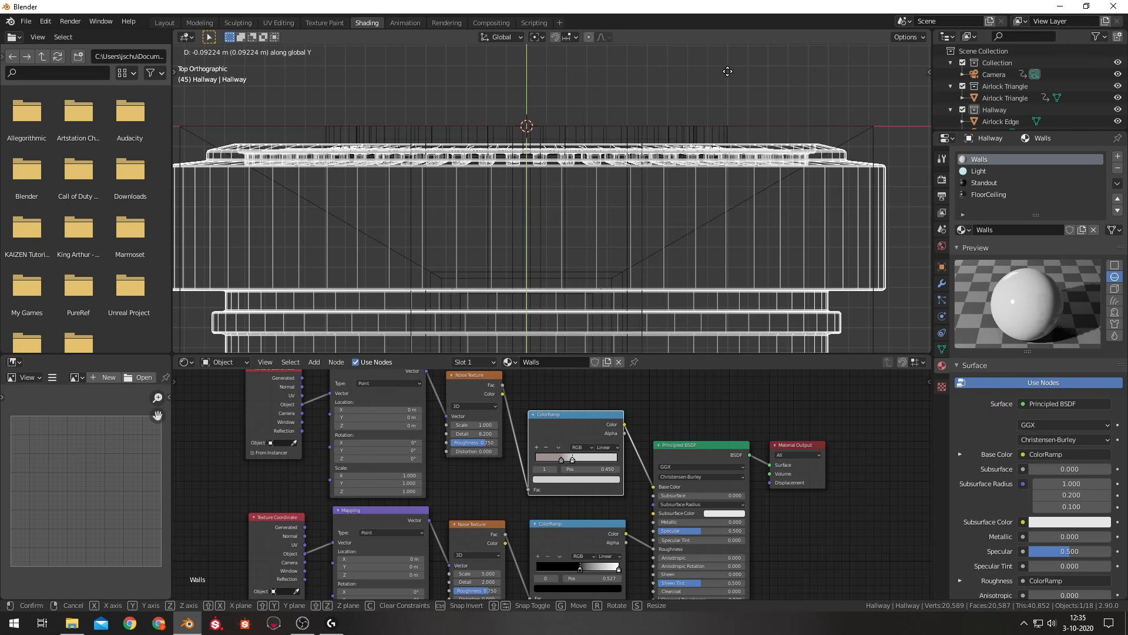
left_click(724, 77)
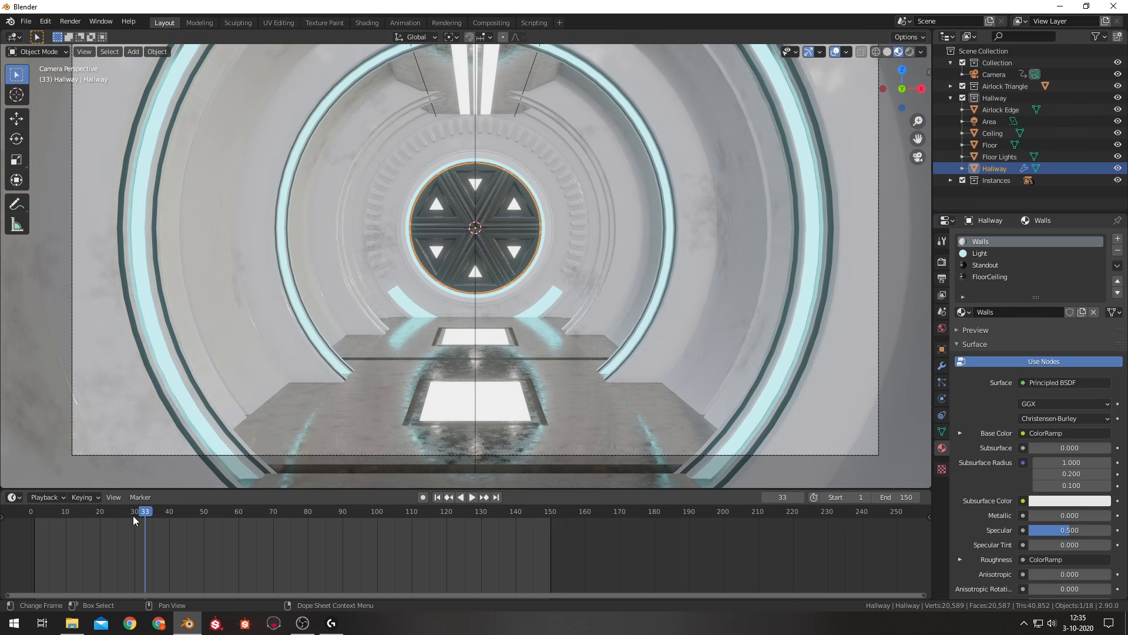
Go to frame 82 and assign the Standout material to the Hallway's ring of faces just outside the toothed band around the airlock.
left_click_drag(146, 510, 315, 534)
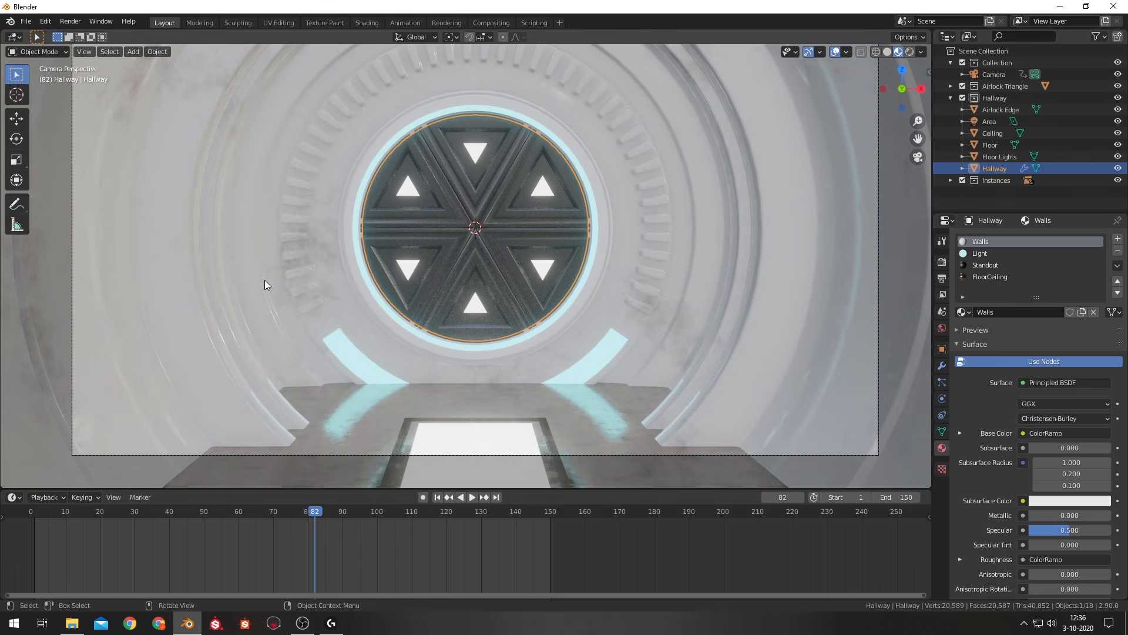
key("Tab")
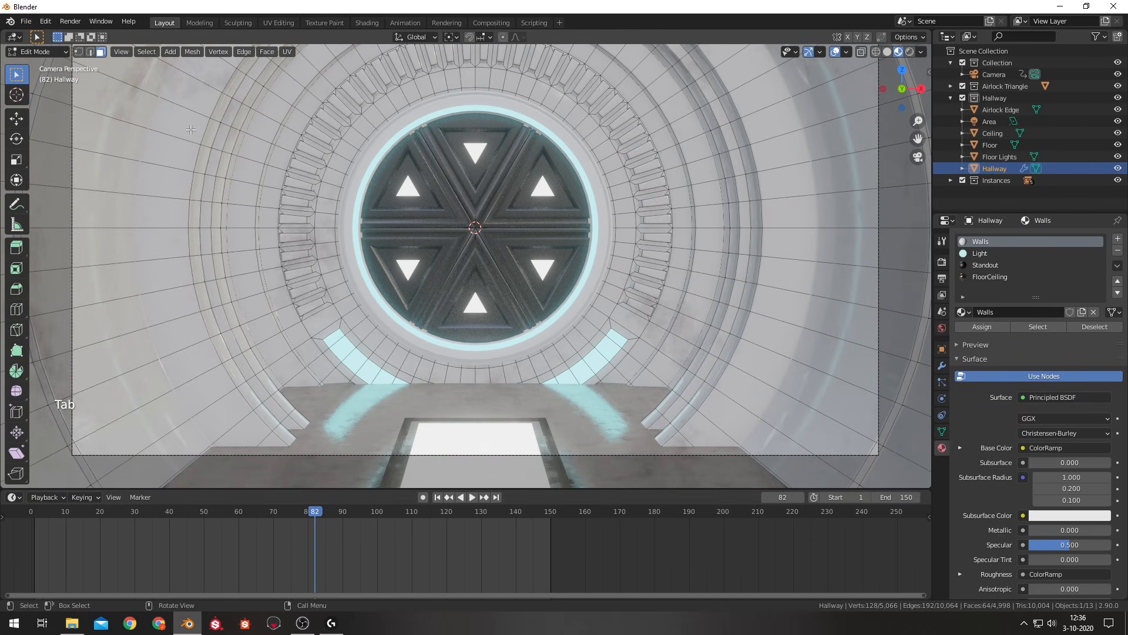
key("shift+alt")
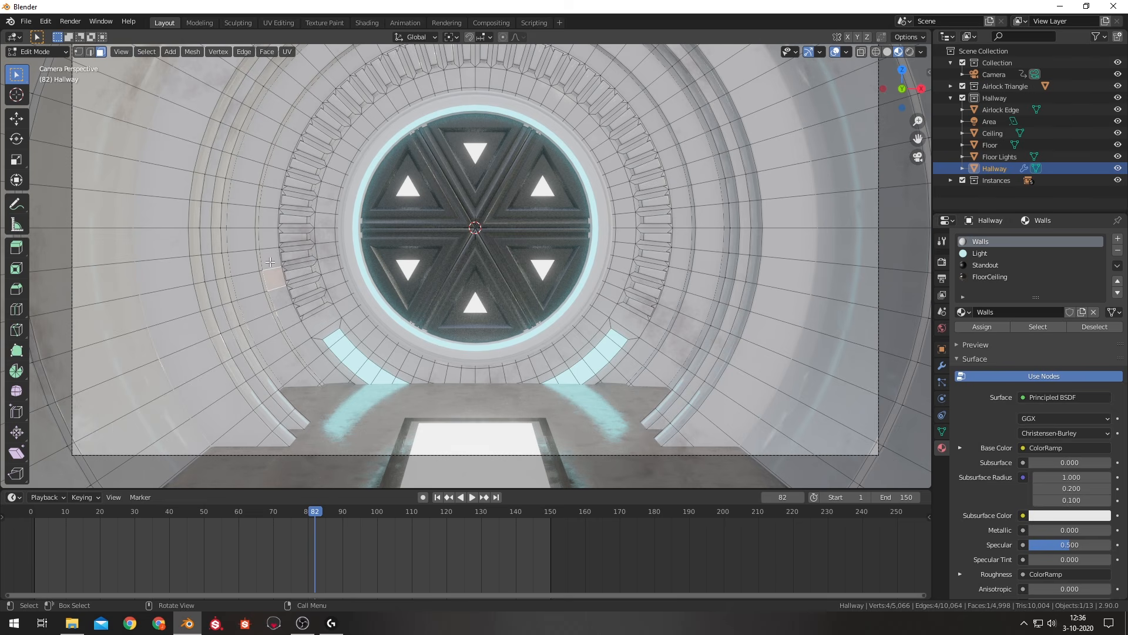
left_click(269, 252, "alt+shift")
left_click(268, 253)
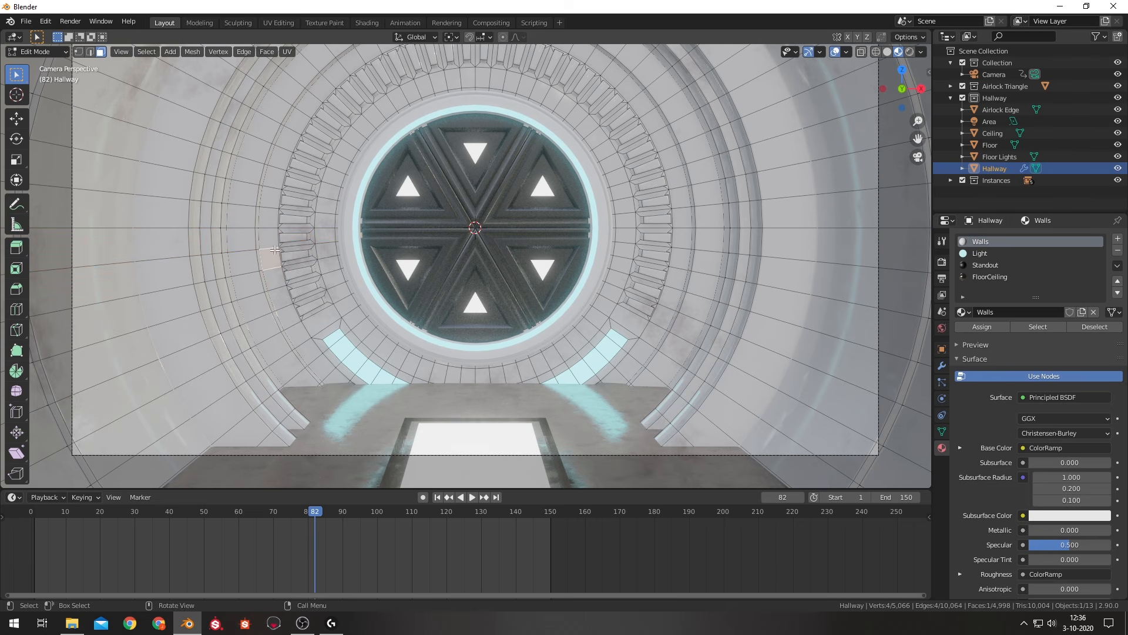
left_click(317, 93, "ctrl")
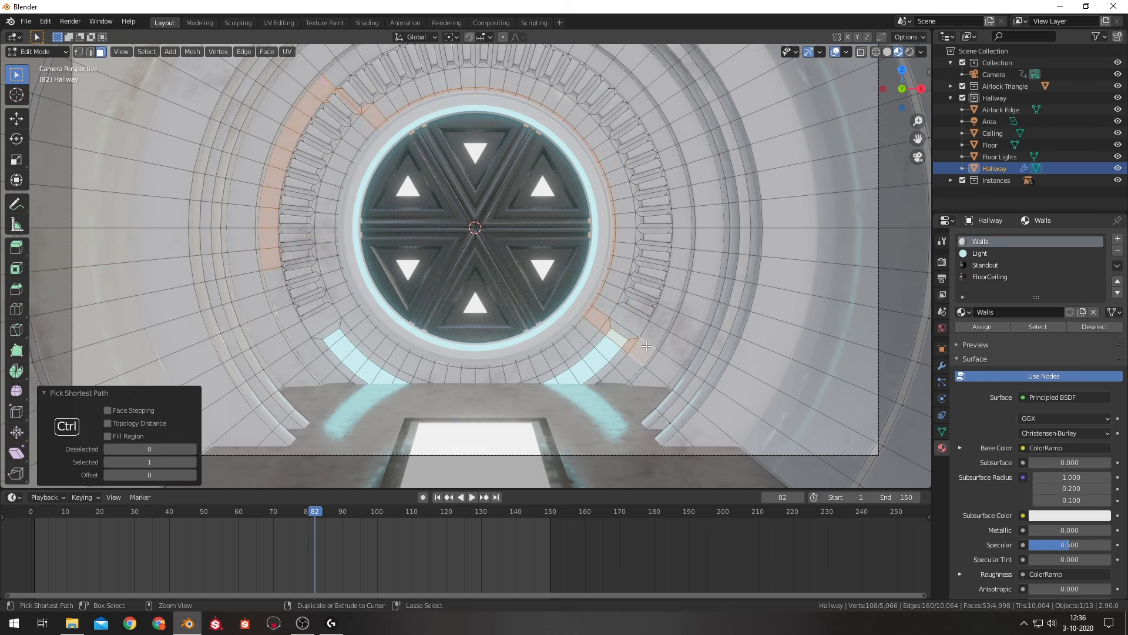
key("ctrl+z")
left_click(651, 138, "ctrl")
left_click(670, 297, "ctrl")
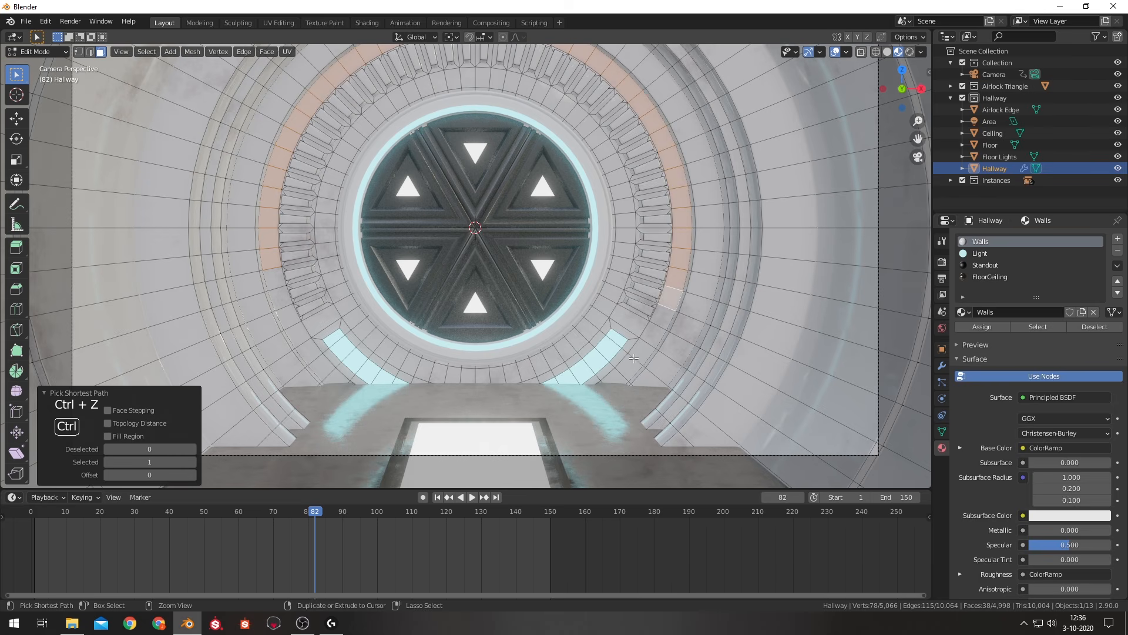
left_click(612, 381, "ctrl")
left_click(274, 281, "ctrl")
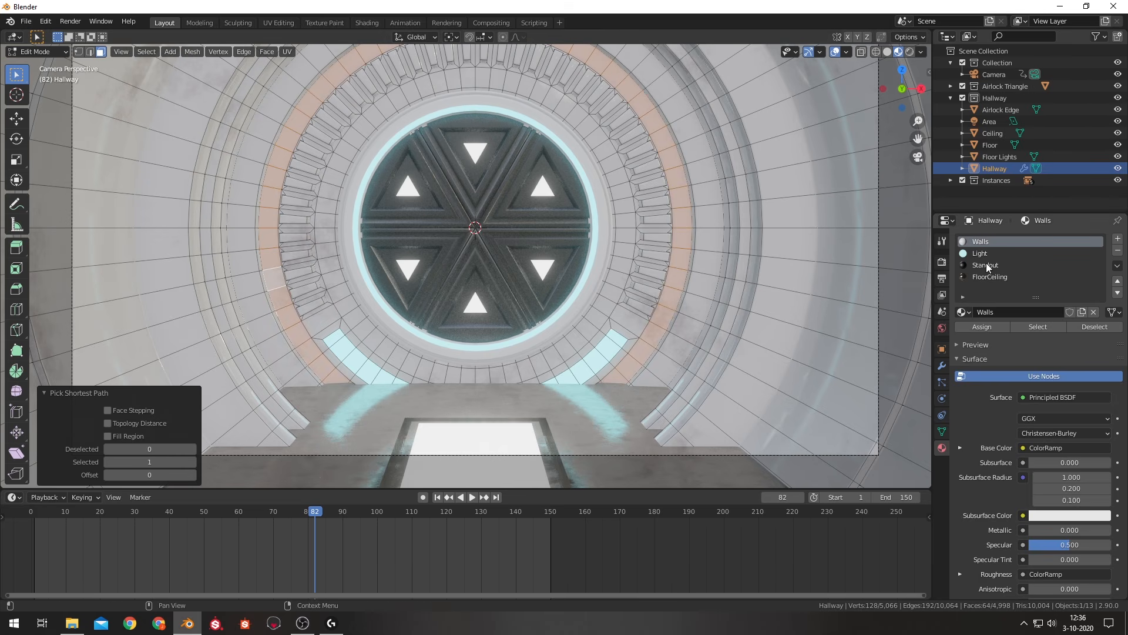
left_click(986, 265)
left_click(980, 326)
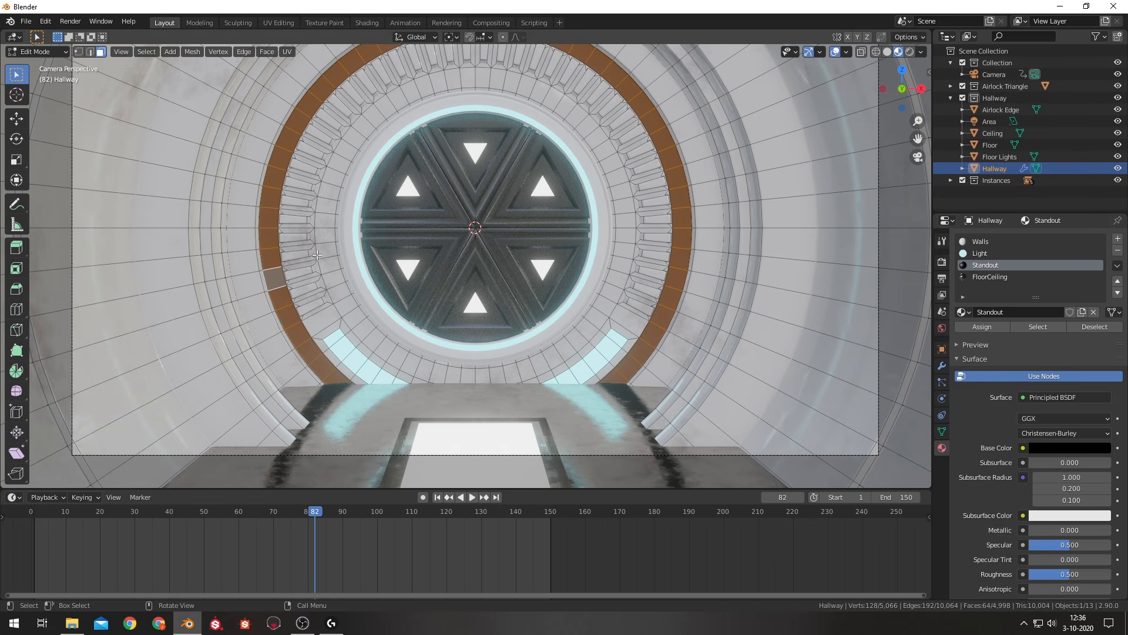
Inset the Hallway face ring just inside the toothed band by about 0.033 m and assign the Standout material to it.
left_click(329, 235)
left_click(330, 163, "alt")
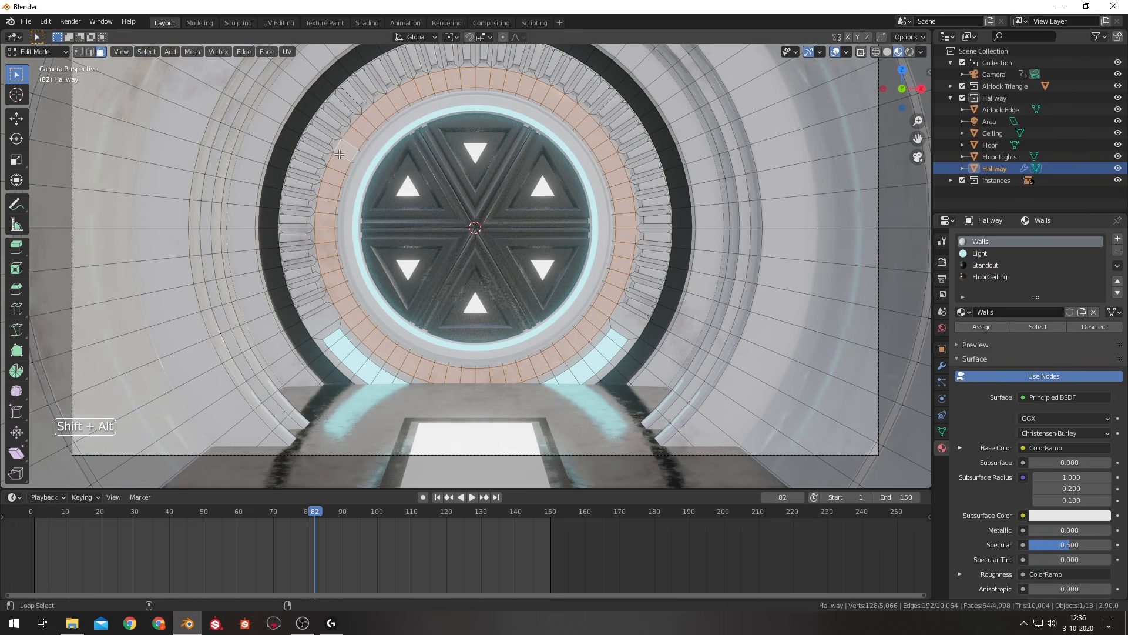
key("i")
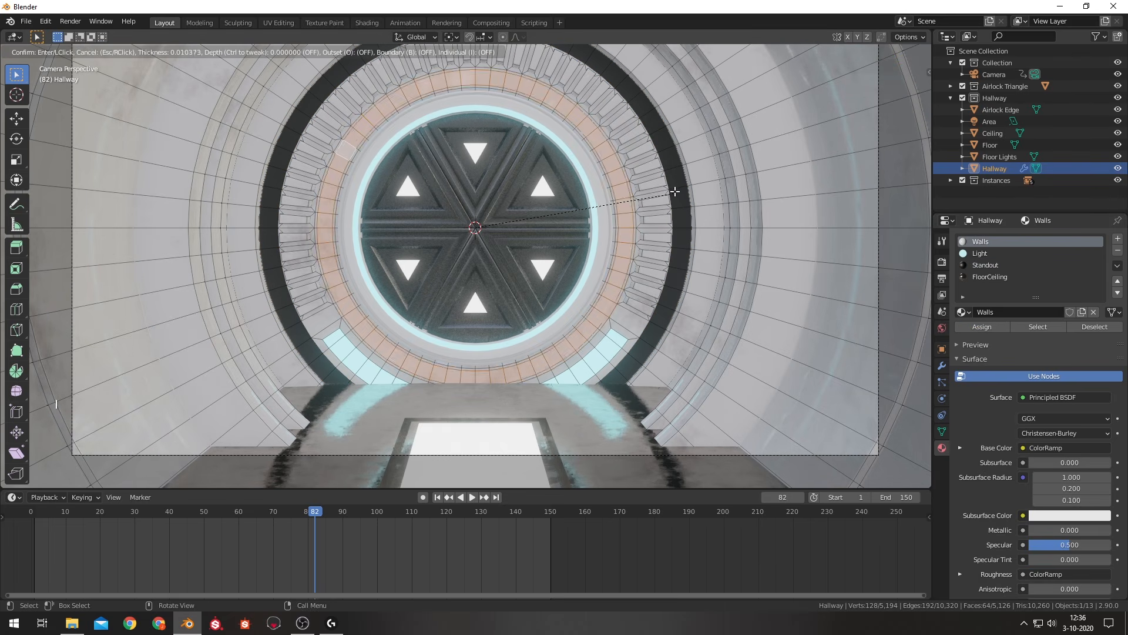
left_click(740, 207)
left_click(985, 265)
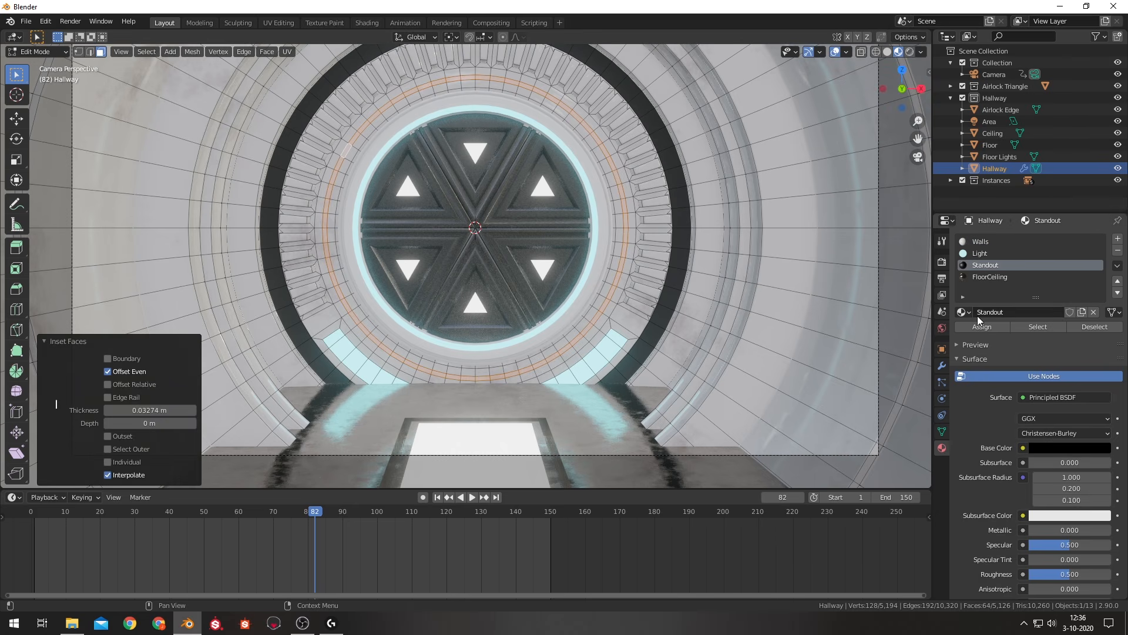
key("Tab")
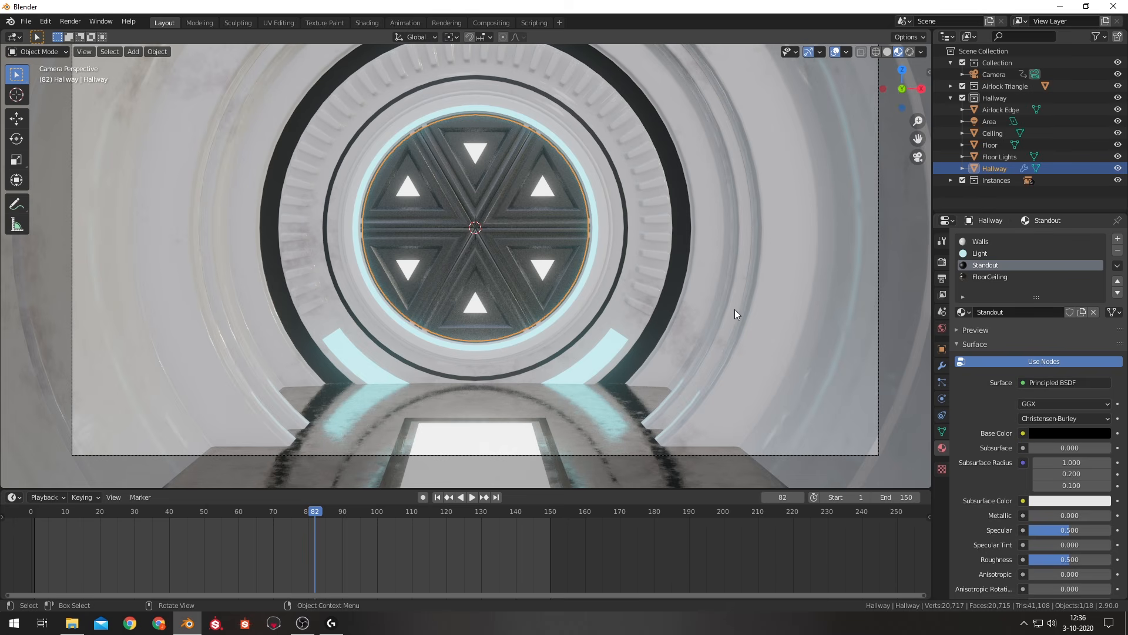
Assign the Light material to the narrow ring of Hallway wall faces outside the dark Standout ring, covering both sides and over the ceiling.
key("Tab")
left_click(721, 344)
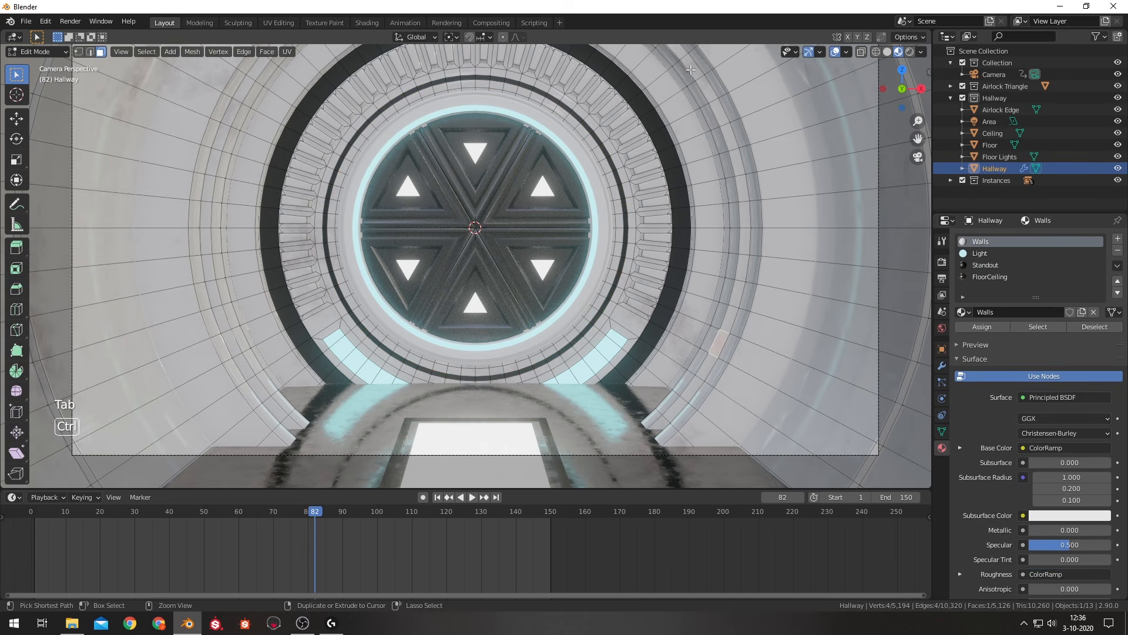
left_click(691, 68, "ctrl")
middle_click_drag(567, 102, 368, 150, "shift")
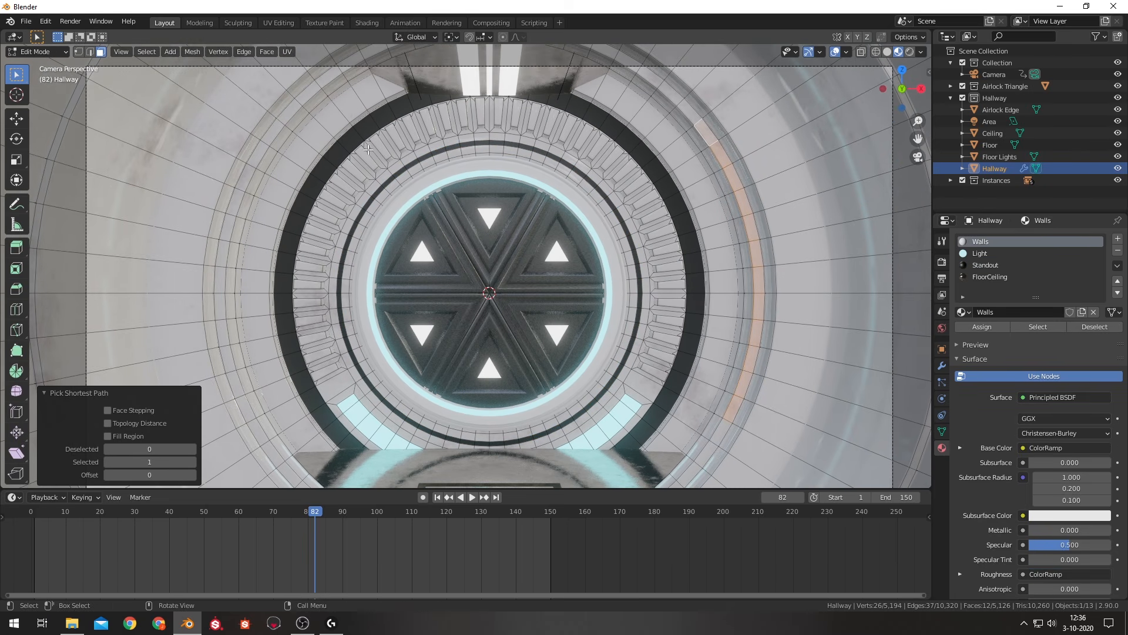
middle_click_drag(257, 189, 114, 196)
middle_click_drag(182, 148, 209, 125)
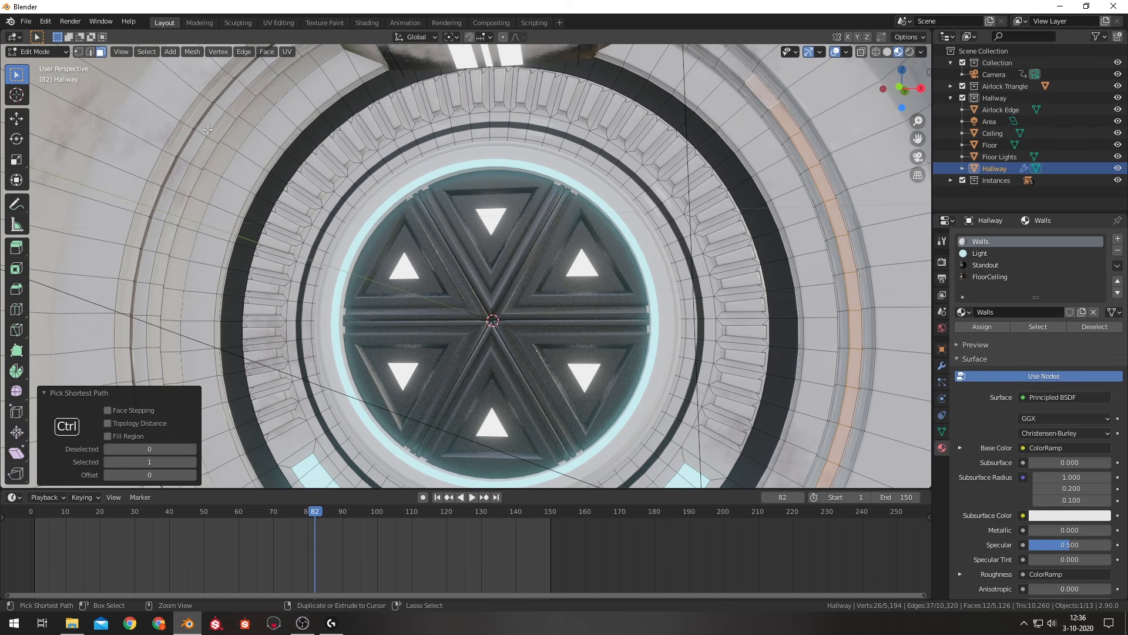
left_click(209, 123, "ctrl")
left_click(137, 364, "ctrl")
middle_click_drag(136, 364, 237, 435)
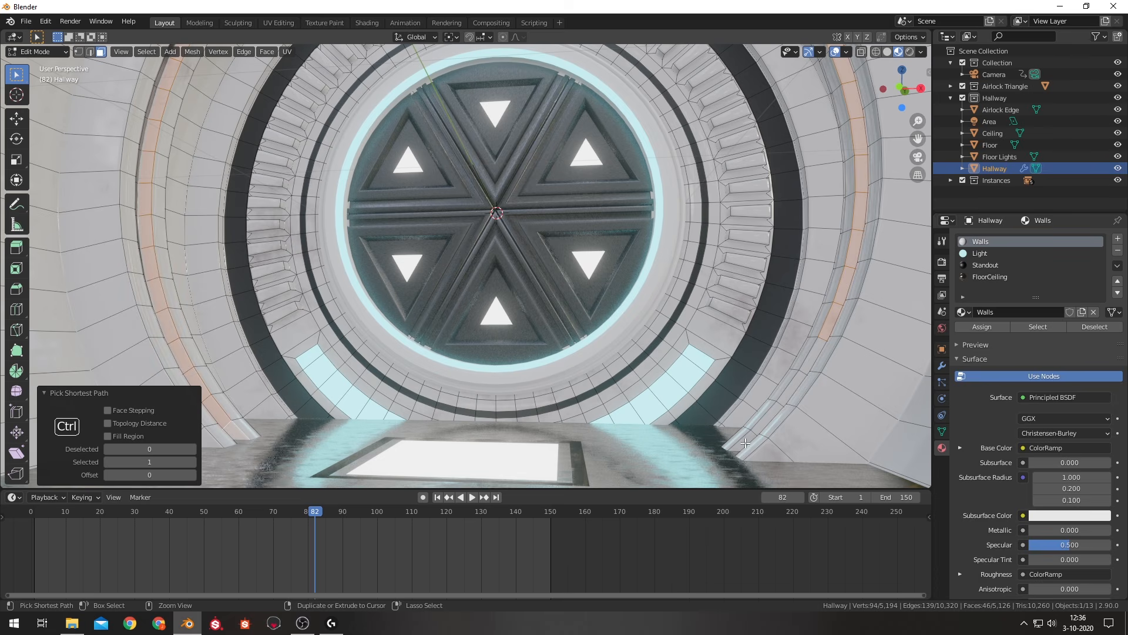
left_click(809, 358, "ctrl")
left_click(1010, 254)
left_click(984, 326)
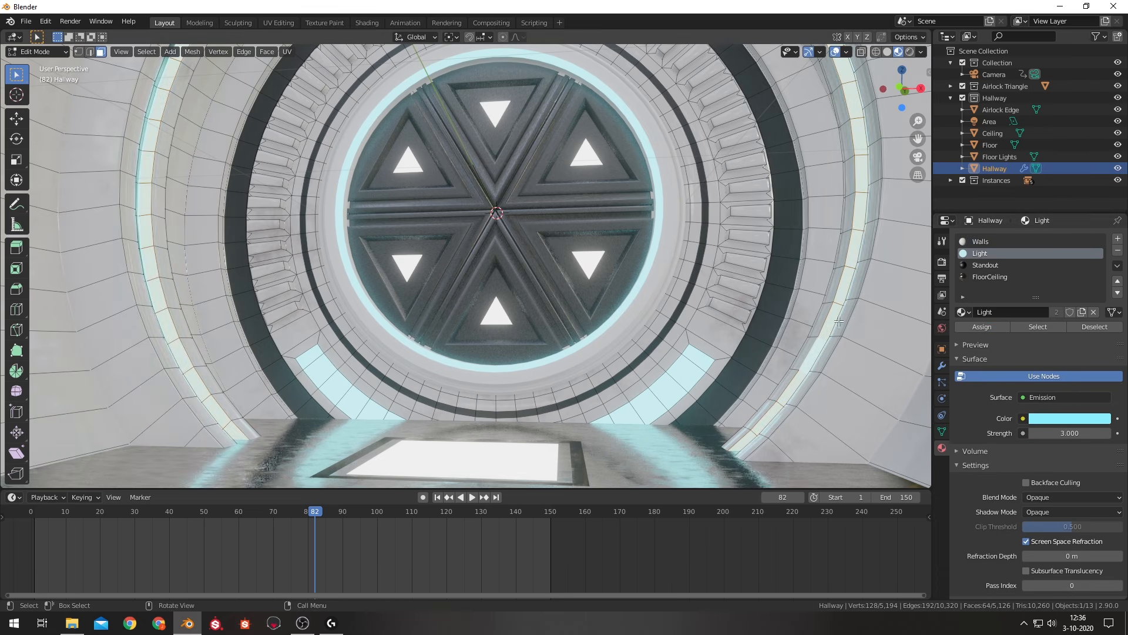
Inset the two face loops flanking the new Light ring by about 0.036 m and assign the Standout material to them.
scroll(839, 321, "down", 2)
middle_click_drag(838, 321, 487, 291)
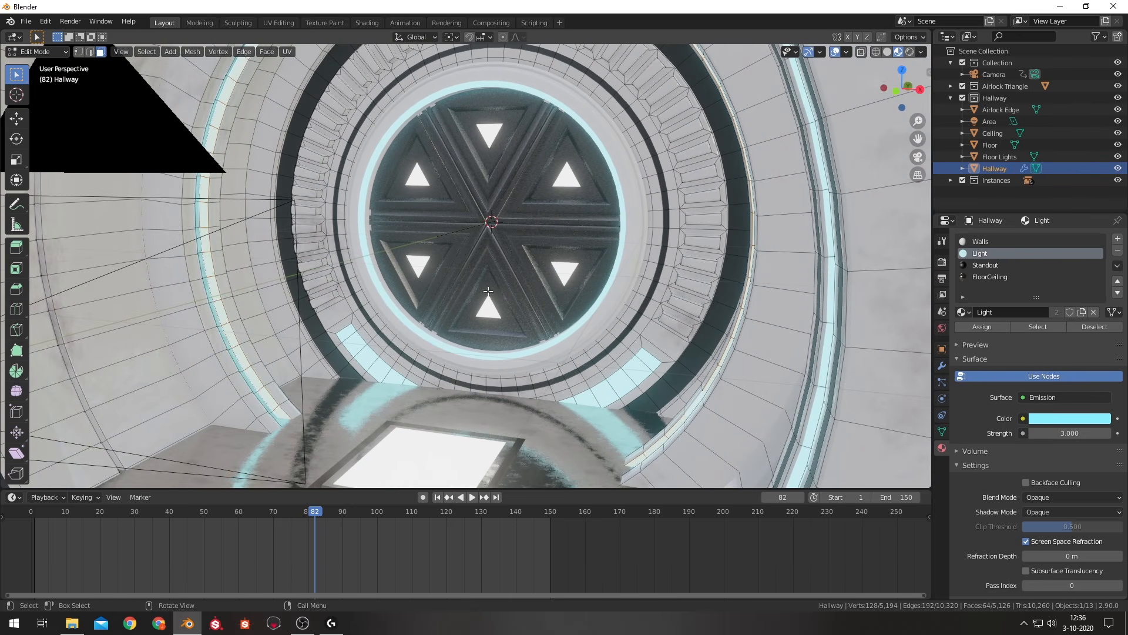
key("ctrl+z")
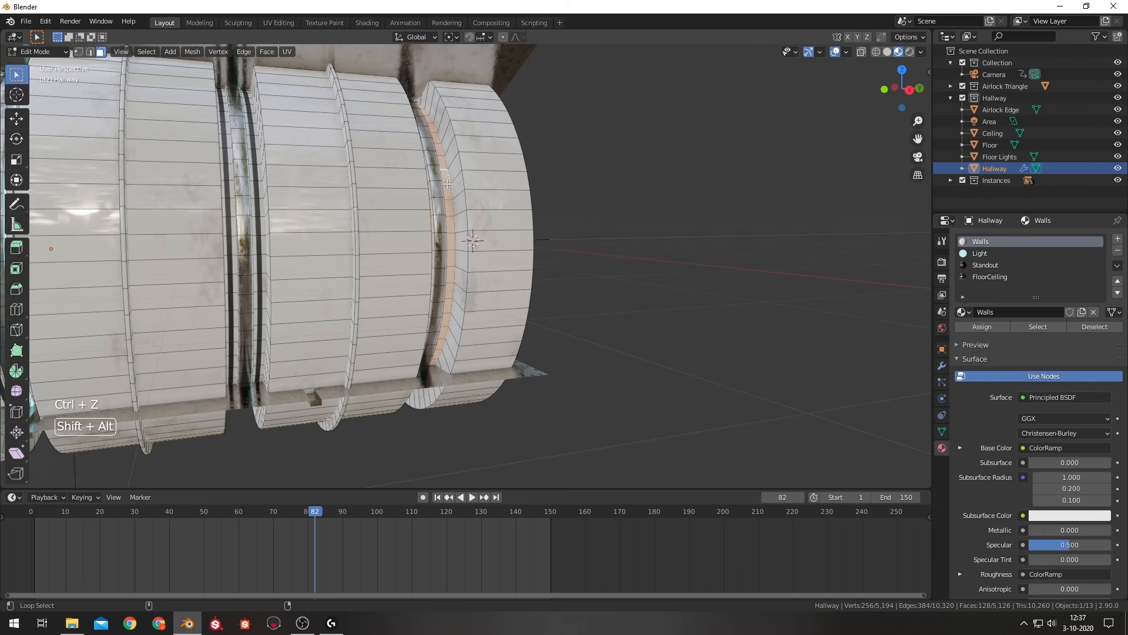
key("i")
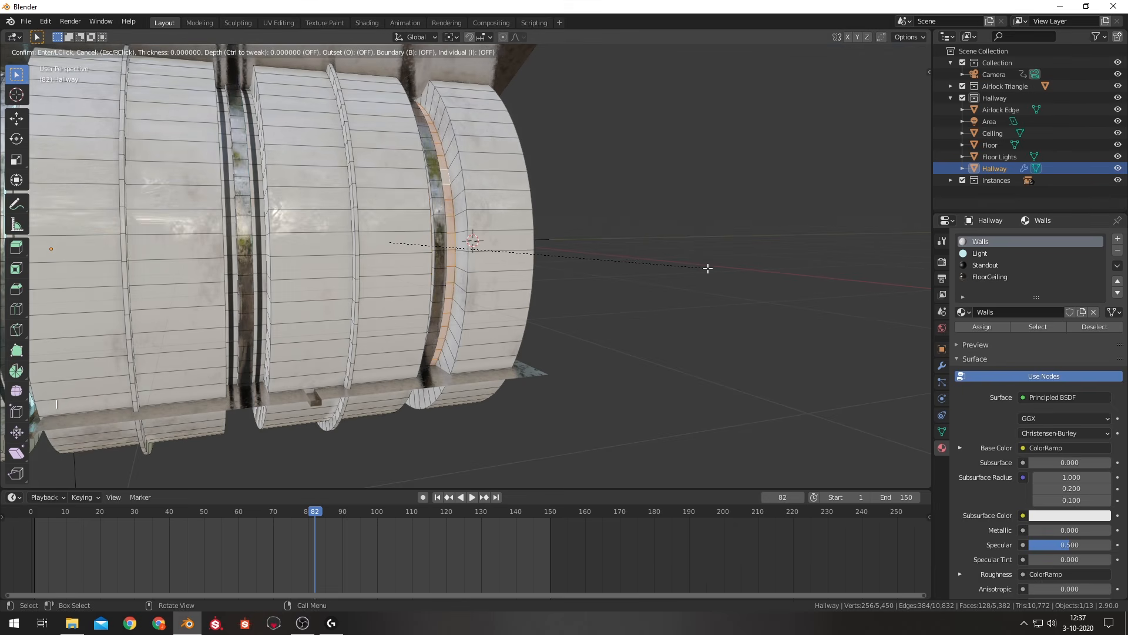
left_click(703, 268)
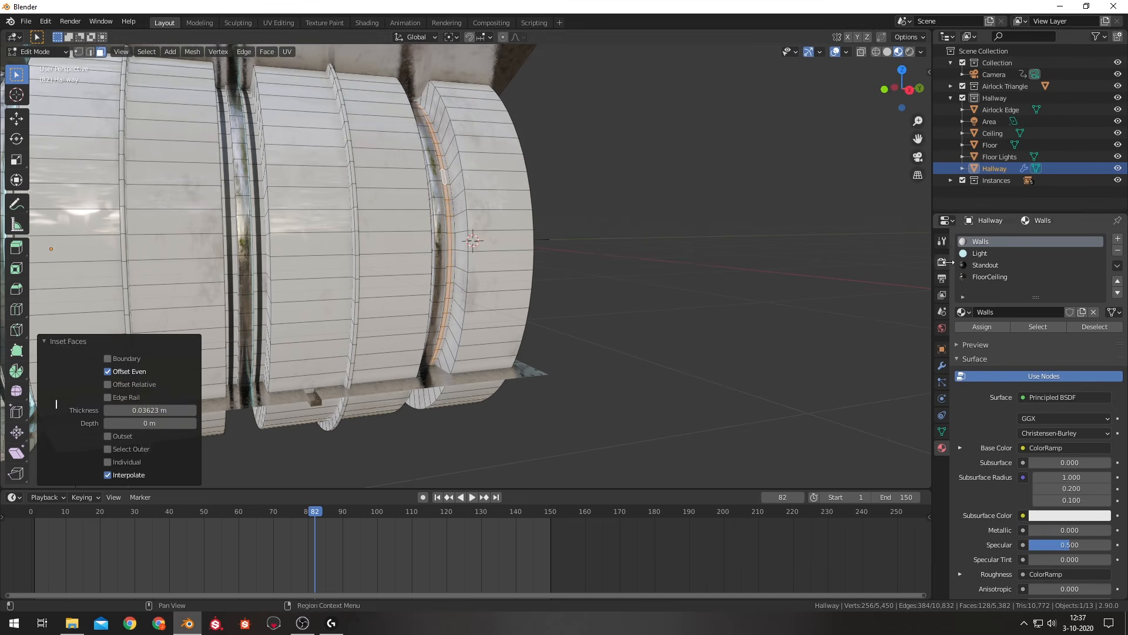
left_click(985, 265)
left_click(982, 327)
Return to the camera view in Object Mode and play the hallway animation from frame 0.
key("KP_0")
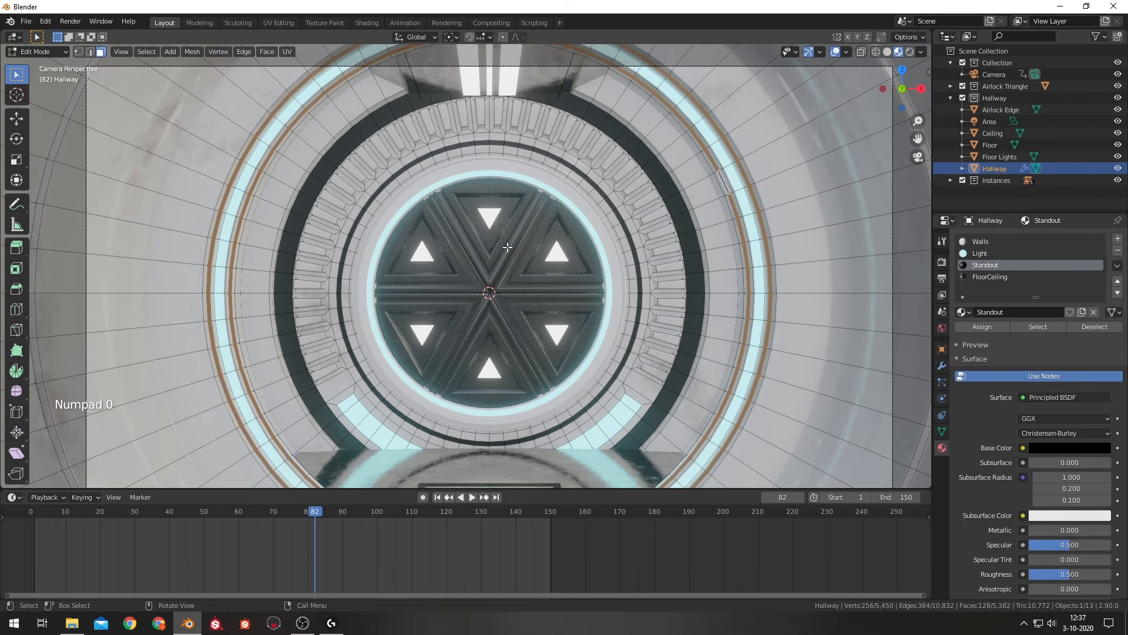
key("Tab")
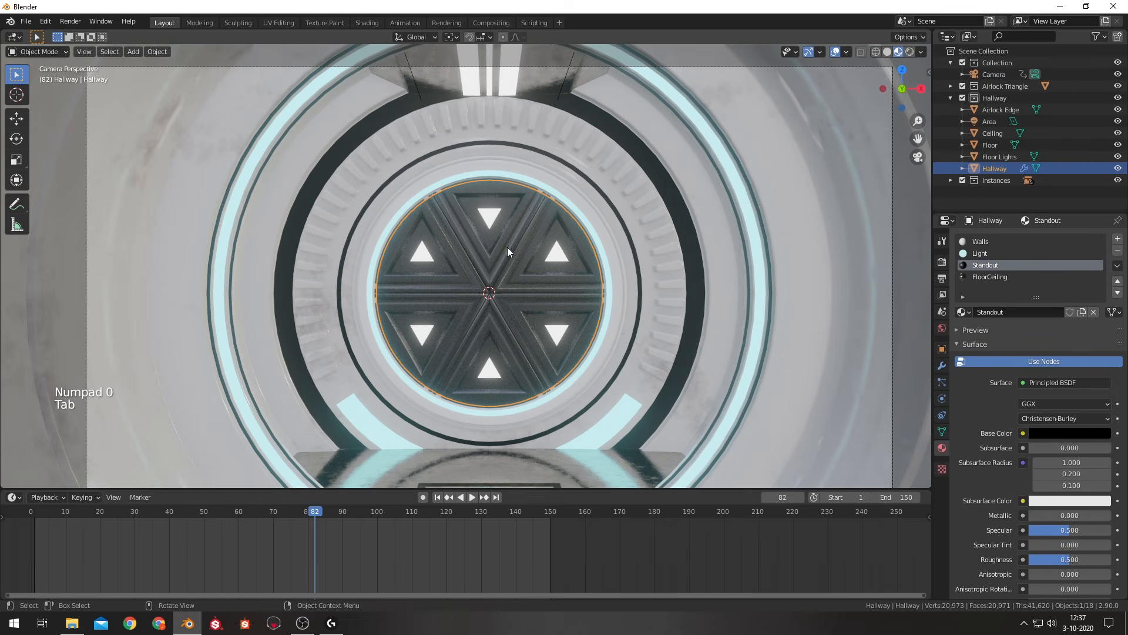
left_click_drag(177, 512, 31, 517)
key("space")
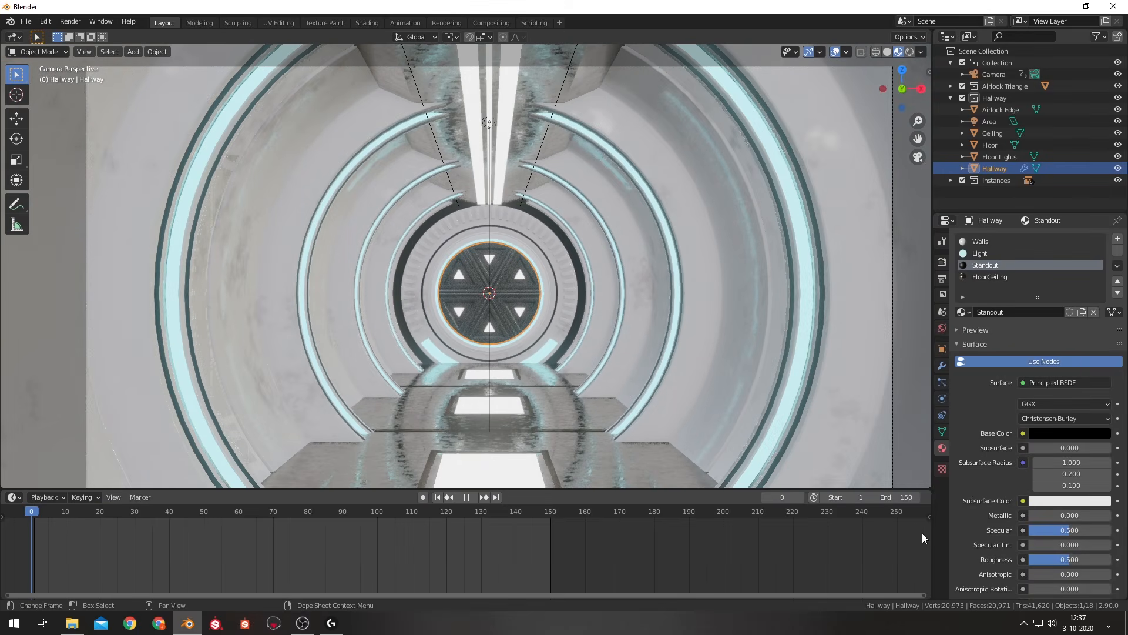
key("space")
In the top view, add a collection instance of the Hallway collection.
key("KP_7")
scroll(539, 223, "down", 4)
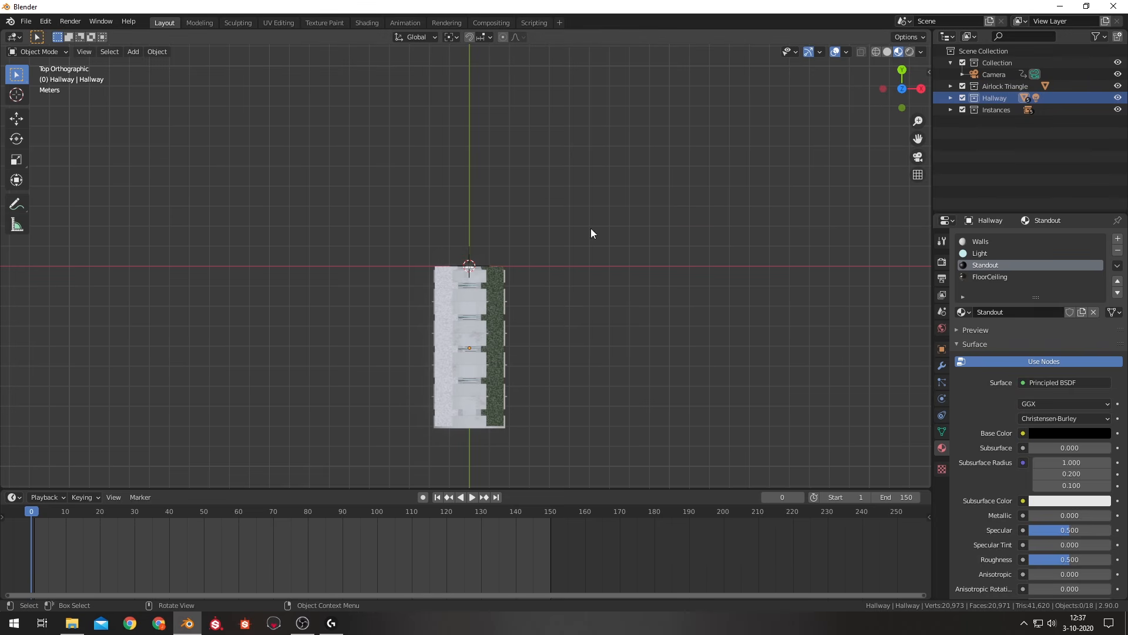
key("shift+a")
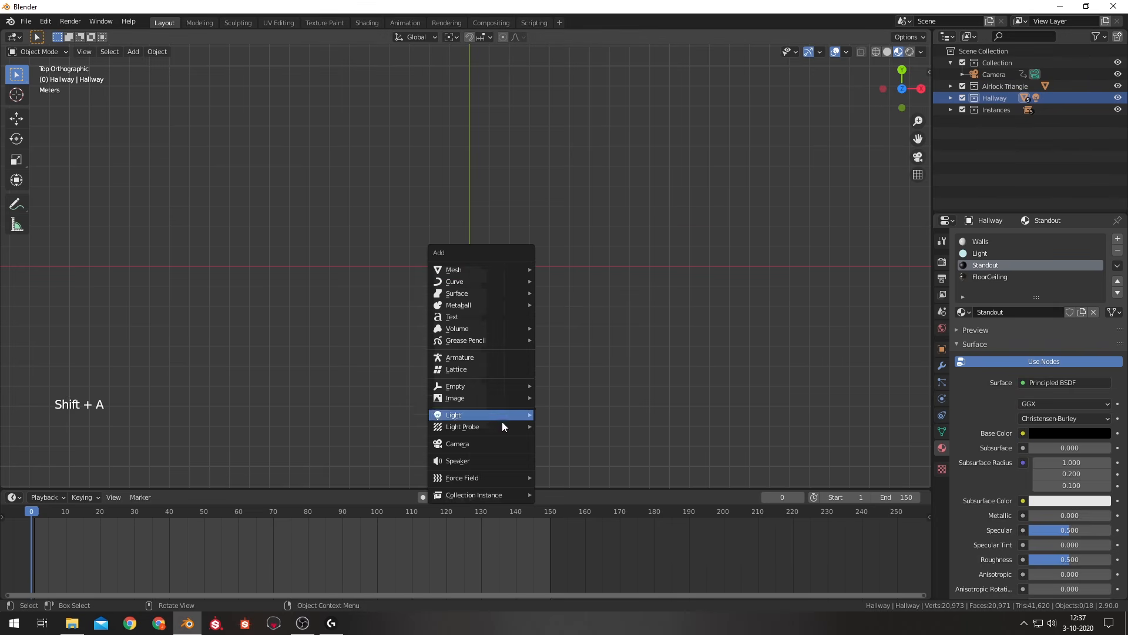
mouse_move(495, 497)
left_click(567, 521)
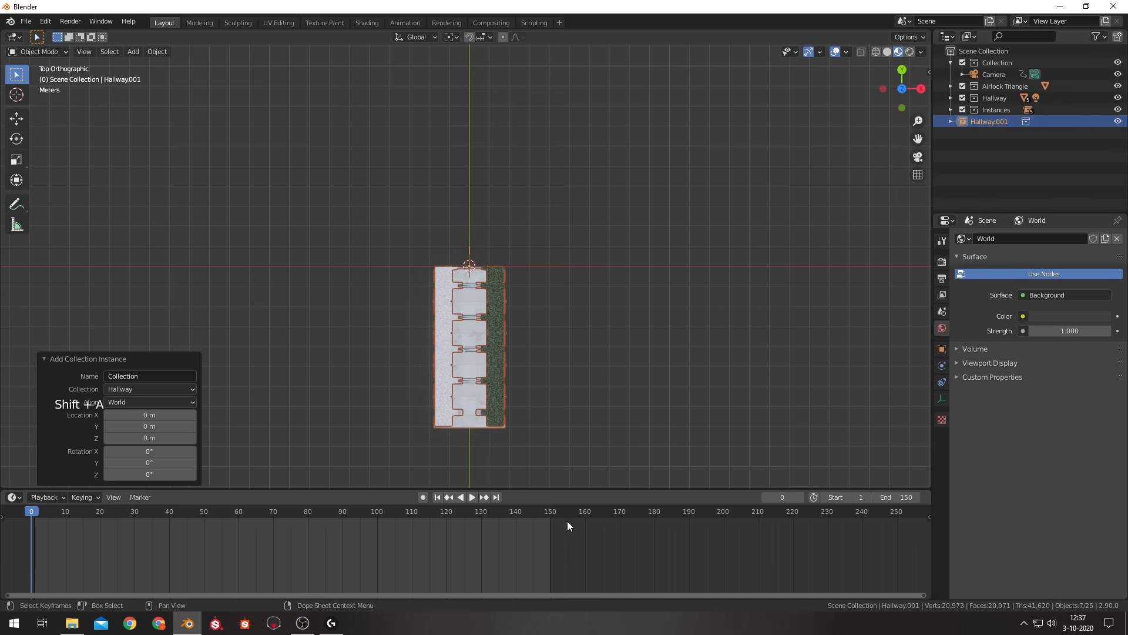
Move the Hallway instance 8 m along the global Y axis and inspect the seam with the original hallway.
key("g")
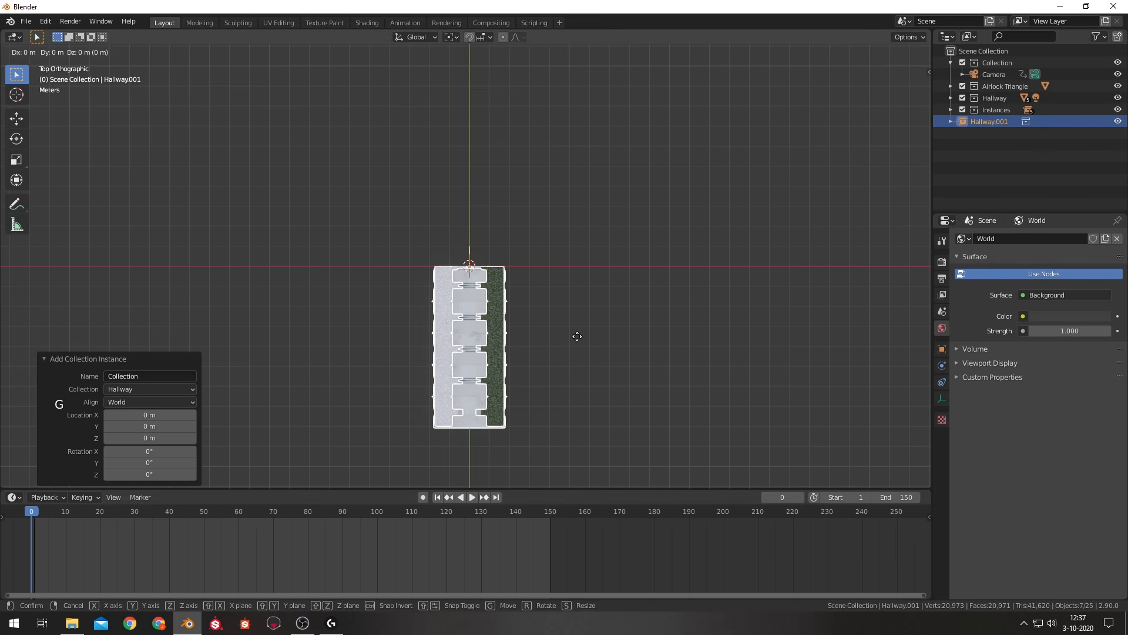
type("y")
type("8")
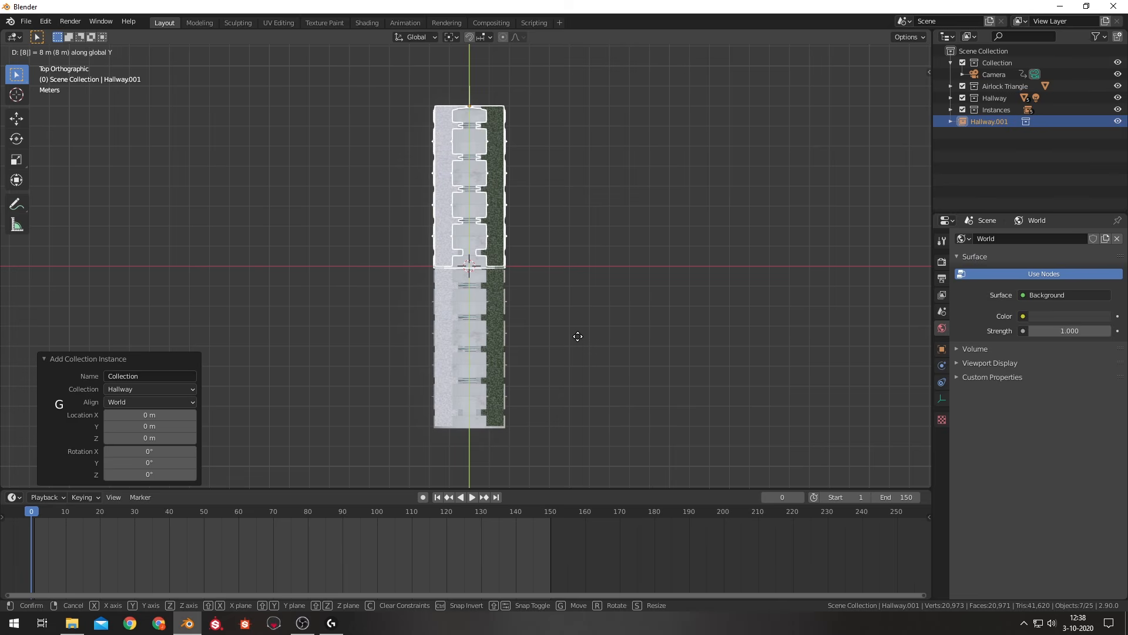
key("Return")
scroll(548, 256, "up", 6)
scroll(550, 253, "up", 3)
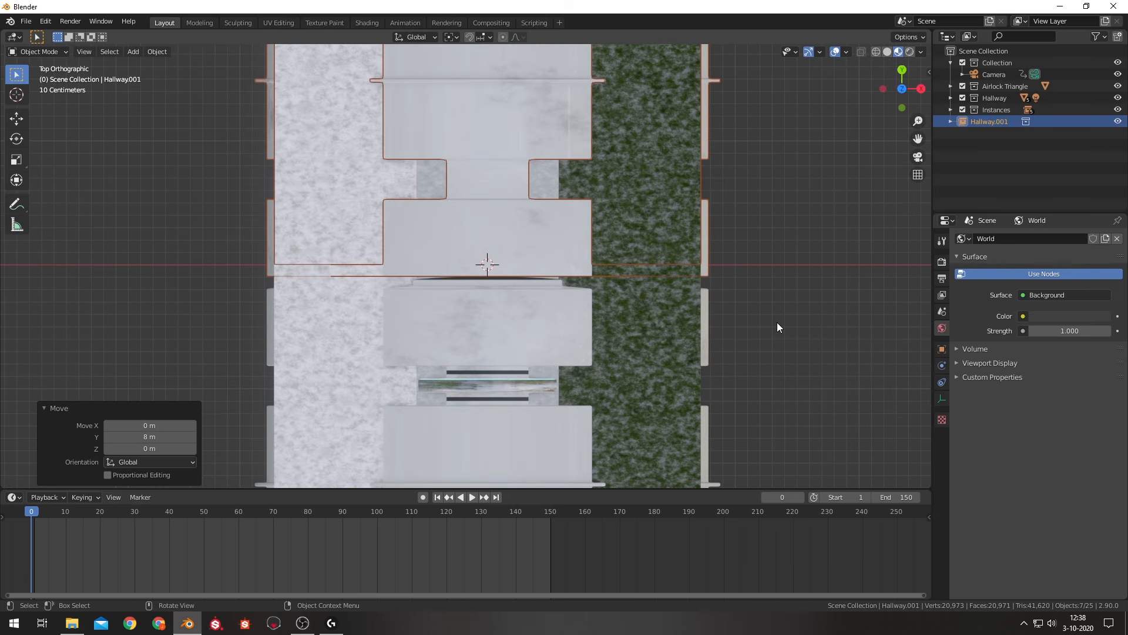
Play the camera animation up to frame 124 and duplicate the Airlock Triangle object in place.
key("KP_0")
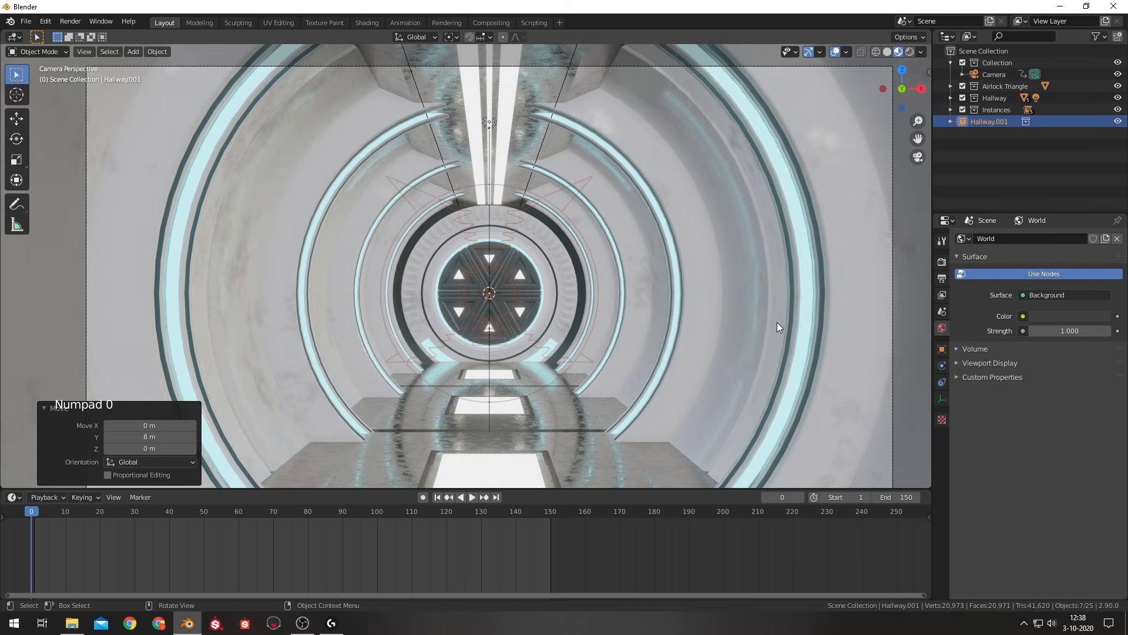
key("space")
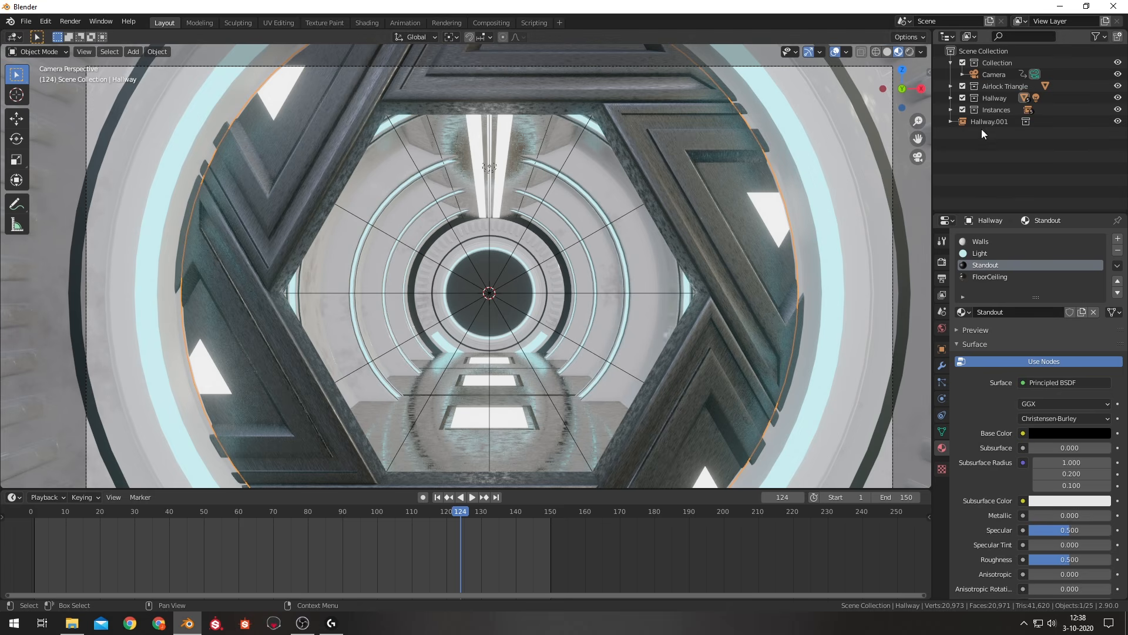
left_click(982, 87)
left_click(951, 86)
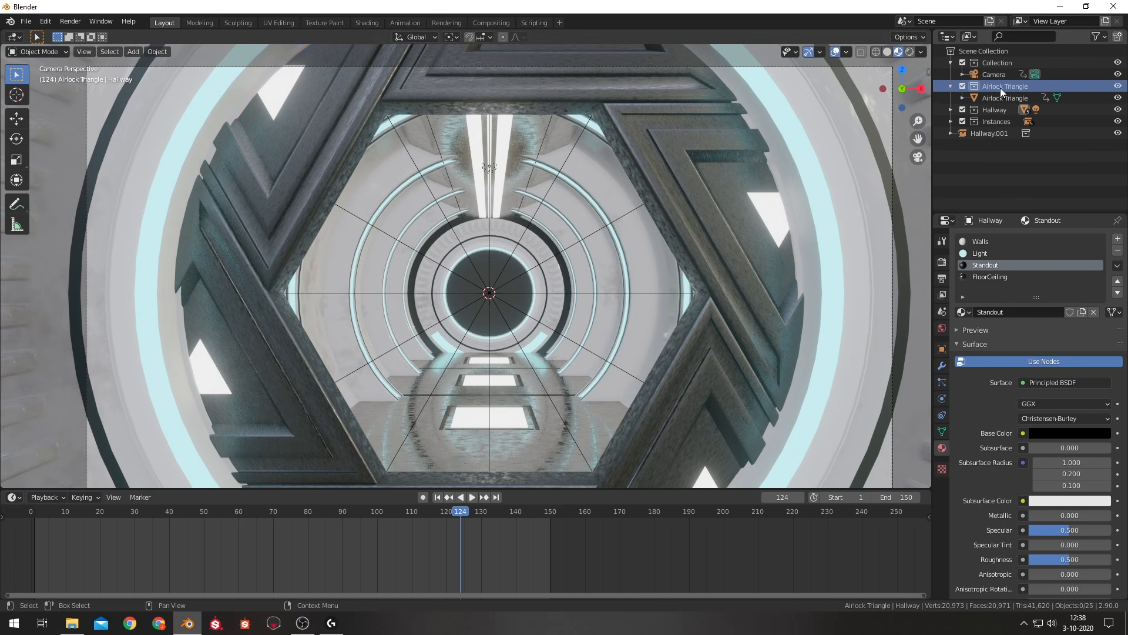
left_click(992, 97)
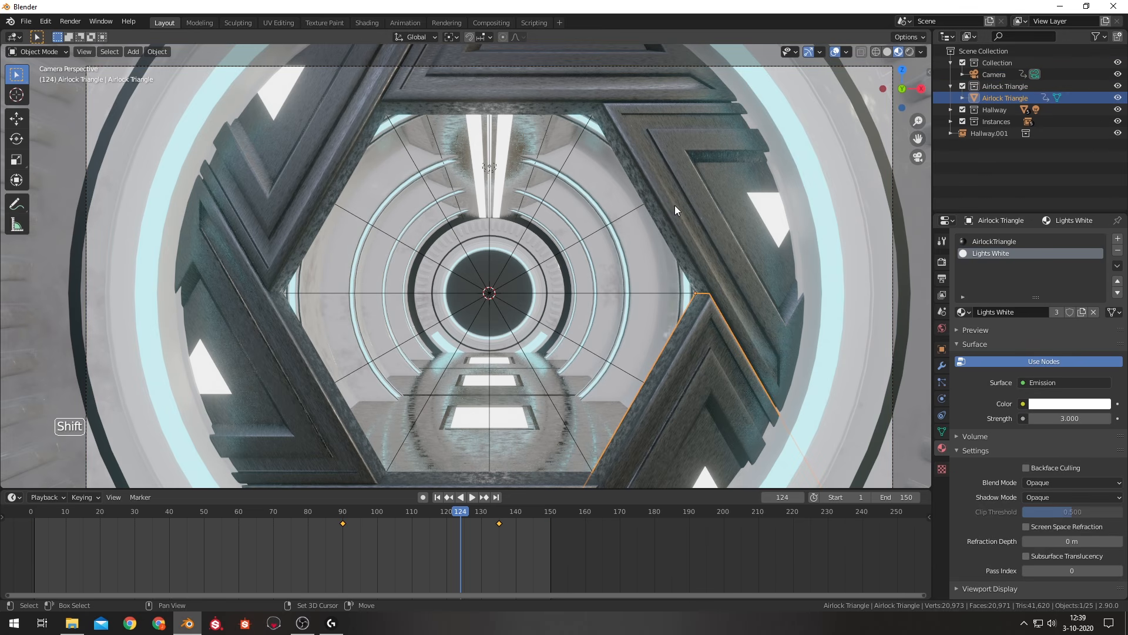
key("shift+d")
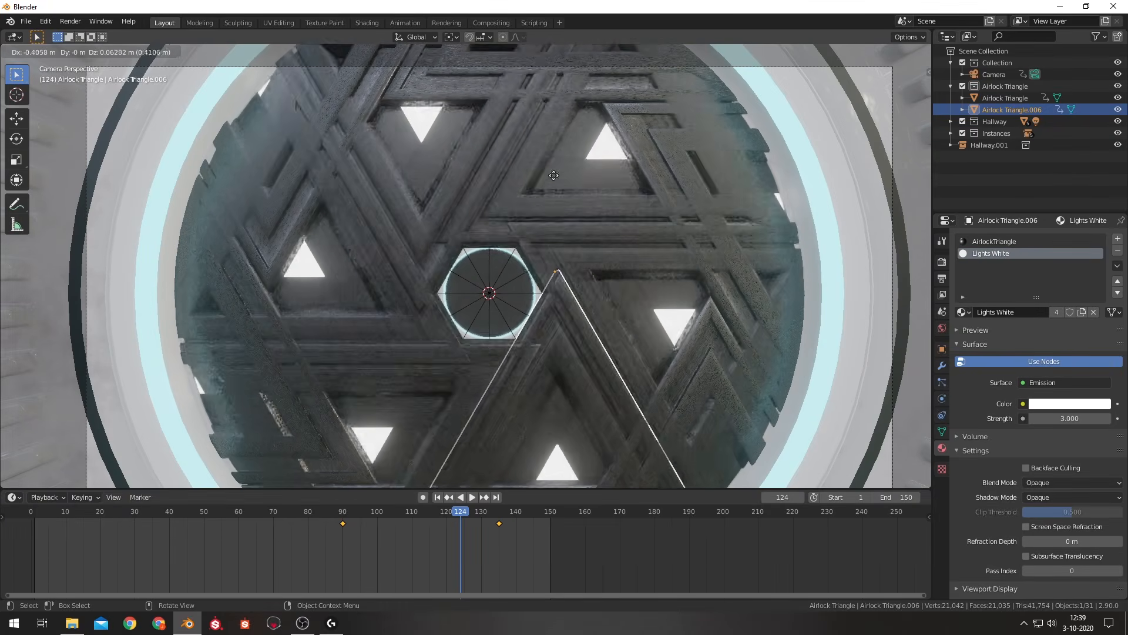
right_click(522, 150)
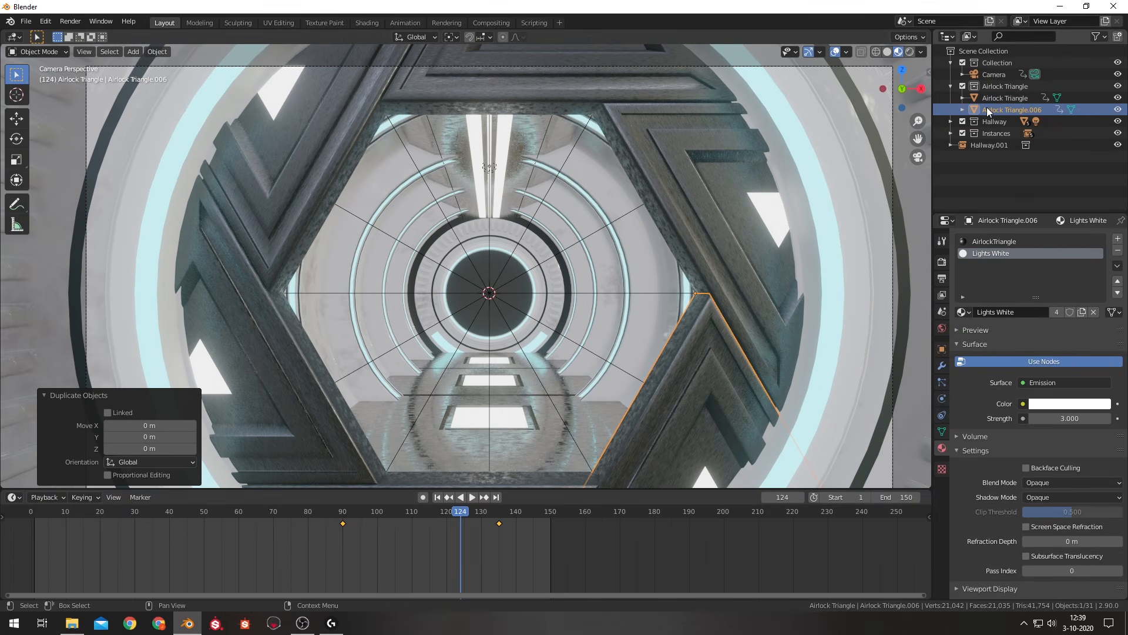
Take the duplicated triangle out of the Airlock Triangle collection into the Scene Collection and rename it Airlock Triangle Back.
left_click_drag(985, 109, 987, 174)
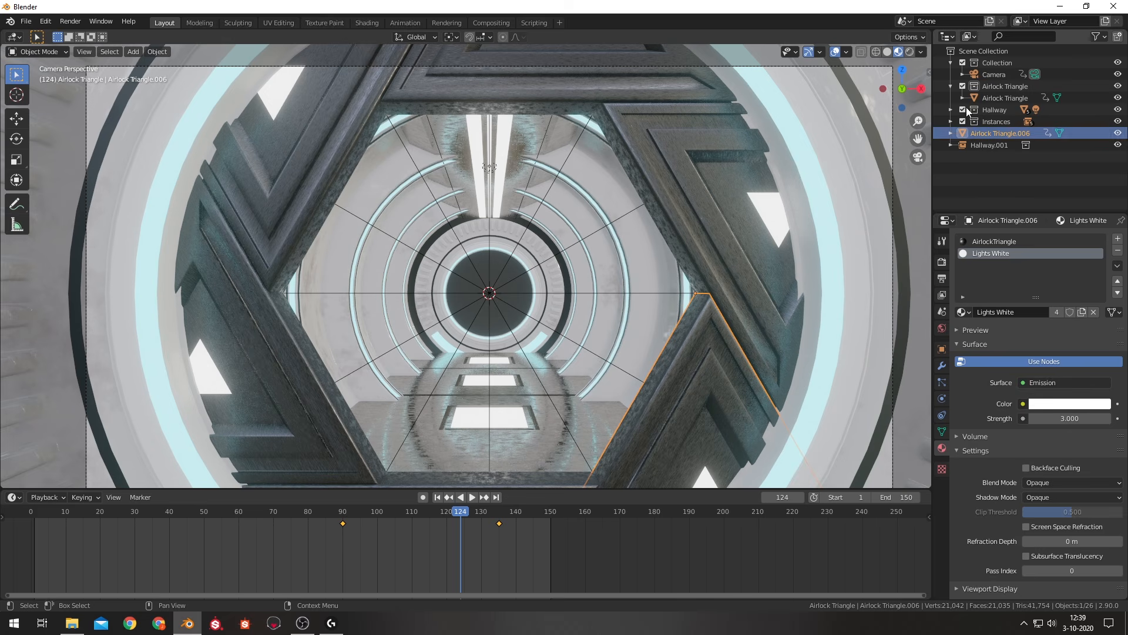
left_click(951, 85)
double_click(984, 121)
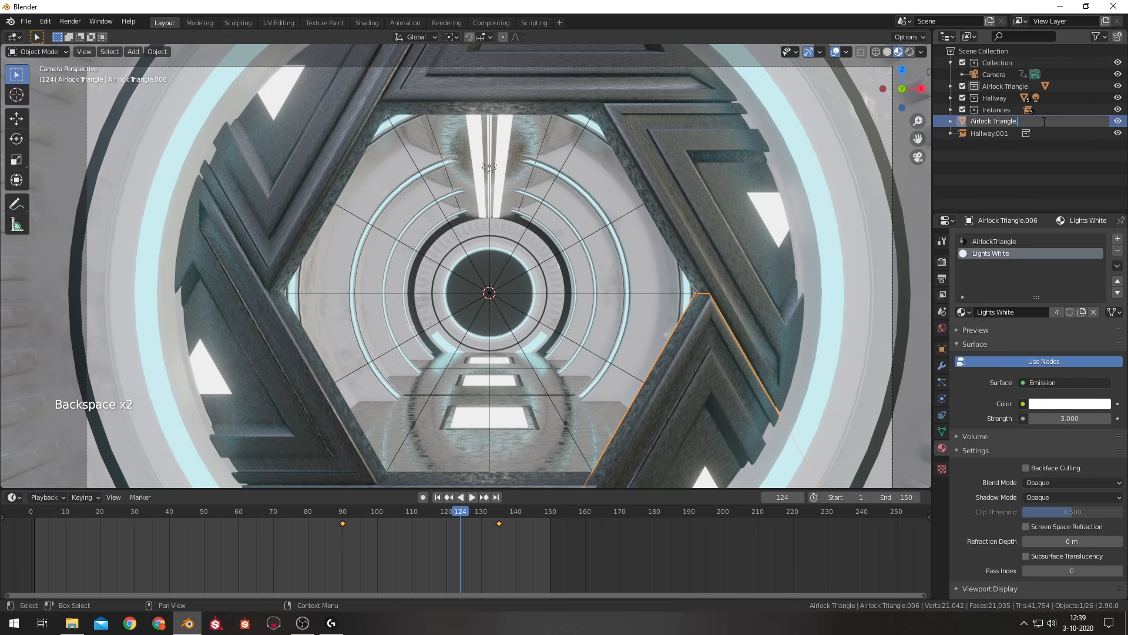
type("k")
key("Return")
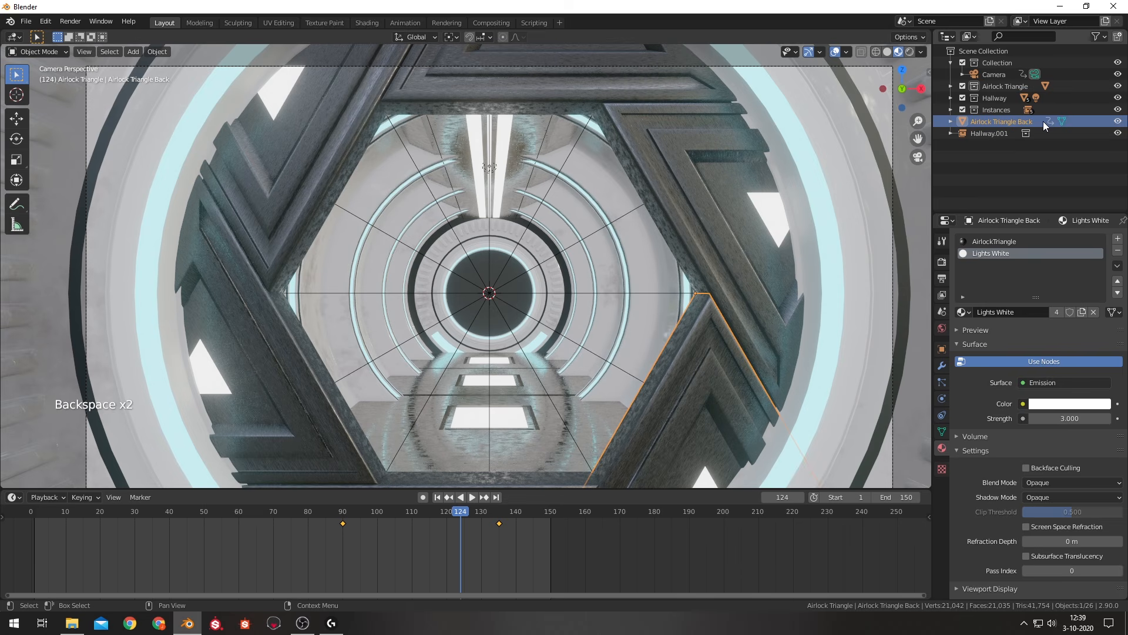
Move Airlock Triangle Back into a new collection named Airlock Back.
key("m")
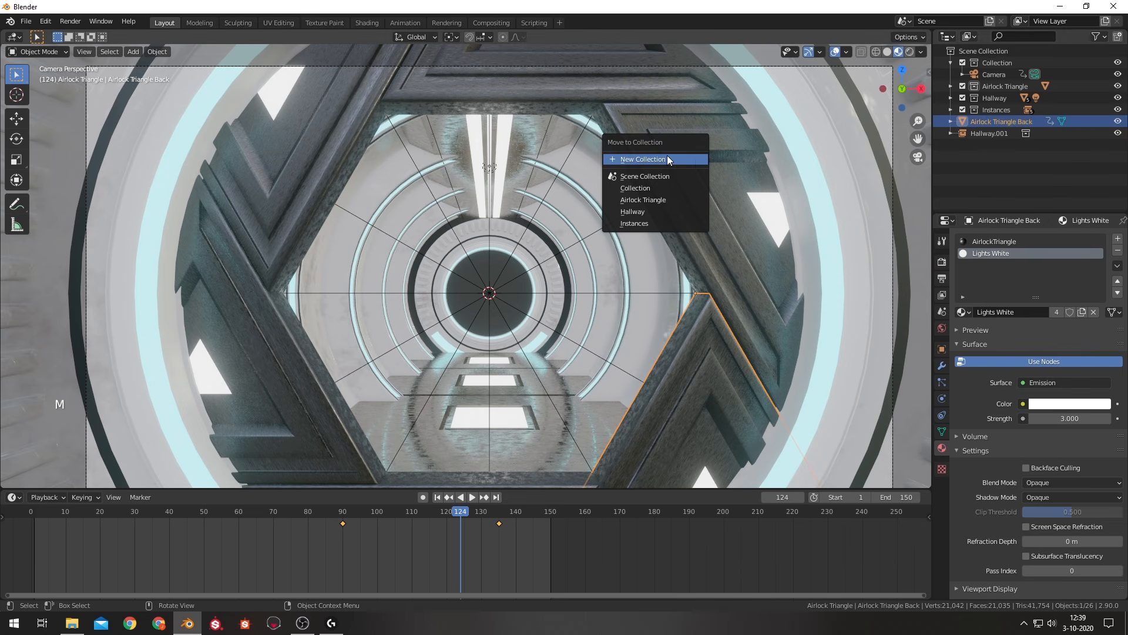
left_click(667, 159)
key("BackSpace")
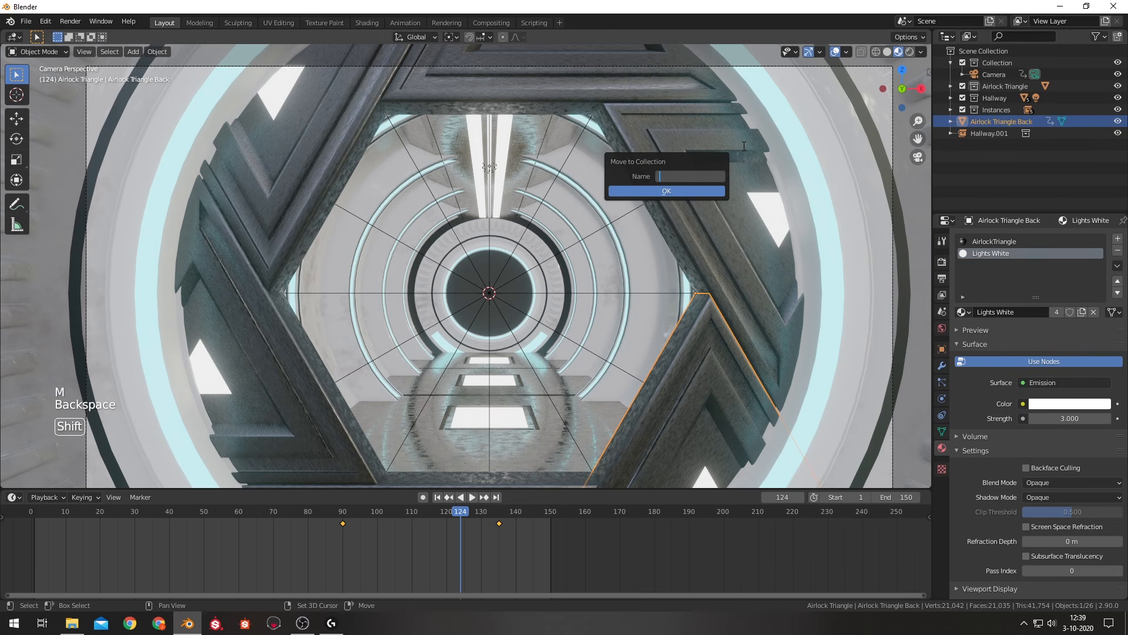
type("Airlock Back")
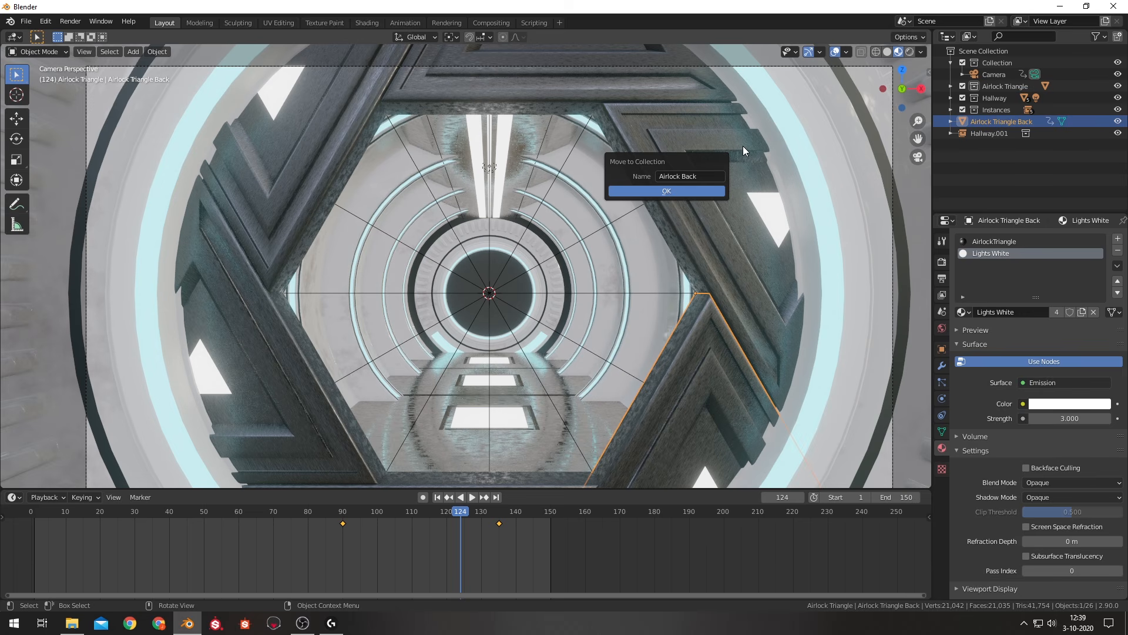
left_click(688, 191)
Delete both animation keyframes, at frames 90 and 135, from Airlock Triangle Back.
left_click(328, 521)
key("space")
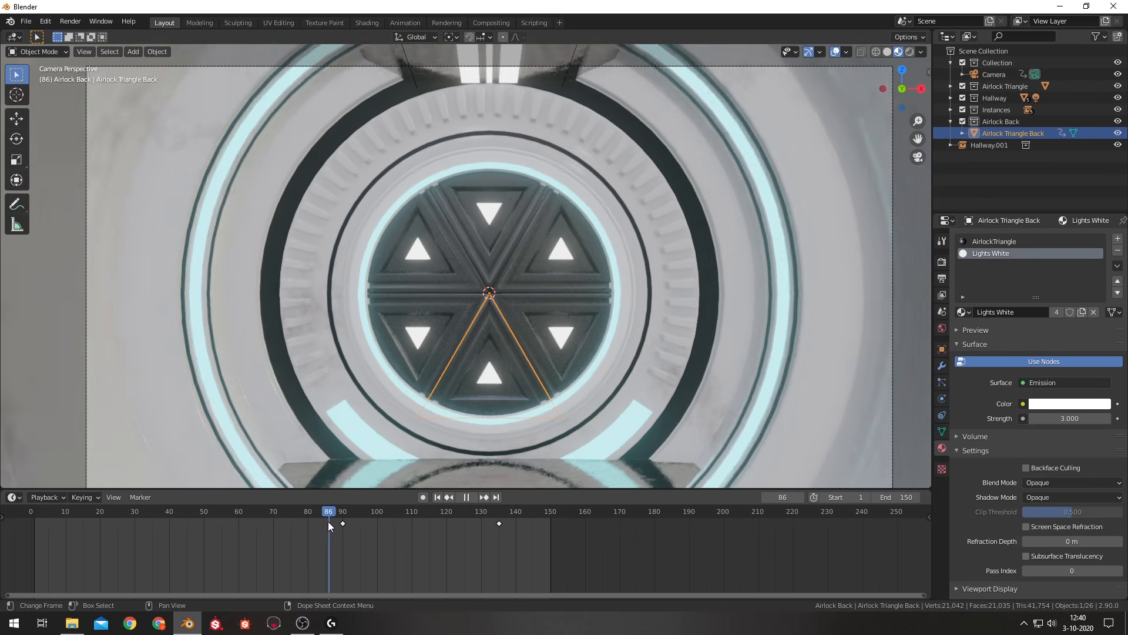
left_click_drag(328, 521, 343, 523)
left_click_drag(507, 555, 334, 514)
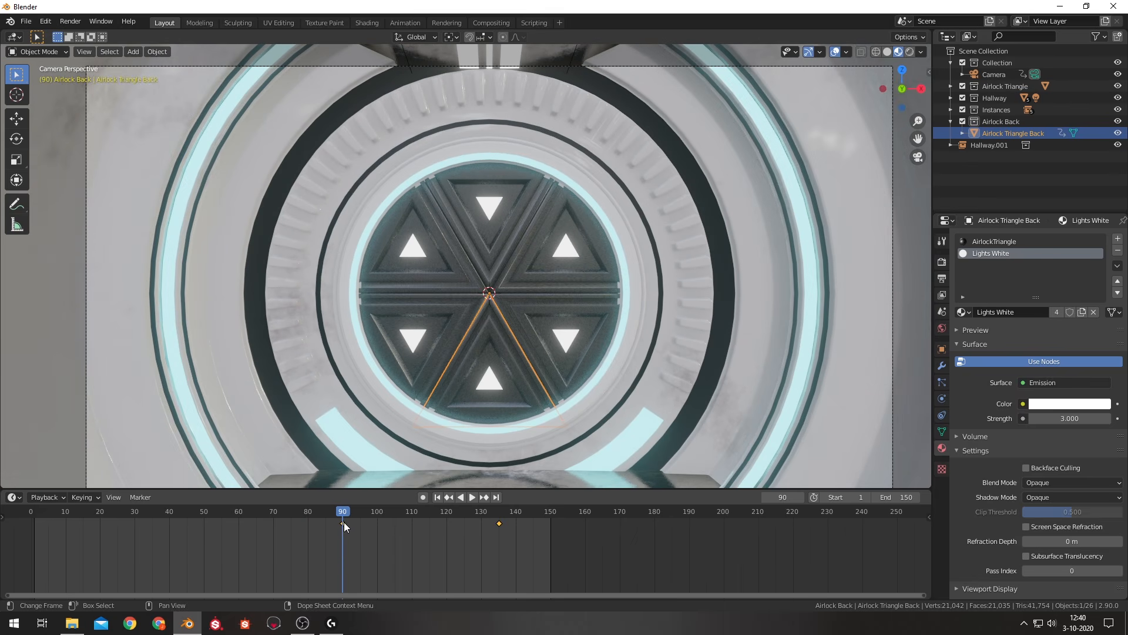
right_click(344, 521)
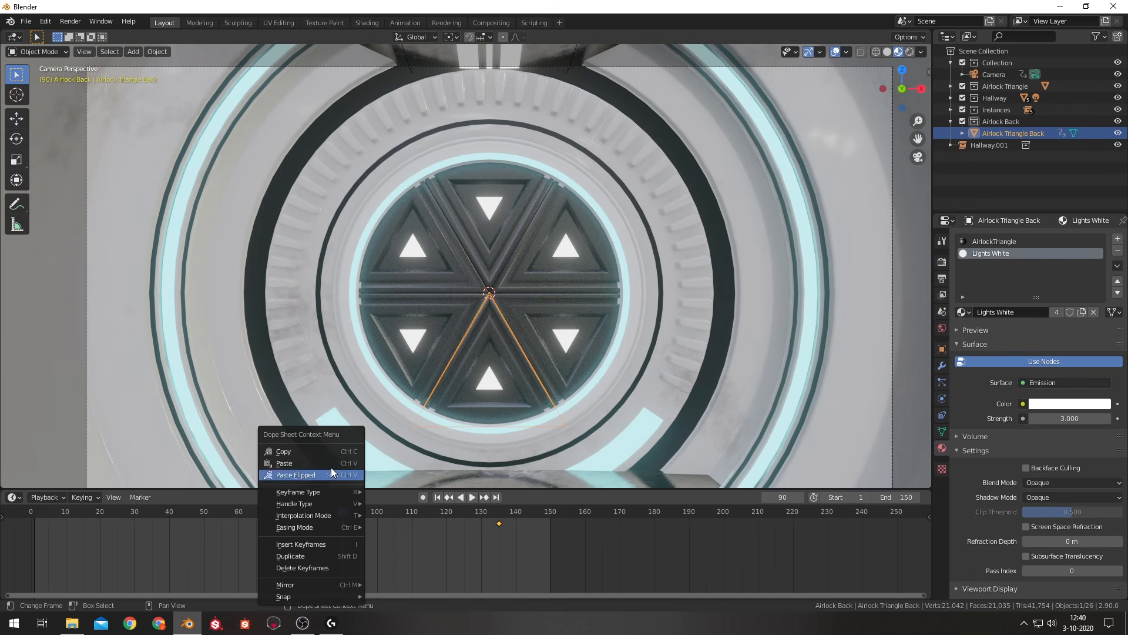
left_click(323, 567)
Advance the animation to frame 126 and move Airlock Triangle Back 8 m along the global Y axis.
key("space")
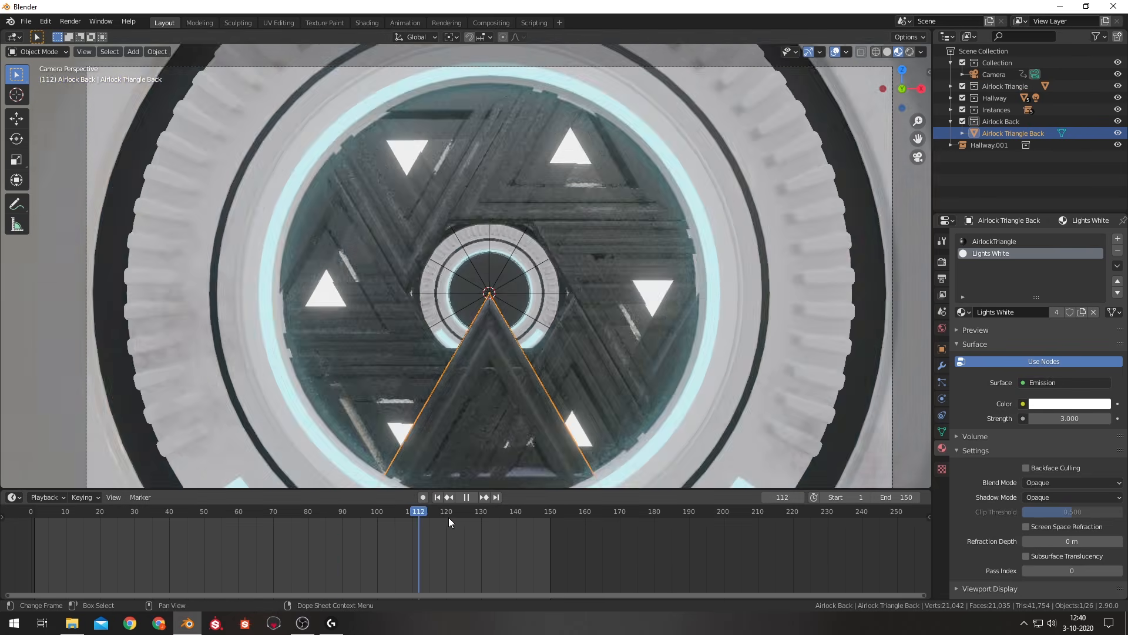
left_click_drag(449, 517, 467, 540)
key("g")
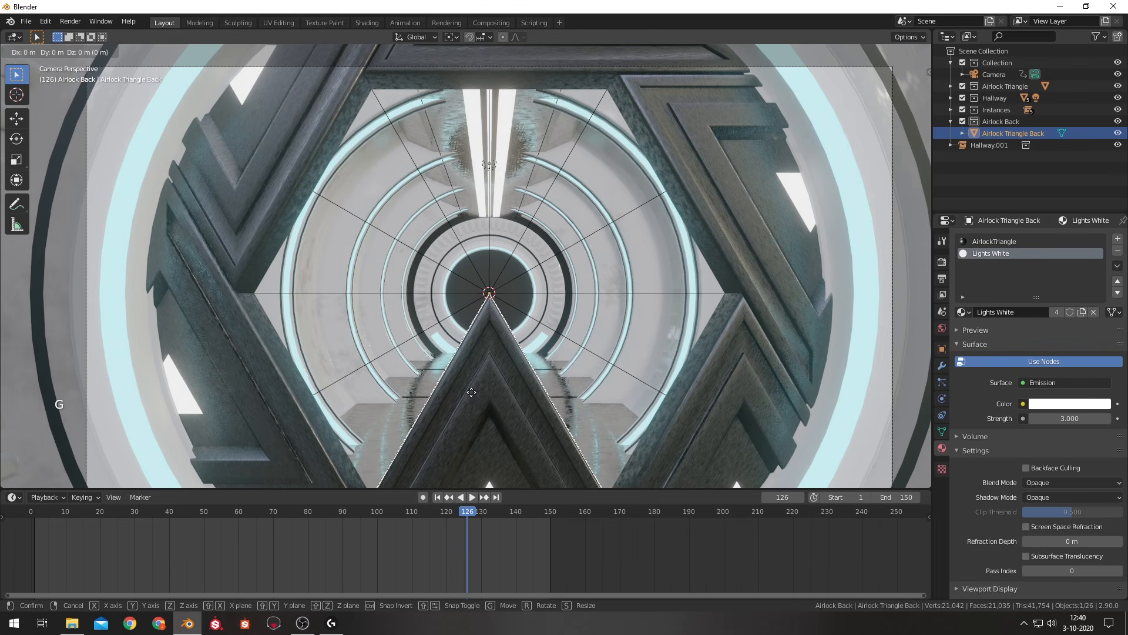
type("y")
type("8")
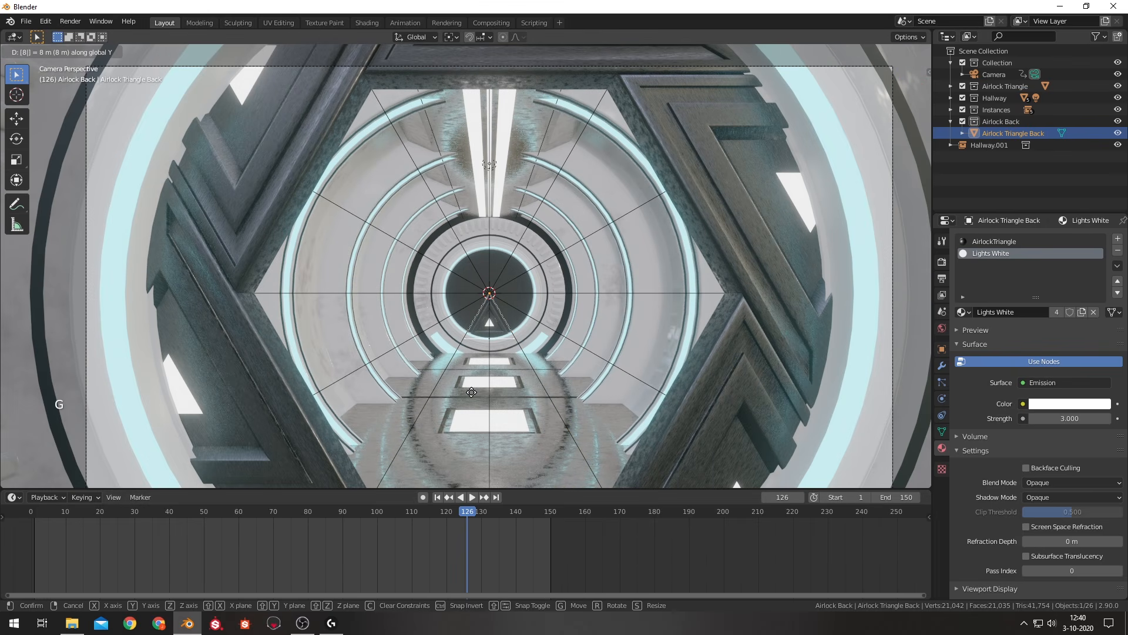
key("Return")
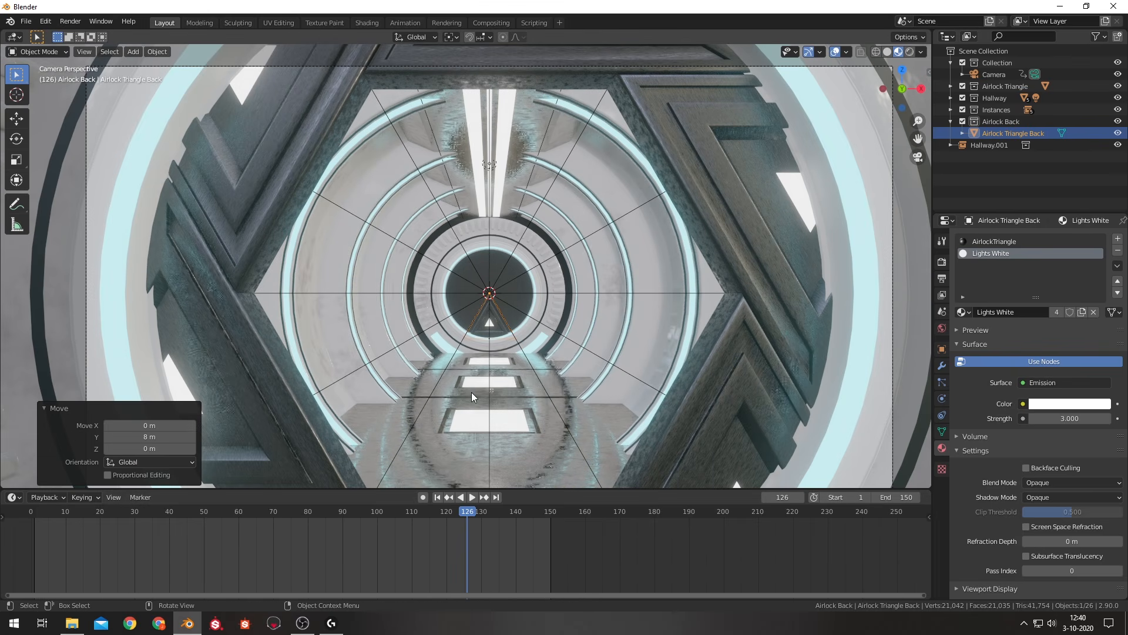
Isolate Airlock Triangle Back in local view and look at it from the front.
left_click(519, 292)
left_click(519, 313)
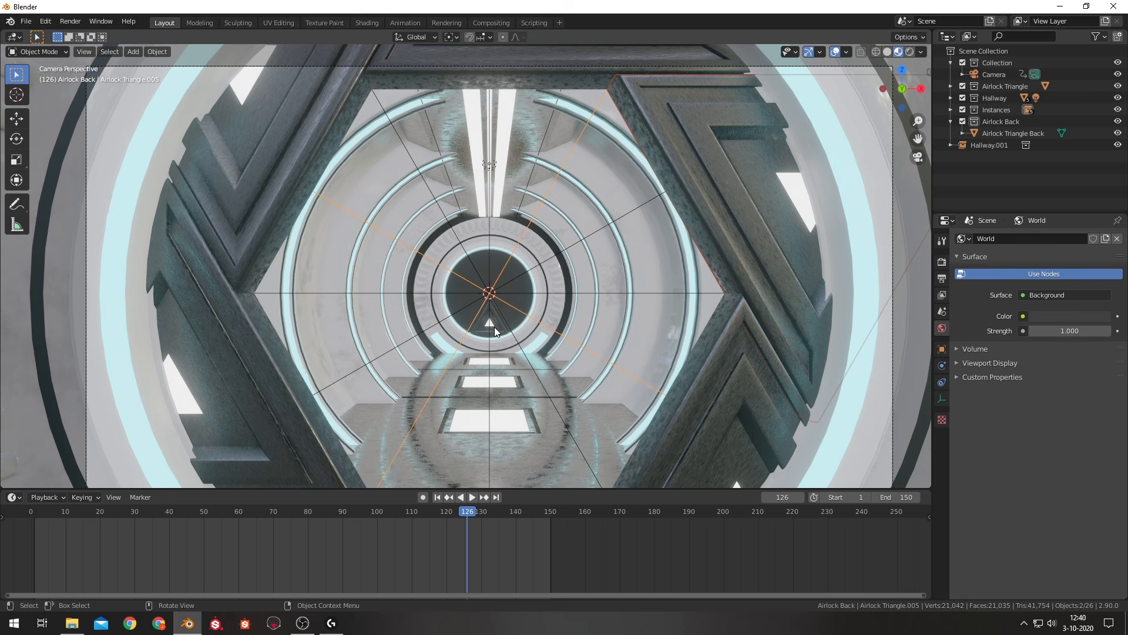
left_click(495, 327)
scroll(665, 339, "up", 6)
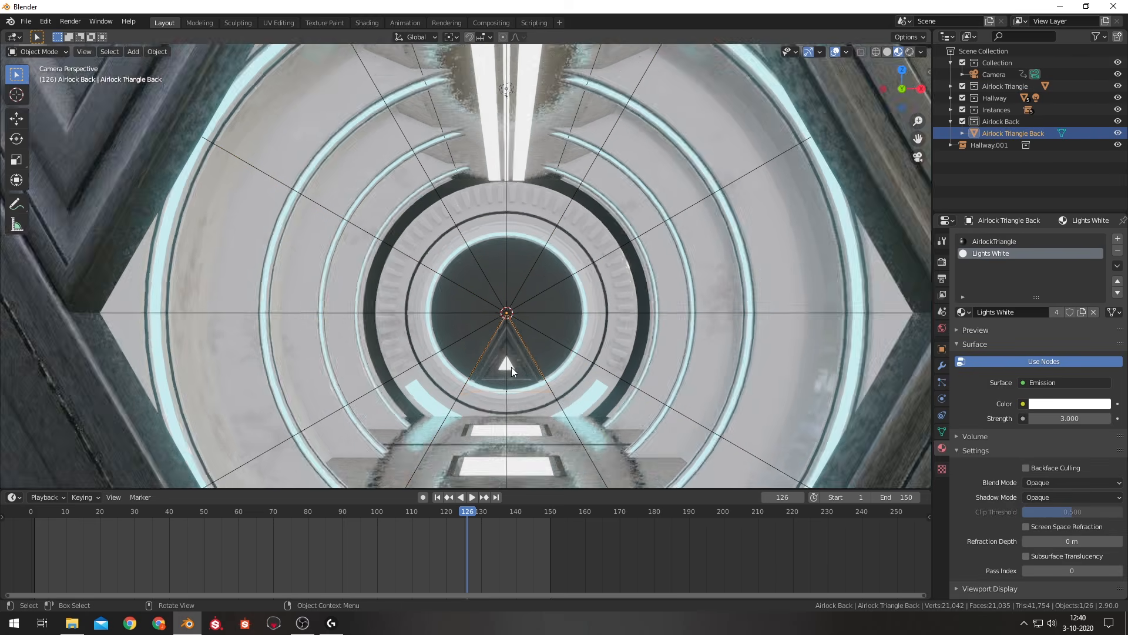
key("KP_Divide")
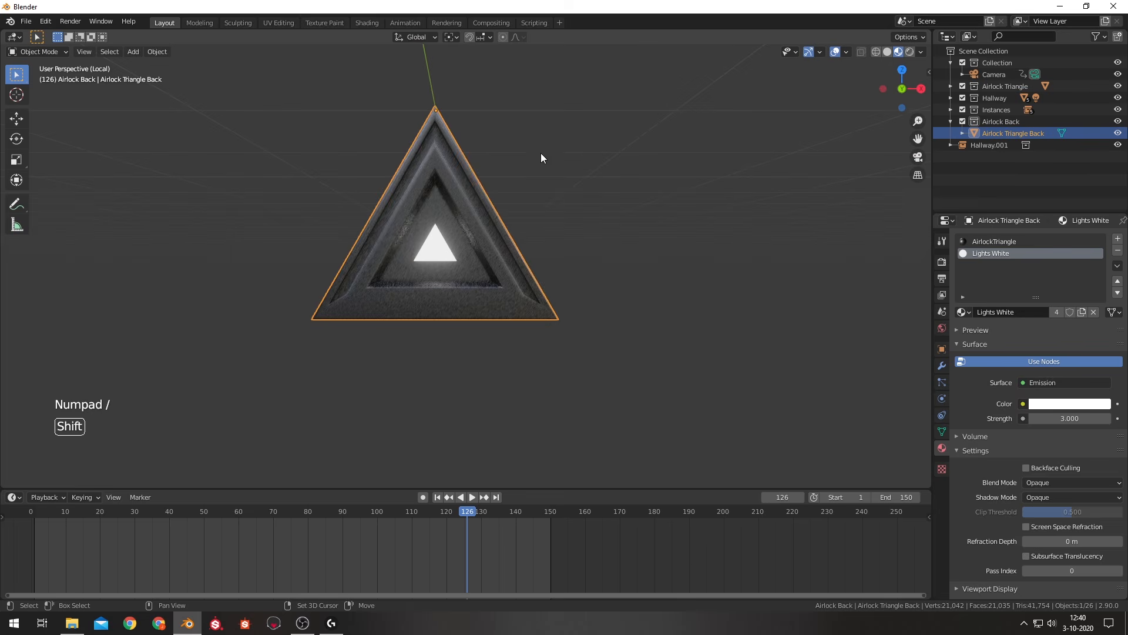
middle_click_drag(540, 153, 625, 318, "shift")
scroll(608, 289, "down", 4)
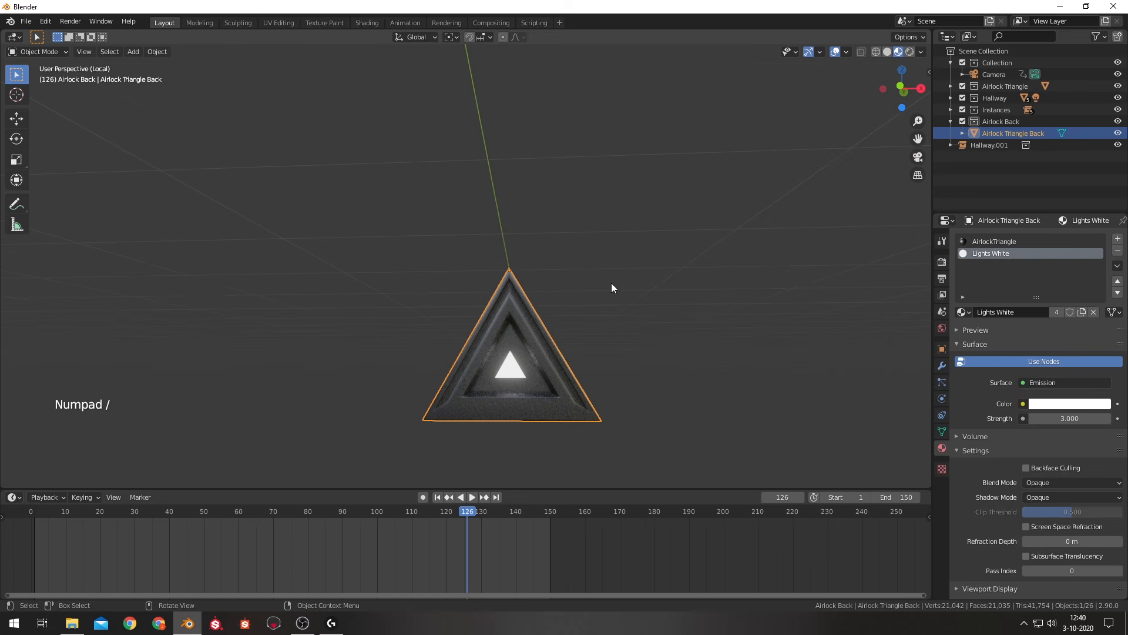
key("KP_1")
Duplicate the back triangle in place twice in succession, rotating each new copy a further 60° about the global Y axis.
key("shift+d")
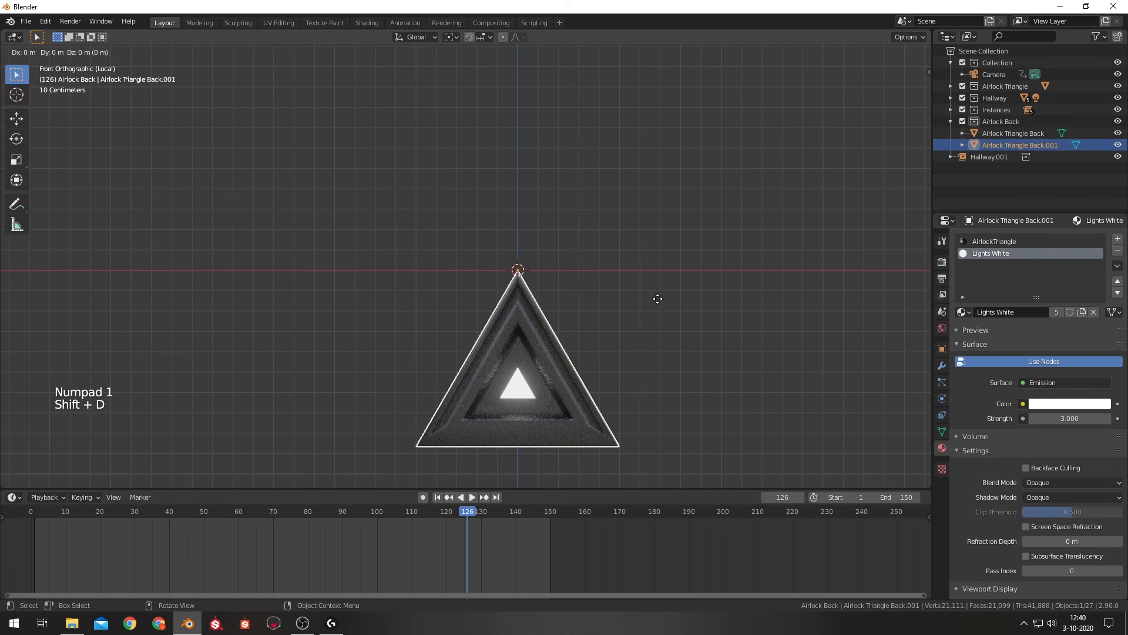
right_click(658, 299)
type("ry60")
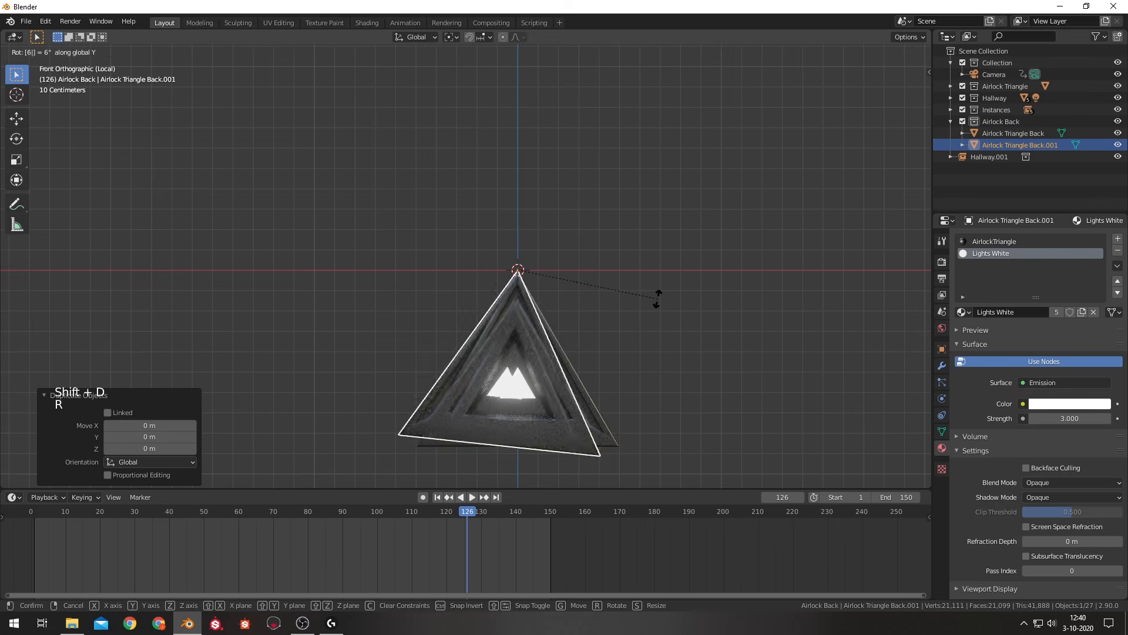
key("Return")
key("shift+d")
right_click(657, 298)
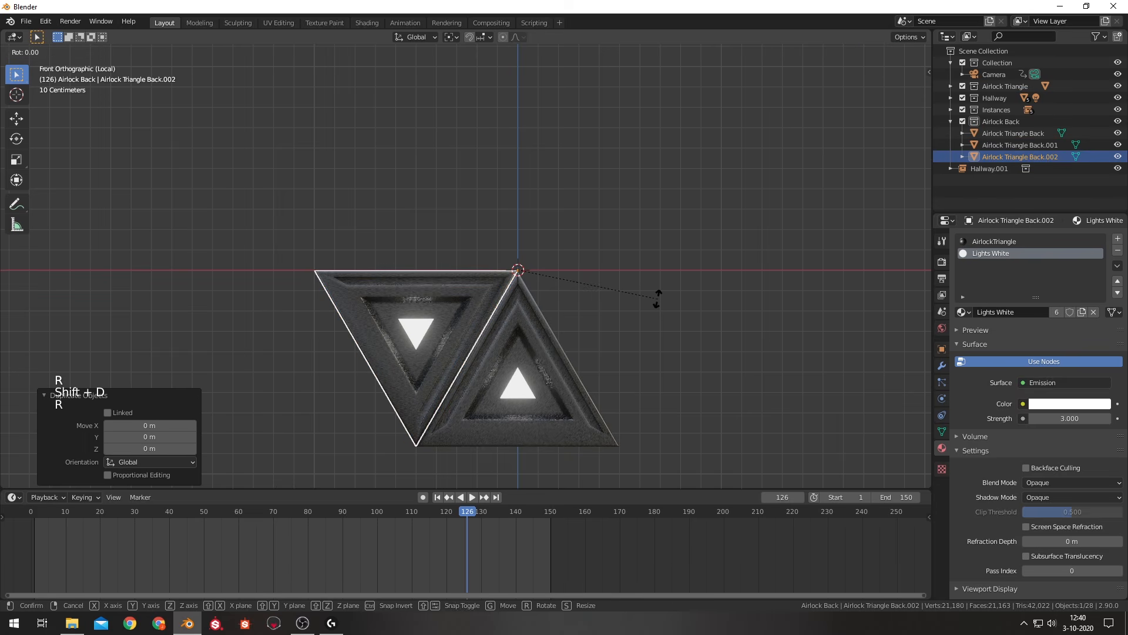
type("ry60")
key("Return")
Add the third and fourth copies of the back triangle in place, each rotated 60° about global Y from the previous one.
key("shift+d")
right_click(657, 298)
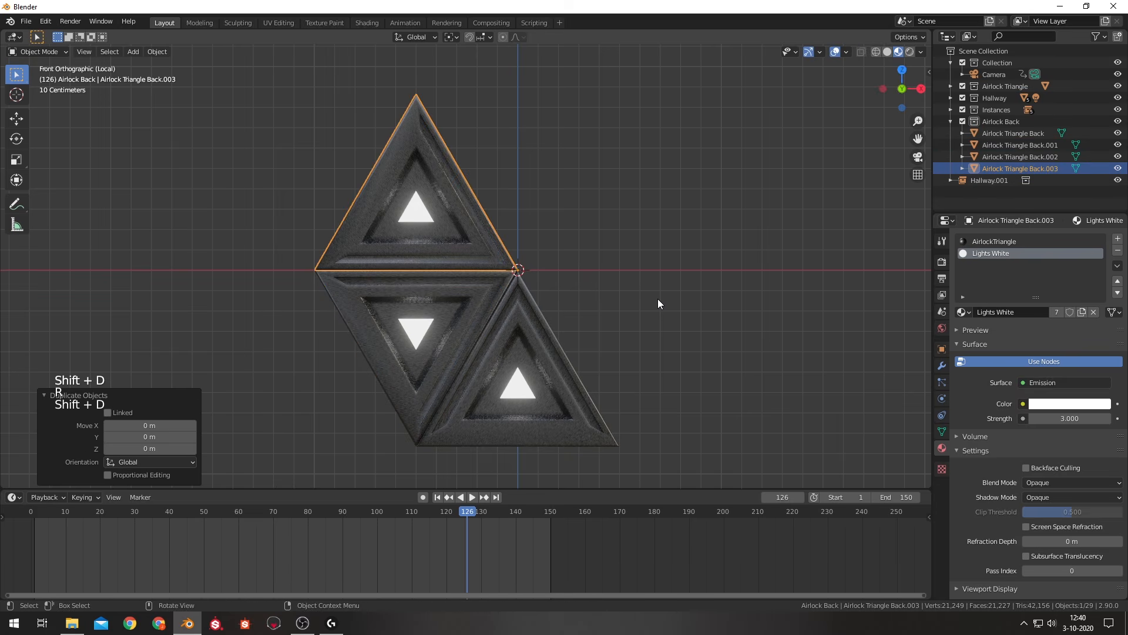
type("ry60")
key("Return")
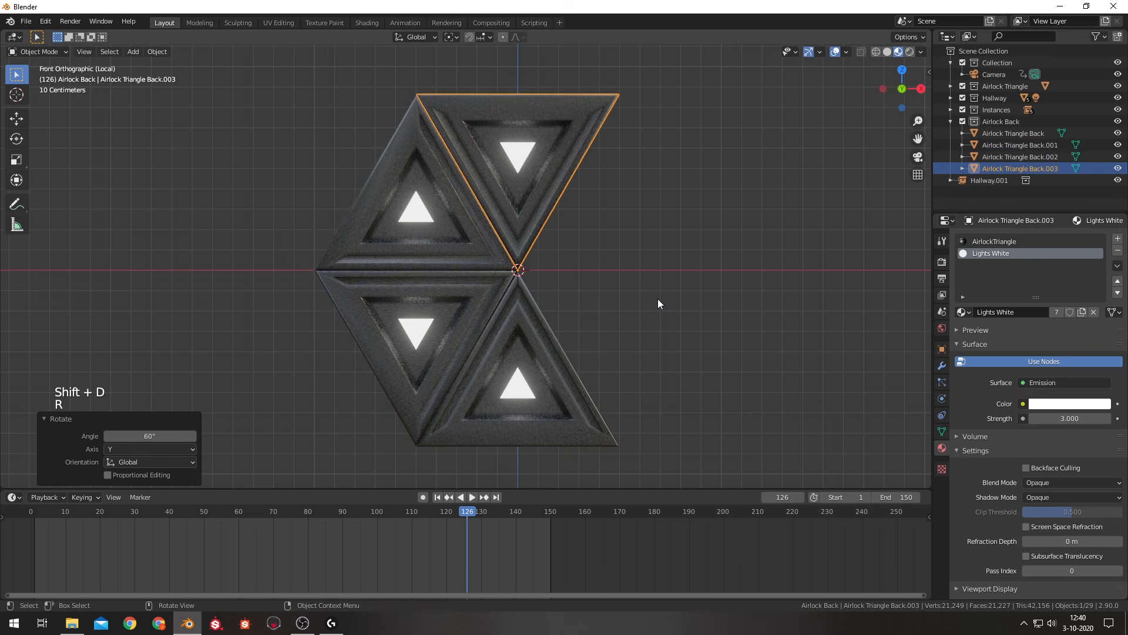
key("shift+d")
right_click(642, 299)
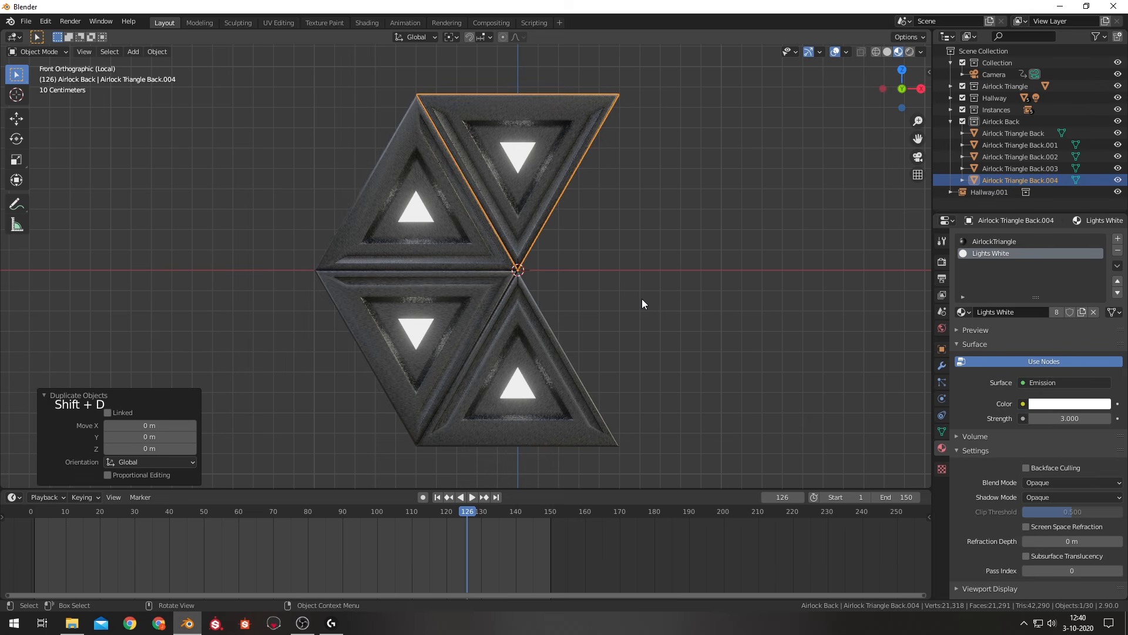
type("ry60")
key("Return")
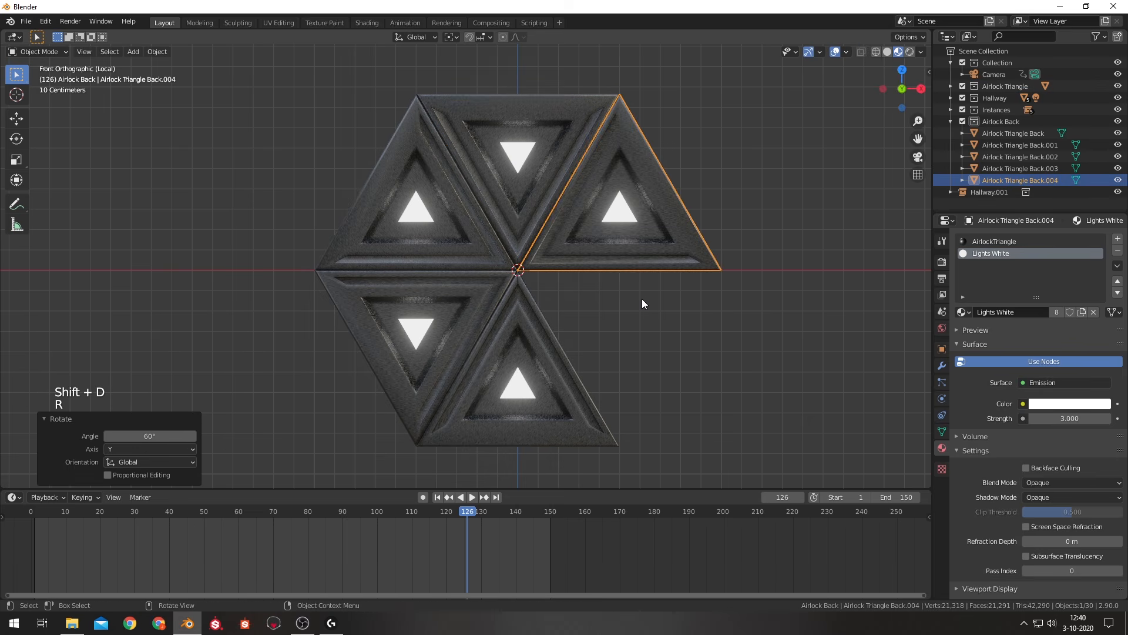
Duplicate the latest triangle in place and rotate the copy 60° about global Y to complete the hexagonal back airlock.
key("shift+d")
right_click(642, 298)
type("ry")
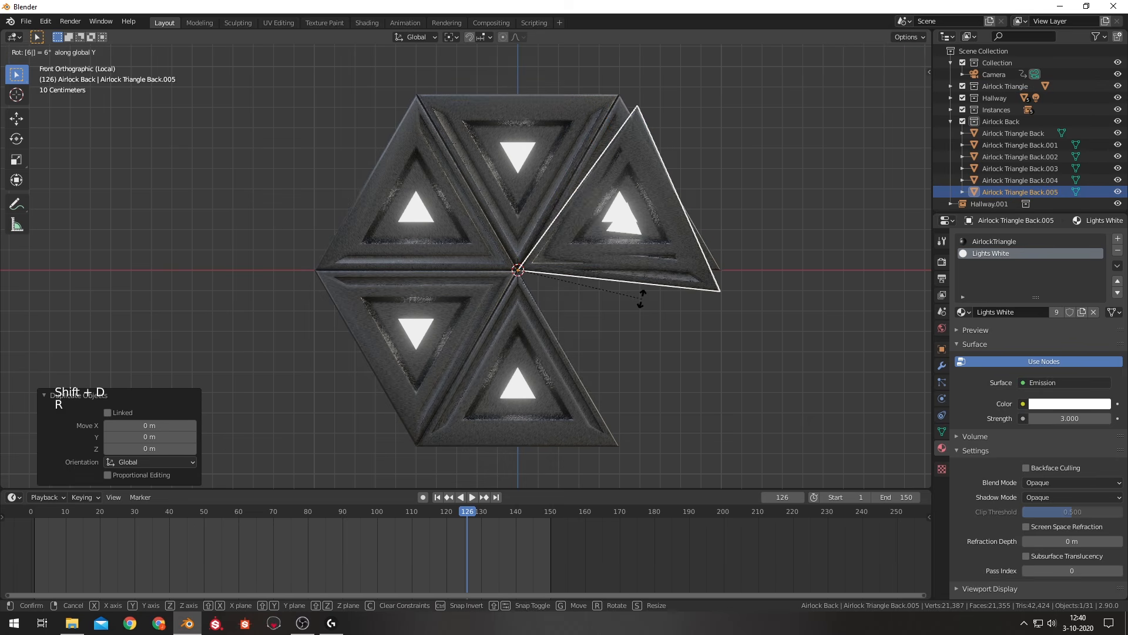
type("60")
key("Return")
left_click(781, 143)
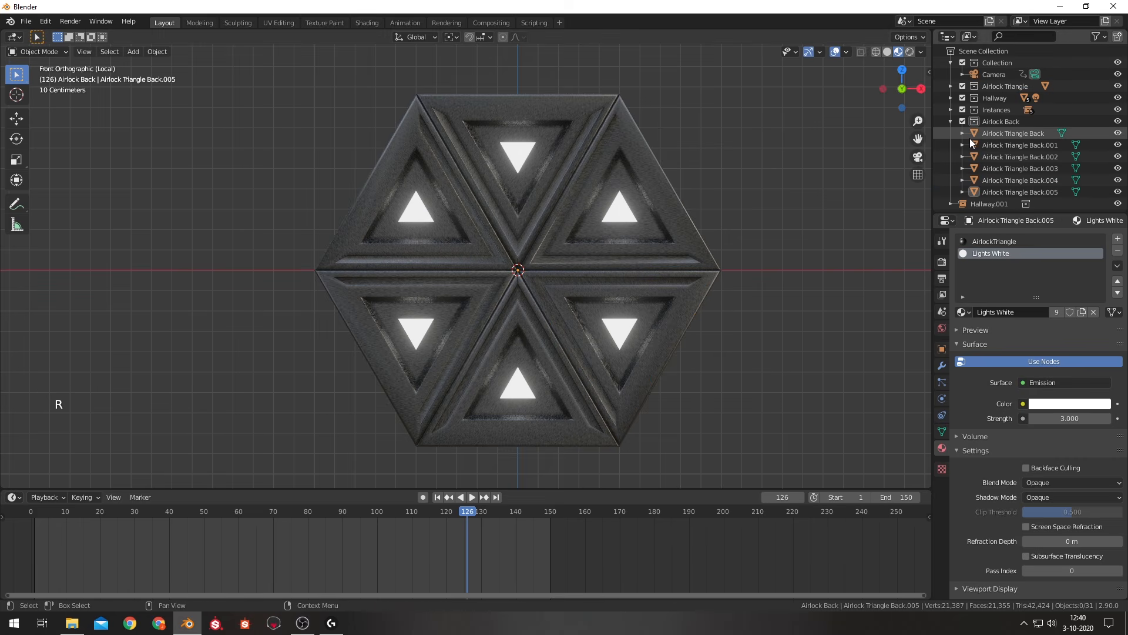
Collapse the Airlock Back collection and return from local view to the full scene seen through the camera.
left_click(950, 122)
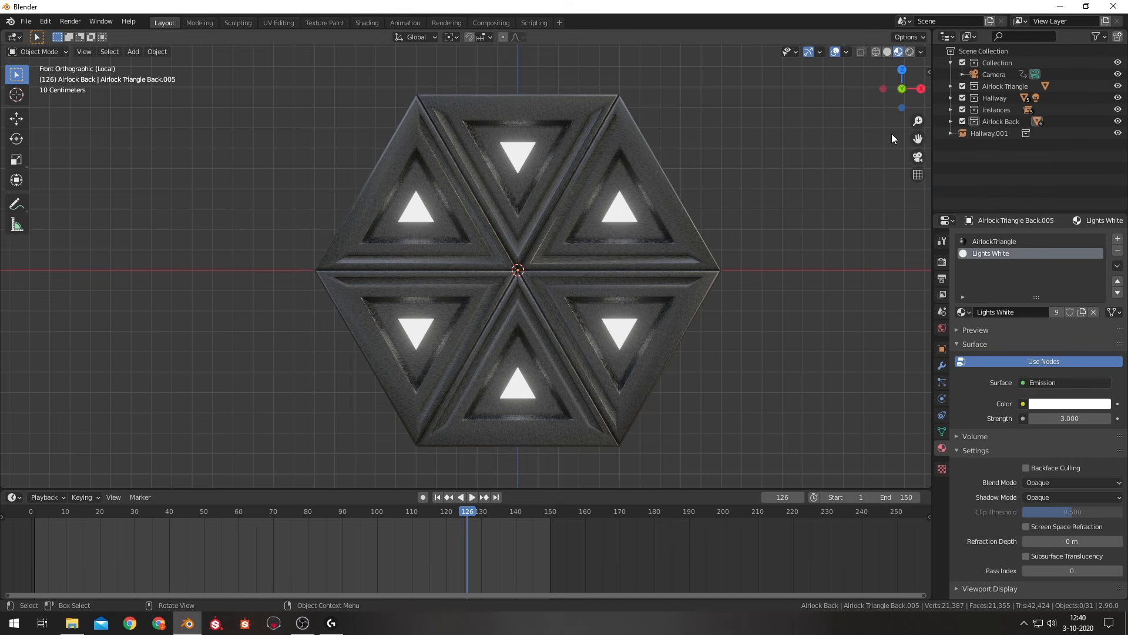
key("KP_0")
key("KP_Divide")
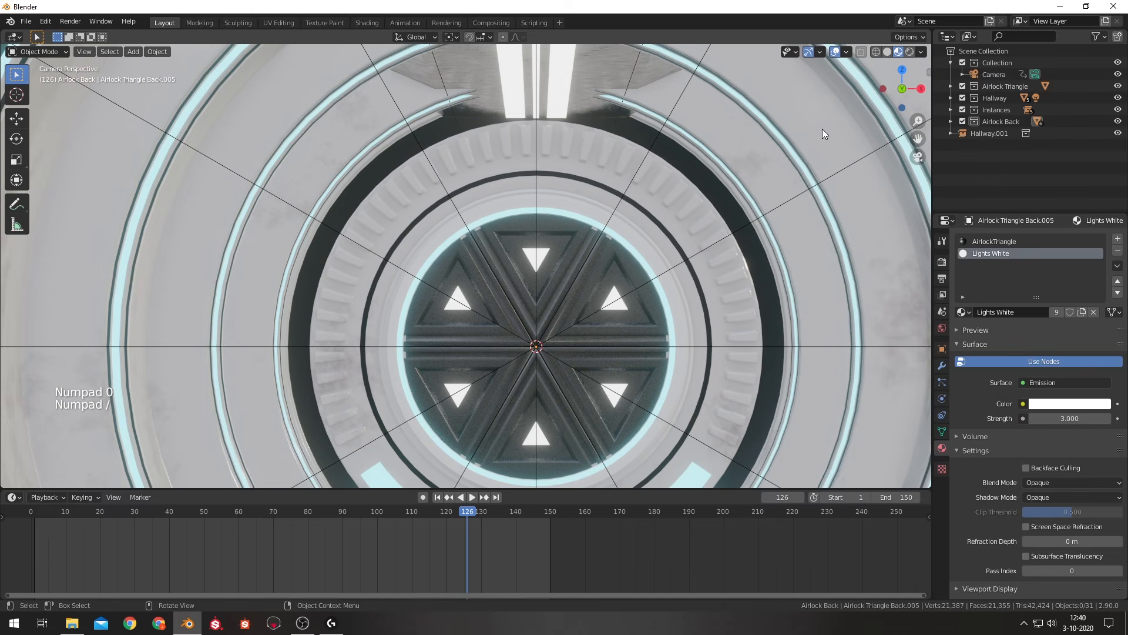
Play the camera animation from frame 0 to check the back airlock, and return to the first frame.
left_click(25, 516)
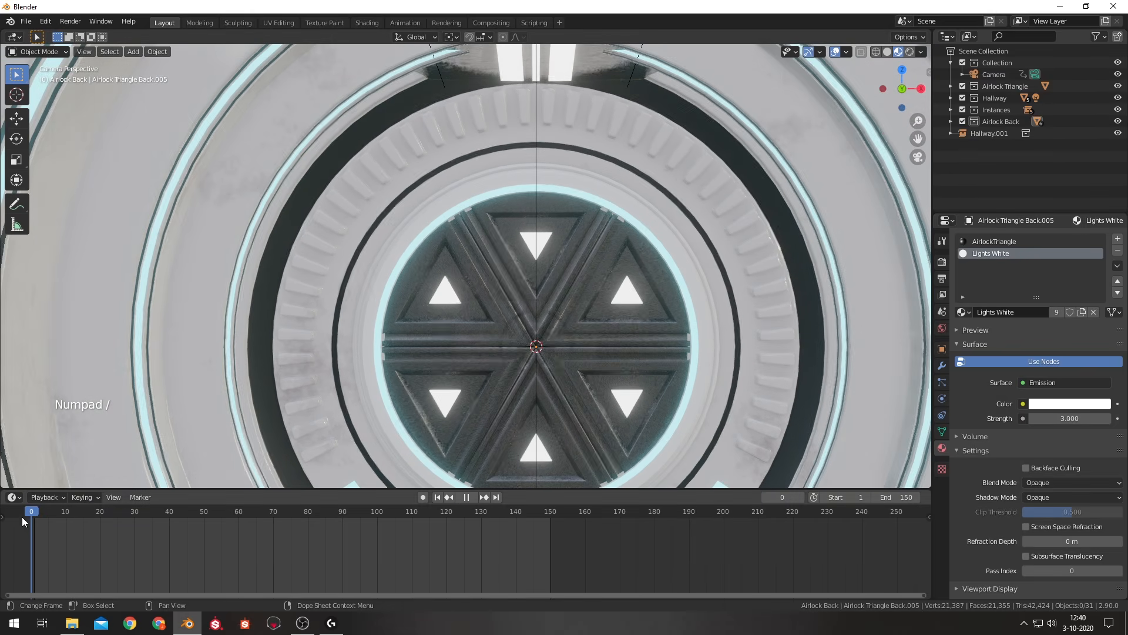
scroll(1039, 406, "down", 1)
scroll(635, 262, "down", 5)
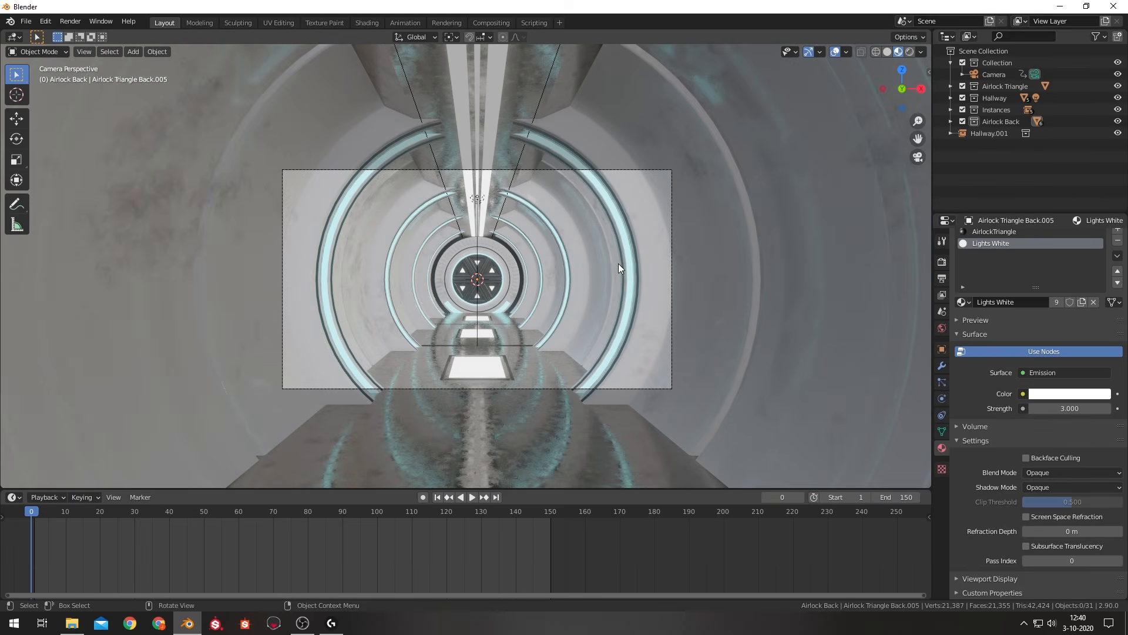
scroll(618, 263, "up", 4)
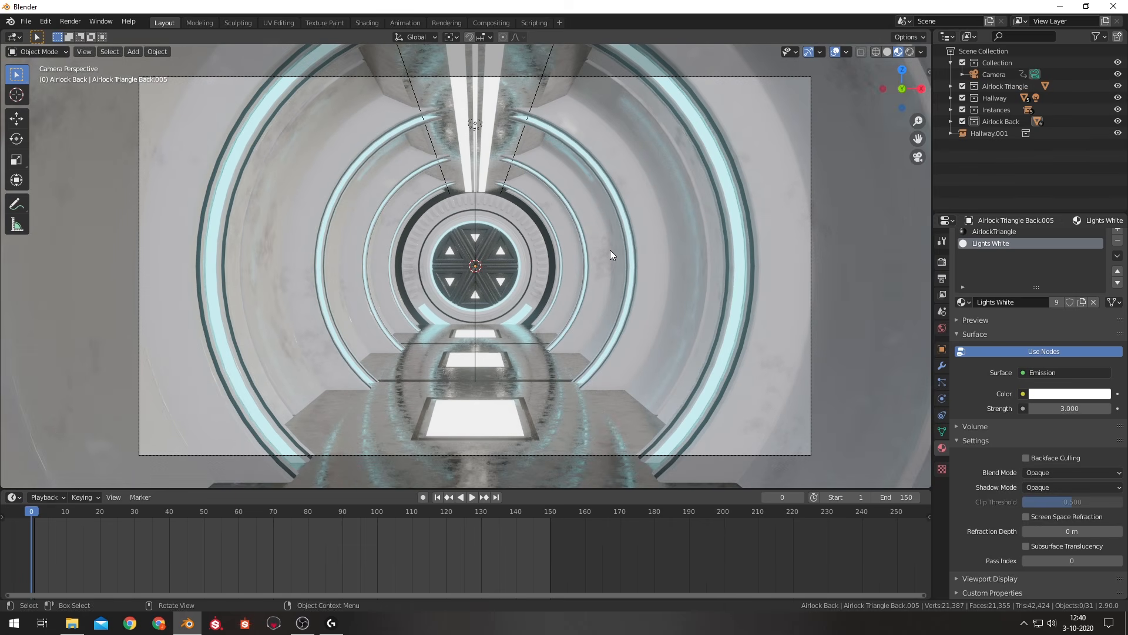
key("space")
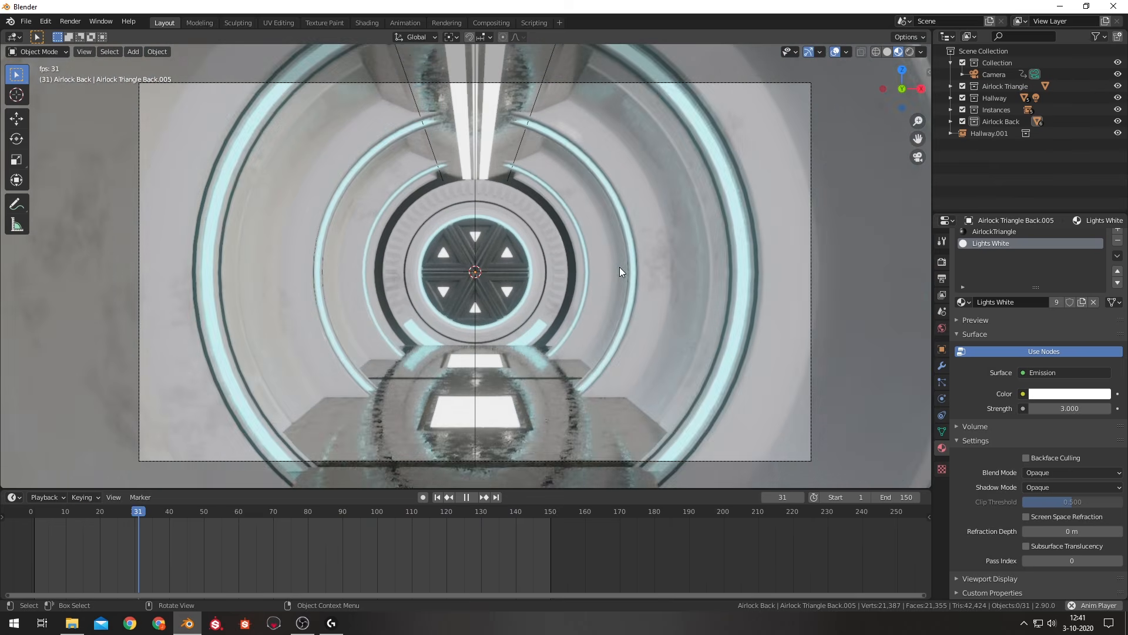
key("space")
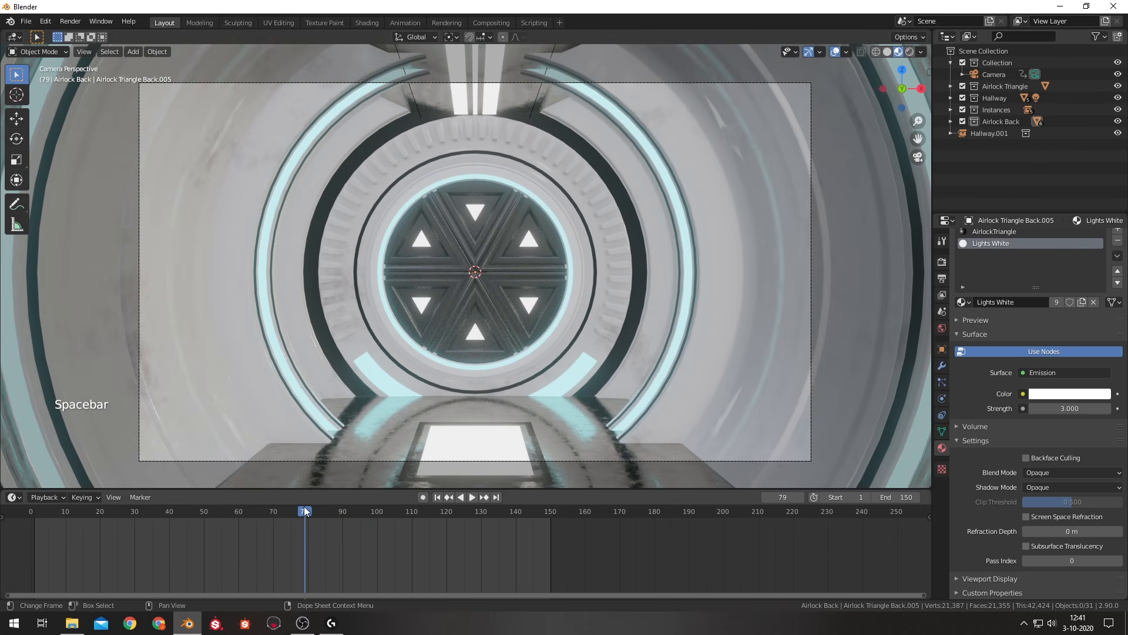
key("shift+Left")
Switch the viewport to rendered shading and set the Eevee Bloom intensity to 0.067.
left_click(943, 261)
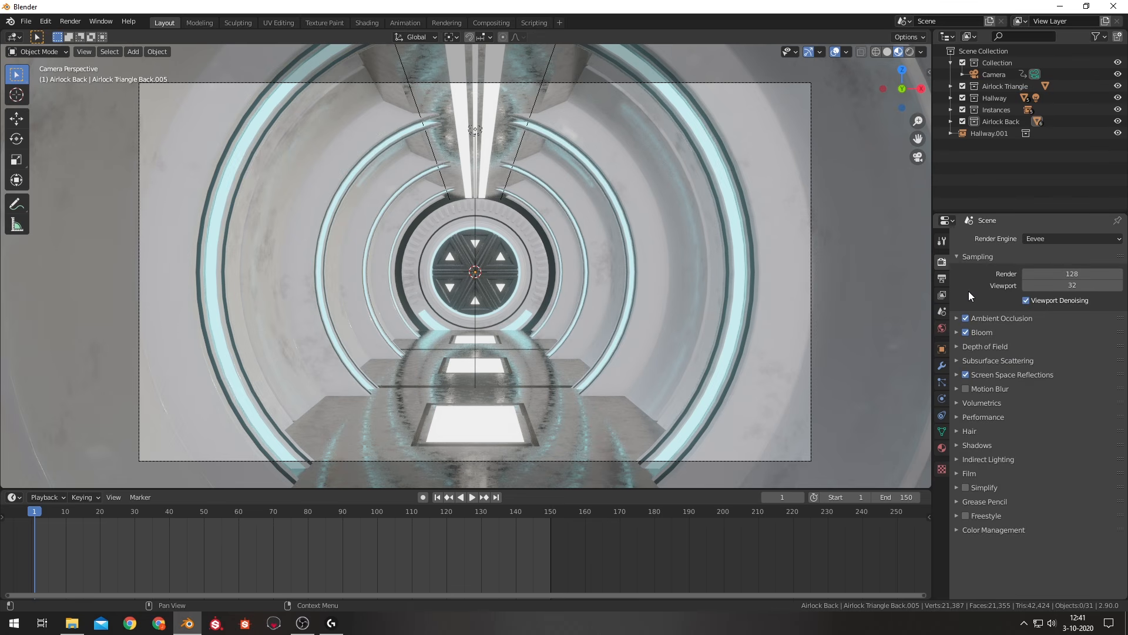
left_click(954, 330)
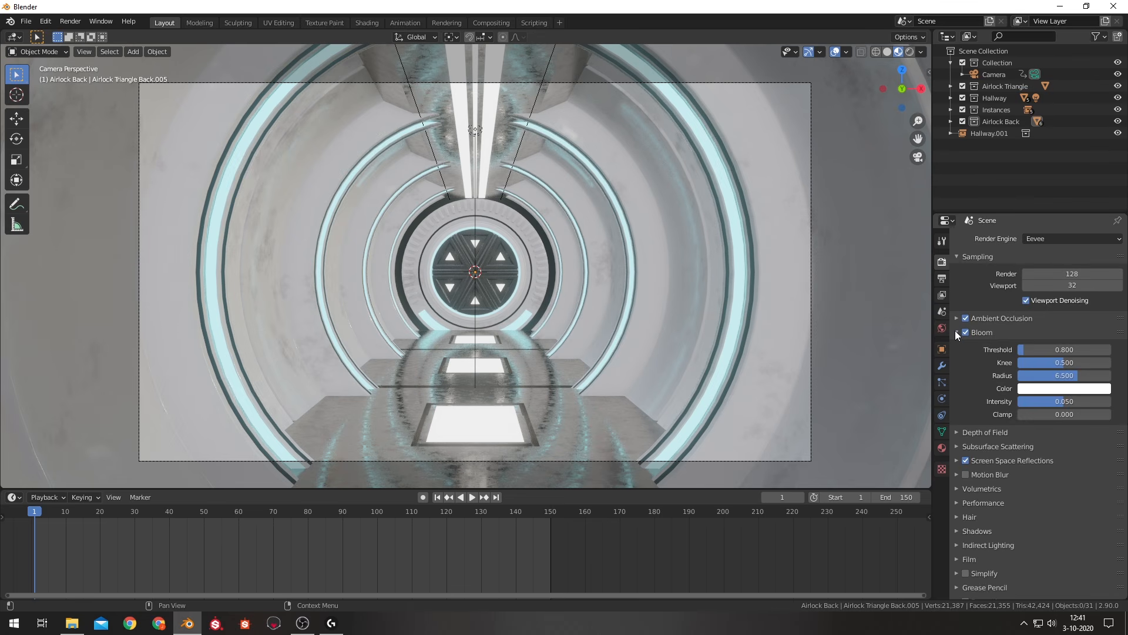
key("z")
left_click(556, 254)
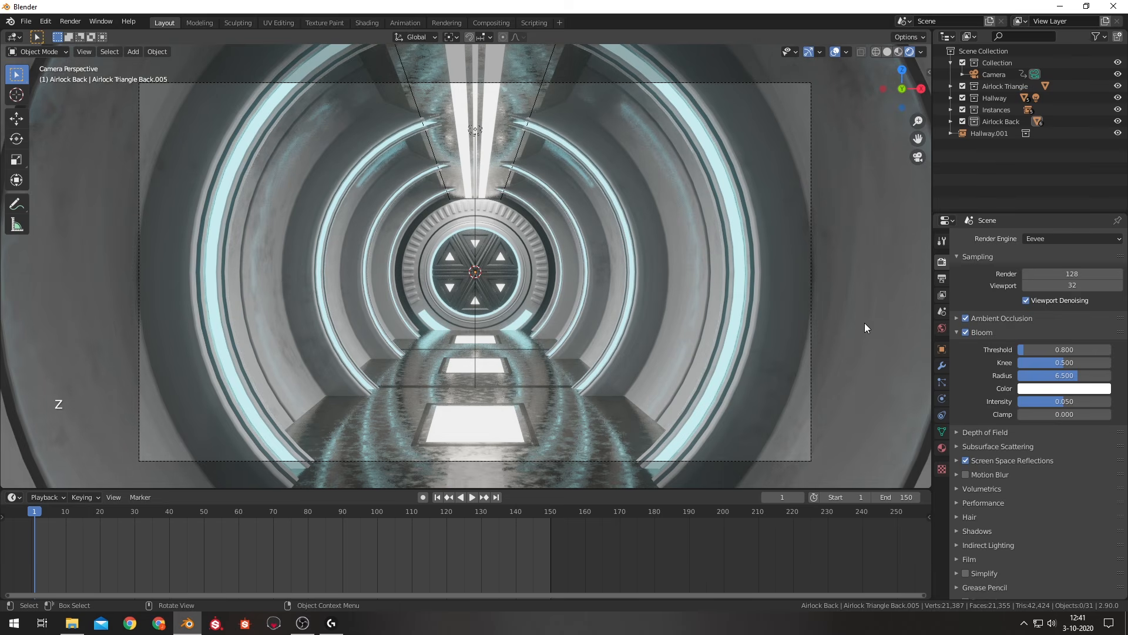
left_click_drag(1065, 401, 1081, 401)
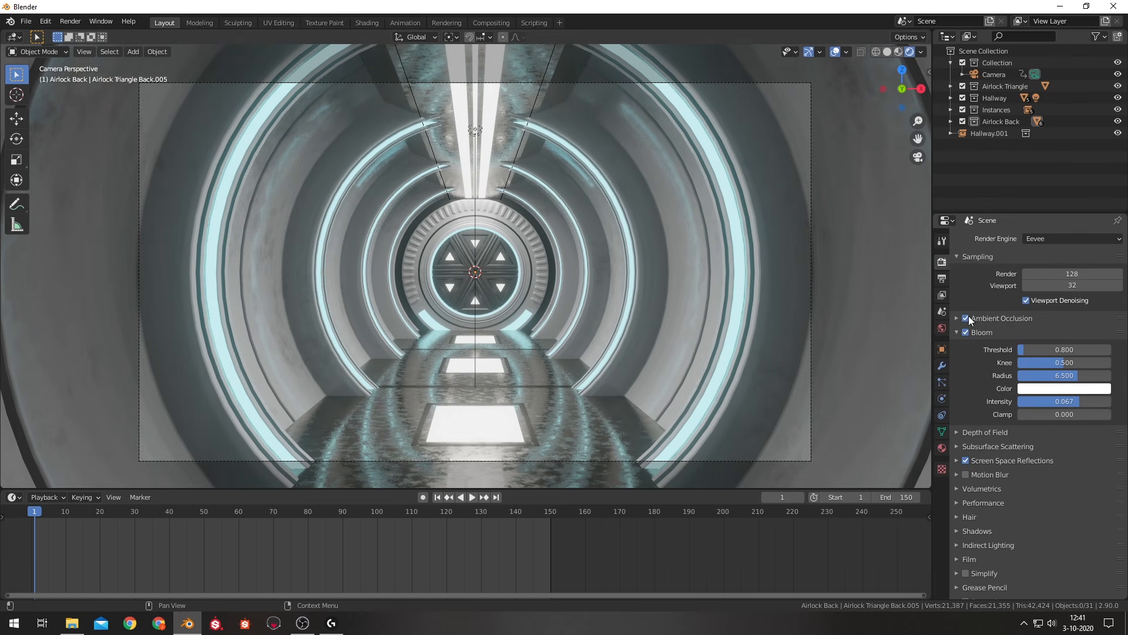
Review the render output settings, browsing the KAIZEN Tutorials folder as an output location and checking the file format.
left_click(942, 278)
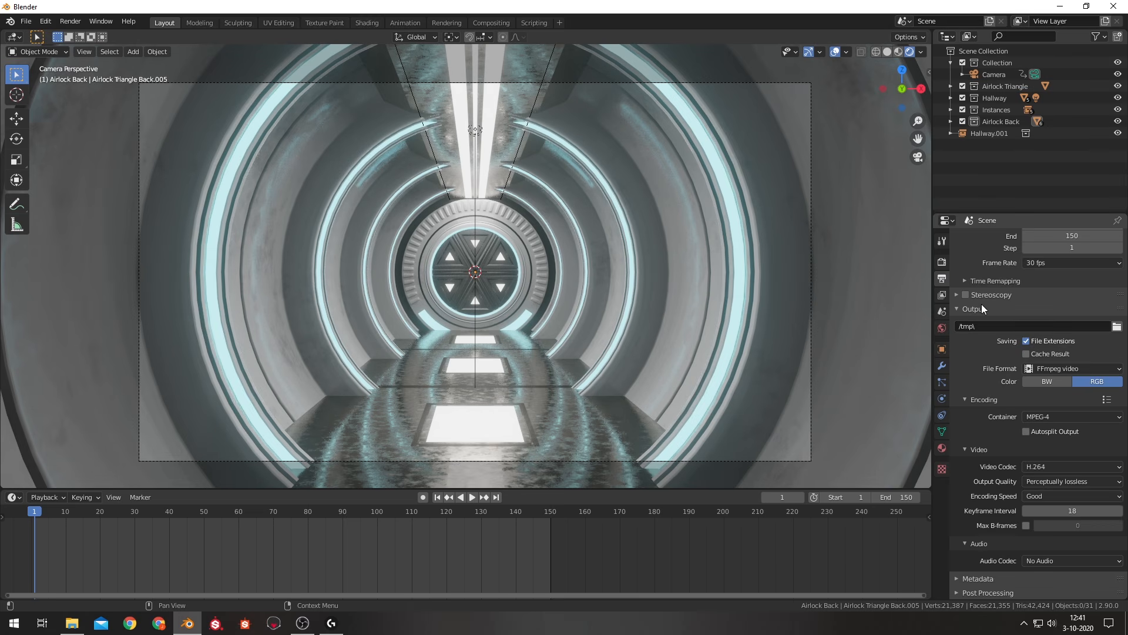
left_click(1116, 326)
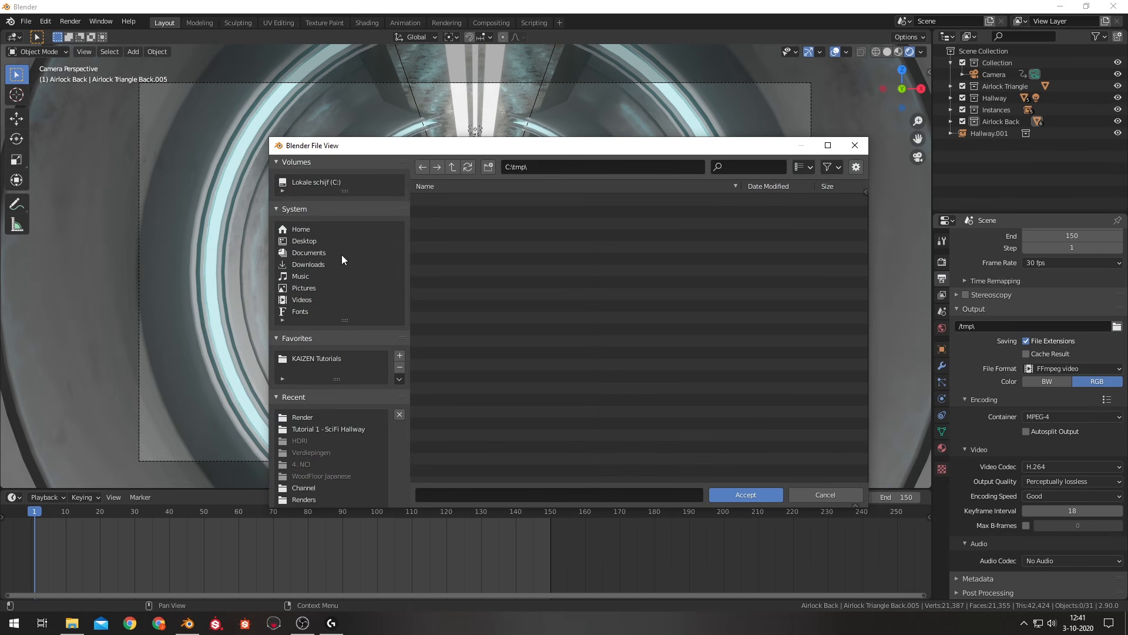
left_click(331, 361)
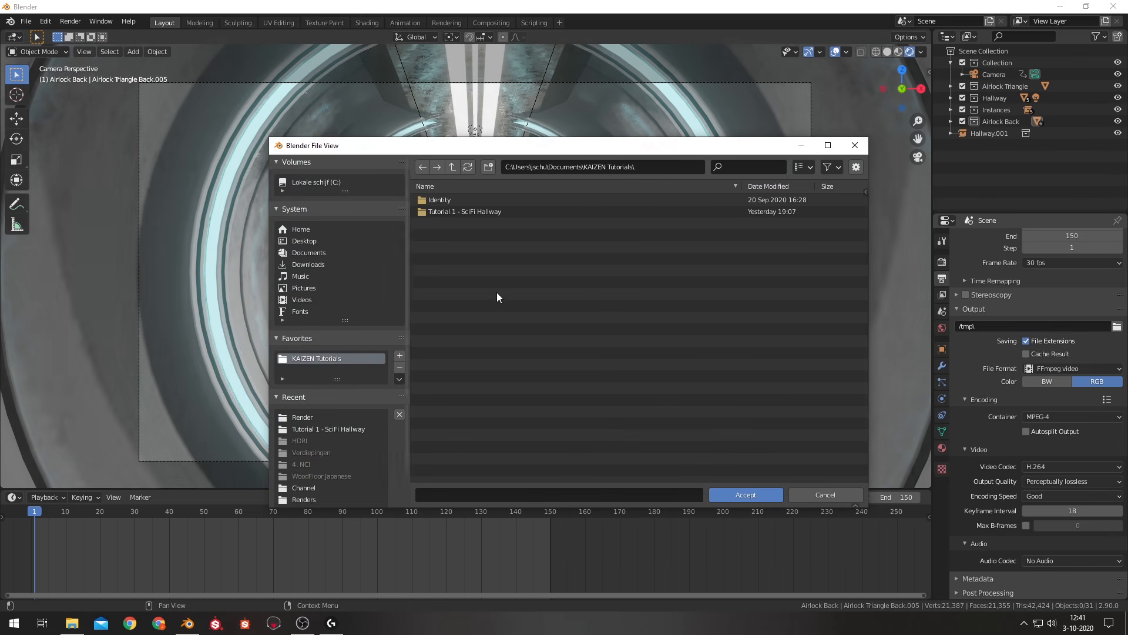
left_click(862, 143)
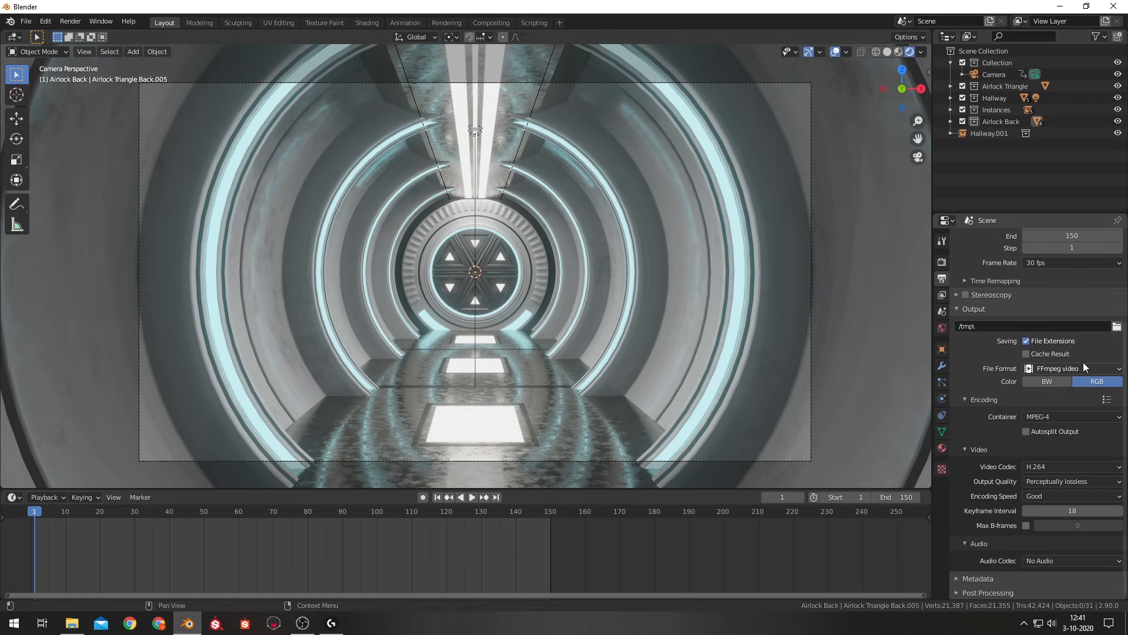
left_click(1076, 366)
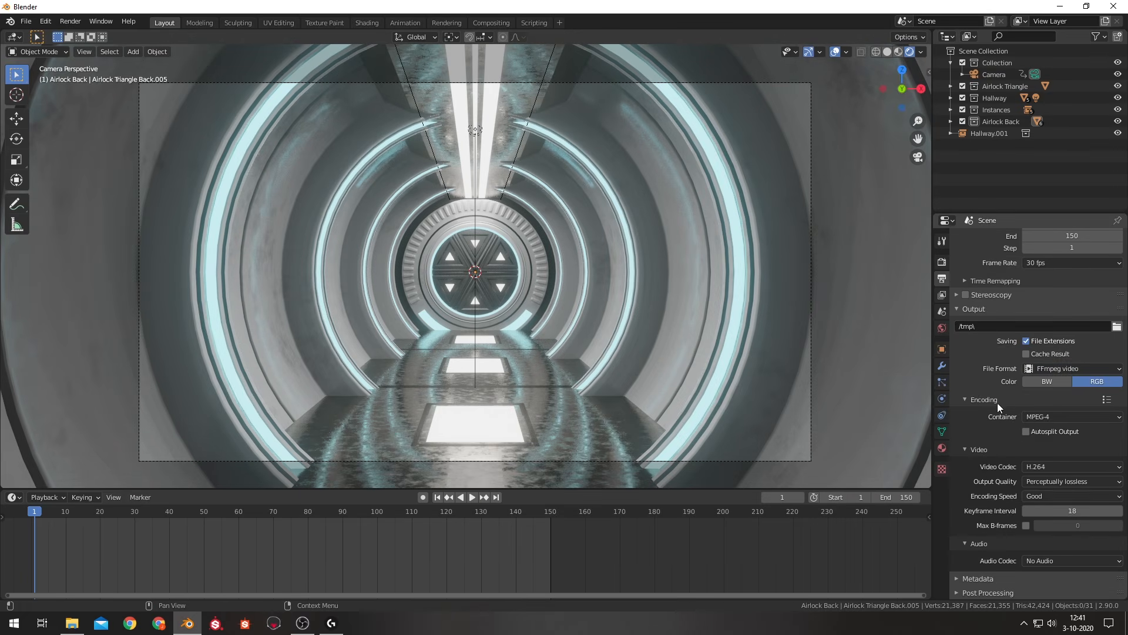